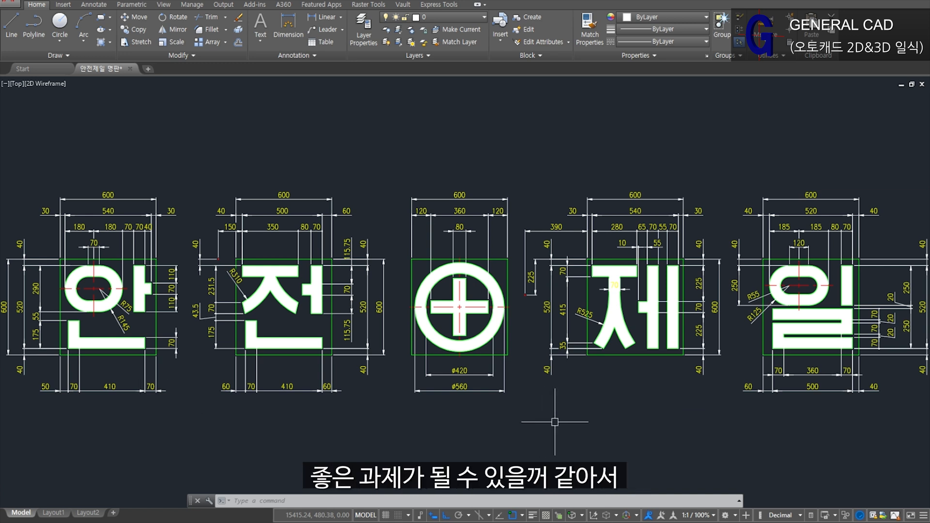
pyautogui.press('Escape')
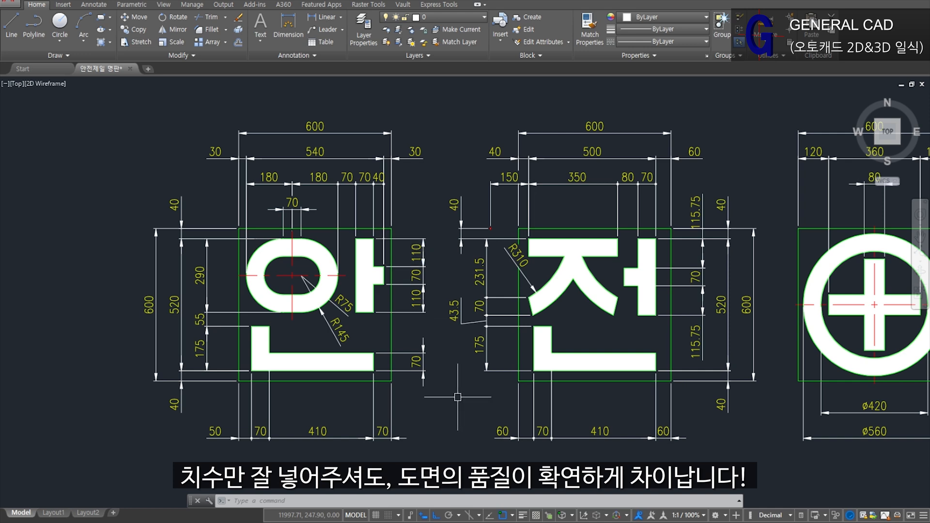
pyautogui.scroll(-3, 458, 398)
pyautogui.scroll(3, 738, 425)
pyautogui.moveTo(738, 424); pyautogui.dragTo(602, 383, button='middle')
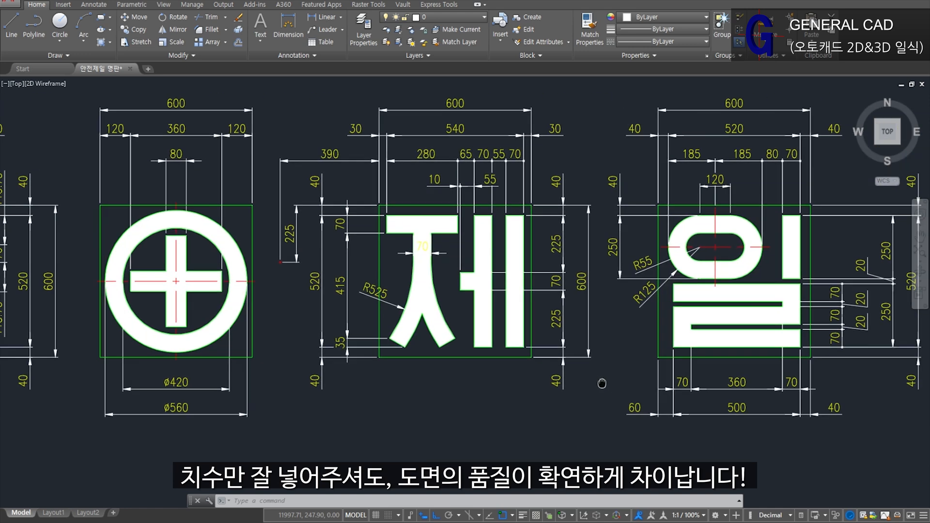
pyautogui.middleClick(626, 409)
pyautogui.middleClick(625, 409)
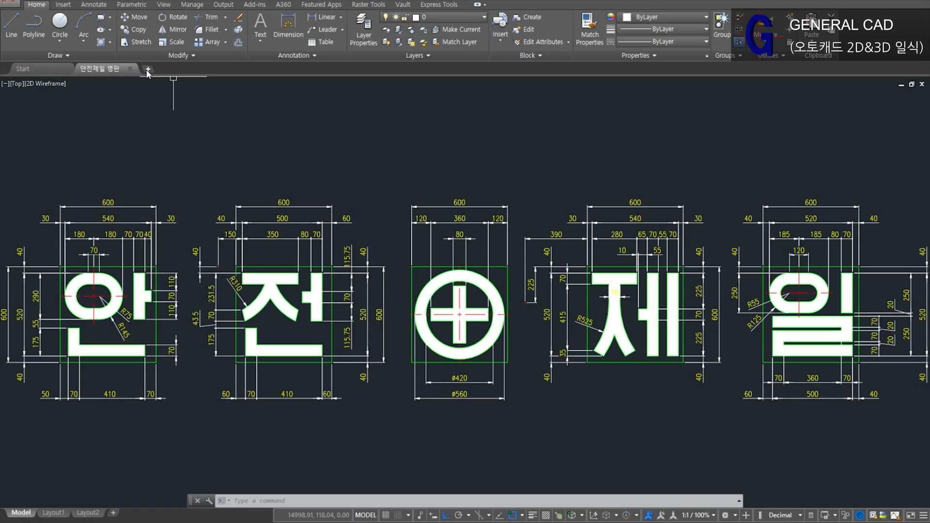
# Step: Start a new drawing and create a layer named "1. 외형선" in it
pyautogui.click(148, 70)
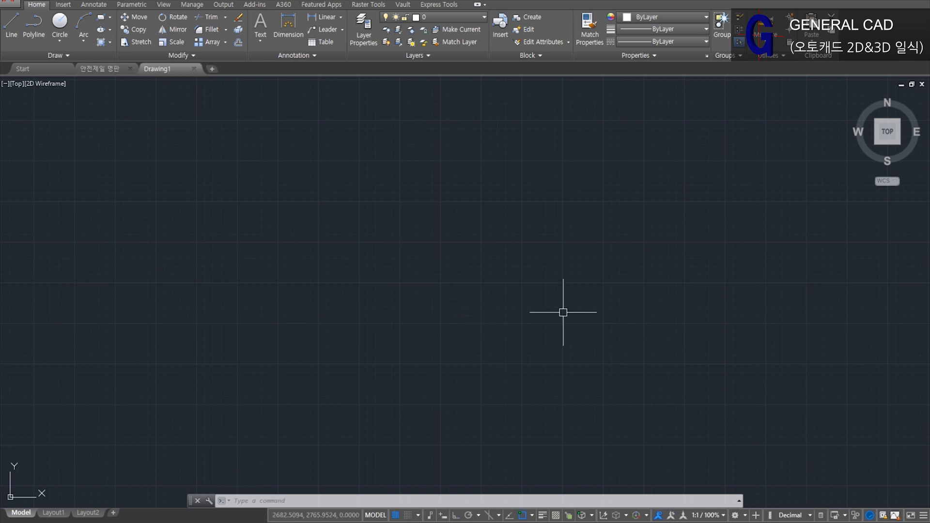
pyautogui.click(360, 37)
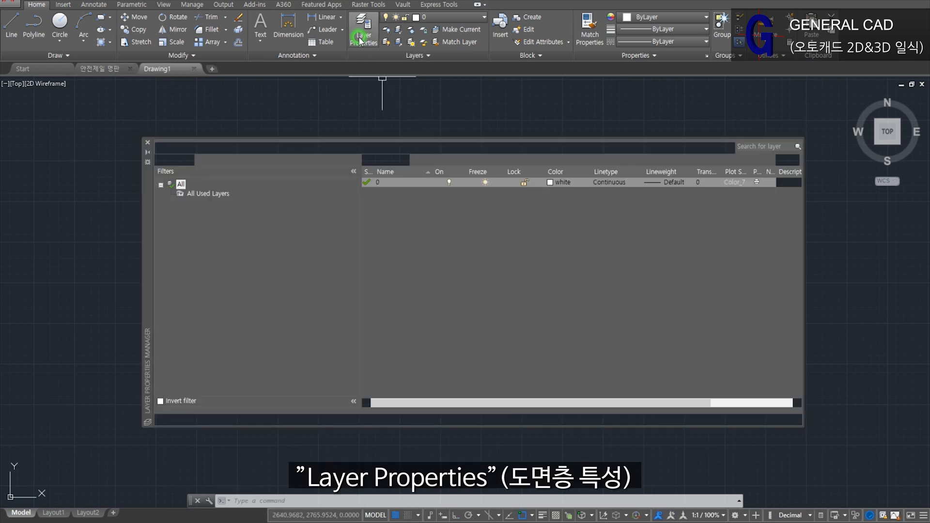
pyautogui.click(394, 183)
pyautogui.press('Return')
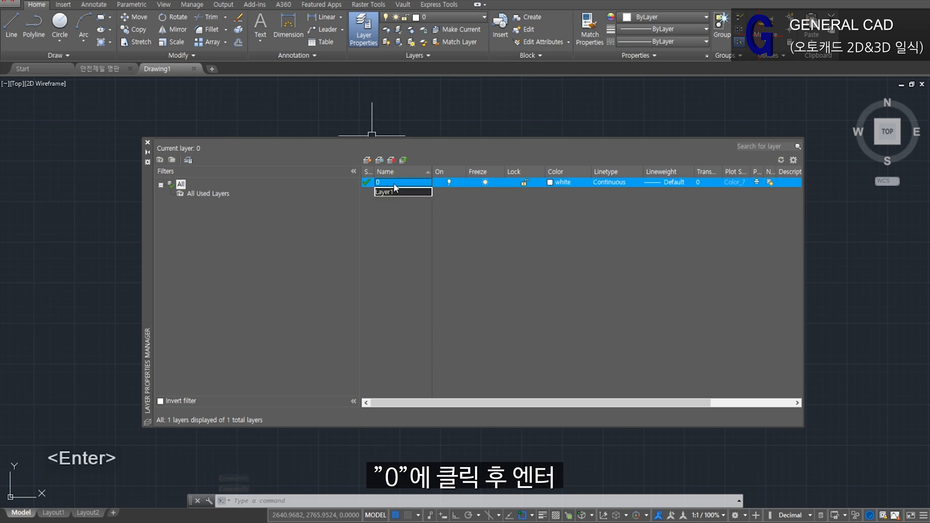
pyautogui.write('1.')
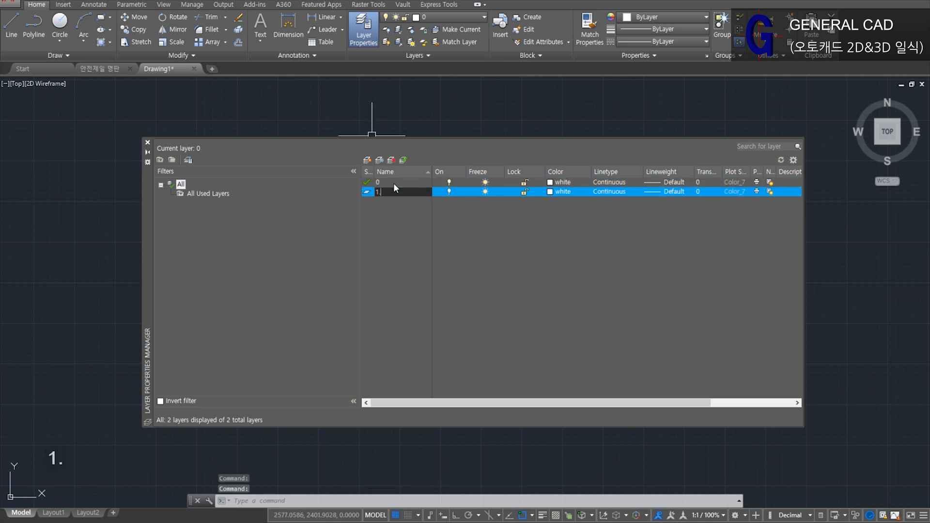
pyautogui.write(' 외')
pyautogui.press('BackSpace')
pyautogui.press('BackSpace')
pyautogui.press('BackSpace')
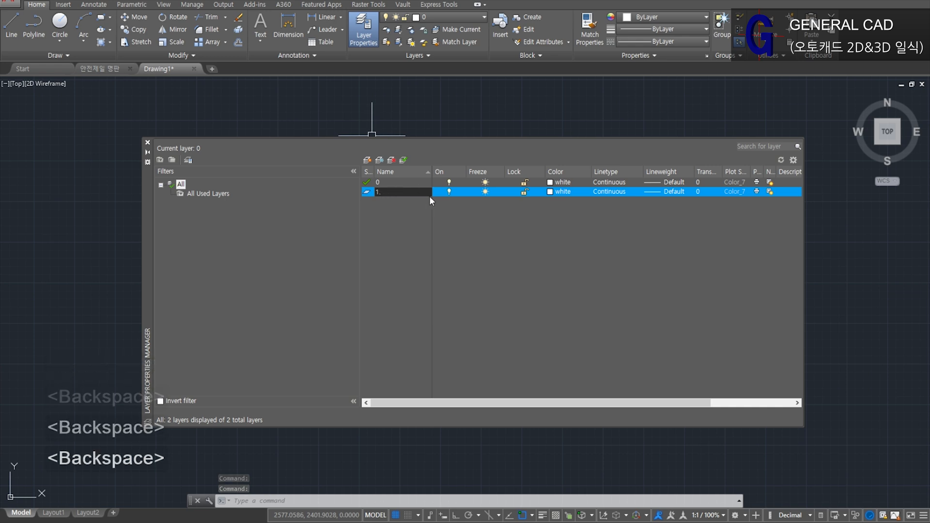
pyautogui.press('Hangul')
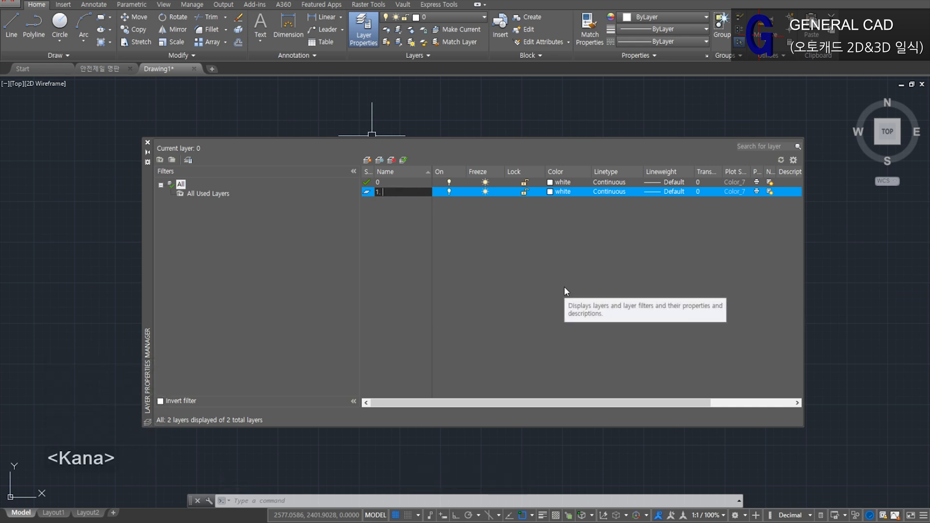
pyautogui.write('외혀ㅇ선')
pyautogui.press('Return')
# Step: Add two more layers named "2. 중심선" and "3. 치수선"
pyautogui.press('Return')
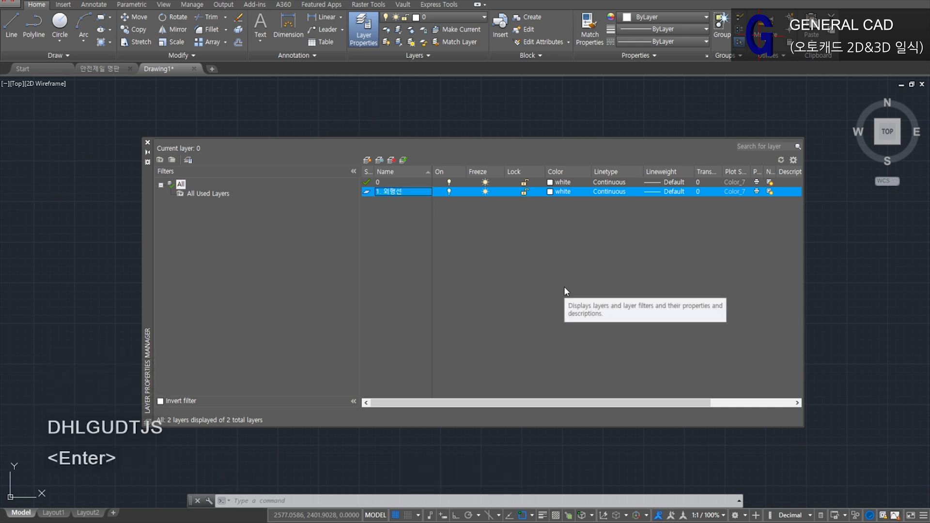
pyautogui.write('2. 중심선')
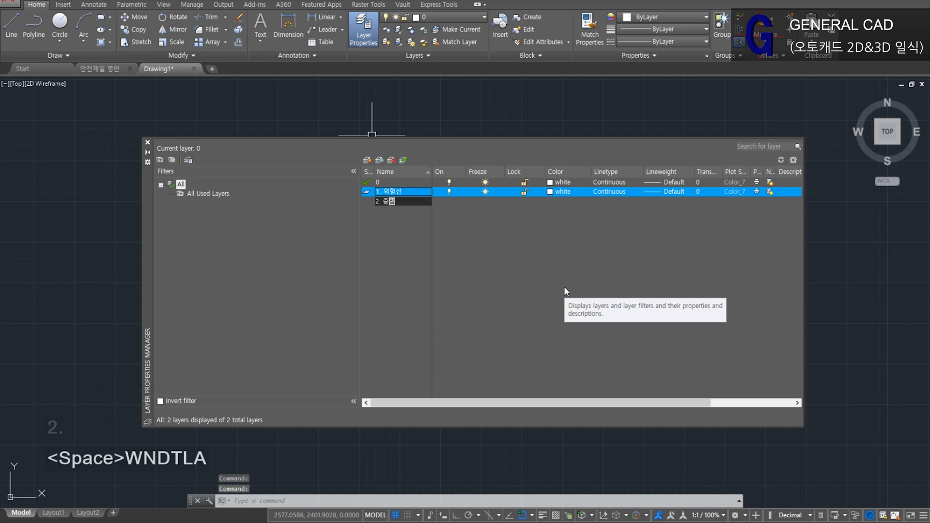
pyautogui.press('Return')
pyautogui.press('Return')
pyautogui.write('3. 치수선')
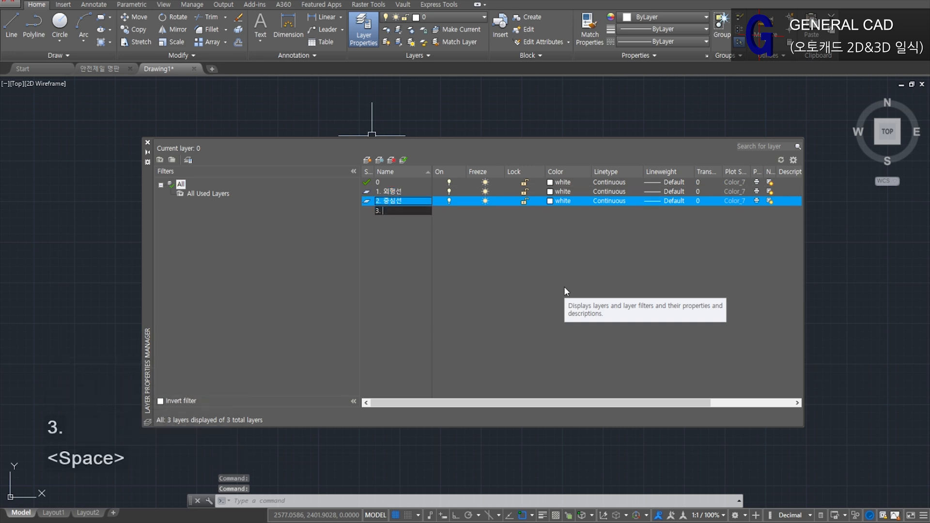
pyautogui.press('Return')
# Step: Add a fourth layer named "4. 해치선"
pyautogui.press('Return')
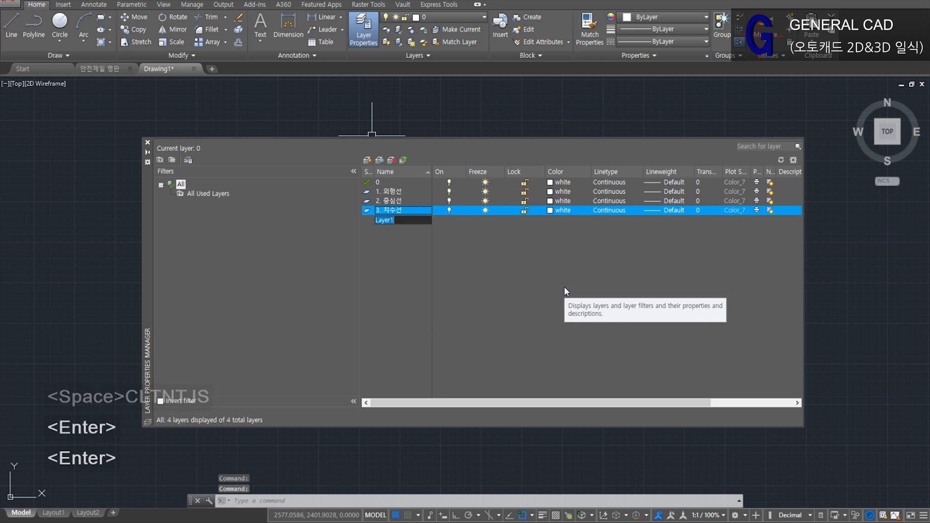
pyautogui.write('4. ㅊ')
pyautogui.press('BackSpace')
pyautogui.write('해치선')
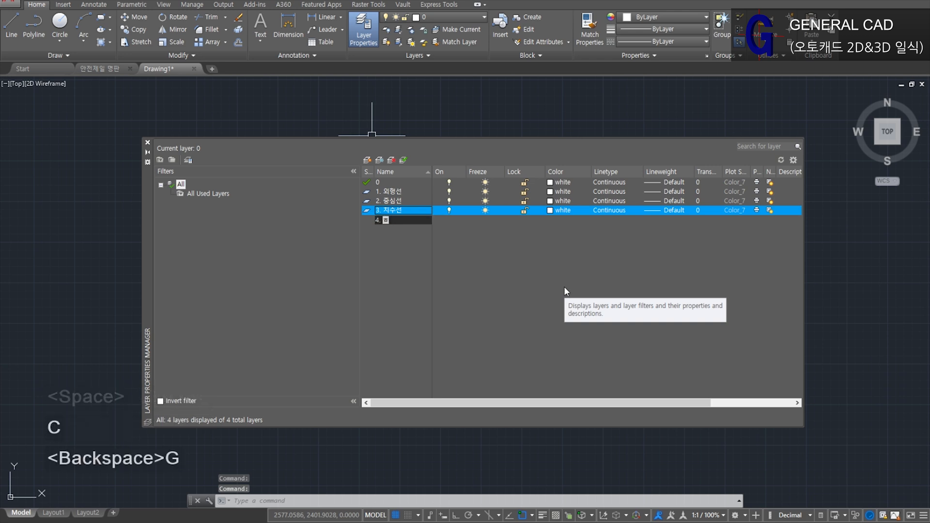
pyautogui.press('Return')
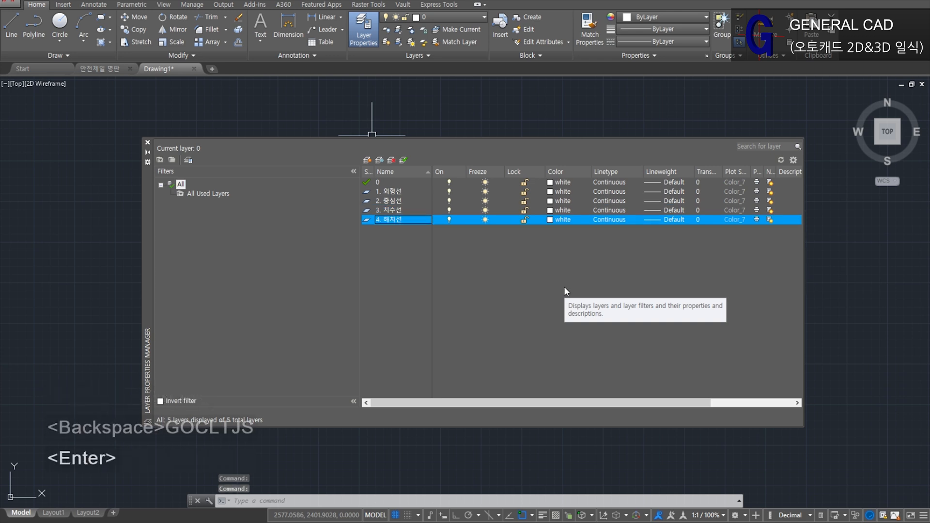
# Step: Set the colour of layer "1. 외형선" to green and its lineweight to 0.25 mm
pyautogui.click(550, 194)
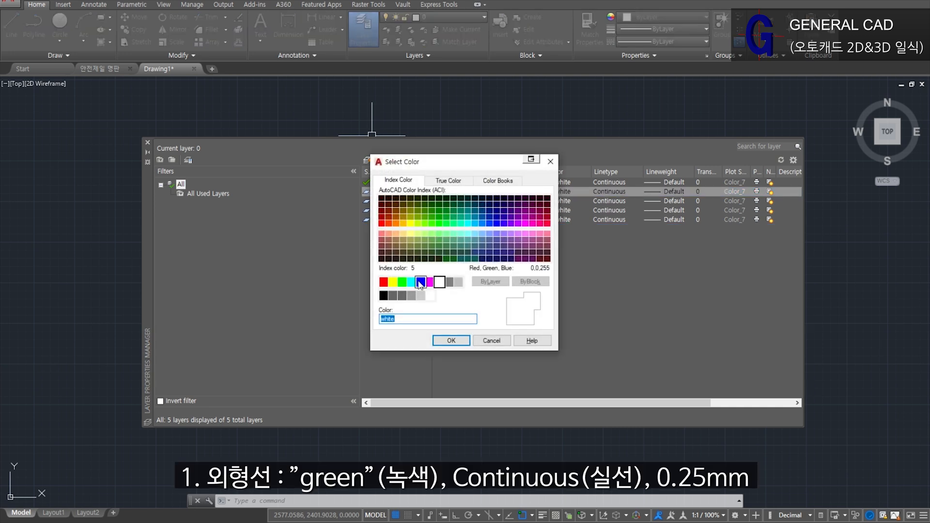
pyautogui.click(402, 283)
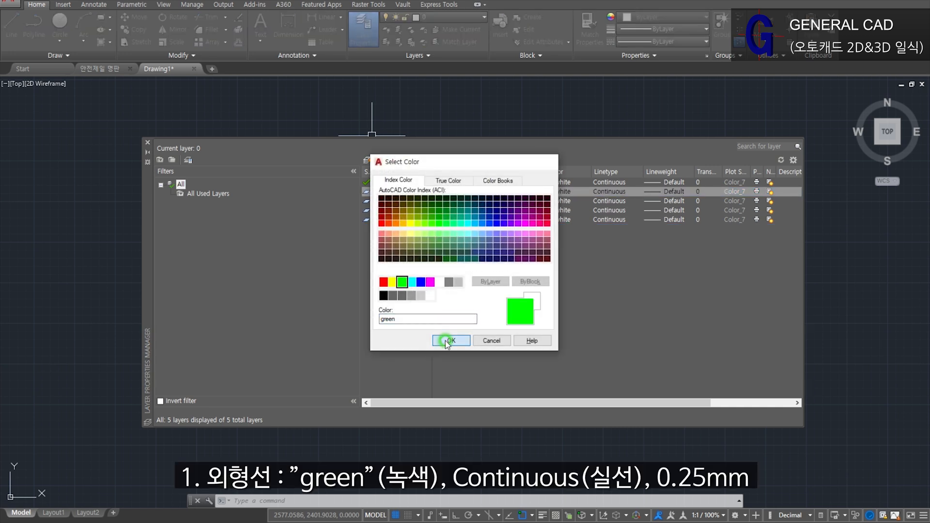
pyautogui.click(441, 340)
pyautogui.click(671, 192)
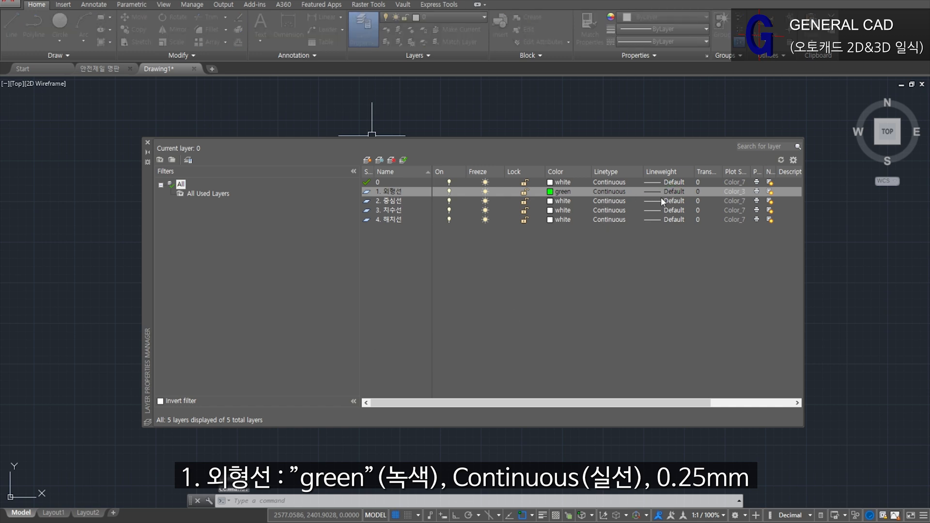
pyautogui.click(442, 264)
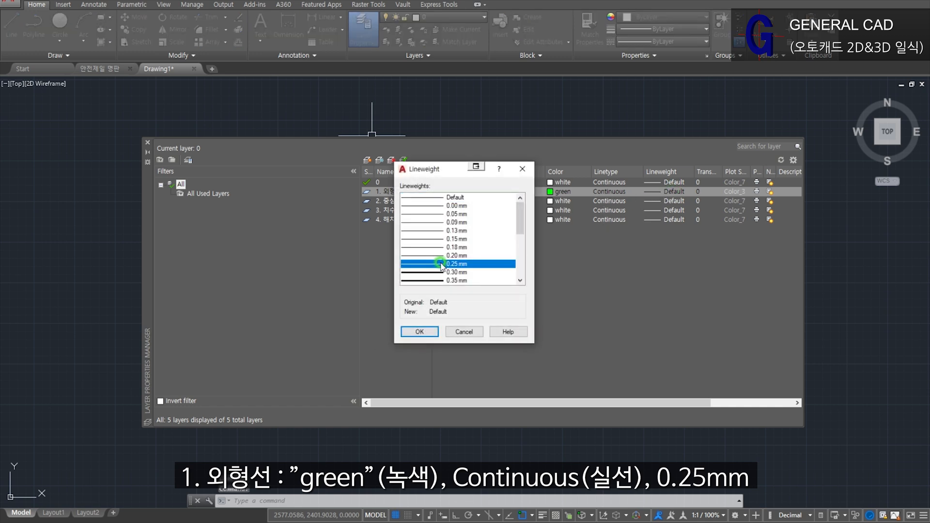
pyautogui.click(428, 331)
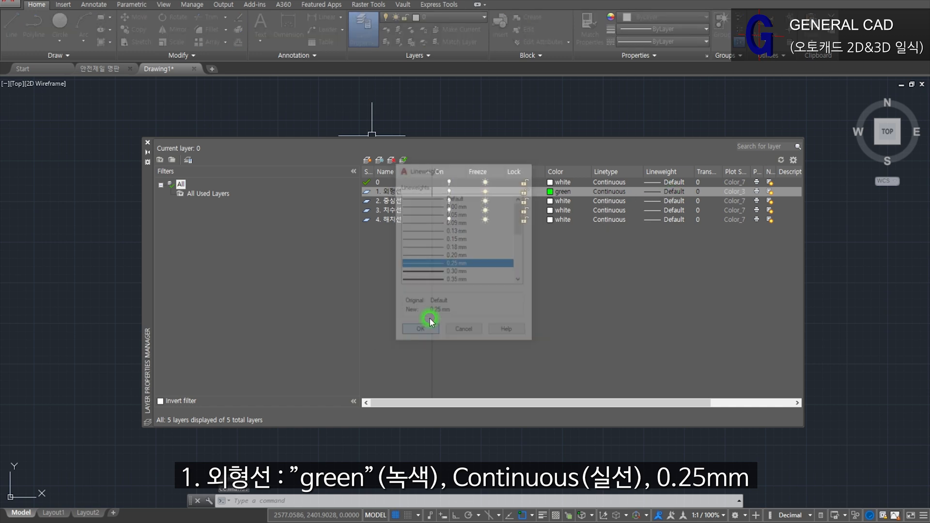
# Step: Set the colour of layer "2. 중심선" to red
pyautogui.click(550, 202)
pyautogui.click(550, 202)
pyautogui.click(383, 282)
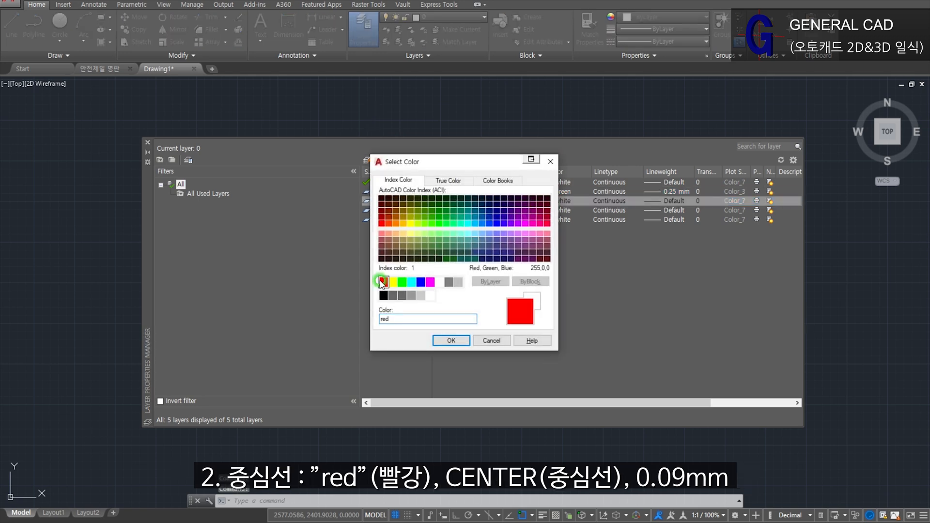
pyautogui.click(449, 341)
# Step: Load the CENTER linetype from acadiso.lin and assign it to layer "2. 중심선"
pyautogui.click(612, 200)
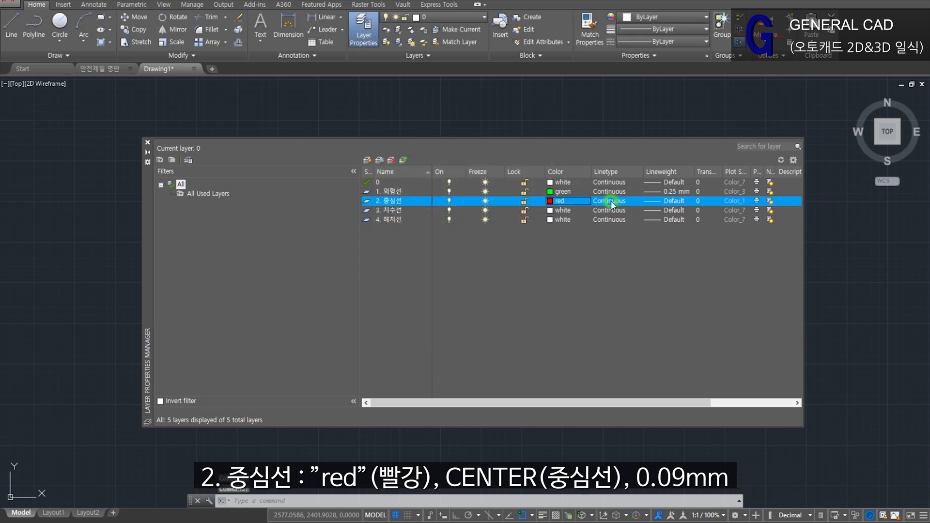
pyautogui.click(482, 314)
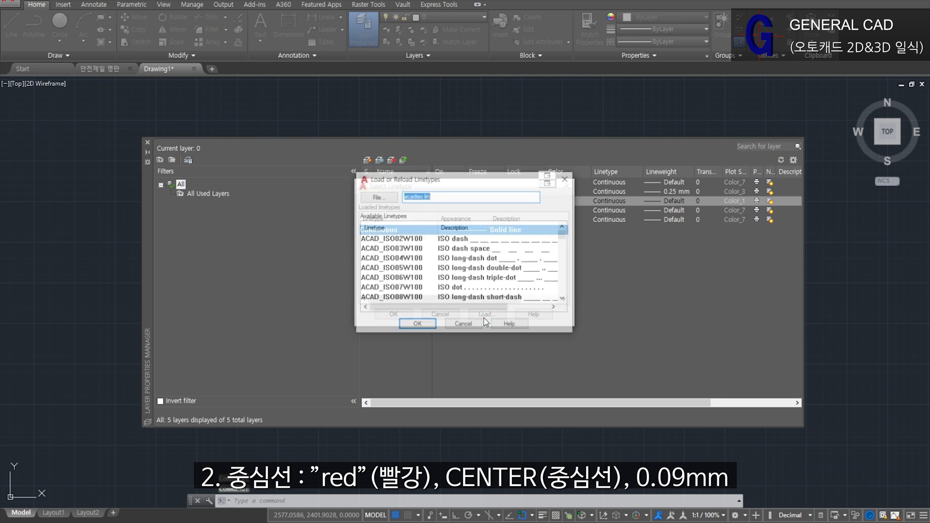
pyautogui.click(397, 258)
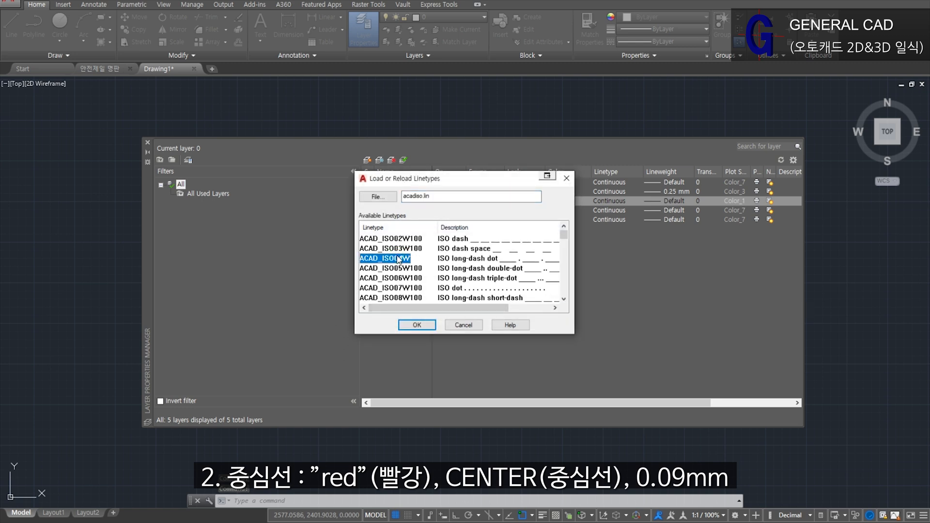
pyautogui.press('Hangul')
pyautogui.press('l')
pyautogui.press('BackSpace')
pyautogui.press('c')
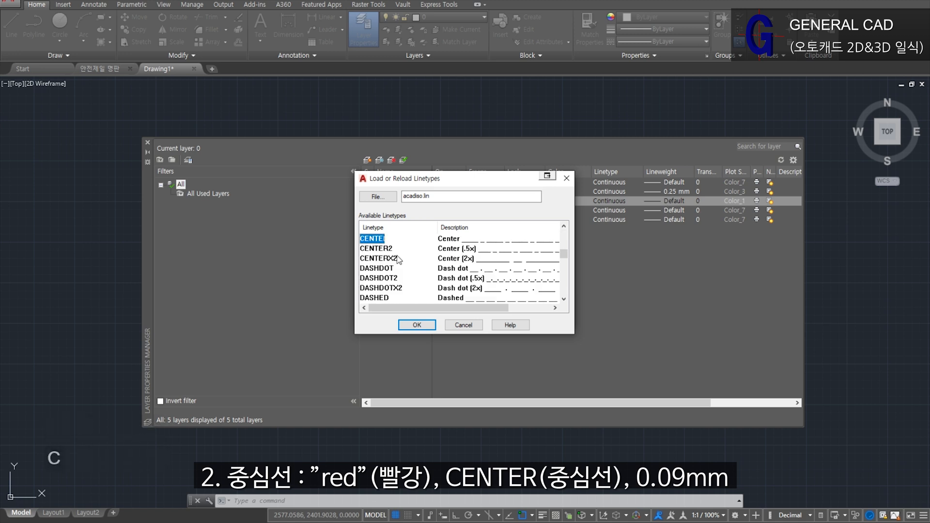
pyautogui.click(416, 325)
pyautogui.click(393, 230)
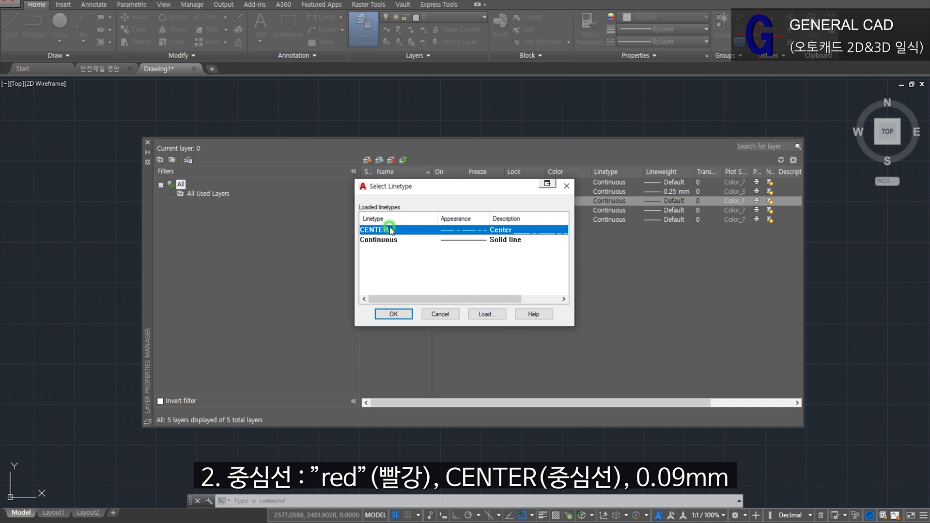
pyautogui.click(394, 314)
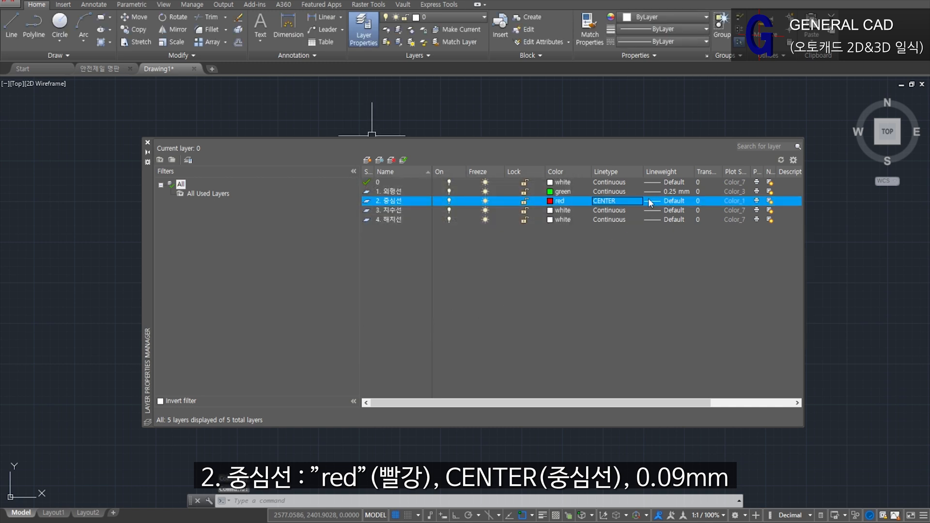
# Step: Set the lineweight of layer "2. 중심선" to 0.09 mm
pyautogui.click(675, 201)
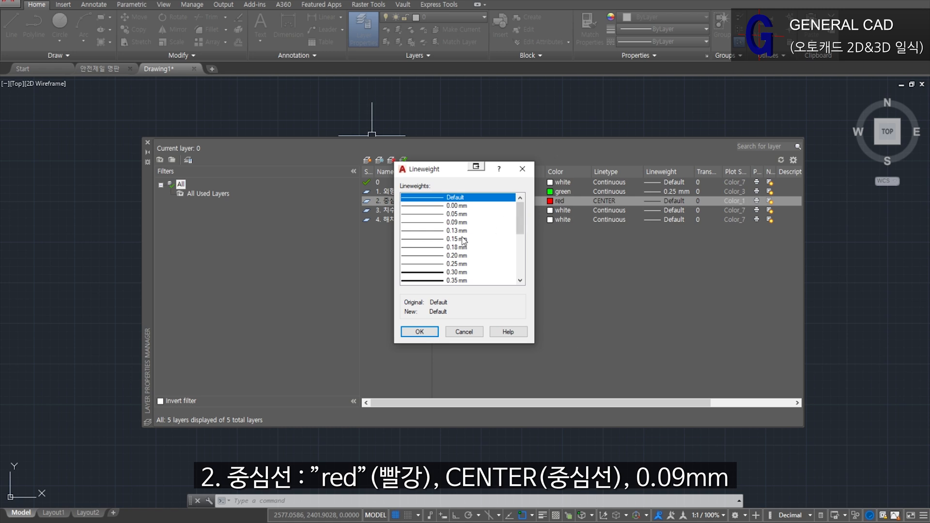
pyautogui.click(458, 222)
pyautogui.click(420, 332)
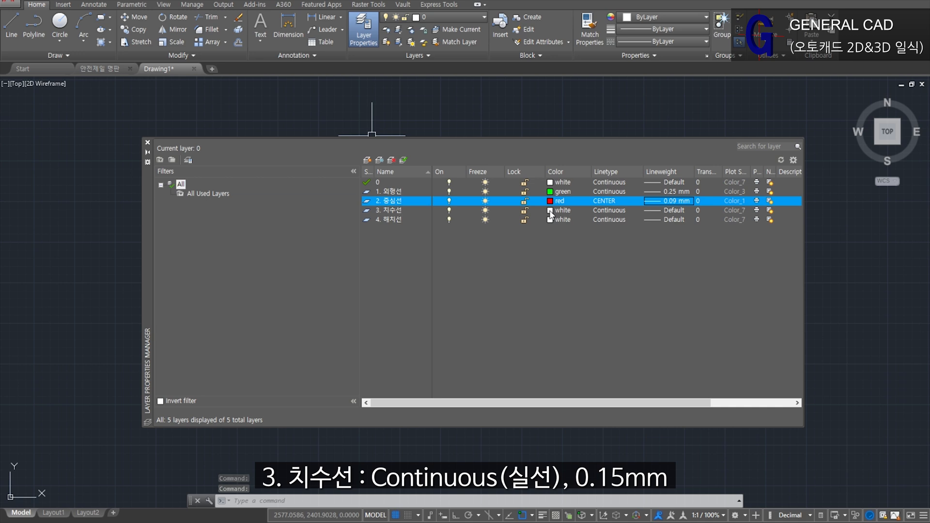
# Step: Set the lineweight of layer "3. 치수선" to 0.15 mm and of layer "4. 해치선" to 0.09 mm
pyautogui.click(667, 211)
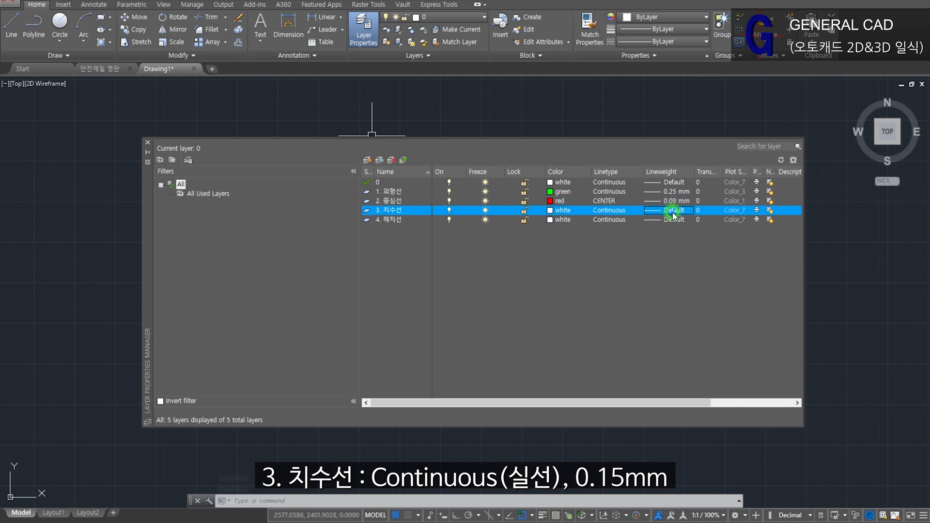
pyautogui.click(463, 239)
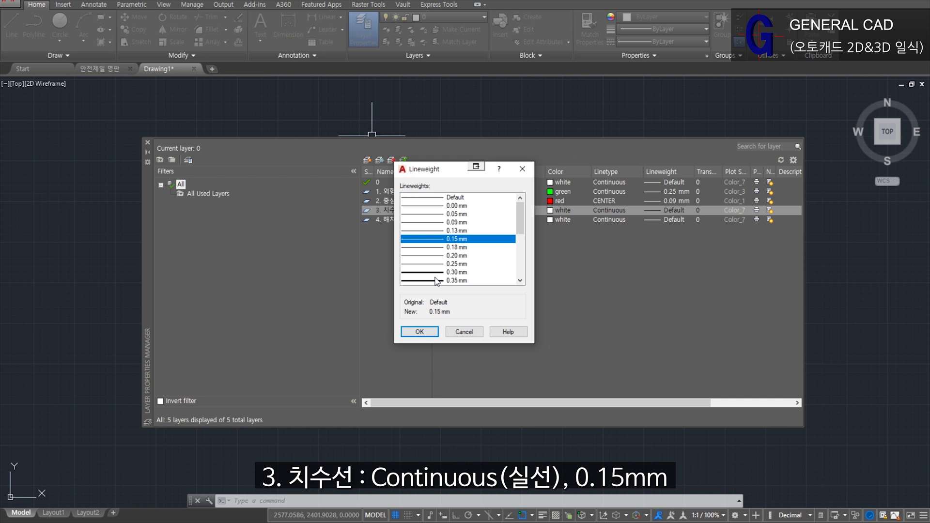
pyautogui.click(419, 332)
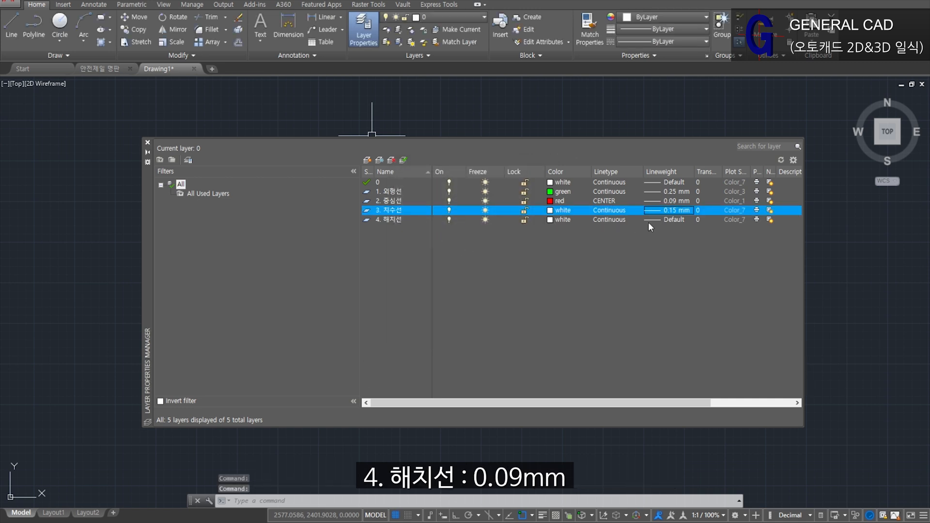
pyautogui.click(671, 220)
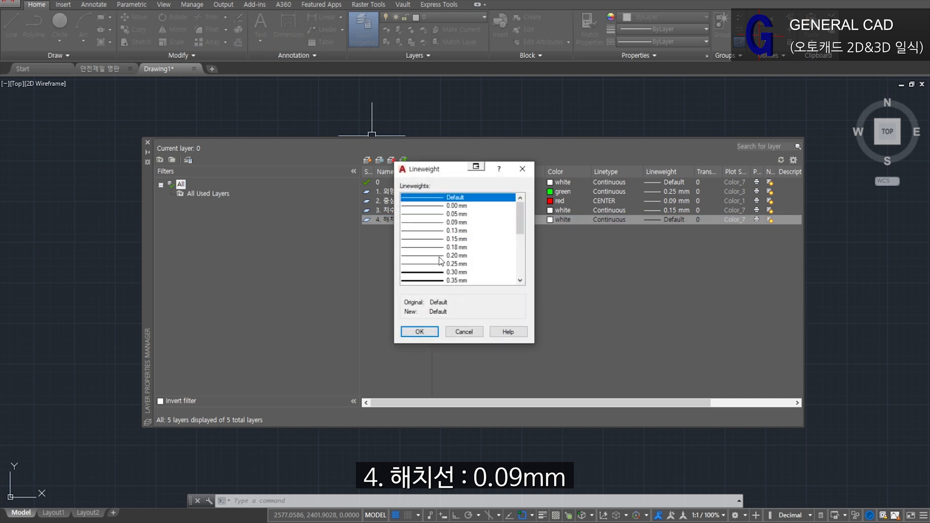
pyautogui.click(451, 223)
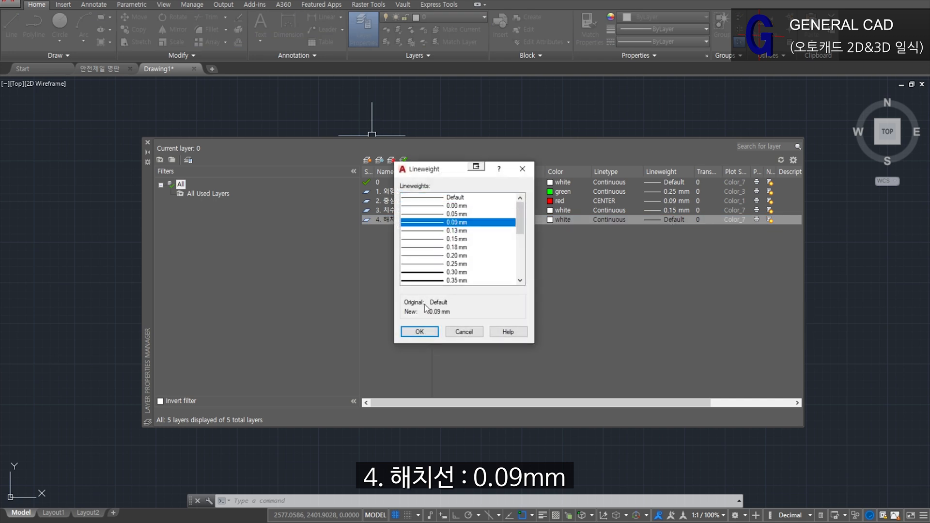
pyautogui.click(419, 332)
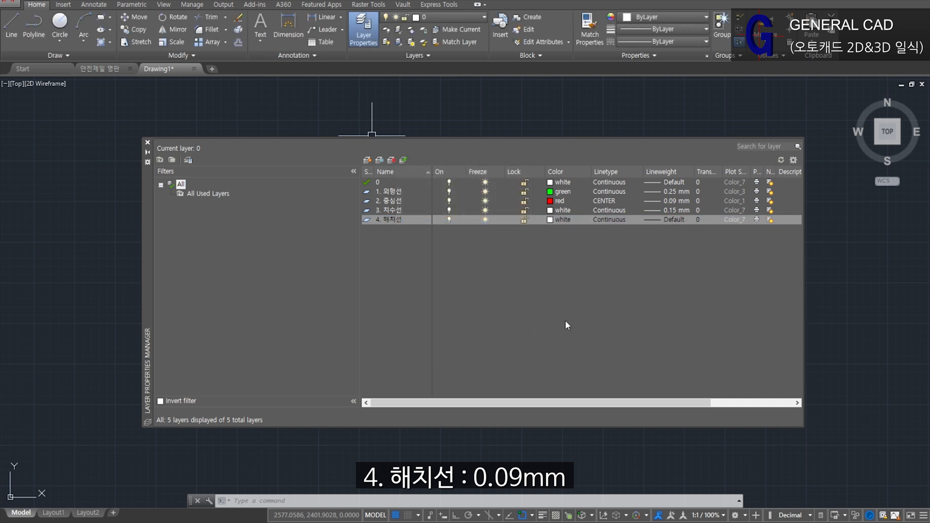
# Step: Close the layer manager and confirm running object snaps for Endpoint, Midpoint, Center, Node, Quadrant, Intersection and Perpendicular
pyautogui.click(148, 142)
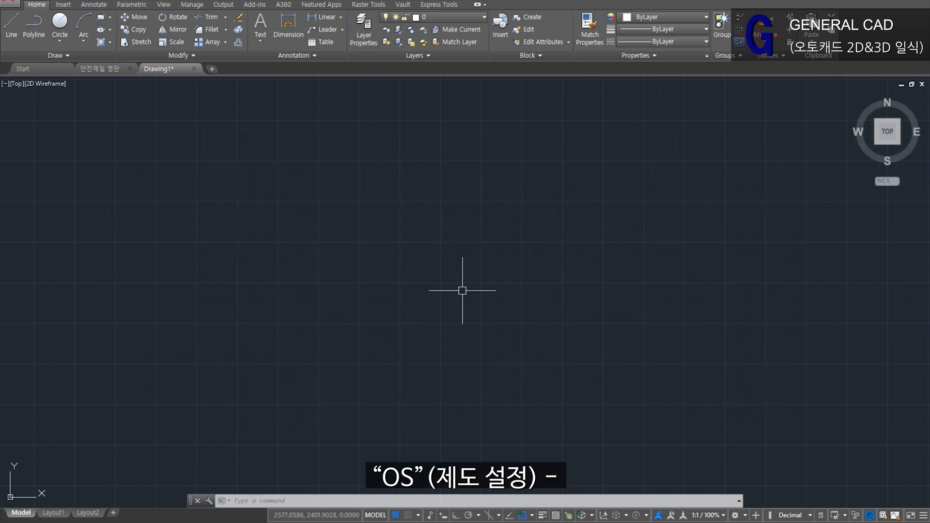
pyautogui.write('os')
pyautogui.press('Return')
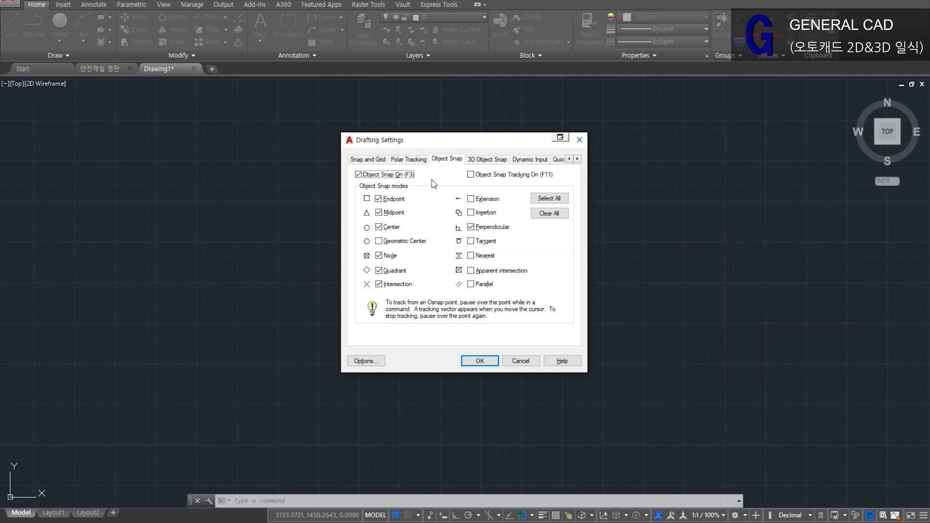
pyautogui.click(479, 362)
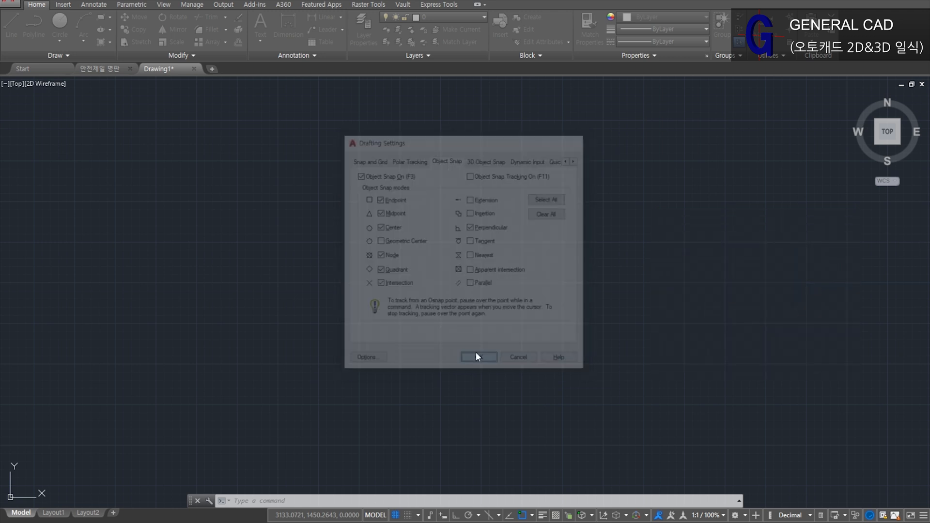
# Step: After checking the 안전제일 명판 reference drawing, draw a 600 line downward and a 600 line to the right in Drawing1 with Ortho on
pyautogui.click(108, 72)
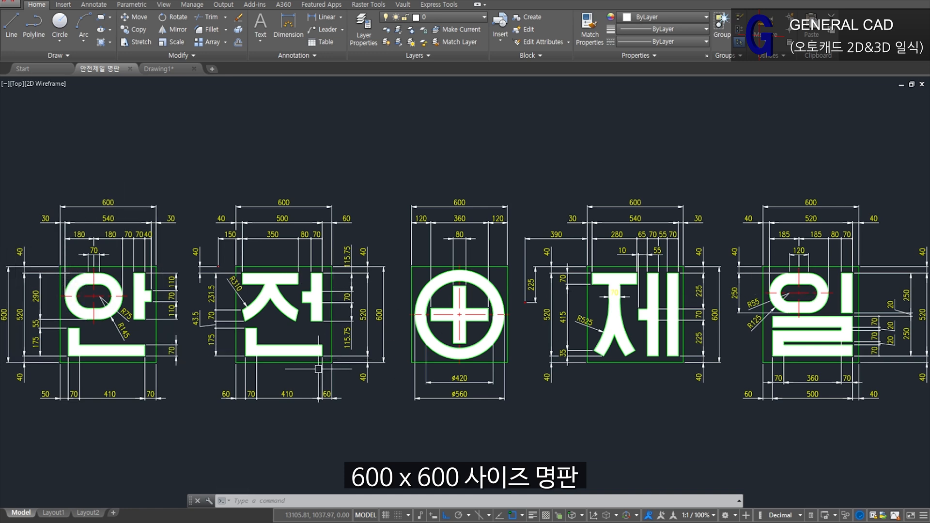
pyautogui.moveTo(402, 286); pyautogui.dragTo(701, 281, button='middle')
pyautogui.write('L')
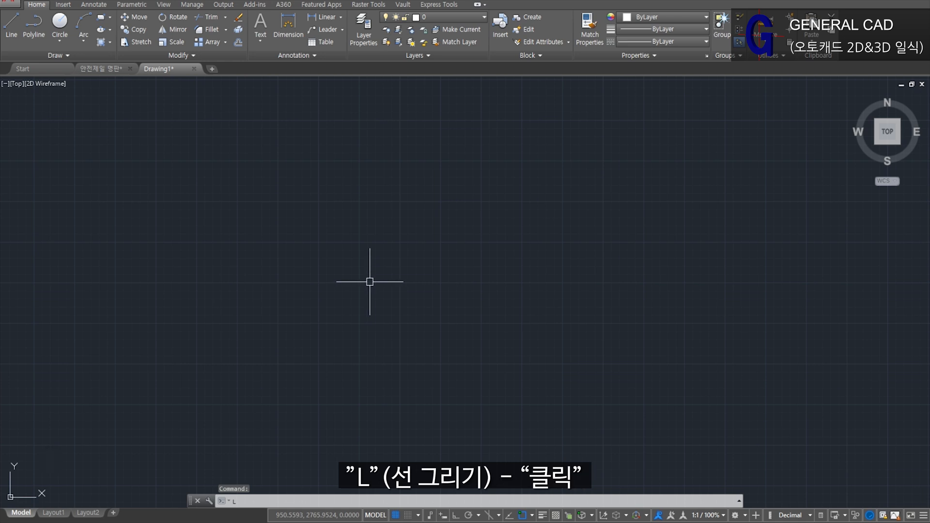
pyautogui.press('space')
pyautogui.click(382, 206)
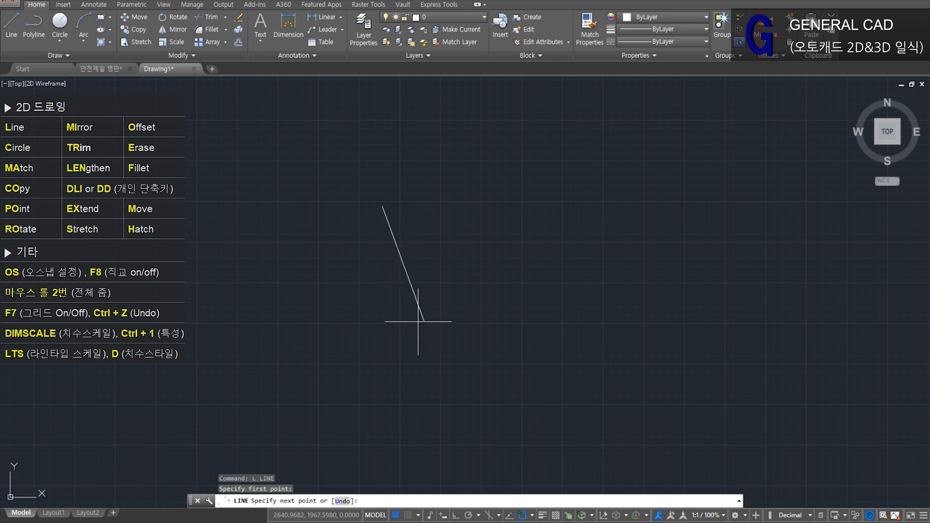
pyautogui.press('F8')
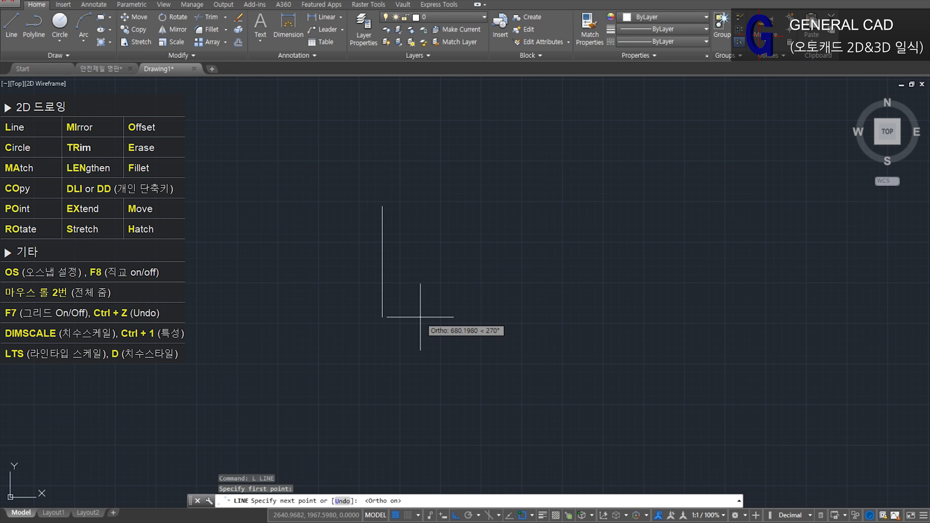
pyautogui.write('600')
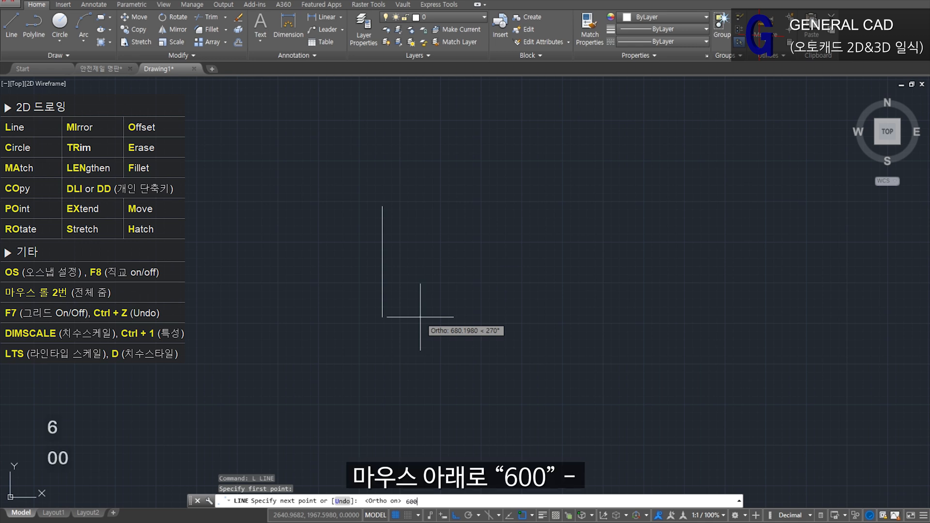
pyautogui.press('Return')
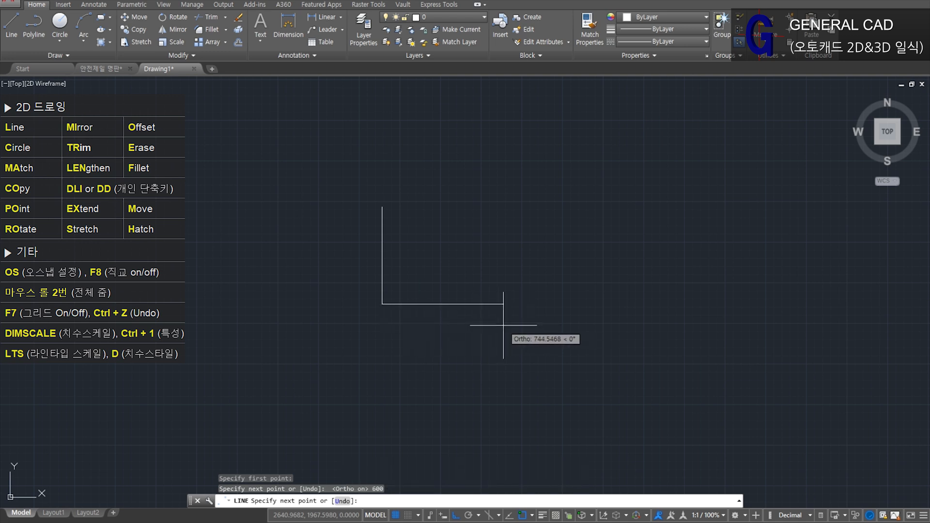
pyautogui.write('600')
pyautogui.press('Return')
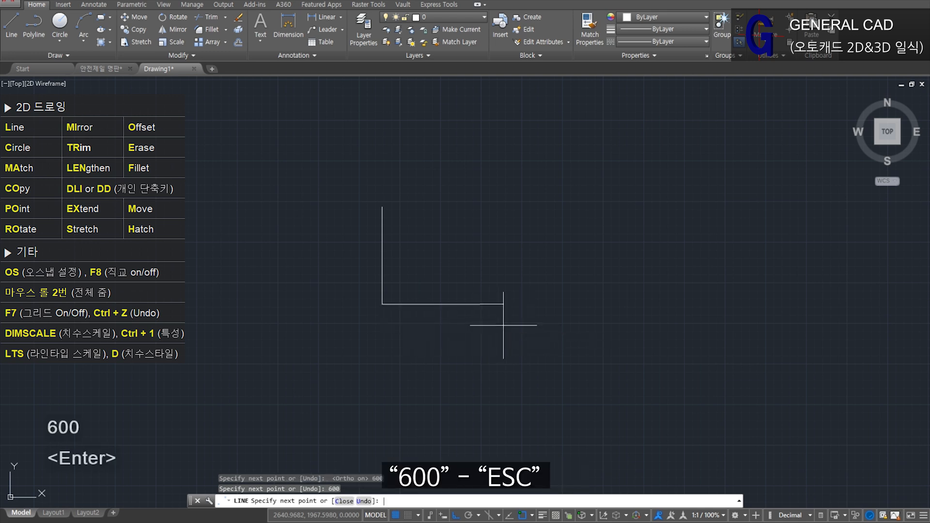
pyautogui.press('Escape')
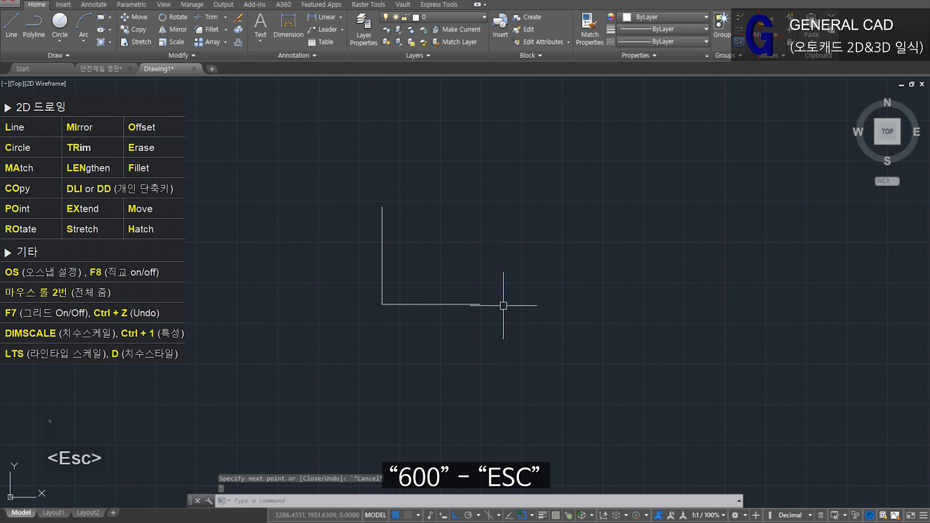
# Step: Mirror the horizontal line about a horizontal axis through the vertical line's midpoint, keeping the original
pyautogui.click(432, 304)
pyautogui.write('MI')
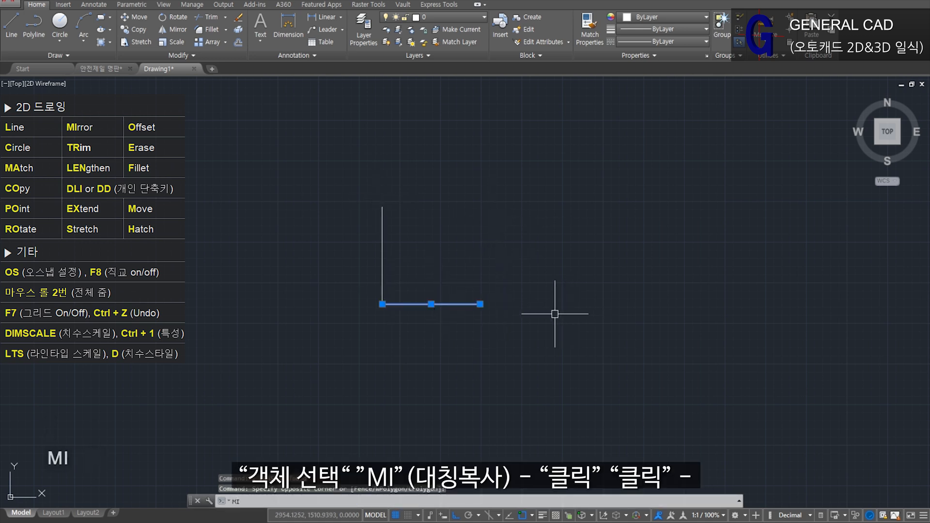
pyautogui.press('space')
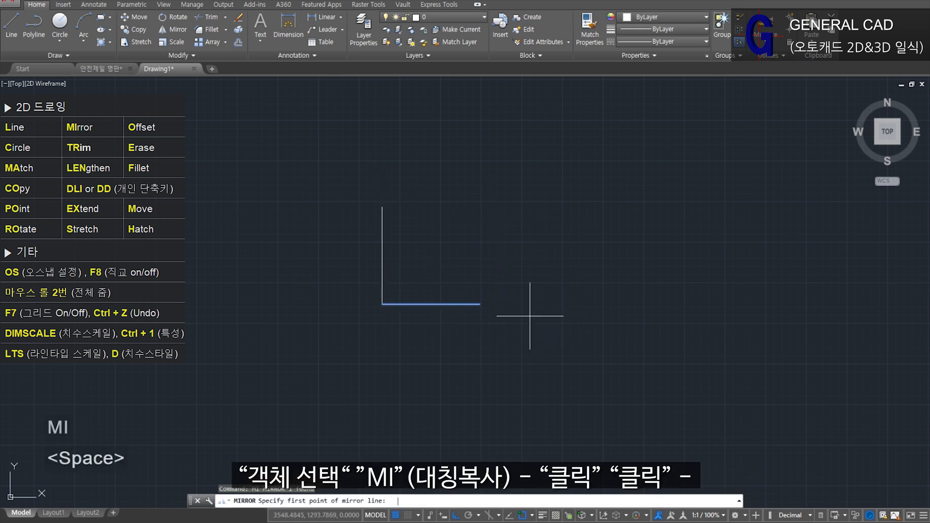
pyautogui.click(382, 255)
pyautogui.click(526, 255)
pyautogui.press('space')
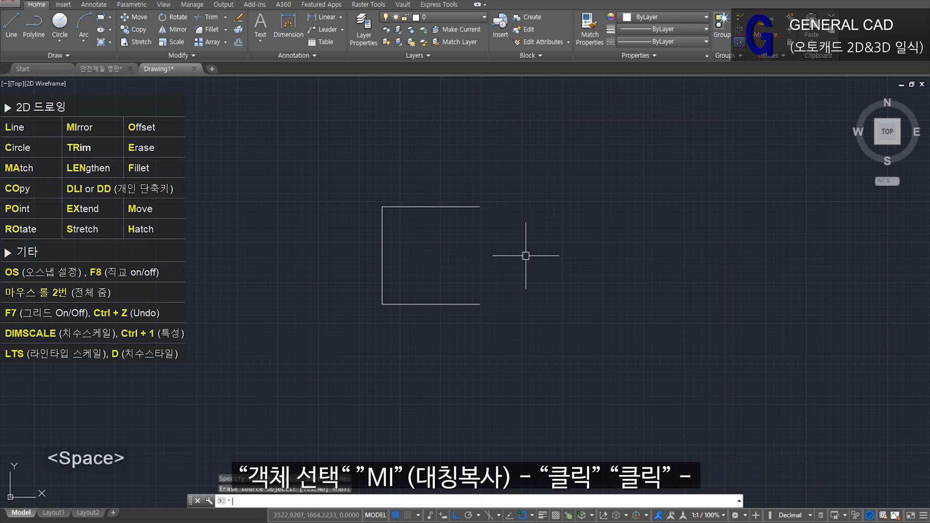
# Step: Mirror the left vertical line about a vertical axis through the upper line's midpoint, keeping the original, to close the 600 x 600 square
pyautogui.press('space')
pyautogui.click(431, 266)
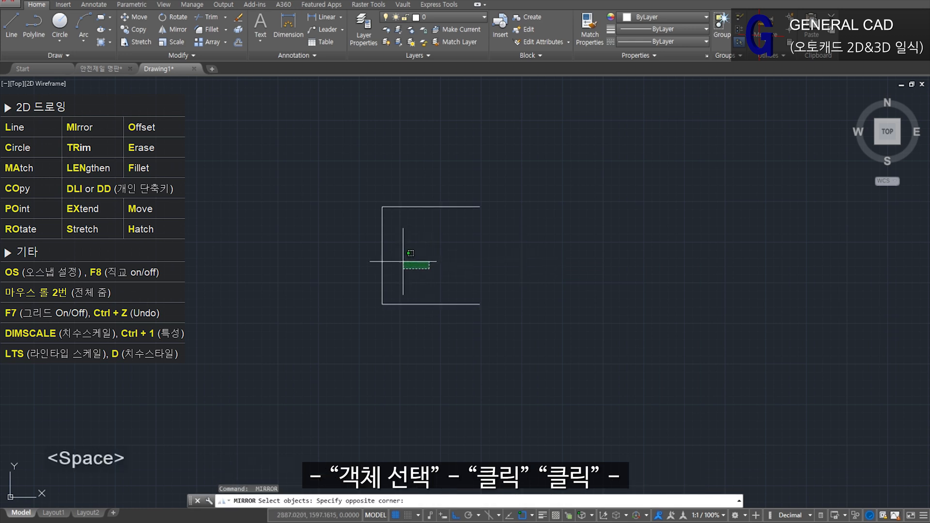
pyautogui.click(357, 249)
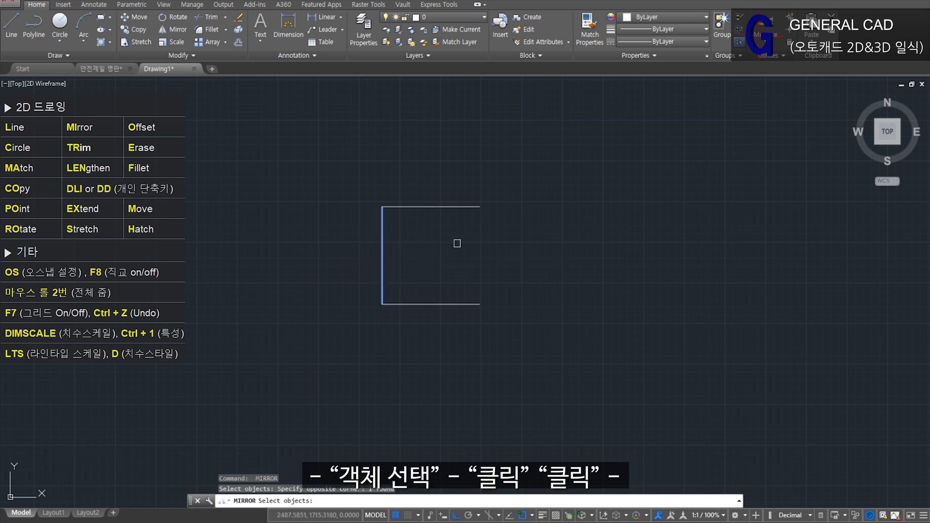
pyautogui.press('space')
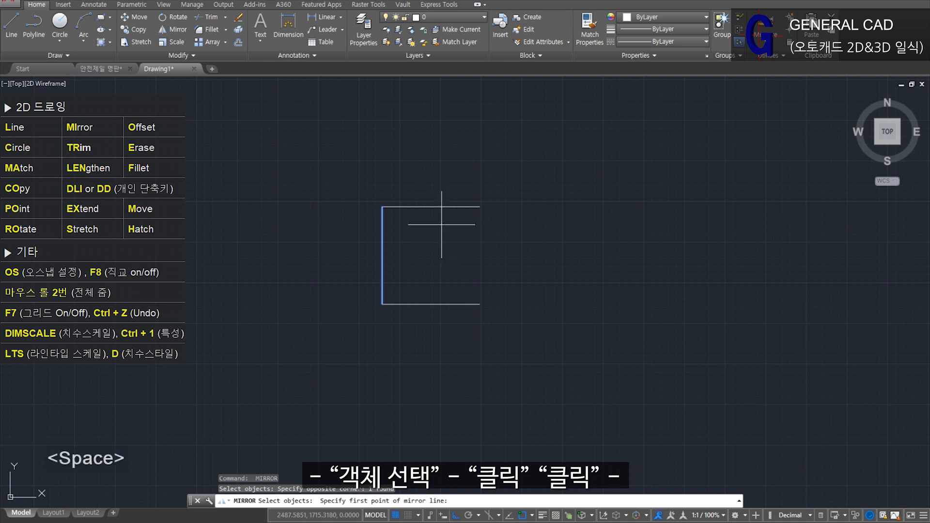
pyautogui.click(432, 207)
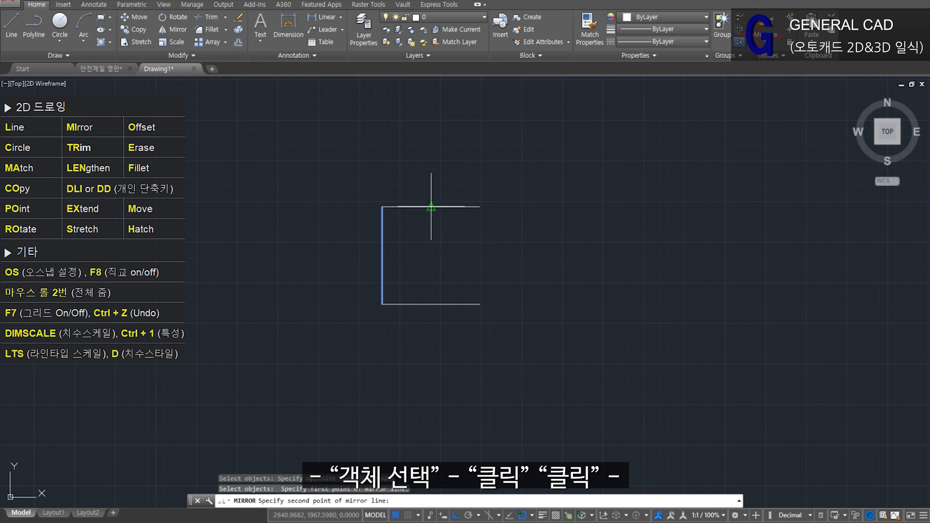
pyautogui.click(453, 342)
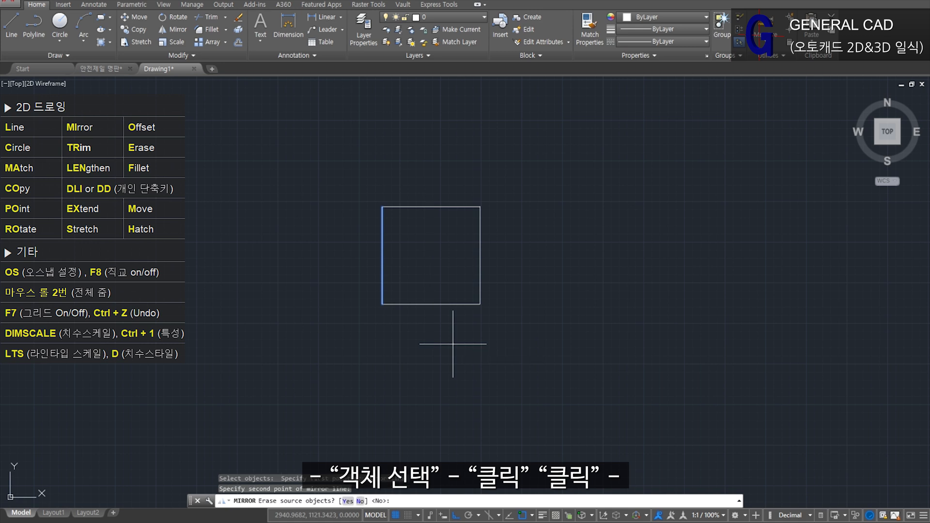
pyautogui.press('space')
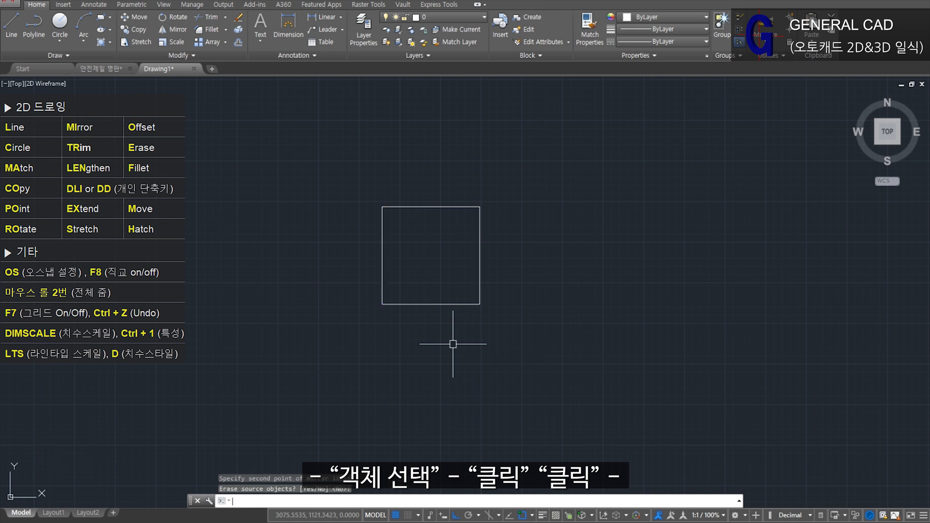
pyautogui.click(453, 344)
pyautogui.press('Escape')
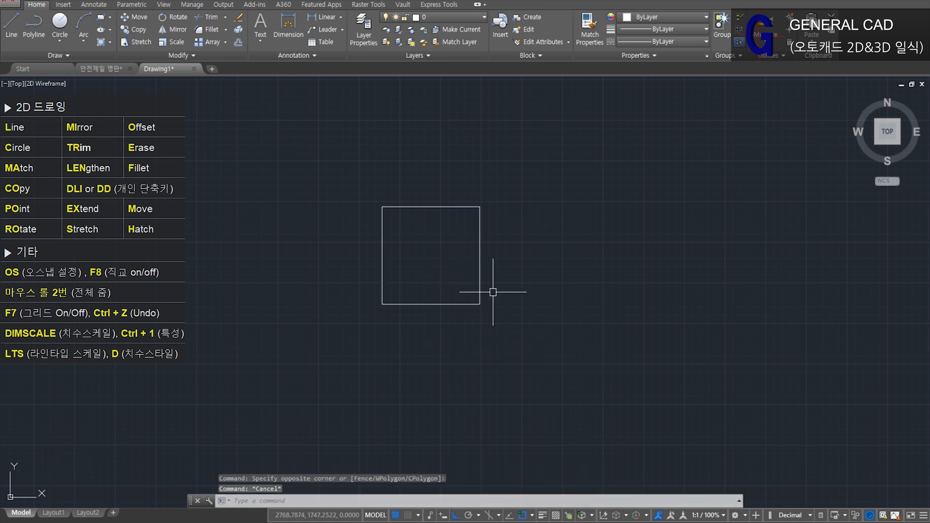
pyautogui.middleClick(532, 283)
pyautogui.middleClick(531, 283)
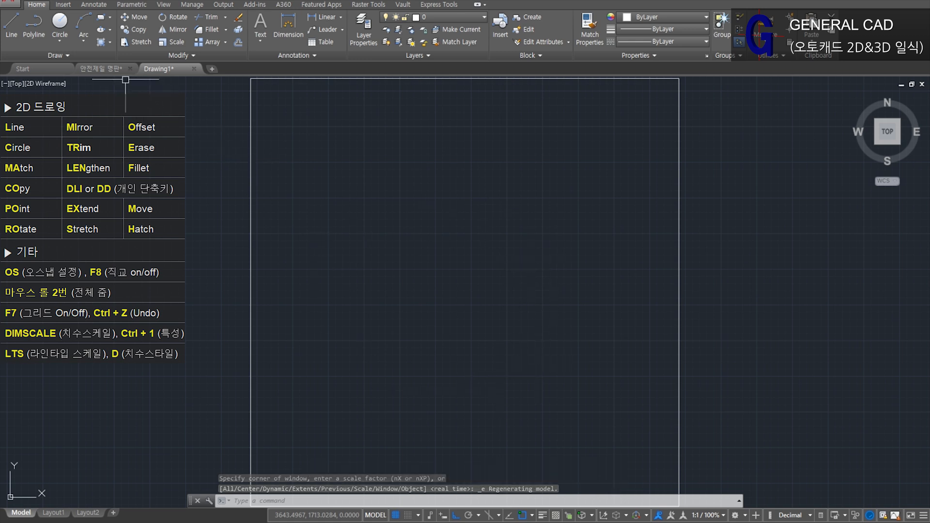
# Step: Turn off the 해치선 layer in the 안전제일 명판 reference drawing
pyautogui.click(110, 69)
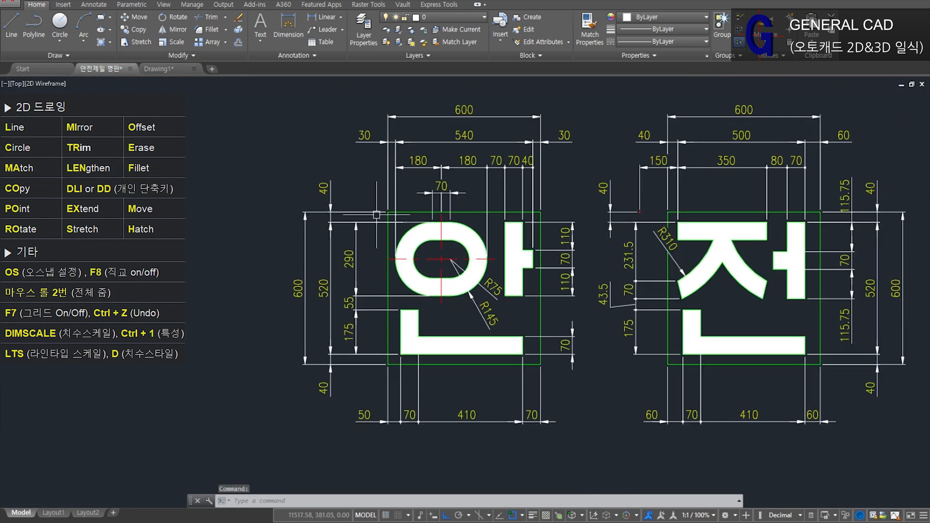
pyautogui.click(412, 23)
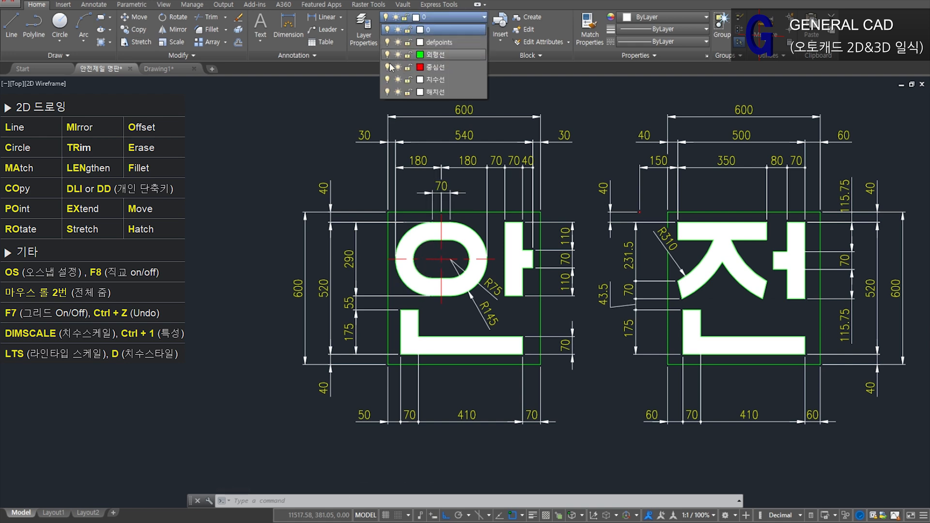
pyautogui.click(387, 92)
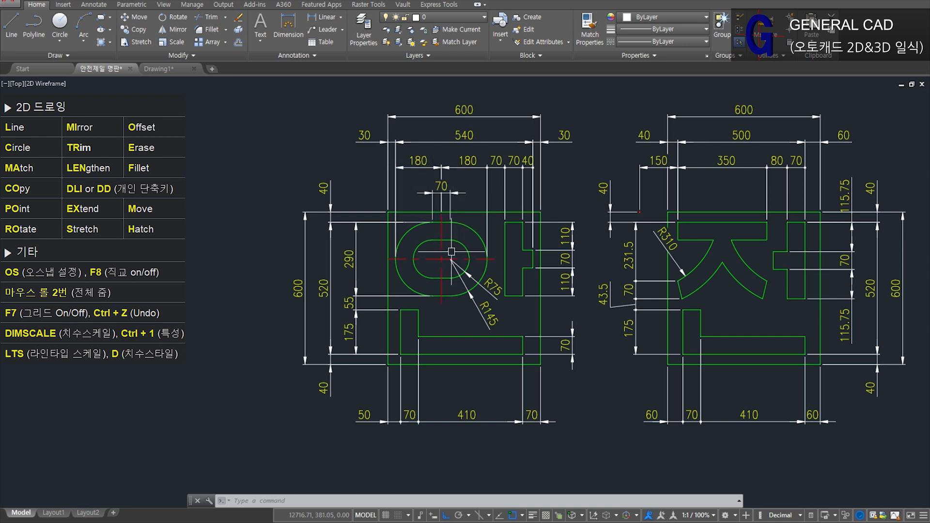
# Step: In Drawing1, offset the square's left edge 210 to the right
pyautogui.hotkey('ctrl', 'Tab')
pyautogui.write('o')
pyautogui.press('space')
pyautogui.write('210')
pyautogui.press('Return')
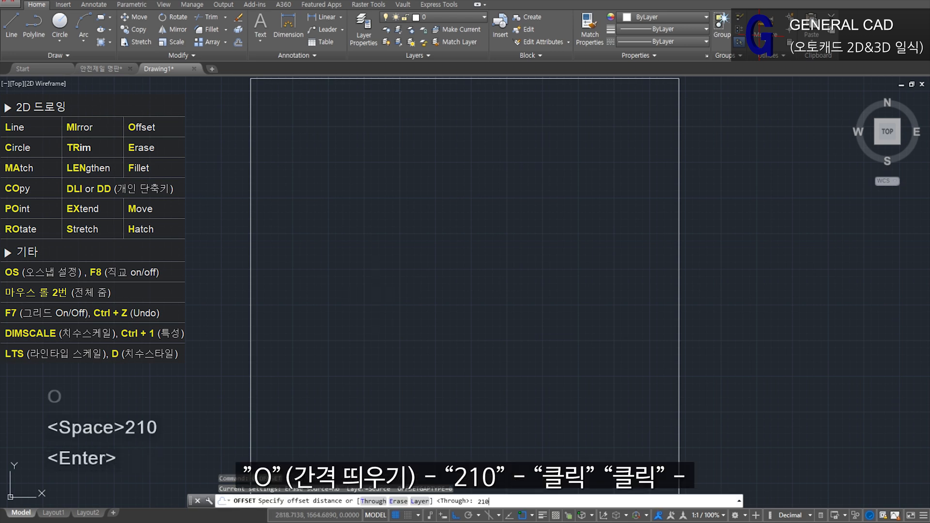
pyautogui.click(250, 267)
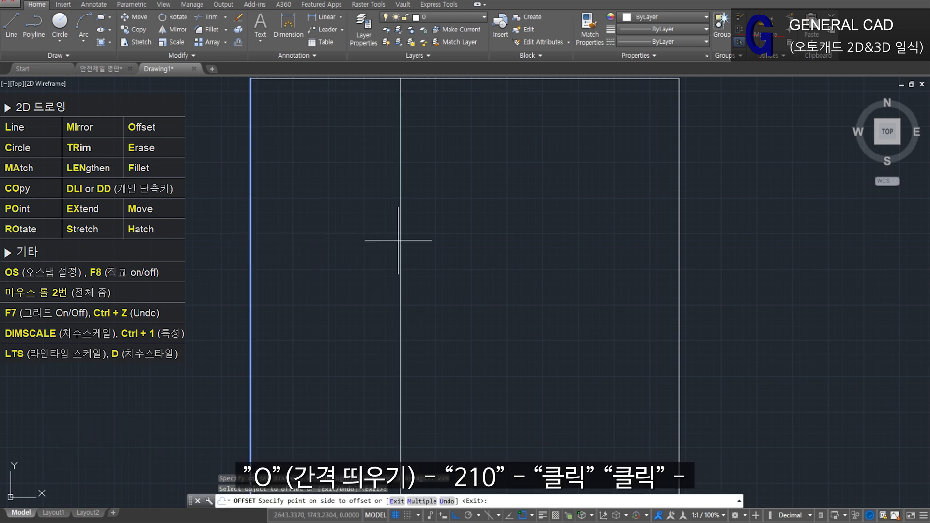
pyautogui.click(401, 239)
pyautogui.scroll(-2, 455, 271)
pyautogui.moveTo(493, 293); pyautogui.dragTo(478, 295, button='middle')
pyautogui.press('space')
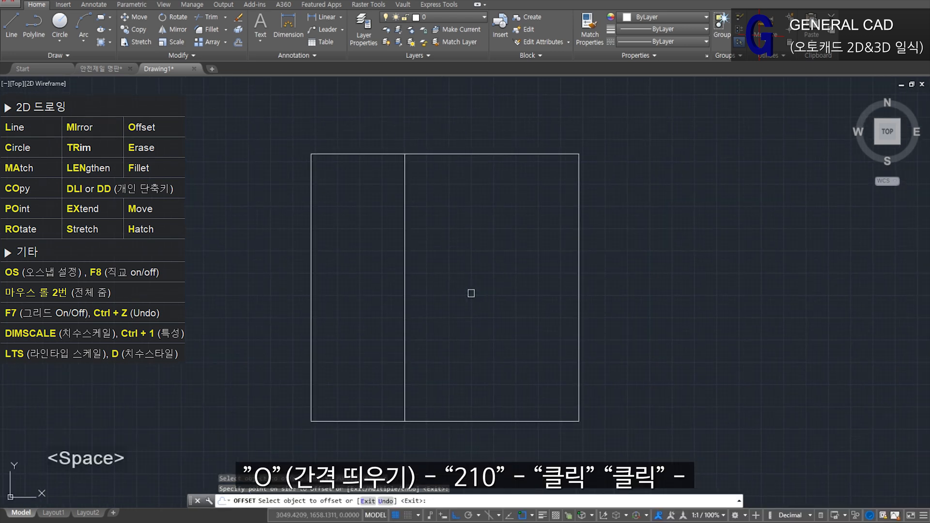
# Step: Offset the inner vertical line 35 to both its left and right sides
pyautogui.press('space')
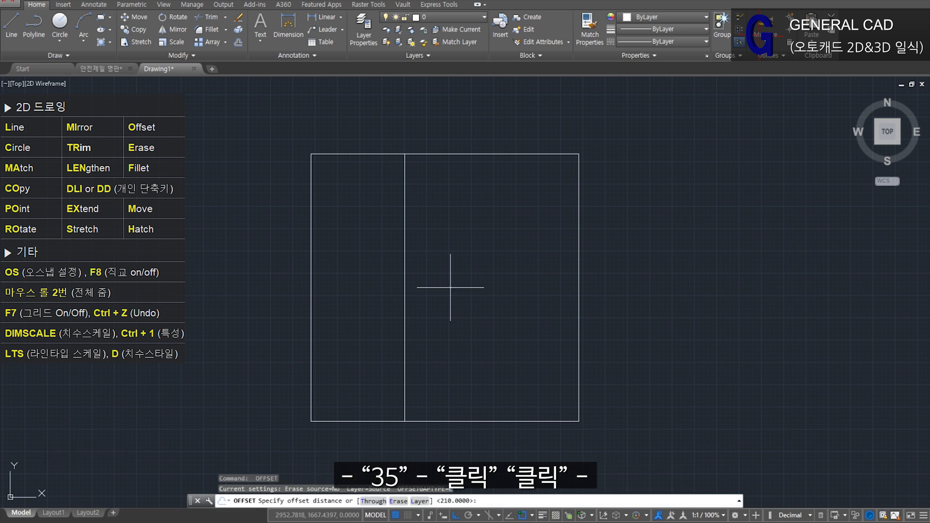
pyautogui.write('35')
pyautogui.press('Return')
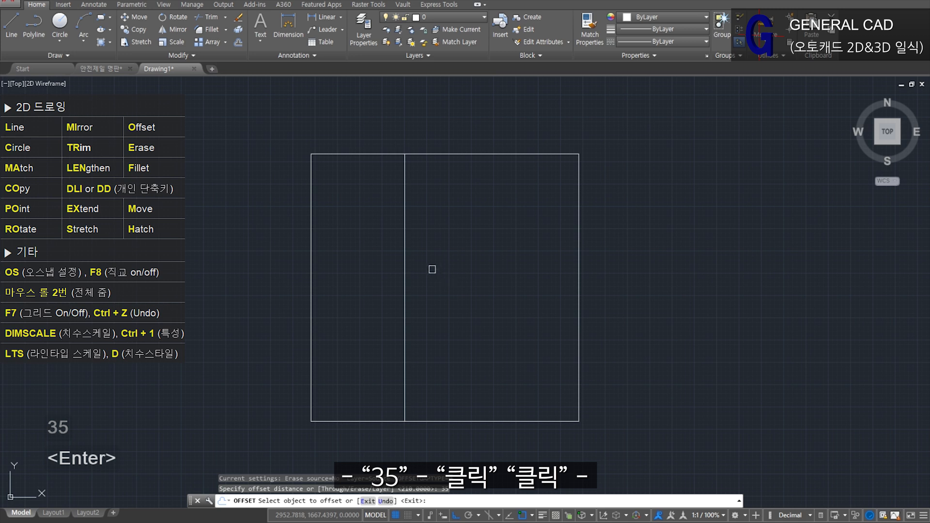
pyautogui.click(405, 246)
pyautogui.click(371, 246)
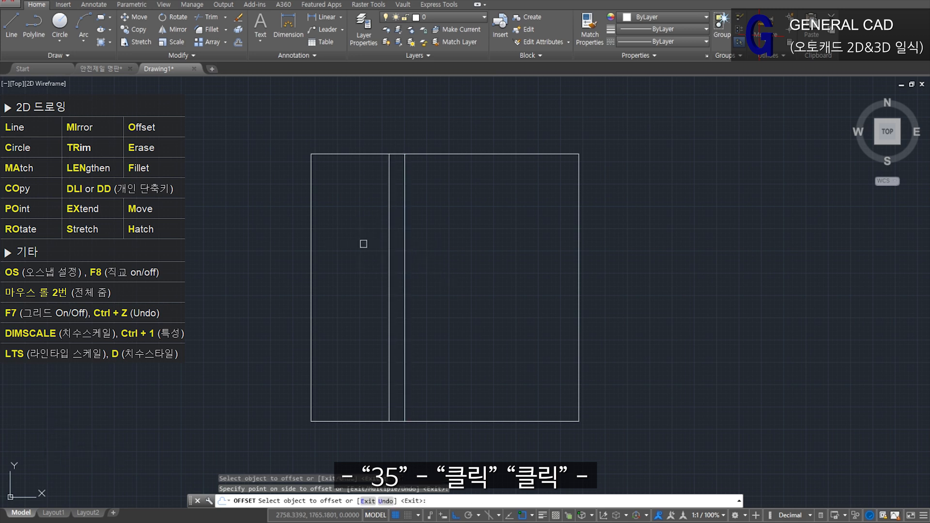
pyautogui.click(405, 250)
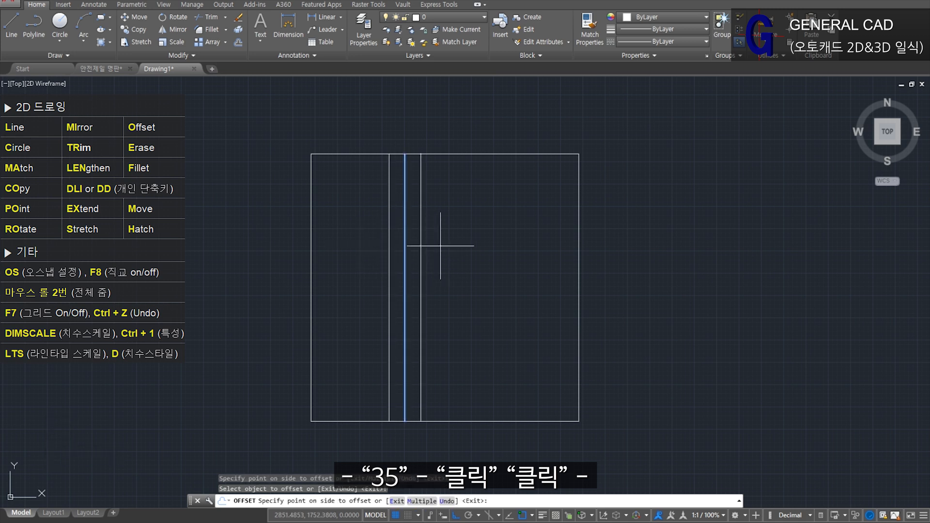
pyautogui.click(448, 250)
pyautogui.press('space')
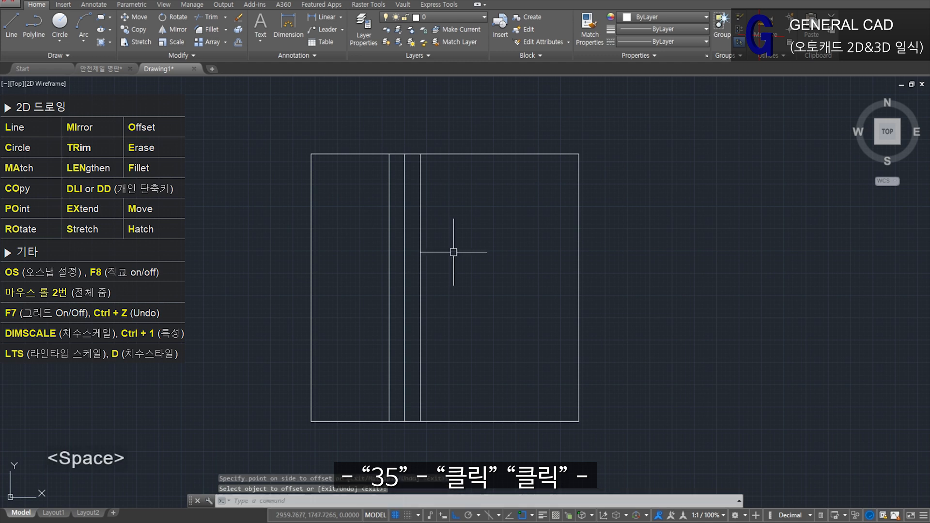
# Step: Move the middle of the three inner vertical lines to the 2. 중심선 layer
pyautogui.click(405, 217)
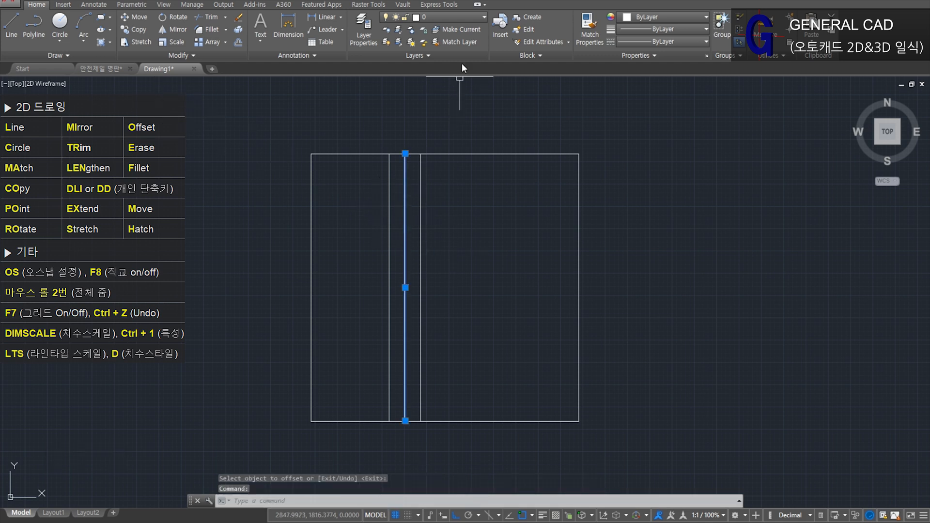
pyautogui.click(449, 20)
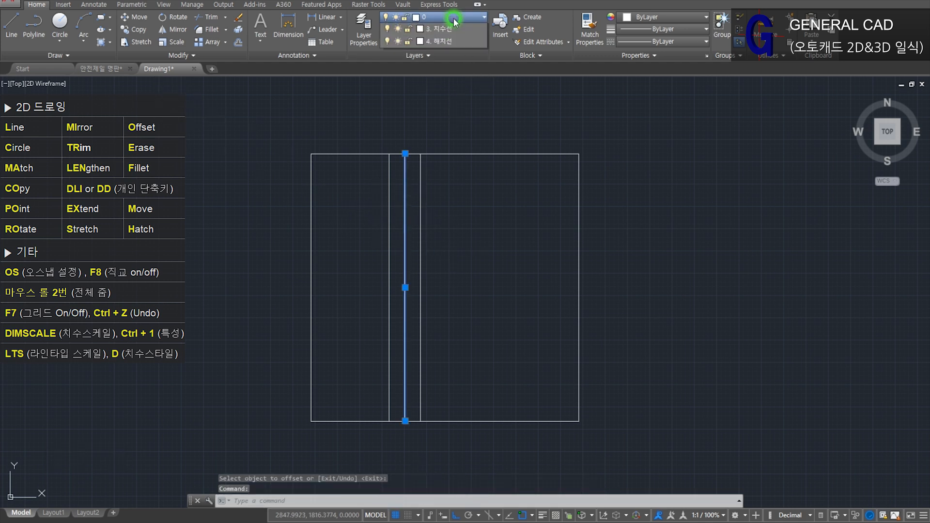
pyautogui.click(449, 54)
pyautogui.press('Escape')
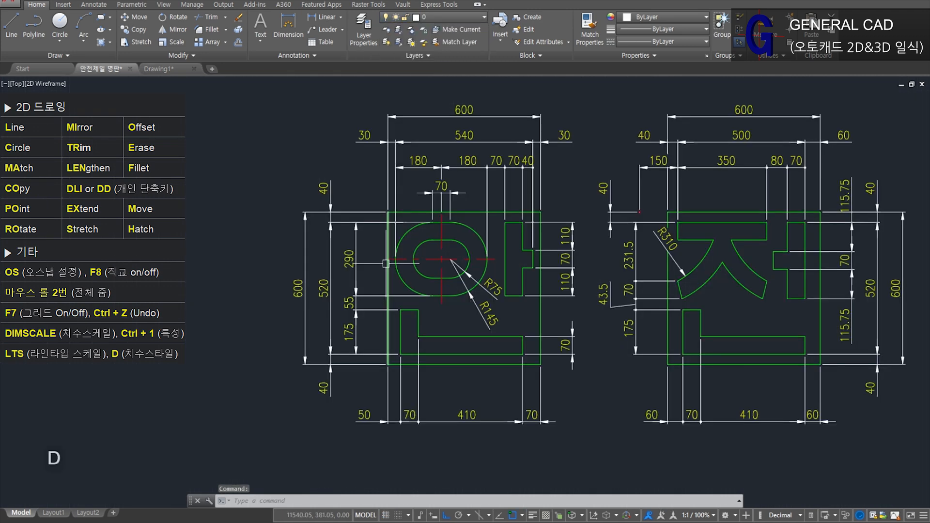
# Step: In the 안전제일 명판 drawing, measure the vertical distance from the 안 plate's top edge to the ㅇ centreline with a temporary linear dimension, and erase it
pyautogui.write('dd')
pyautogui.press('space')
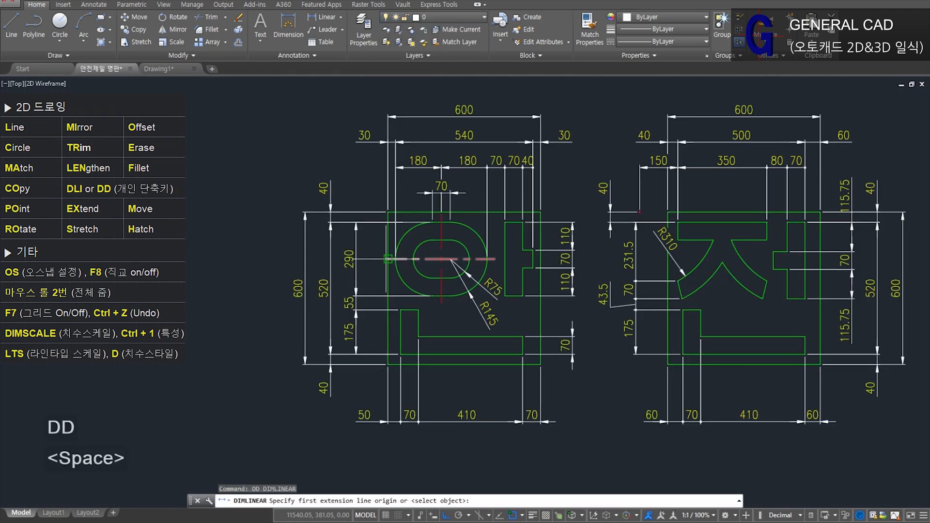
pyautogui.click(390, 259)
pyautogui.click(387, 212)
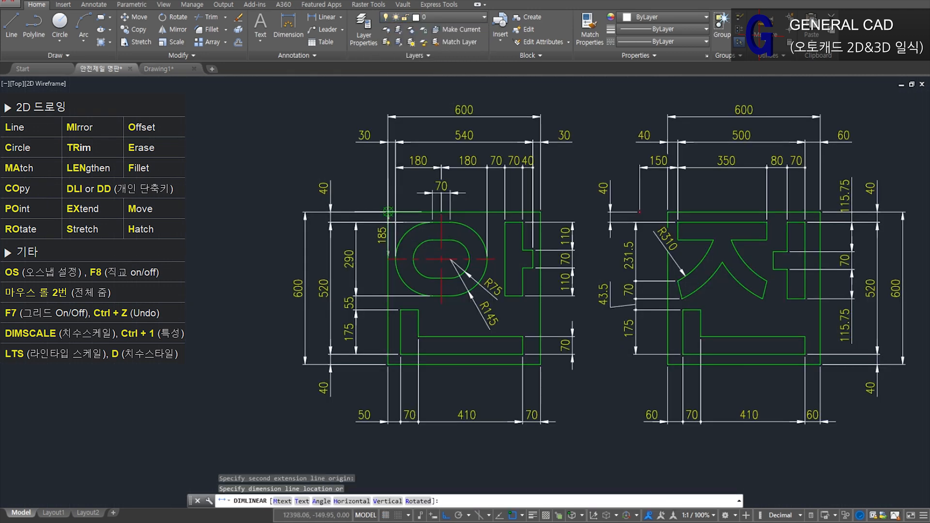
pyautogui.click(246, 226)
pyautogui.moveTo(201, 164); pyautogui.dragTo(390, 264)
pyautogui.write('e')
pyautogui.press('space')
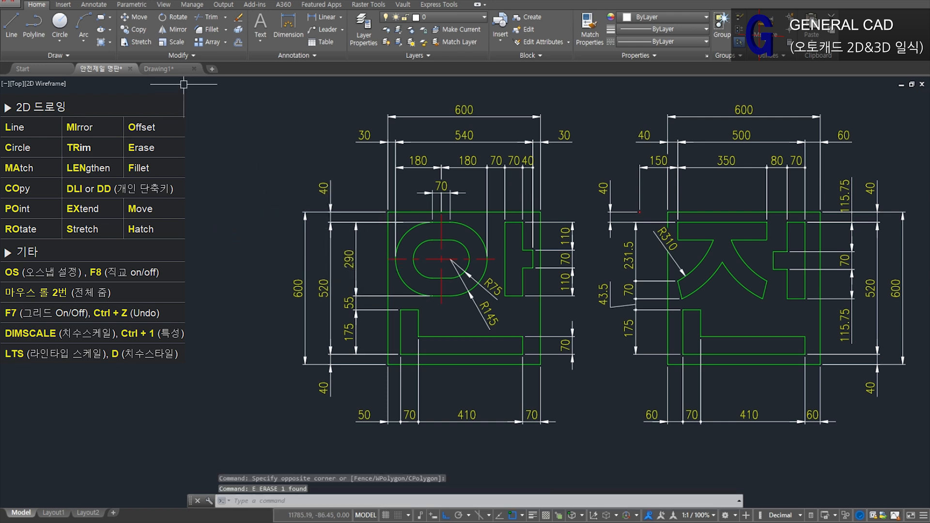
# Step: In Drawing1, offset the square's top edge 185 downward
pyautogui.click(158, 68)
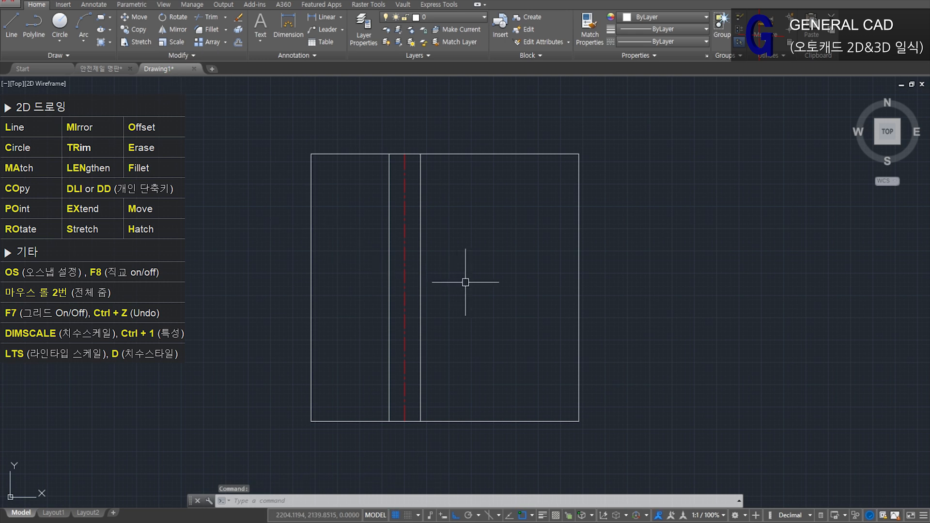
pyautogui.write('o')
pyautogui.press('space')
pyautogui.write('185')
pyautogui.press('Return')
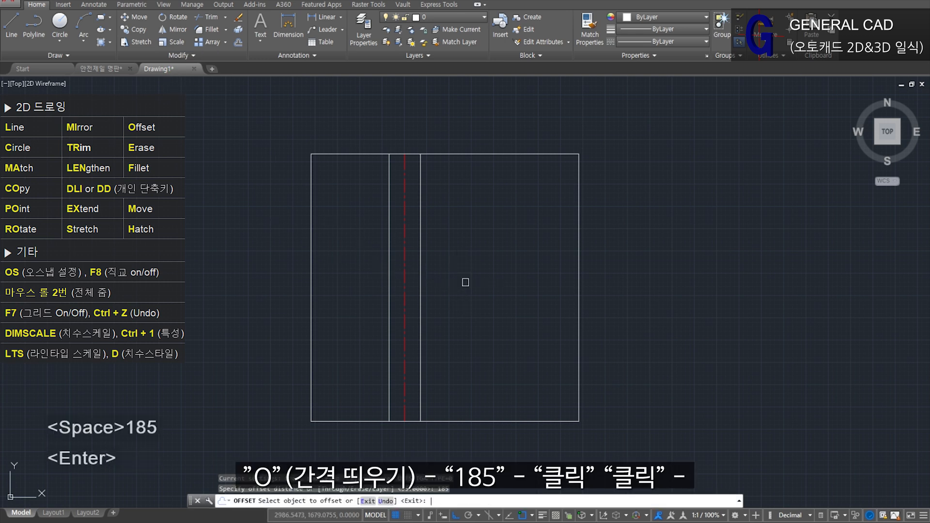
pyautogui.click(461, 154)
pyautogui.click(461, 256)
pyautogui.press('space')
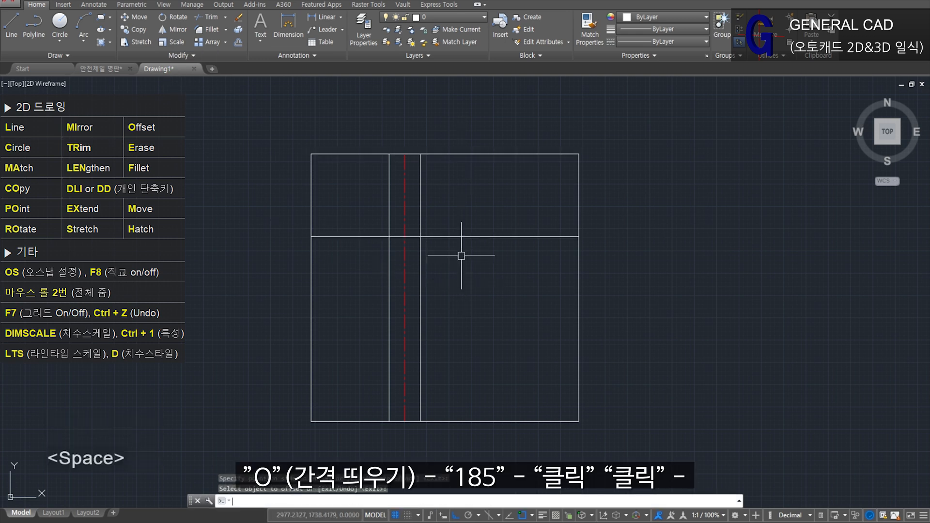
# Step: Move the inner horizontal line to the 2. 중심선 layer
pyautogui.click(474, 253)
pyautogui.click(457, 212)
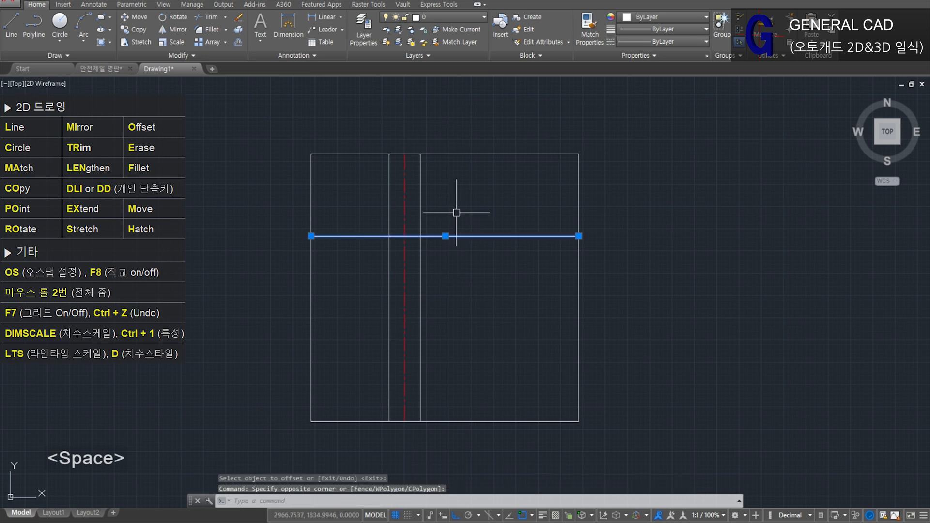
pyautogui.click(389, 17)
pyautogui.click(420, 55)
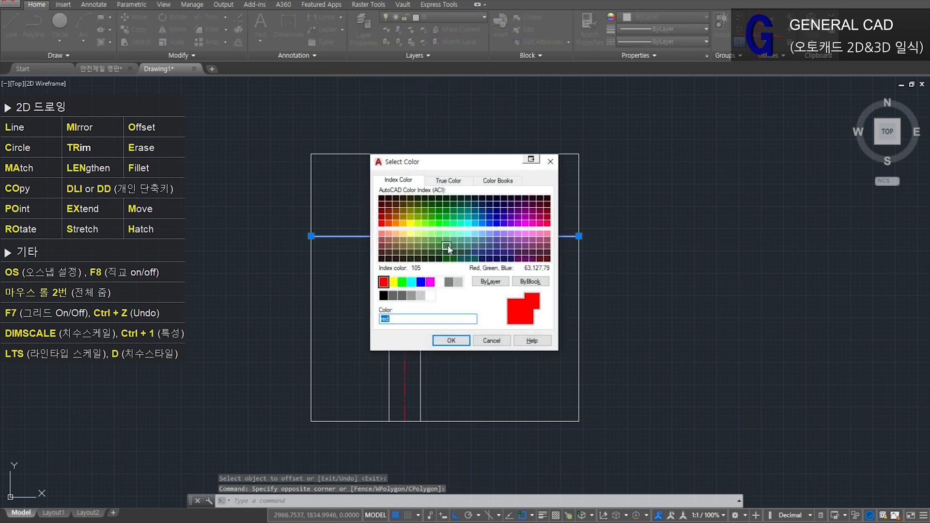
pyautogui.press('Escape')
pyautogui.click(452, 20)
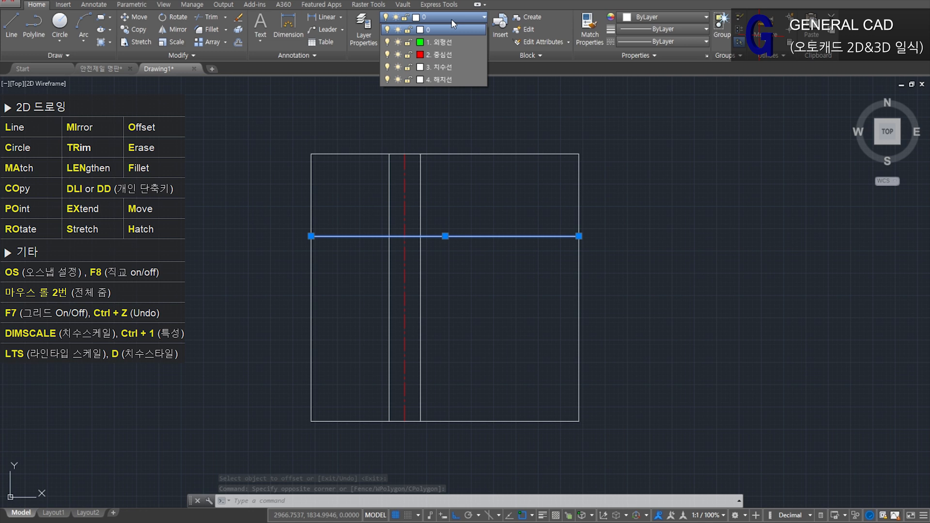
pyautogui.click(450, 51)
pyautogui.press('Escape')
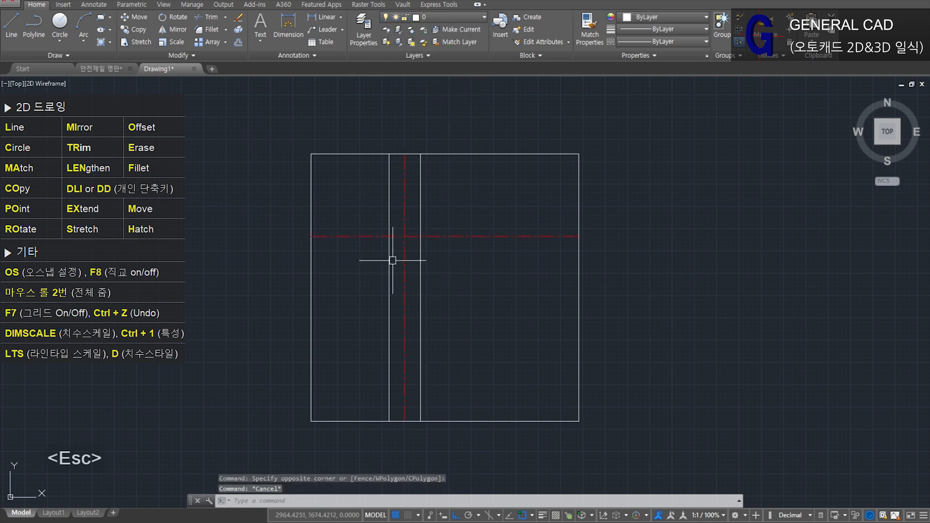
# Step: Check the ㅇ arcs in the 안전제일 명판 drawing, and in Drawing1 draw a 75-radius circle where the left inner vertical line meets the horizontal centreline
pyautogui.scroll(4, 393, 260)
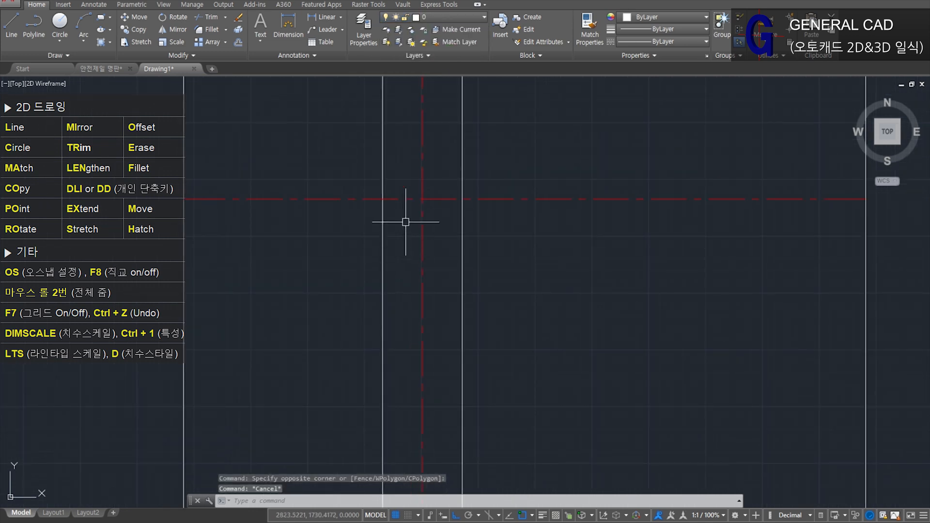
pyautogui.scroll(-3, 401, 306)
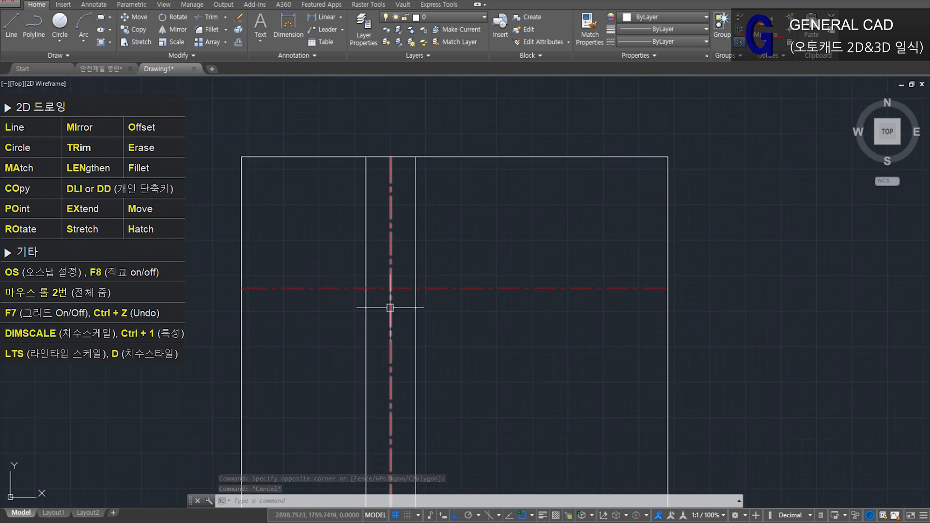
pyautogui.hotkey('ctrl', 'Tab')
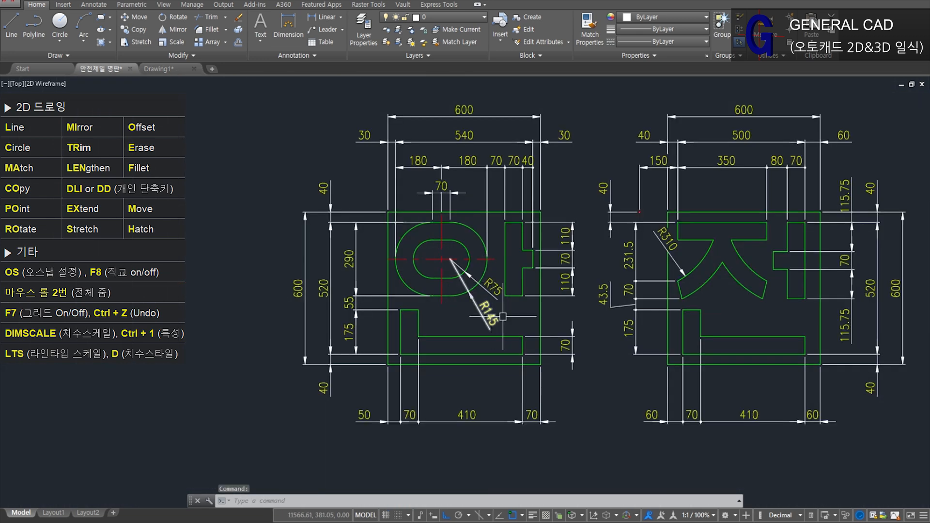
pyautogui.click(463, 244)
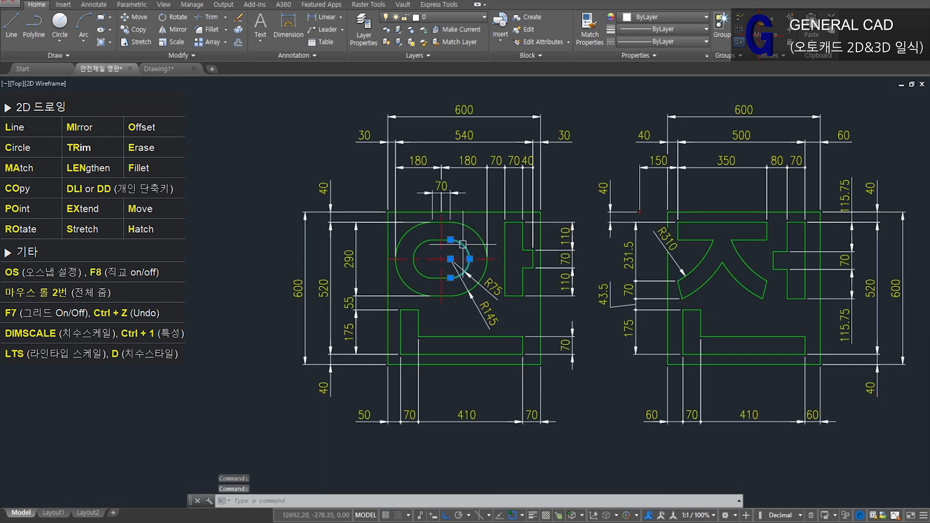
pyautogui.press('Escape')
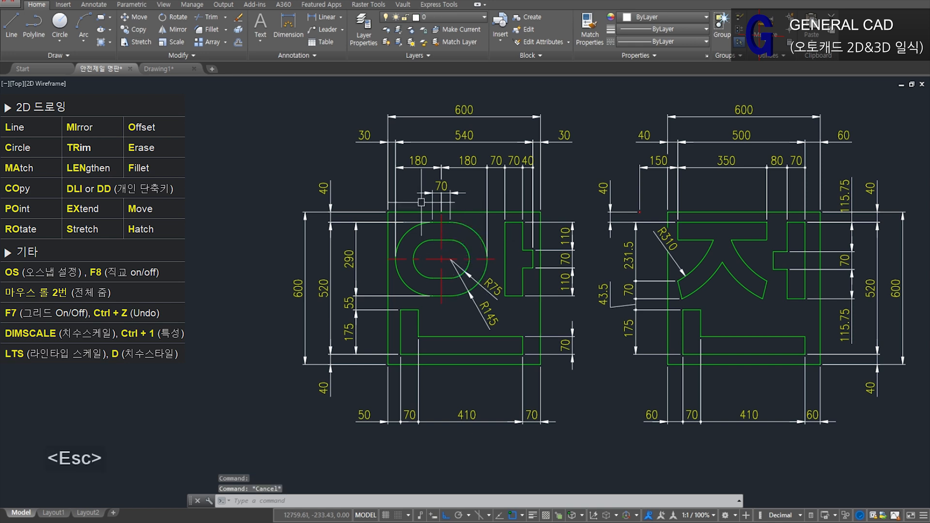
pyautogui.click(160, 69)
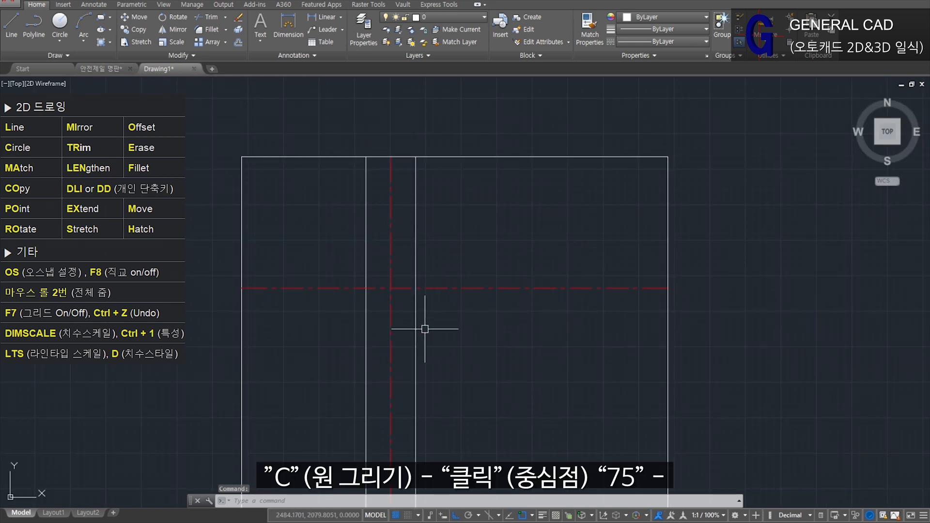
pyautogui.write('c')
pyautogui.press('space')
pyautogui.click(366, 288)
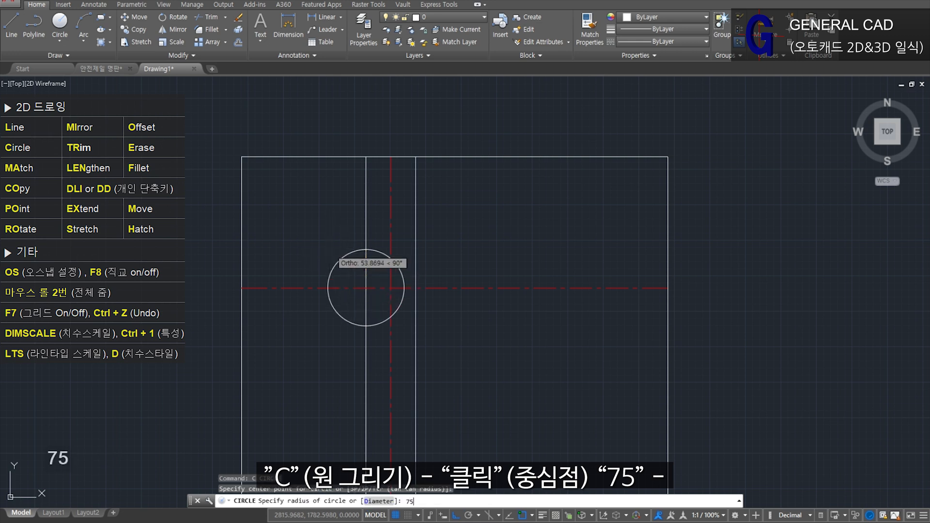
pyautogui.press('Return')
# Step: Draw a concentric circle with radius 145 around the 75-radius circle
pyautogui.press('space')
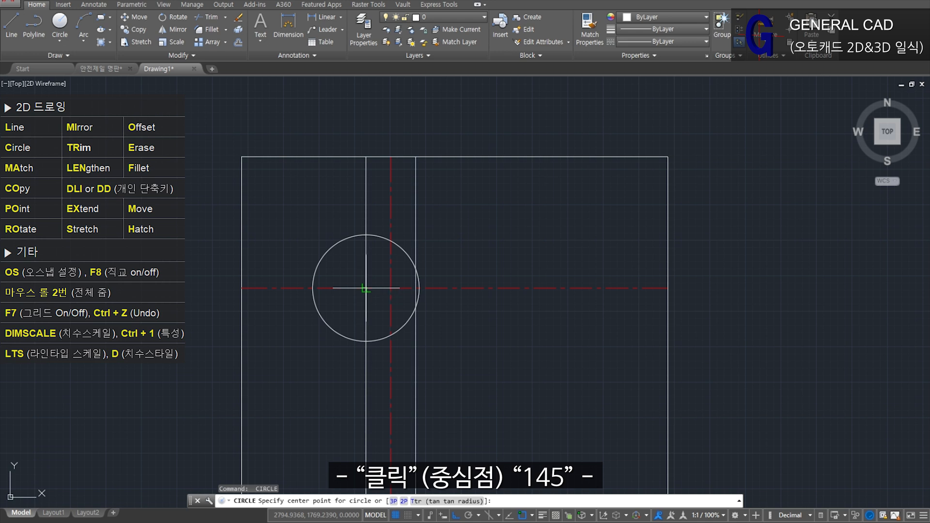
pyautogui.click(366, 288)
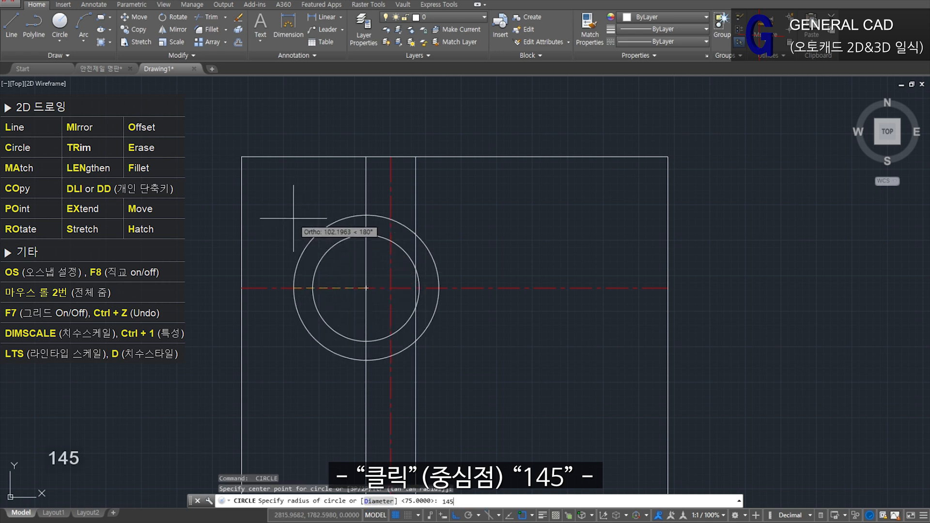
pyautogui.write('145')
pyautogui.press('Return')
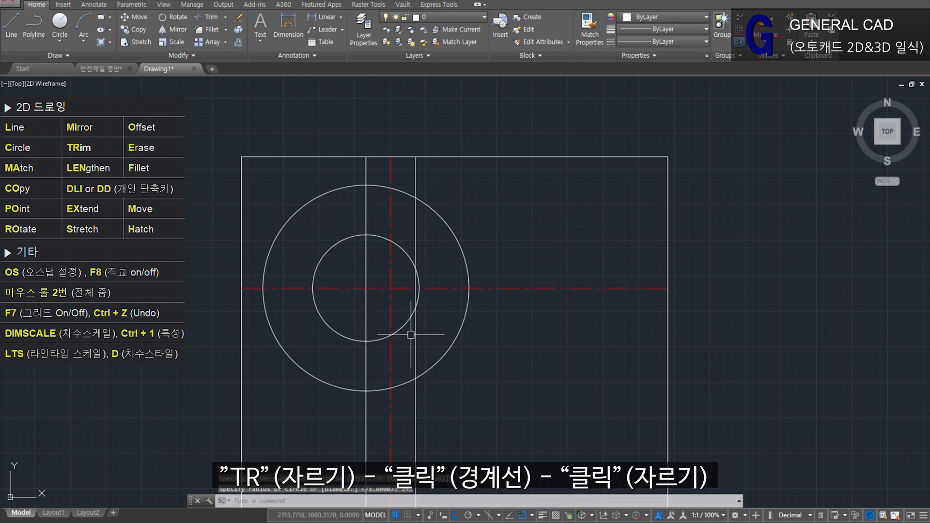
# Step: Try trimming off the right halves of both circles with the left inner vertical line as the only cutting edge
pyautogui.write('TR')
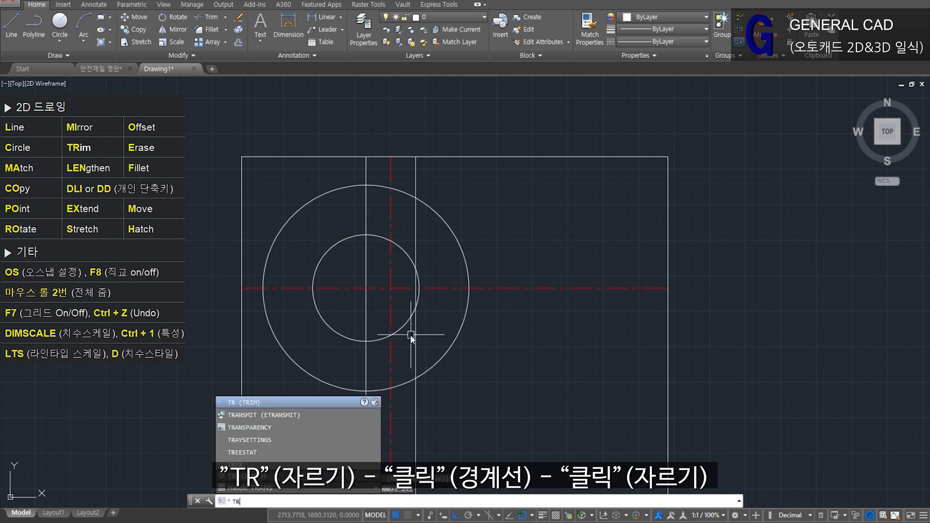
pyautogui.press('space')
pyautogui.click(366, 315)
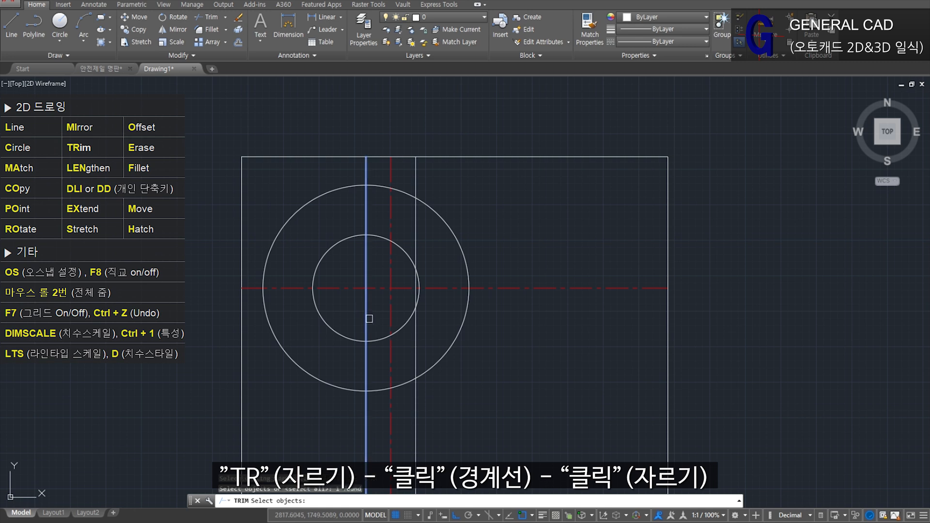
pyautogui.press('space')
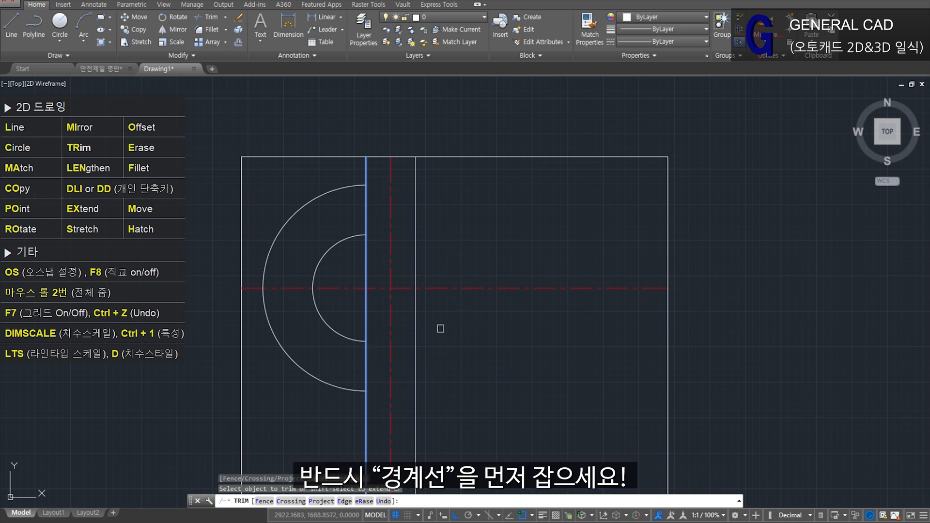
pyautogui.press('space')
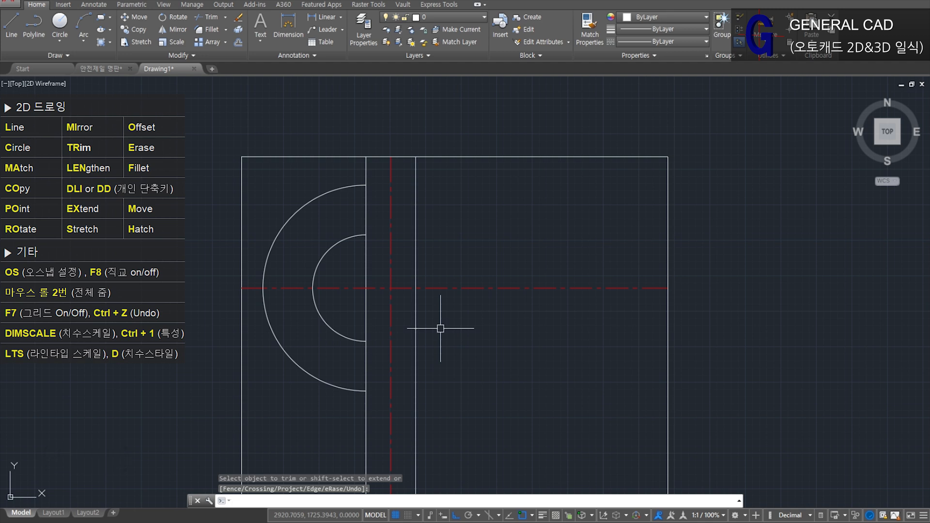
# Step: Try trimming the centreline and inner lines with every object used as a cutting edge
pyautogui.write('TR')
pyautogui.press('space')
pyautogui.press('space')
pyautogui.click(575, 289)
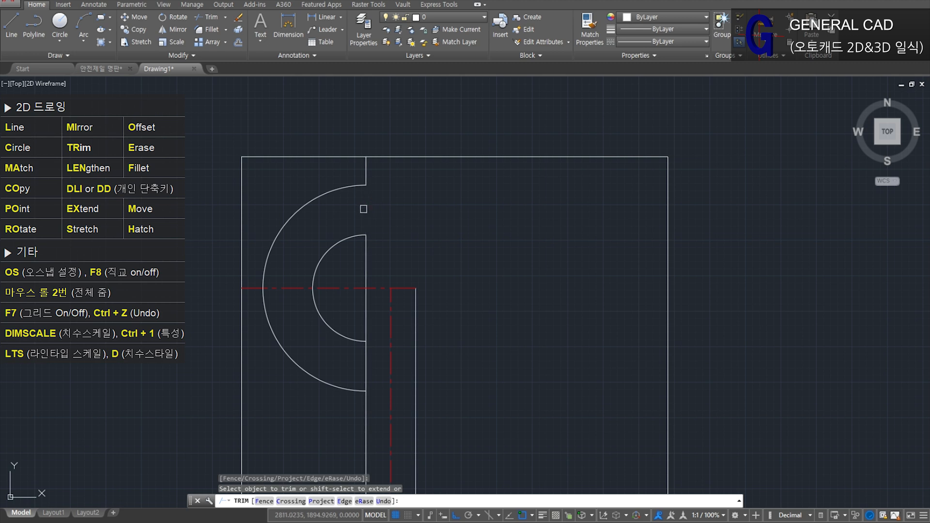
pyautogui.press('space')
# Step: Trim away the right halves of both full circles, using the left inner vertical line as the cutting edge
pyautogui.write('TR')
pyautogui.press('space')
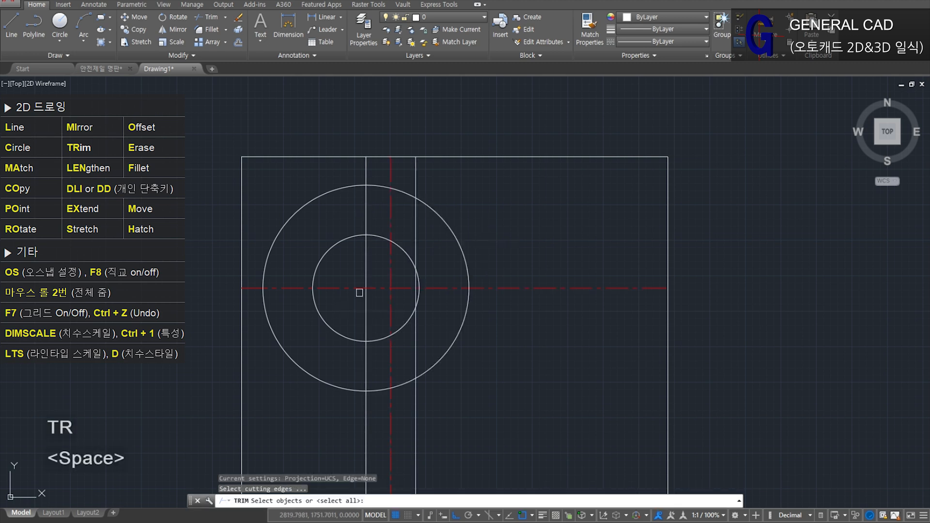
pyautogui.click(366, 272)
pyautogui.press('space')
pyautogui.click(386, 338)
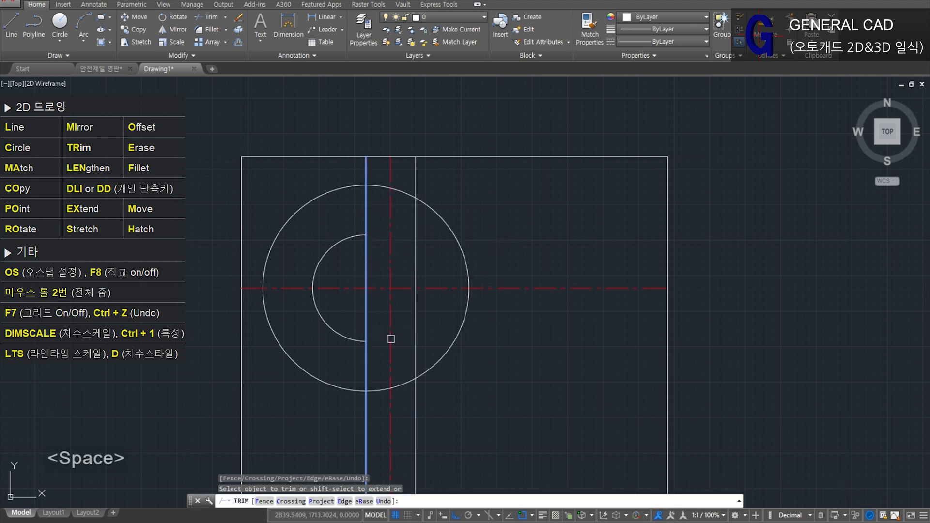
pyautogui.click(458, 335)
pyautogui.press('space')
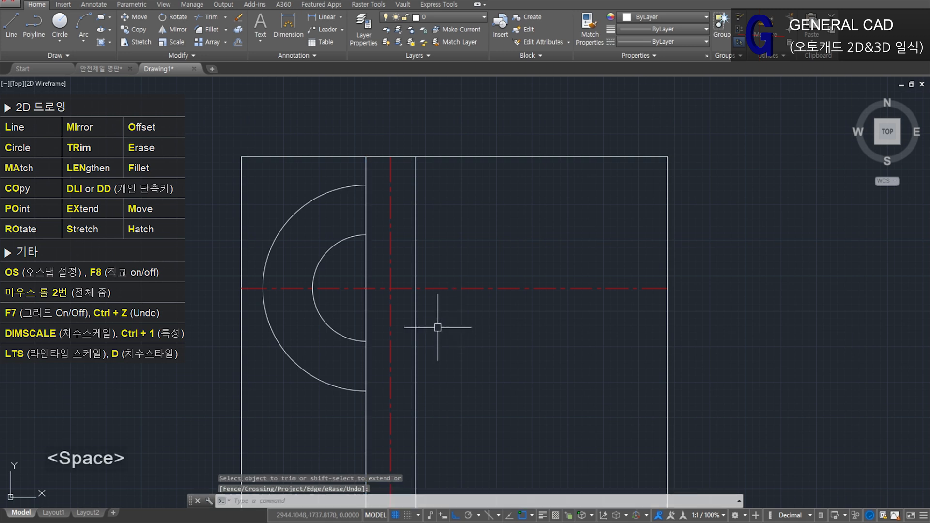
# Step: Move both half-circle arcs to the 1. 외형선 layer
pyautogui.click(320, 366)
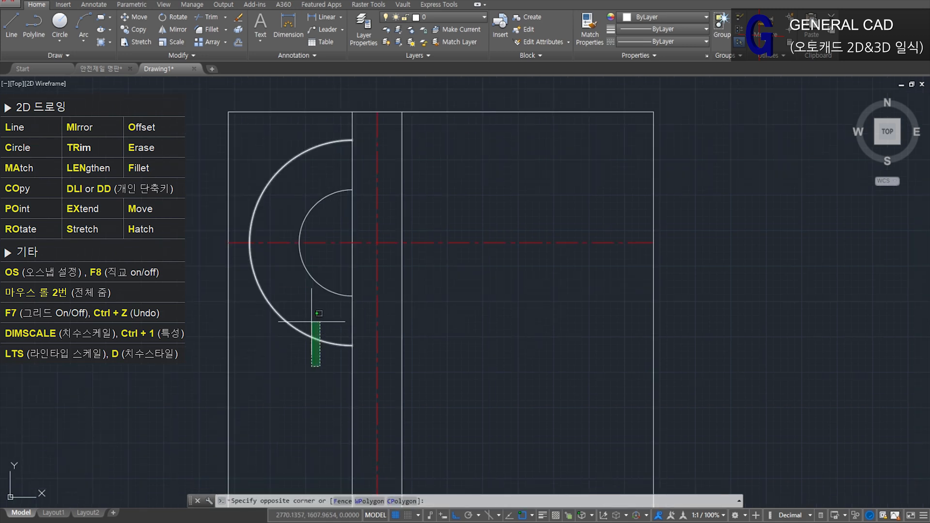
pyautogui.click(285, 272)
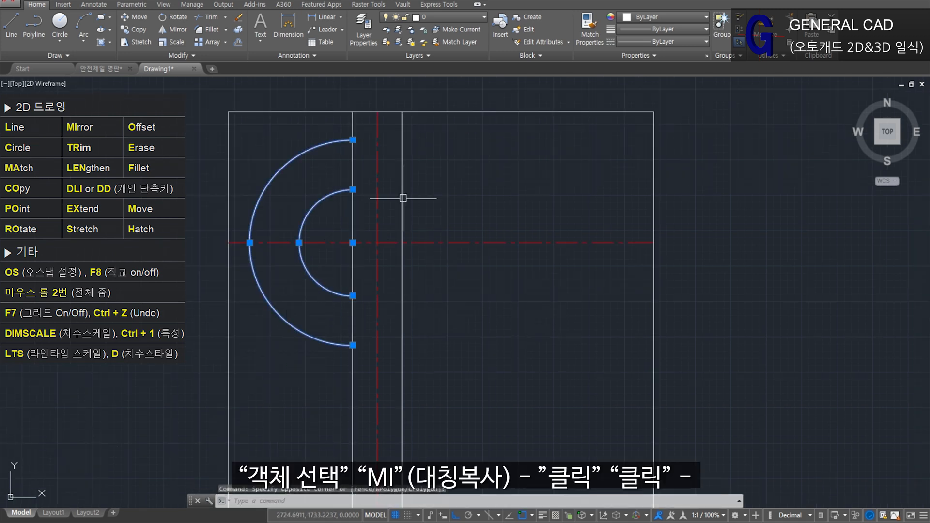
pyautogui.click(431, 17)
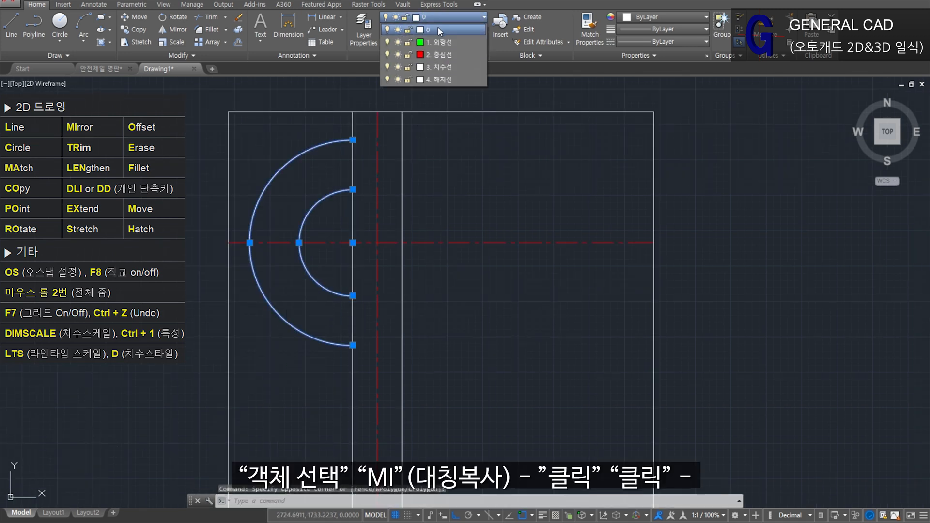
pyautogui.click(441, 40)
# Step: Mirror both half-circle arcs about the vertical centreline, keeping the source arcs
pyautogui.write('MI')
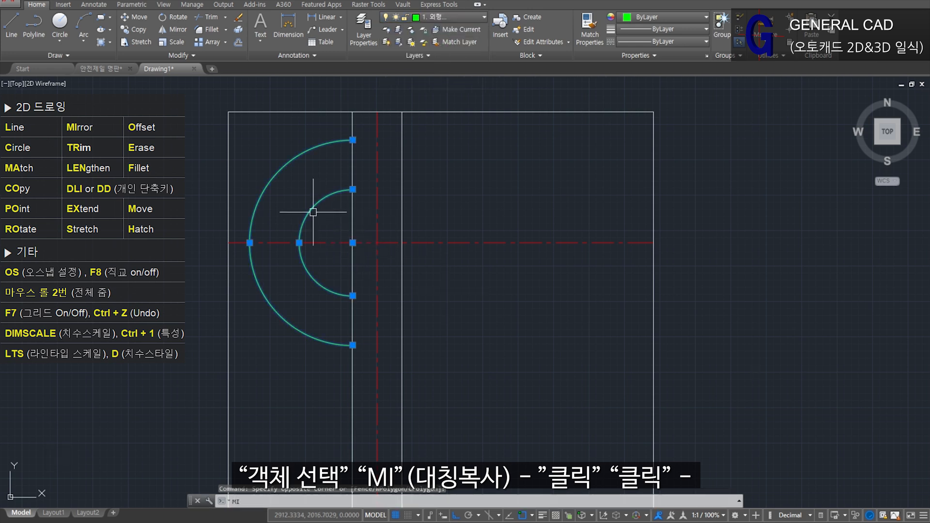
pyautogui.press('space')
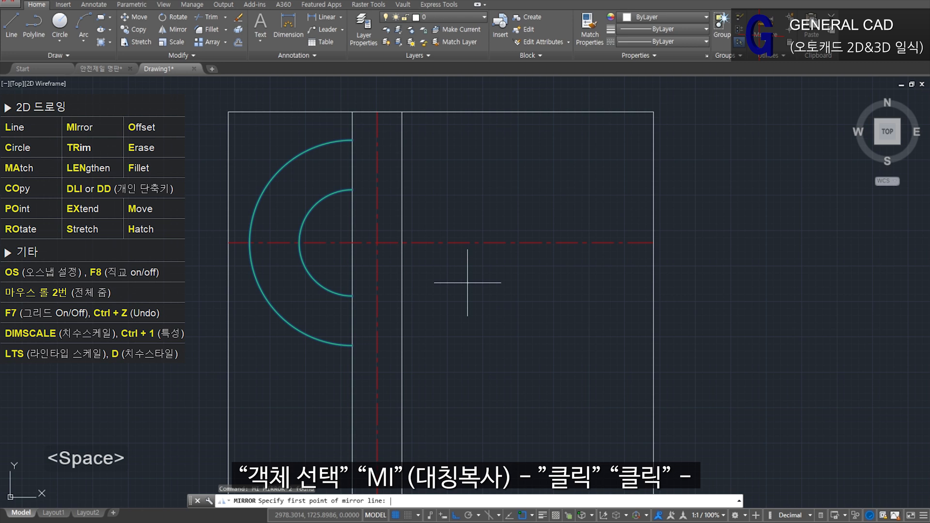
pyautogui.click(377, 113)
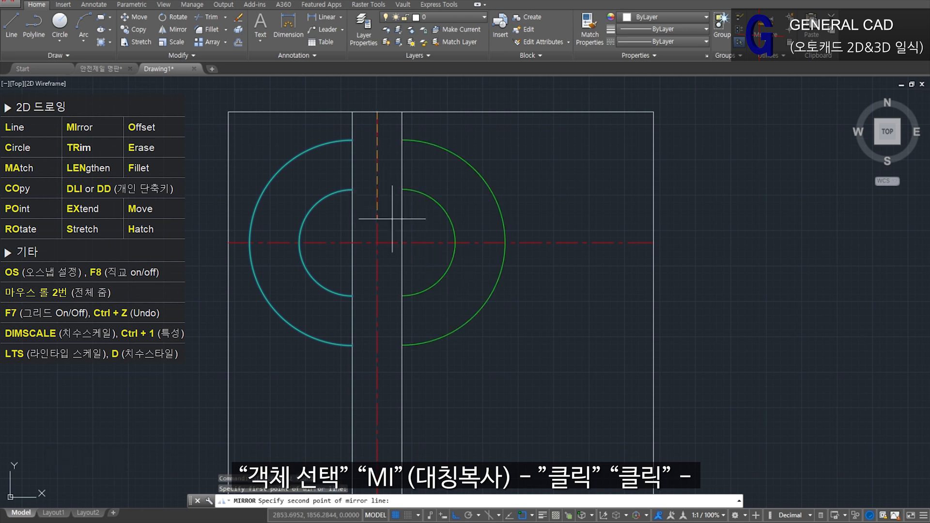
pyautogui.click(451, 371)
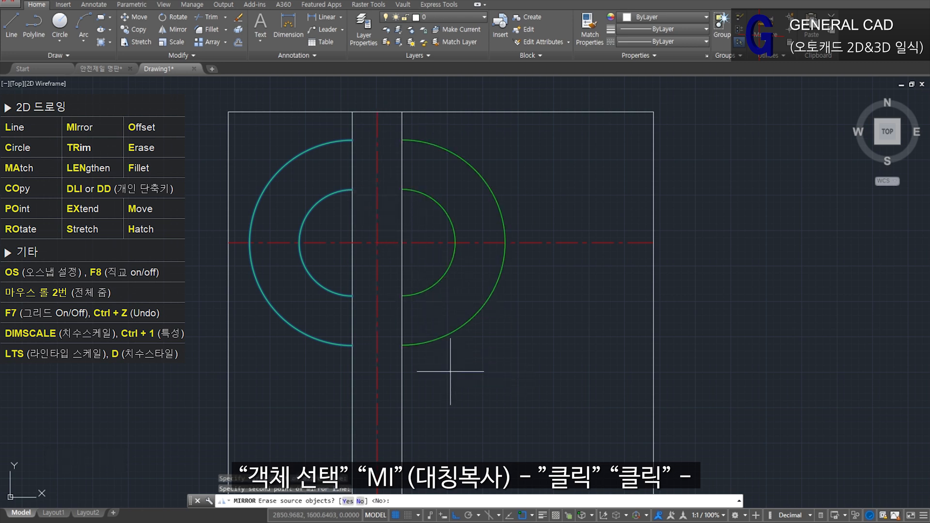
pyautogui.press('space')
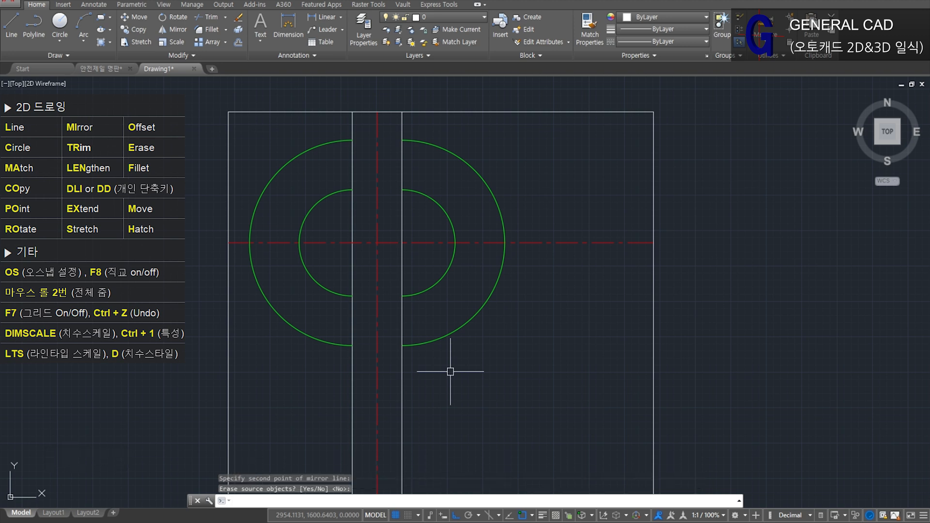
# Step: Erase the two inner vertical lines on either side of the vertical centreline
pyautogui.click(403, 390)
pyautogui.click(396, 388)
pyautogui.click(363, 388)
pyautogui.click(315, 383)
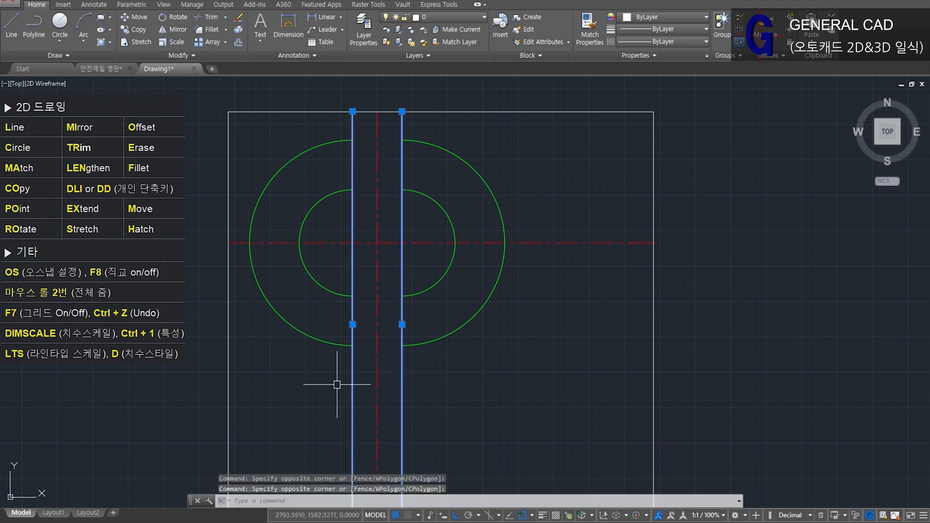
pyautogui.write('E')
pyautogui.press('space')
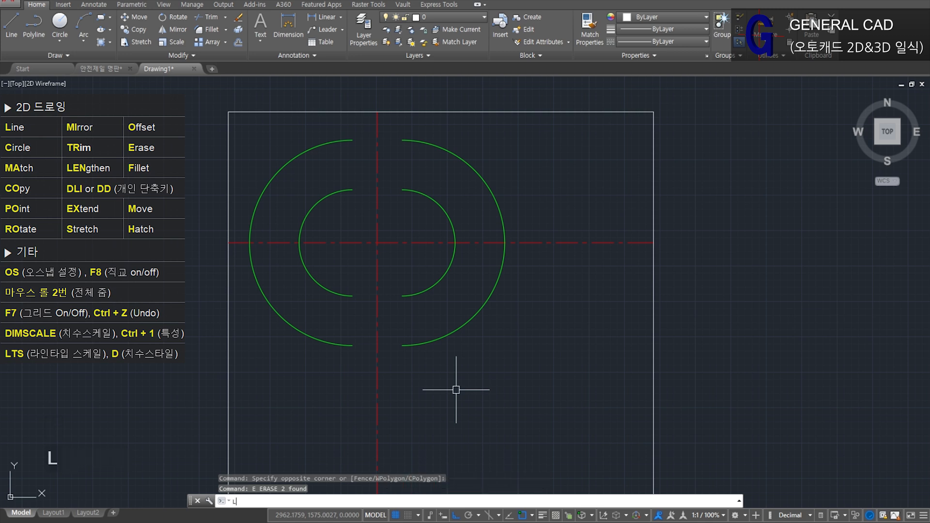
# Step: Draw two horizontal lines joining the upper ends of the outer arcs and the upper ends of the inner arcs
pyautogui.write('l')
pyautogui.press('space')
pyautogui.click(352, 141)
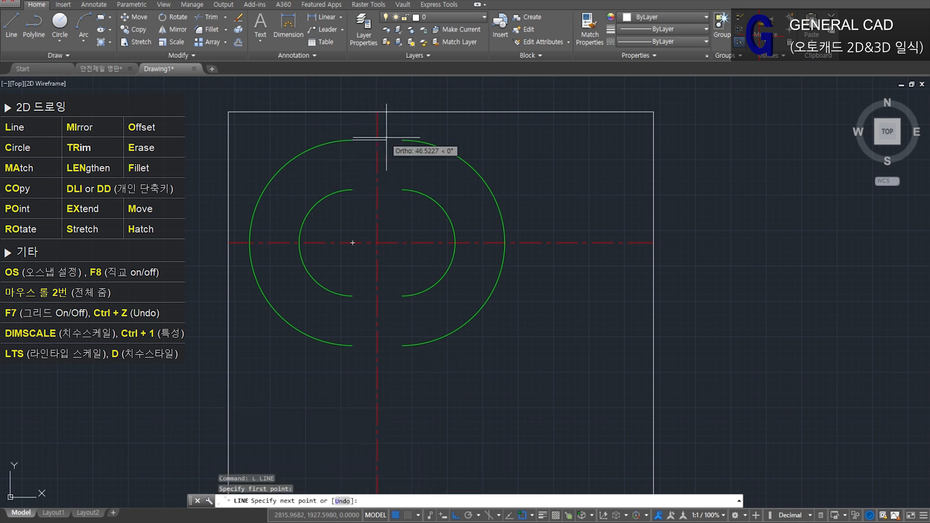
pyautogui.click(402, 140)
pyautogui.press('space')
pyautogui.press('space')
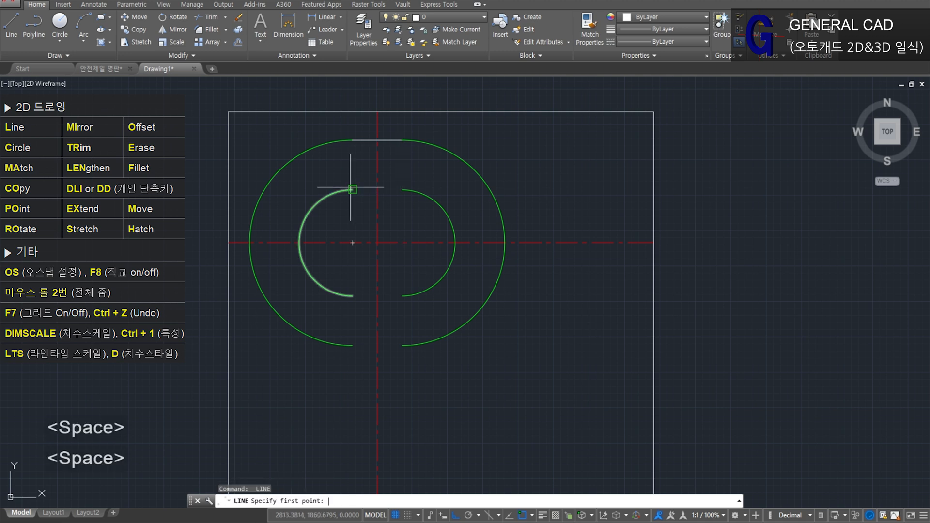
pyautogui.click(353, 189)
pyautogui.click(401, 190)
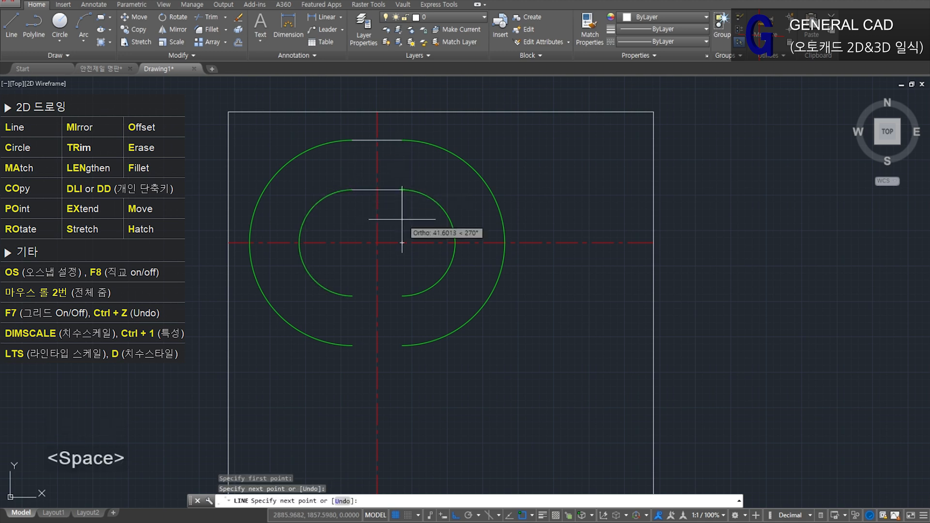
pyautogui.press('space')
# Step: Mirror the two upper connecting lines about the horizontal centreline, keeping the originals, to close both ovals at their lower ends
pyautogui.click(394, 190)
pyautogui.click(395, 155)
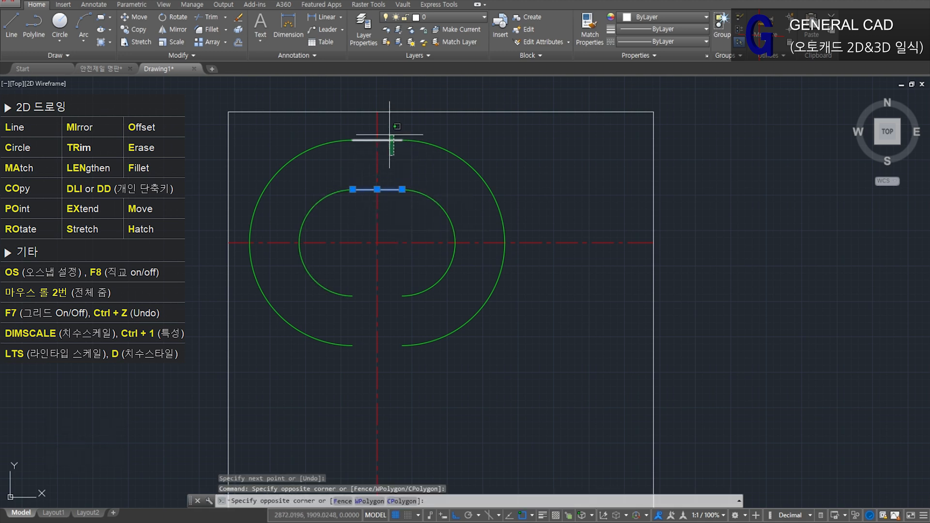
pyautogui.click(389, 135)
pyautogui.write('MI')
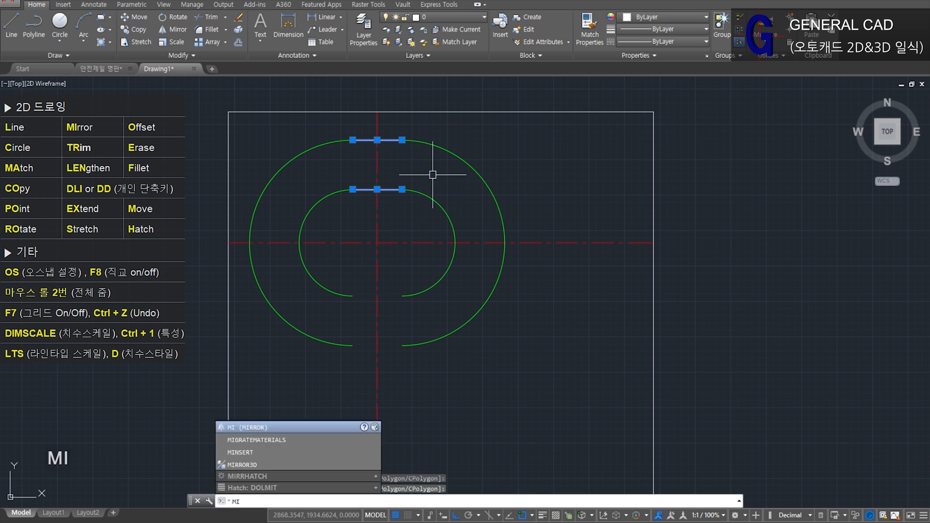
pyautogui.press('space')
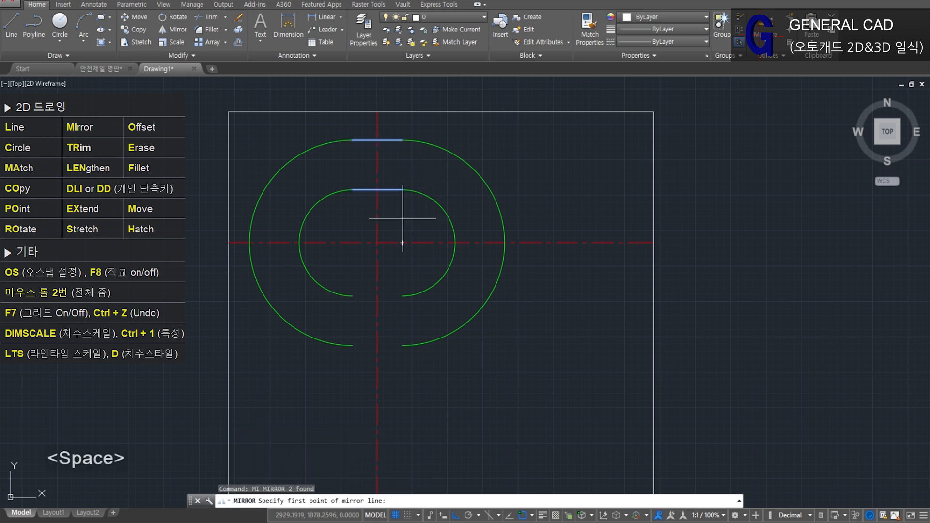
pyautogui.click(402, 243)
pyautogui.click(535, 257)
pyautogui.press('space')
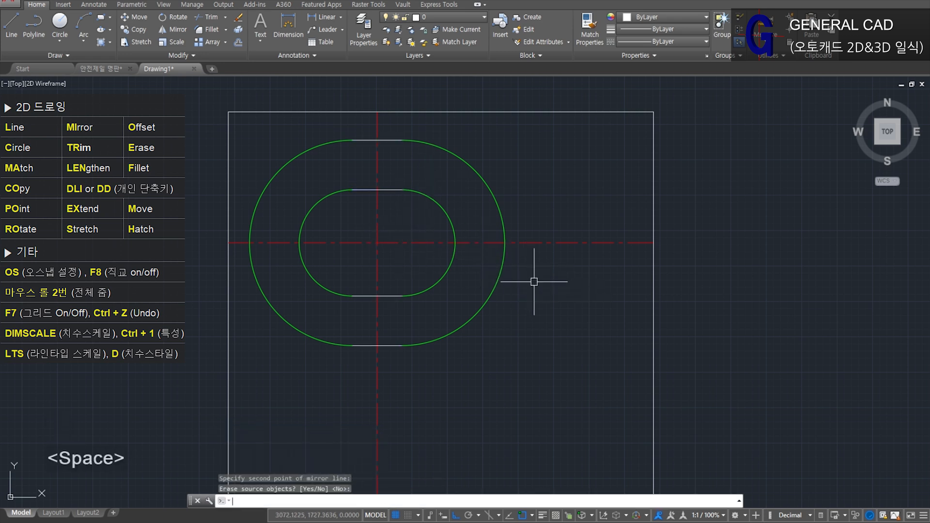
# Step: Match the properties of the right inner arc onto the four horizontal connecting lines of the ovals
pyautogui.write('M')
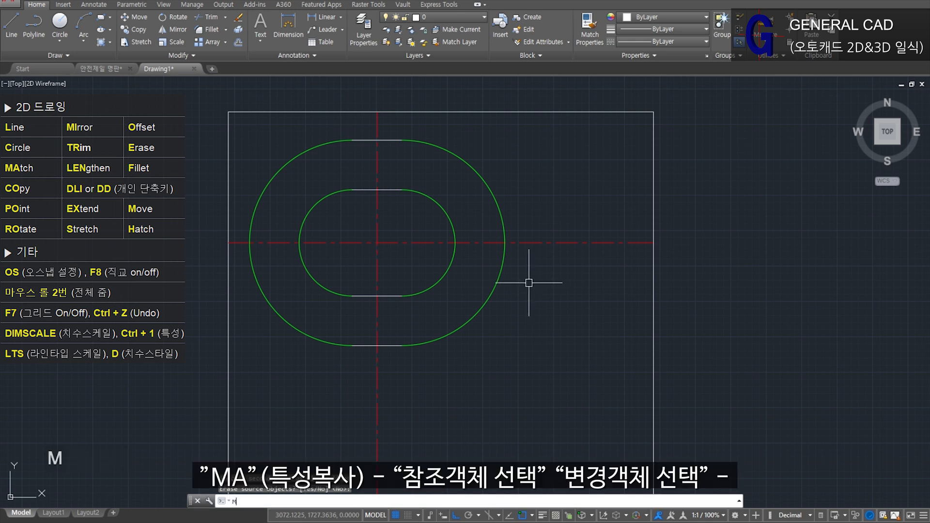
pyautogui.write('A')
pyautogui.press('space')
pyautogui.click(447, 271)
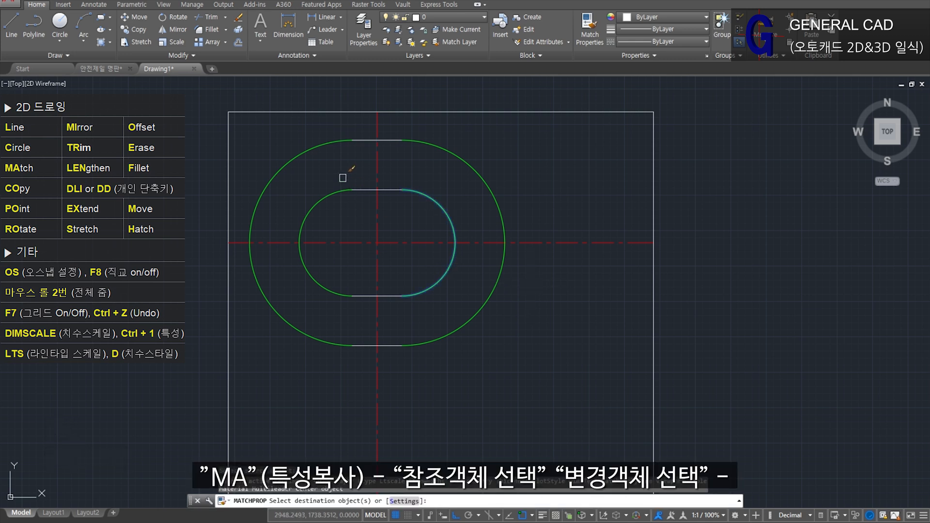
pyautogui.click(328, 132)
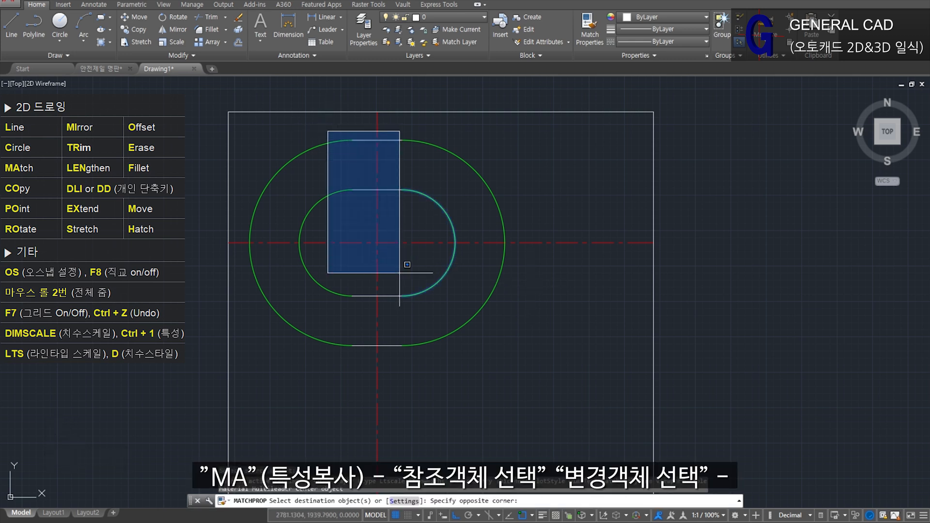
pyautogui.click(417, 373)
pyautogui.press('space')
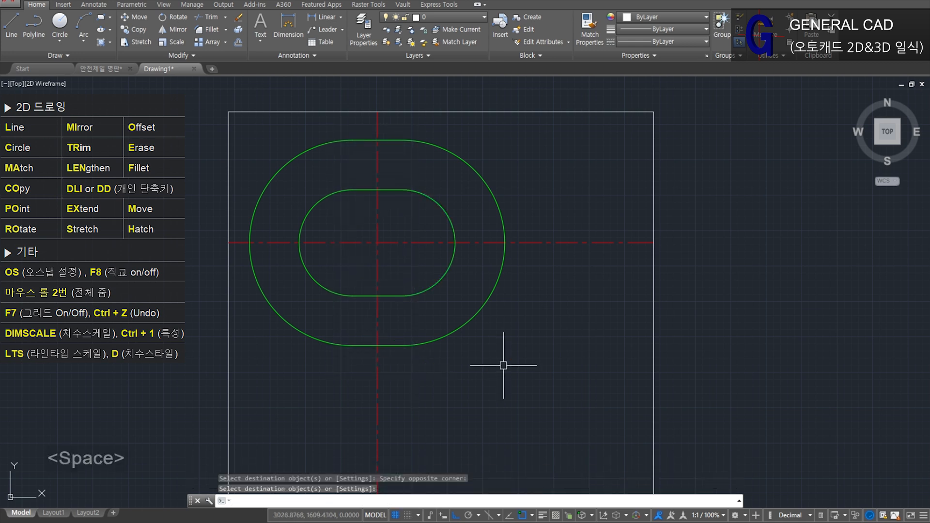
# Step: Trim both ends of the horizontal centreline outside the outer oval, using its two outer arcs as cutting edges
pyautogui.write('TR')
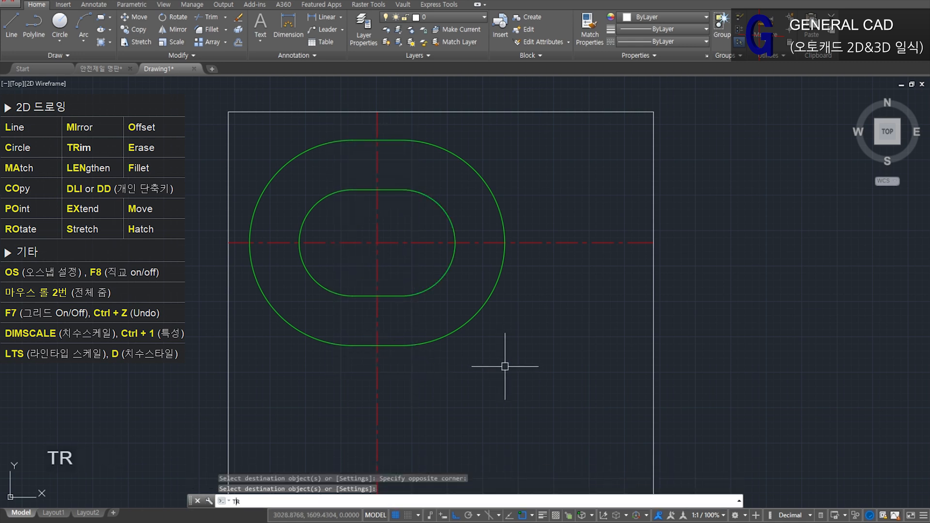
pyautogui.press('space')
pyautogui.click(498, 329)
pyautogui.click(376, 321)
pyautogui.click(328, 314)
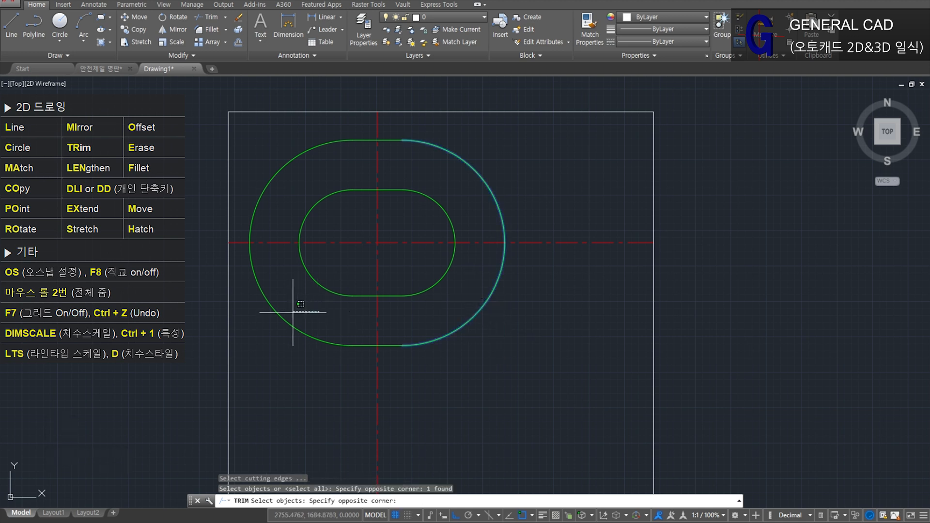
pyautogui.click(278, 318)
pyautogui.press('space')
pyautogui.click(534, 241)
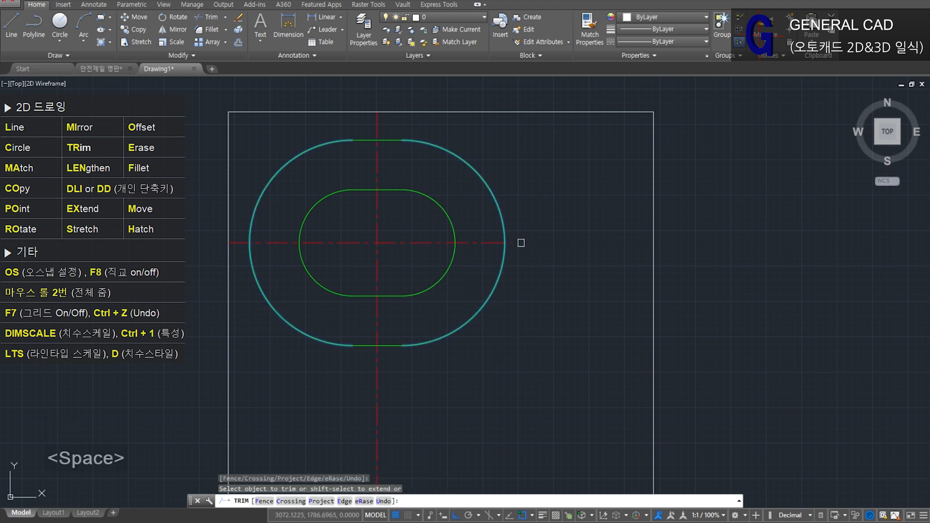
pyautogui.click(241, 239)
pyautogui.press('space')
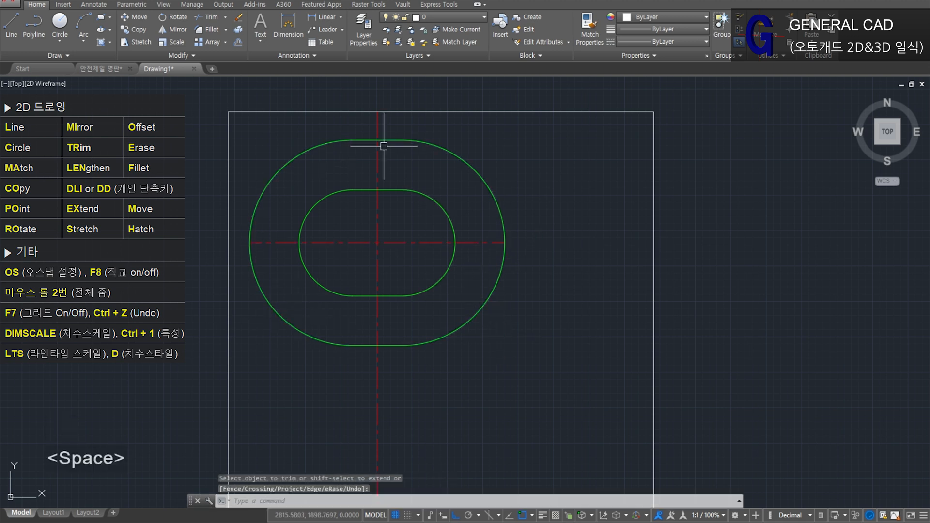
# Step: Trim both ends of the vertical centreline outside the outer oval, using its upper and lower straight lines as cutting edges
pyautogui.press('space')
pyautogui.click(385, 140)
pyautogui.click(392, 343)
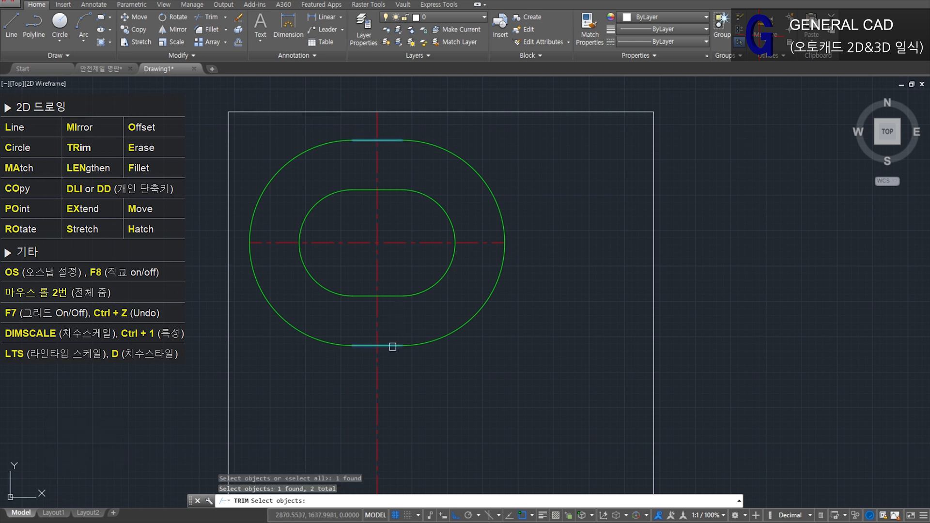
pyautogui.press('space')
pyautogui.click(377, 375)
pyautogui.click(397, 137)
pyautogui.click(377, 124)
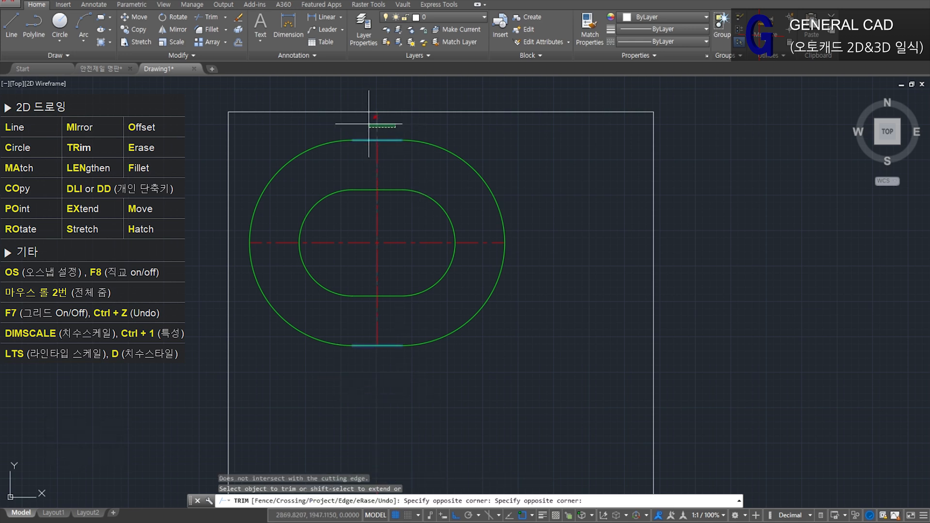
pyautogui.press('space')
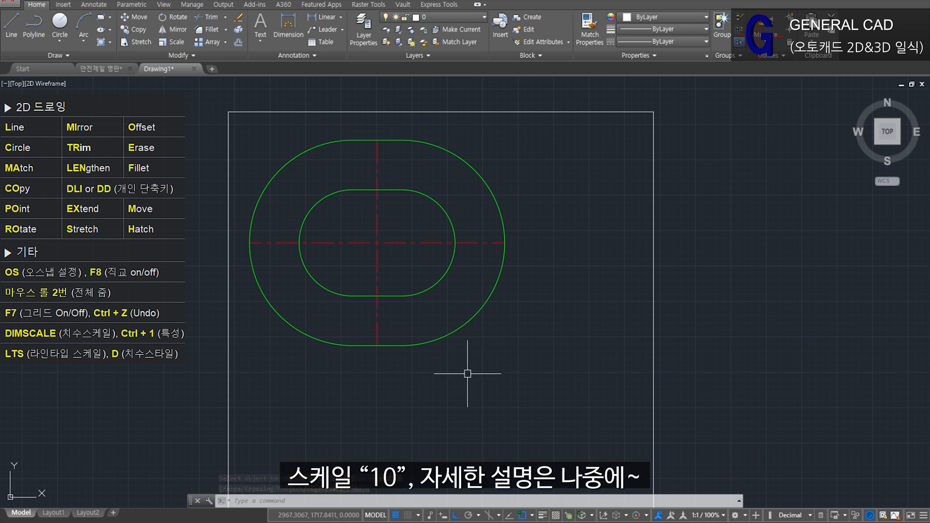
# Step: Lengthen both centrelines at all four ends by a delta of 30
pyautogui.write('LE')
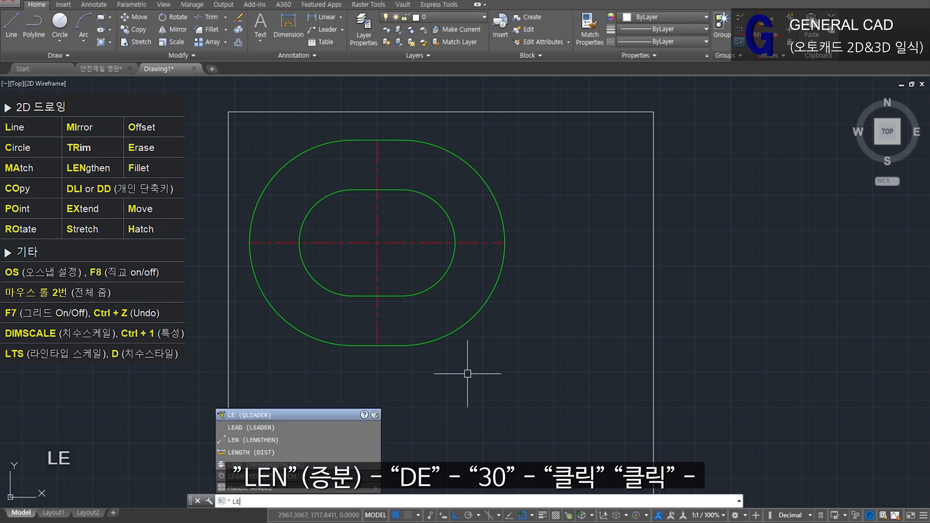
pyautogui.write('N')
pyautogui.press('space')
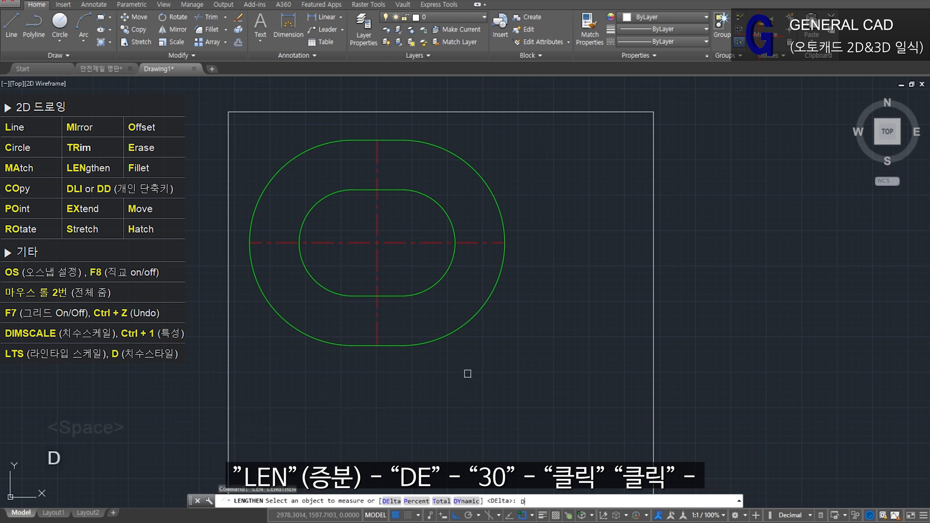
pyautogui.write('DE')
pyautogui.press('space')
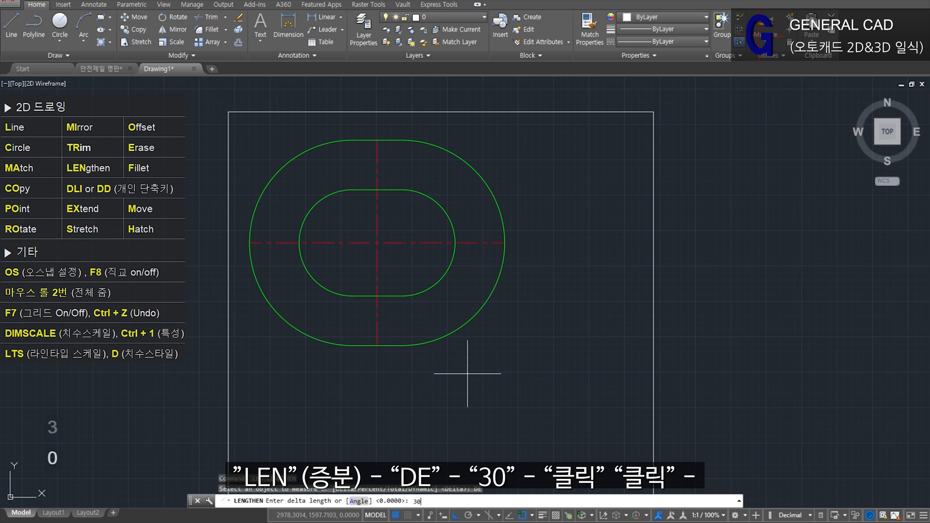
pyautogui.write('30')
pyautogui.press('space')
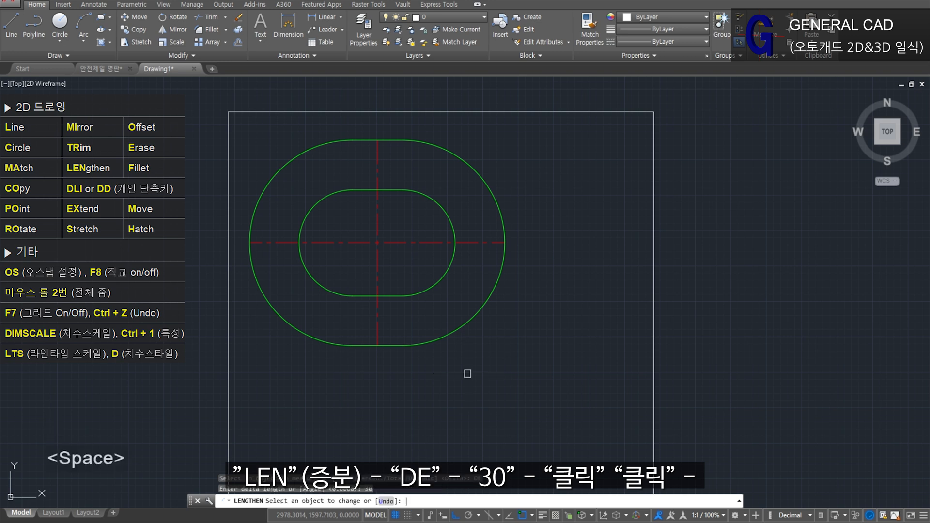
pyautogui.click(486, 244)
pyautogui.click(376, 158)
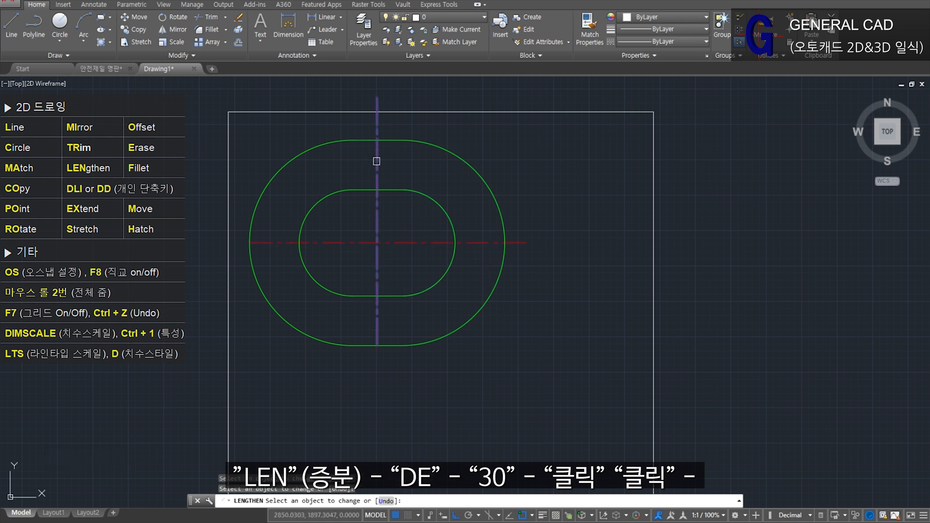
pyautogui.click(262, 243)
pyautogui.click(377, 334)
pyautogui.press('space')
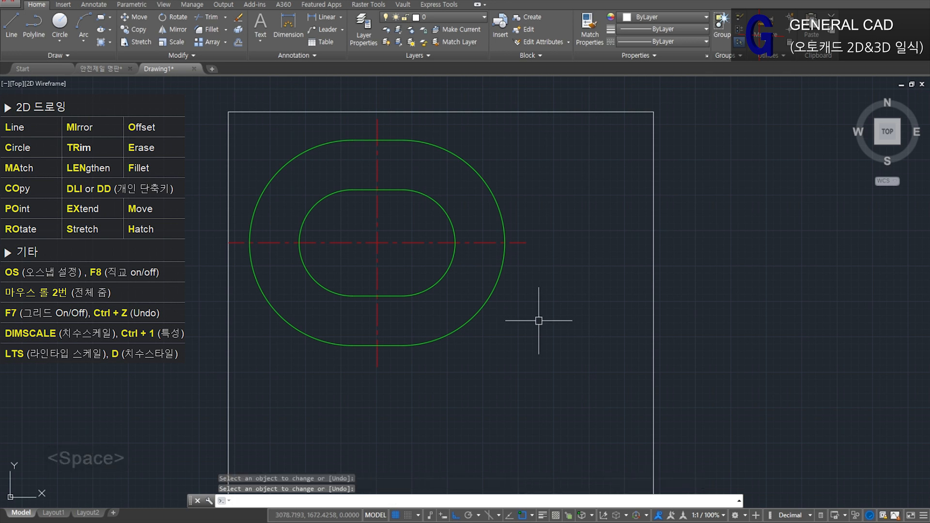
# Step: Consult the 안전제일 명판 reference drawing, and draw horizontal lines about 440 long rightward from the upper and lower tangent points of the outer oval's right arc
pyautogui.click(108, 71)
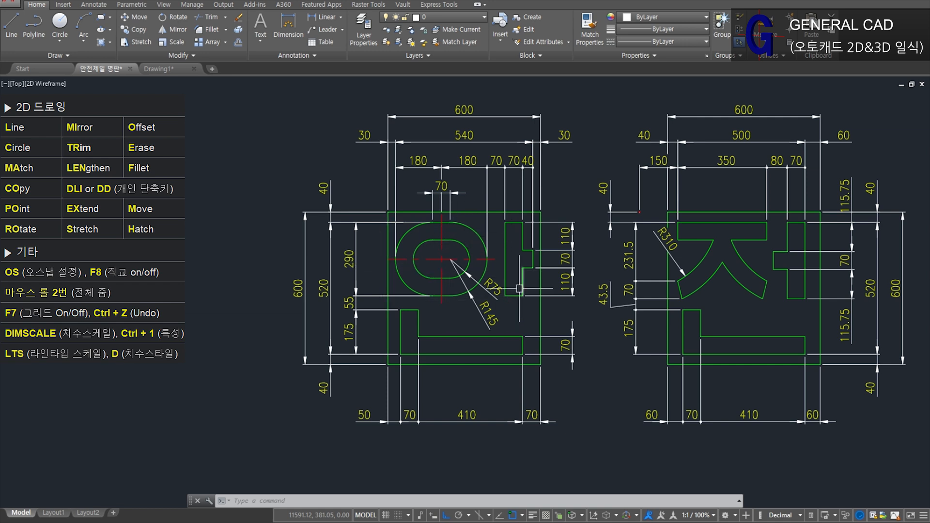
pyautogui.click(169, 69)
pyautogui.write('L')
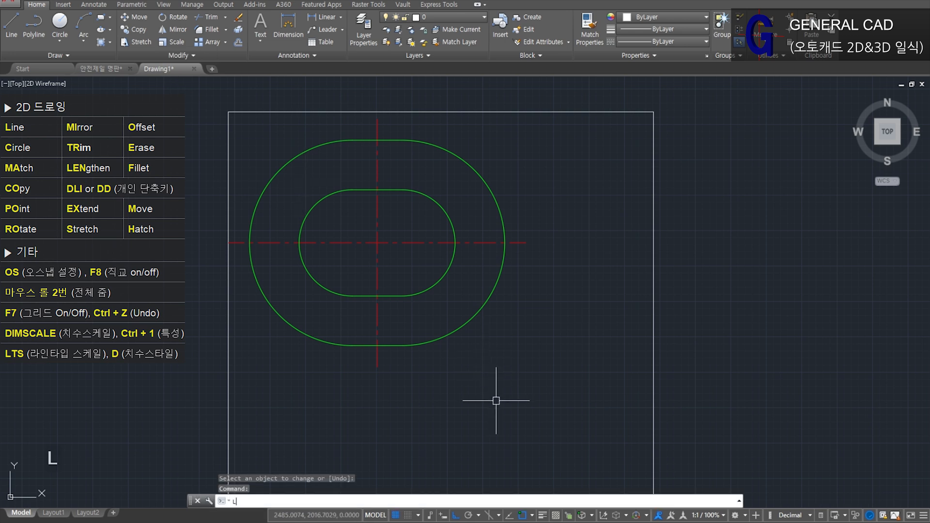
pyautogui.press('space')
pyautogui.click(403, 140)
pyautogui.click(717, 175)
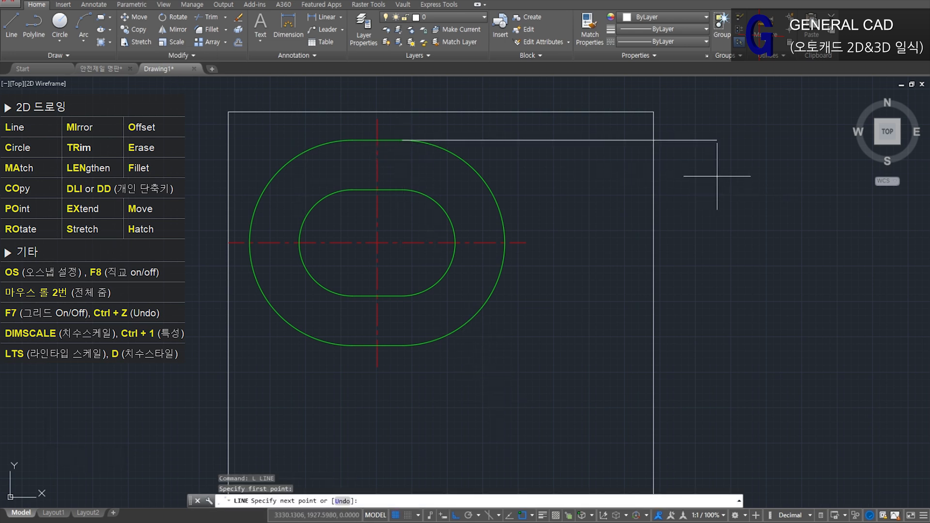
pyautogui.press('space')
pyautogui.press('space')
pyautogui.click(402, 345)
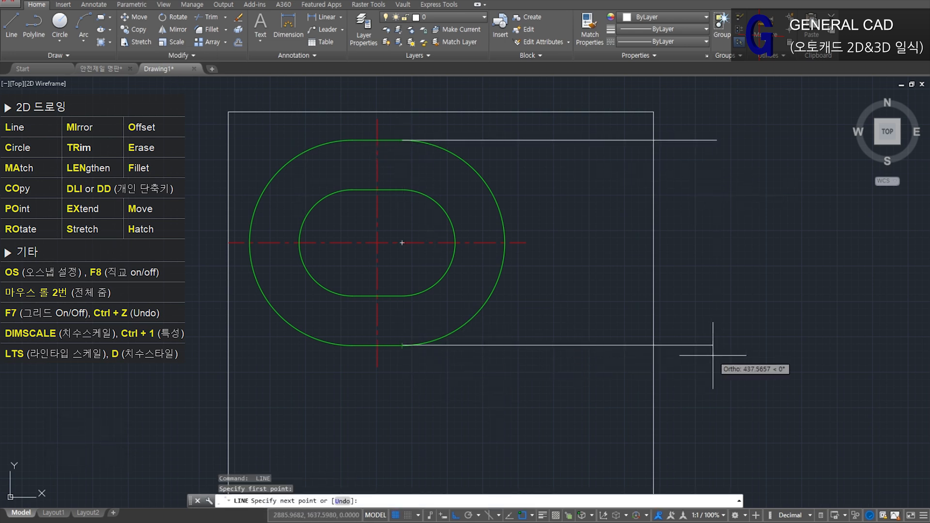
pyautogui.click(714, 334)
pyautogui.press('space')
# Step: Offset the plate's right edge 30 inward to place the outer limit of the ㅏ
pyautogui.write('O')
pyautogui.press('space')
pyautogui.press('Return')
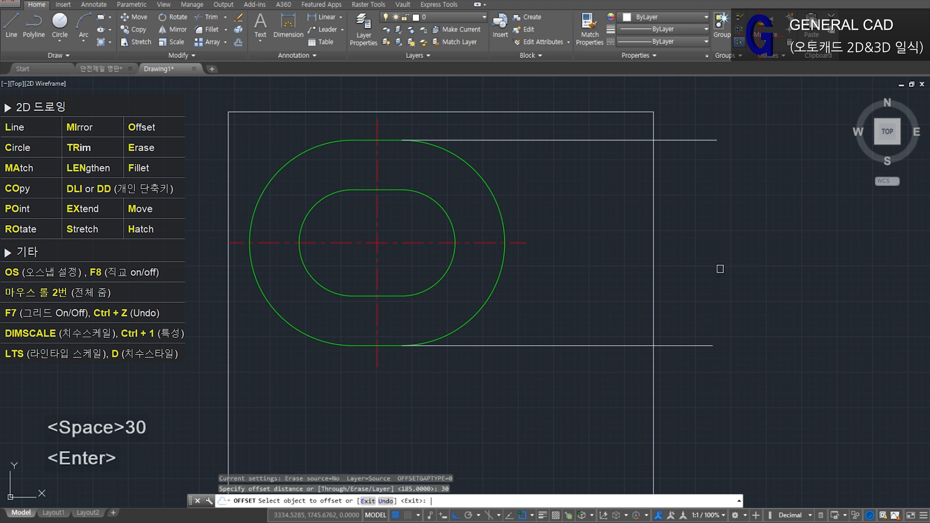
pyautogui.click(654, 257)
pyautogui.click(604, 255)
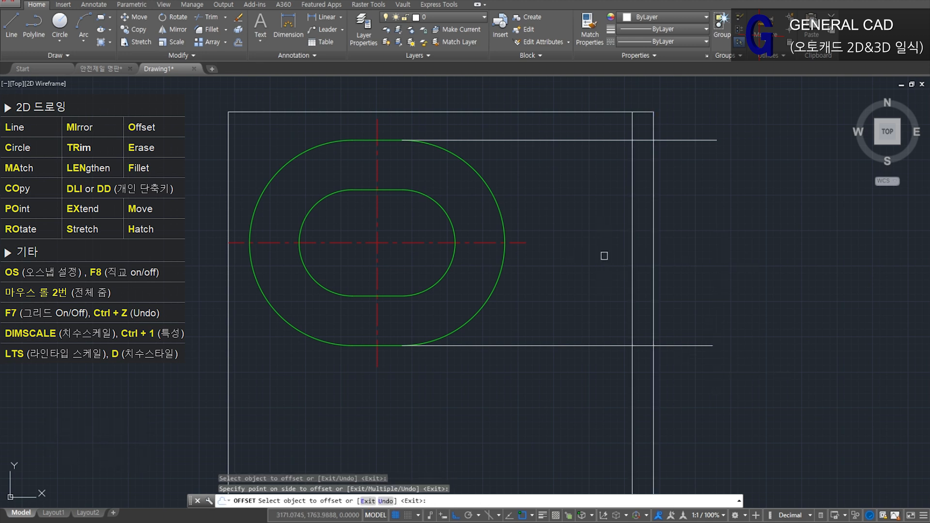
pyautogui.press('space')
# Step: Offset the new vertical line 40 further left to set the length of the ㅏ's short arm
pyautogui.press('space')
pyautogui.write('40')
pyautogui.press('Return')
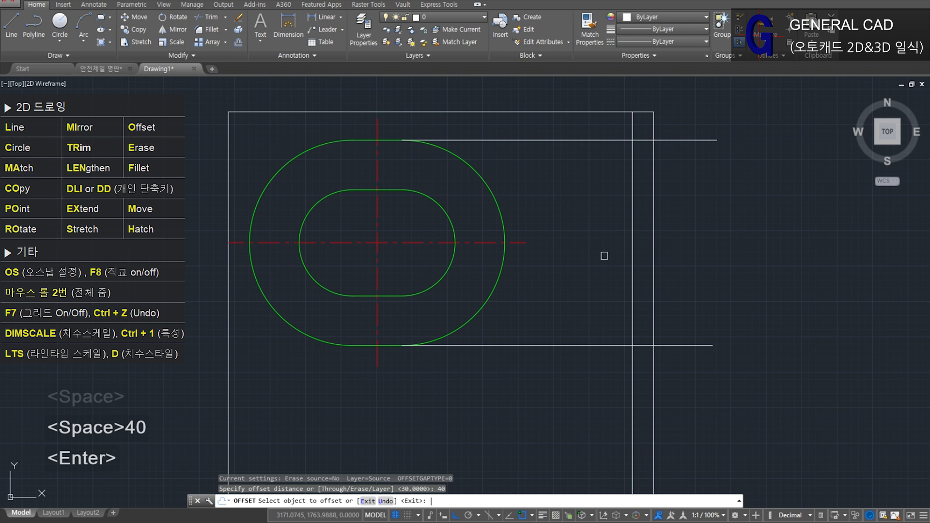
pyautogui.click(633, 254)
pyautogui.click(591, 245)
pyautogui.press('space')
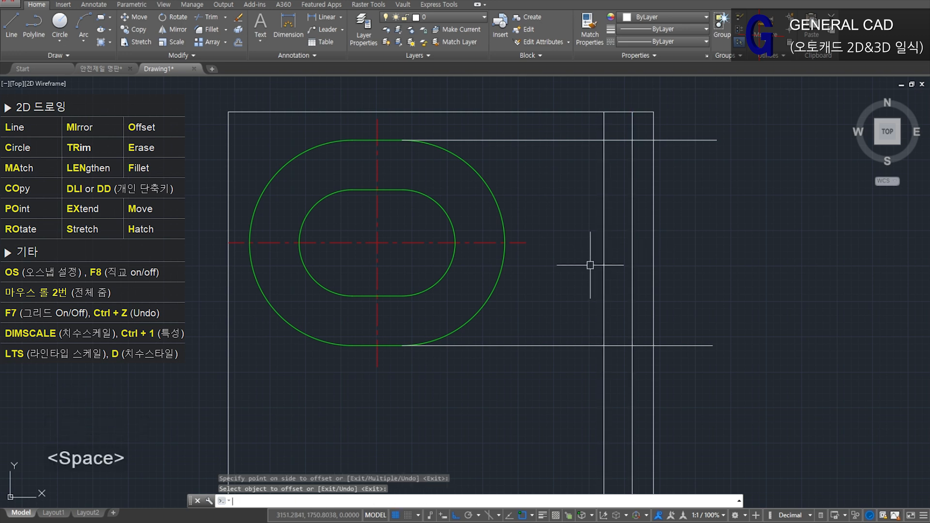
# Step: Offset the leftmost vertical construction line 70 further left for the width of the ㅏ's upright stroke
pyautogui.press('space')
pyautogui.write('70')
pyautogui.press('Return')
pyautogui.click(604, 247)
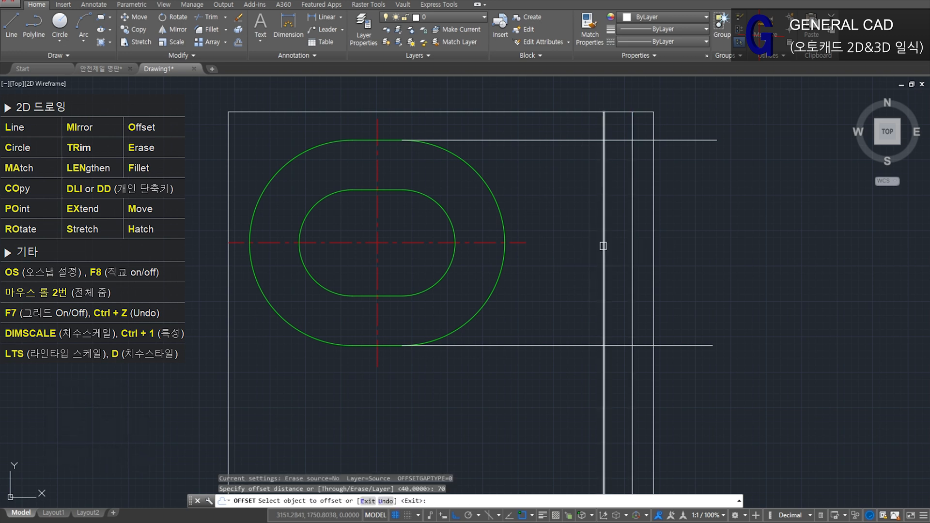
pyautogui.click(522, 248)
pyautogui.press('space')
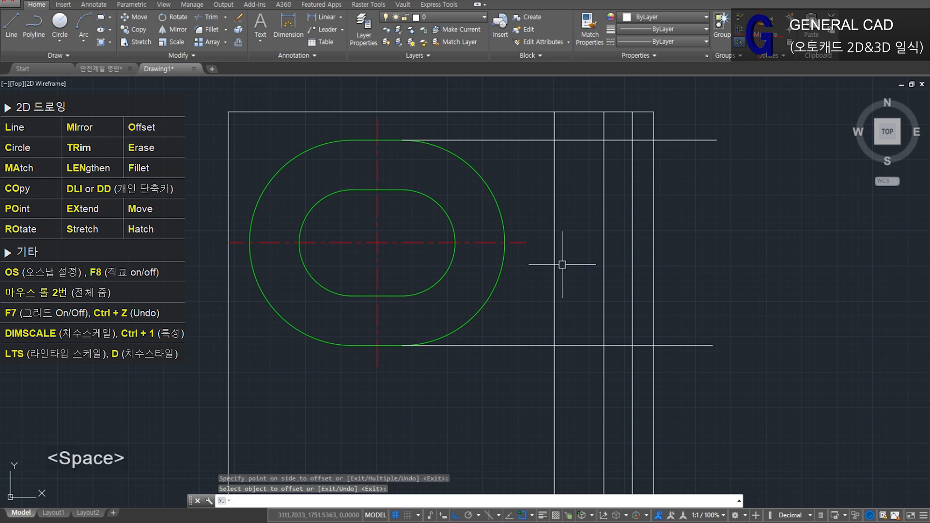
# Step: Fillet the upper horizontal line with the two vertical lines of the ㅏ's upright stroke to form square upper corners
pyautogui.write('f')
pyautogui.press('space')
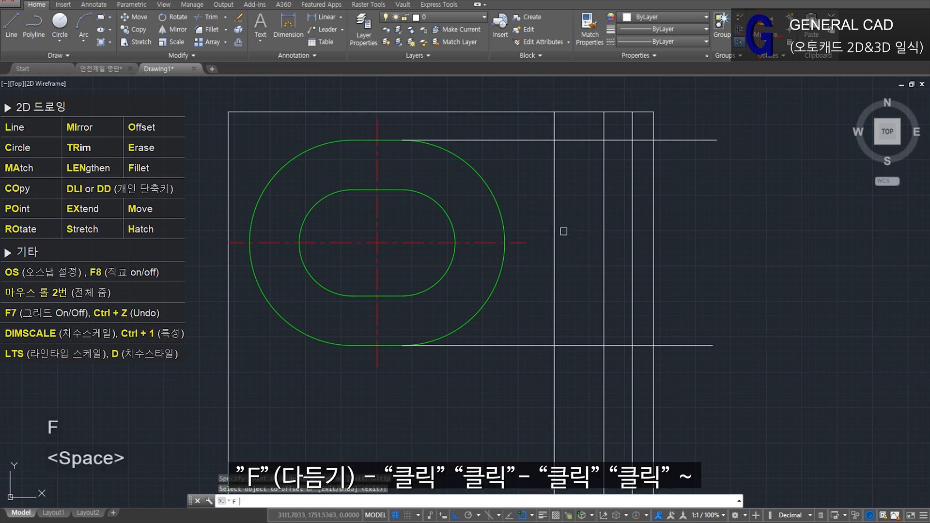
pyautogui.click(556, 172)
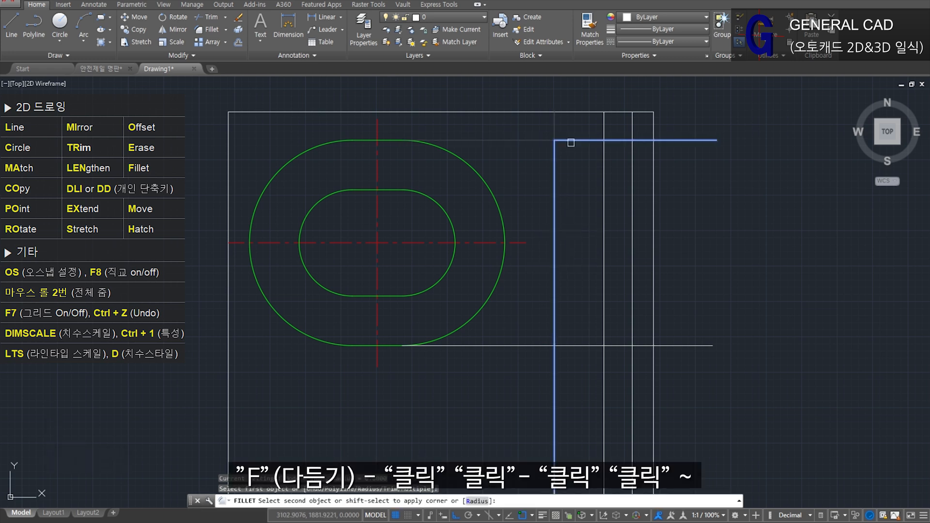
pyautogui.click(571, 141)
pyautogui.press('space')
pyautogui.click(604, 159)
pyautogui.click(589, 141)
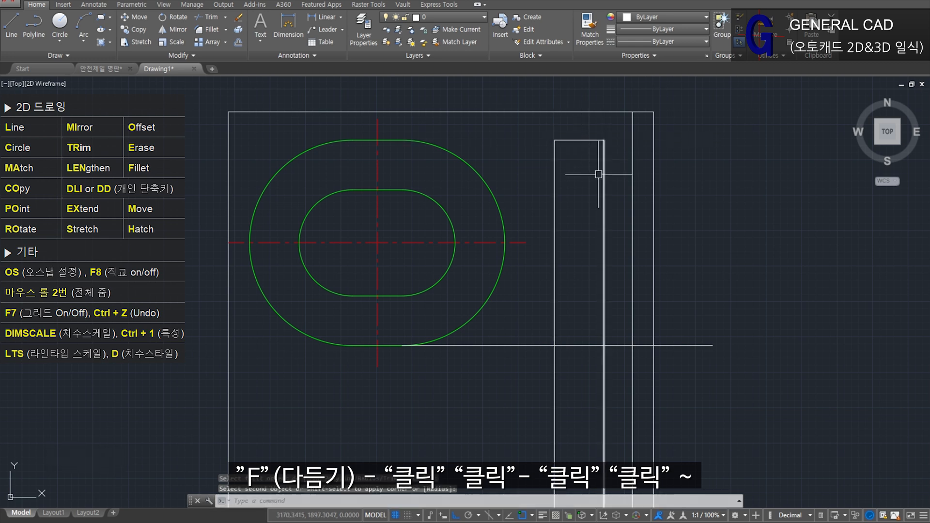
# Step: Fillet the lower horizontal line with both sides of the upright stroke to close its lower corners
pyautogui.press('space')
pyautogui.click(556, 326)
pyautogui.click(568, 344)
pyautogui.press('space')
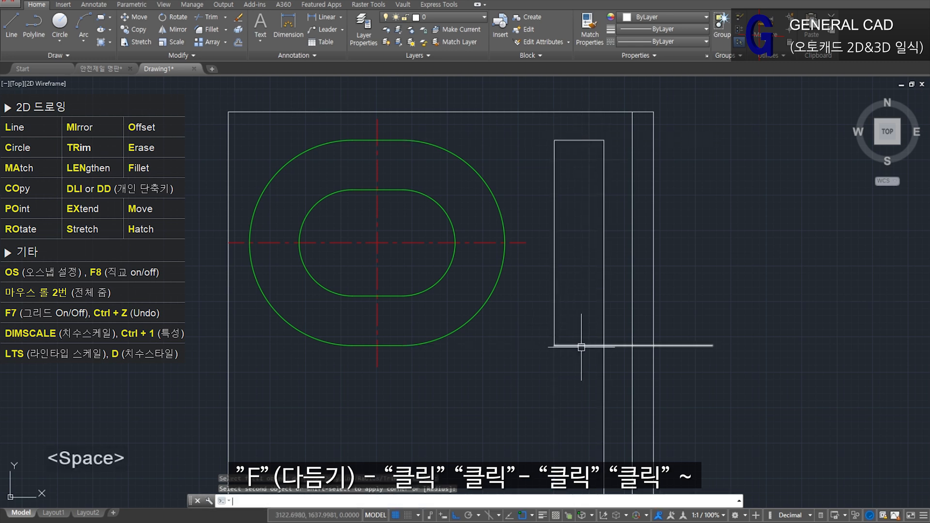
pyautogui.click(583, 346)
pyautogui.click(606, 314)
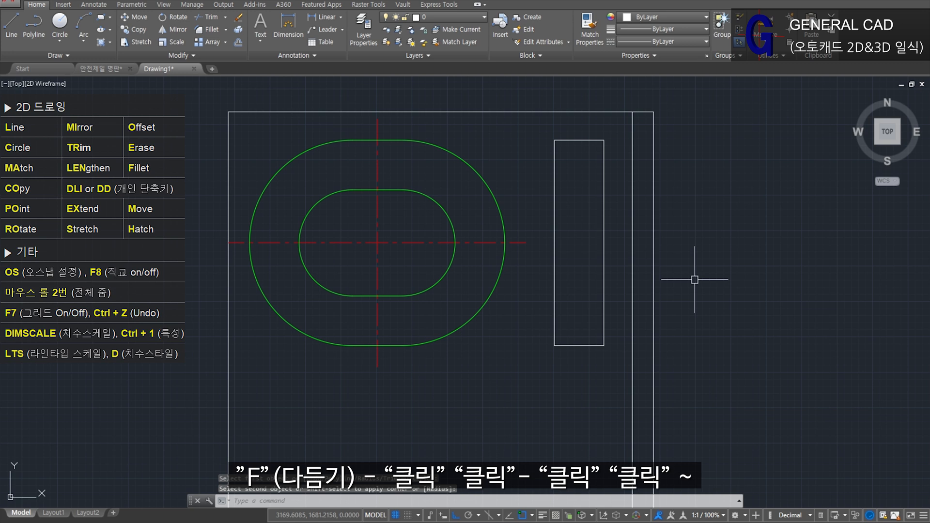
# Step: Draw a horizontal line from the midpoint of the upright stroke's left side to beyond the plate's right edge
pyautogui.write('L')
pyautogui.press('space')
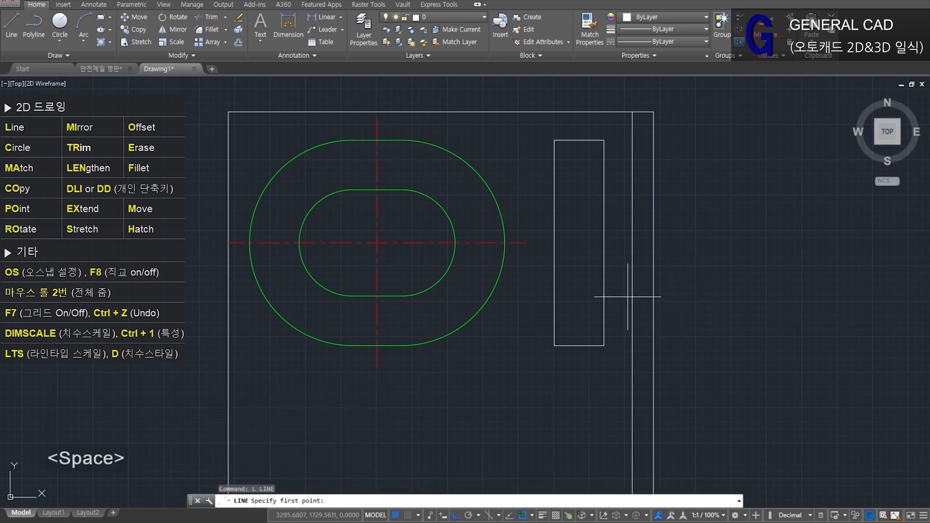
pyautogui.click(554, 225)
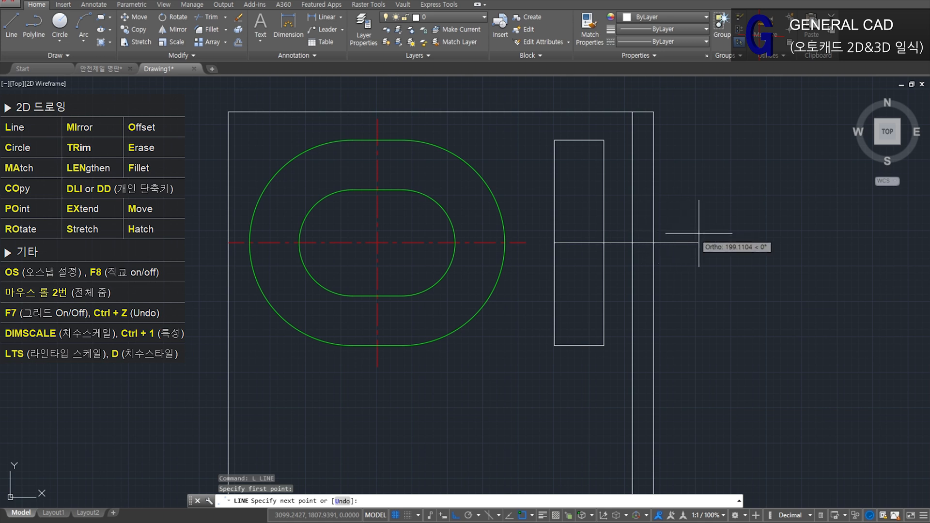
pyautogui.click(713, 235)
pyautogui.press('space')
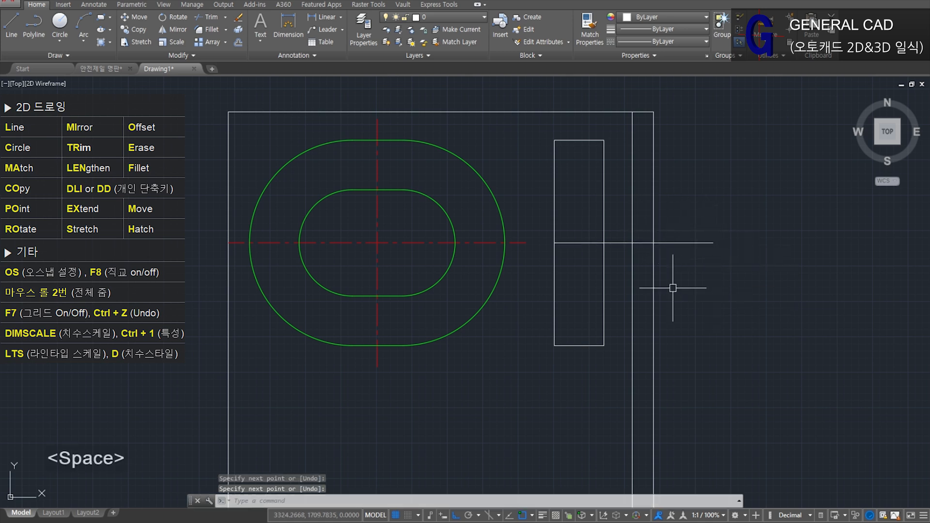
# Step: Check the arm's thickness in the reference drawing, and offset the horizontal middle line 35 upward and 35 downward
pyautogui.click(114, 66)
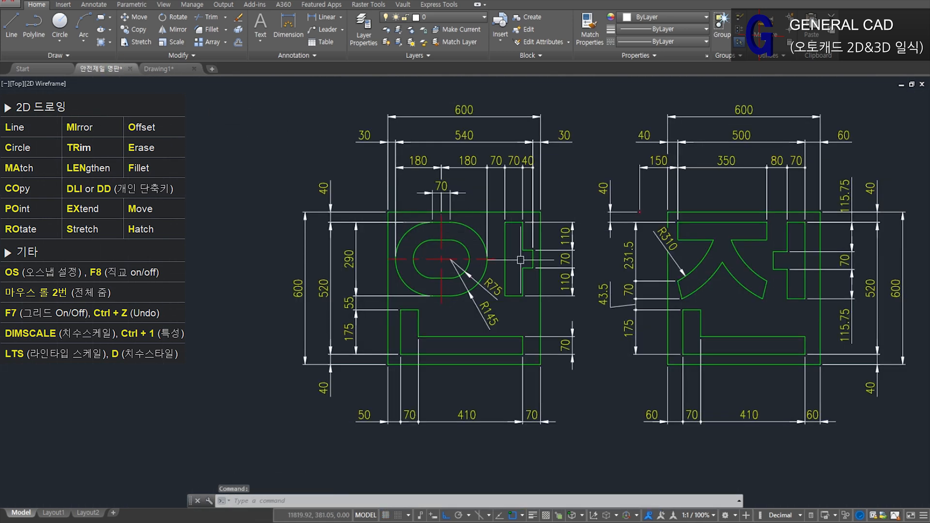
pyautogui.hotkey('ctrl', 'Tab')
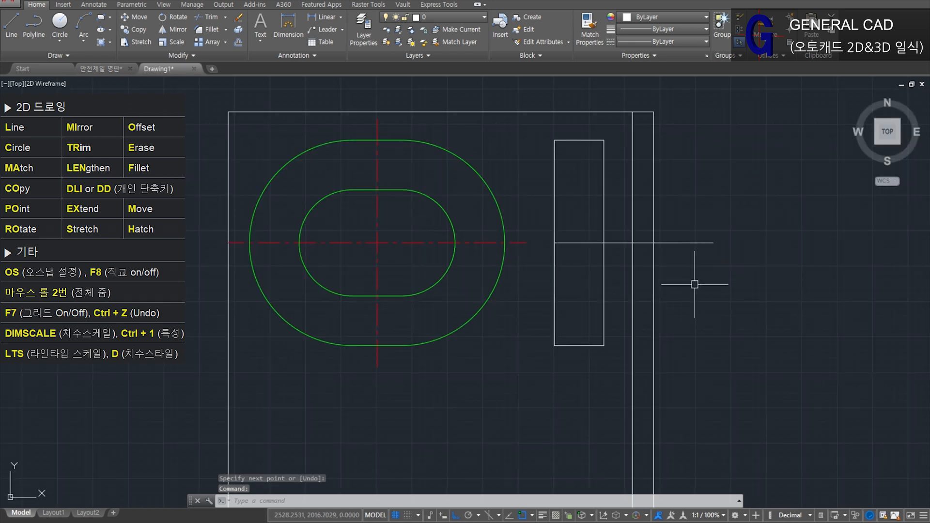
pyautogui.write('o')
pyautogui.press('space')
pyautogui.write('35')
pyautogui.press('Return')
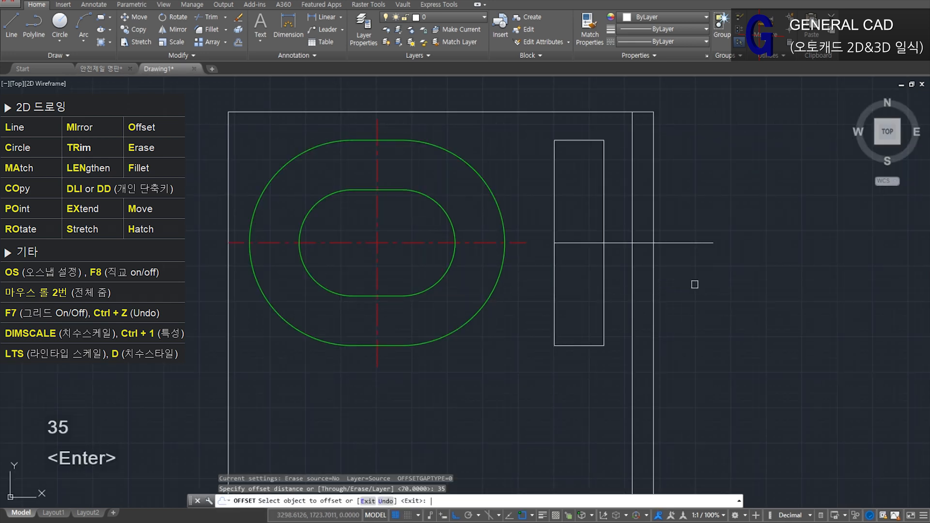
pyautogui.click(705, 243)
pyautogui.click(693, 216)
pyautogui.click(698, 243)
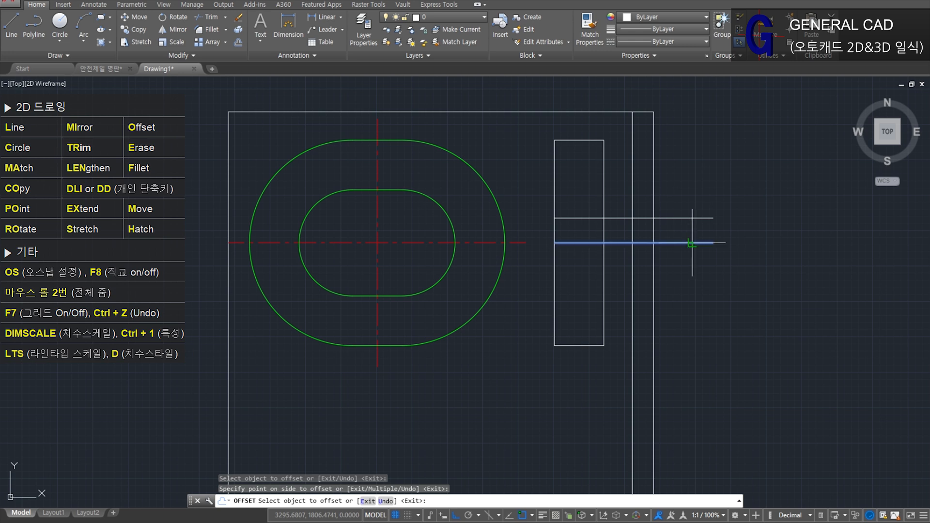
pyautogui.click(688, 287)
pyautogui.press('space')
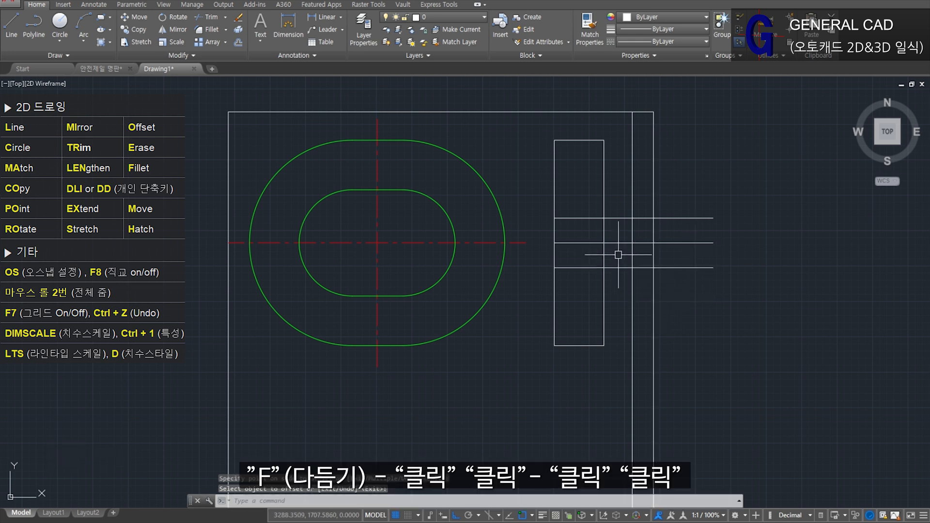
# Step: Fillet both offset arm lines with the vertical line 30 inside the plate's edge to form the arm's square outer corners
pyautogui.write('f')
pyautogui.press('space')
pyautogui.click(617, 218)
pyautogui.click(632, 230)
pyautogui.press('space')
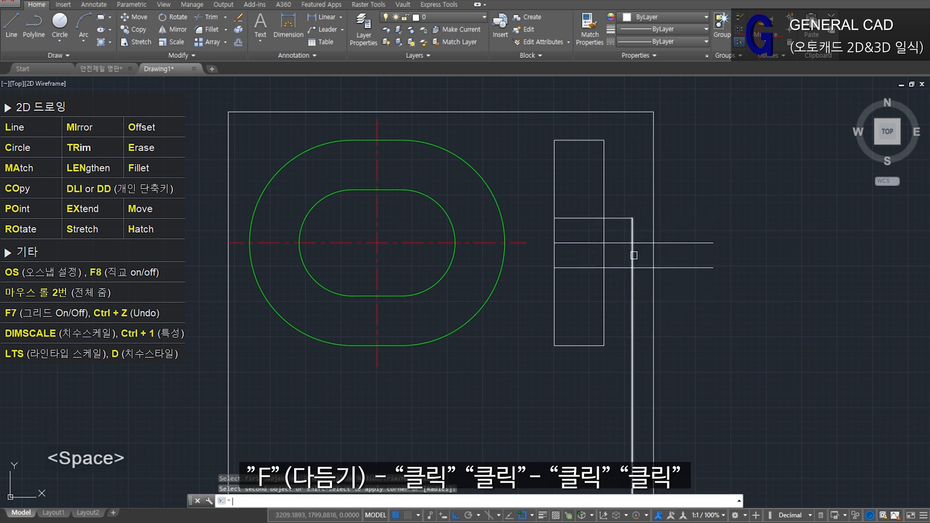
pyautogui.click(633, 255)
pyautogui.click(619, 267)
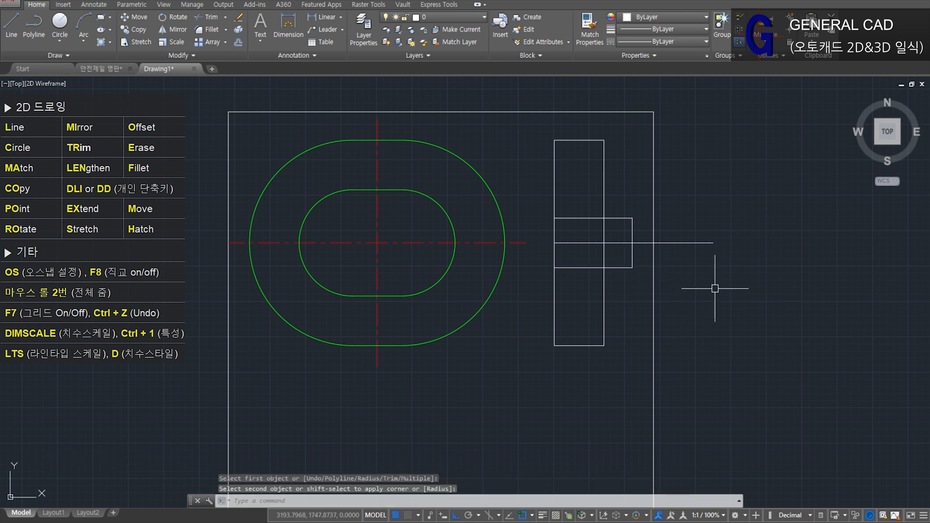
# Step: Trim the two arm lines inside the upright stroke, using its right side as the cutting edge
pyautogui.write('tr')
pyautogui.press('space')
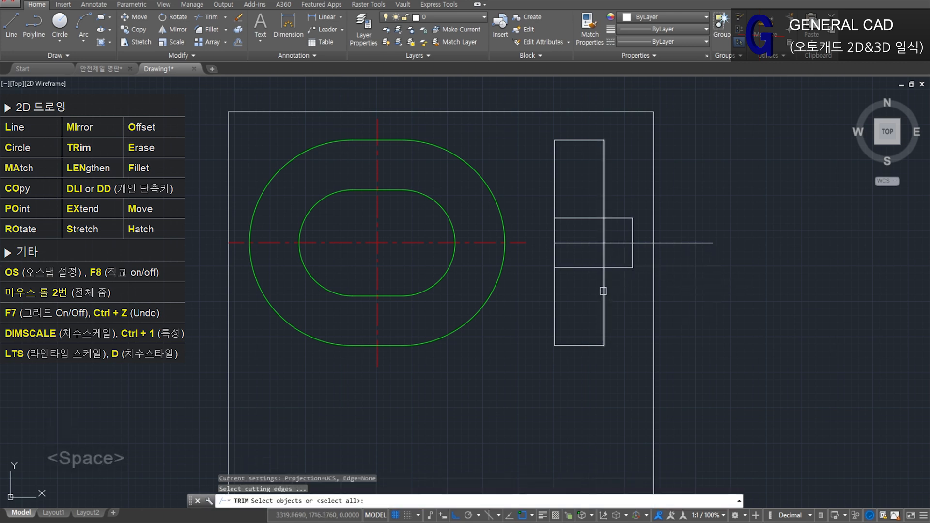
pyautogui.click(603, 290)
pyautogui.press('space')
pyautogui.click(583, 268)
pyautogui.click(586, 218)
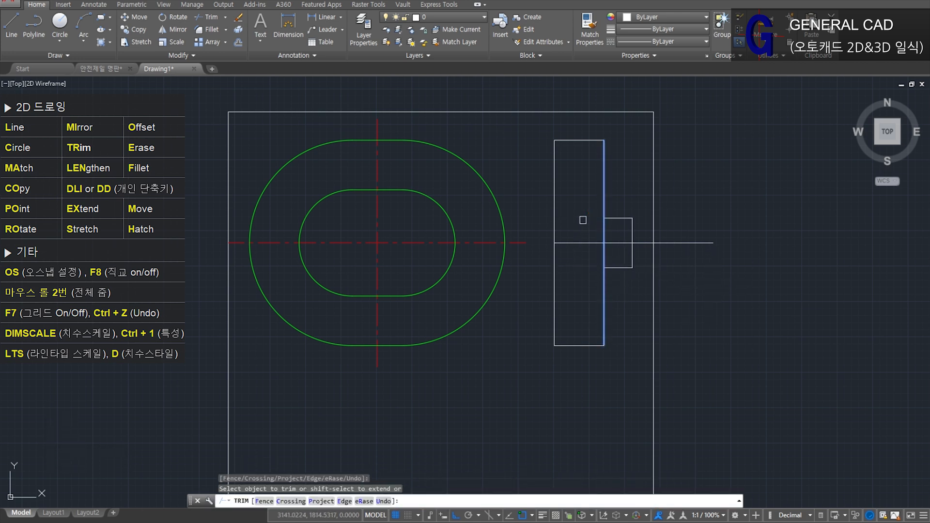
pyautogui.press('space')
# Step: Trim the upright stroke's right side between the two arm lines, using those lines as cutting edges
pyautogui.click(617, 269)
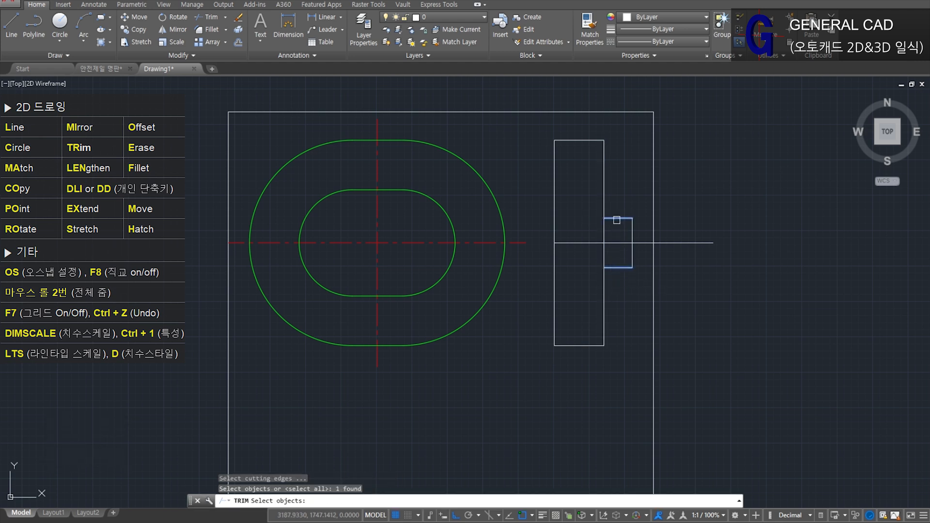
pyautogui.click(616, 219)
pyautogui.press('space')
pyautogui.click(604, 230)
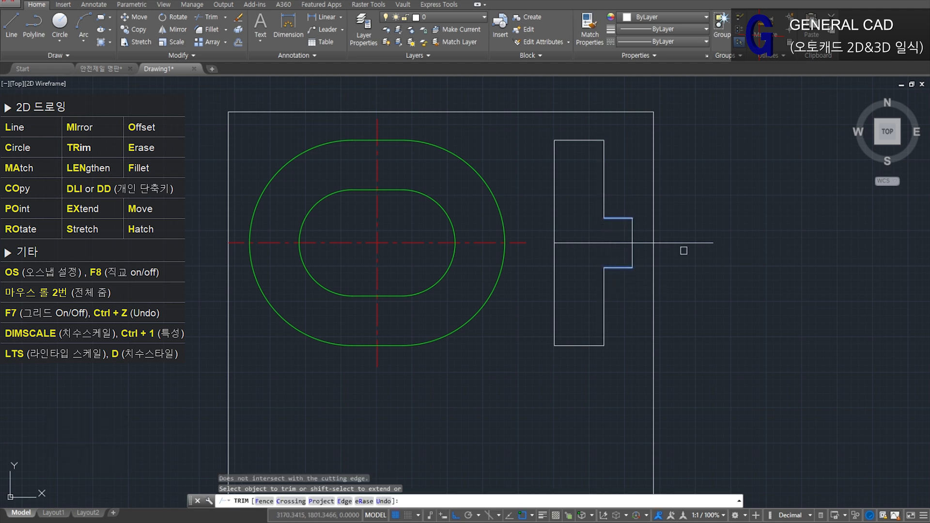
pyautogui.press('space')
# Step: Erase the horizontal middle construction line running through the ㅏ
pyautogui.click(617, 256)
pyautogui.click(589, 234)
pyautogui.write('e')
pyautogui.press('space')
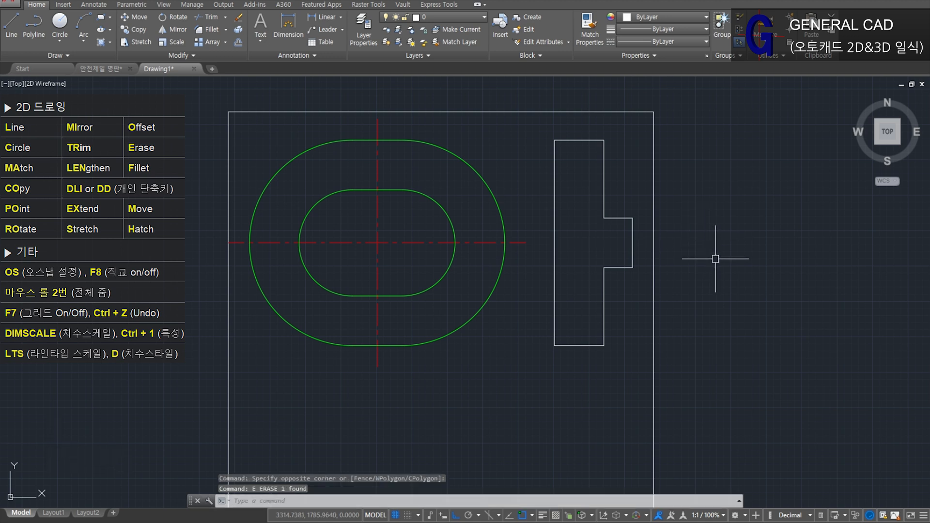
# Step: Match the properties of the outer oval's right arc onto all lines of the ㅏ
pyautogui.write('ma')
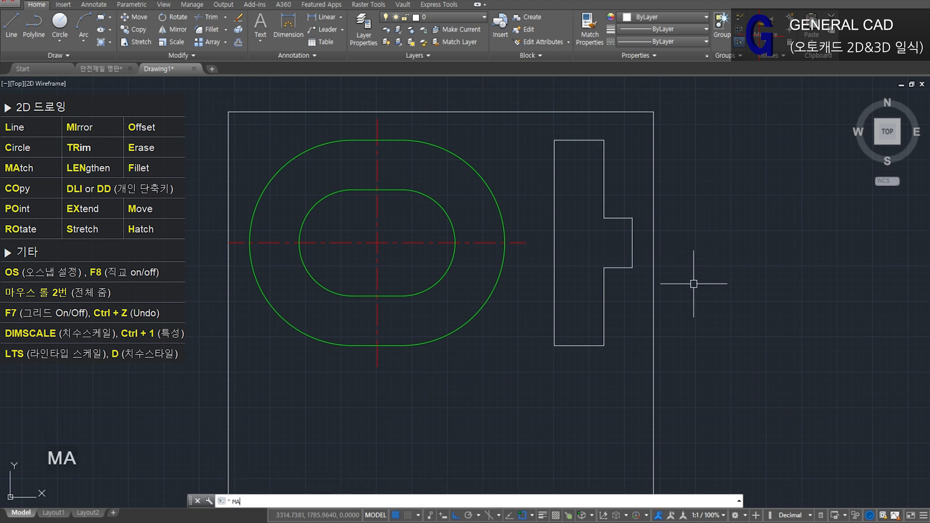
pyautogui.press('space')
pyautogui.click(504, 242)
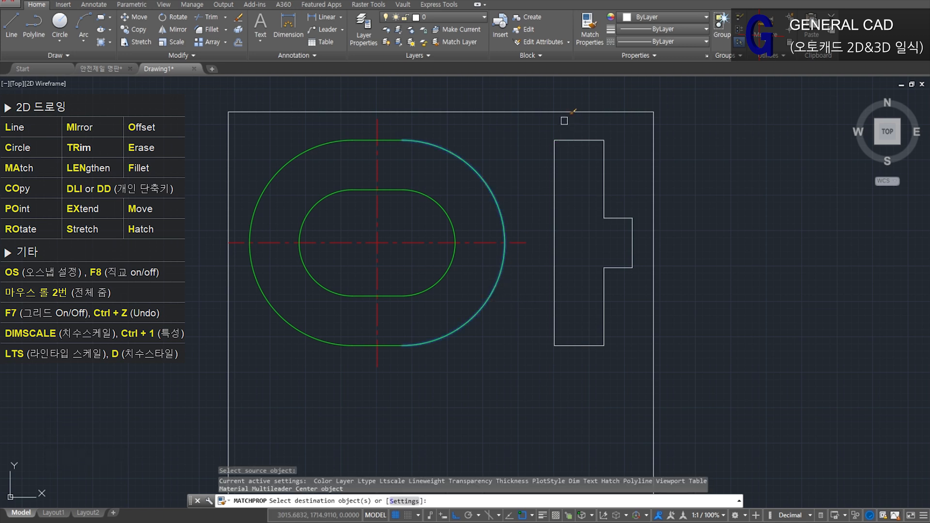
pyautogui.click(534, 130)
pyautogui.click(644, 378)
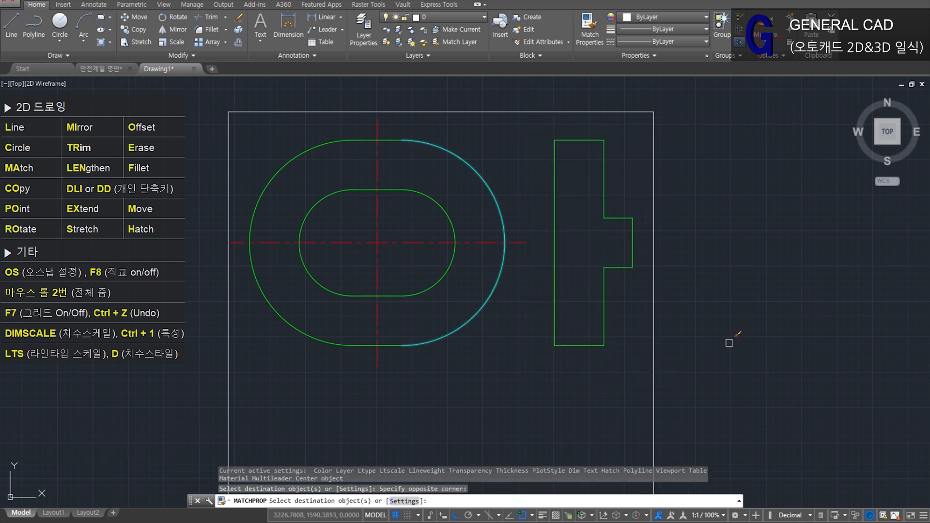
pyautogui.press('space')
# Step: Offset the plate's bottom edge 40 upward for the underside of the ㄴ
pyautogui.hotkey('ctrl', 'Tab')
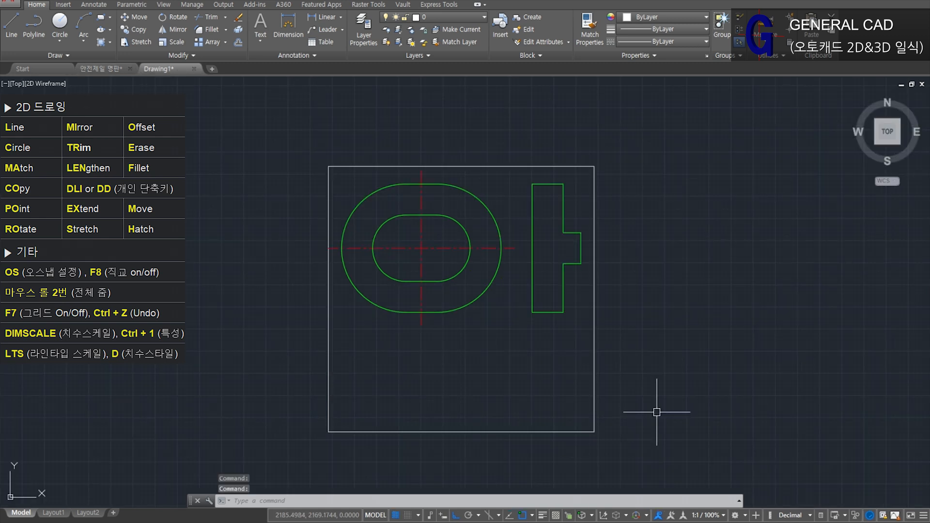
pyautogui.write('o')
pyautogui.press('space')
pyautogui.write('40')
pyautogui.press('Return')
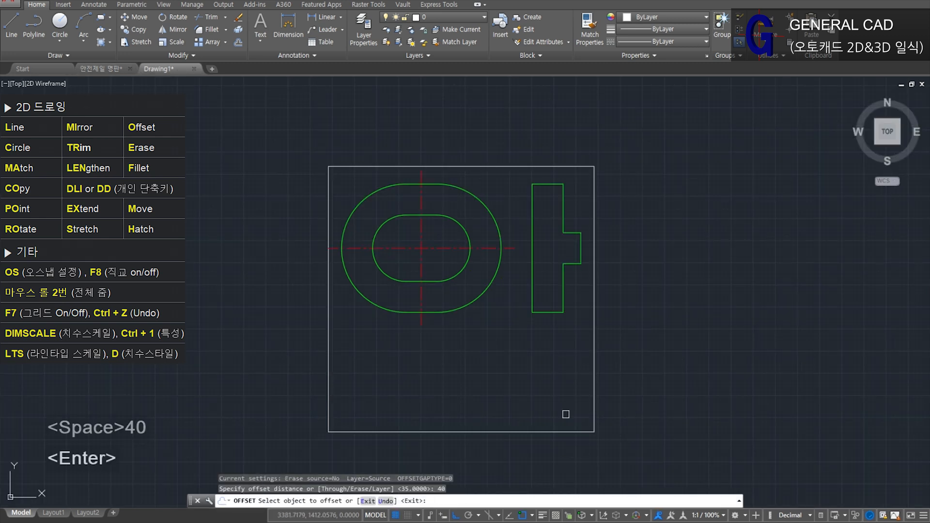
pyautogui.click(498, 431)
pyautogui.click(500, 385)
pyautogui.press('space')
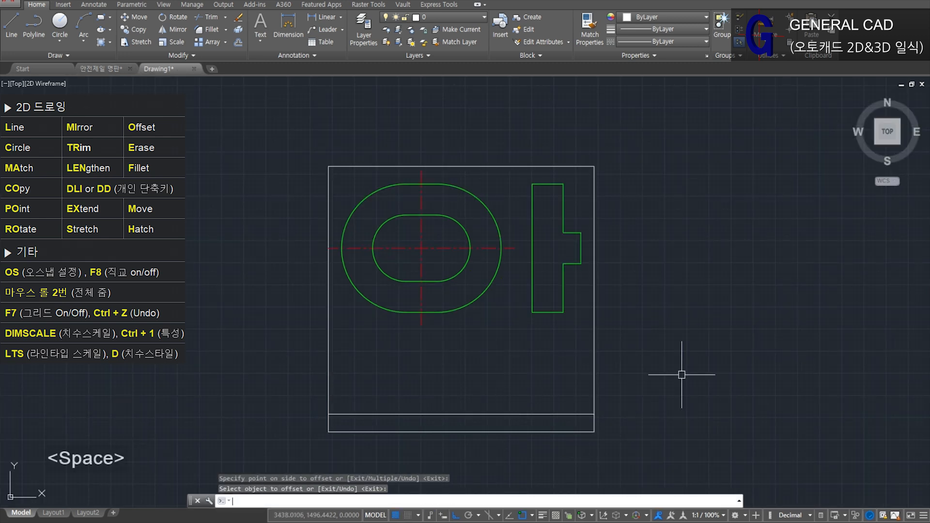
# Step: Draw a vertical line from the lower-right corner of the ㅏ upright down past the plate's bottom edge
pyautogui.write('l')
pyautogui.press('space')
pyautogui.click(563, 312)
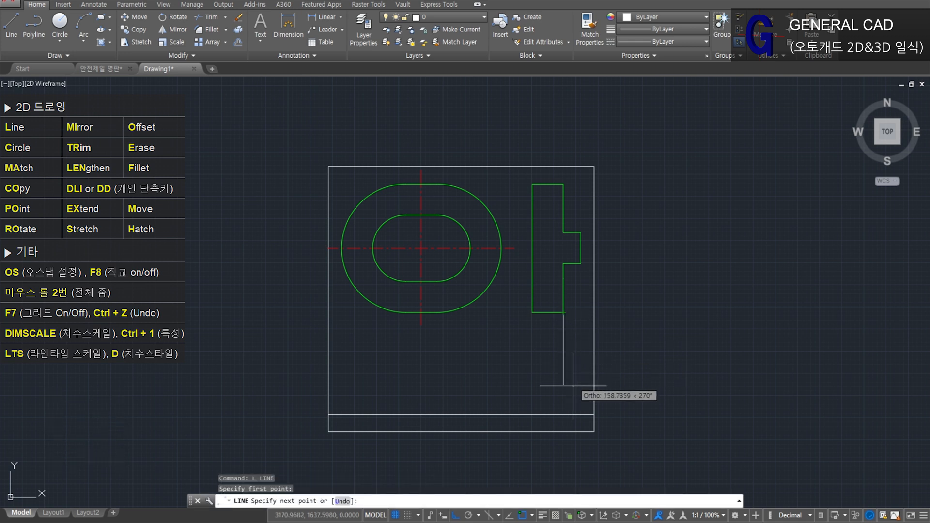
pyautogui.click(563, 475)
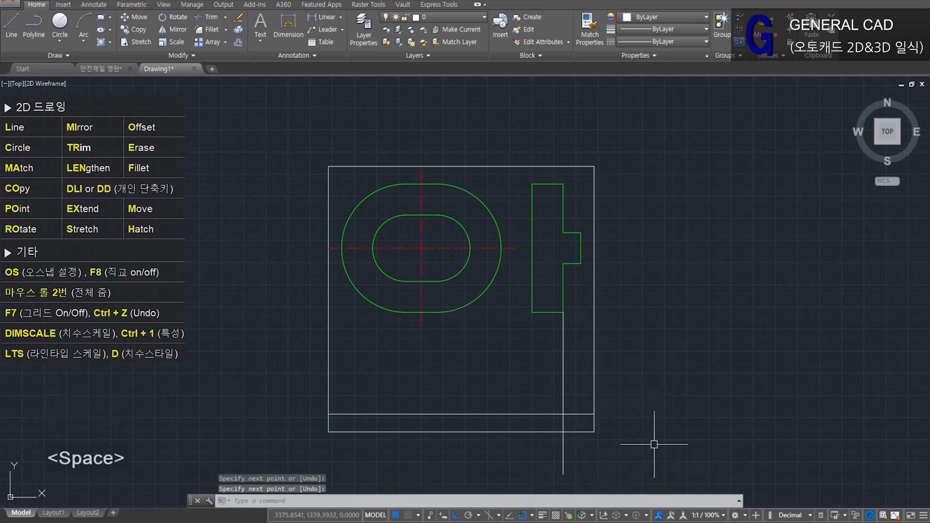
# Step: Offset the plate's left edge 50 inward for the left side of the ㄴ
pyautogui.write('o')
pyautogui.press('space')
pyautogui.write('50')
pyautogui.press('Return')
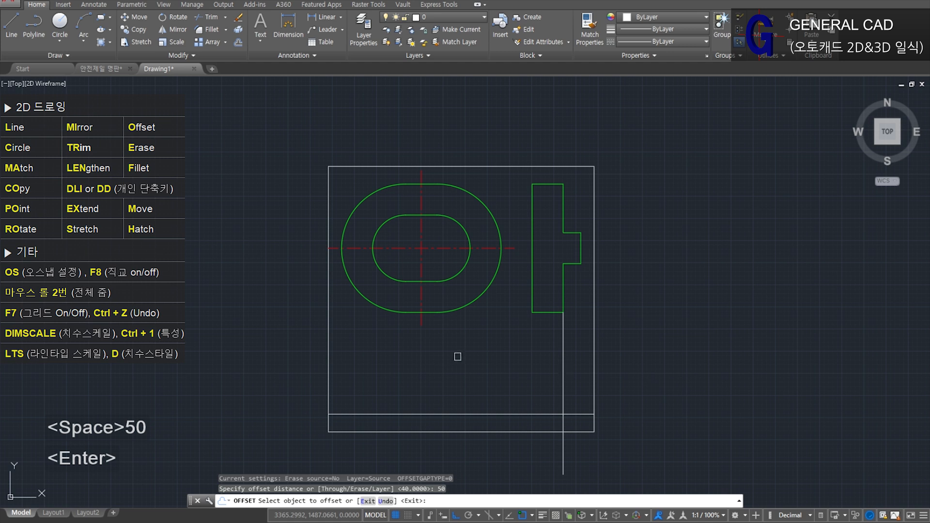
pyautogui.click(329, 366)
pyautogui.click(380, 371)
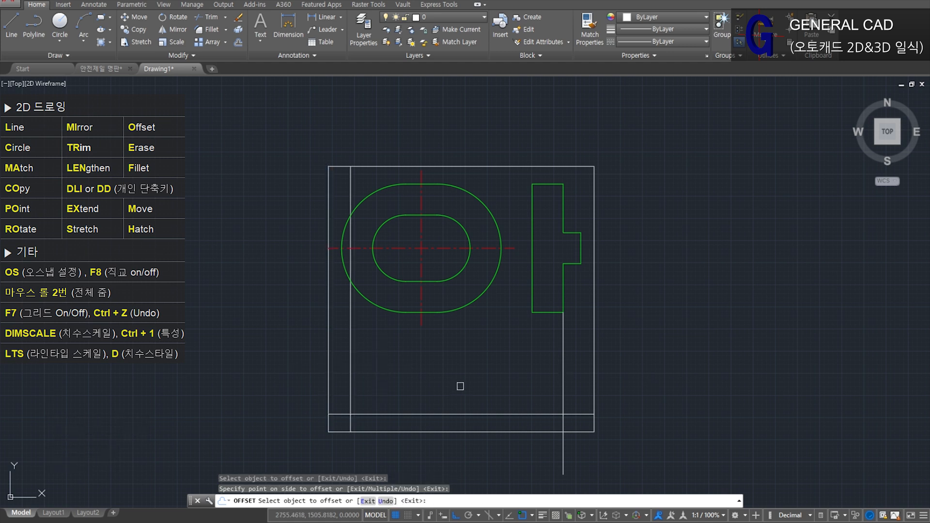
pyautogui.press('space')
# Step: Offset the ㄴ's underside line 70 upward to form the top of its horizontal bar
pyautogui.press('space')
pyautogui.write('70')
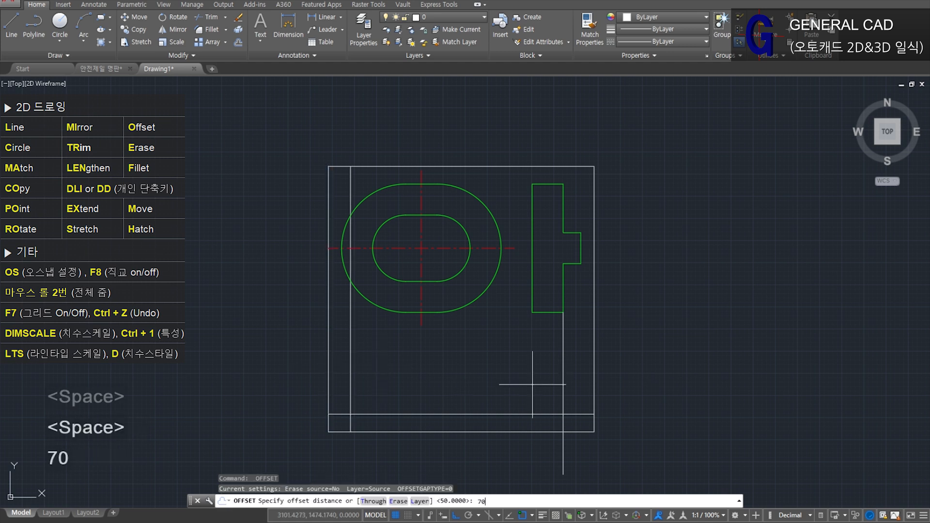
pyautogui.press('Return')
pyautogui.click(501, 415)
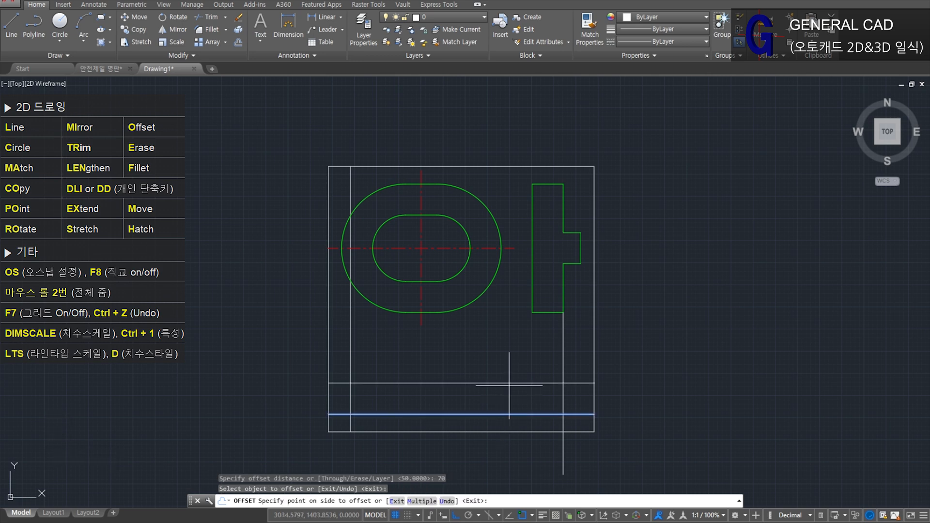
pyautogui.click(510, 385)
pyautogui.press('space')
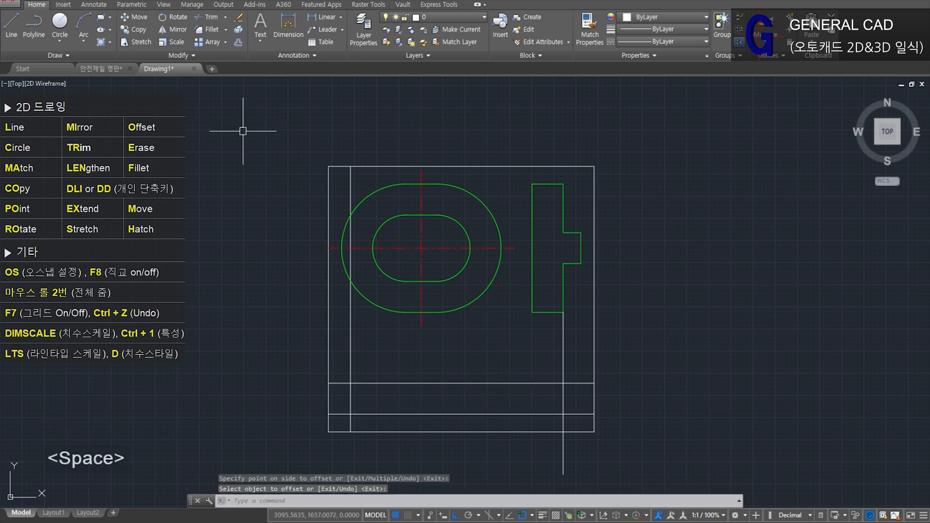
# Step: Check the ㄴ's height in the 안전제일 명판 reference drawing and offset its underside line 175 upward in Drawing1
pyautogui.click(115, 68)
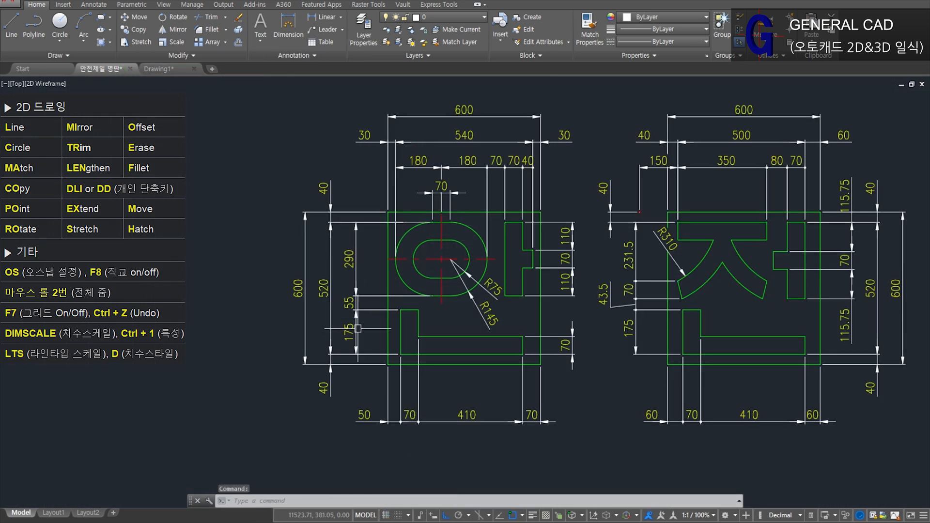
pyautogui.click(169, 69)
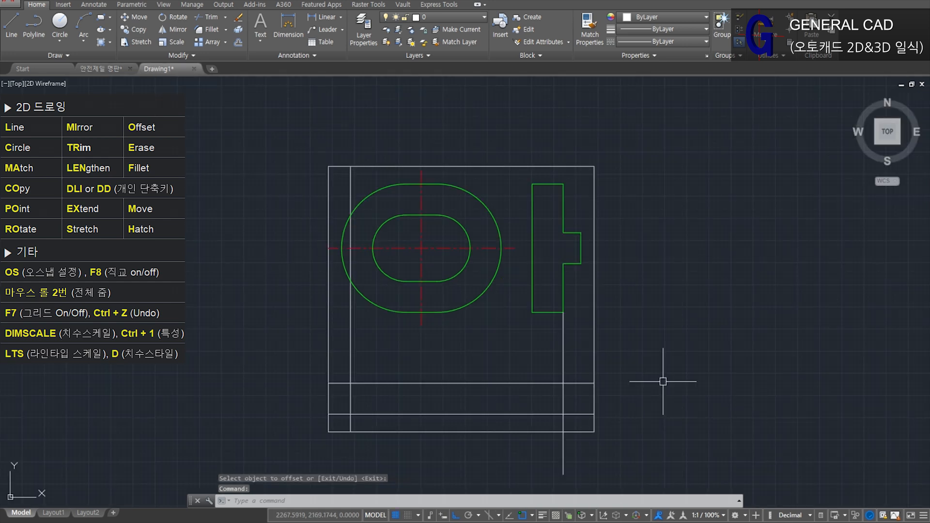
pyautogui.write('o')
pyautogui.press('space')
pyautogui.write('175')
pyautogui.press('Return')
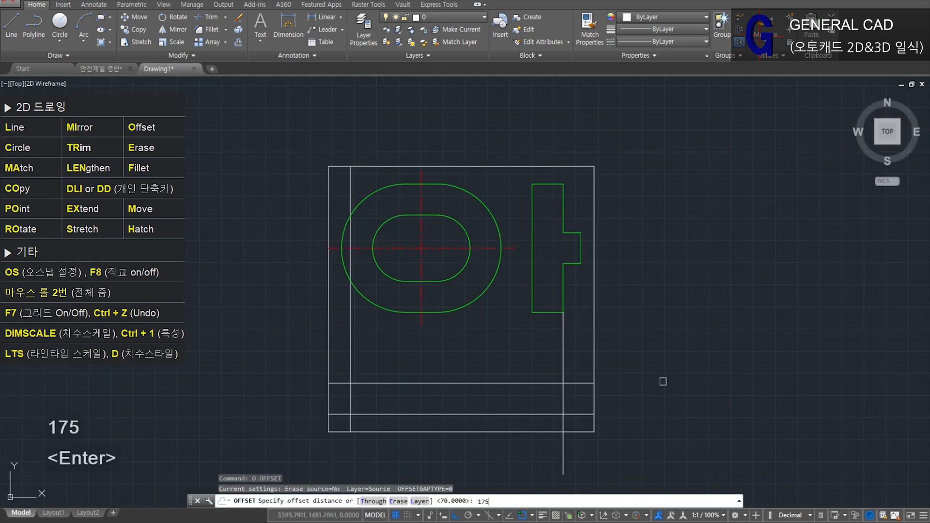
pyautogui.click(511, 411)
pyautogui.click(509, 370)
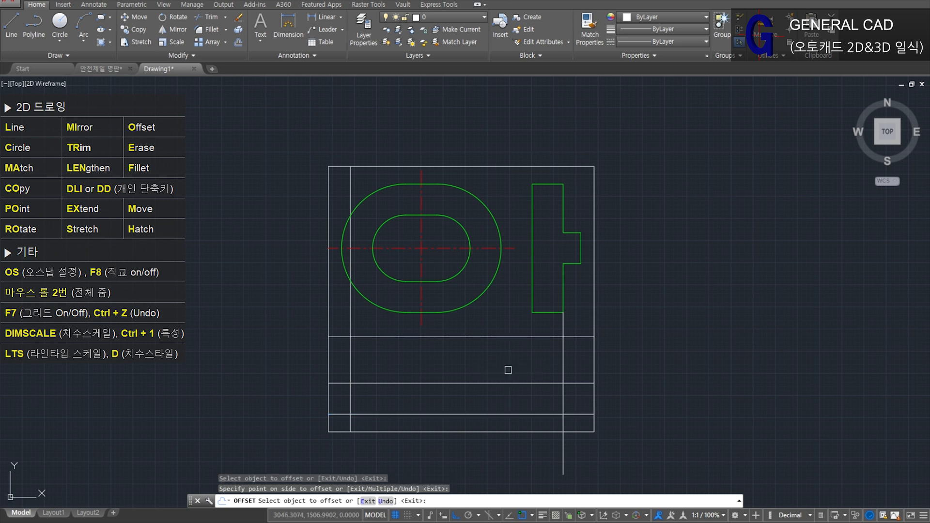
pyautogui.press('space')
# Step: Offset the ㄴ's left side line 70 to the right to set the upright's width
pyautogui.press('space')
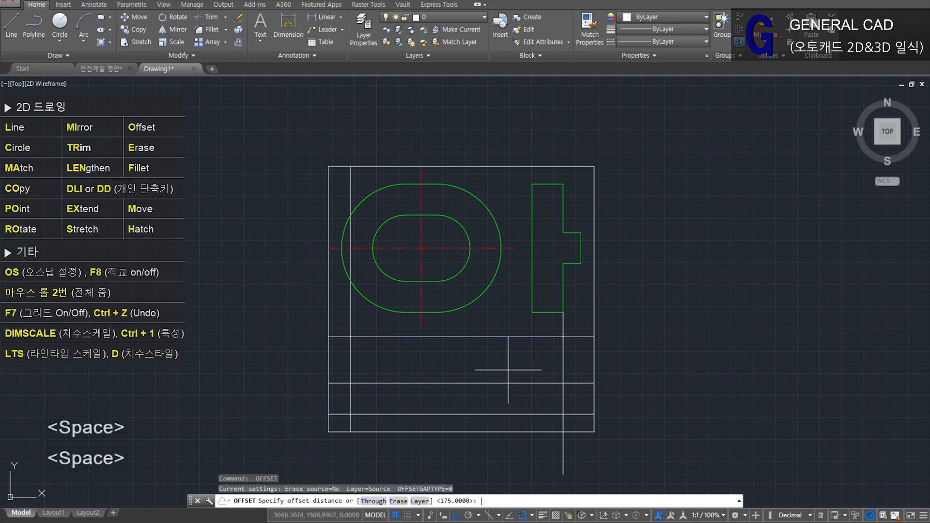
pyautogui.write('70')
pyautogui.press('Return')
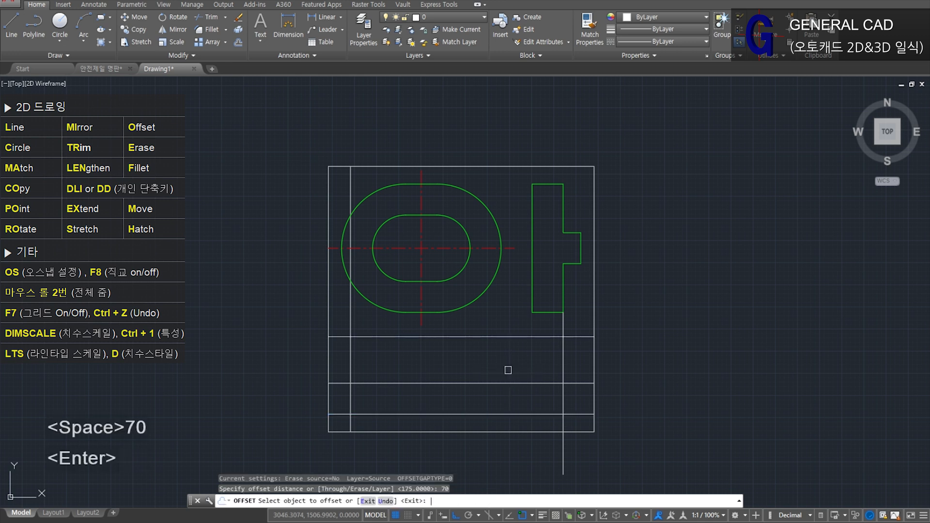
pyautogui.click(351, 362)
pyautogui.click(461, 368)
pyautogui.press('space')
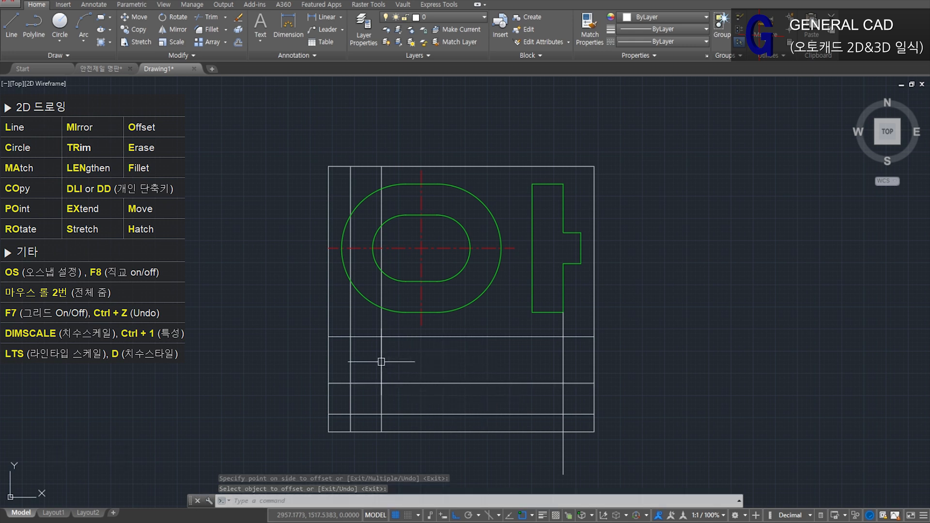
# Step: Fillet the two top corners of the ㄴ's upright with zero radius to make them sharp
pyautogui.write('f')
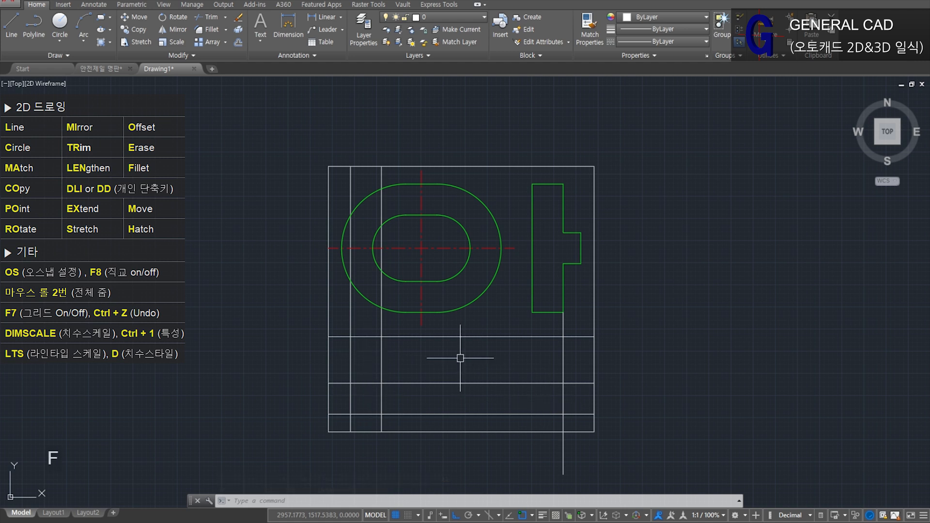
pyautogui.press('space')
pyautogui.click(351, 358)
pyautogui.click(357, 338)
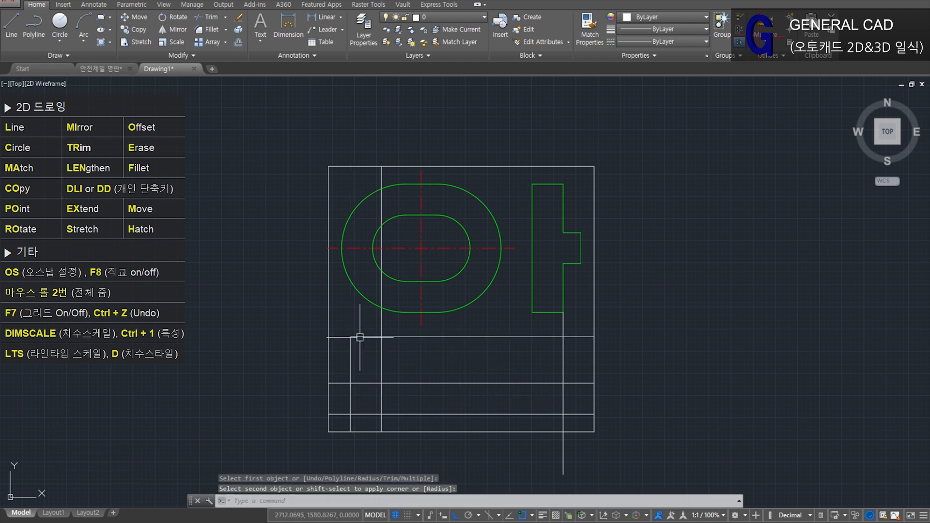
pyautogui.press('space')
pyautogui.click(383, 353)
pyautogui.press('Escape')
# Step: Fillet the ㄴ's inside corner and the upper-right corner of its horizontal bar with zero radius
pyautogui.press('space')
pyautogui.click(383, 364)
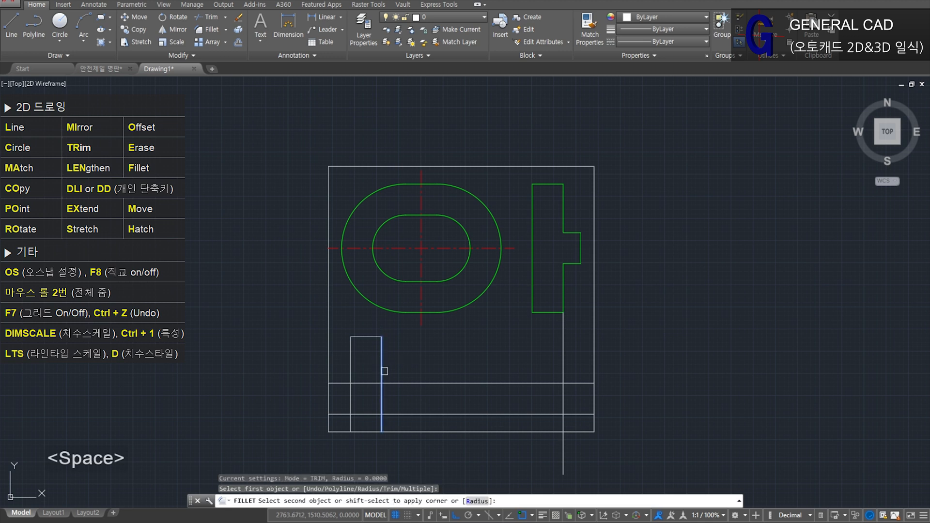
pyautogui.click(409, 382)
pyautogui.press('space')
pyautogui.click(547, 383)
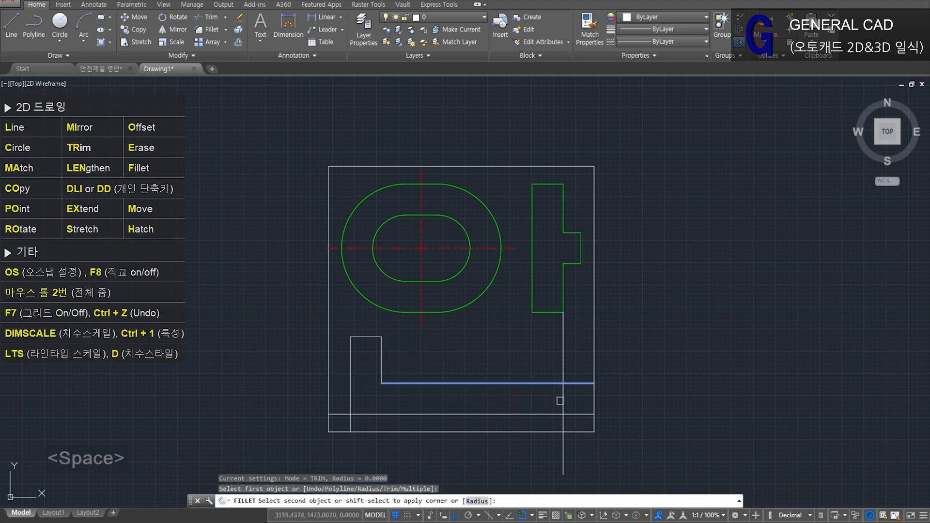
pyautogui.click(560, 402)
# Step: Fillet the lower-right and lower-left corners of the ㄴ with zero radius to close its outline
pyautogui.press('space')
pyautogui.click(563, 402)
pyautogui.click(545, 414)
pyautogui.press('space')
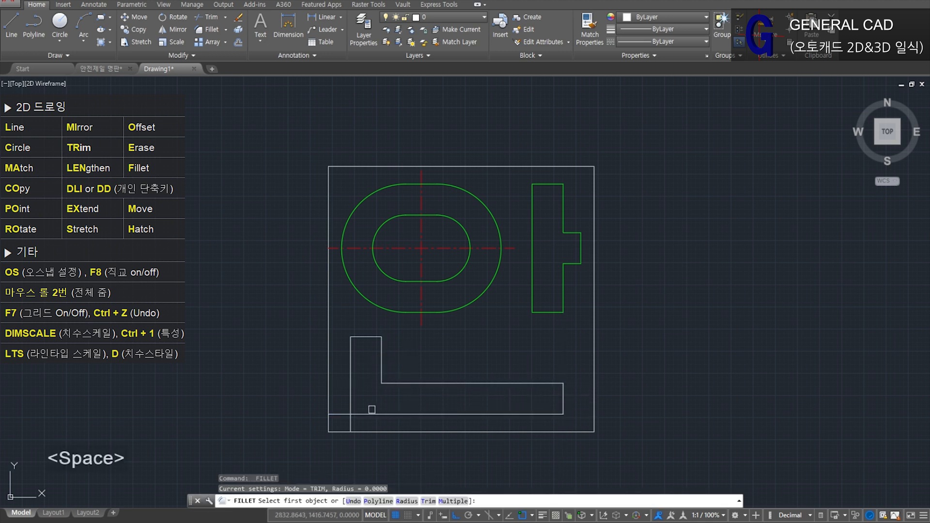
pyautogui.click(372, 413)
pyautogui.click(351, 376)
# Step: Match the properties of the outer oval's right arc onto all lines of the ㄴ and the plate outline
pyautogui.write('m')
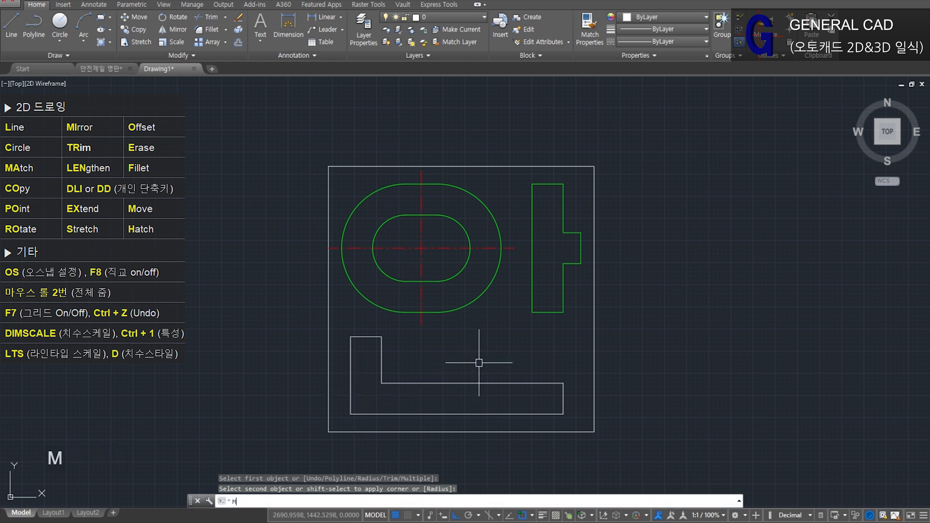
pyautogui.write('a')
pyautogui.press('space')
pyautogui.click(501, 262)
pyautogui.click(276, 319)
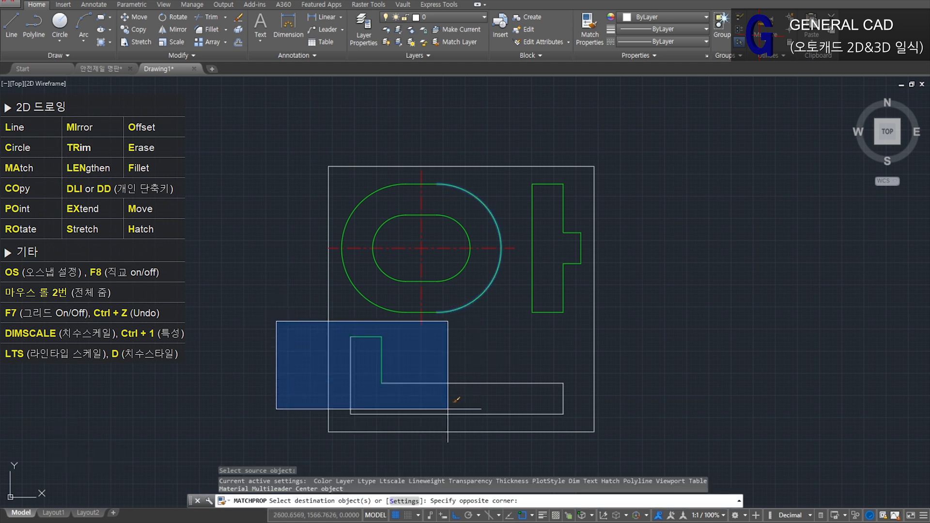
pyautogui.click(696, 449)
pyautogui.click(704, 445)
pyautogui.click(529, 313)
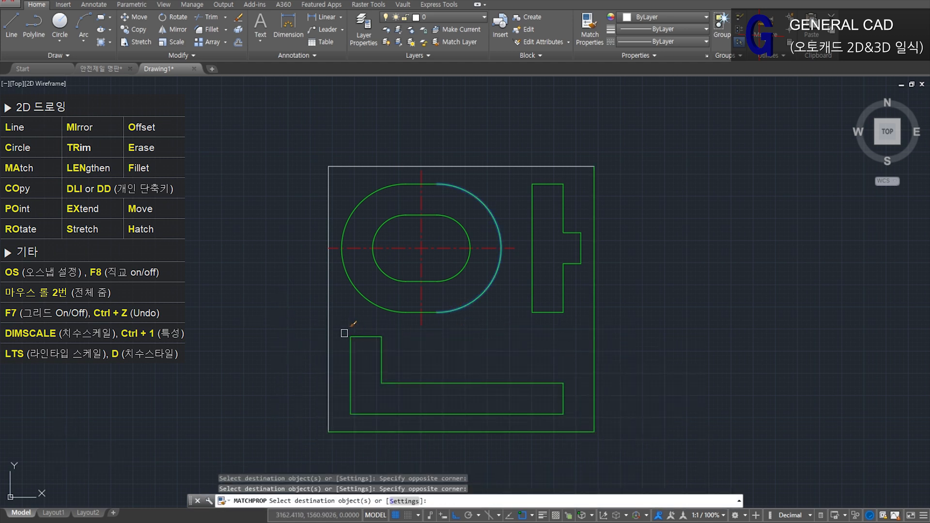
pyautogui.press('space')
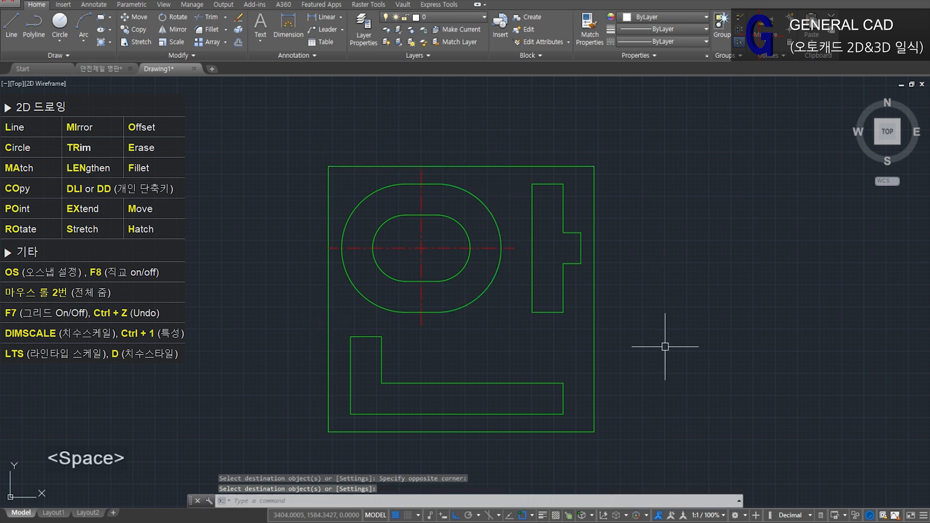
# Step: Turn off the background grid display
pyautogui.moveTo(635, 376); pyautogui.dragTo(559, 343, button='middle')
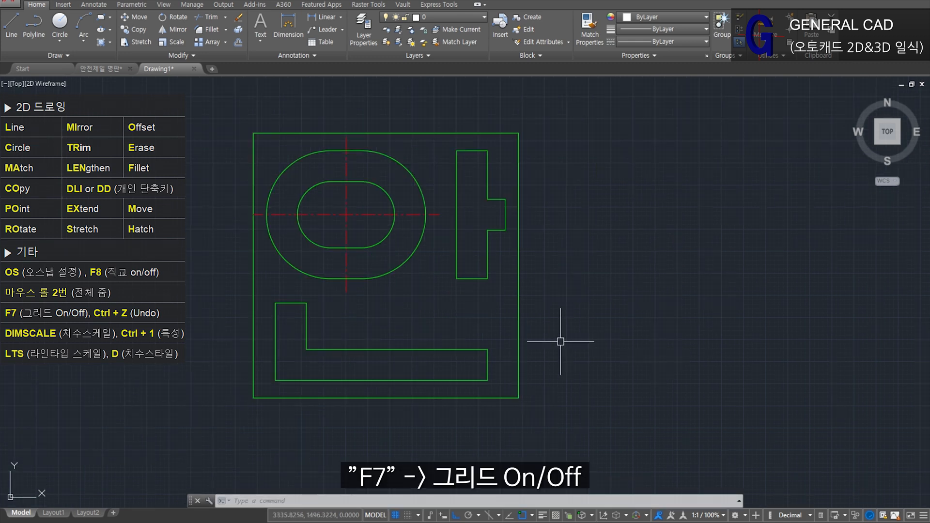
pyautogui.press('F7')
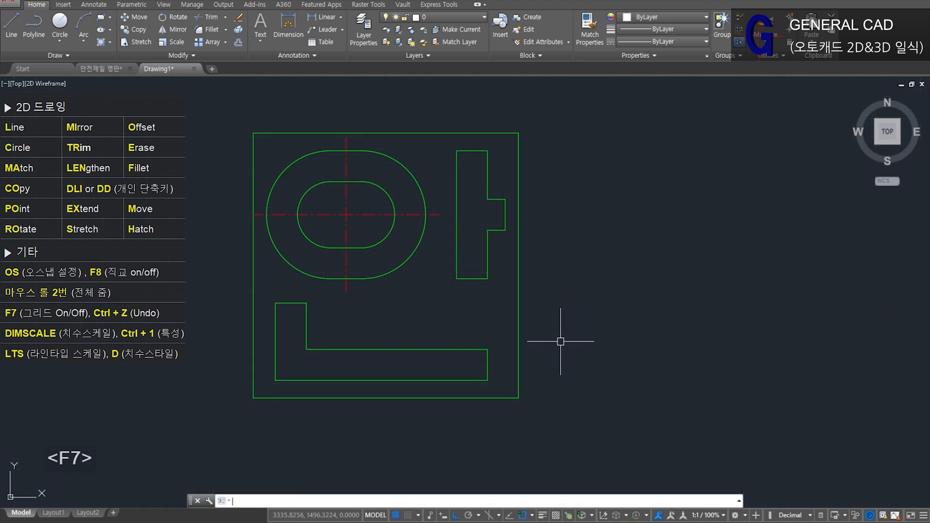
pyautogui.moveTo(629, 341); pyautogui.dragTo(623, 346, button='middle')
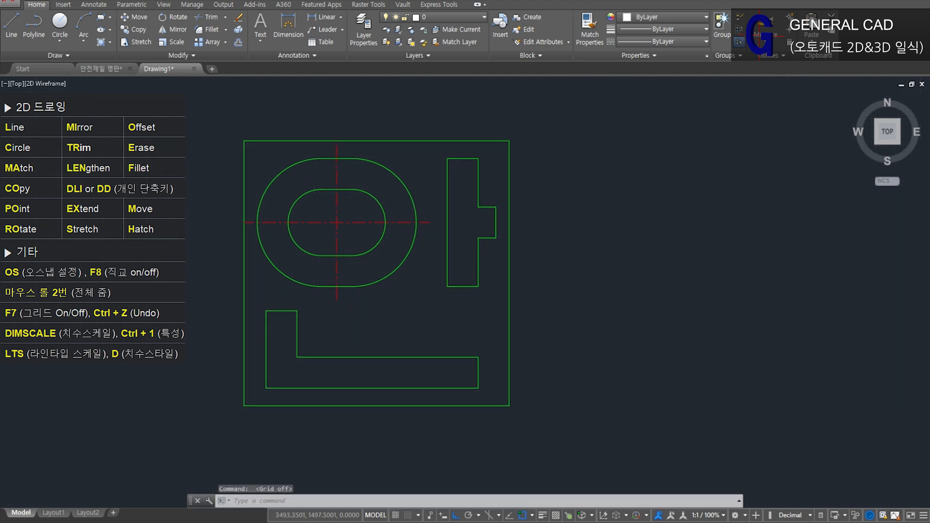
# Step: Copy the four edges of the square plate outline 1100 horizontally to the right
pyautogui.scroll(-2, 578, 346)
pyautogui.moveTo(536, 357); pyautogui.dragTo(487, 334, button='middle')
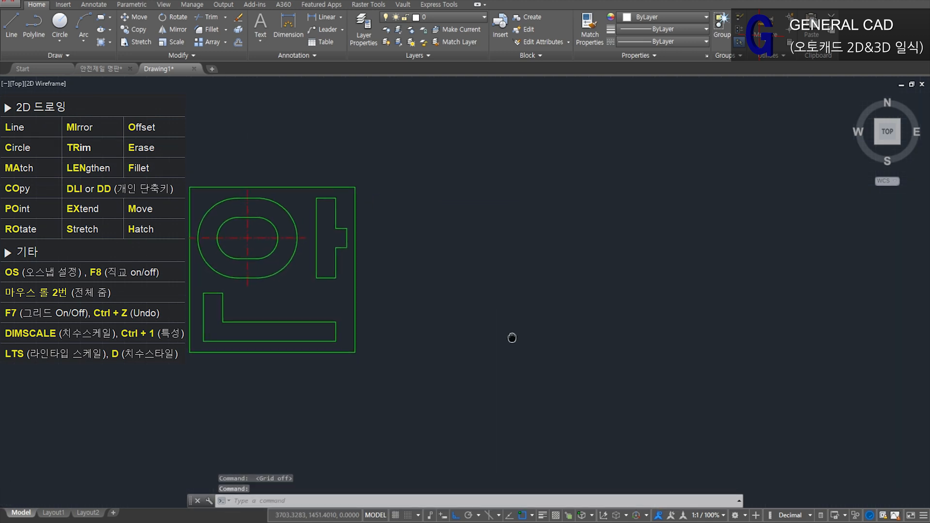
pyautogui.click(381, 375)
pyautogui.click(359, 351)
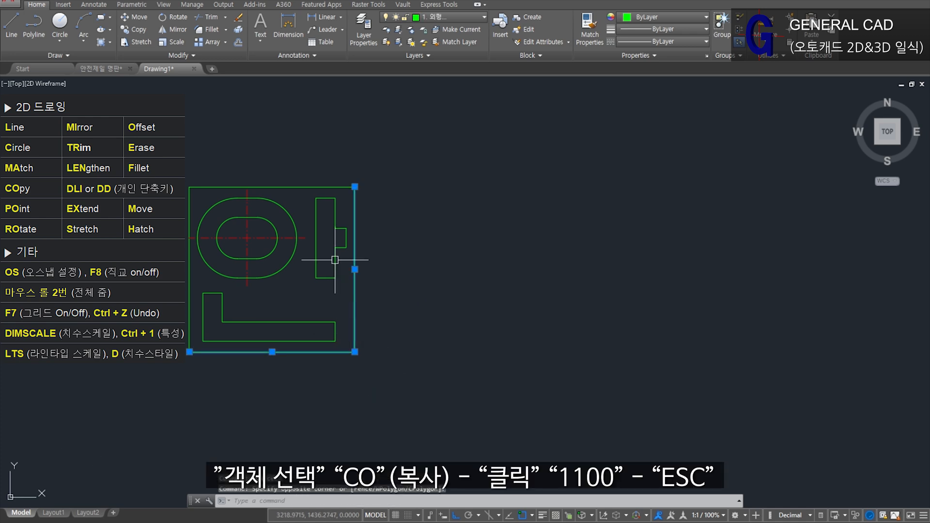
pyautogui.write('c')
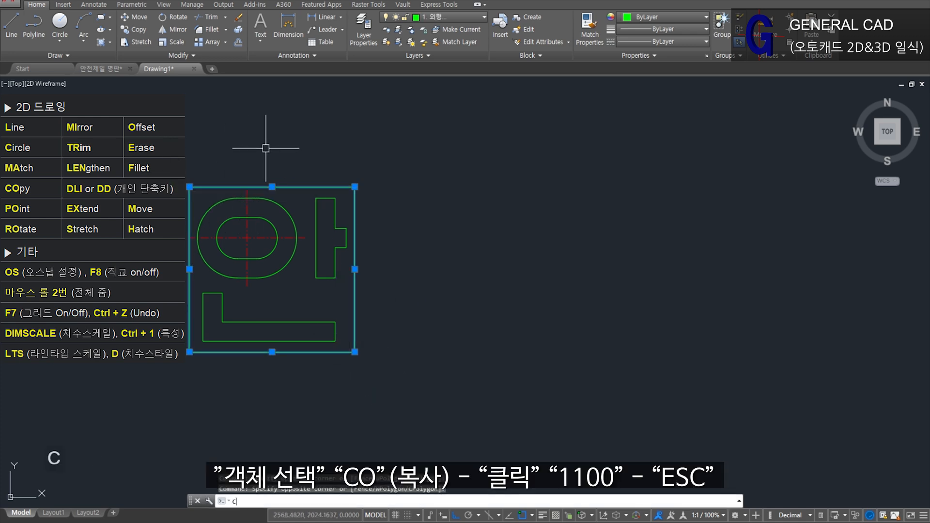
pyautogui.write('o')
pyautogui.press('space')
pyautogui.click(296, 149)
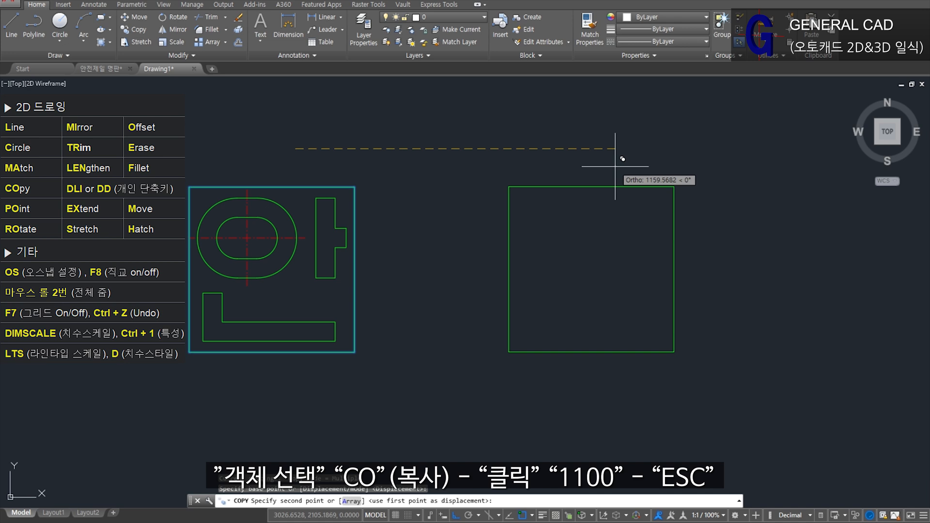
pyautogui.write('1100')
pyautogui.press('Return')
pyautogui.press('Escape')
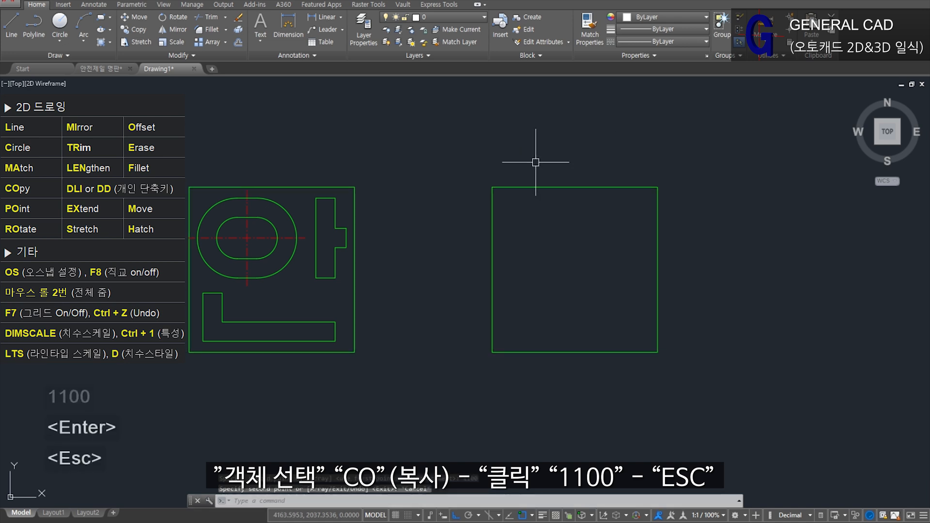
# Step: Add a linear dimension between the facing upper corners of the two square plate outlines, placed above the gap
pyautogui.write('dd')
pyautogui.press('space')
pyautogui.click(355, 187)
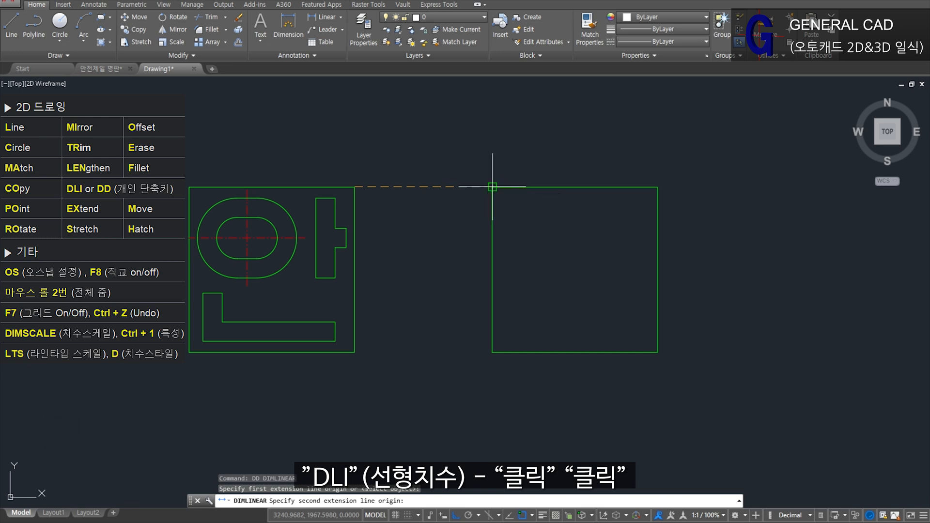
pyautogui.click(492, 188)
pyautogui.click(455, 146)
pyautogui.scroll(2, 429, 145)
pyautogui.scroll(3, 384, 152)
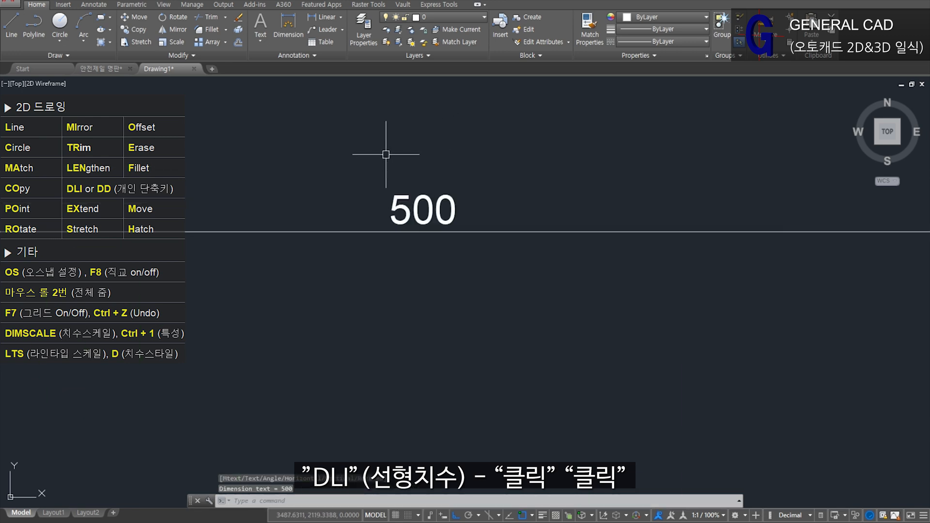
pyautogui.scroll(-3, 386, 155)
pyautogui.moveTo(402, 204); pyautogui.dragTo(454, 186, button='middle')
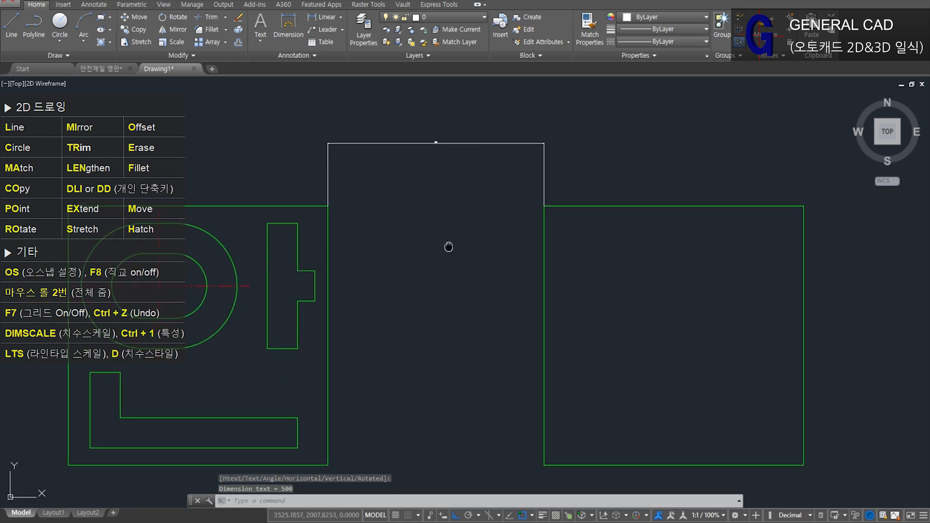
pyautogui.moveTo(449, 247); pyautogui.dragTo(450, 247, button='middle')
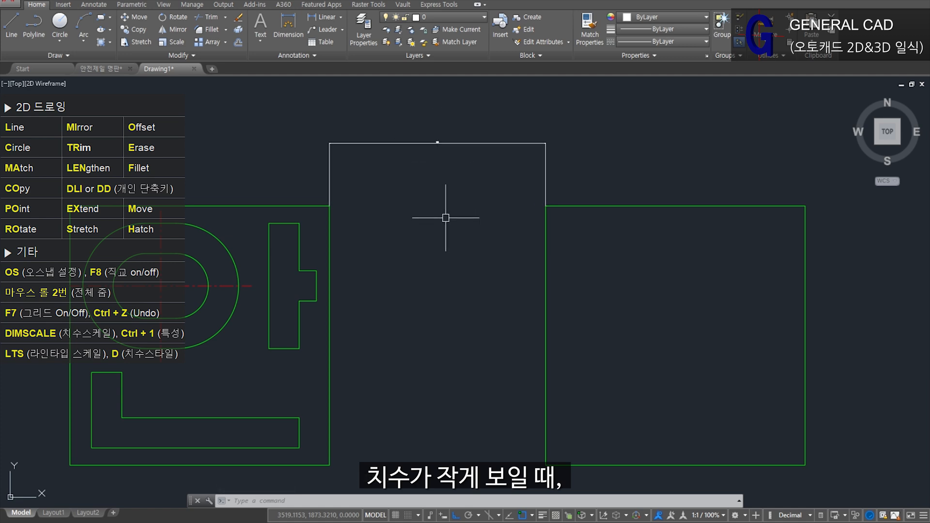
# Step: Set the overall dimension scale DIMSCALE to 10
pyautogui.write('DIMS')
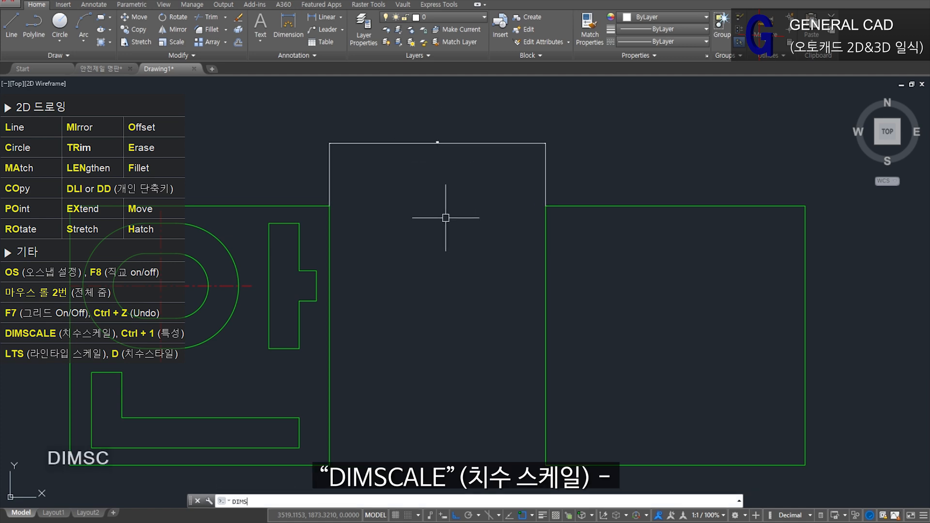
pyautogui.write('CALE')
pyautogui.press('Return')
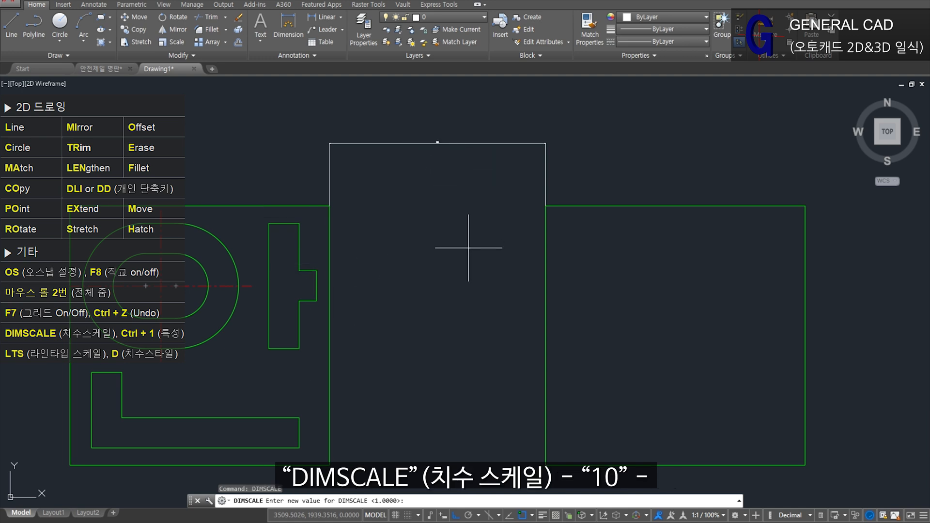
pyautogui.write('10')
pyautogui.press('Return')
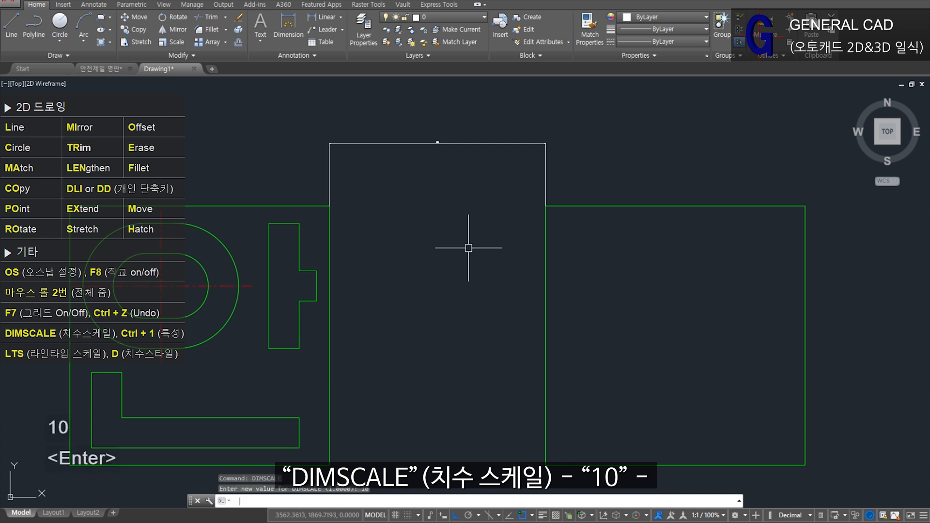
# Step: Place a trial horizontal linear dimension about 226 wide in the empty gap between the two plates
pyautogui.write('DD')
pyautogui.press('space')
pyautogui.click(383, 287)
pyautogui.click(481, 288)
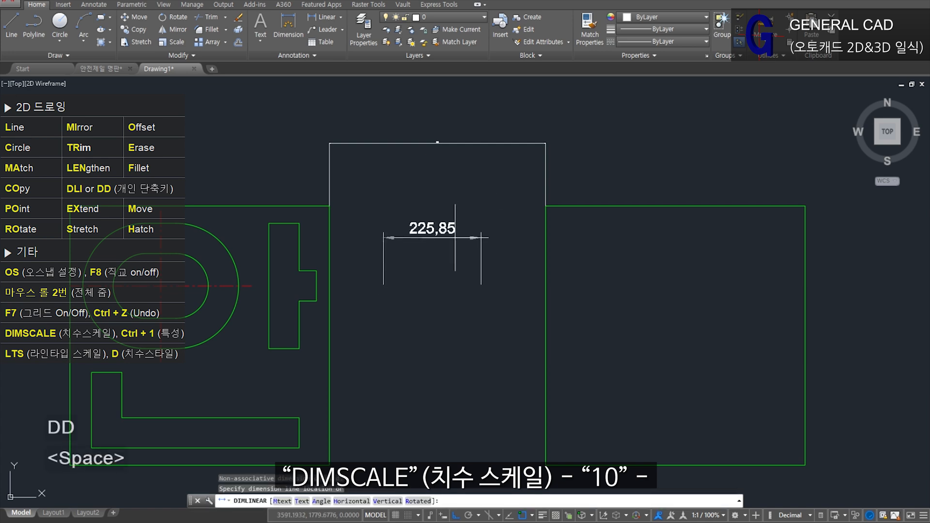
pyautogui.click(465, 237)
pyautogui.click(466, 272)
pyautogui.click(434, 216)
pyautogui.press('Escape')
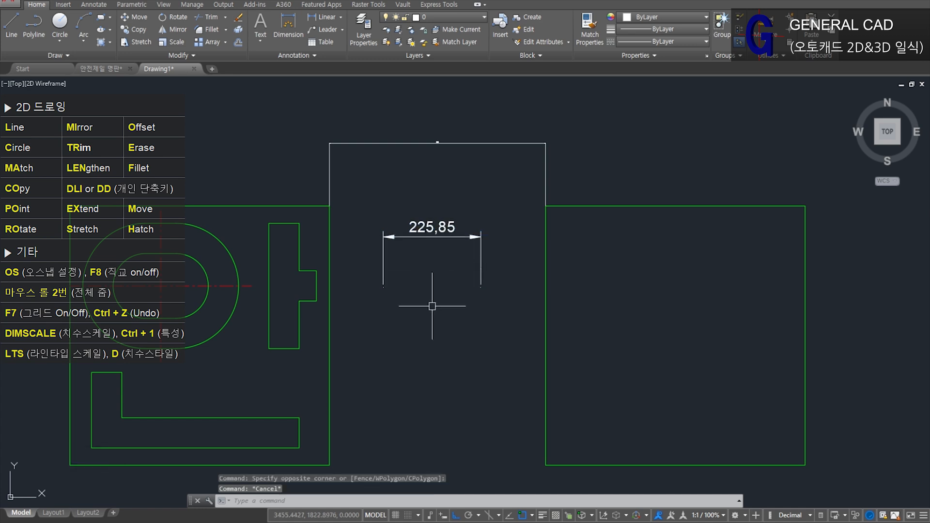
# Step: Place a second trial linear dimension about 138 wide below the first one in the gap between the plates
pyautogui.write('DD')
pyautogui.press('space')
pyautogui.click(402, 383)
pyautogui.click(462, 383)
pyautogui.click(436, 341)
pyautogui.click(495, 368)
pyautogui.click(448, 345)
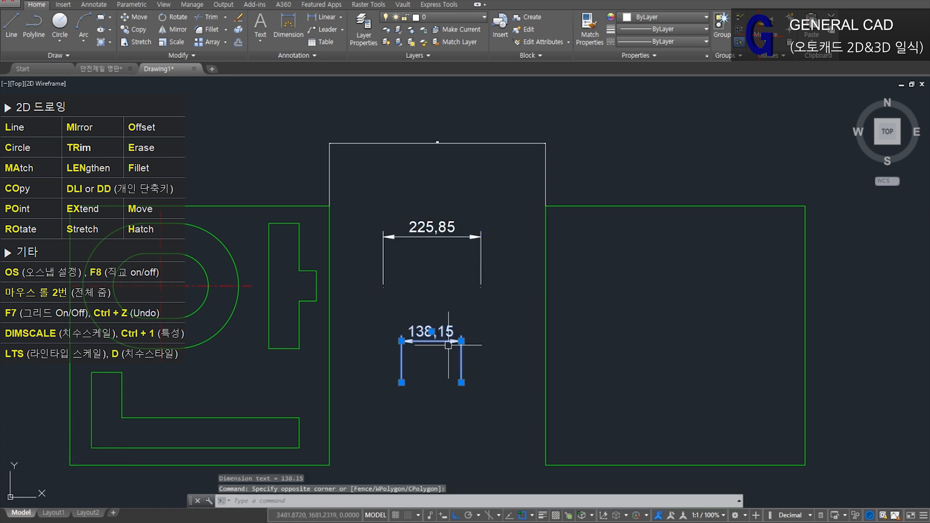
pyautogui.press('Escape')
# Step: Erase all the dimensions between the two plates
pyautogui.click(514, 393)
pyautogui.click(383, 209)
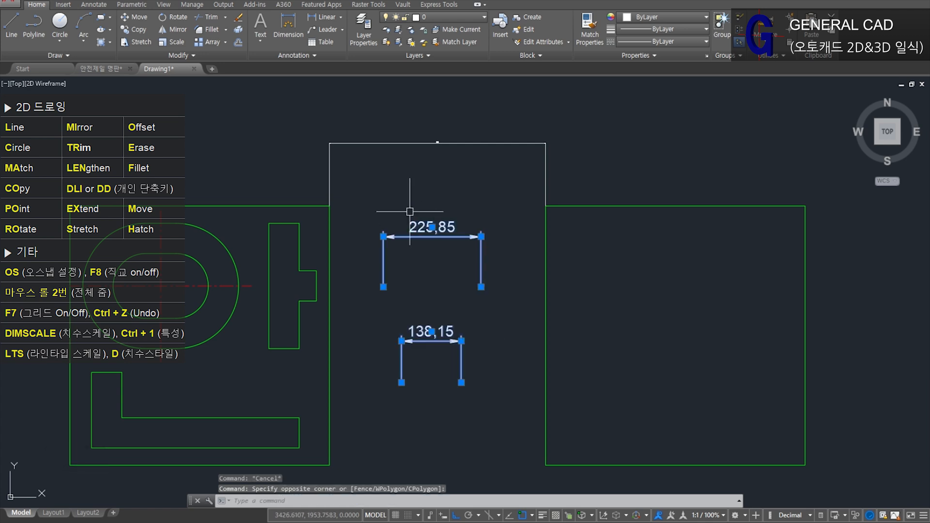
pyautogui.write('E')
pyautogui.press('space')
pyautogui.press('space')
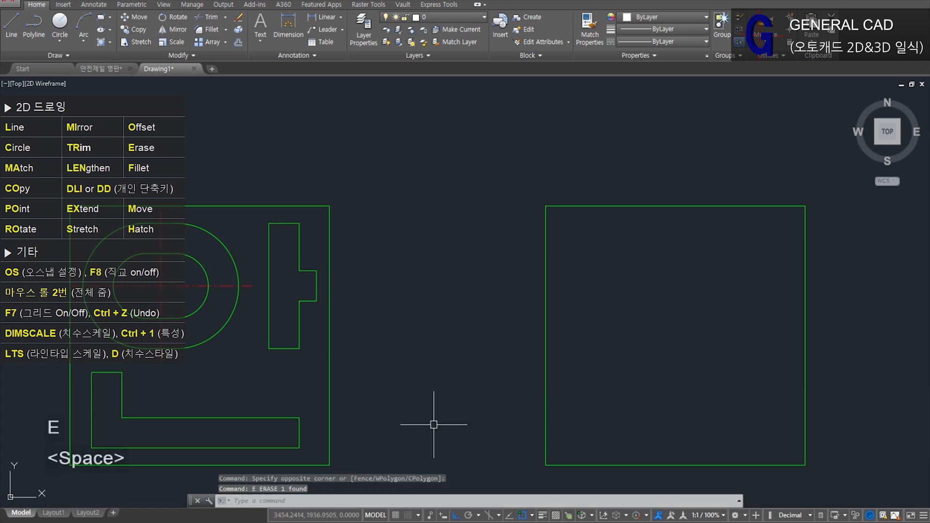
# Step: Consult the 안전제일 명판 drawing, and in Drawing1 offset the second plate's left edge 40 inward
pyautogui.hotkey('ctrl', 'Tab')
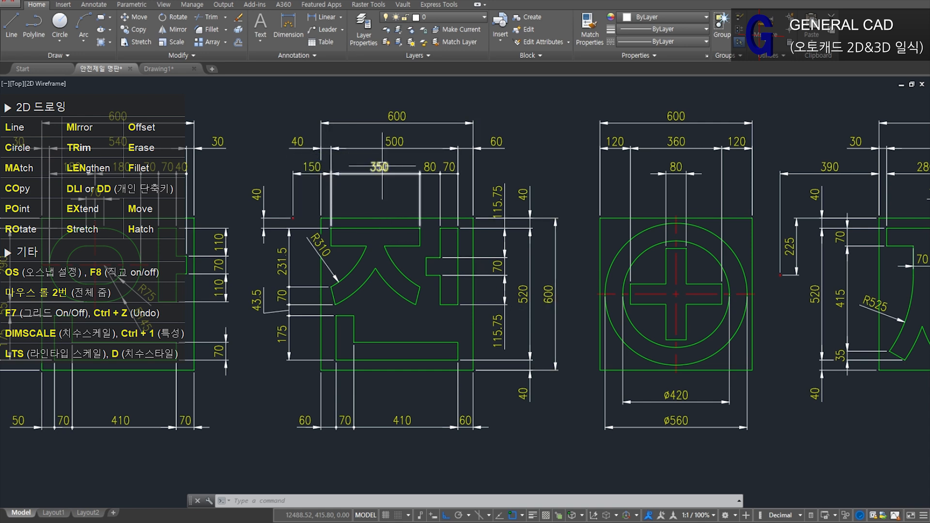
pyautogui.write('o')
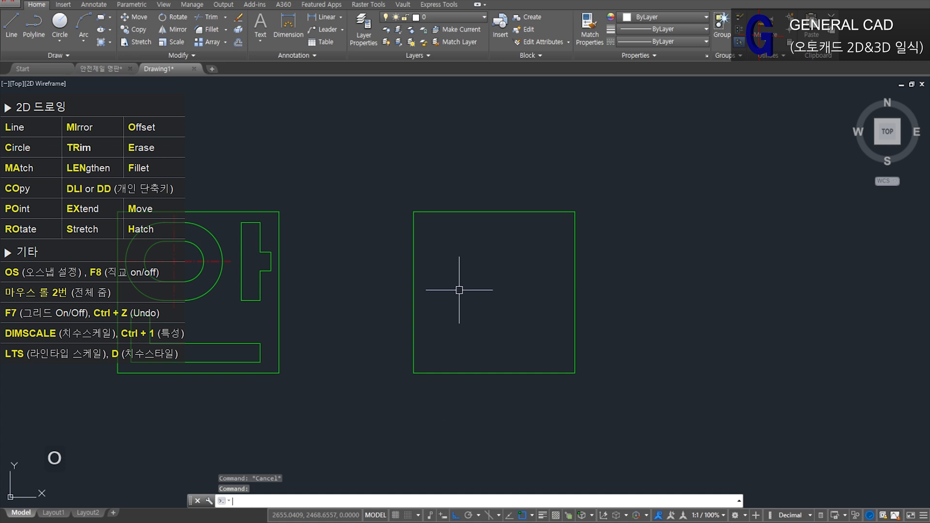
pyautogui.press('space')
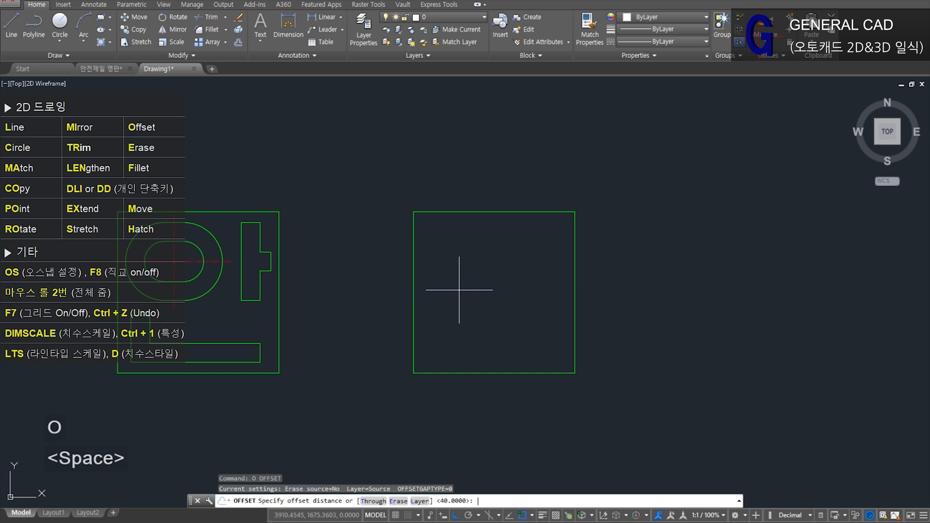
pyautogui.write('40')
pyautogui.press('Return')
pyautogui.click(414, 291)
pyautogui.click(476, 291)
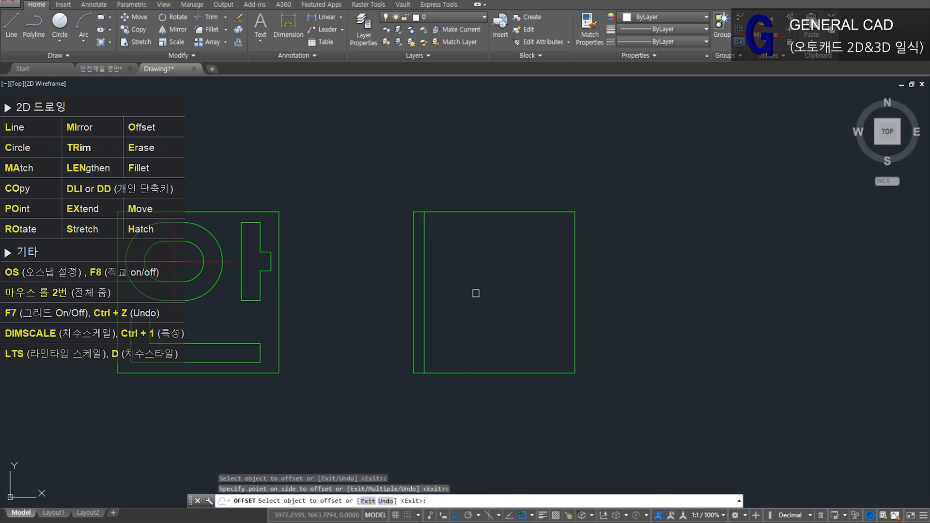
# Step: Offset the inner vertical line near the second plate's left edge 350 to the right
pyautogui.press('space')
pyautogui.press('space')
pyautogui.write('350')
pyautogui.press('Return')
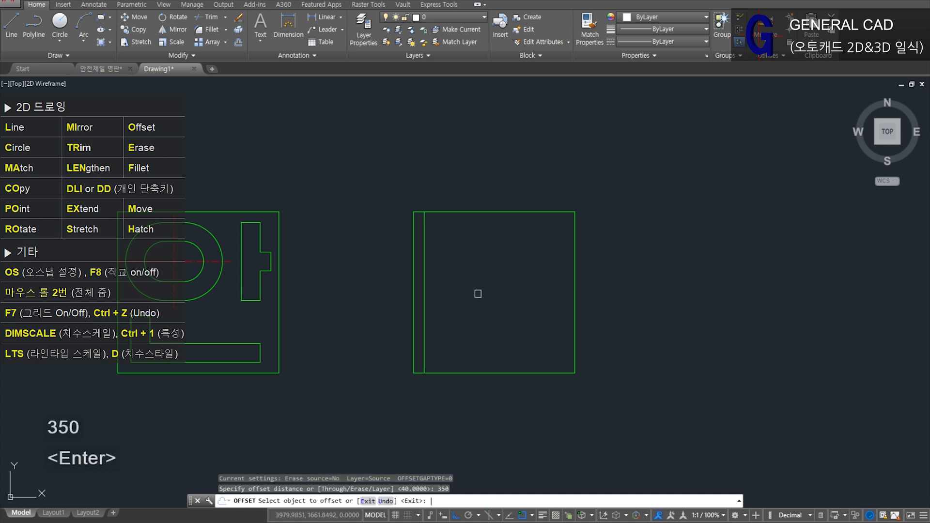
pyautogui.click(424, 269)
pyautogui.click(515, 269)
pyautogui.press('space')
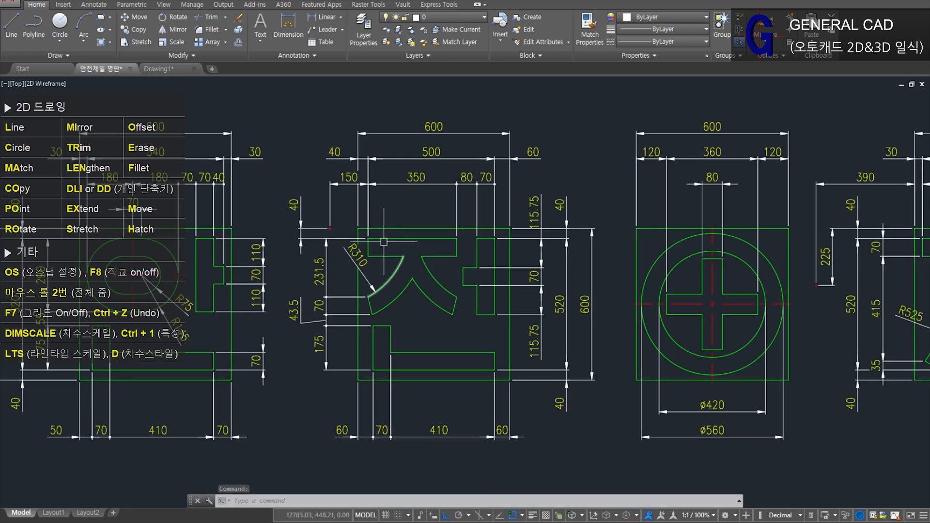
# Step: Return to Drawing1 and offset the second plate's top edge 40 downward
pyautogui.click(158, 69)
pyautogui.write('o')
pyautogui.press('space')
pyautogui.write('40')
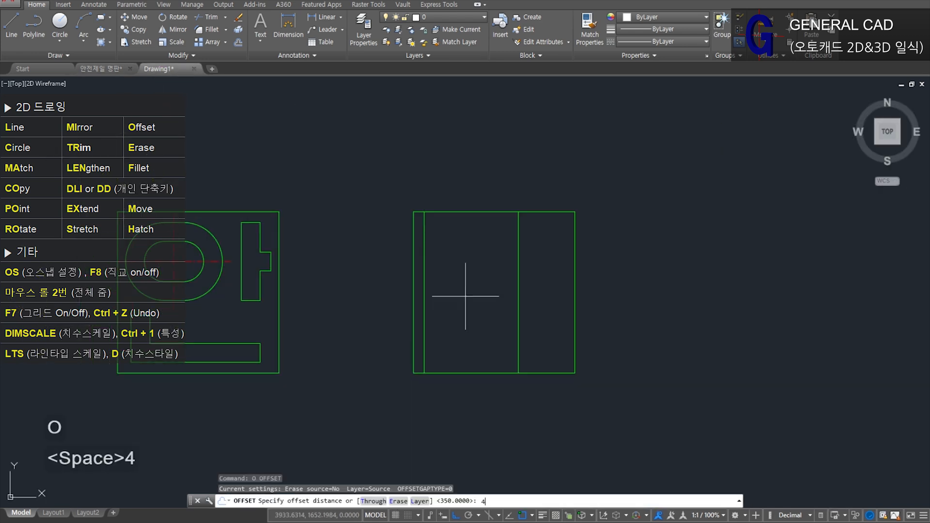
pyautogui.press('Return')
pyautogui.click(466, 212)
pyautogui.click(474, 232)
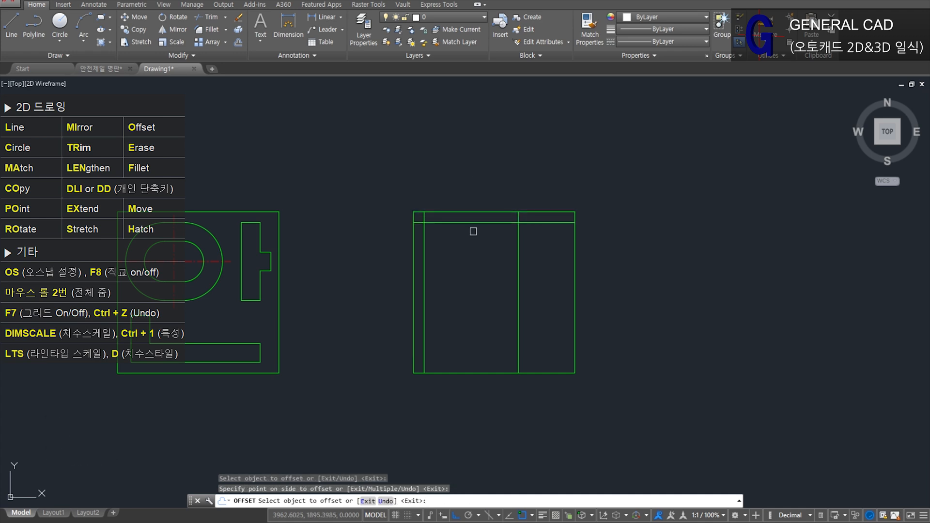
# Step: Offset the inner horizontal line near the second plate's top edge 70 downward
pyautogui.press('space')
pyautogui.write('70')
pyautogui.press('Return')
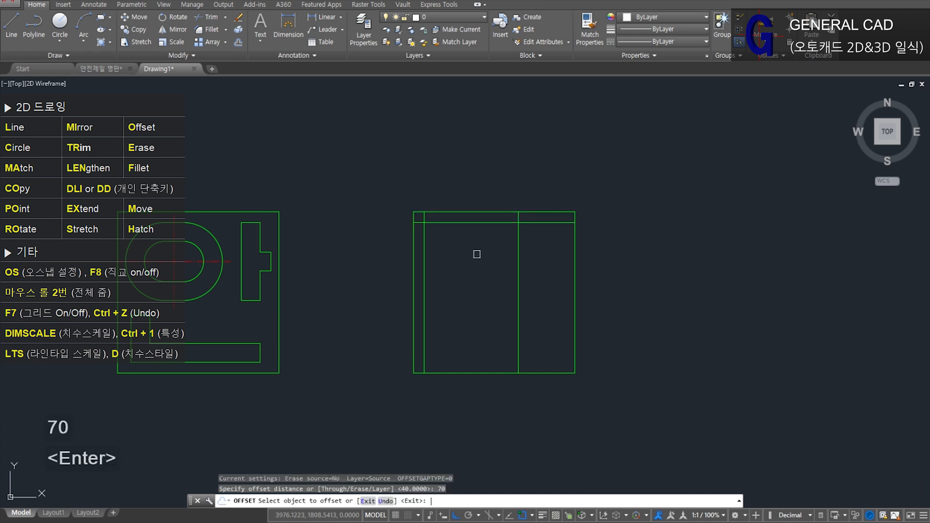
pyautogui.click(479, 218)
pyautogui.click(479, 283)
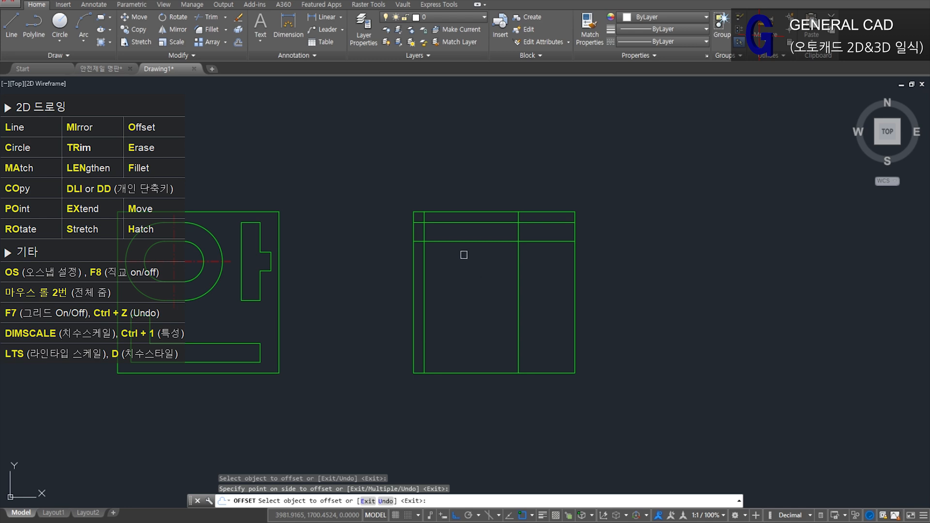
pyautogui.press('space')
# Step: Fillet the upper-left and lower-left corners of the ㅈ's top bar with zero radius
pyautogui.write('f')
pyautogui.press('space')
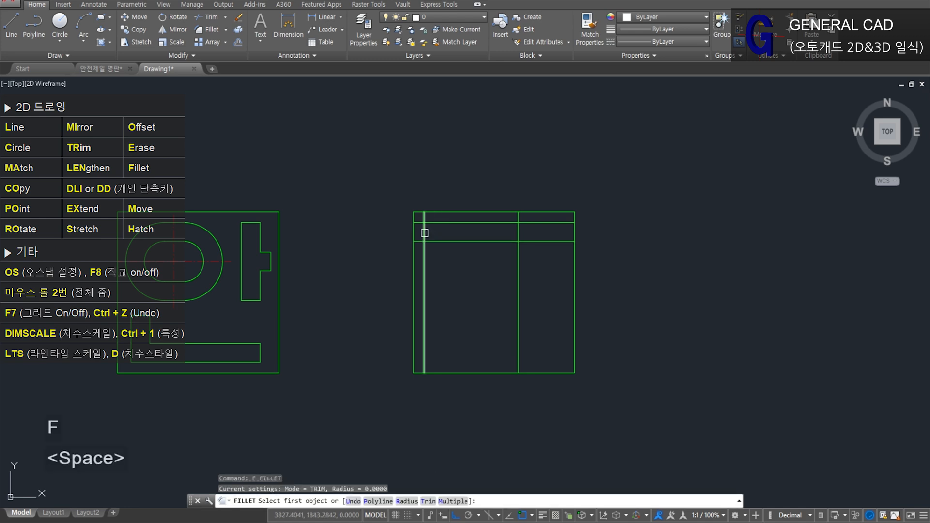
pyautogui.click(439, 222)
pyautogui.click(425, 231)
pyautogui.press('space')
pyautogui.click(424, 261)
pyautogui.click(434, 242)
# Step: Fillet the upper-right and lower-right corners of the ㅈ's top bar with zero radius to close the rectangle
pyautogui.press('space')
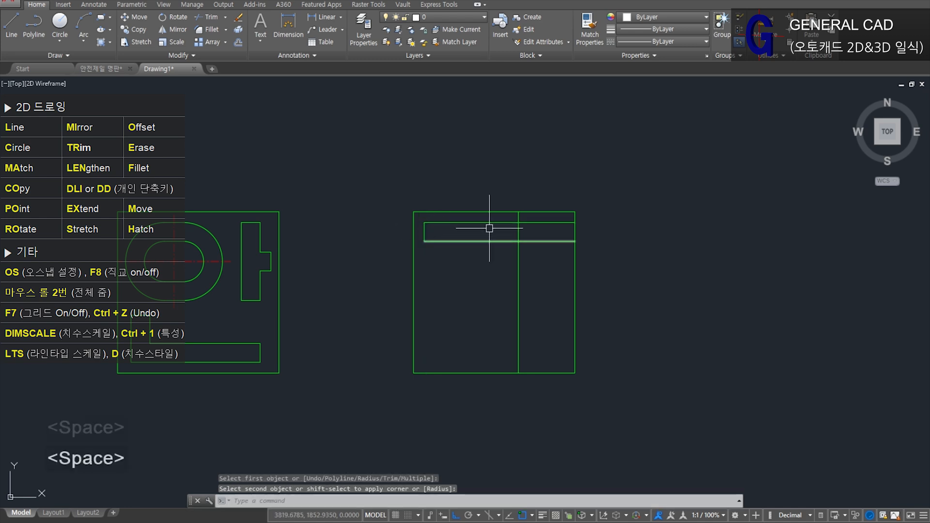
pyautogui.click(504, 223)
pyautogui.click(517, 233)
pyautogui.press('space')
pyautogui.click(515, 233)
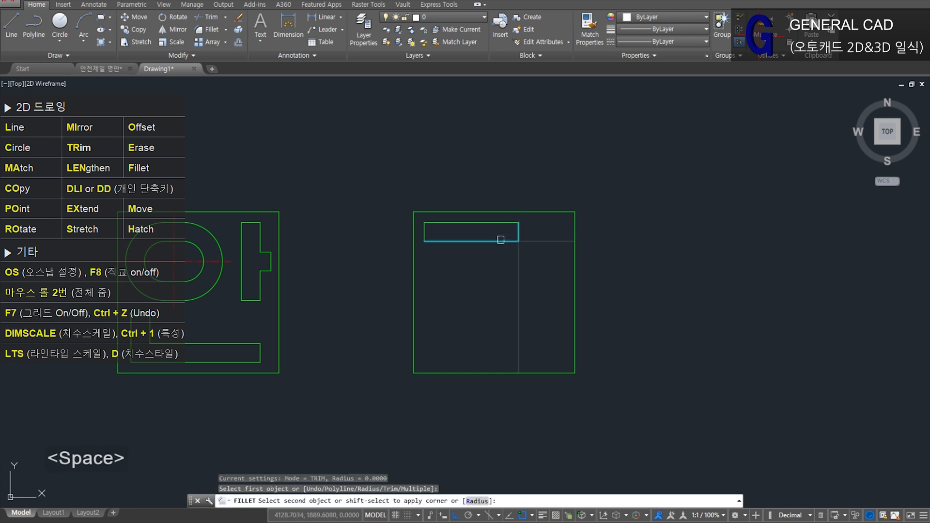
pyautogui.click(502, 241)
# Step: In the 안전제일 명판 drawing, dimension the horizontal distance from the 전 plate's upper-left corner to the red point beside it
pyautogui.hotkey('ctrl', 'Tab')
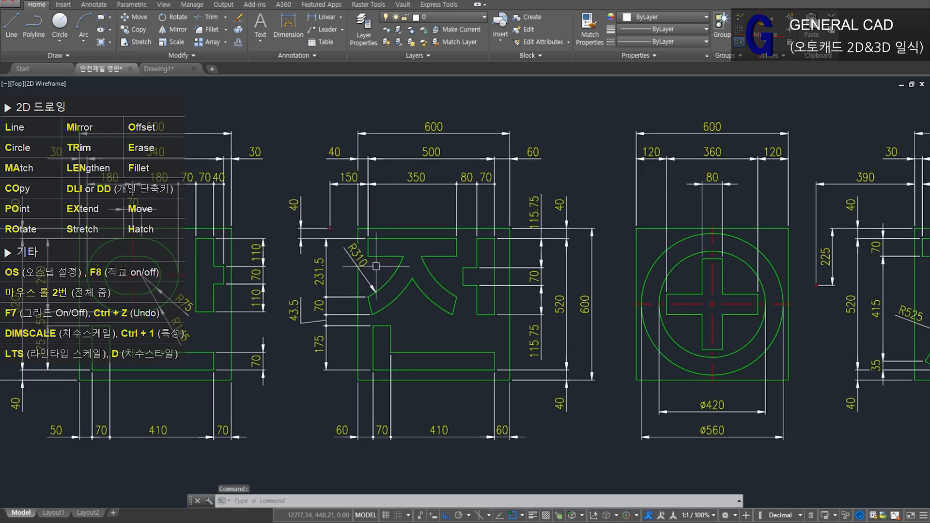
pyautogui.scroll(5, 325, 226)
pyautogui.write('dd')
pyautogui.press('space')
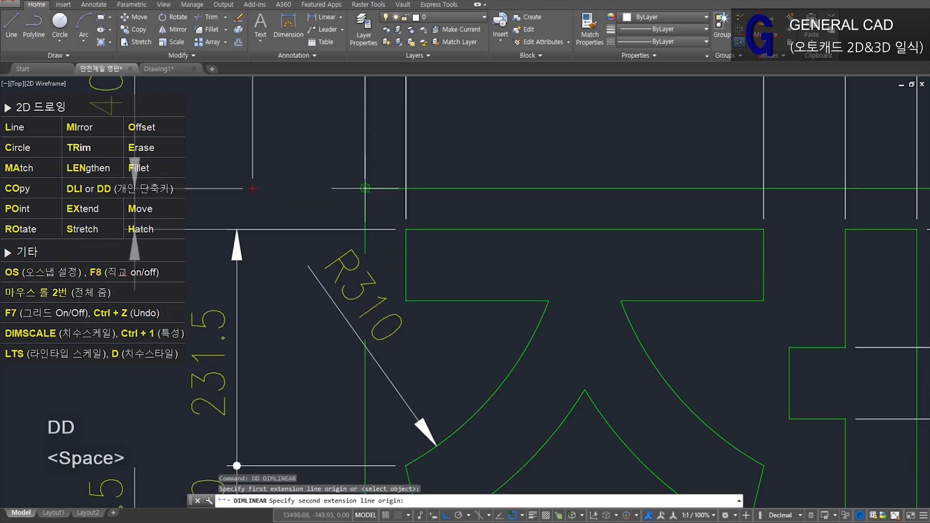
pyautogui.scroll(7, 270, 202)
pyautogui.click(209, 182)
pyautogui.click(210, 181)
pyautogui.scroll(-8, 228, 198)
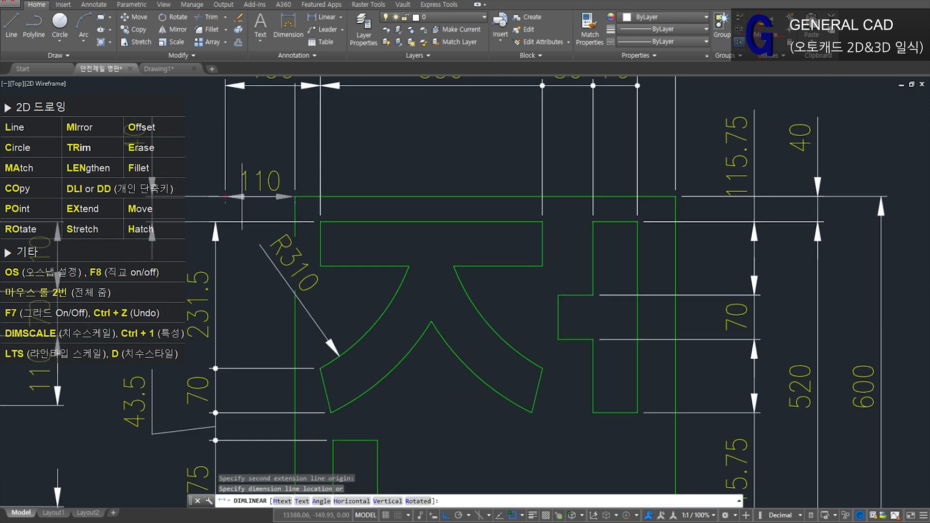
pyautogui.scroll(-2, 230, 198)
pyautogui.moveTo(230, 198); pyautogui.dragTo(315, 258, button='middle')
pyautogui.click(333, 227)
# Step: Erase the temporary dimension between the red point and the plate corner
pyautogui.scroll(2, 335, 237)
pyautogui.click(334, 237)
pyautogui.click(318, 202)
pyautogui.write('e')
pyautogui.press('space')
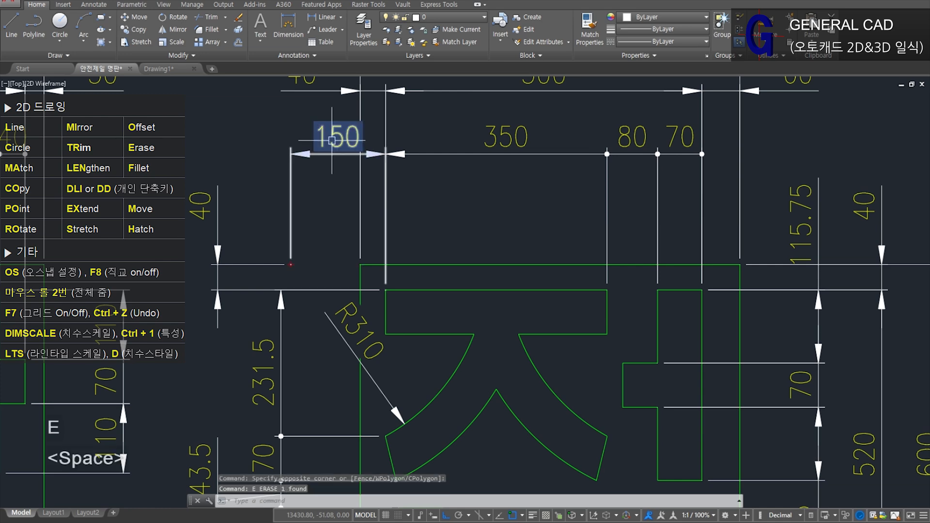
pyautogui.moveTo(367, 171); pyautogui.dragTo(375, 180, button='middle')
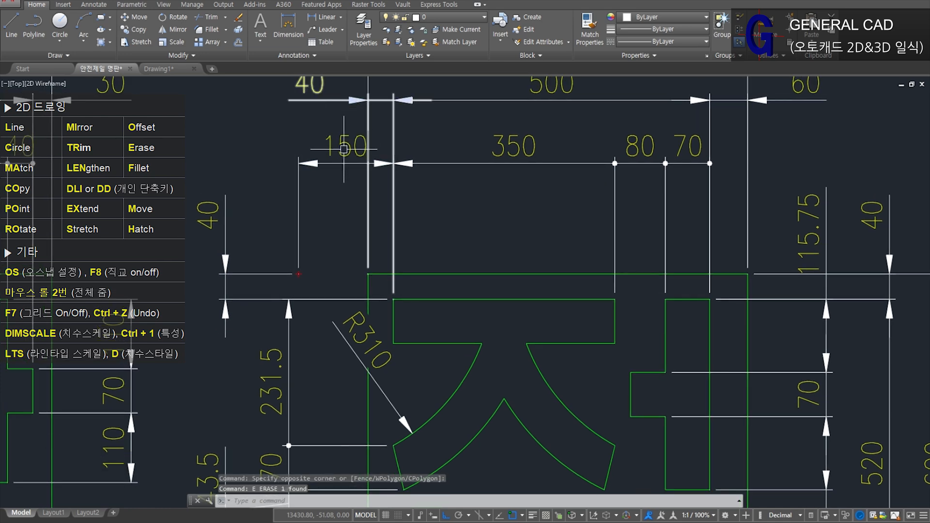
# Step: In Drawing1, offset the second plate's left edge 110 outward to the left
pyautogui.hotkey('ctrl', 'Tab')
pyautogui.write('o')
pyautogui.press('space')
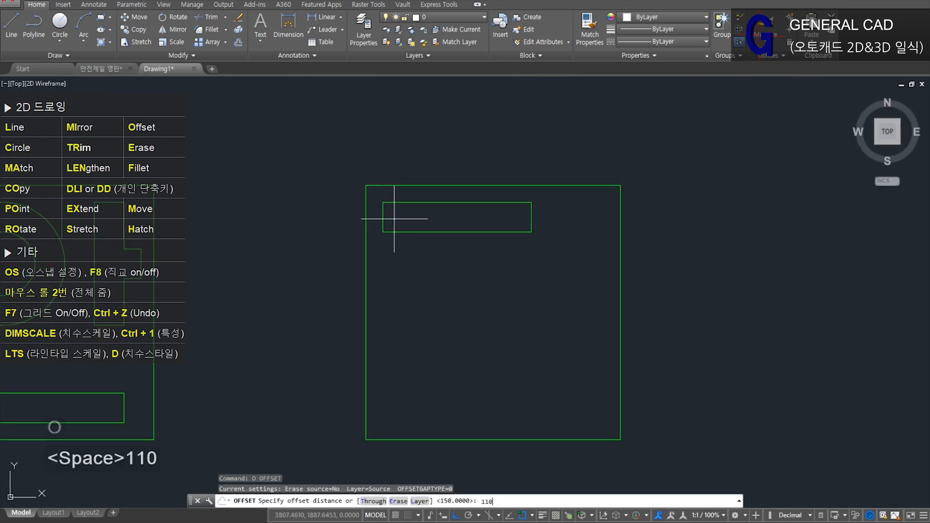
pyautogui.press('Return')
pyautogui.click(366, 196)
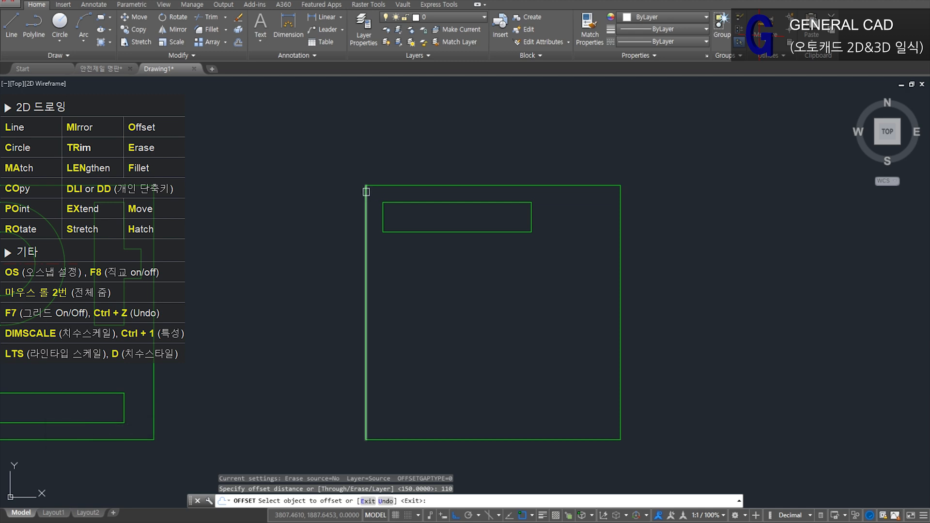
pyautogui.click(309, 189)
pyautogui.press('space')
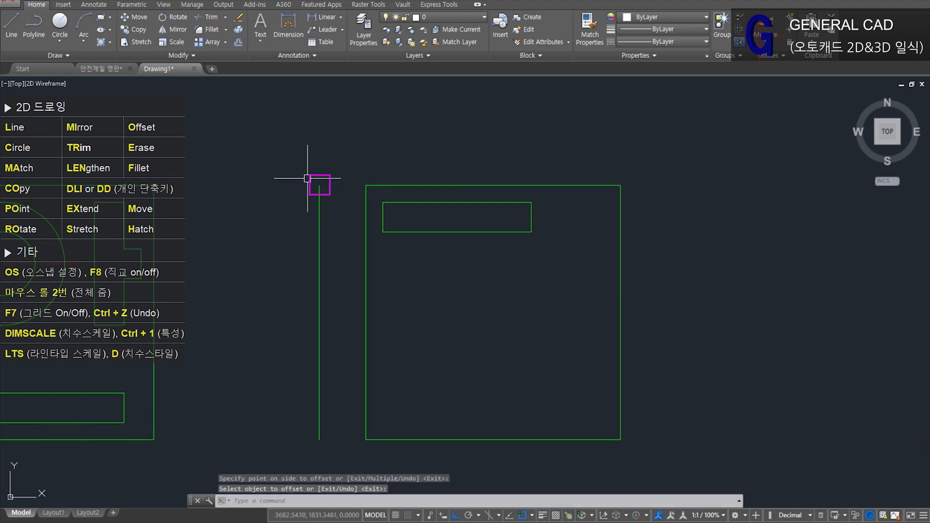
# Step: Place a point at the upper end of the offset vertical line left of the second plate
pyautogui.click(310, 176)
pyautogui.moveTo(366, 258)
pyautogui.mouseDown(button='middle')
pyautogui.moveTo(456, 262)
pyautogui.moveTo(449, 254)
pyautogui.mouseUp(button='middle')
pyautogui.write('PO')
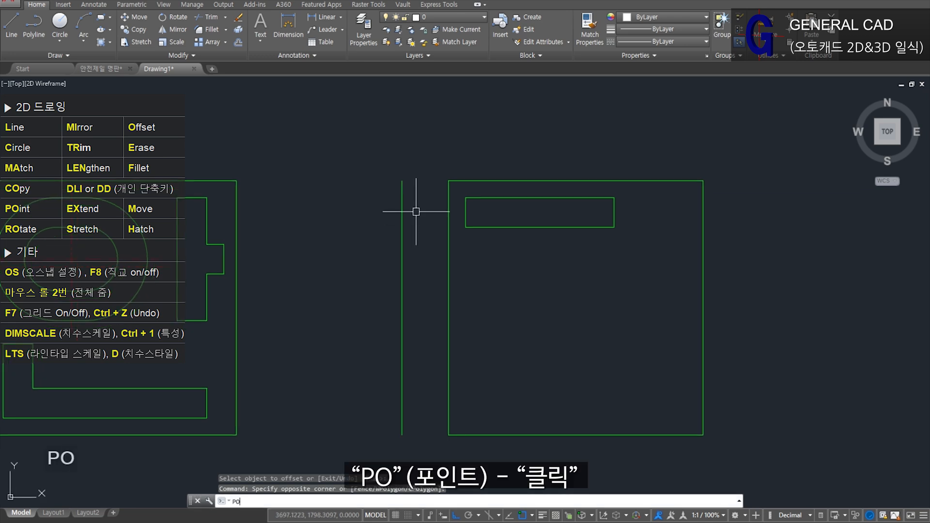
pyautogui.press('space')
pyautogui.click(403, 180)
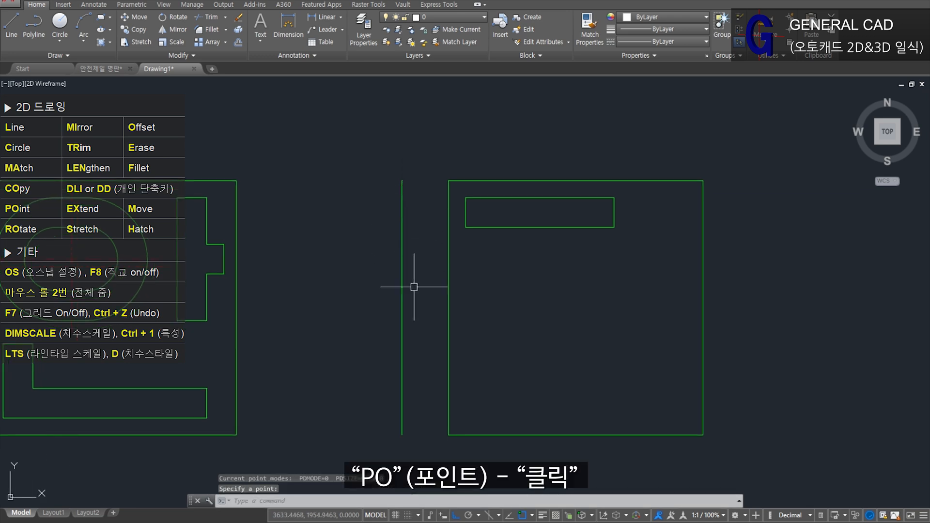
# Step: Erase the offset vertical line between the two plates
pyautogui.click(420, 312)
pyautogui.click(370, 280)
pyautogui.write('E')
pyautogui.press('space')
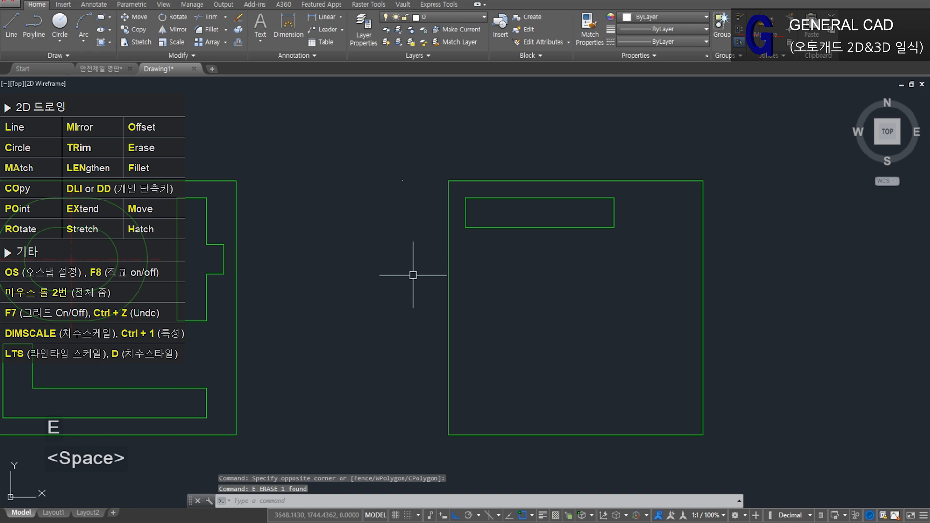
# Step: Draw a circle of radius 310 centred on the point placed outside the second plate
pyautogui.write('C')
pyautogui.press('space')
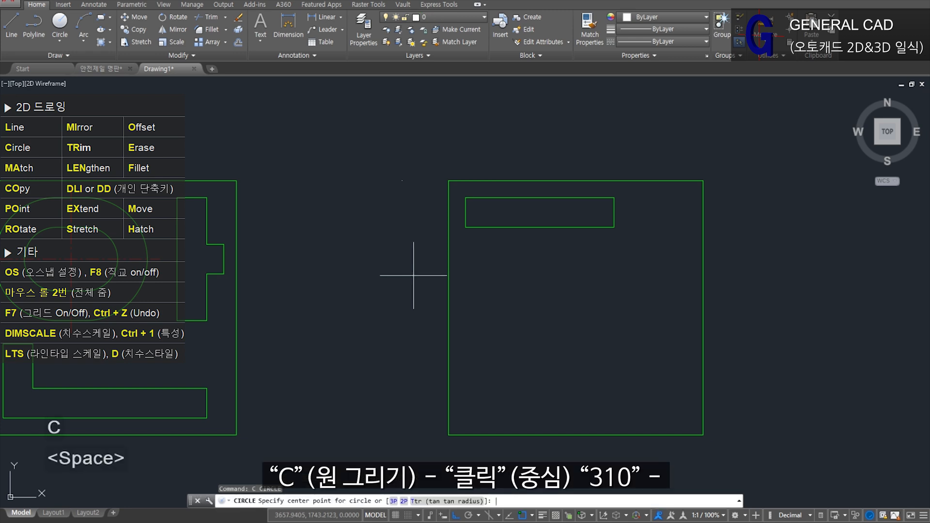
pyautogui.click(402, 181)
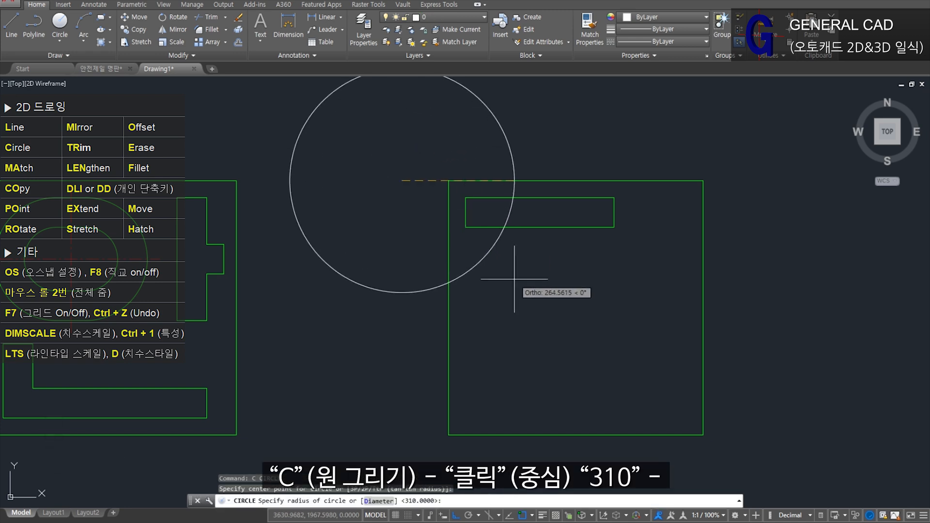
pyautogui.write('310')
pyautogui.press('Return')
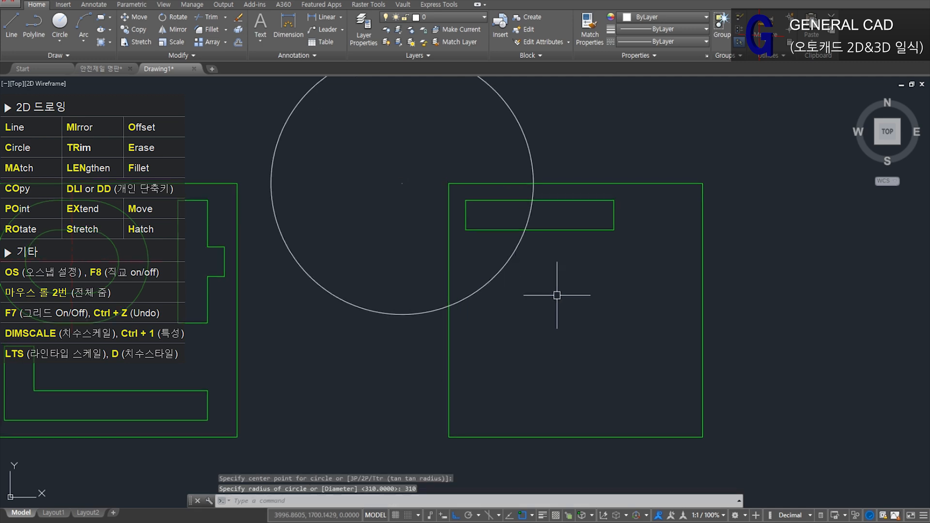
# Step: Offset the 310-radius circle 70 outward
pyautogui.write('O')
pyautogui.press('space')
pyautogui.write('70')
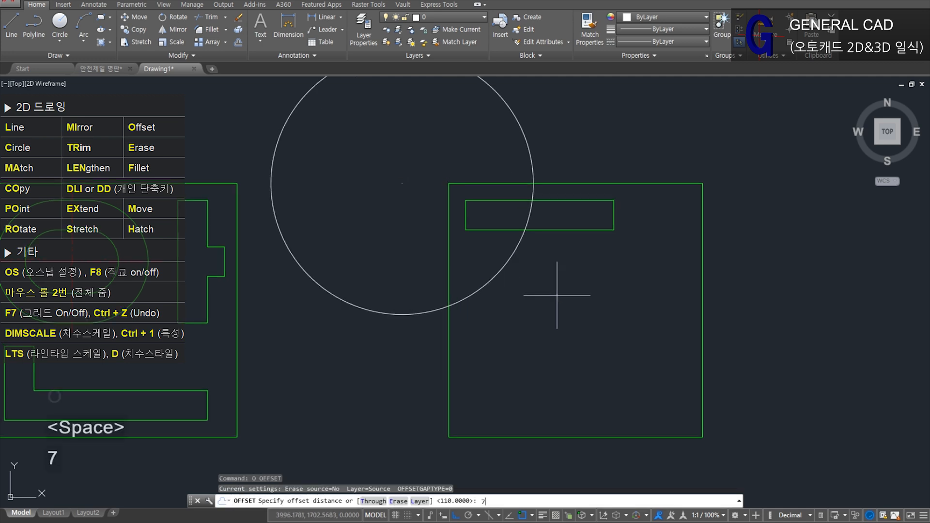
pyautogui.press('Return')
pyautogui.click(506, 272)
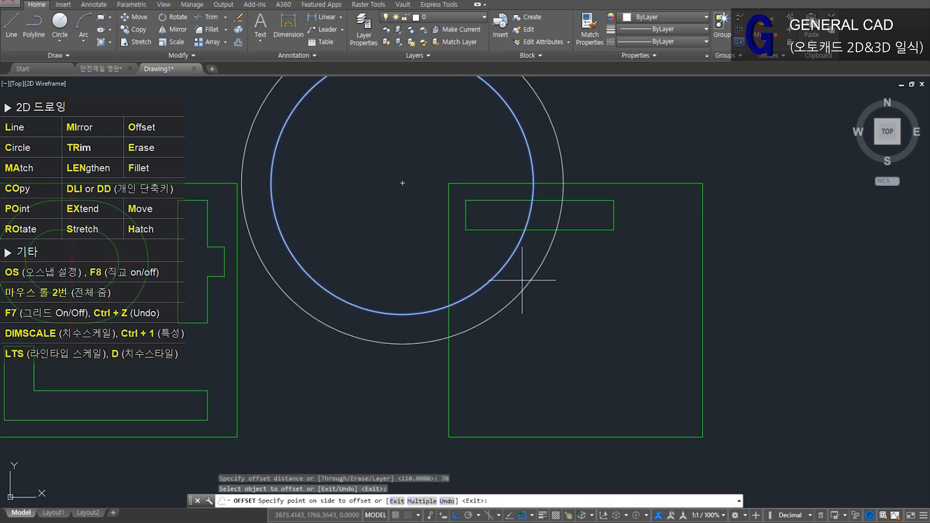
pyautogui.click(566, 309)
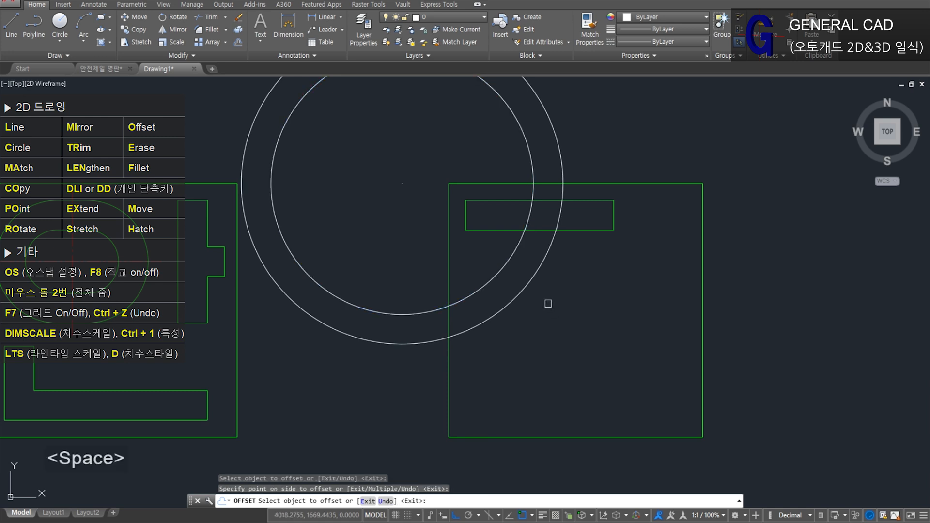
pyautogui.press('space')
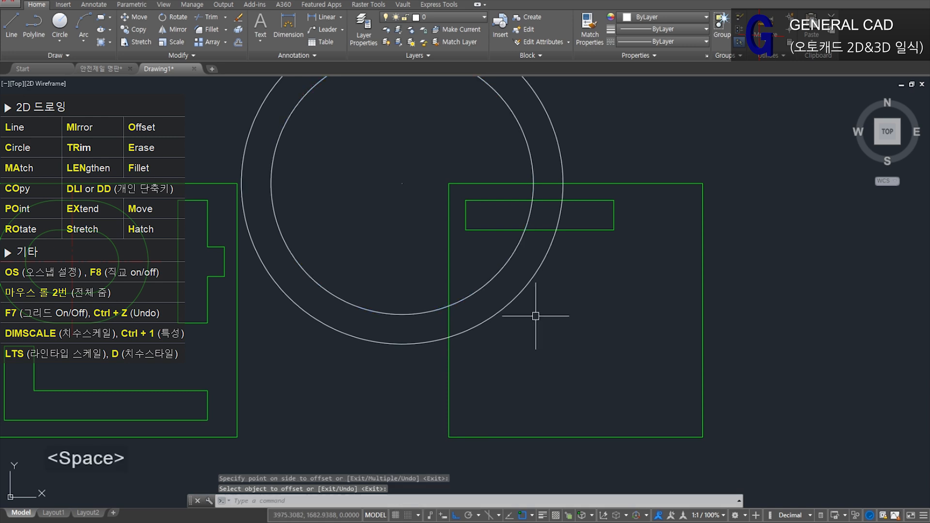
# Step: Check the ㅈ height in the 안전제일 명판 drawing, and in Drawing1 offset the ㅈ bar's upper edge 231.5 downward
pyautogui.click(112, 71)
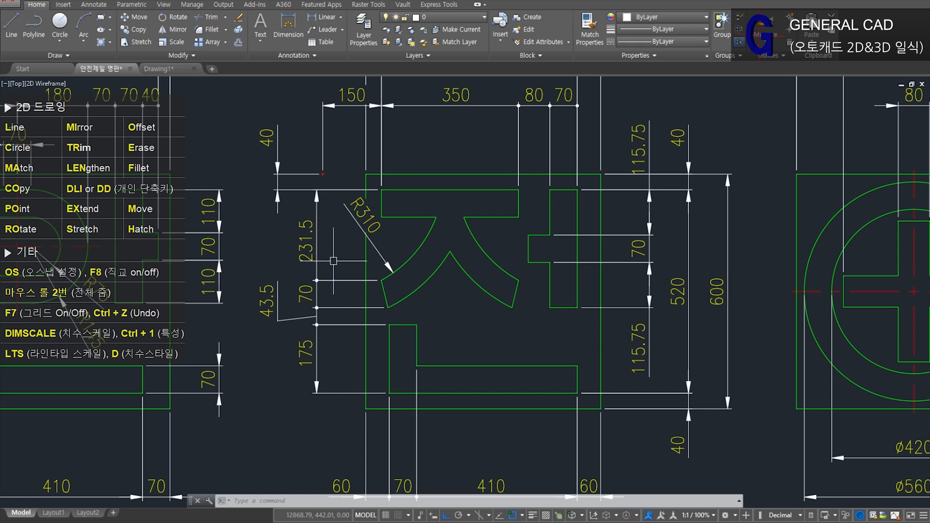
pyautogui.hotkey('ctrl', 'Tab')
pyautogui.write('O')
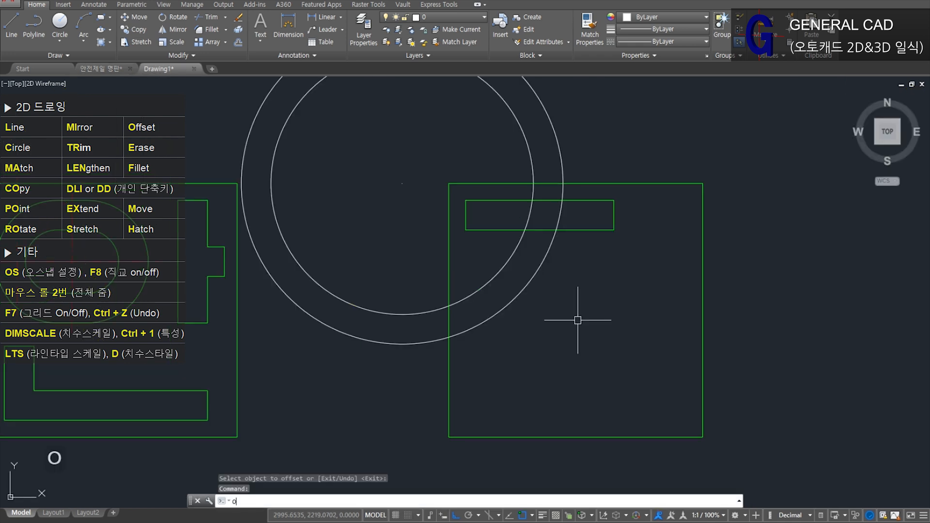
pyautogui.press('space')
pyautogui.write('231.5')
pyautogui.press('Return')
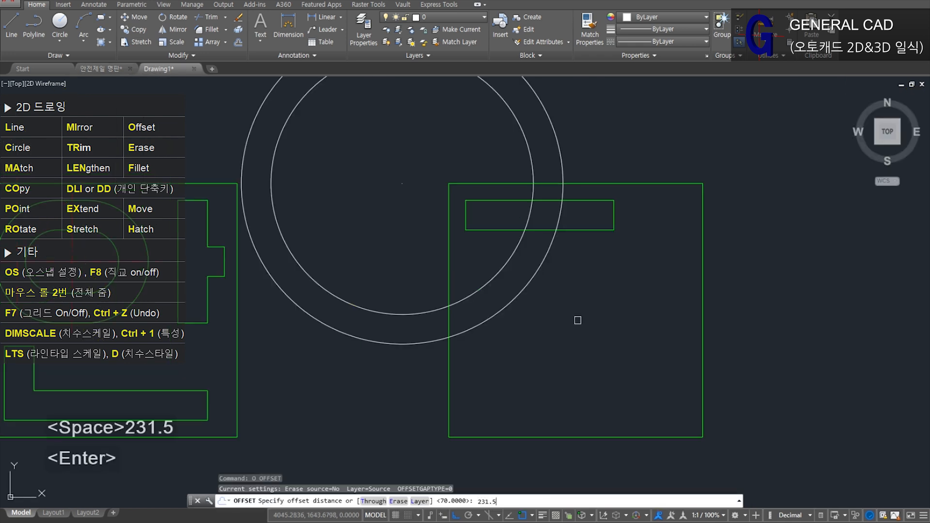
pyautogui.click(488, 201)
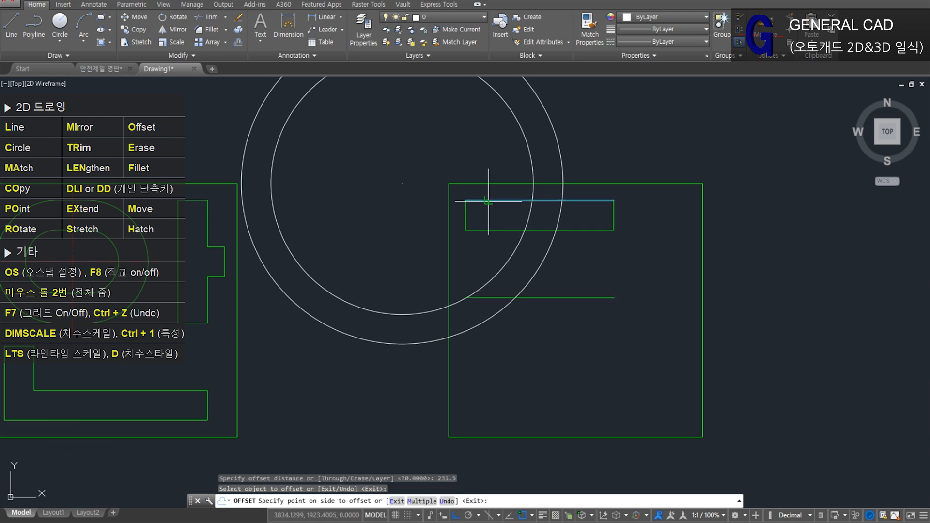
pyautogui.click(554, 323)
pyautogui.press('space')
# Step: Offset the horizontal line below the ㅈ bar 70 downward
pyautogui.press('space')
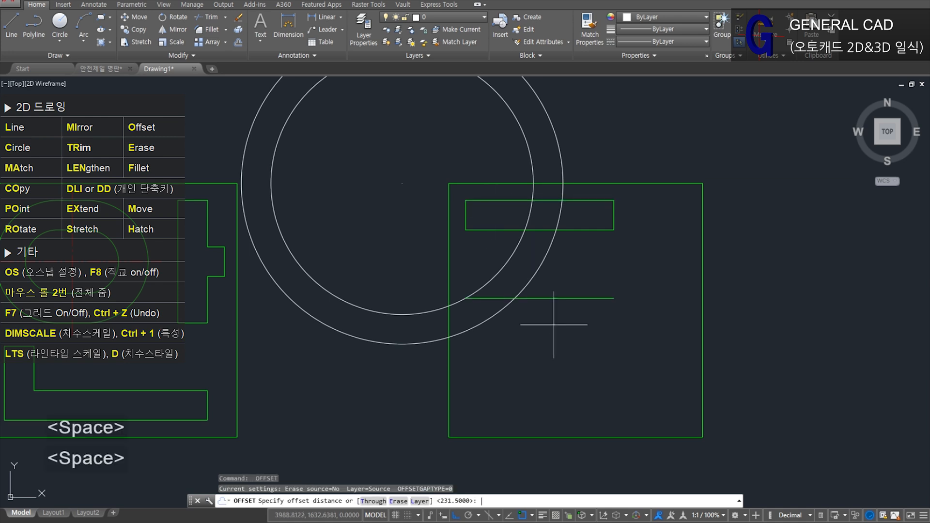
pyautogui.write('70')
pyautogui.press('Return')
pyautogui.click(550, 299)
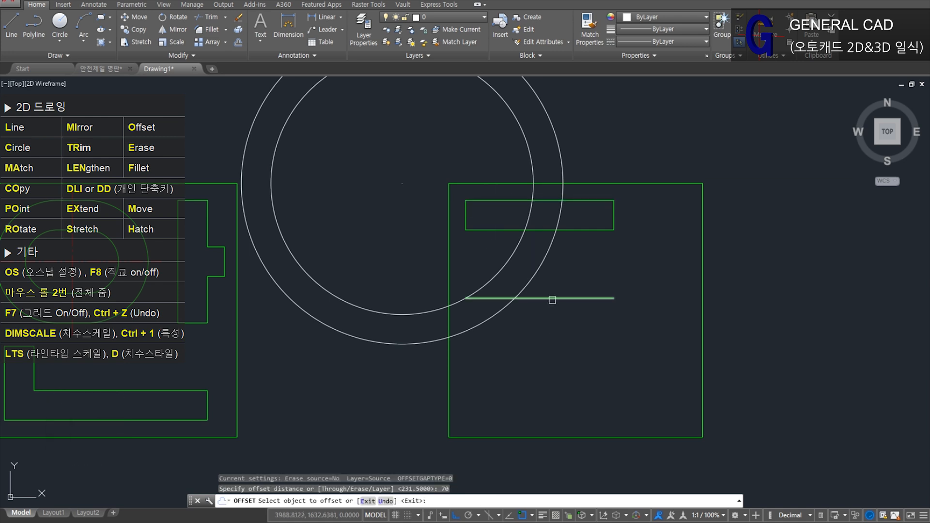
pyautogui.click(548, 357)
pyautogui.press('space')
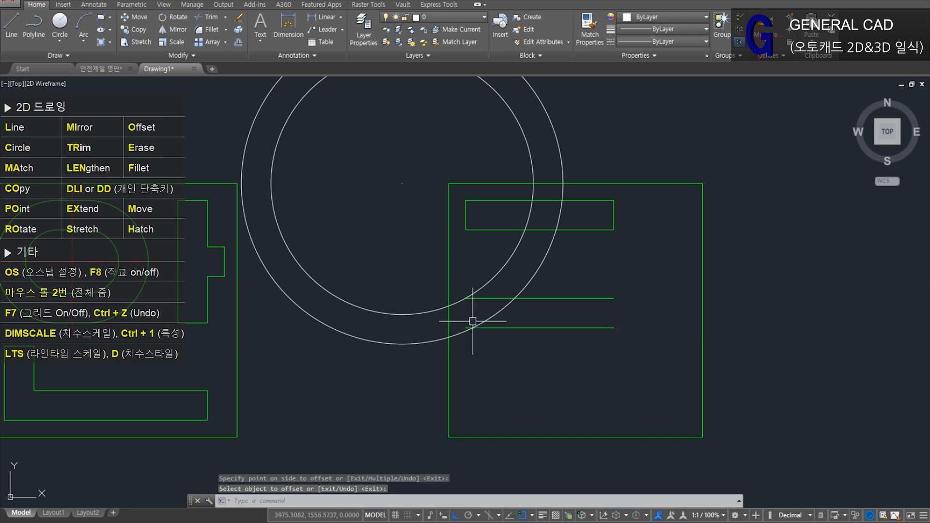
# Step: Extend the upper horizontal construction line to the inner circle
pyautogui.scroll(5, 511, 330)
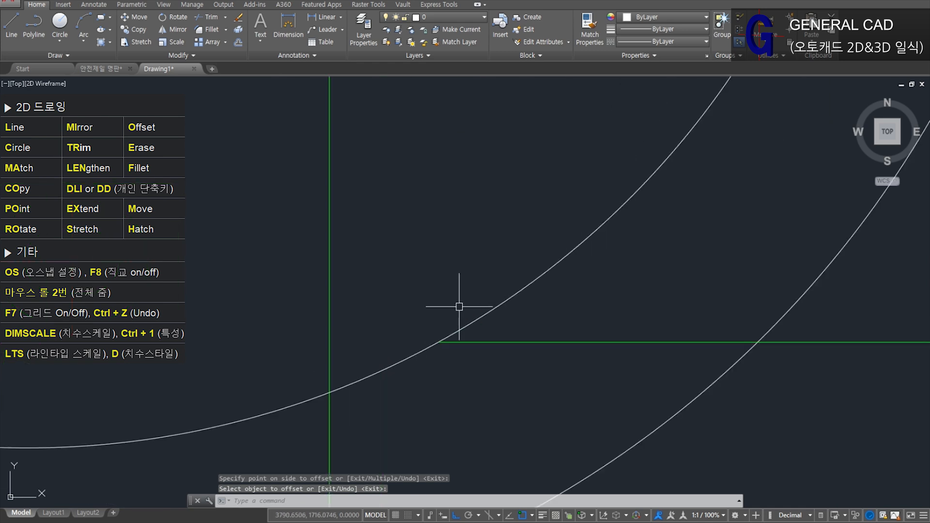
pyautogui.scroll(-1, 453, 315)
pyautogui.write('EX')
pyautogui.press('space')
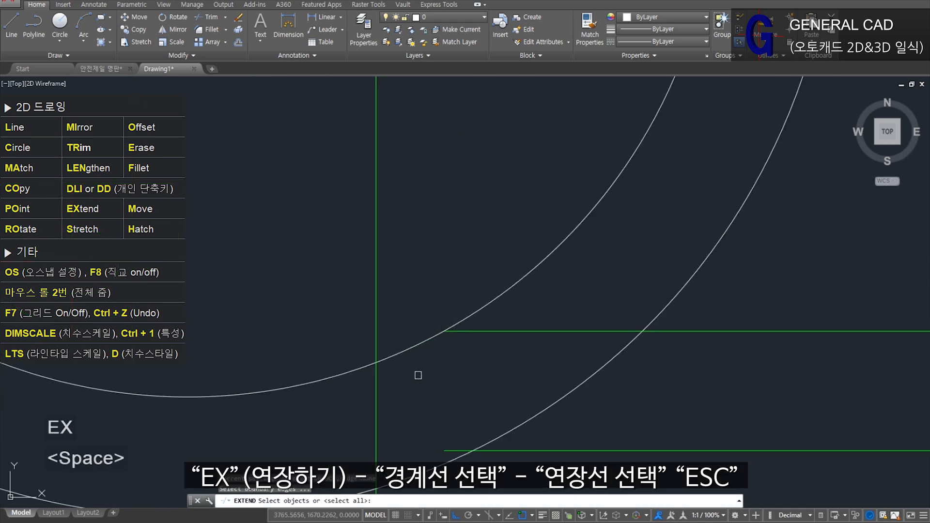
pyautogui.click(412, 346)
pyautogui.press('space')
pyautogui.click(476, 330)
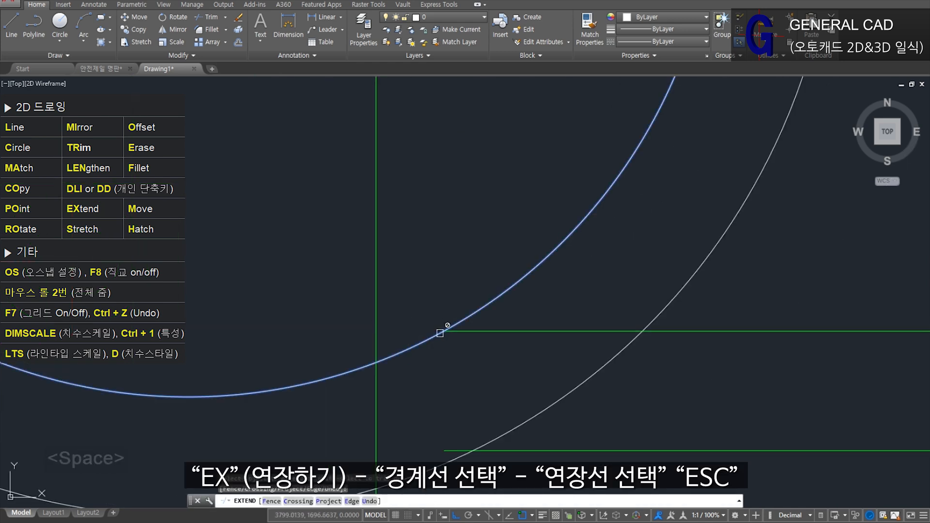
pyautogui.scroll(4, 461, 313)
pyautogui.press('Escape')
pyautogui.press('Escape')
pyautogui.scroll(-4, 419, 287)
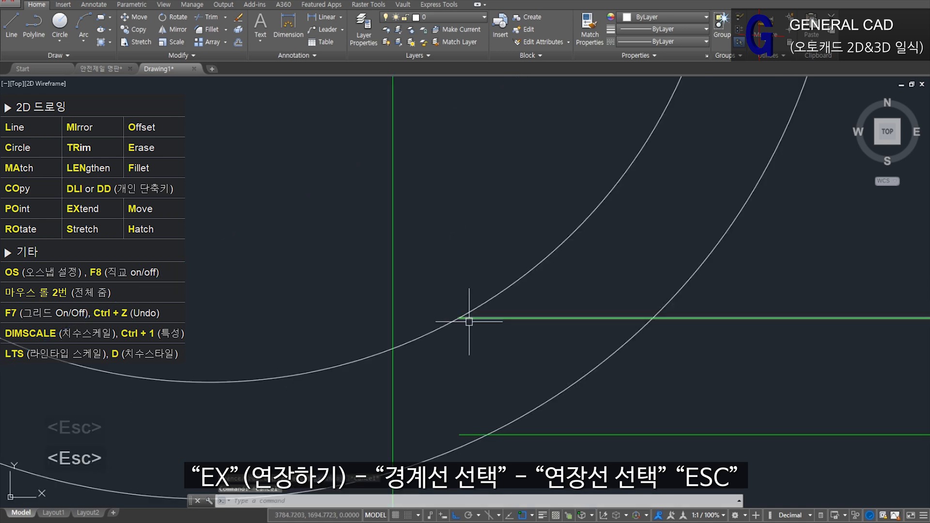
# Step: Trim the inner circle to the arc between the ㅈ bar's lower edge and the upper construction line
pyautogui.scroll(-2, 505, 326)
pyautogui.write('TR')
pyautogui.press('space')
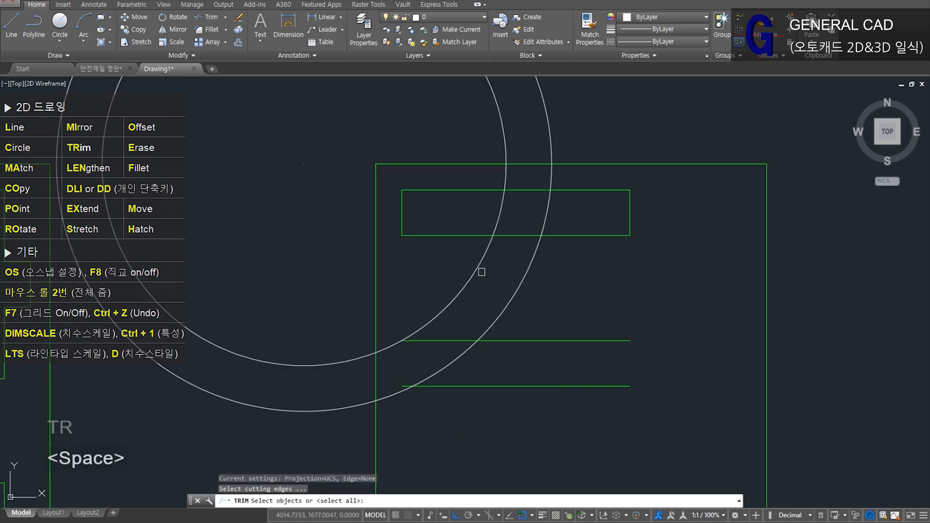
pyautogui.click(452, 235)
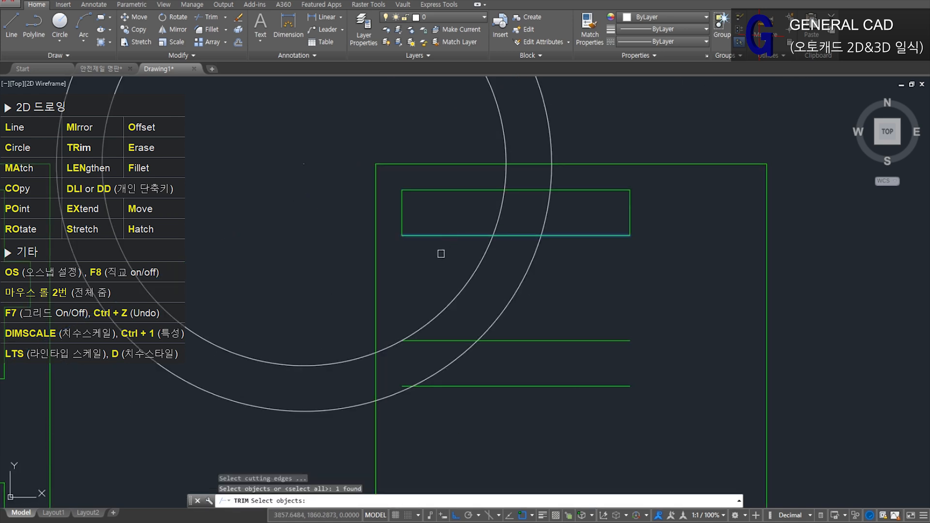
pyautogui.click(436, 340)
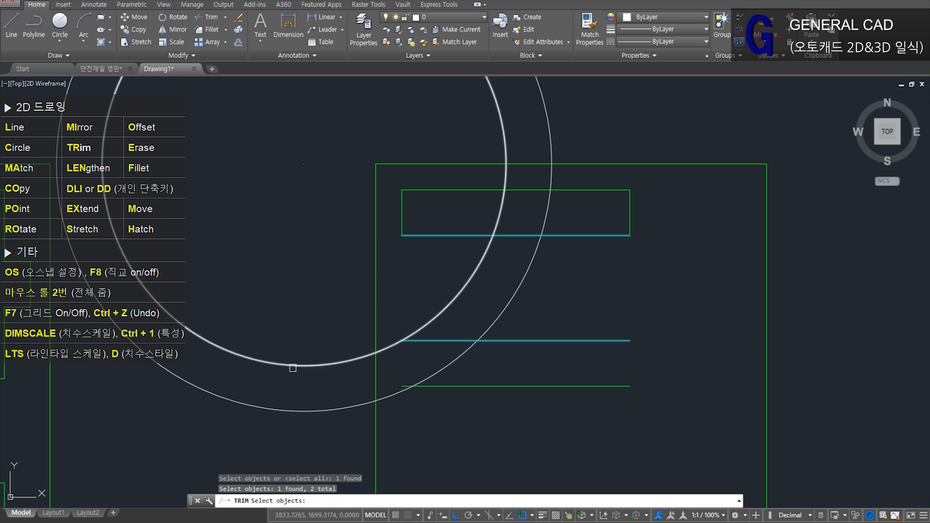
pyautogui.press('space')
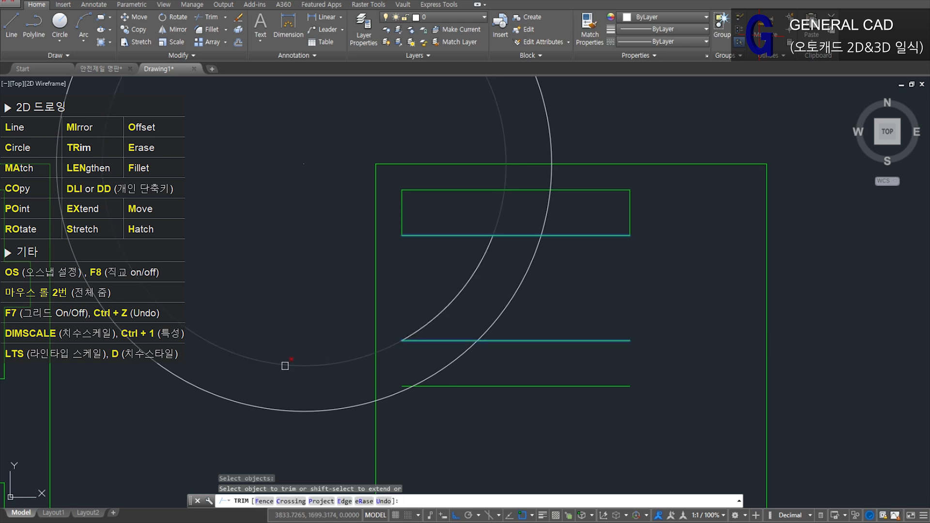
pyautogui.click(285, 366)
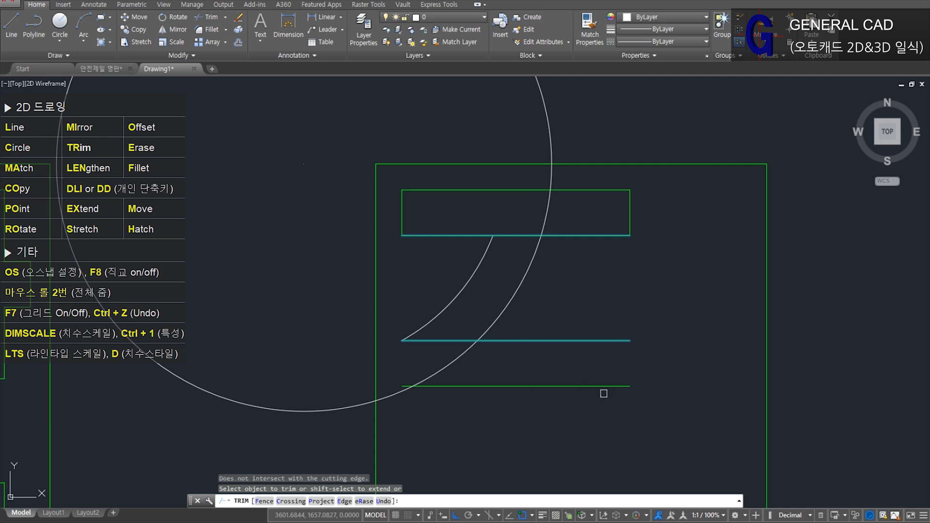
pyautogui.press('space')
# Step: Trim the outer circle to the arc between the ㅈ bar's lower edge and the lower construction line
pyautogui.press('space')
pyautogui.click(583, 236)
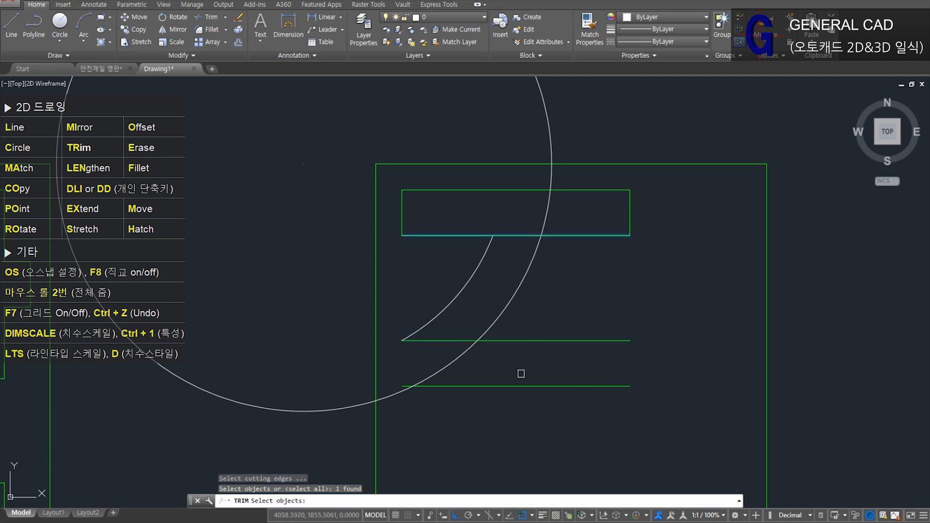
pyautogui.click(491, 387)
pyautogui.press('space')
pyautogui.click(313, 424)
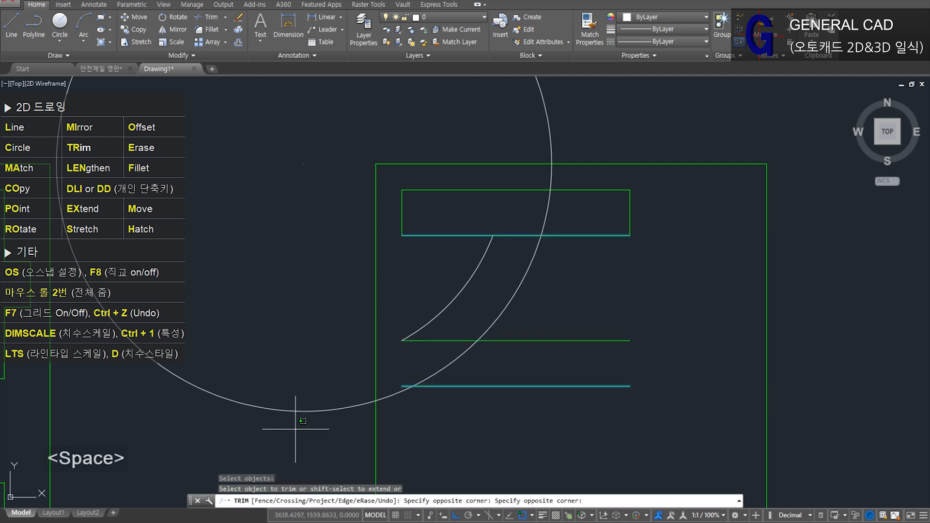
pyautogui.click(257, 395)
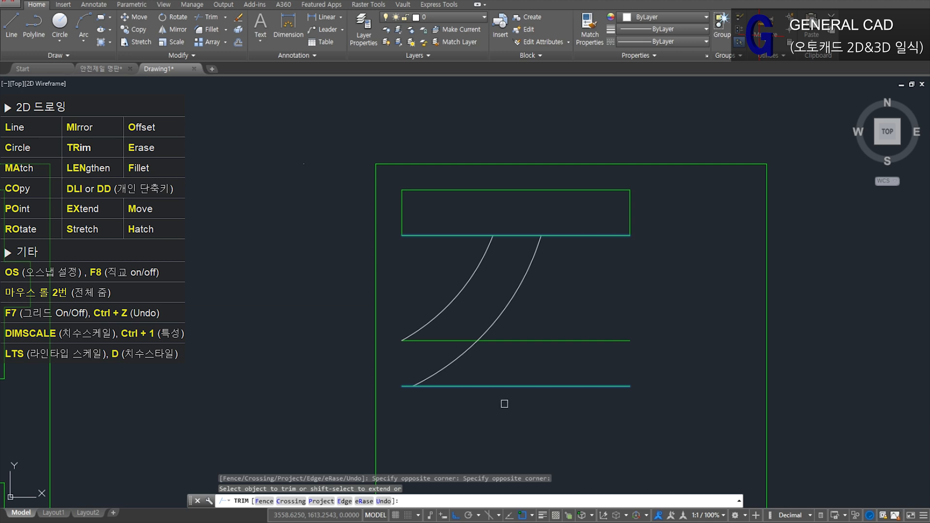
pyautogui.press('space')
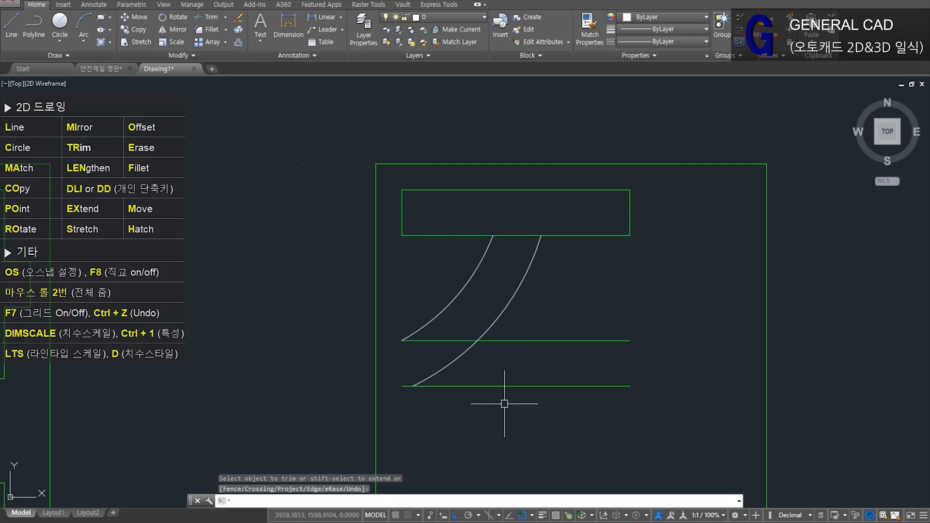
# Step: Draw a line joining the lower ends of the two arcs to close the ㅈ stroke
pyautogui.write('L')
pyautogui.press('space')
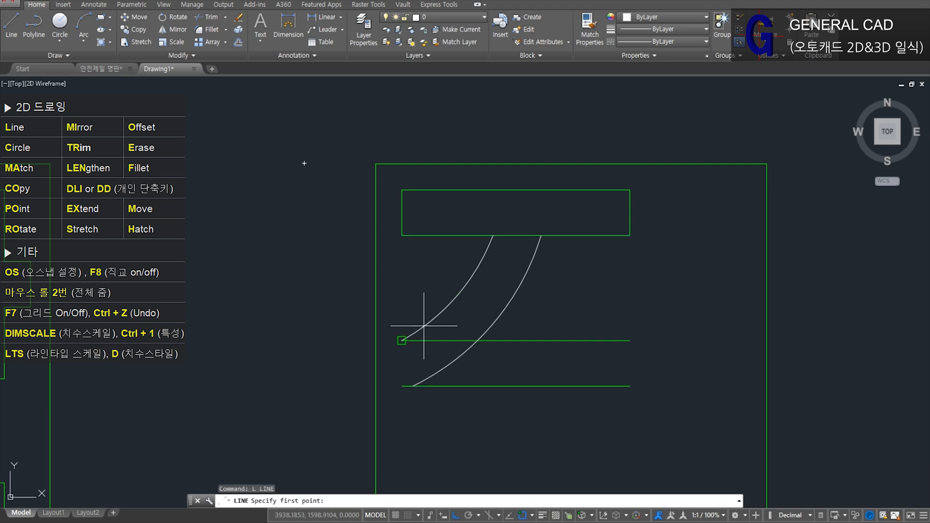
pyautogui.click(424, 325)
pyautogui.scroll(5, 427, 320)
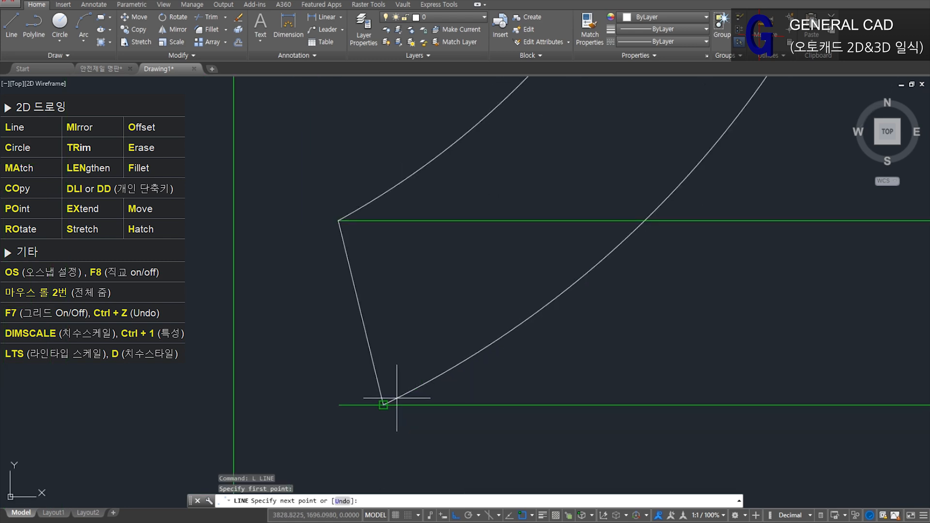
pyautogui.click(383, 405)
pyautogui.press('space')
pyautogui.scroll(-4, 463, 356)
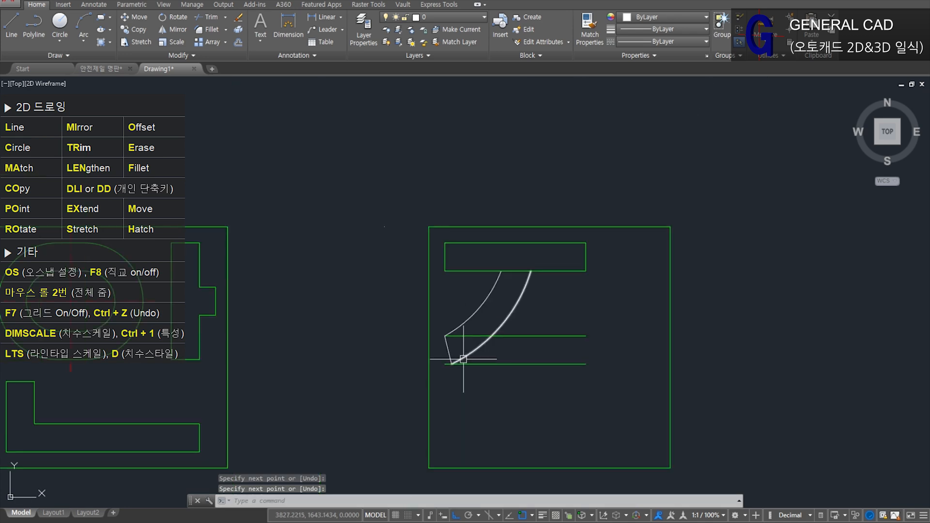
# Step: Erase the two horizontal construction lines below the ㅈ bar
pyautogui.scroll(4, 553, 372)
pyautogui.click(625, 408)
pyautogui.click(579, 325)
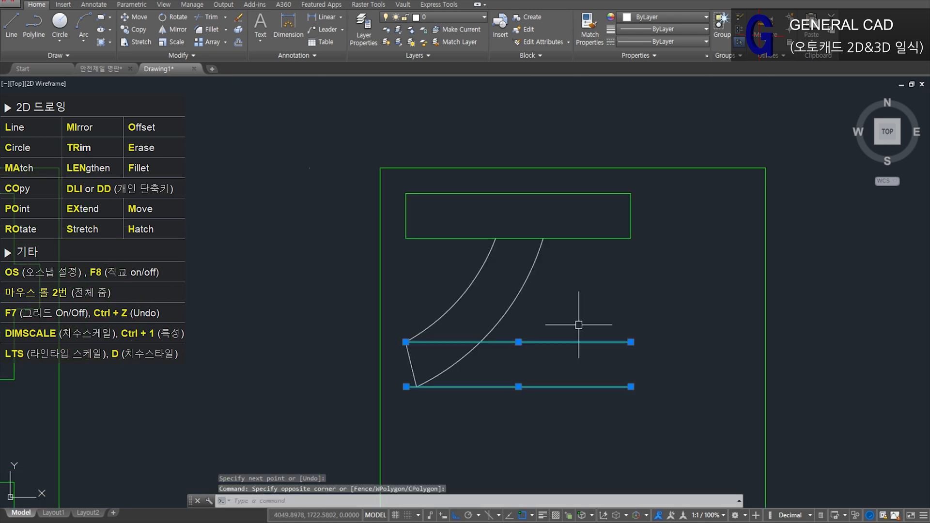
pyautogui.write('e')
pyautogui.press('space')
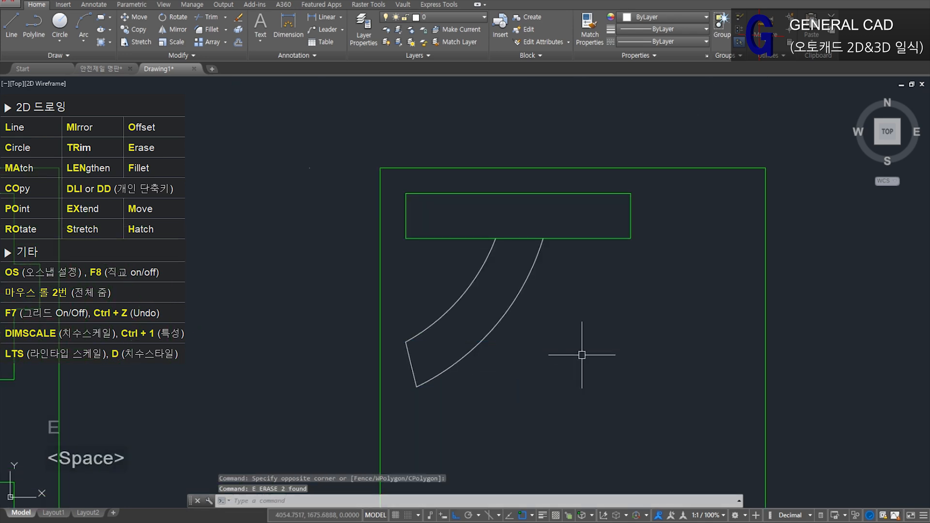
# Step: Mirror the two arcs and their closing line about the vertical axis through the ㅈ bar's midpoint, keeping the originals
pyautogui.click(525, 401)
pyautogui.click(403, 316)
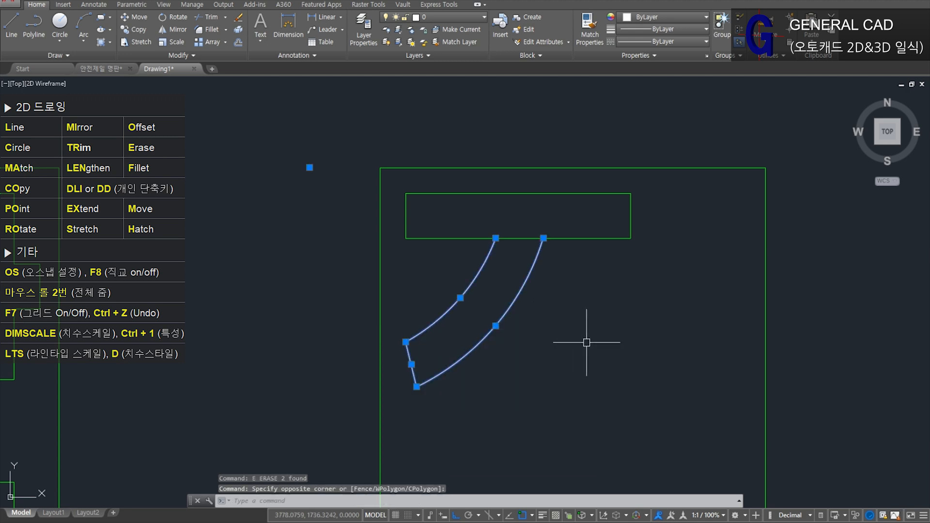
pyautogui.write('mi')
pyautogui.press('space')
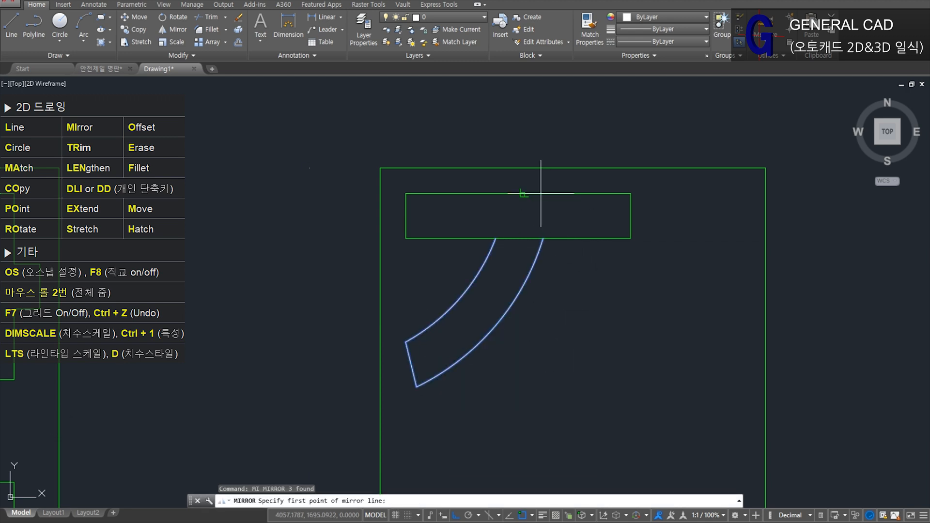
pyautogui.click(518, 194)
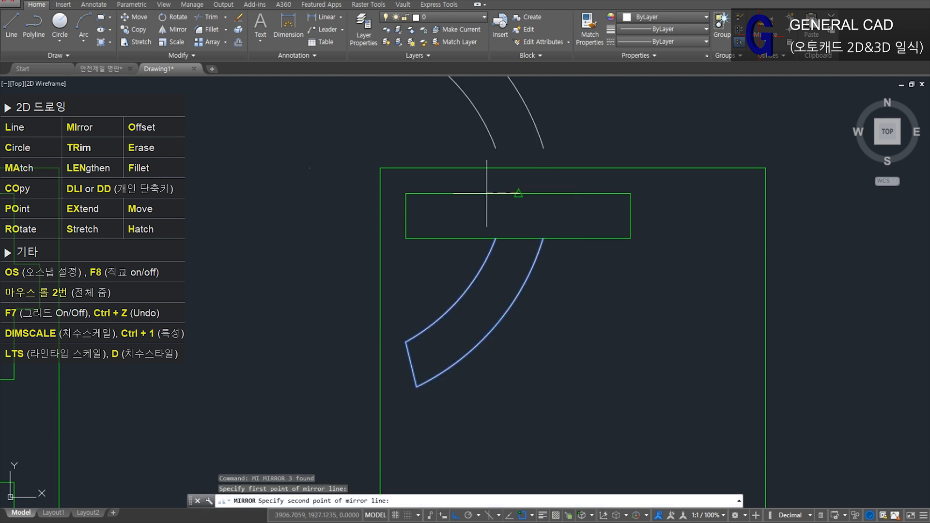
pyautogui.click(519, 389)
pyautogui.press('space')
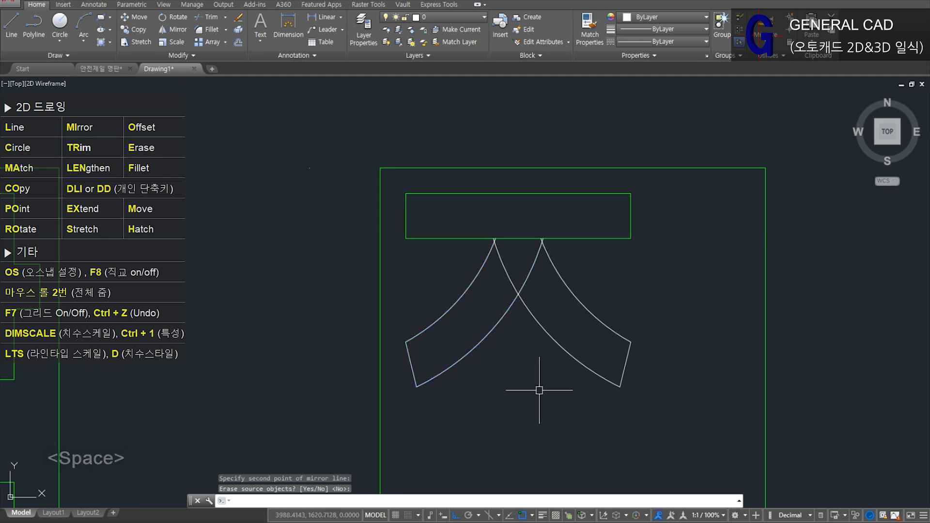
# Step: Trim the mirrored outer arc's portion above its crossing with the original outer arc, using the original as cutting edge
pyautogui.scroll(2, 539, 390)
pyautogui.write('tr')
pyautogui.press('space')
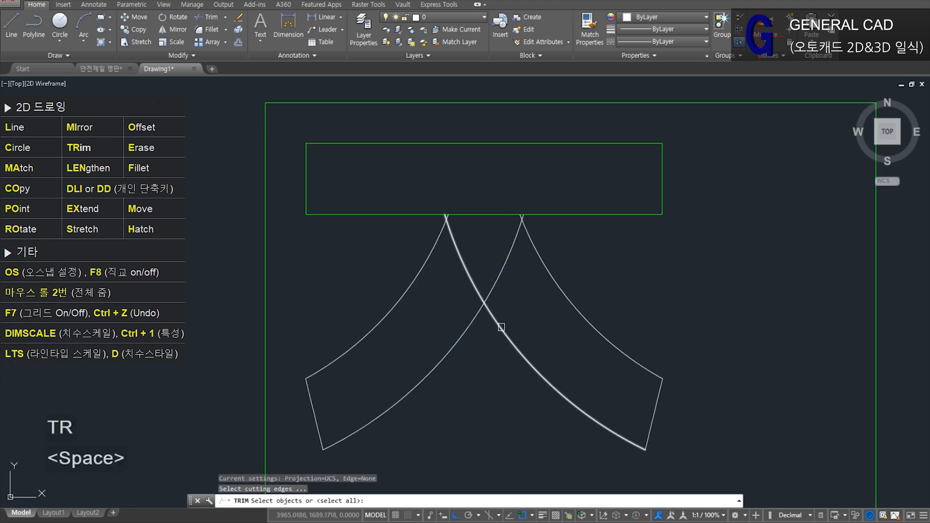
pyautogui.click(499, 276)
pyautogui.press('space')
pyautogui.click(473, 271)
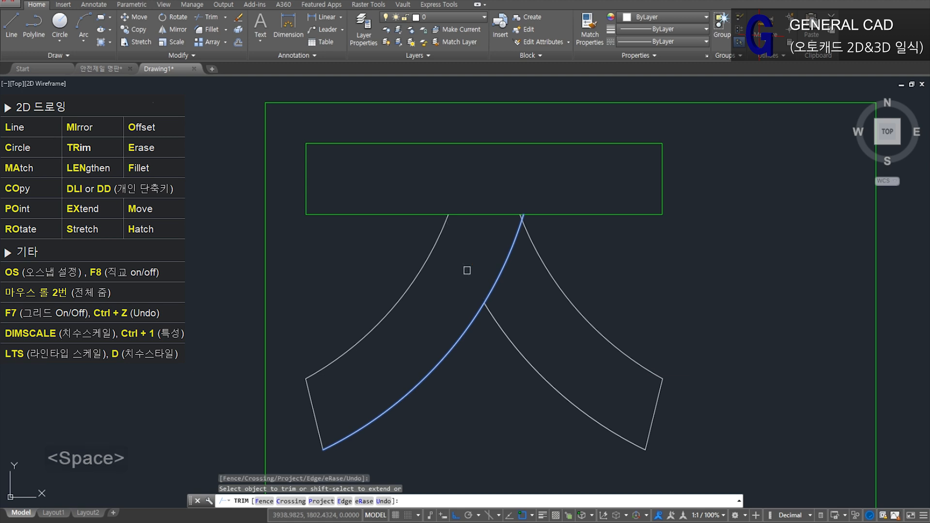
pyautogui.press('space')
# Step: Trim the original outer arc's portion above the crossing, using the remaining mirrored outer arc as cutting edge
pyautogui.press('space')
pyautogui.click(502, 324)
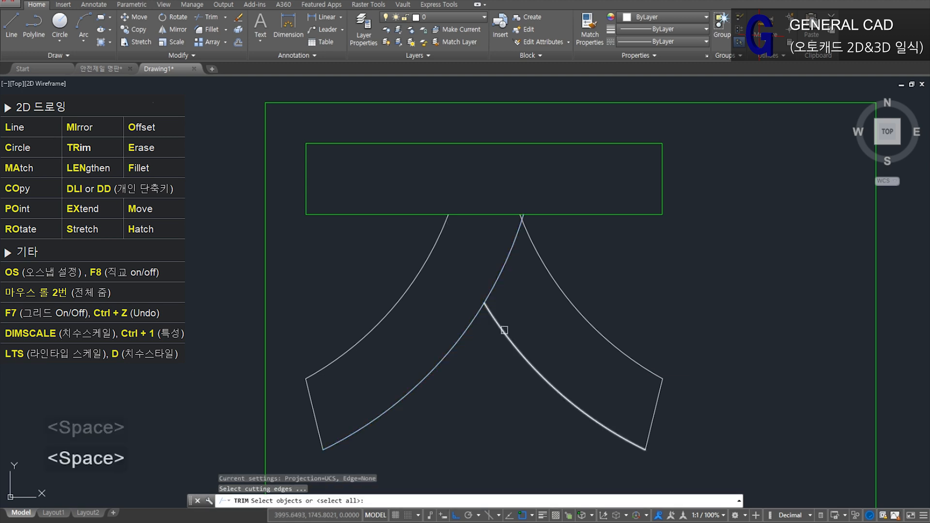
pyautogui.press('space')
pyautogui.click(502, 266)
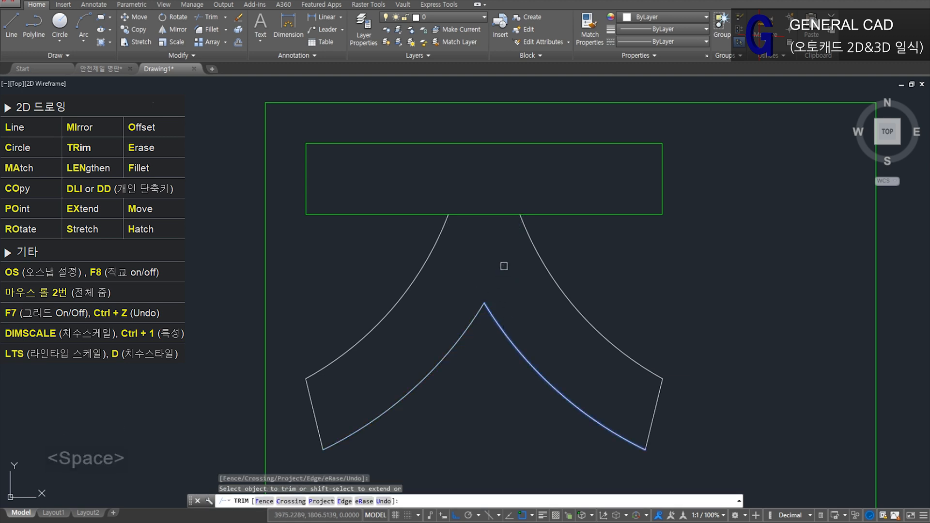
pyautogui.press('space')
# Step: Start another Trim operation on the ㅈ outline
pyautogui.scroll(-2, 305, 141)
pyautogui.write('tr')
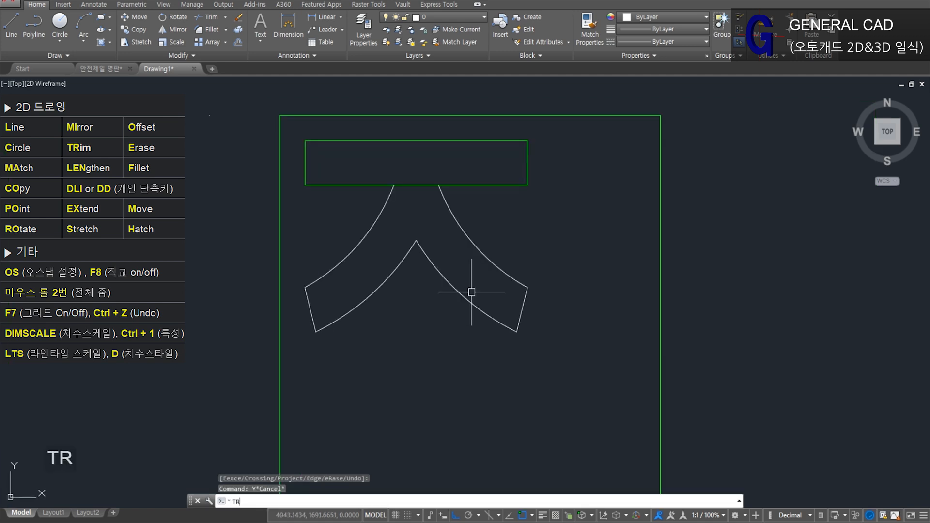
# Step: Trim the lower edge of the top rectangle between the two upper arcs, using those arcs as cutting edges
pyautogui.press('space')
pyautogui.click(487, 222)
pyautogui.click(378, 194)
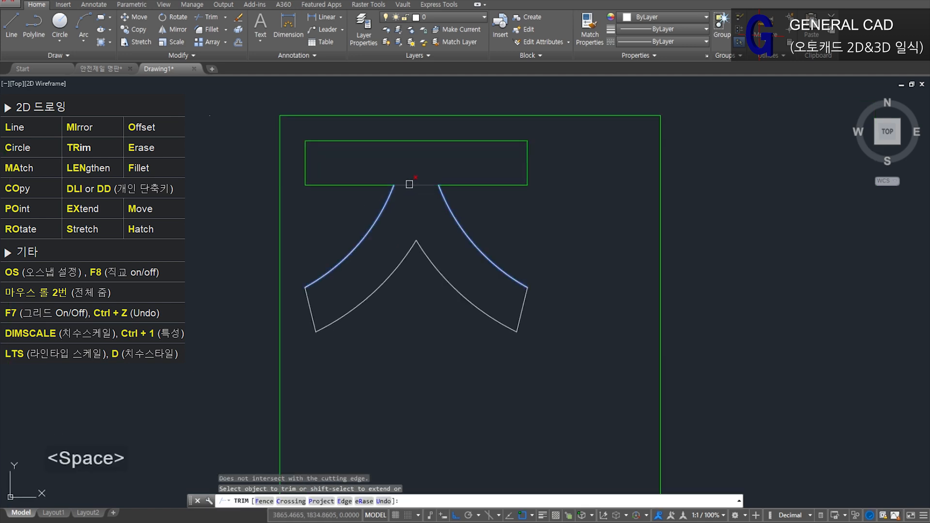
pyautogui.press('space')
# Step: Match the white arcs and end lines of the two legs to the properties of the green rectangle
pyautogui.write('ma')
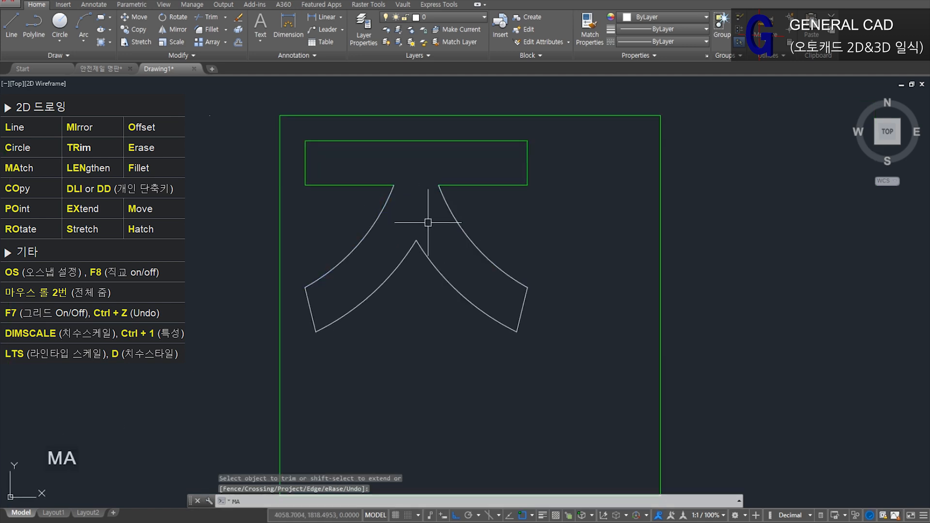
pyautogui.press('space')
pyautogui.click(373, 185)
pyautogui.click(261, 161)
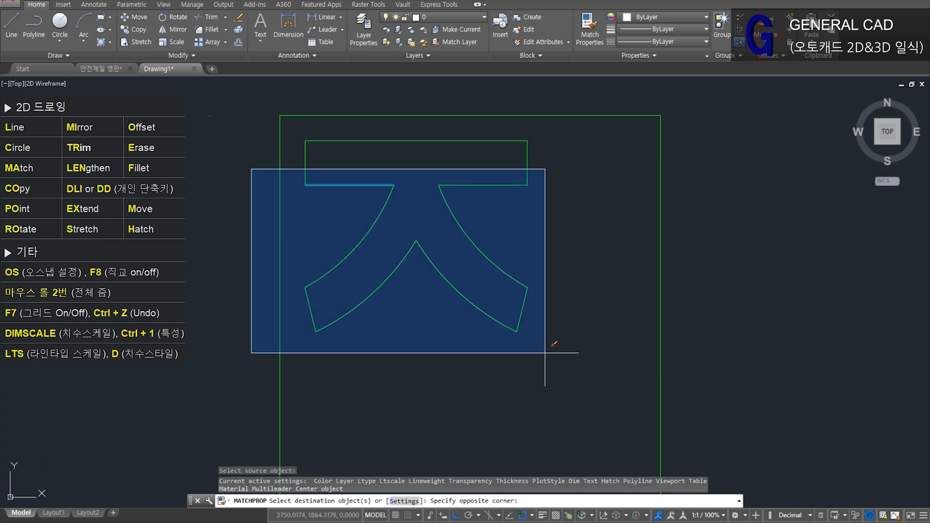
pyautogui.click(584, 394)
pyautogui.press('space')
pyautogui.scroll(-3, 494, 344)
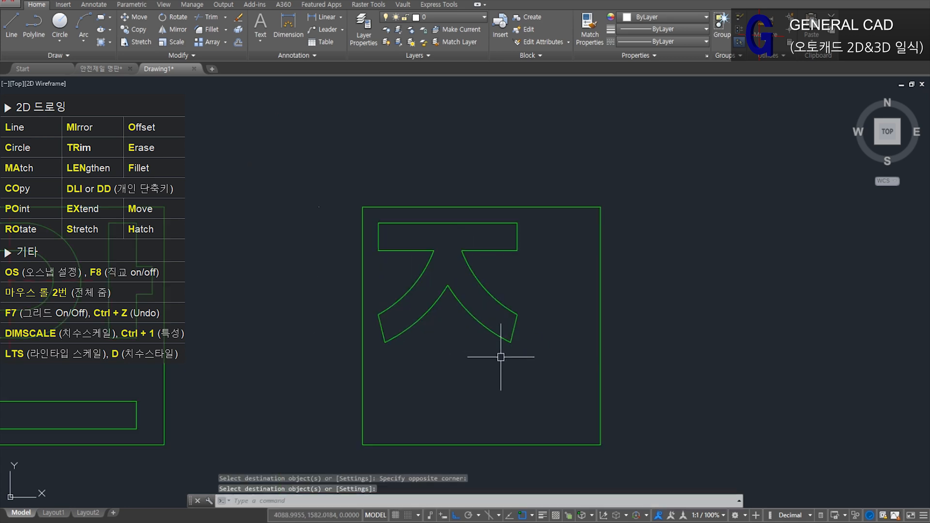
# Step: In the 안전제일 명판 drawing, add a linear dimension for the horizontal gap between the ㅈ top bar and the ㅓ stub
pyautogui.hotkey('ctrl', 'Tab')
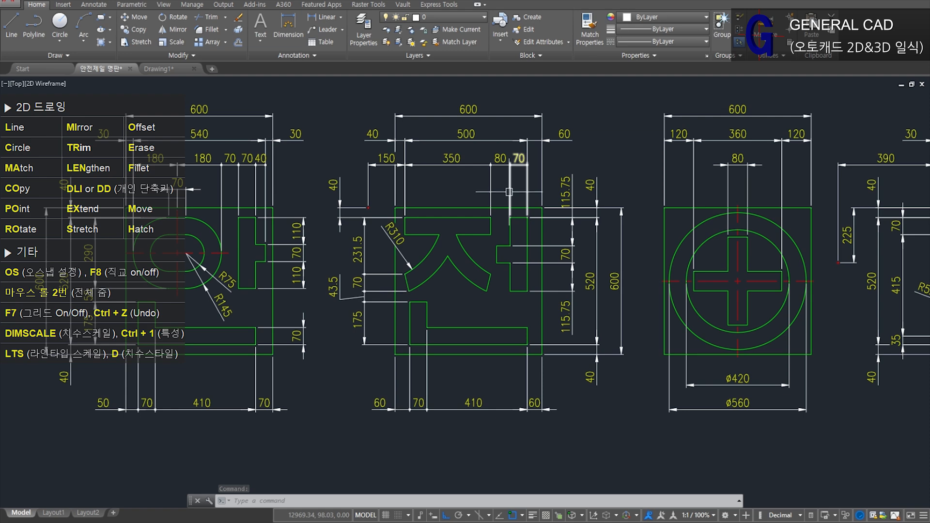
pyautogui.scroll(2, 497, 223)
pyautogui.write('D')
pyautogui.press('space')
pyautogui.click(497, 259)
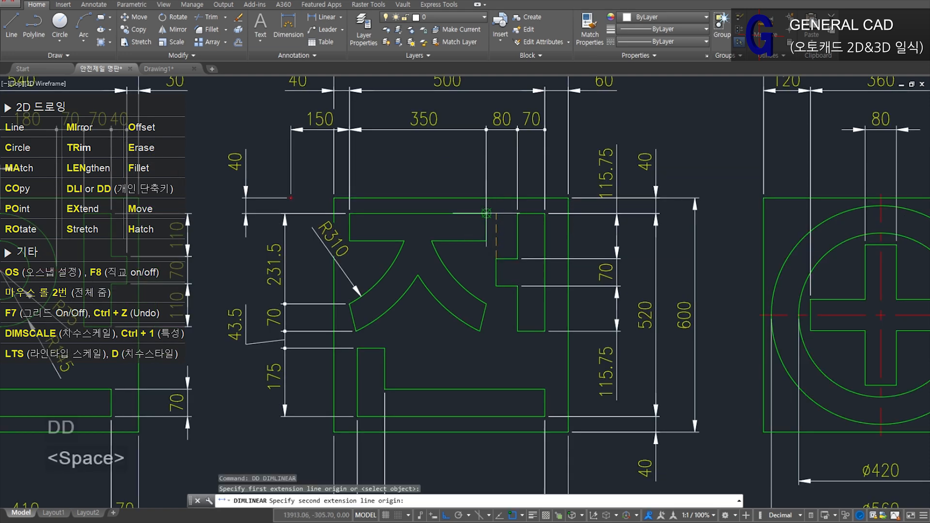
pyautogui.click(487, 213)
pyautogui.click(504, 166)
pyautogui.scroll(-2, 412, 257)
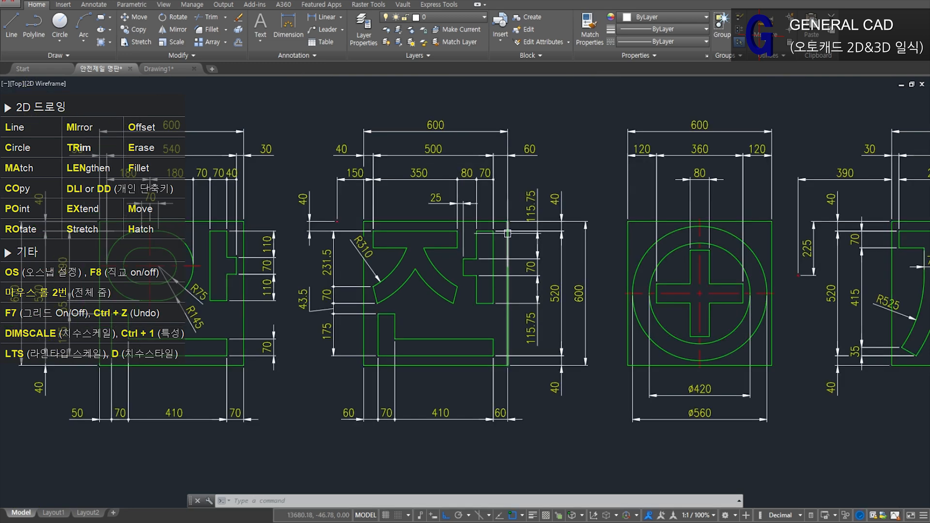
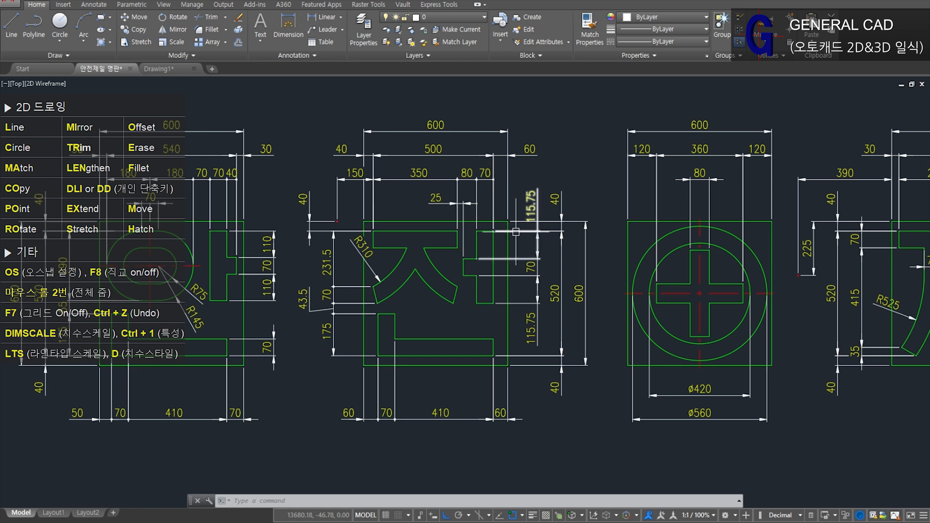
# Step: Switch to Drawing1 and offset the right edge of the outer square 60 inward
pyautogui.click(160, 69)
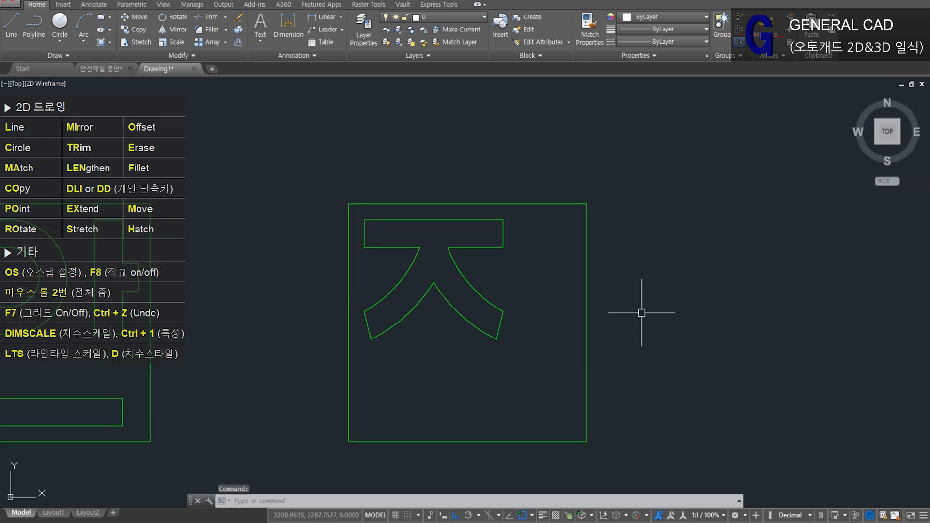
pyautogui.write('o')
pyautogui.press('space')
pyautogui.write('60')
pyautogui.press('Return')
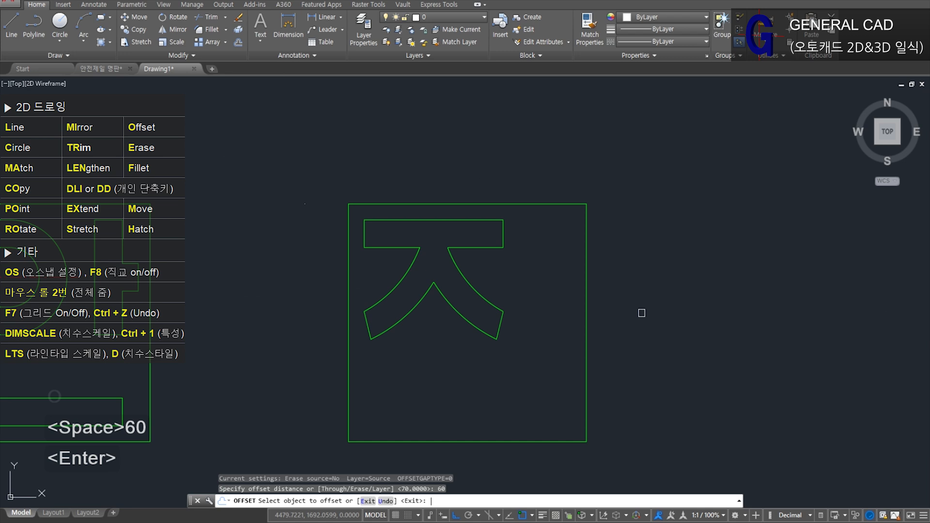
pyautogui.click(588, 293)
pyautogui.click(561, 287)
# Step: Offset the new inner vertical line 70 to the left
pyautogui.press('space')
pyautogui.write('70')
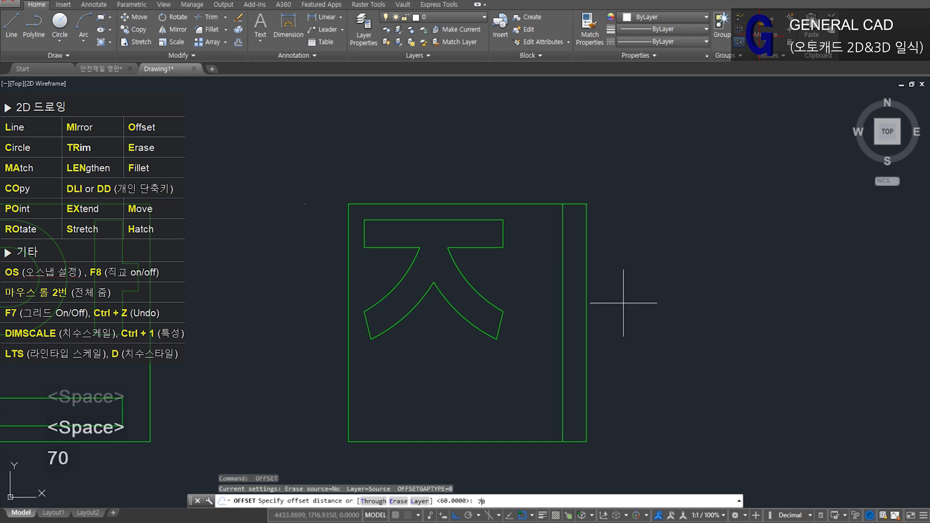
pyautogui.press('Return')
pyautogui.click(561, 288)
pyautogui.click(529, 289)
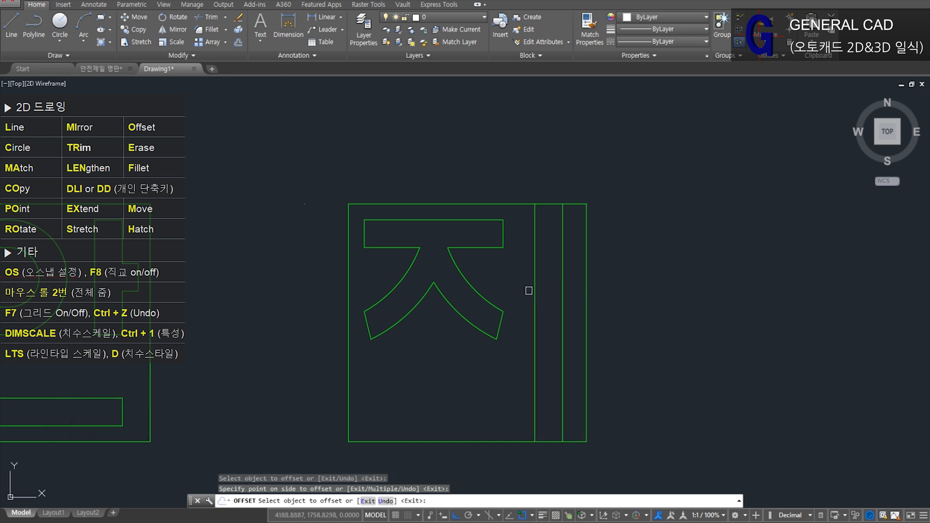
# Step: Offset the leftmost vertical line a further 55 to the left
pyautogui.press('space')
pyautogui.press('space')
pyautogui.write('55')
pyautogui.press('Return')
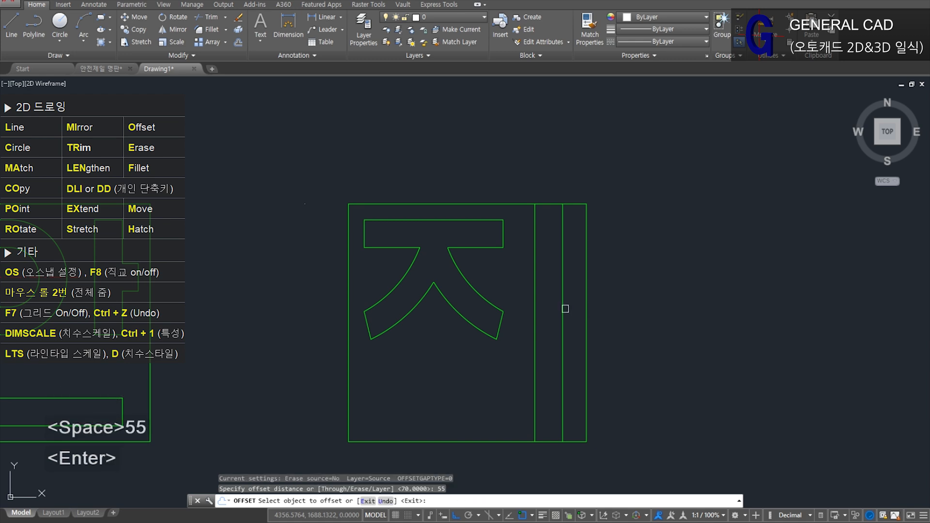
pyautogui.click(535, 291)
pyautogui.click(505, 291)
pyautogui.press('space')
# Step: Check the gap between the ㅈ top bar and the leftmost vertical line with a linear dimension, and erase that dimension
pyautogui.write('DD')
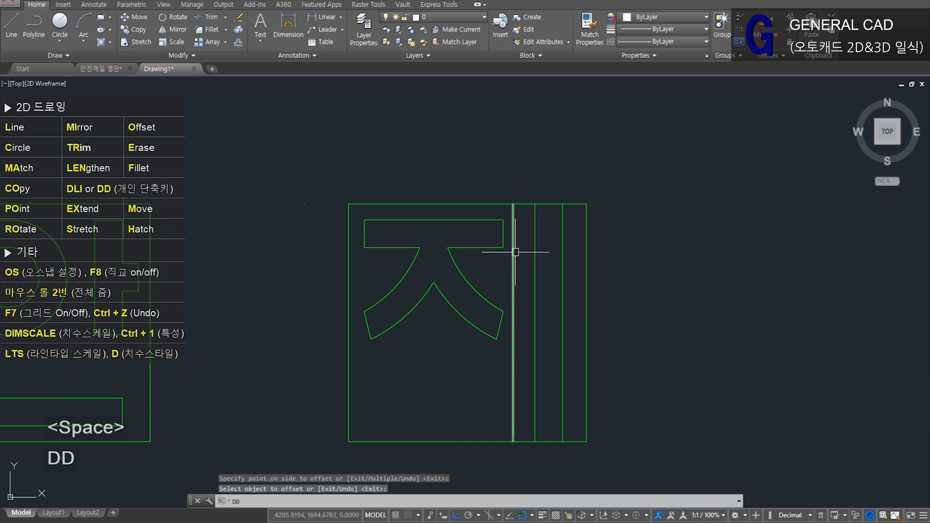
pyautogui.press('space')
pyautogui.click(504, 220)
pyautogui.click(514, 204)
pyautogui.click(504, 152)
pyautogui.click(562, 159)
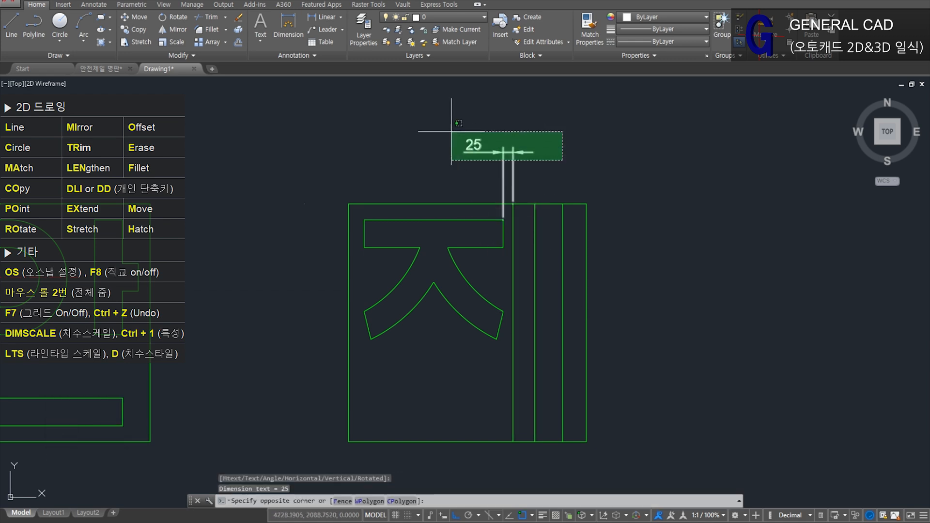
pyautogui.click(452, 132)
pyautogui.write('E')
pyautogui.press('space')
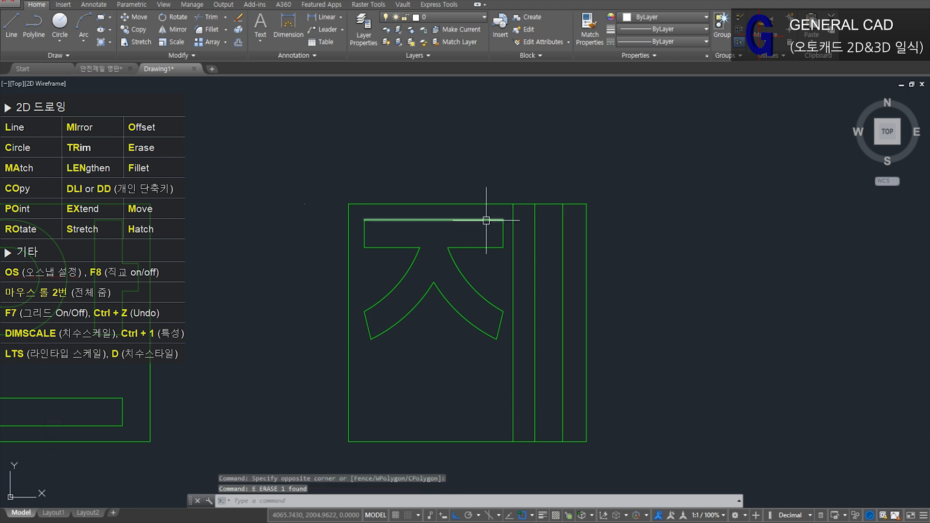
# Step: Draw a 400-long horizontal line to the right from the upper-right corner of the ㅈ top bar
pyautogui.write('L')
pyautogui.press('space')
pyautogui.click(504, 220)
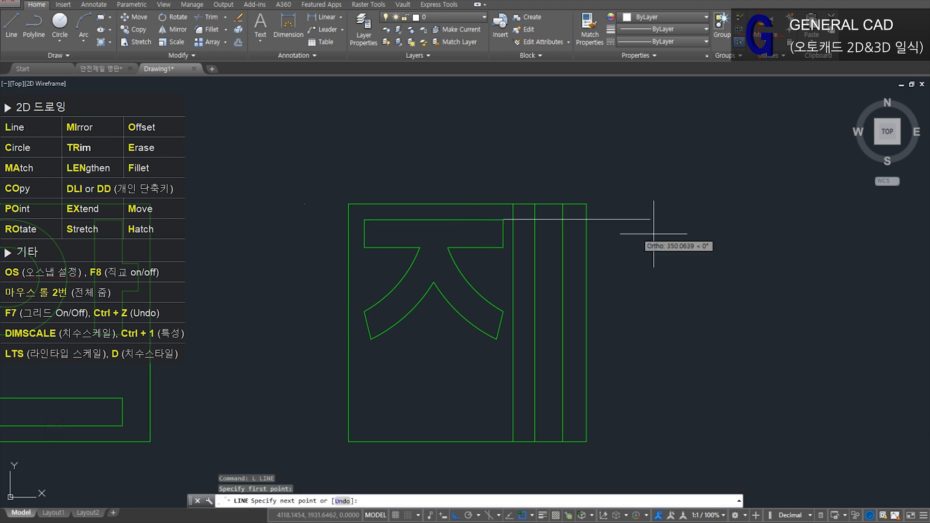
pyautogui.write('400')
pyautogui.press('space')
pyautogui.press('space')
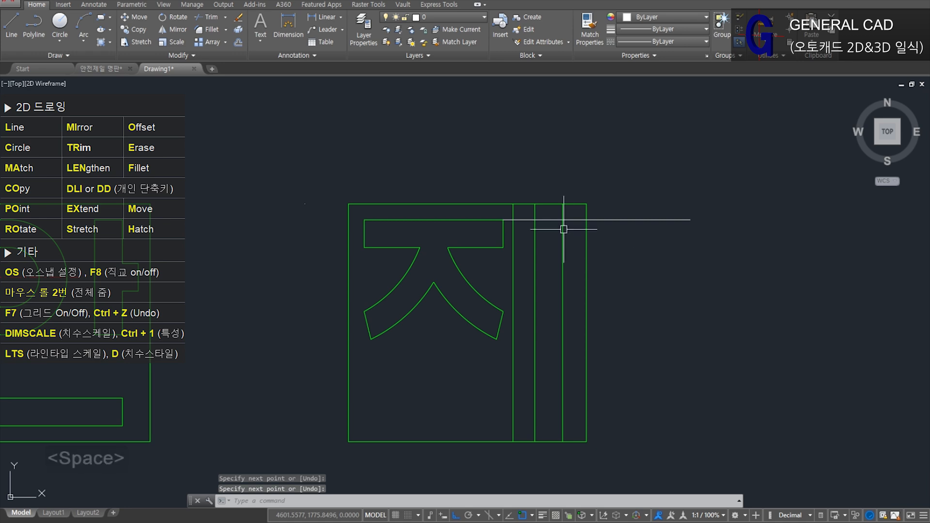
# Step: Fillet the two right-hand inner vertical lines with the horizontal line at radius 0 to close the tall bar's top
pyautogui.write('f')
pyautogui.press('space')
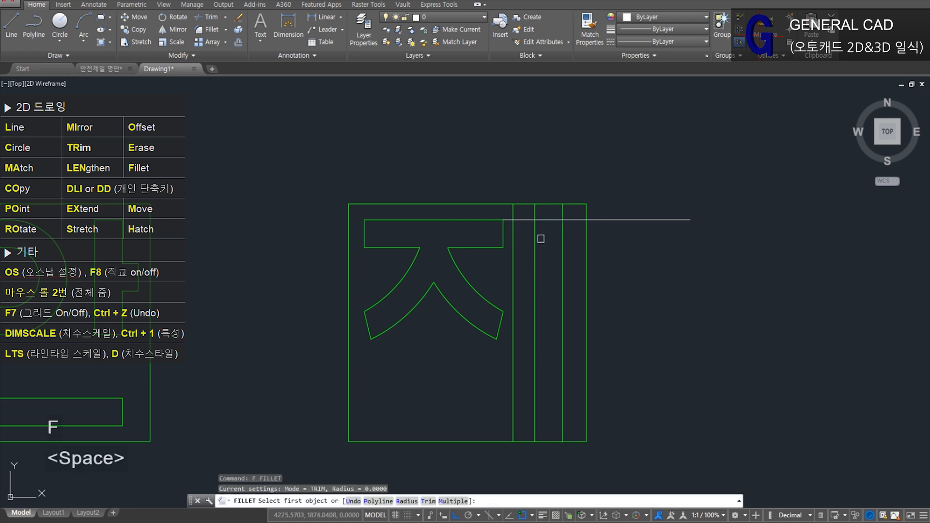
pyautogui.click(536, 233)
pyautogui.click(549, 219)
pyautogui.press('space')
pyautogui.click(563, 243)
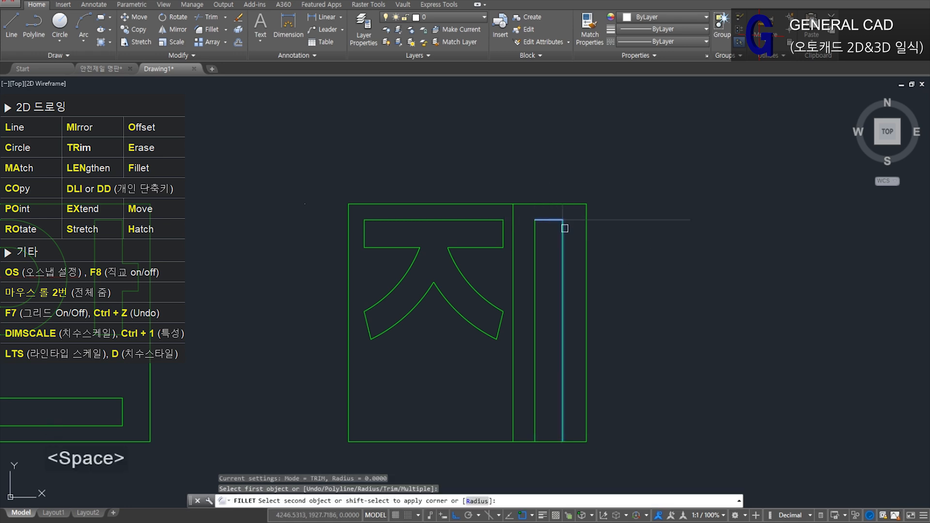
pyautogui.click(549, 220)
# Step: Draw a horizontal line from the lower tip of the right leg to beyond the right edge of the outer square
pyautogui.write('l')
pyautogui.press('space')
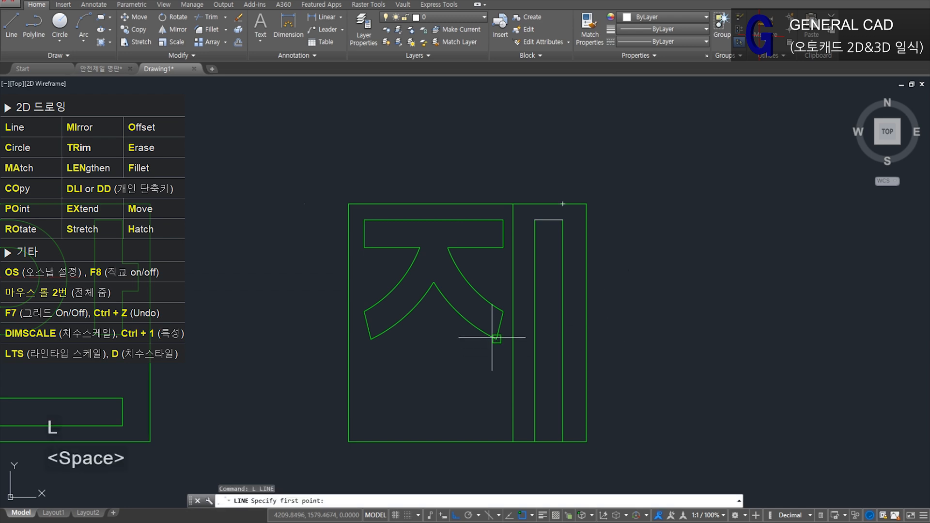
pyautogui.click(496, 339)
pyautogui.click(673, 339)
pyautogui.press('space')
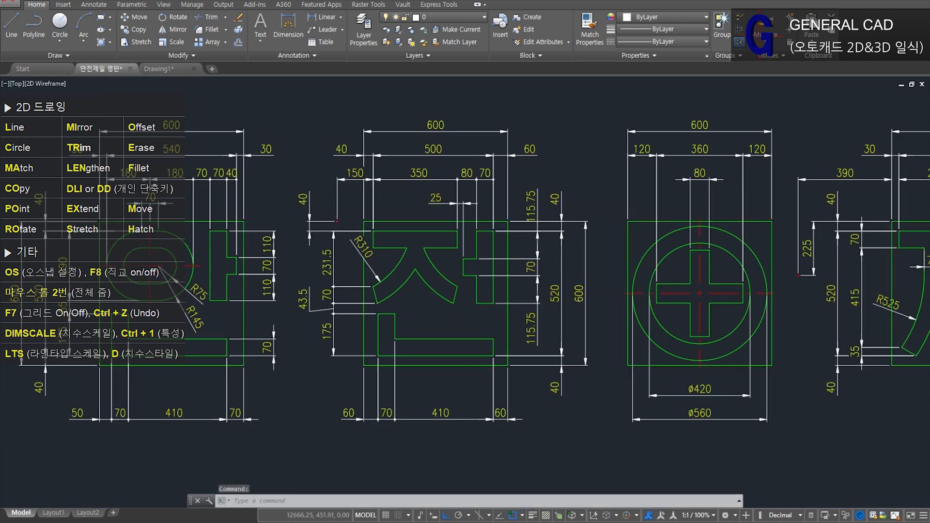
# Step: In the 안전제일 명판 drawing, check the tall bar's bottom alignment with a horizontal line from the right leg's lower tip
pyautogui.write('l')
pyautogui.press('space')
pyautogui.click(453, 304)
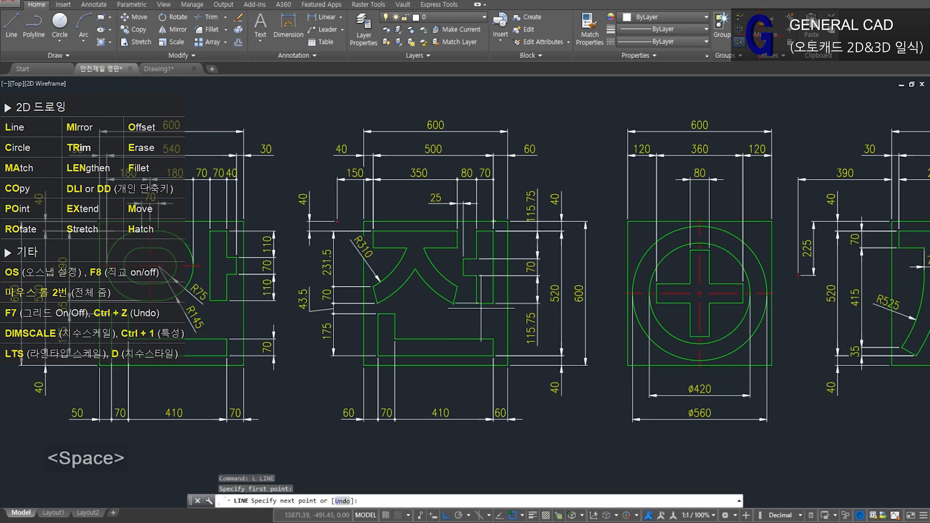
pyautogui.click(609, 304)
pyautogui.scroll(5, 498, 307)
pyautogui.press('Escape')
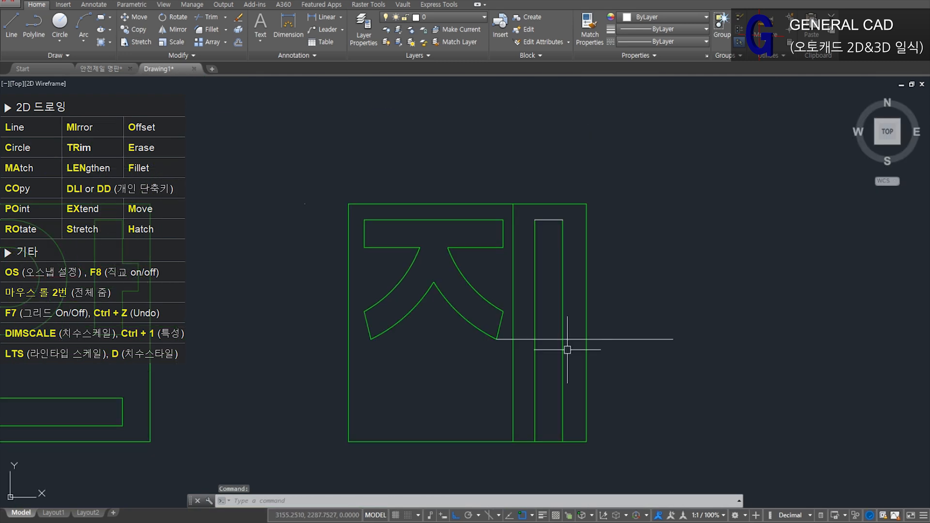
# Step: Back in Drawing1, fillet both sides of the tall bar with the lower horizontal line to square its bottom corners
pyautogui.write('f')
pyautogui.press('space')
pyautogui.click(535, 329)
pyautogui.click(546, 339)
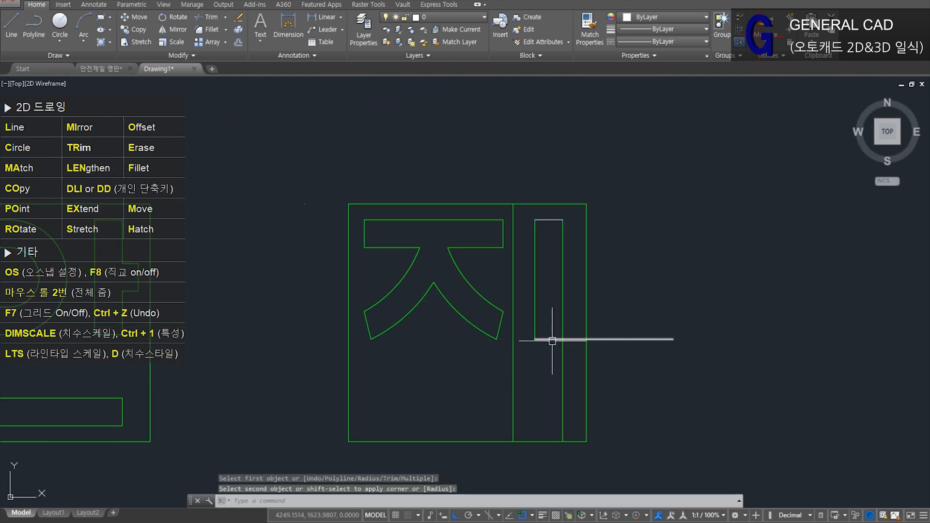
pyautogui.press('space')
pyautogui.click(550, 339)
pyautogui.click(562, 323)
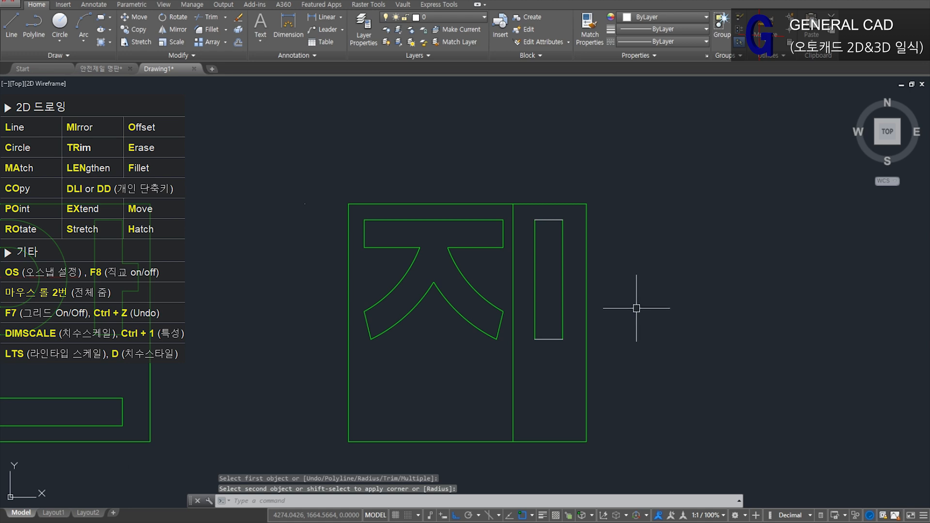
# Step: Draw a horizontal line about 155 long to the left from the midpoint of the tall bar's right edge
pyautogui.press('space')
pyautogui.click(531, 279)
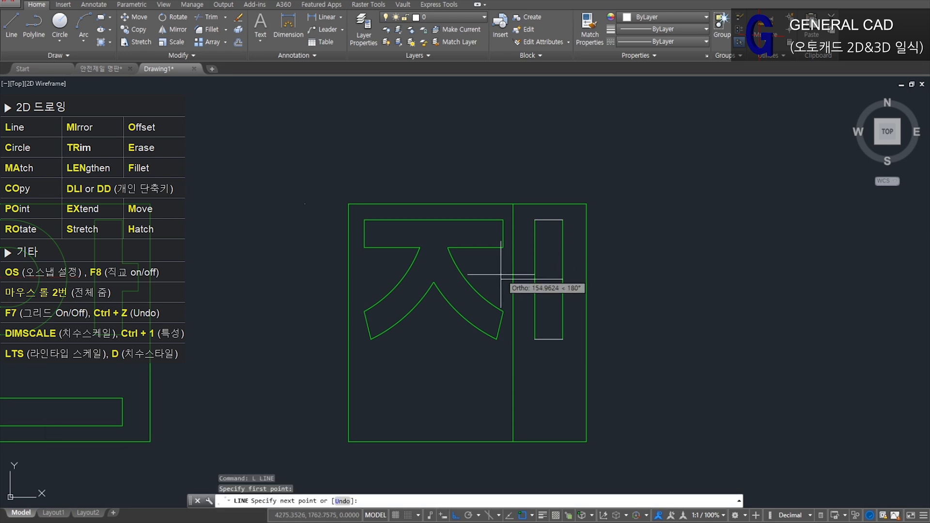
pyautogui.press('Escape')
# Step: Offset the horizontal midline 35 both above and below
pyautogui.write('o')
pyautogui.press('space')
pyautogui.write('35')
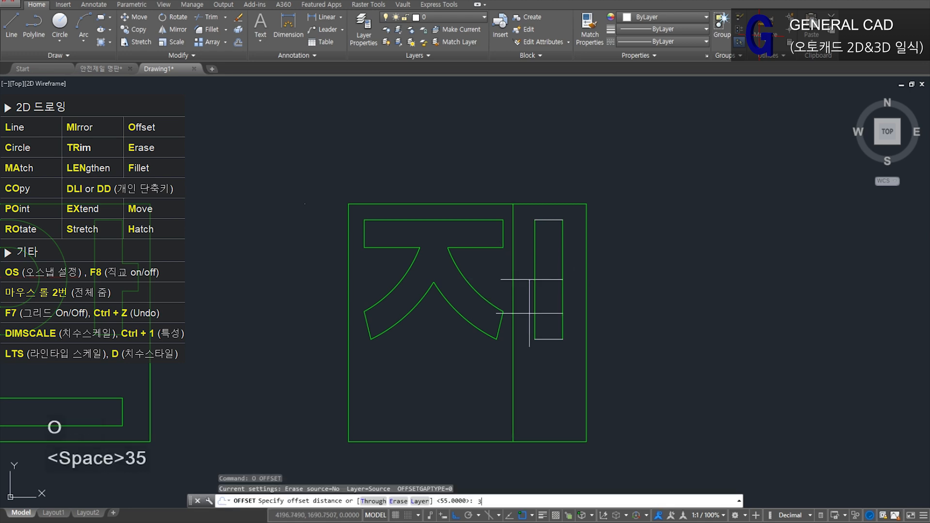
pyautogui.press('Return')
pyautogui.click(518, 279)
pyautogui.click(526, 262)
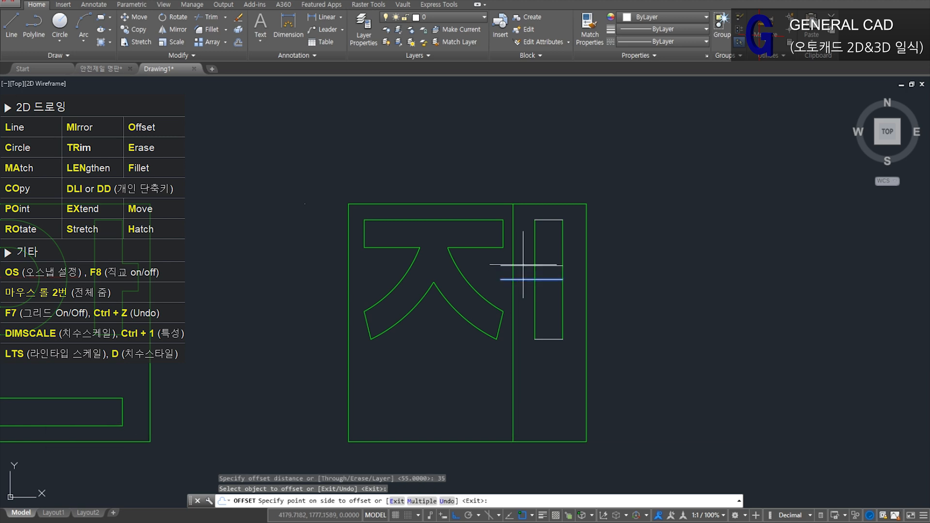
pyautogui.click(529, 280)
pyautogui.click(527, 308)
pyautogui.press('space')
# Step: Fillet the leftmost vertical line with the upper and lower offset lines at radius 0 to form the stub's corners
pyautogui.write('f')
pyautogui.press('space')
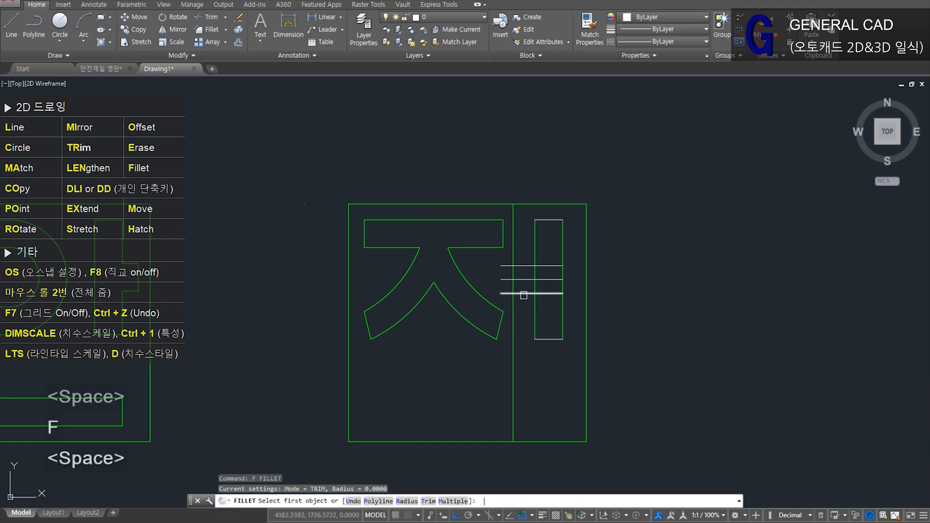
pyautogui.click(513, 303)
pyautogui.click(513, 289)
pyautogui.press('space')
pyautogui.click(514, 276)
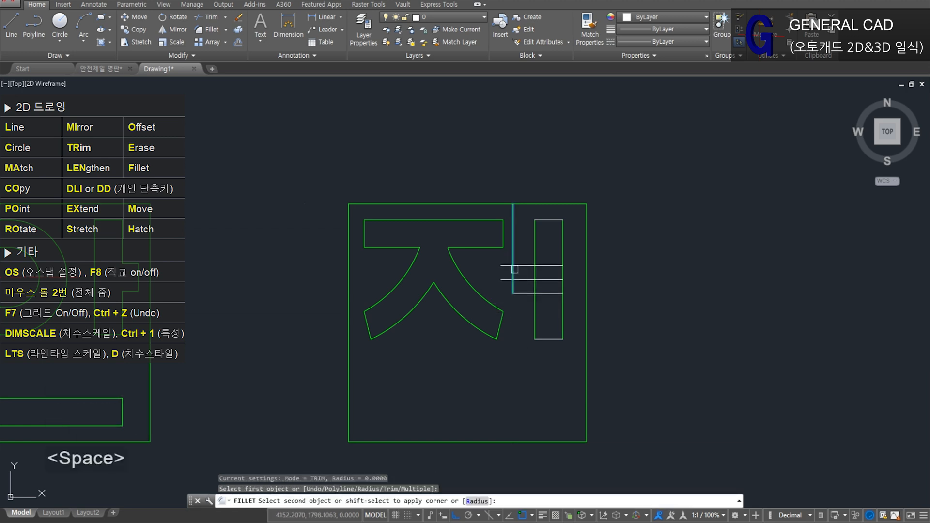
pyautogui.click(521, 266)
# Step: Trim the two stub lines inside the tall bar, using the bar's left edge as the cutting edge
pyautogui.write('tr')
pyautogui.press('space')
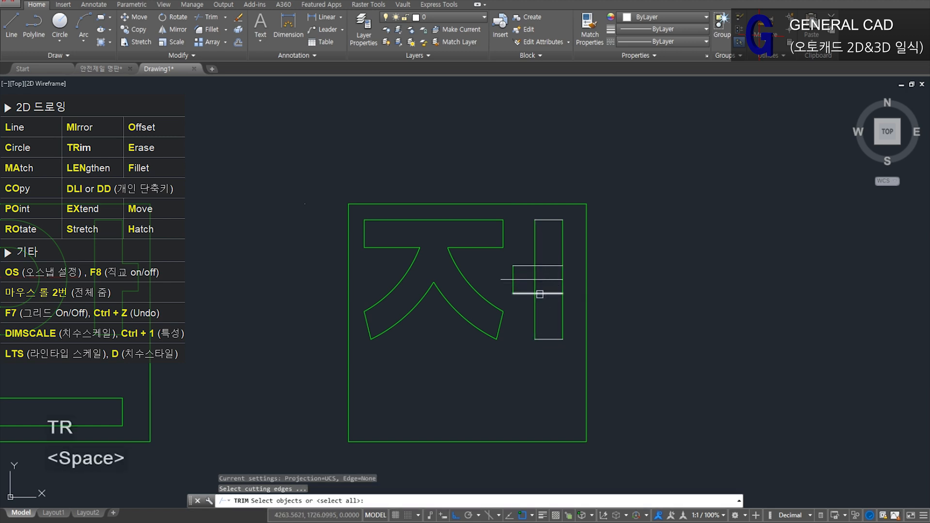
pyautogui.click(535, 303)
pyautogui.press('space')
pyautogui.click(553, 293)
pyautogui.click(548, 266)
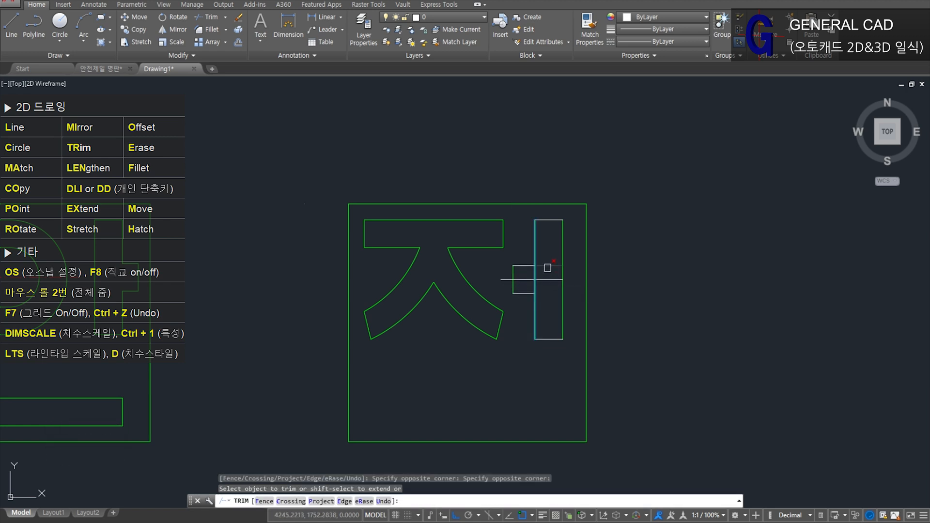
pyautogui.press('space')
# Step: Erase the horizontal midline running through the stub and the tall bar
pyautogui.moveTo(554, 294); pyautogui.dragTo(543, 274)
pyautogui.write('e')
pyautogui.press('space')
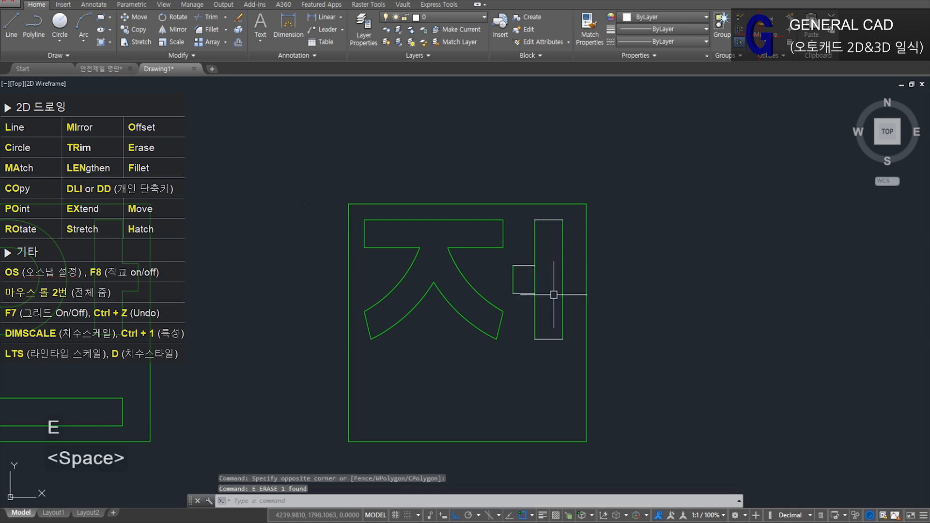
# Step: Trim the tall bar's left edge between the two stub lines, using the stub lines as cutting edges
pyautogui.write('tr')
pyautogui.press('space')
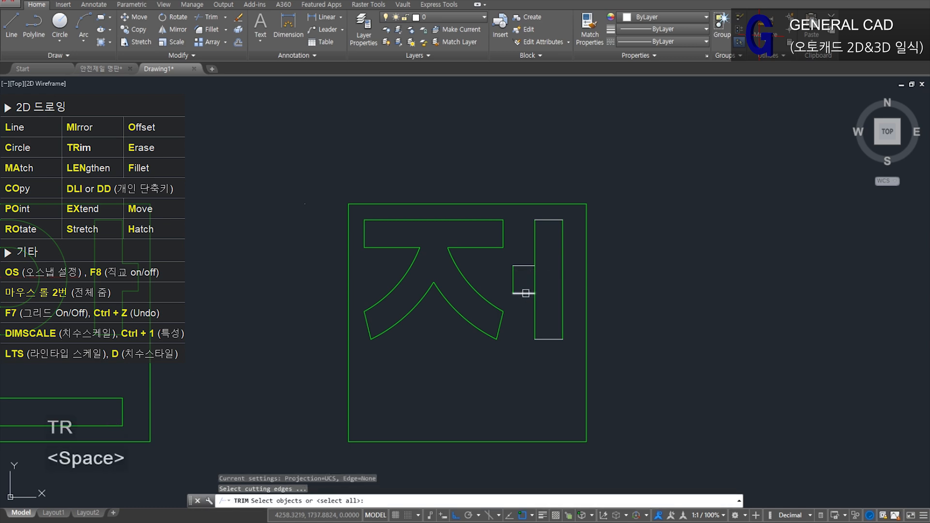
pyautogui.click(526, 293)
pyautogui.click(526, 266)
pyautogui.press('space')
pyautogui.click(535, 279)
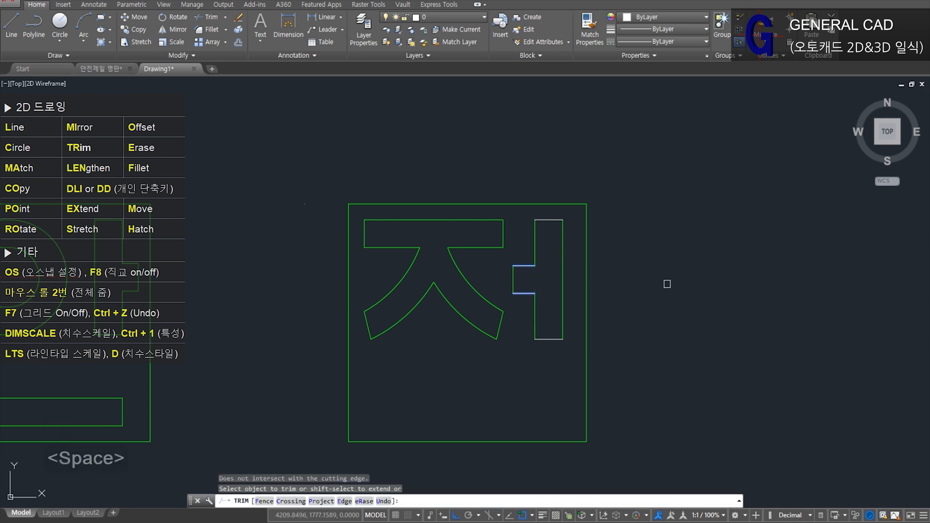
pyautogui.press('space')
# Step: Match the properties of the ㅈ's green top bar onto the ㅓ outline with Match Properties
pyautogui.write('ma')
pyautogui.press('space')
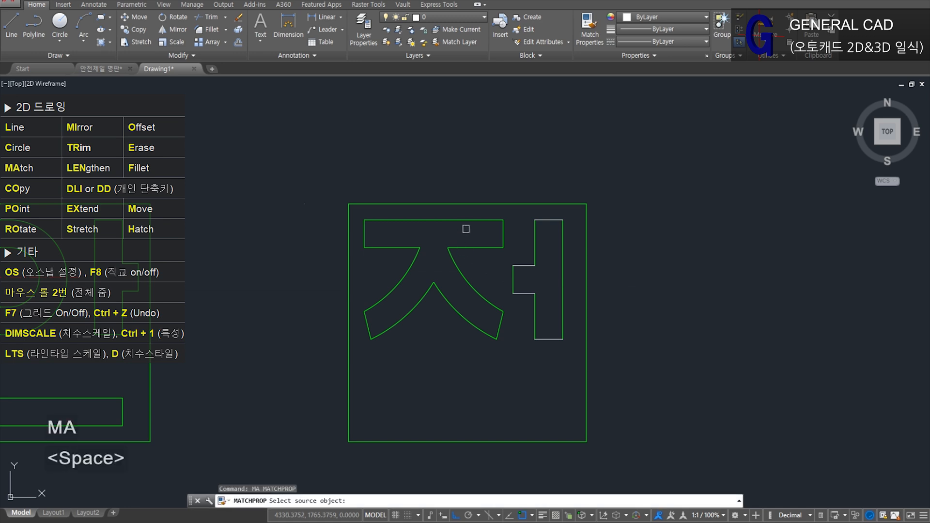
pyautogui.click(474, 220)
pyautogui.click(486, 166)
pyautogui.click(622, 359)
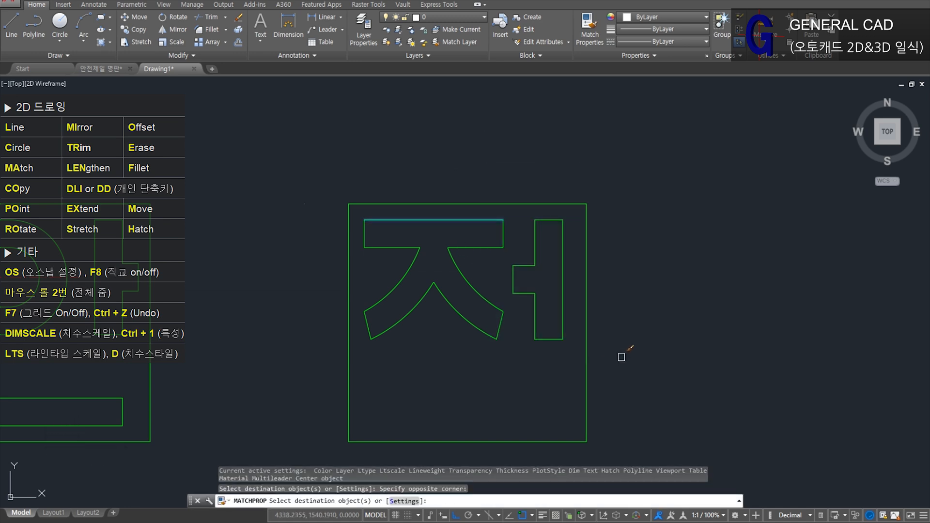
pyautogui.press('space')
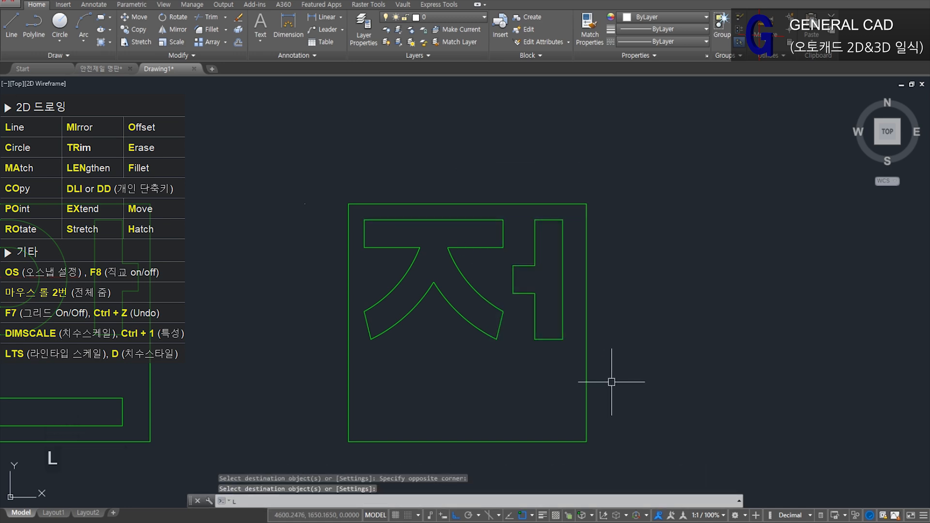
# Step: Draw a vertical guide line from the tall bar's lower-right corner down past the square's bottom edge, and check the reference drawing
pyautogui.write('l')
pyautogui.press('space')
pyautogui.click(563, 340)
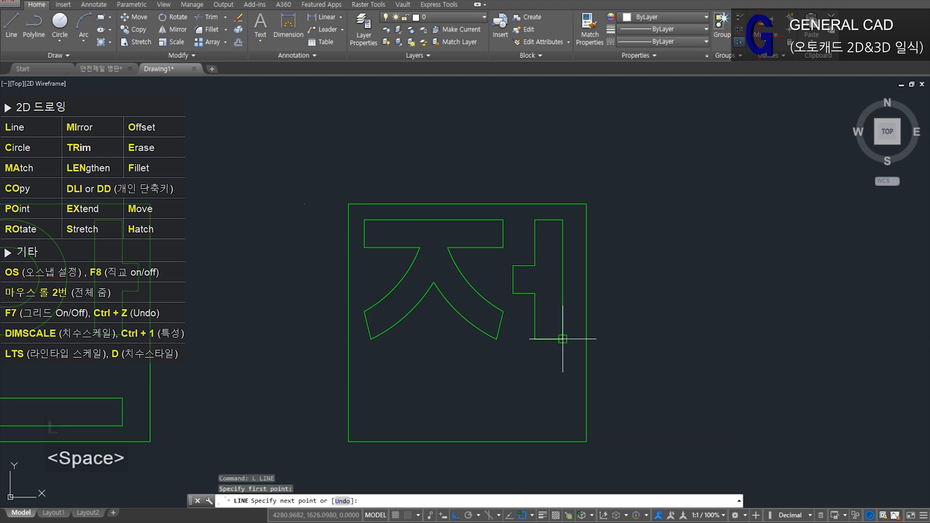
pyautogui.click(562, 468)
pyautogui.press('space')
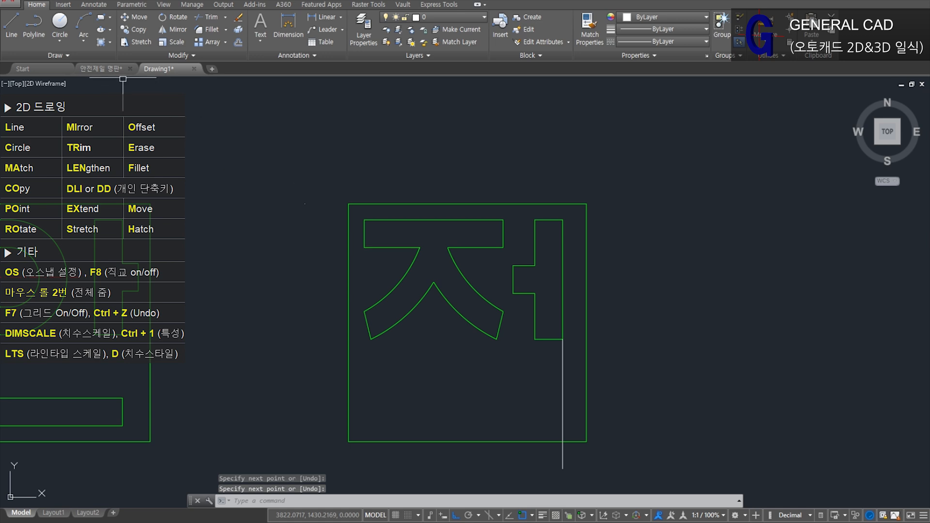
pyautogui.click(103, 68)
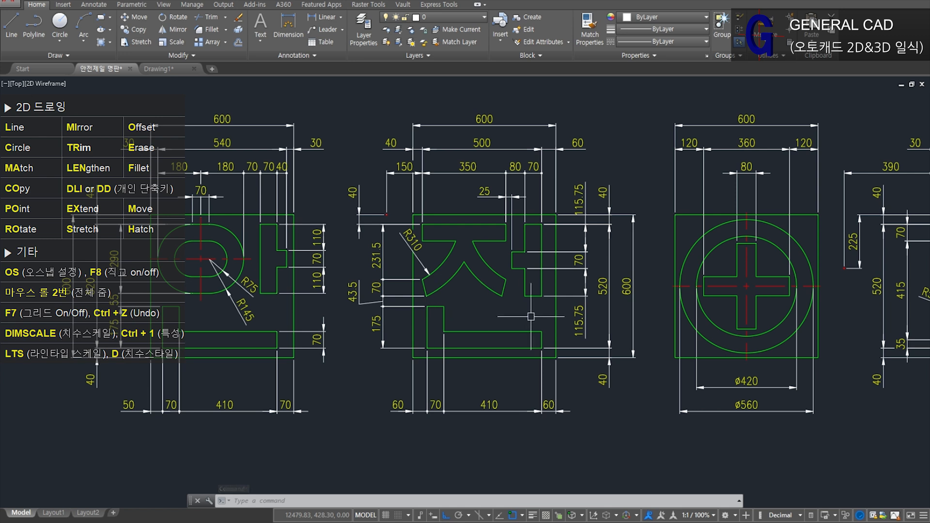
pyautogui.click(160, 68)
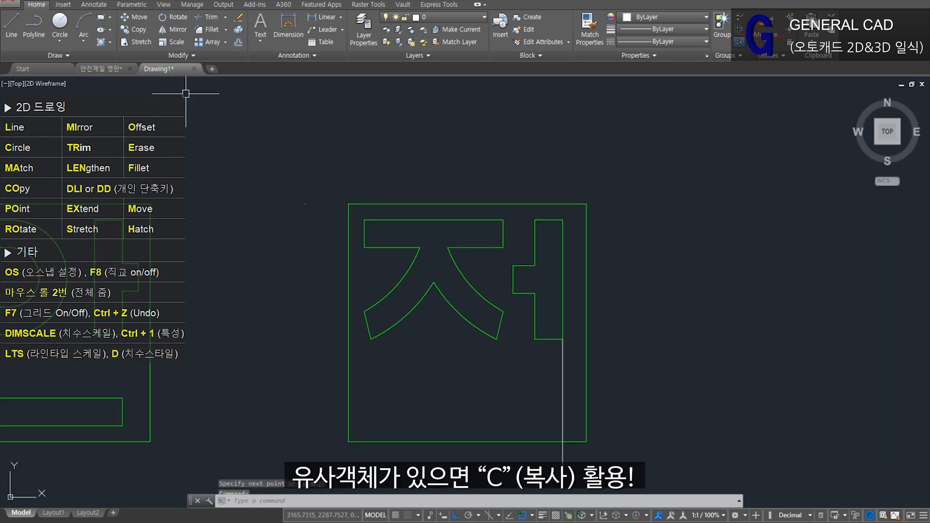
pyautogui.scroll(-2, 380, 386)
pyautogui.moveTo(380, 387); pyautogui.dragTo(467, 341, button='middle')
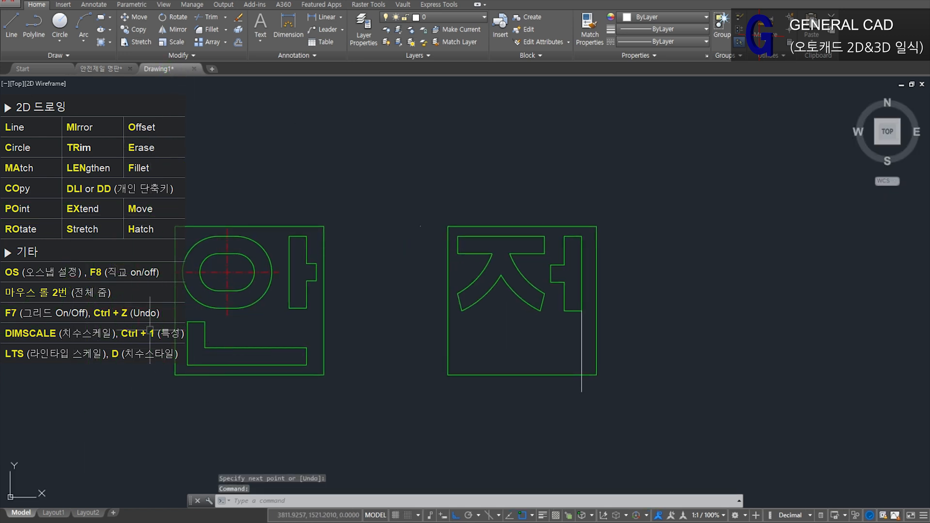
pyautogui.click(138, 312)
pyautogui.click(345, 388)
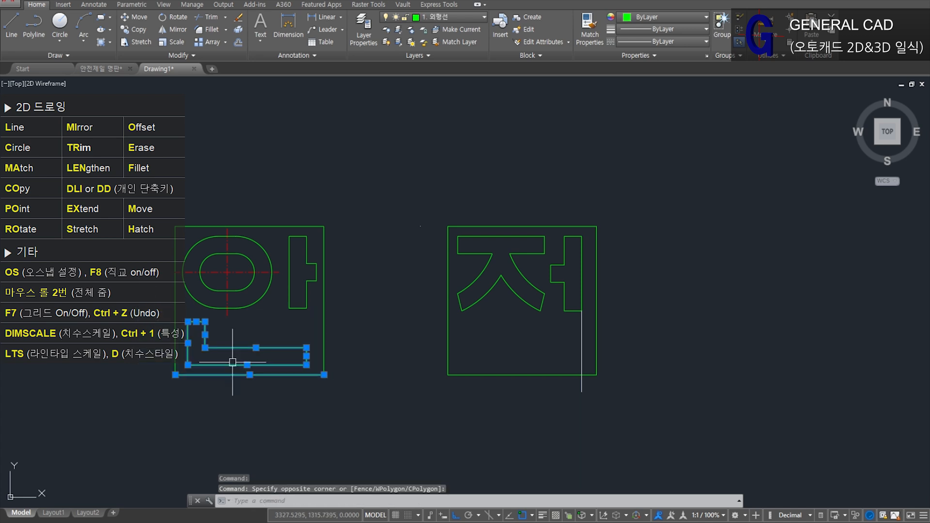
pyautogui.scroll(2, 214, 358)
pyautogui.press('Escape')
# Step: Copy the ㄴ shape from the 안 square into the 전 square, using the squares' lower-left corners as base and destination points
pyautogui.click(128, 291)
pyautogui.click(409, 379)
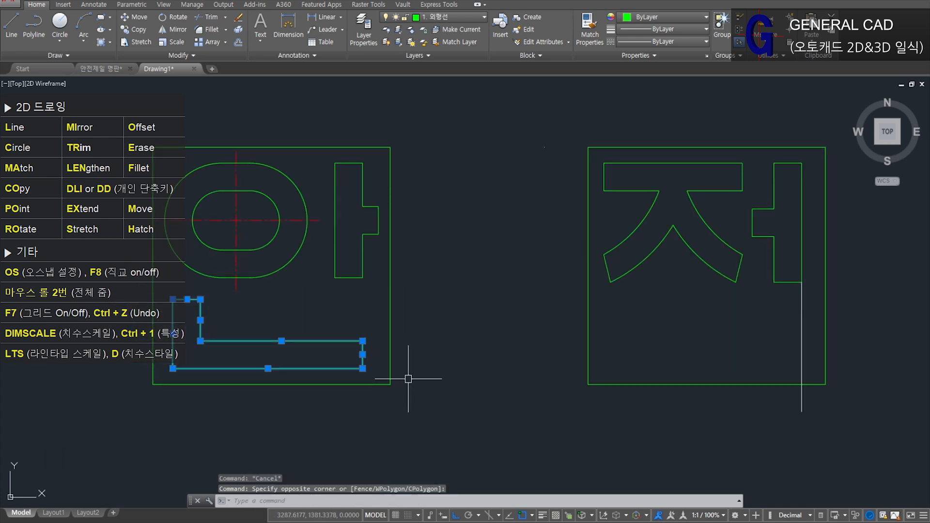
pyautogui.write('co')
pyautogui.press('space')
pyautogui.click(153, 384)
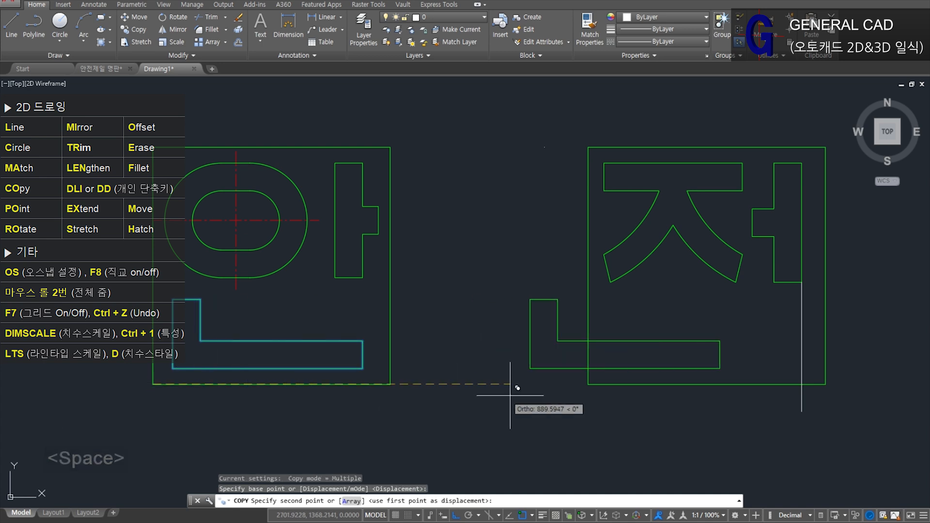
pyautogui.click(588, 384)
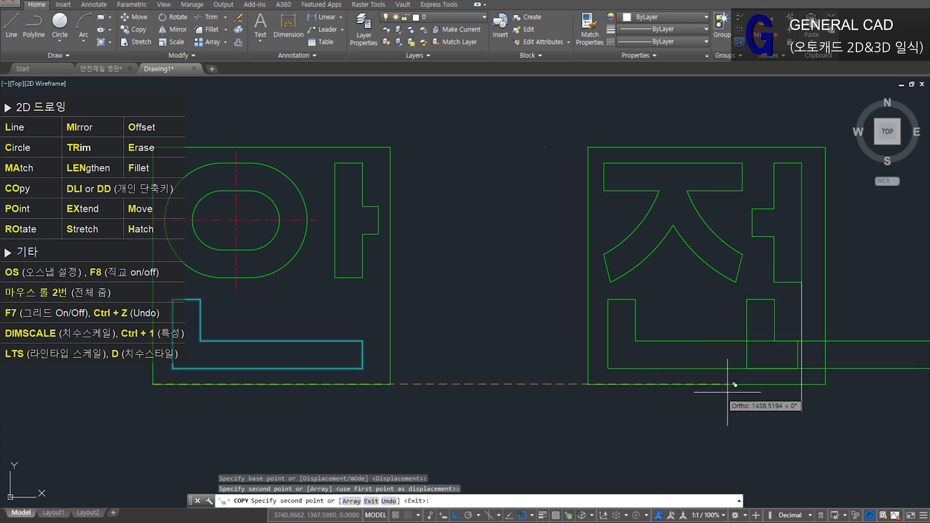
pyautogui.press('Escape')
# Step: Check the ㄴ's side gaps in the reference drawing, and move the copied ㄴ so its right edge meets the vertical guide line
pyautogui.hotkey('ctrl', 'Tab')
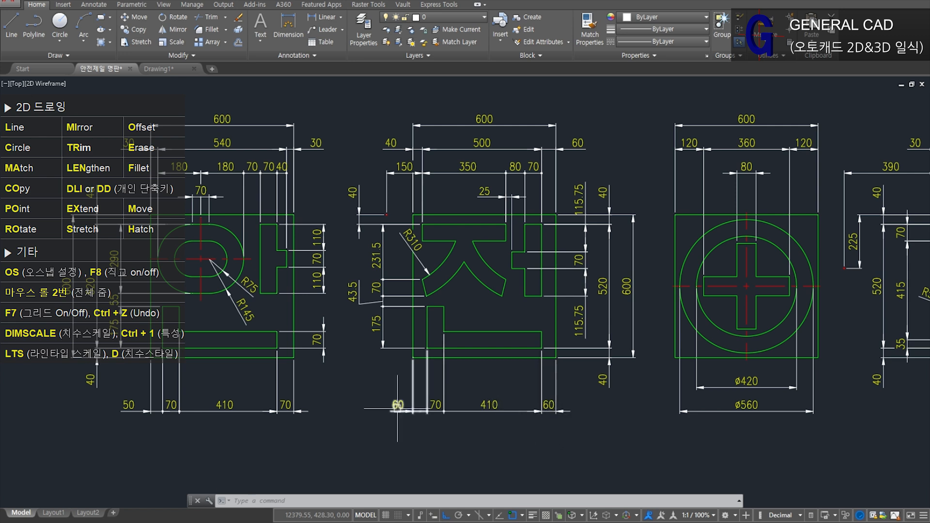
pyautogui.moveTo(483, 276); pyautogui.dragTo(749, 365)
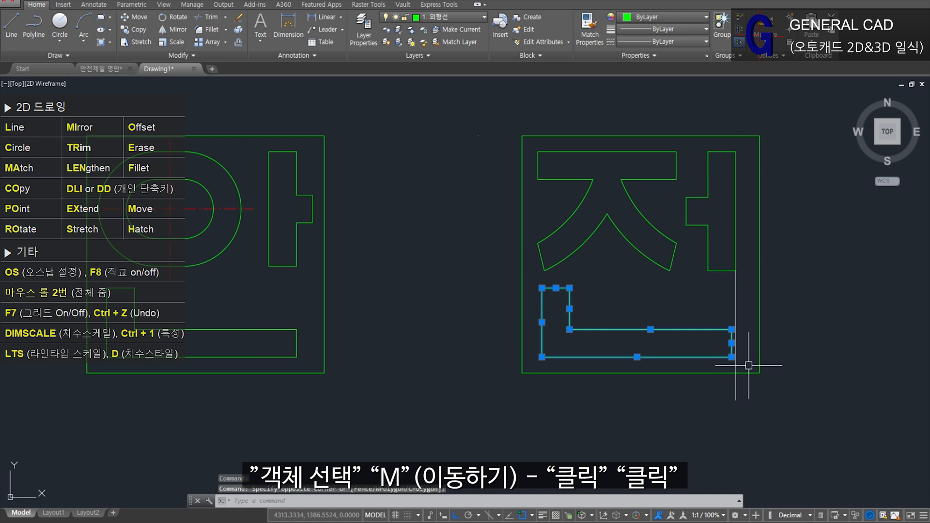
pyautogui.press('m')
pyautogui.press('space')
pyautogui.scroll(4, 775, 373)
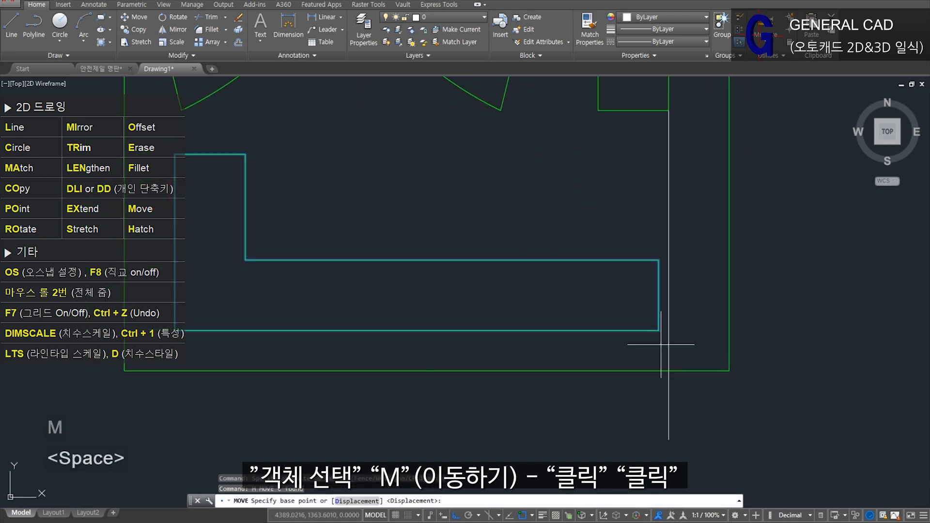
pyautogui.click(659, 331)
pyautogui.click(668, 330)
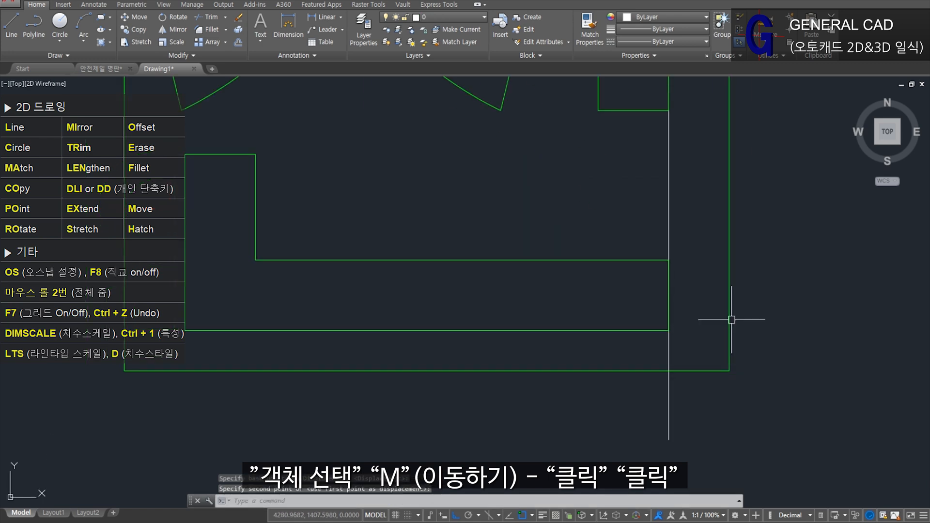
# Step: Dimension the horizontal gap between the 전 square's left edge and its ㄴ, placing the dimension below the square
pyautogui.scroll(-4, 731, 320)
pyautogui.write('dd')
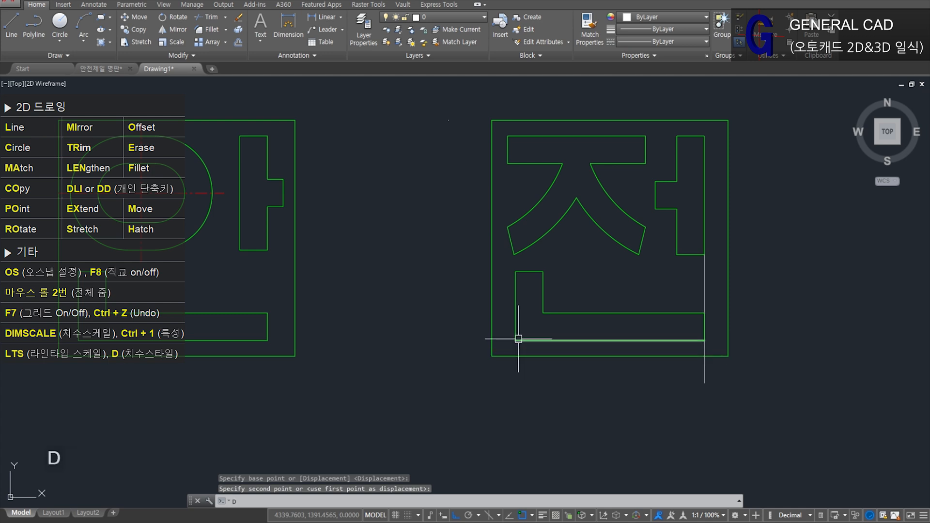
pyautogui.press('space')
pyautogui.click(491, 358)
pyautogui.click(515, 341)
pyautogui.click(504, 415)
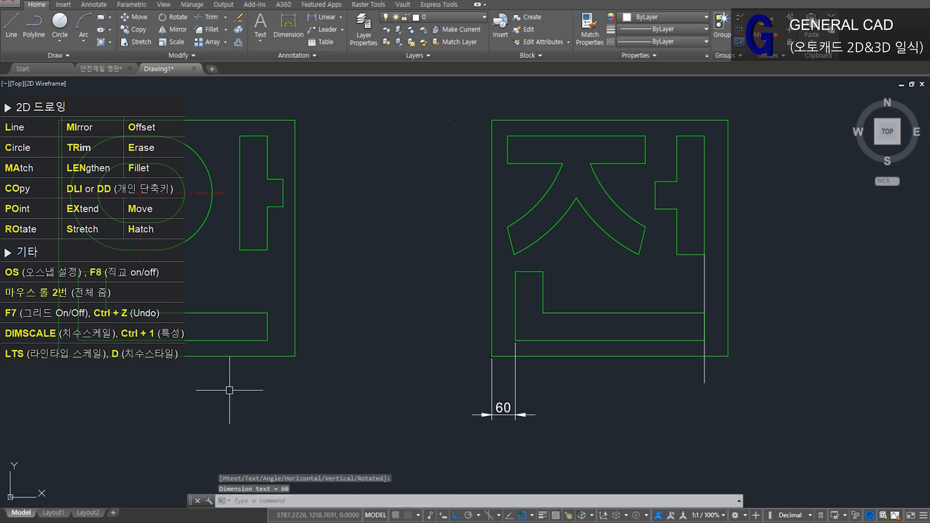
# Step: Dimension the horizontal gap between the 안 square's left edge and its ㄴ, and erase that dimension
pyautogui.press('space')
pyautogui.click(58, 356)
pyautogui.click(80, 341)
pyautogui.click(80, 402)
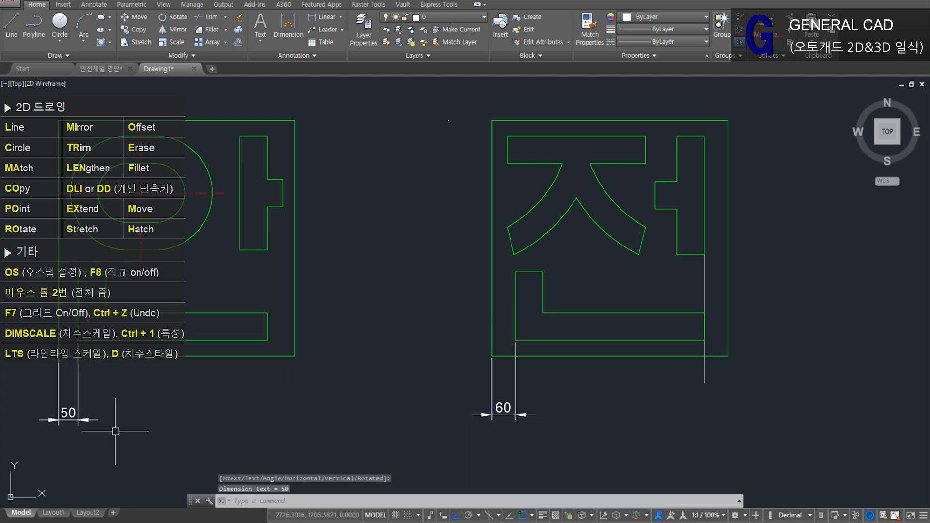
pyautogui.moveTo(12, 358); pyautogui.dragTo(134, 416)
pyautogui.press('e')
pyautogui.press('space')
pyautogui.moveTo(652, 394); pyautogui.dragTo(563, 384, button='middle')
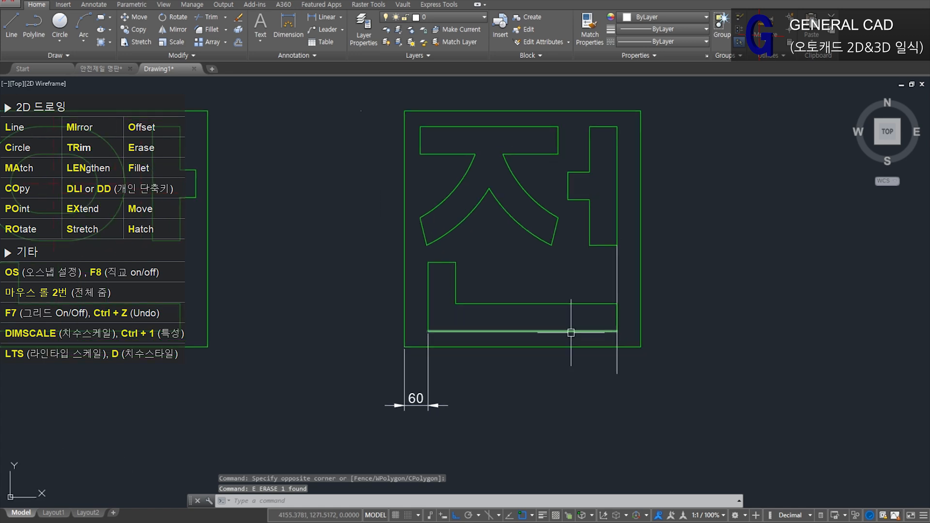
# Step: Recheck the 전 character in the reference drawing, and erase the vertical guide line and the dimension below the 전 square
pyautogui.click(117, 69)
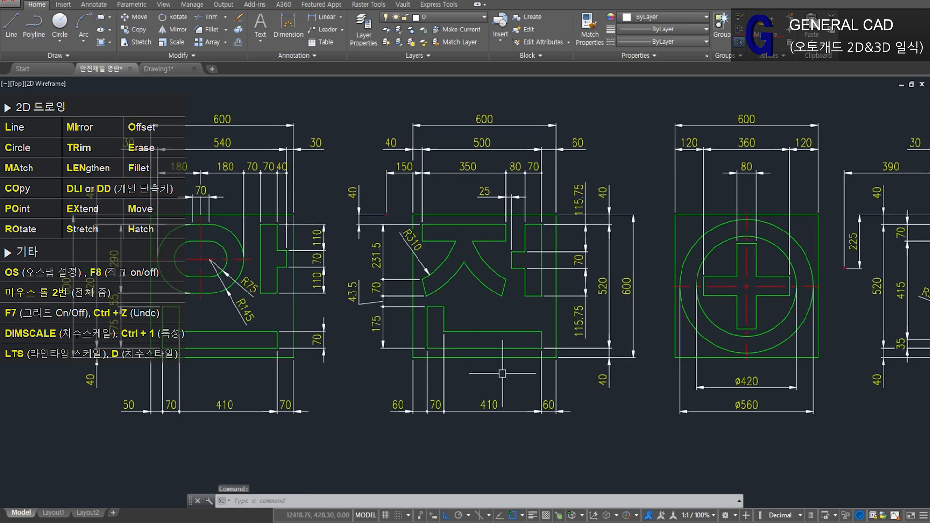
pyautogui.scroll(2, 503, 373)
pyautogui.moveTo(503, 371); pyautogui.dragTo(494, 388, button='middle')
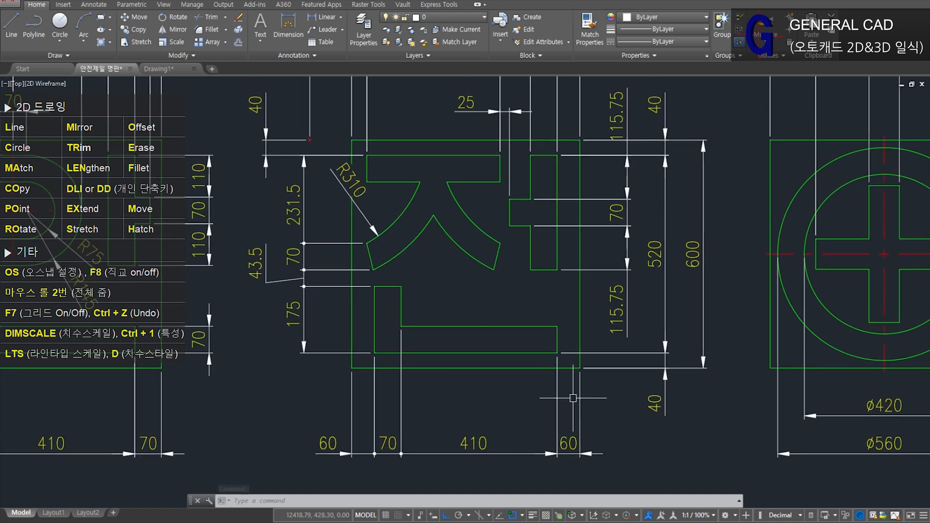
pyautogui.scroll(-2, 529, 391)
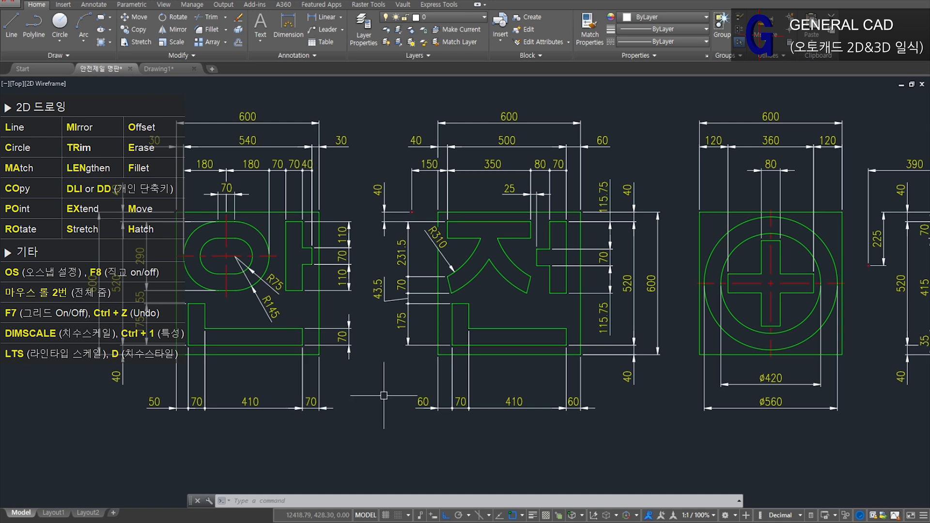
pyautogui.click(159, 69)
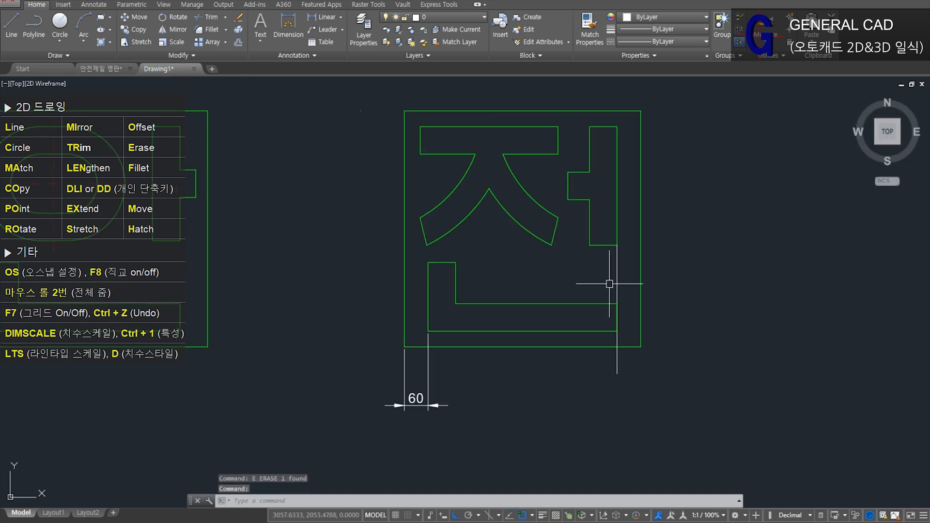
pyautogui.click(653, 369)
pyautogui.click(612, 373)
pyautogui.press('e')
pyautogui.press('space')
pyautogui.click(439, 410)
pyautogui.press('e')
pyautogui.press('space')
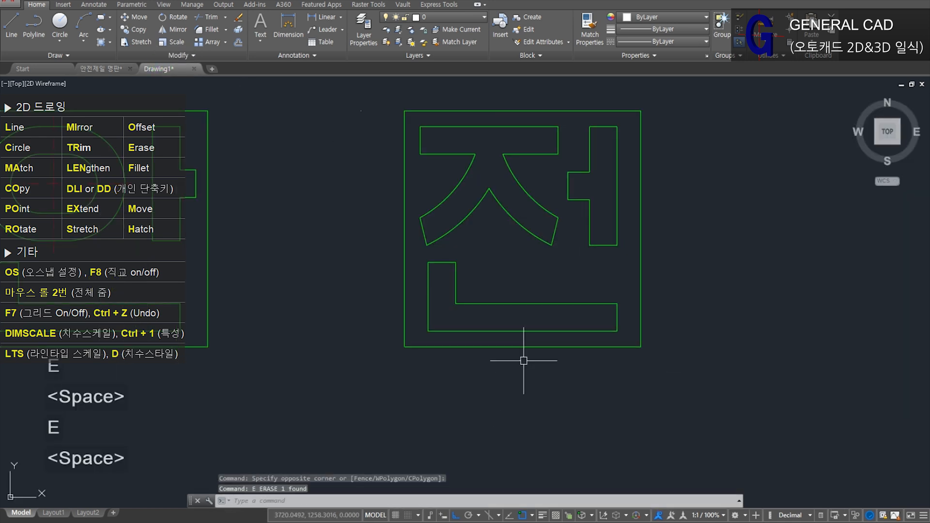
# Step: Copy the four outline lines of the 전 square 1100 to the right
pyautogui.scroll(-3, 553, 295)
pyautogui.write('co')
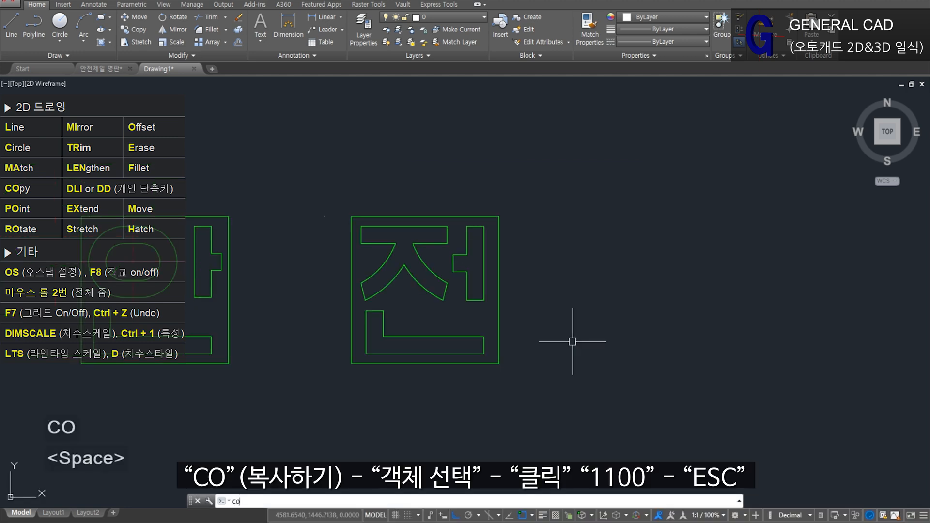
pyautogui.press('space')
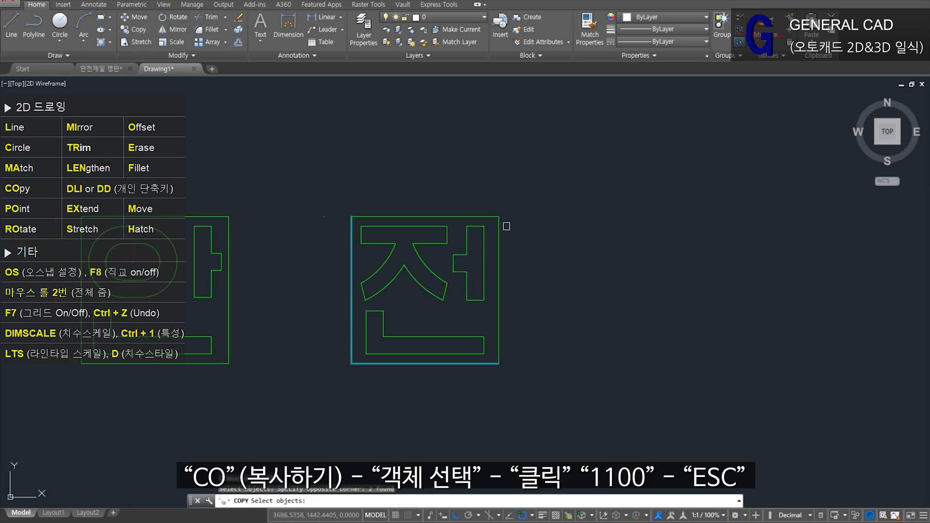
pyautogui.press('space')
pyautogui.click(475, 174)
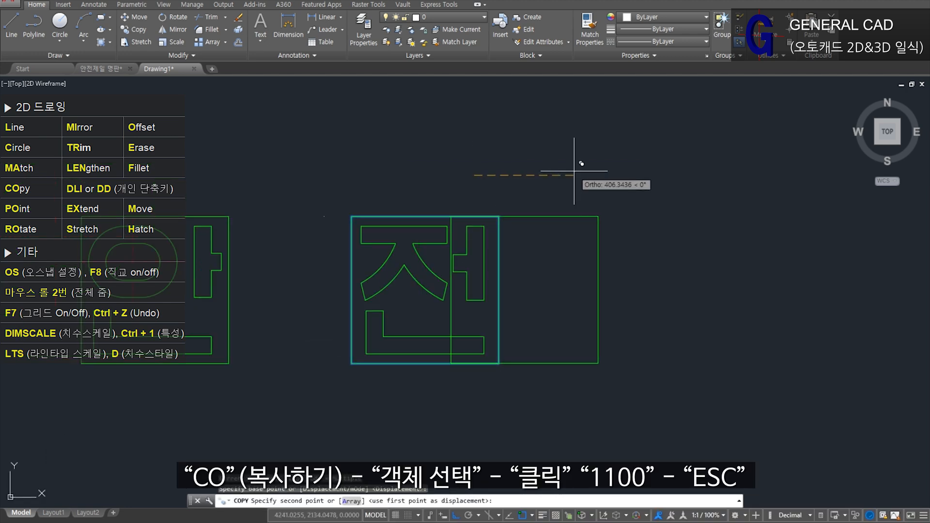
pyautogui.write('1100')
pyautogui.press('Return')
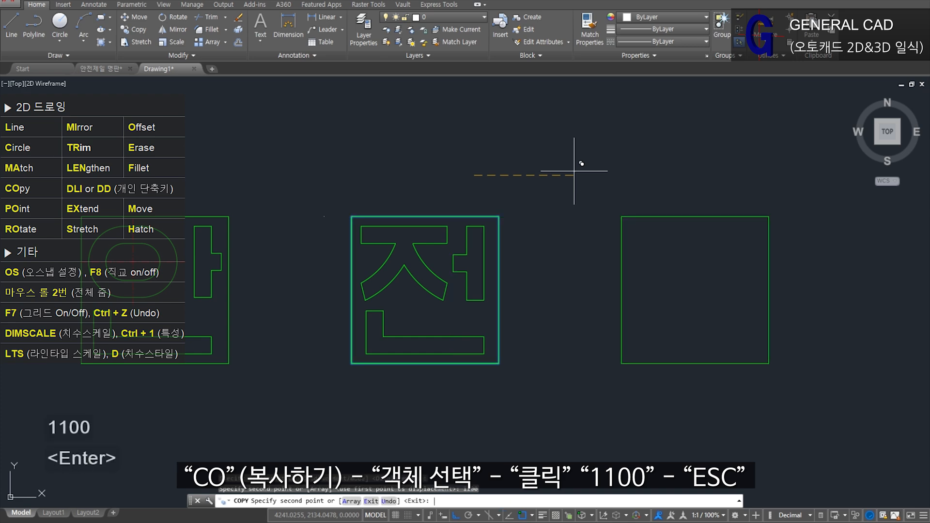
pyautogui.press('Escape')
# Step: Check the circled-cross symbol in the reference drawing, and draw vertical and horizontal midlines across the empty copied square
pyautogui.click(102, 68)
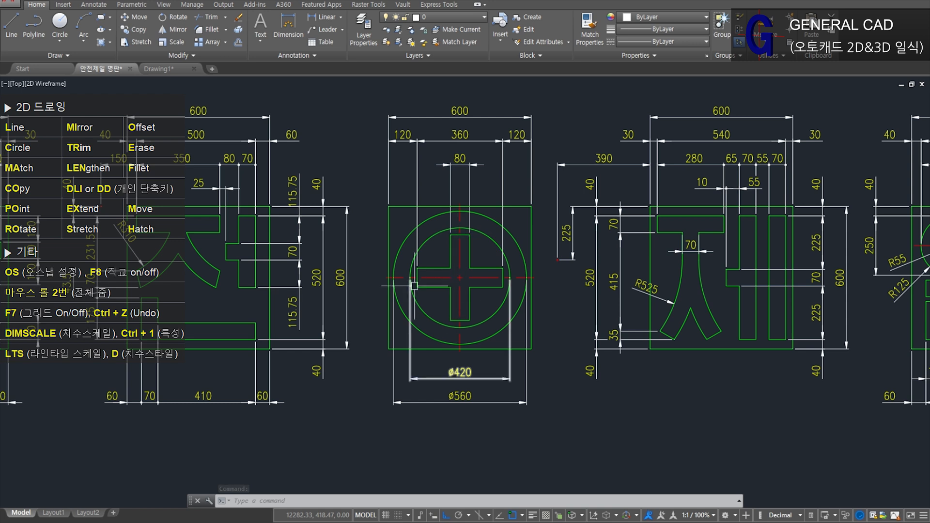
pyautogui.click(168, 71)
pyautogui.write('l')
pyautogui.press('space')
pyautogui.click(695, 217)
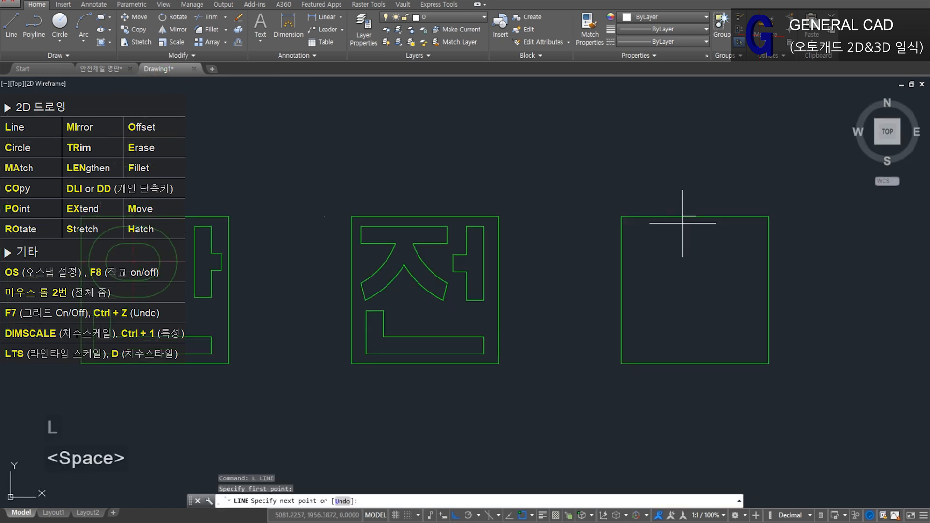
pyautogui.click(696, 364)
pyautogui.press('space')
pyautogui.press('space')
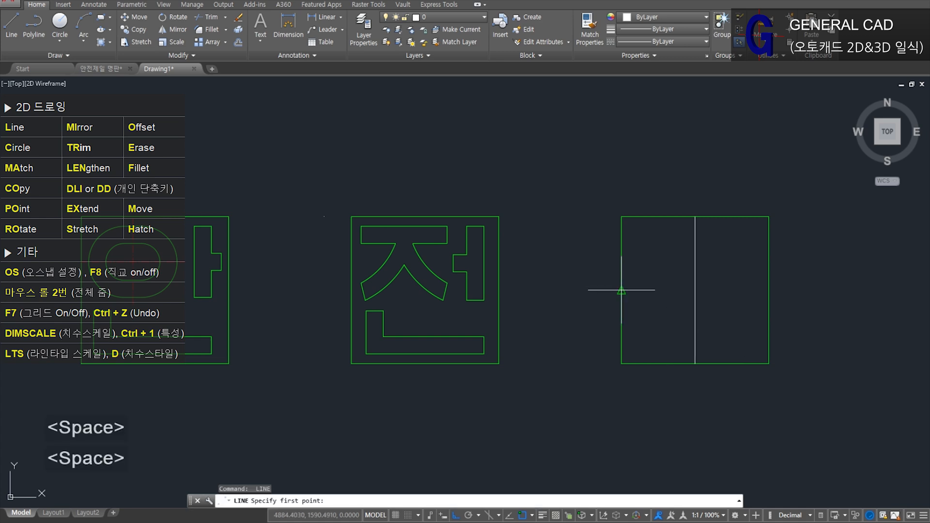
pyautogui.click(622, 290)
pyautogui.click(769, 290)
pyautogui.press('space')
# Step: Put the vertical and horizontal midlines of the third square on the 2. 중심선 layer
pyautogui.moveTo(727, 322); pyautogui.dragTo(603, 231)
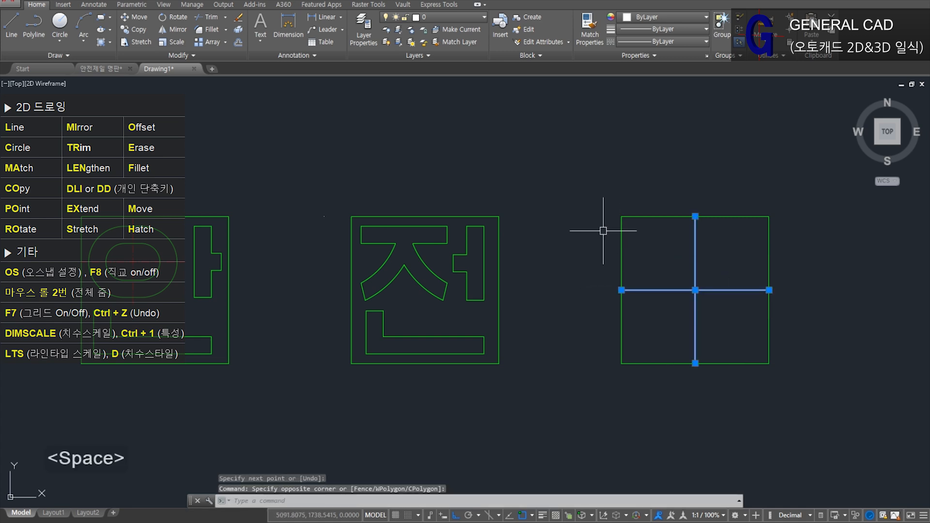
pyautogui.moveTo(691, 296); pyautogui.dragTo(528, 286, button='middle')
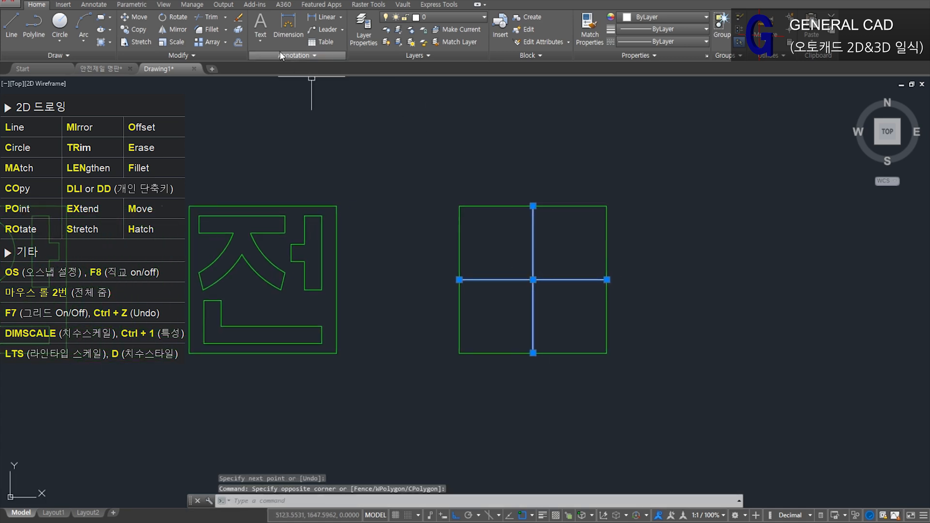
pyautogui.click(436, 17)
pyautogui.click(439, 54)
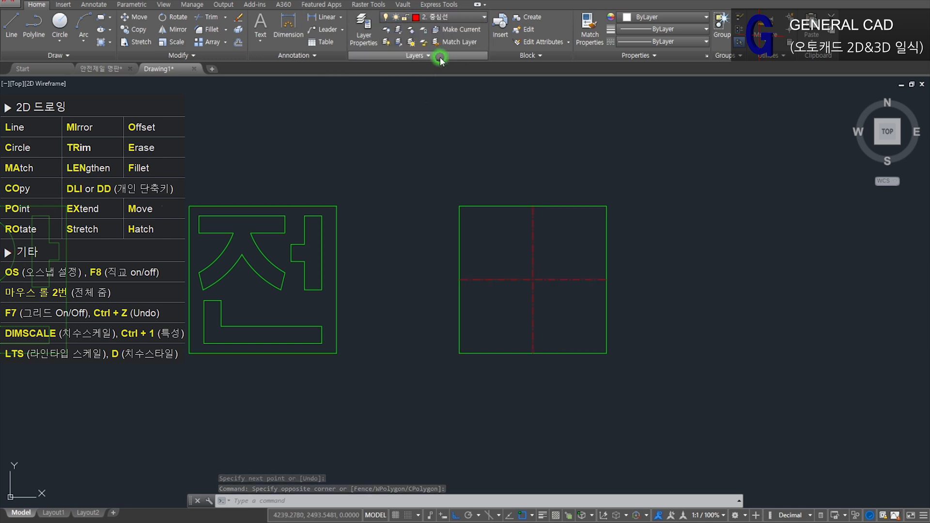
pyautogui.press('Escape')
pyautogui.press('Escape')
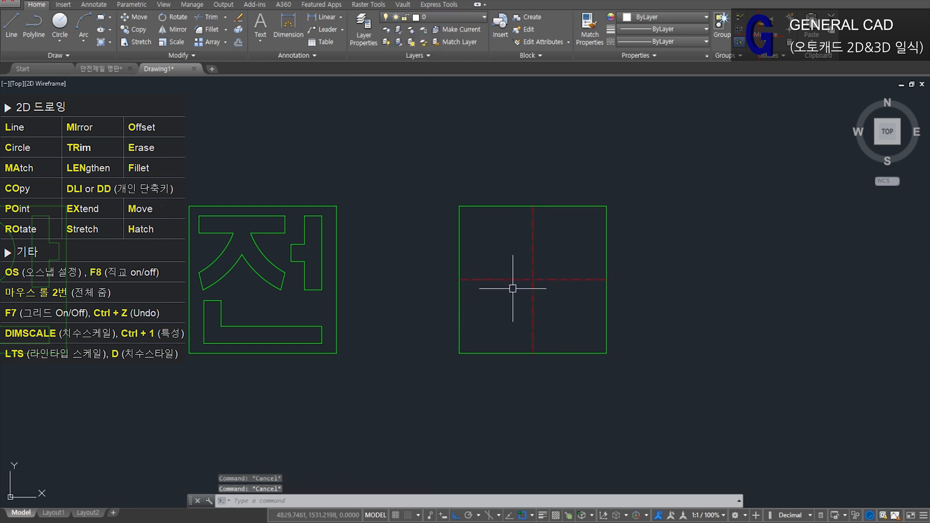
# Step: Try a global linetype scale of 10 on the square's centre lines
pyautogui.scroll(6, 512, 283)
pyautogui.scroll(-5, 597, 291)
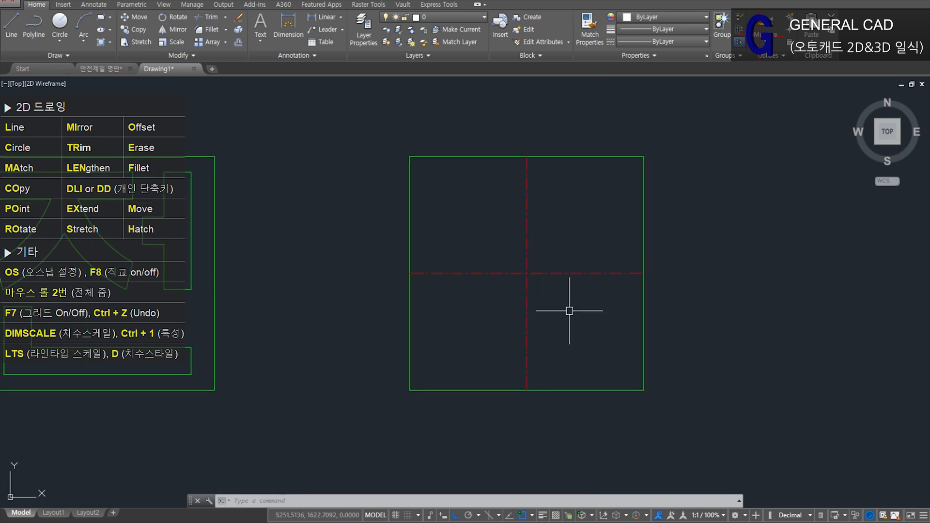
pyautogui.write('LTS')
pyautogui.press('Return')
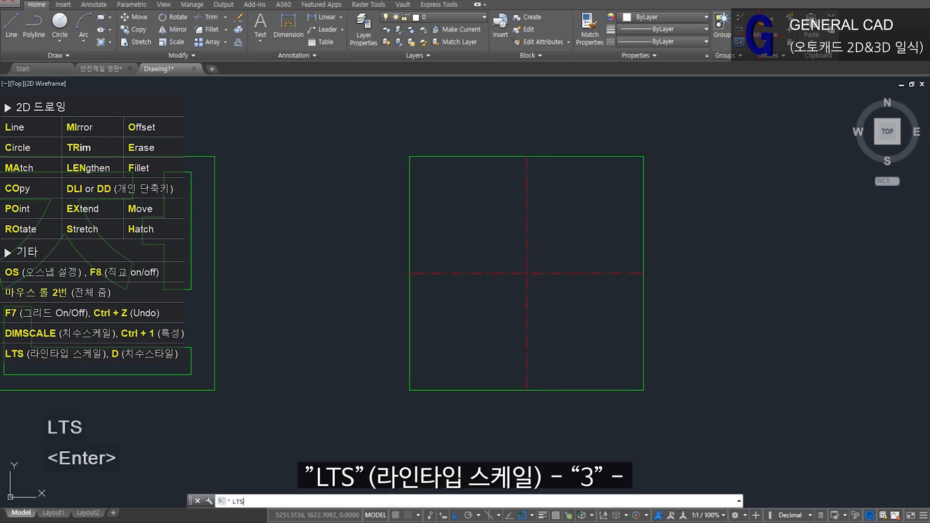
pyautogui.write('10')
pyautogui.press('Return')
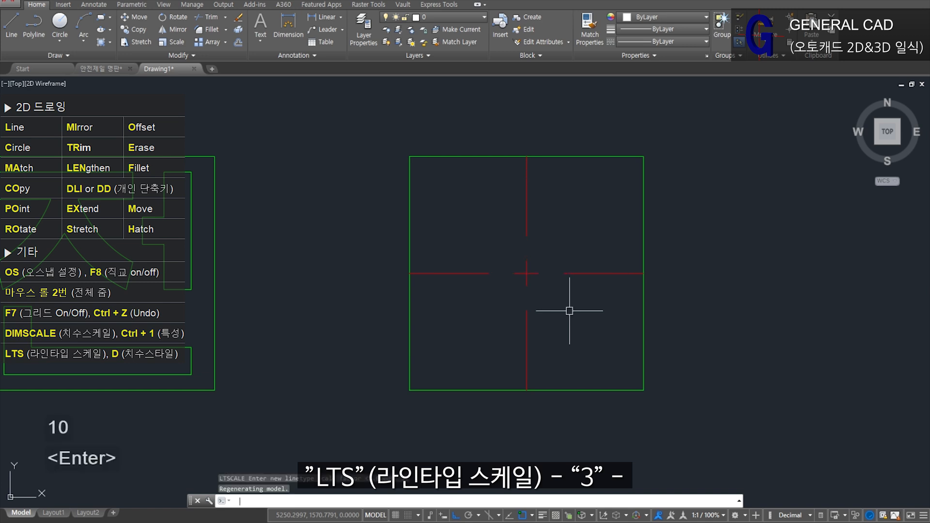
pyautogui.click(574, 315)
pyautogui.click(486, 258)
pyautogui.press('Escape')
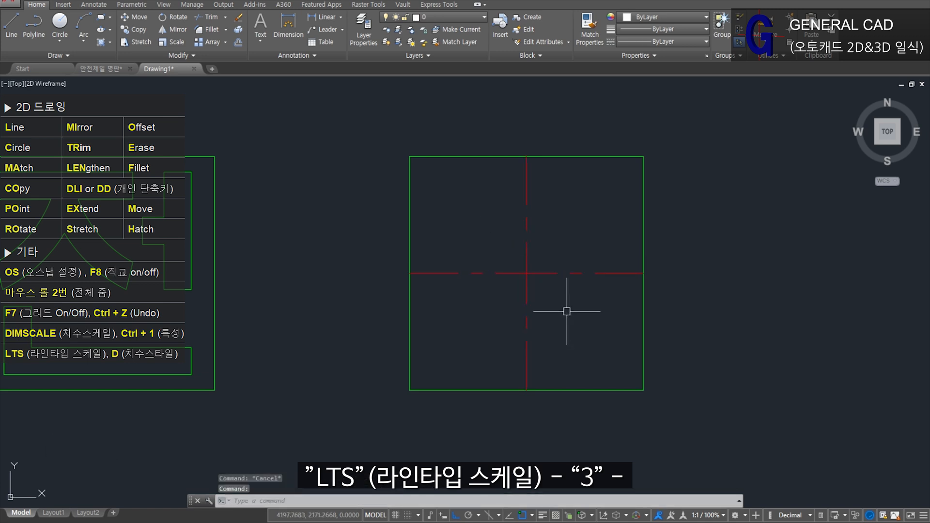
# Step: Set the global linetype scale to 3
pyautogui.write('LTS')
pyautogui.press('Return')
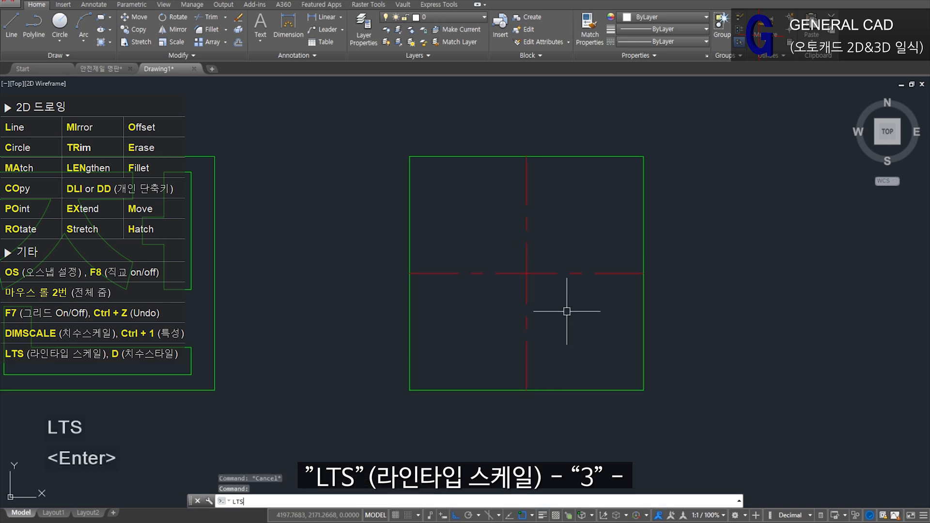
pyautogui.write('3')
pyautogui.press('Return')
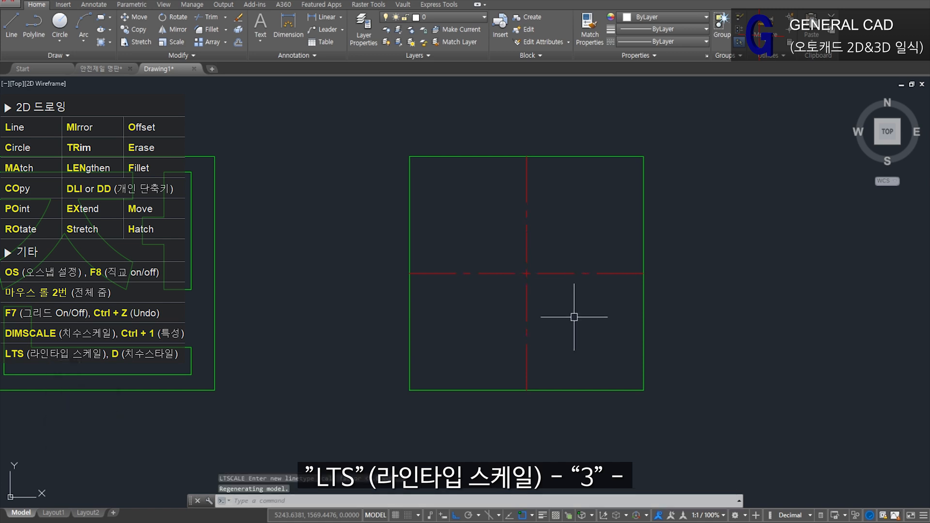
pyautogui.click(574, 315)
pyautogui.click(488, 228)
pyautogui.press('Escape')
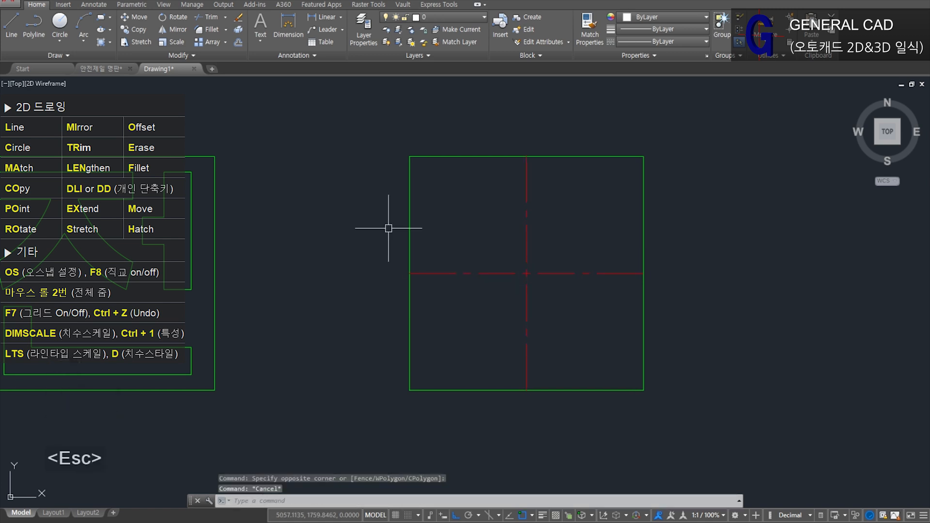
# Step: Check the circled-cross dimensions in the reference drawing, and offset the horizontal centre line 180 above and below in Drawing1
pyautogui.click(124, 73)
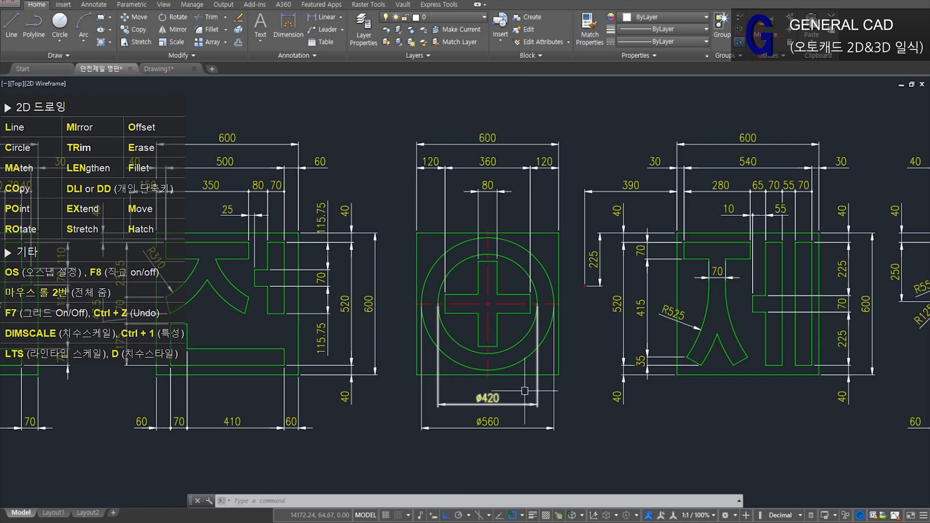
pyautogui.moveTo(523, 387); pyautogui.dragTo(526, 352, button='middle')
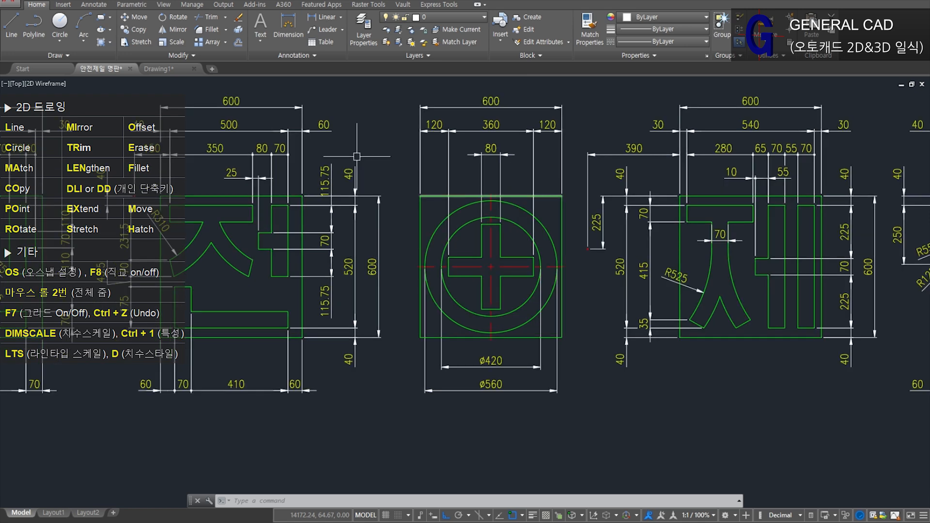
pyautogui.click(158, 68)
pyautogui.write('o')
pyautogui.press('space')
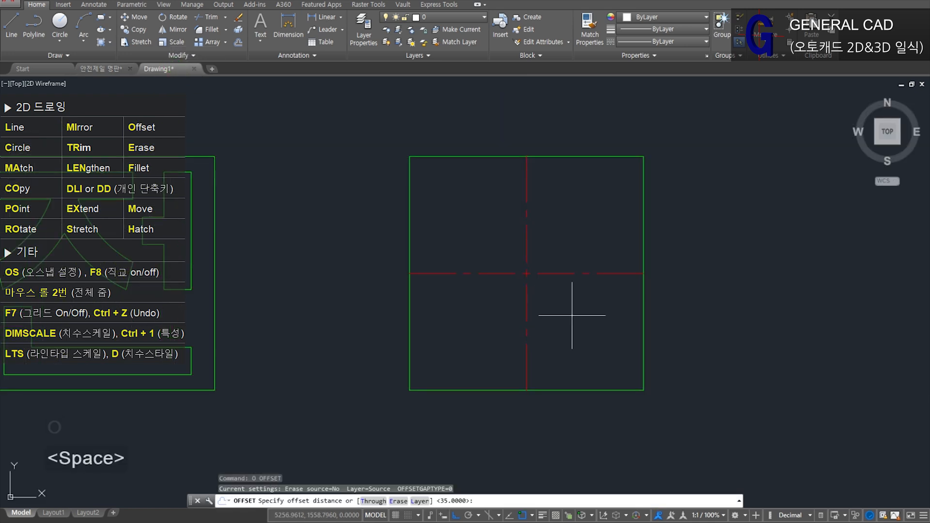
pyautogui.write('180')
pyautogui.press('Return')
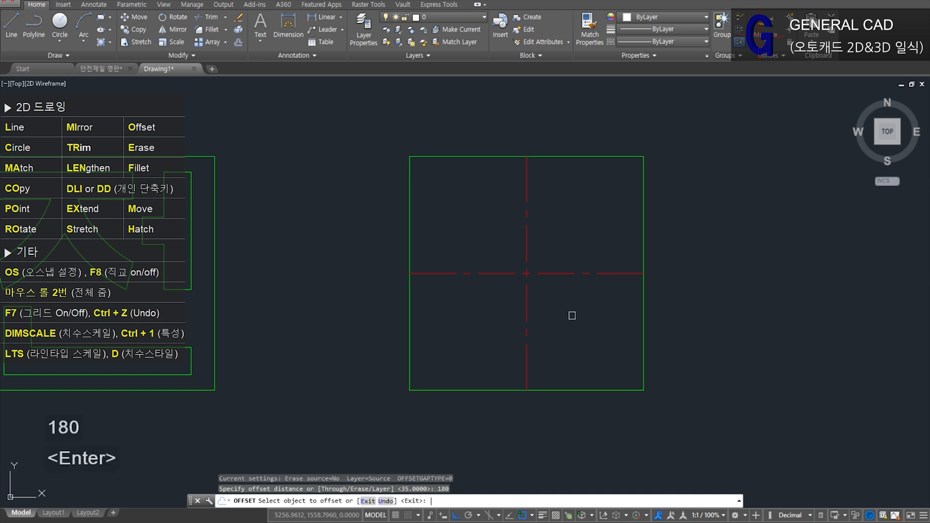
pyautogui.click(562, 273)
pyautogui.click(566, 264)
pyautogui.click(565, 273)
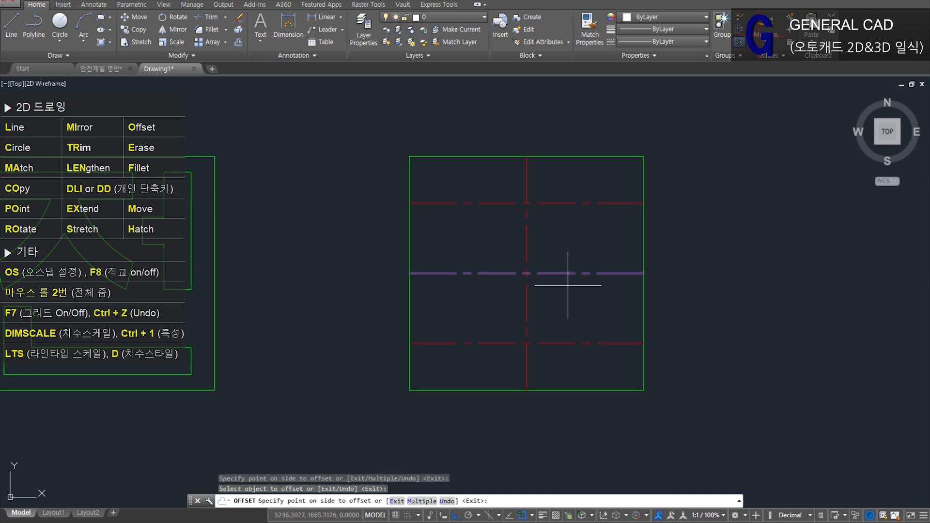
pyautogui.click(570, 324)
pyautogui.press('space')
# Step: Offset the vertical centre line 40 to both sides
pyautogui.press('space')
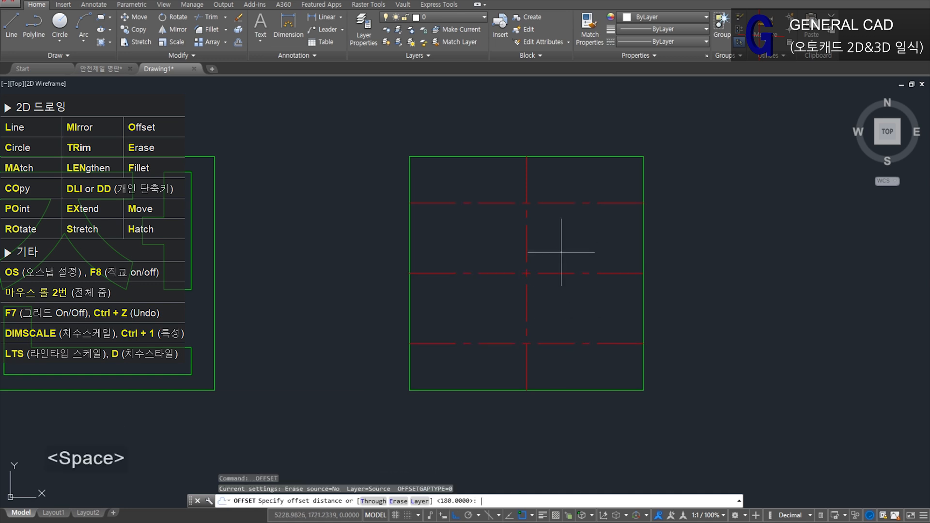
pyautogui.write('40')
pyautogui.press('Return')
pyautogui.click(527, 238)
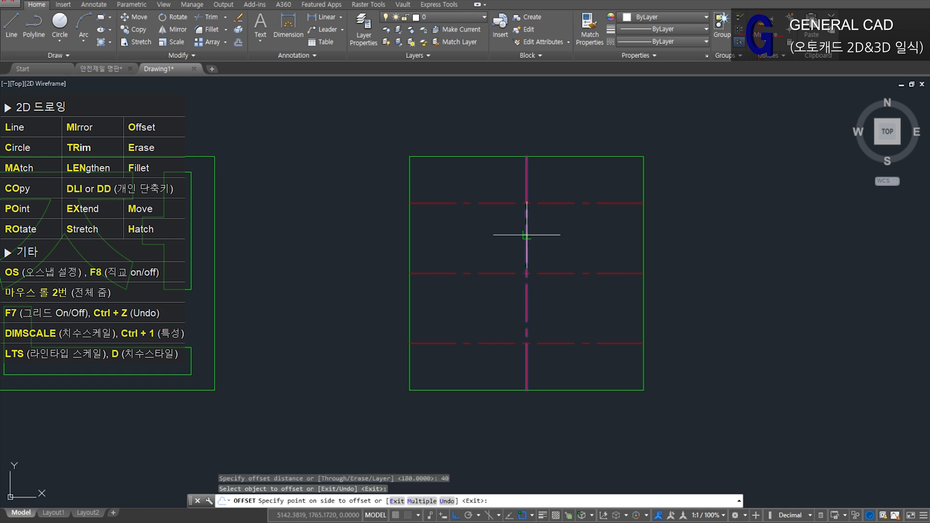
pyautogui.click(516, 238)
pyautogui.click(527, 239)
pyautogui.click(567, 236)
pyautogui.press('space')
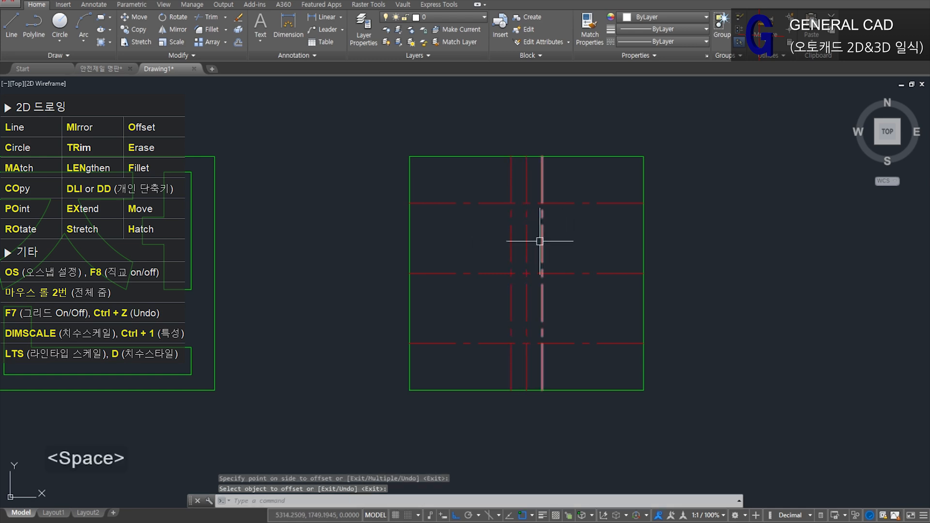
# Step: Fillet the corners of the offset lines with radius 0 to close the upright bar of the cross
pyautogui.write('f')
pyautogui.press('space')
pyautogui.click(519, 203)
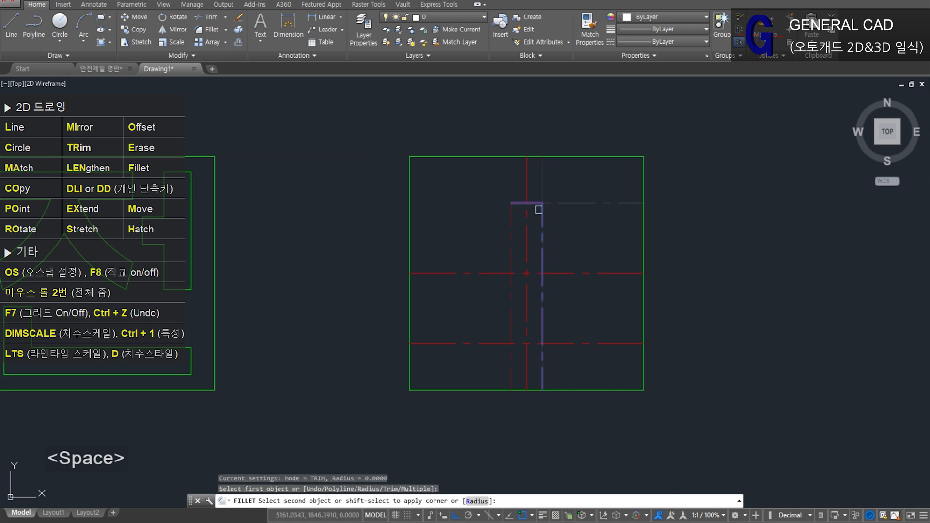
pyautogui.click(541, 219)
pyautogui.press('space')
pyautogui.click(543, 312)
pyautogui.click(537, 343)
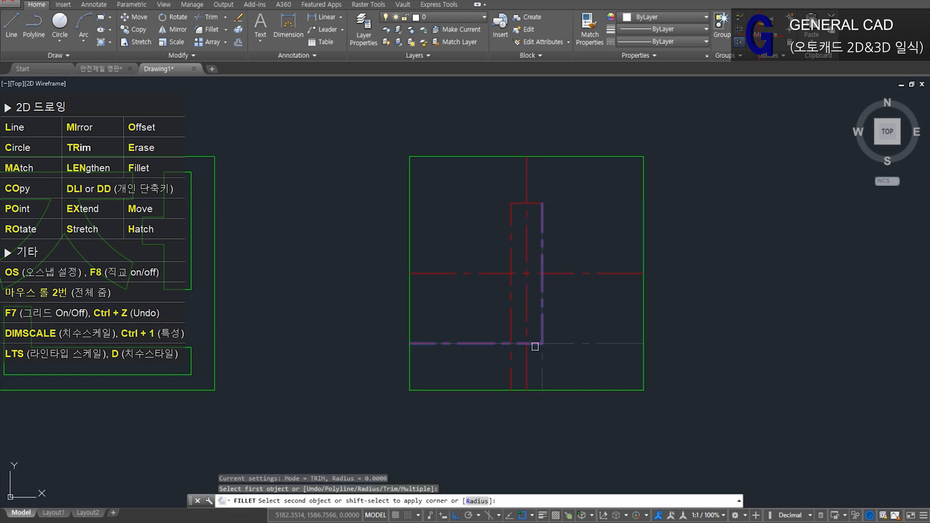
pyautogui.press('space')
pyautogui.click(511, 322)
pyautogui.click(518, 344)
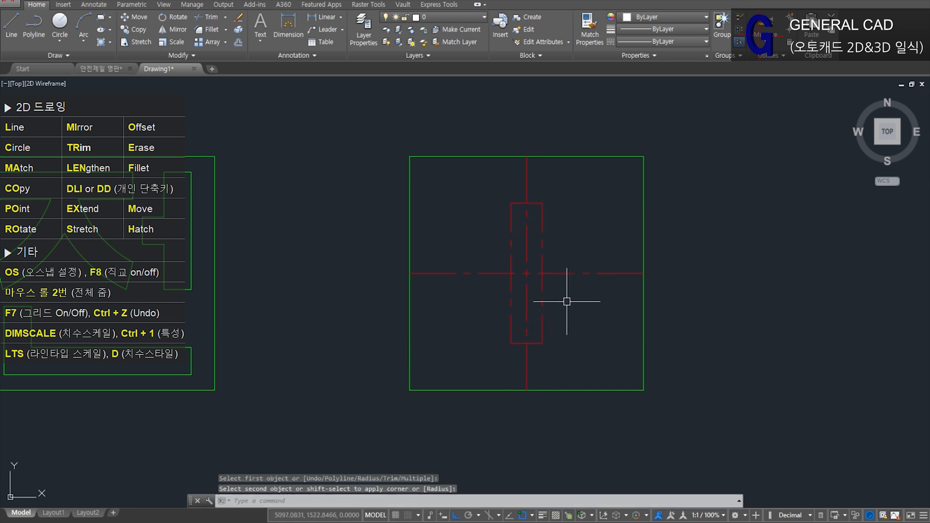
# Step: Match the upright bar's four lines to the properties of the square's green outline
pyautogui.write('ma')
pyautogui.press('space')
pyautogui.click(630, 390)
pyautogui.click(494, 193)
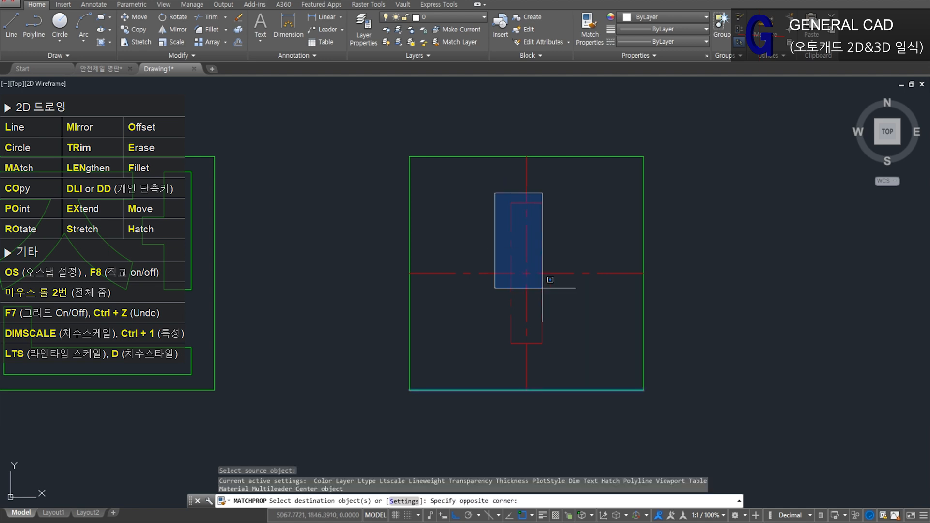
pyautogui.click(561, 355)
pyautogui.press('space')
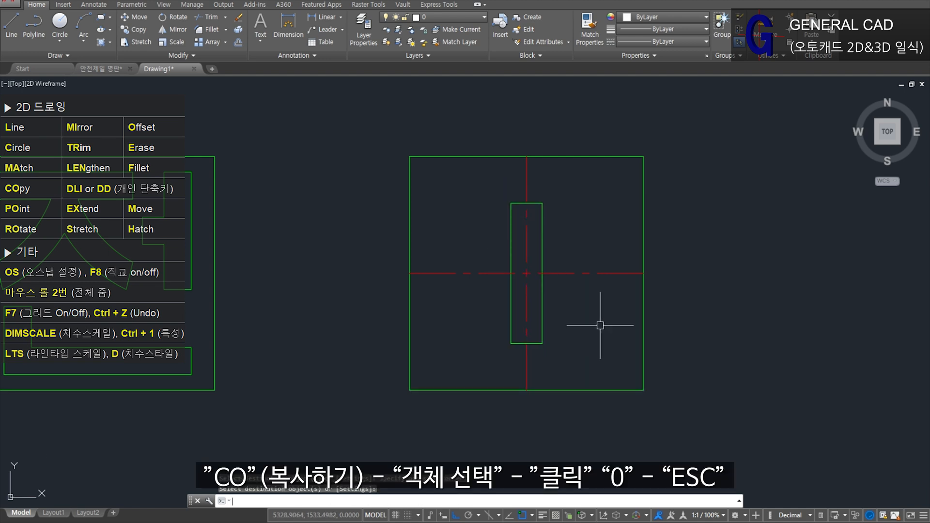
# Step: Copy the upright bar's four lines in place, with no displacement from the original
pyautogui.write('co')
pyautogui.press('space')
pyautogui.click(486, 190)
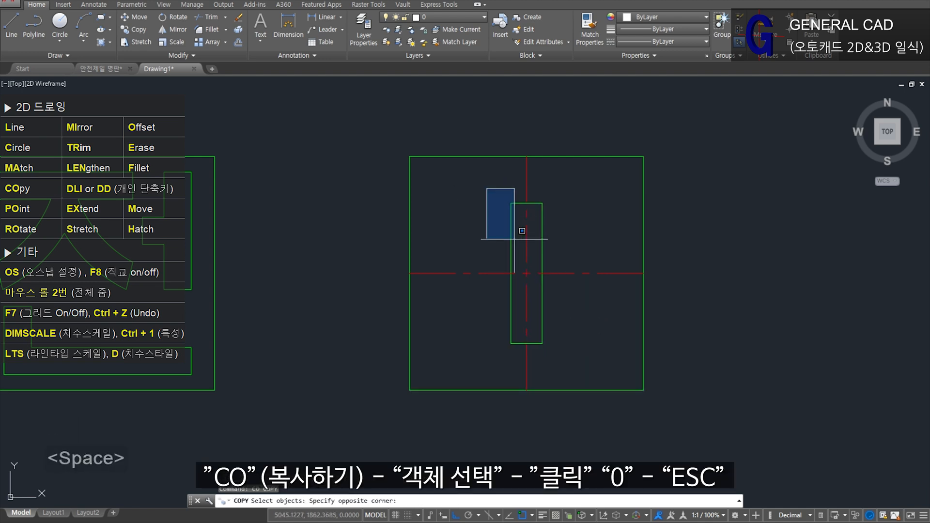
pyautogui.click(562, 355)
pyautogui.press('space')
pyautogui.click(581, 321)
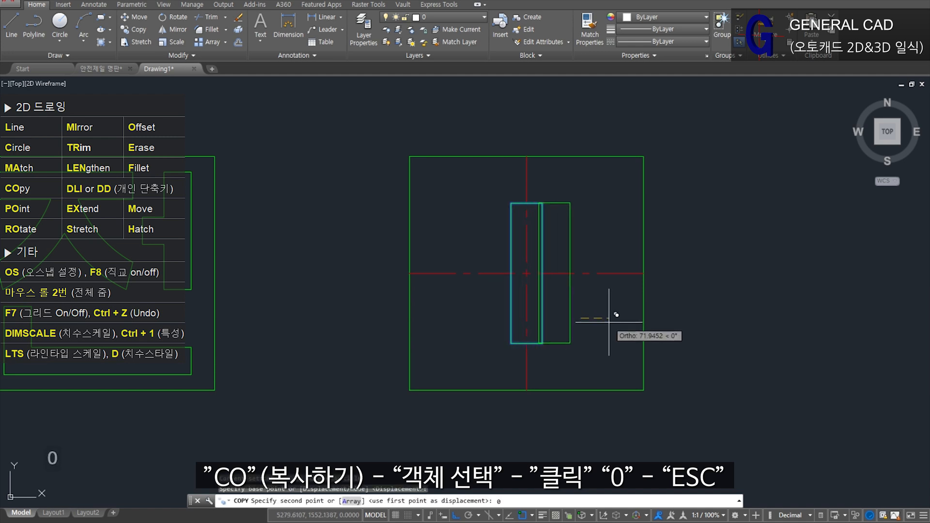
pyautogui.press('Return')
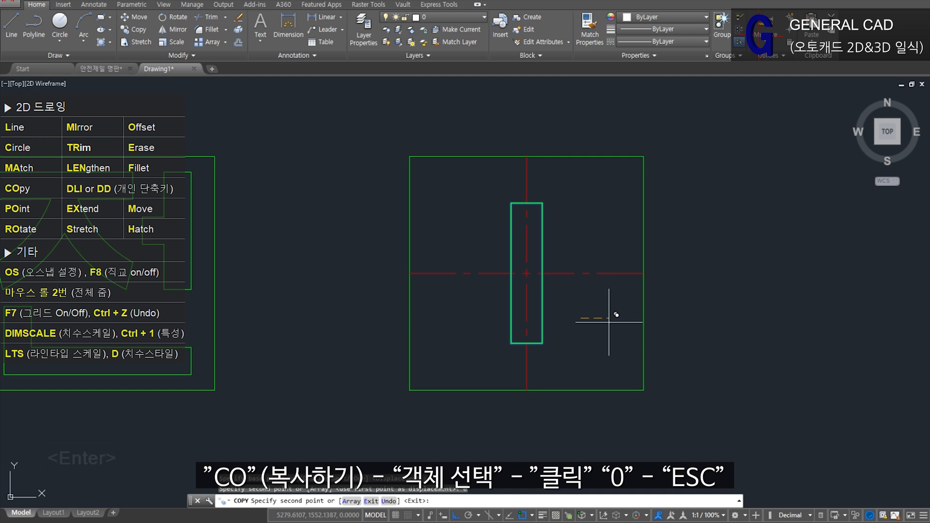
pyautogui.press('Escape')
# Step: Move one of the overlapping bar rectangles about 340 to the right, and undo the move
pyautogui.click(511, 225)
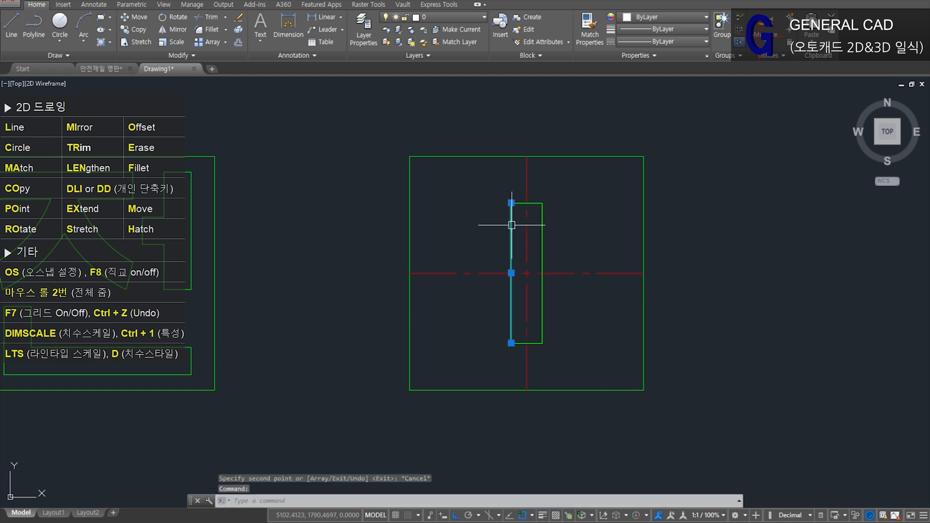
pyautogui.click(543, 235)
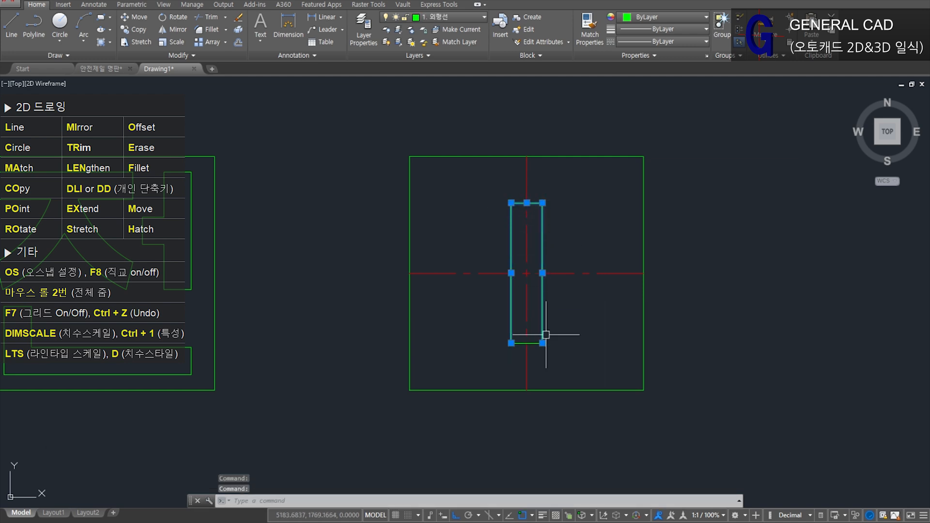
pyautogui.write('m')
pyautogui.press('space')
pyautogui.click(582, 328)
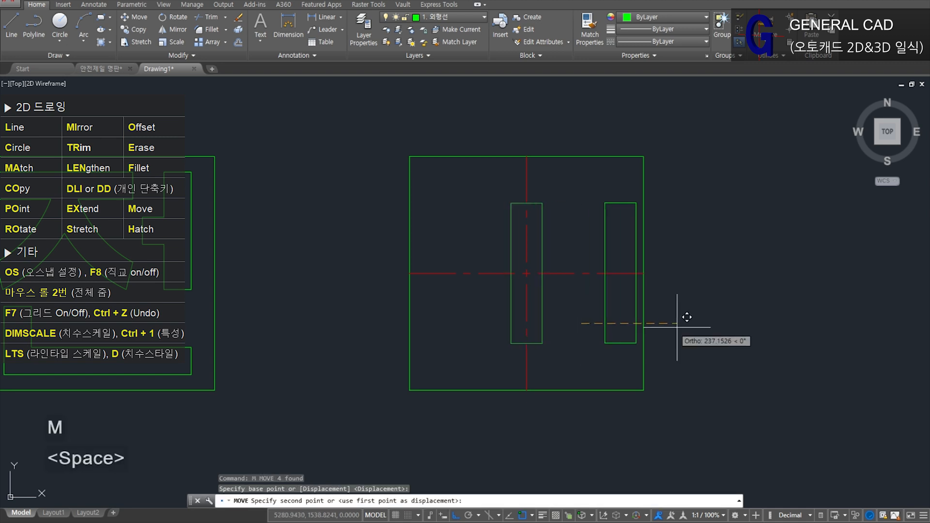
pyautogui.click(714, 329)
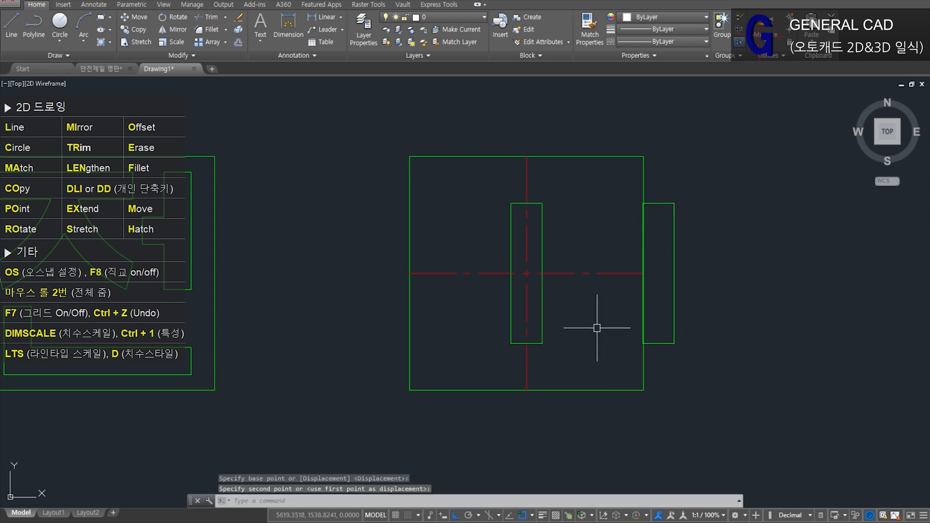
pyautogui.hotkey('ctrl', 'z')
# Step: Rotate one of the overlapping bar rectangles 90 degrees about the square's centre to form the horizontal bar of the cross
pyautogui.click(512, 215)
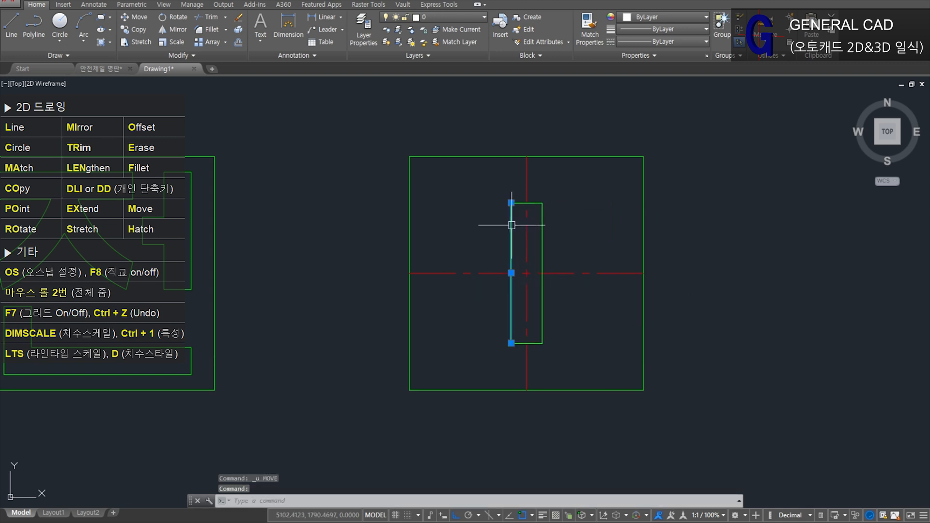
pyautogui.click(530, 203)
pyautogui.click(544, 237)
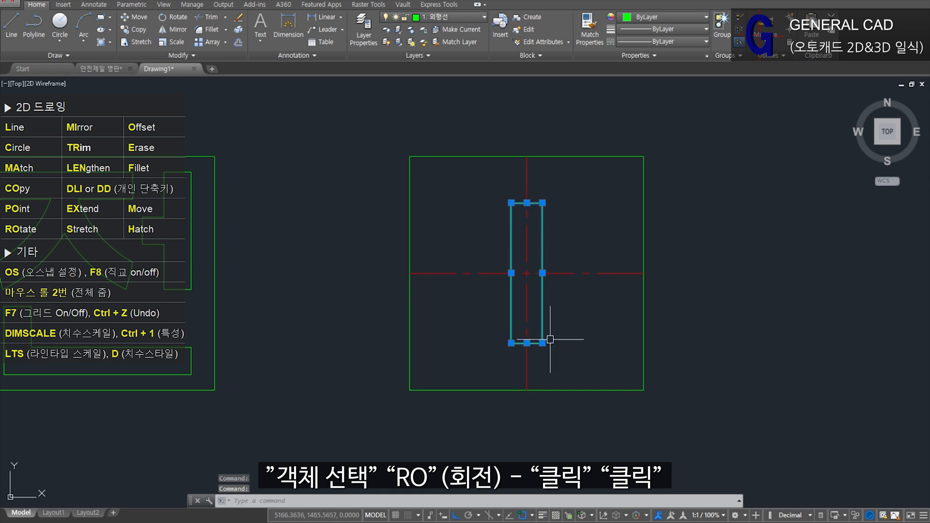
pyautogui.write('ro')
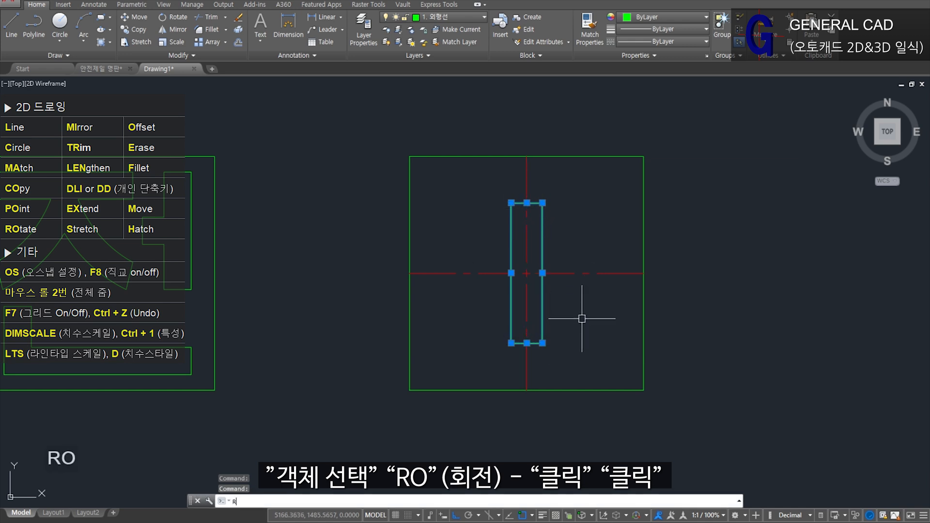
pyautogui.press('space')
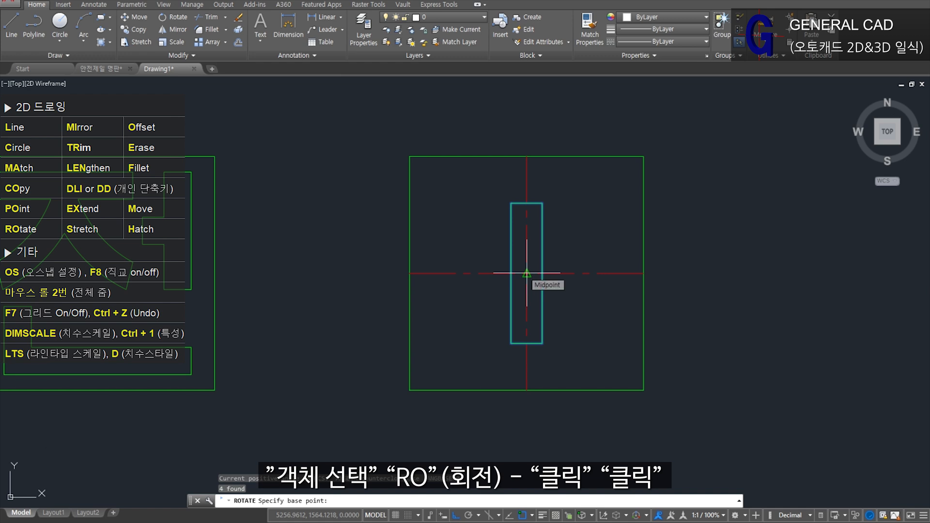
pyautogui.click(526, 273)
pyautogui.click(548, 117)
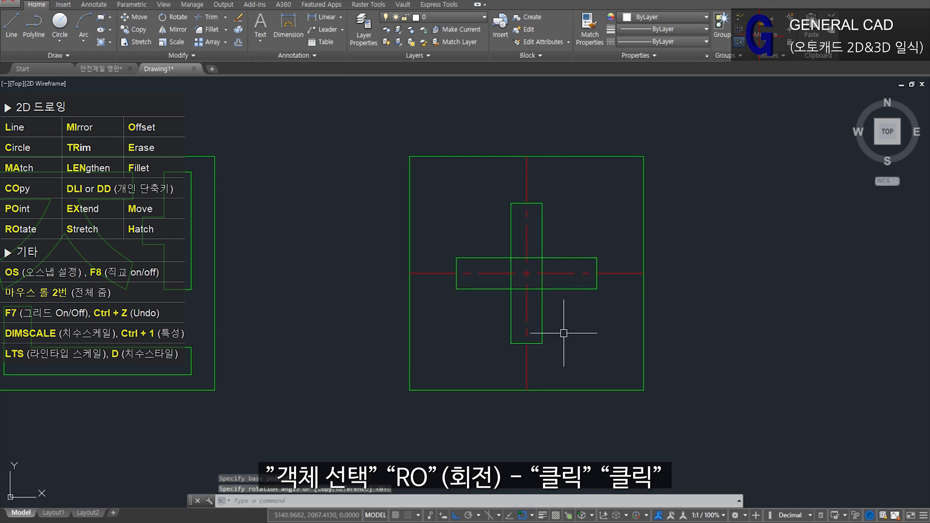
# Step: Trim the horizontal bar's lines between the two long edges of the upright bar
pyautogui.write('tr')
pyautogui.press('space')
pyautogui.click(545, 306)
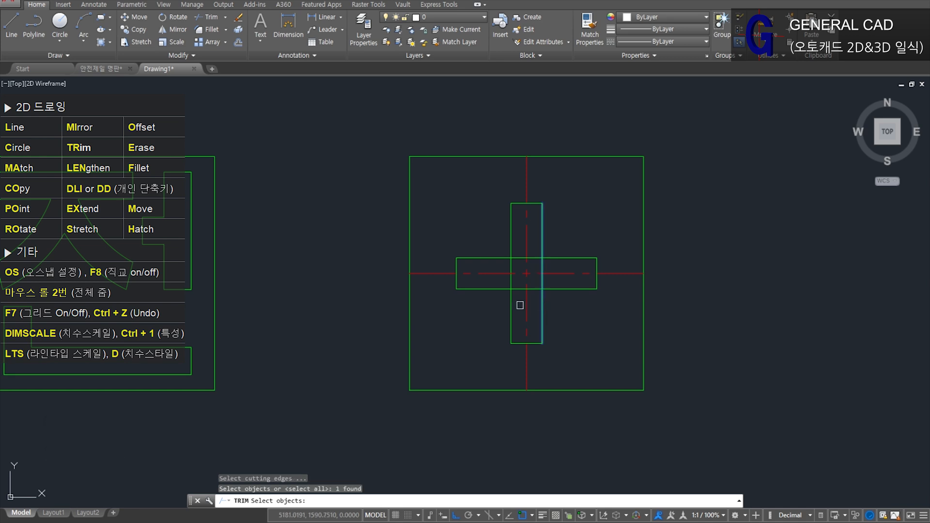
pyautogui.press('space')
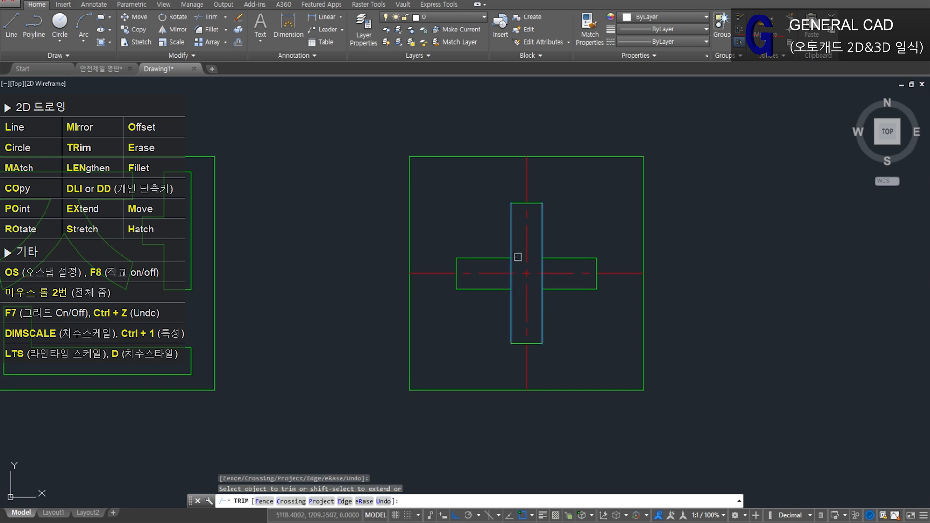
pyautogui.press('space')
# Step: Trim the upright bar's lines between the horizontal bar's edges to open the middle of the cross
pyautogui.press('space')
pyautogui.click(487, 258)
pyautogui.click(495, 288)
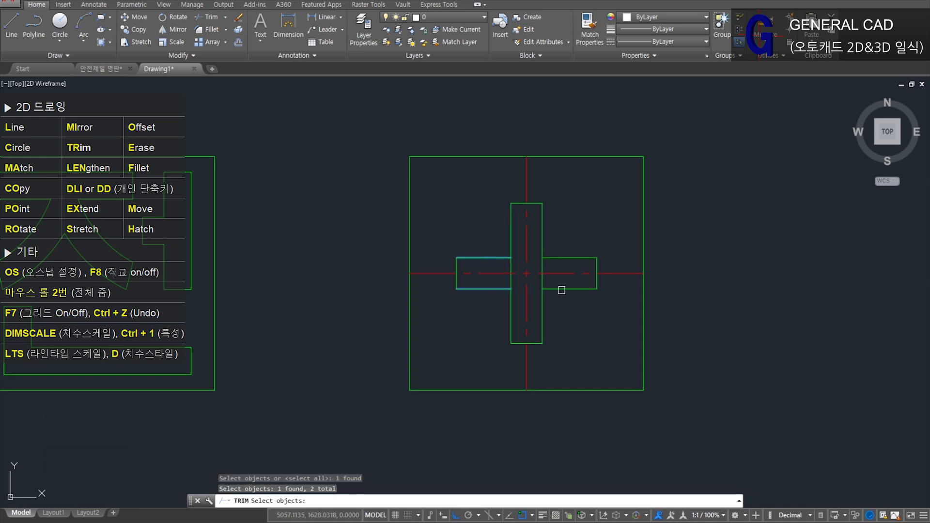
pyautogui.press('space')
pyautogui.click(544, 266)
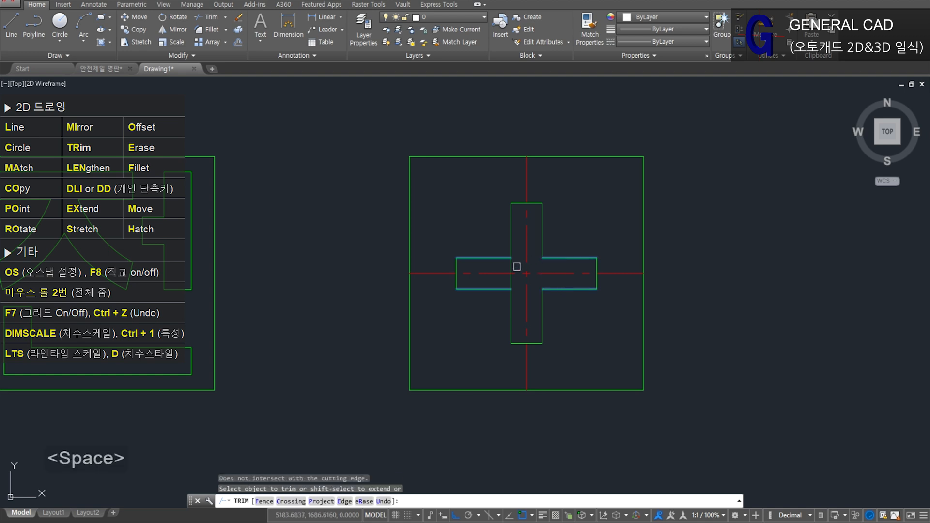
pyautogui.click(512, 266)
pyautogui.press('space')
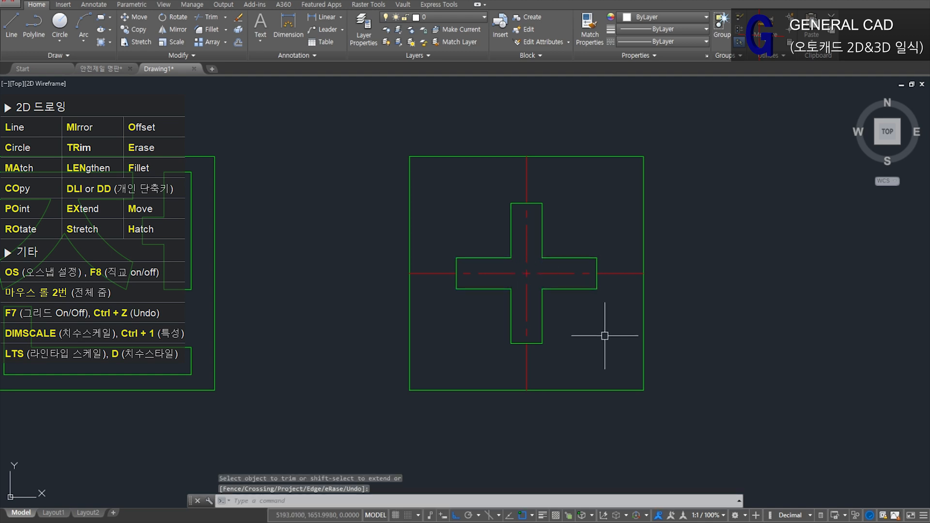
# Step: Check the inner circle's size in the reference drawing and draw a 420 diameter circle centred on the cross in Drawing1
pyautogui.hotkey('ctrl', 'Tab')
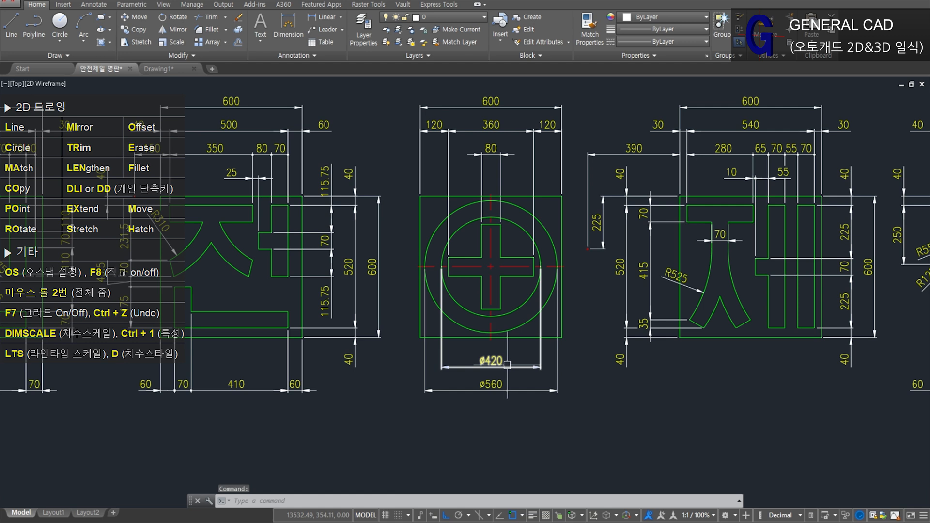
pyautogui.hotkey('ctrl', 'Tab')
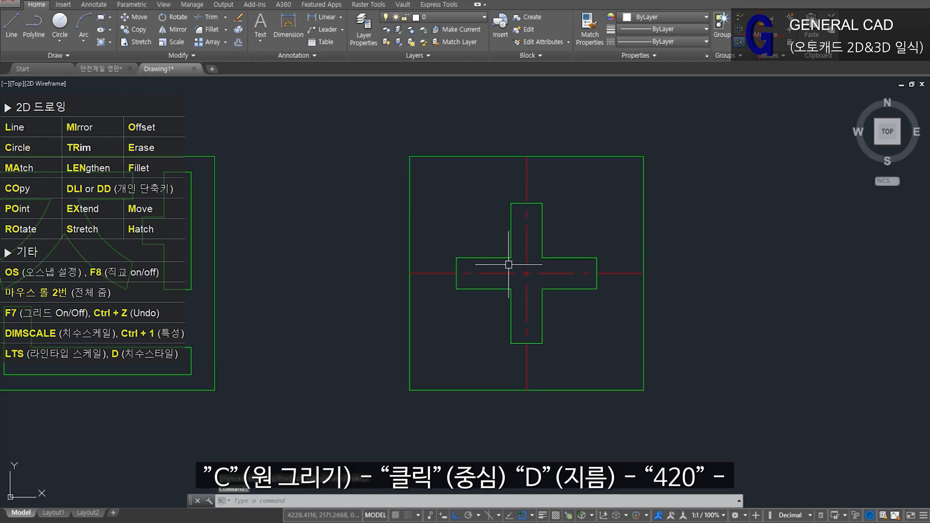
pyautogui.write('c')
pyautogui.press('space')
pyautogui.click(527, 274)
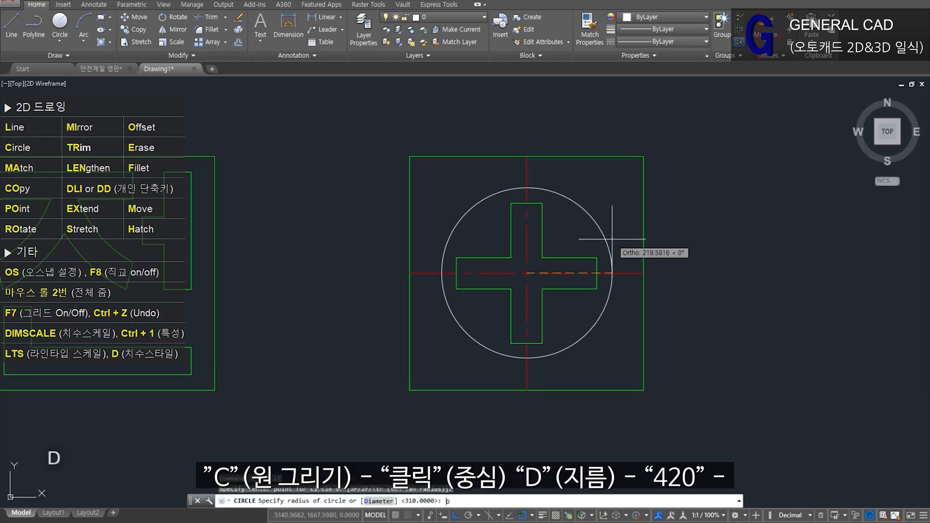
pyautogui.write('d')
pyautogui.press('space')
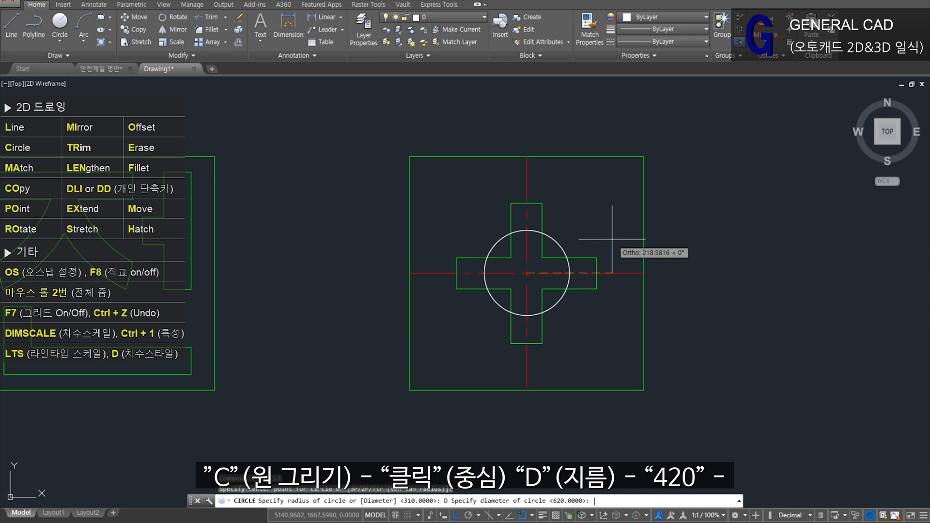
pyautogui.write('420')
pyautogui.press('Return')
# Step: Draw a 560 diameter circle concentric with the inner circle around the cross
pyautogui.press('space')
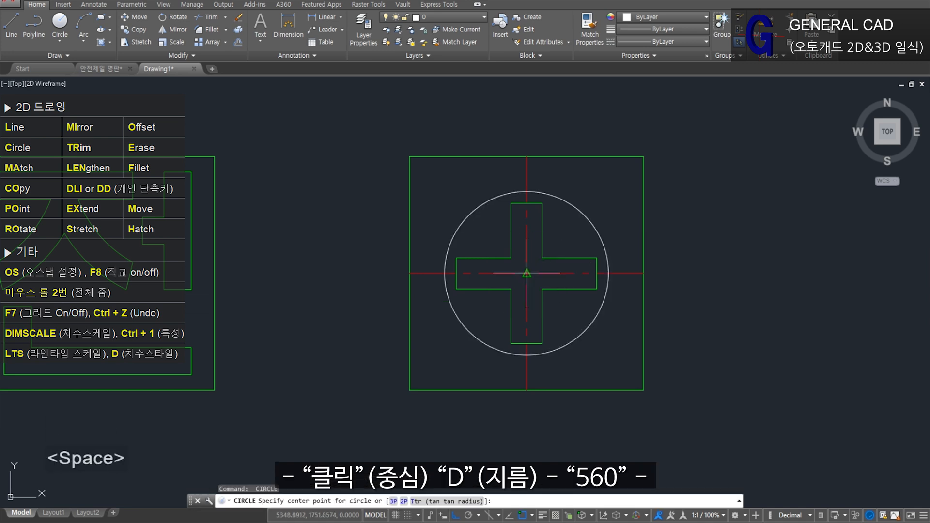
pyautogui.click(526, 273)
pyautogui.write('D')
pyautogui.press('space')
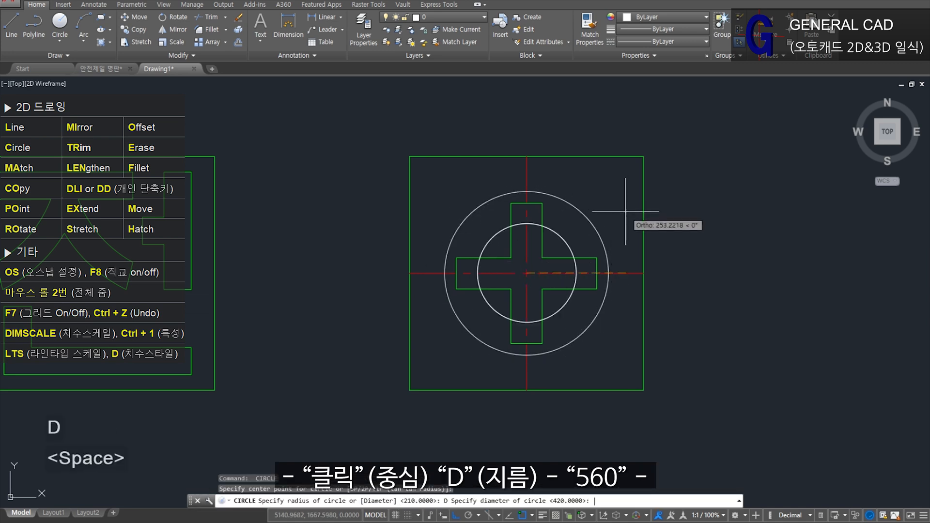
pyautogui.write('560')
pyautogui.press('Return')
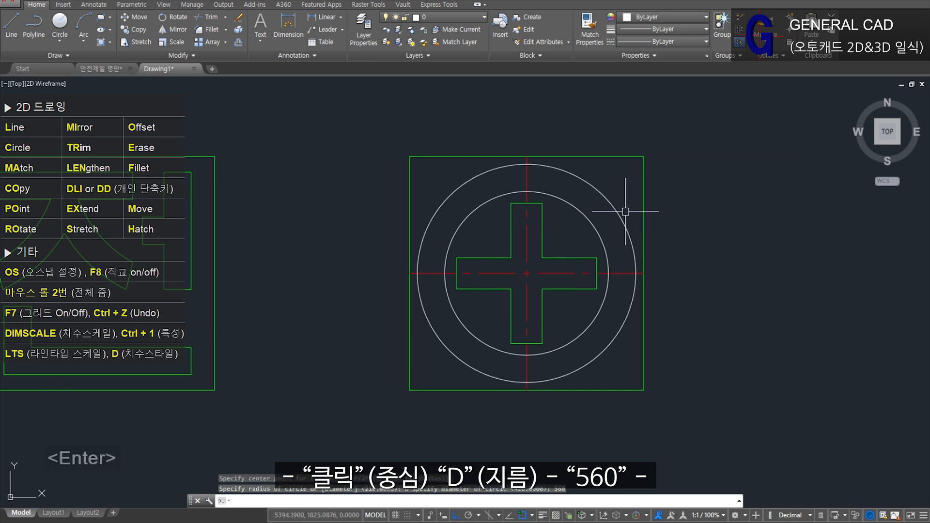
# Step: Match the properties of both circles to the cross's green outline
pyautogui.write('MA')
pyautogui.press('space')
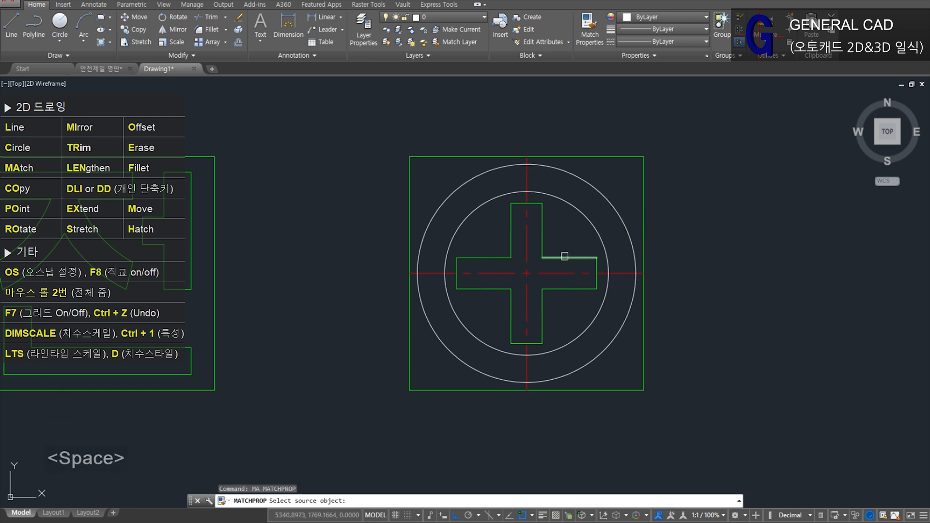
pyautogui.click(565, 256)
pyautogui.click(583, 227)
pyautogui.click(577, 203)
pyautogui.click(584, 193)
pyautogui.click(571, 173)
pyautogui.press('space')
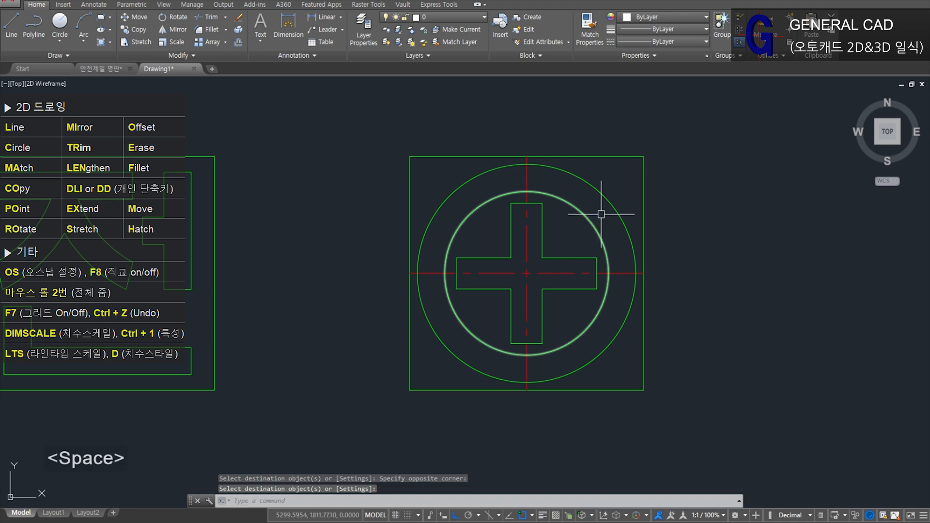
pyautogui.write('TR')
pyautogui.press('space')
pyautogui.click(510, 157)
pyautogui.scroll(8, 538, 159)
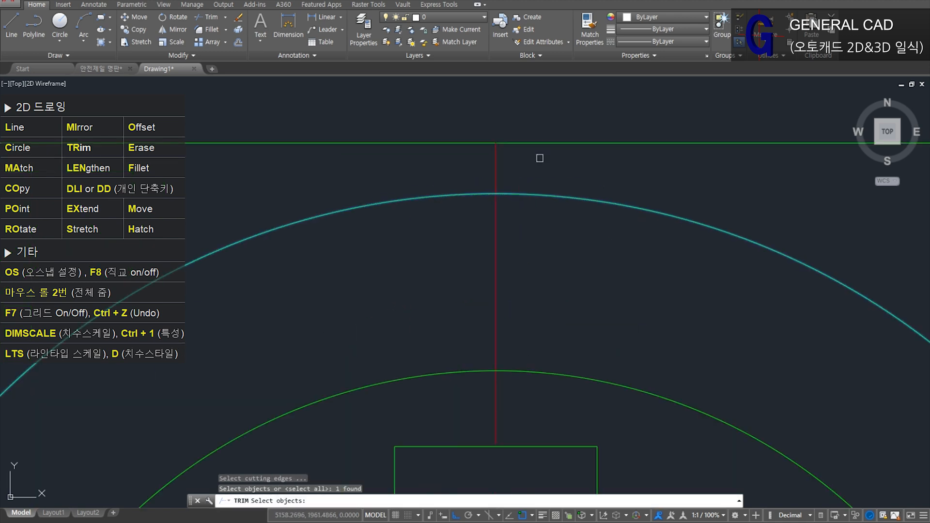
pyautogui.scroll(-8, 540, 159)
pyautogui.click(539, 177)
pyautogui.click(541, 186)
pyautogui.press('Escape')
# Step: Trim the upper end of the vertical centre line and the left end of the horizontal one at the outer circle
pyautogui.write('TR')
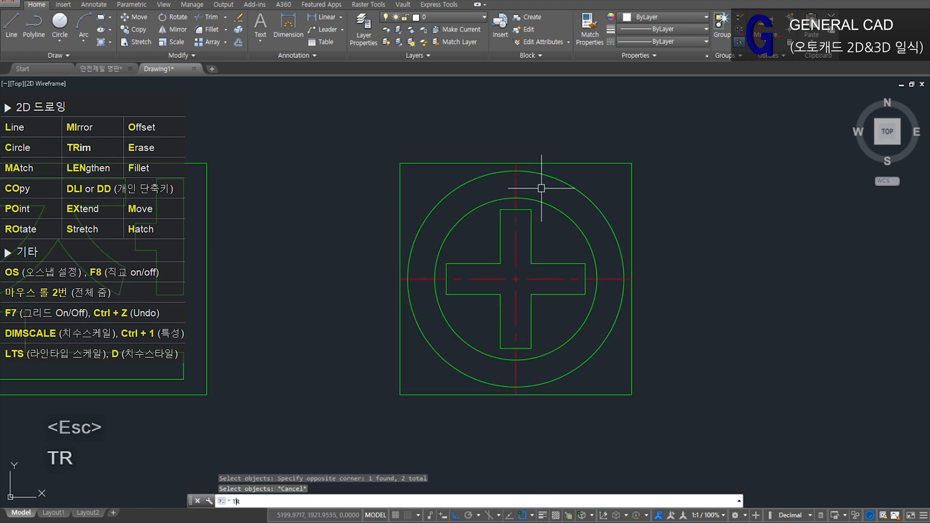
pyautogui.press('space')
pyautogui.click(561, 180)
pyautogui.scroll(8, 507, 168)
pyautogui.press('space')
pyautogui.click(629, 163)
pyautogui.click(522, 165)
pyautogui.scroll(-6, 531, 171)
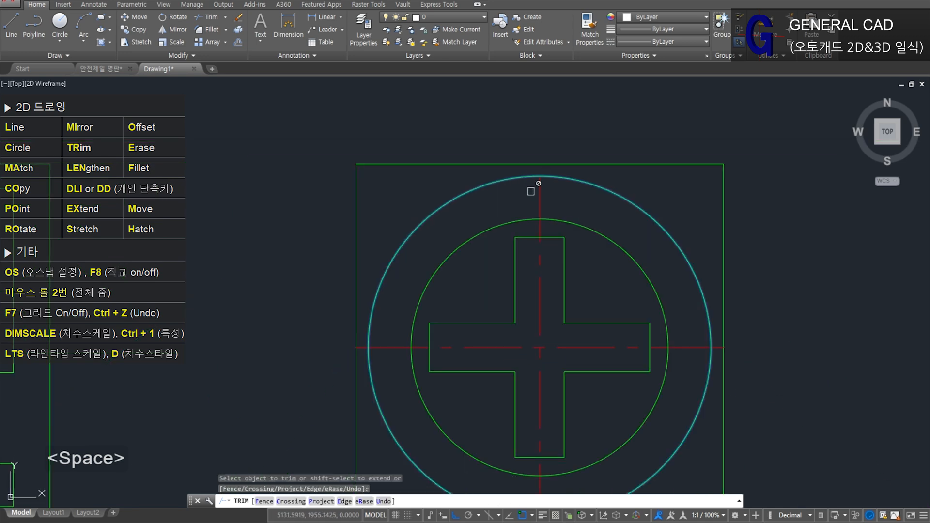
pyautogui.scroll(2, 371, 358)
pyautogui.click(344, 338)
pyautogui.click(339, 320)
pyautogui.scroll(-3, 380, 314)
pyautogui.moveTo(581, 327); pyautogui.dragTo(535, 308, button='middle')
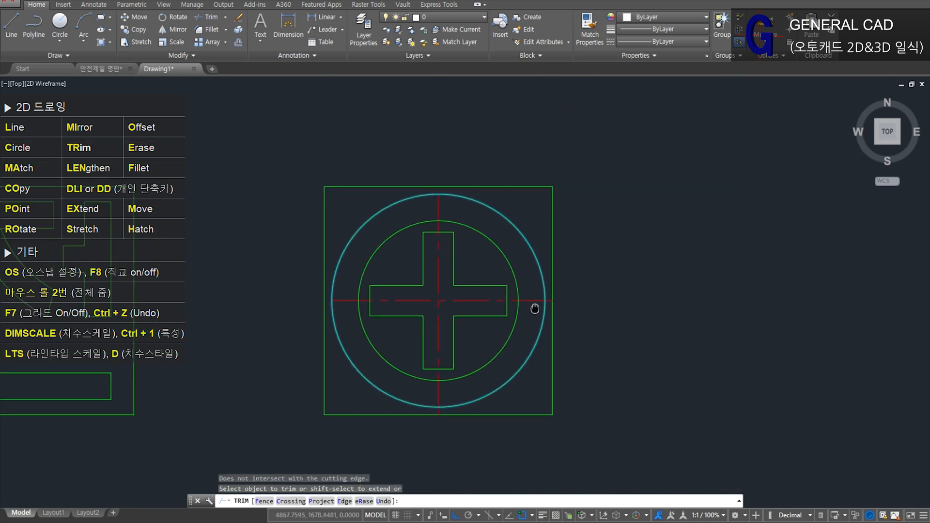
# Step: Trim the right end of the horizontal centre line and the lower end of the vertical one at the outer circle
pyautogui.scroll(3, 535, 309)
pyautogui.click(528, 306)
pyautogui.click(538, 286)
pyautogui.scroll(-3, 538, 286)
pyautogui.scroll(3, 482, 357)
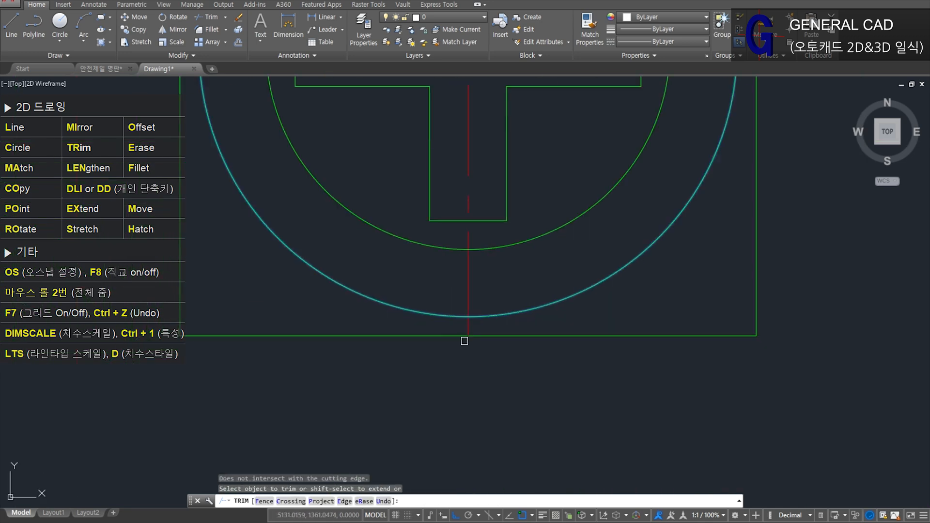
pyautogui.scroll(3, 464, 341)
pyautogui.click(511, 337)
pyautogui.click(443, 272)
pyautogui.scroll(-6, 490, 272)
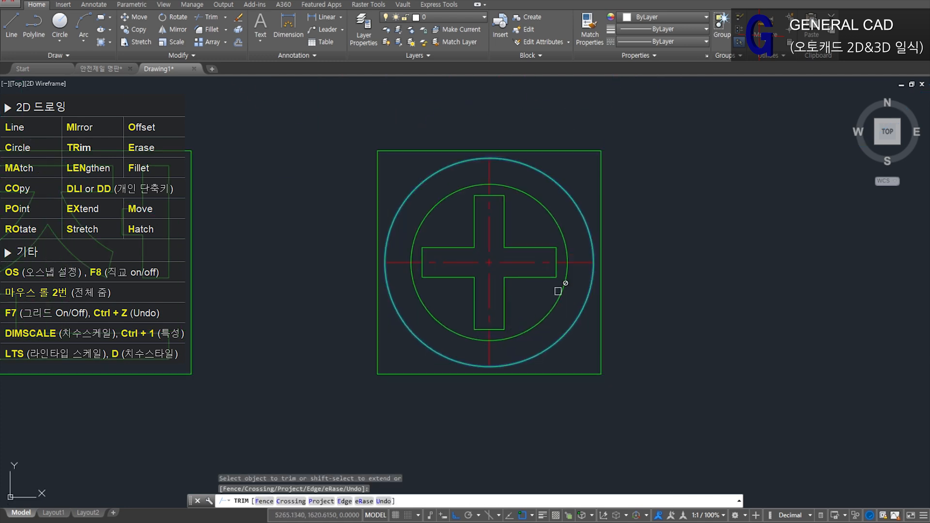
pyautogui.moveTo(558, 291); pyautogui.dragTo(546, 303, button='middle')
pyautogui.press('space')
# Step: Lengthen both red centre lines by a delta of 30 at each of their ends
pyautogui.write('LEN')
pyautogui.press('space')
pyautogui.write('DE')
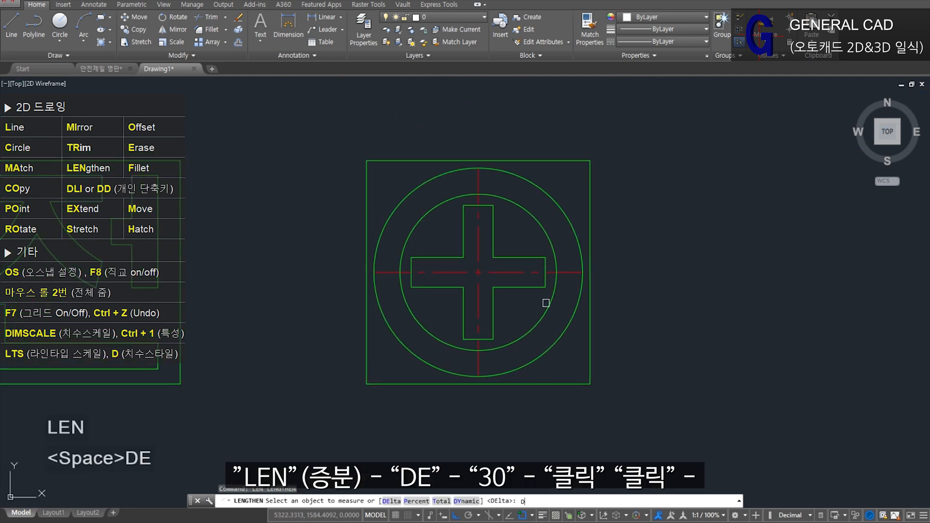
pyautogui.press('space')
pyautogui.write('3')
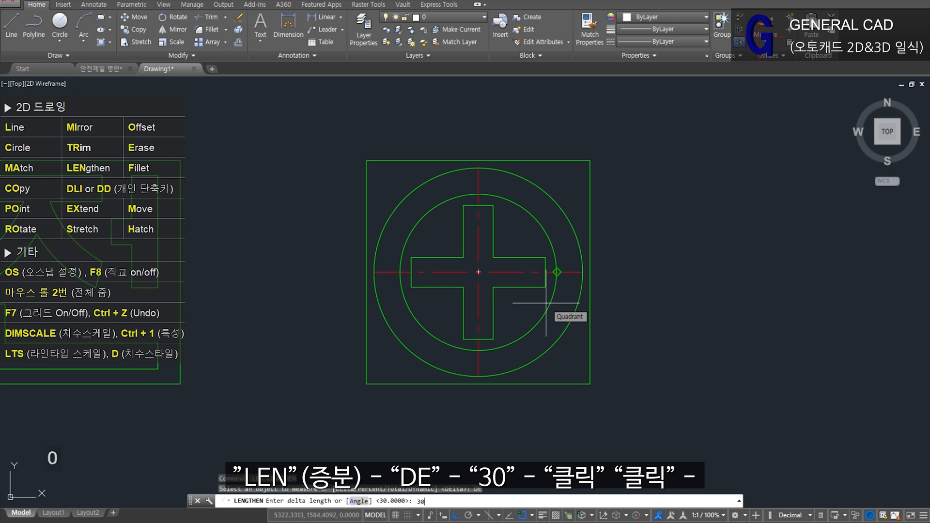
pyautogui.write('0')
pyautogui.press('space')
pyautogui.click(565, 272)
pyautogui.click(557, 265)
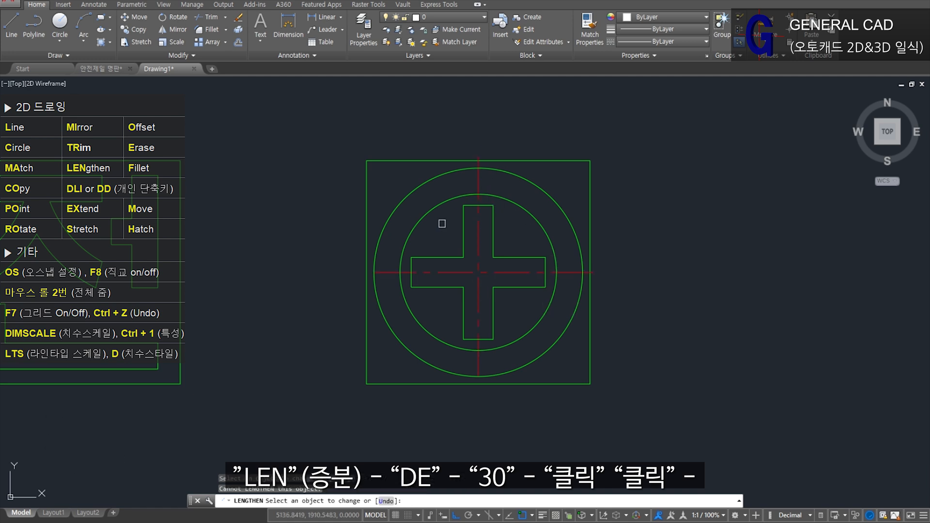
pyautogui.click(380, 272)
pyautogui.press('space')
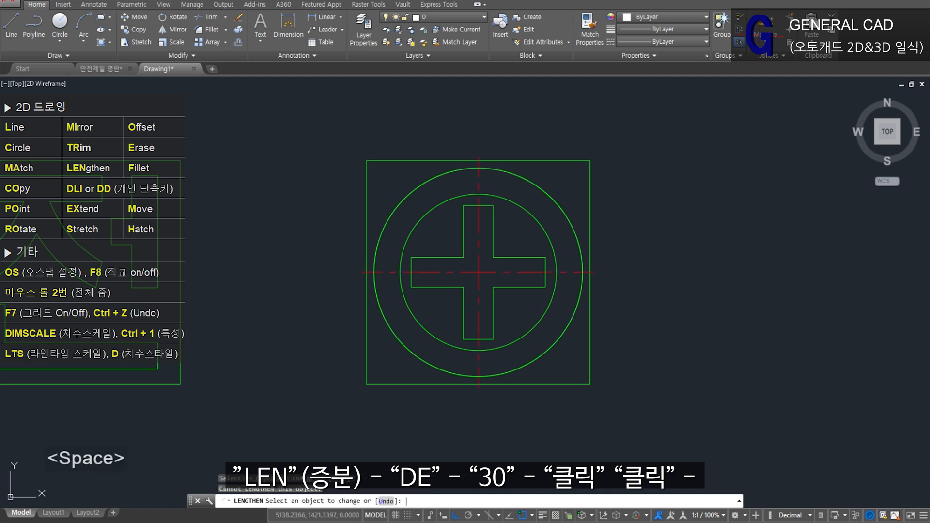
# Step: Copy the square around the circled cross 1100 to the right in Drawing1
pyautogui.scroll(-2, 611, 337)
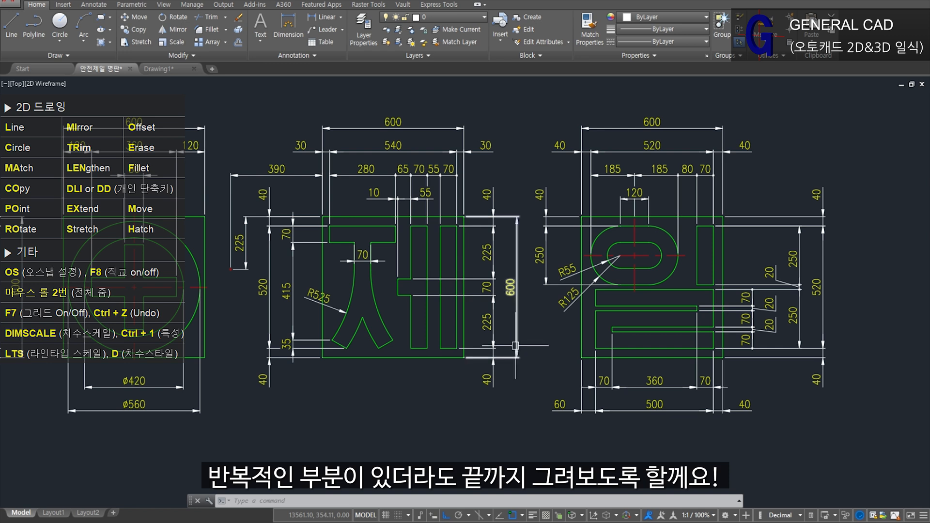
pyautogui.click(179, 69)
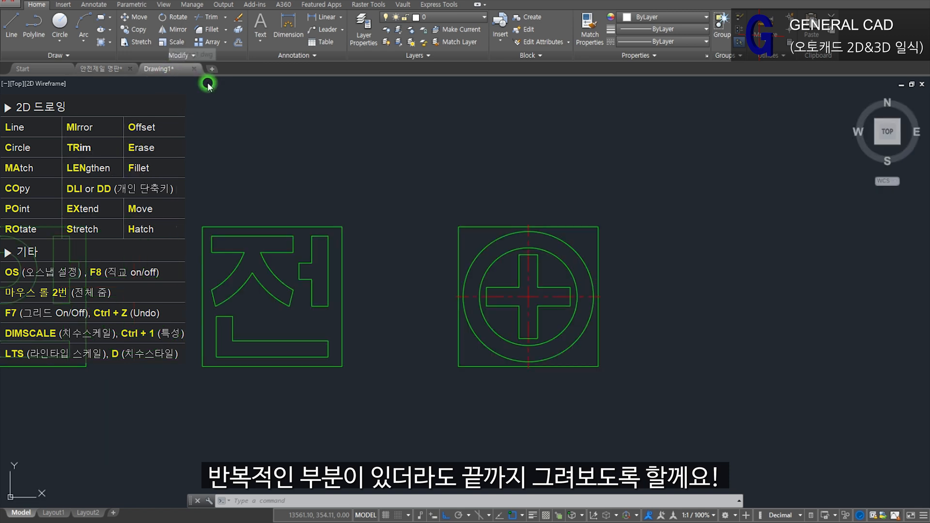
pyautogui.write('ct ')
pyautogui.write('o')
pyautogui.press('space')
pyautogui.click(463, 384)
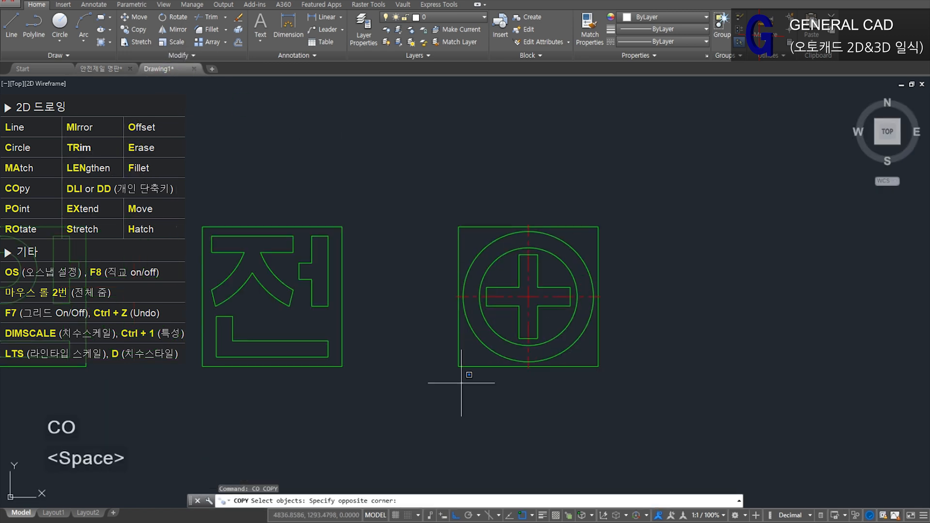
pyautogui.click(451, 370)
pyautogui.click(474, 388)
pyautogui.click(448, 353)
pyautogui.click(621, 261)
pyautogui.click(594, 204)
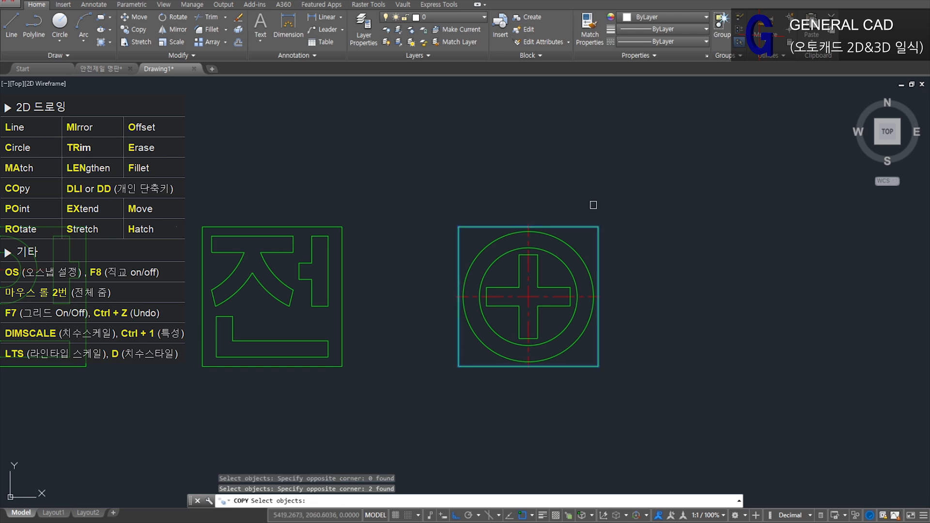
pyautogui.press('space')
pyautogui.click(651, 283)
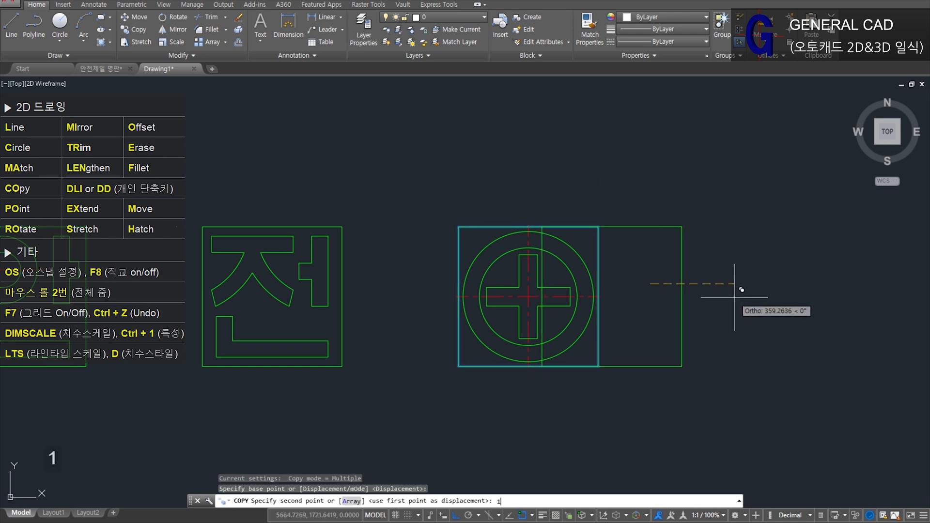
pyautogui.write('1100')
pyautogui.press('Return')
pyautogui.press('Escape')
pyautogui.scroll(1, 731, 374)
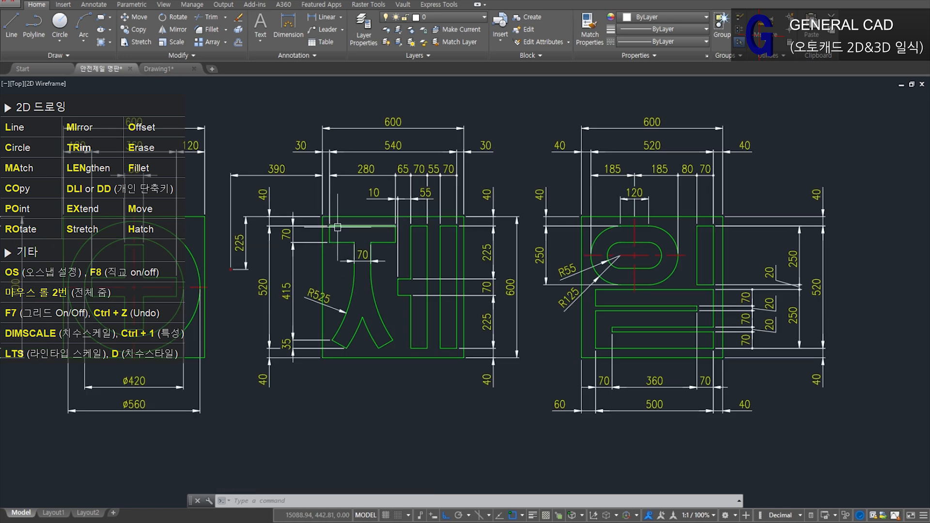
# Step: In Drawing1, offset the top edge of the copied square 40 downward
pyautogui.write('o')
pyautogui.press('space')
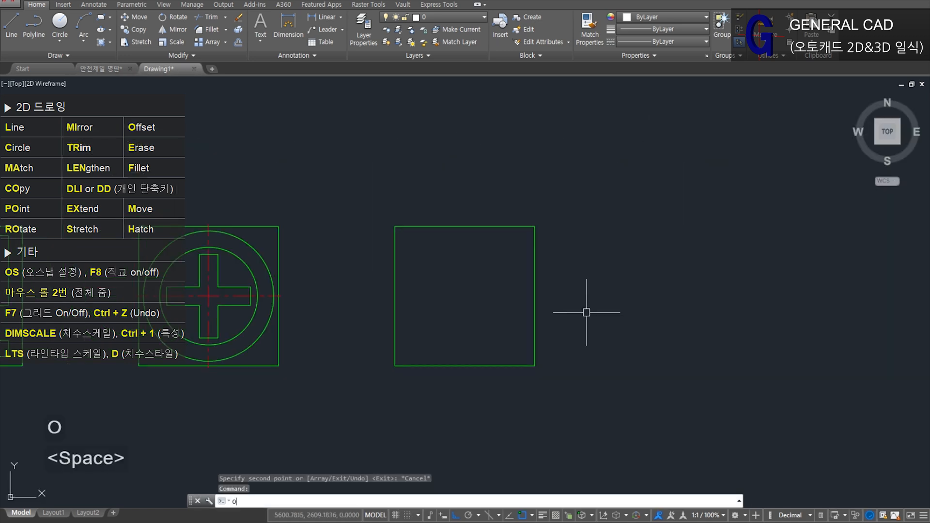
pyautogui.write('40')
pyautogui.press('Return')
pyautogui.click(482, 229)
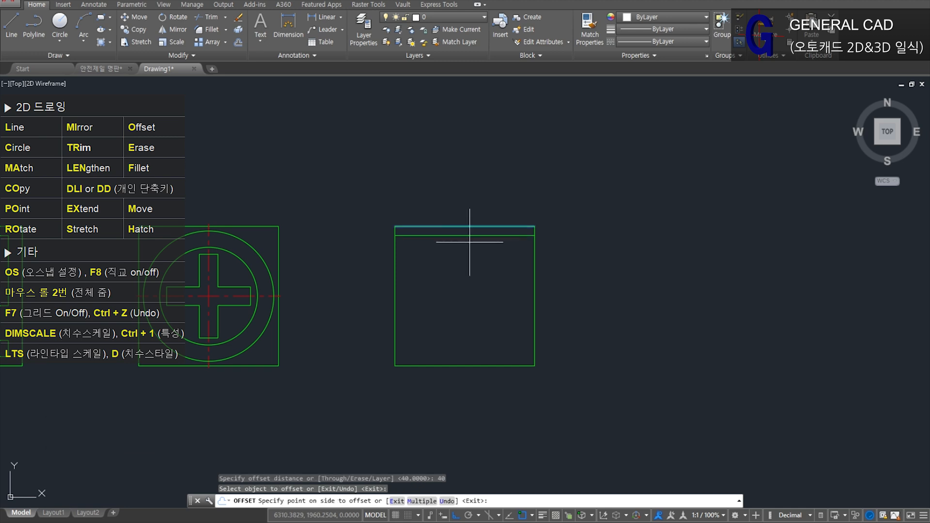
pyautogui.click(474, 262)
pyautogui.press('space')
# Step: Offset the new horizontal line inside the square a further 70 downward
pyautogui.press('space')
pyautogui.write('70')
pyautogui.press('Return')
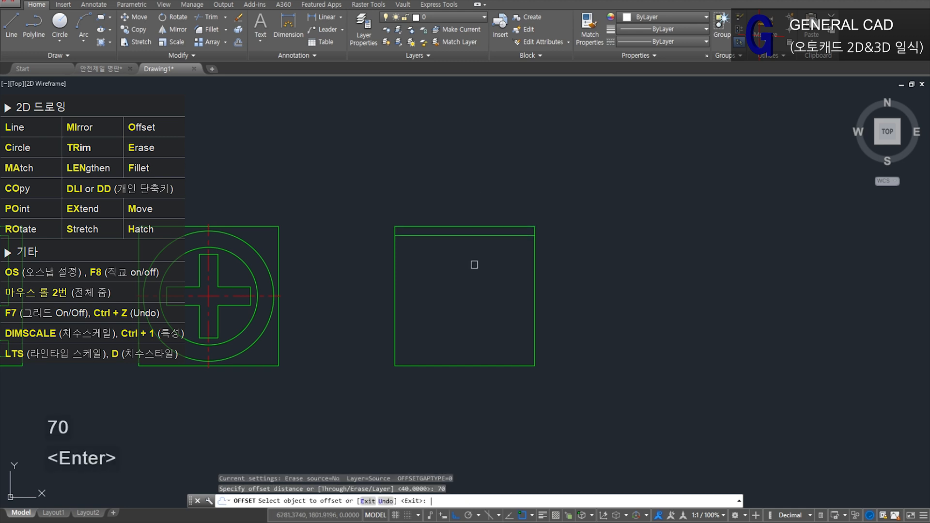
pyautogui.click(471, 225)
pyautogui.click(470, 282)
pyautogui.press('space')
# Step: Check the horizontal dimensions in the reference drawing and, in Drawing1, offset the square's left edge 30 inward
pyautogui.press('space')
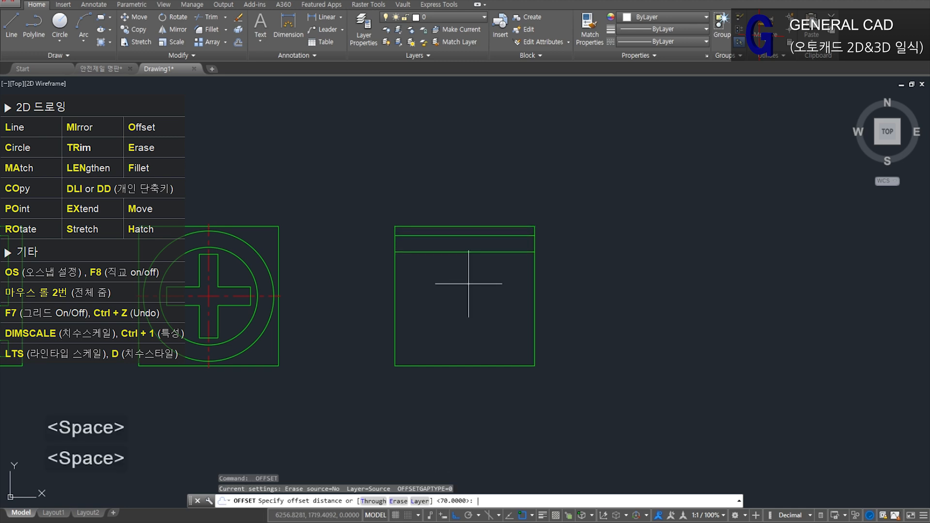
pyautogui.hotkey('ctrl', 'Tab')
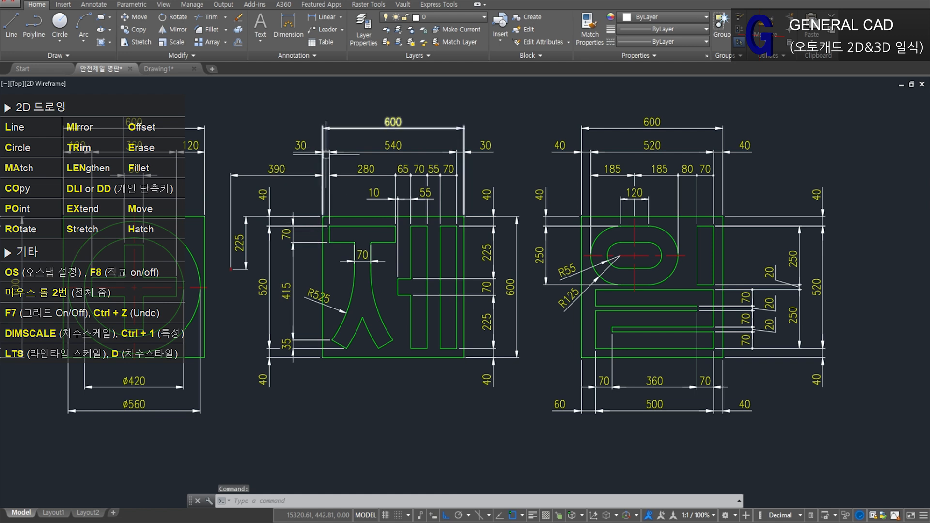
pyautogui.hotkey('ctrl', 'Tab')
pyautogui.write('o')
pyautogui.press('space')
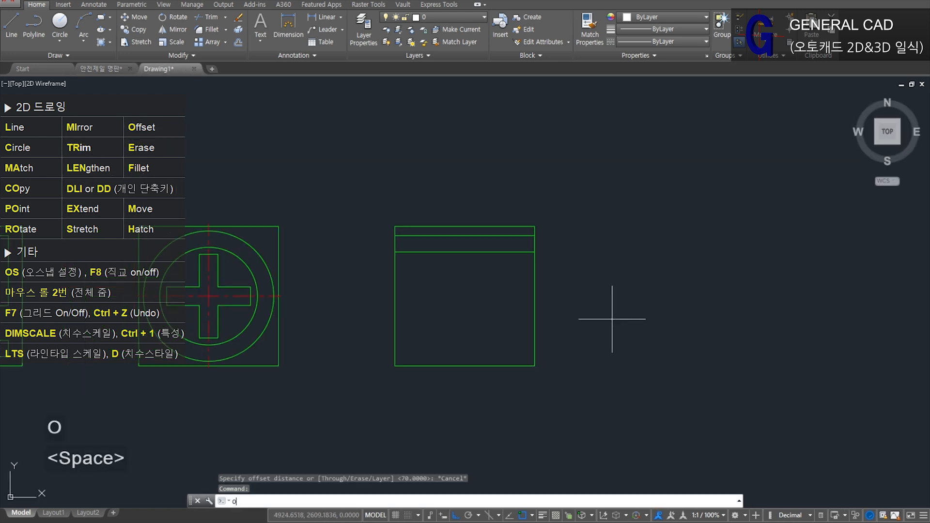
pyautogui.write('30')
pyautogui.press('Return')
pyautogui.click(396, 280)
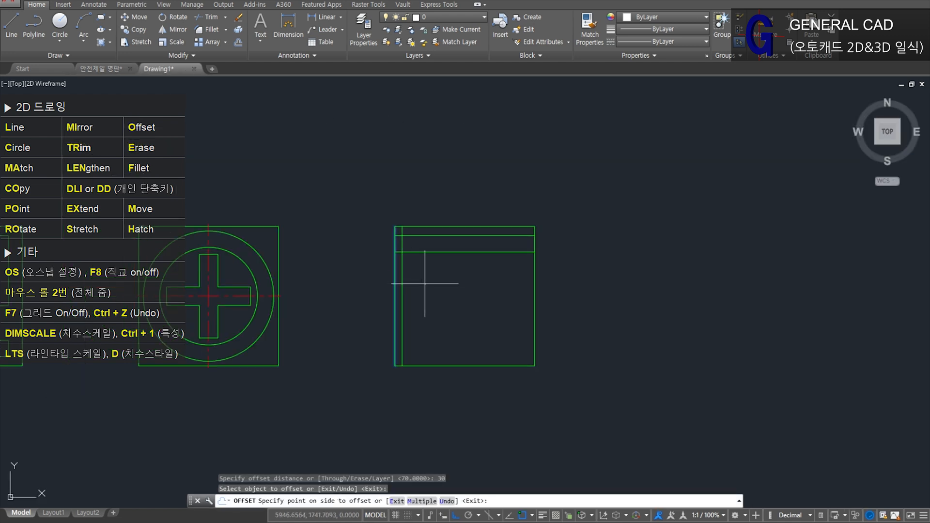
pyautogui.click(425, 284)
pyautogui.press('space')
# Step: Offset the new vertical line inside the square 280 to the right
pyautogui.press('space')
pyautogui.write('280')
pyautogui.press('Return')
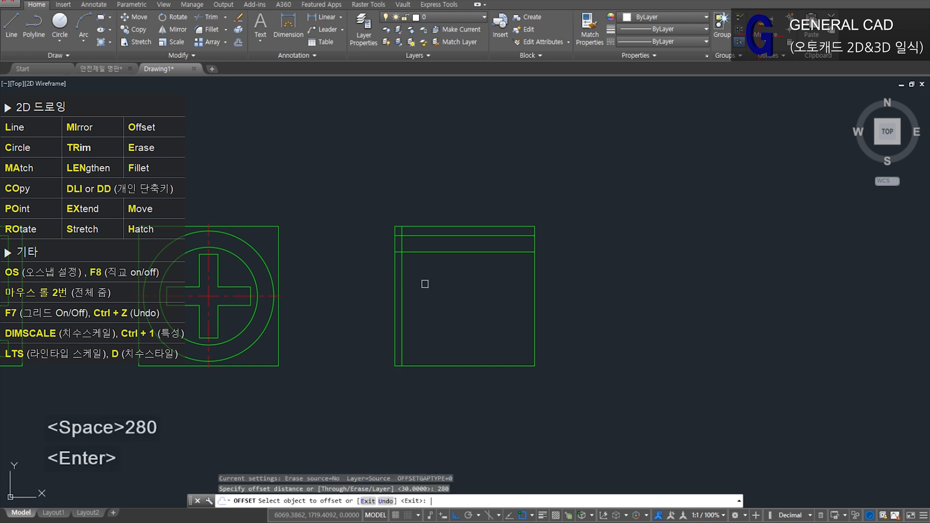
pyautogui.click(402, 274)
pyautogui.click(446, 270)
pyautogui.press('space')
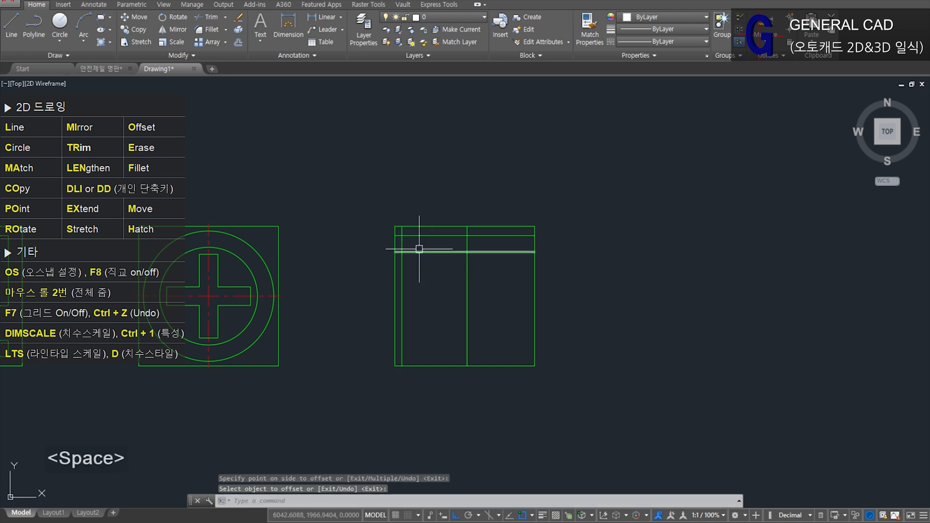
# Step: Fillet the offset lines with radius 0 at the upper-left and lower-left corners of the letter's horizontal bar
pyautogui.scroll(2, 419, 249)
pyautogui.press('space')
pyautogui.write('F')
pyautogui.press('space')
pyautogui.click(391, 236)
pyautogui.click(402, 227)
pyautogui.press('space')
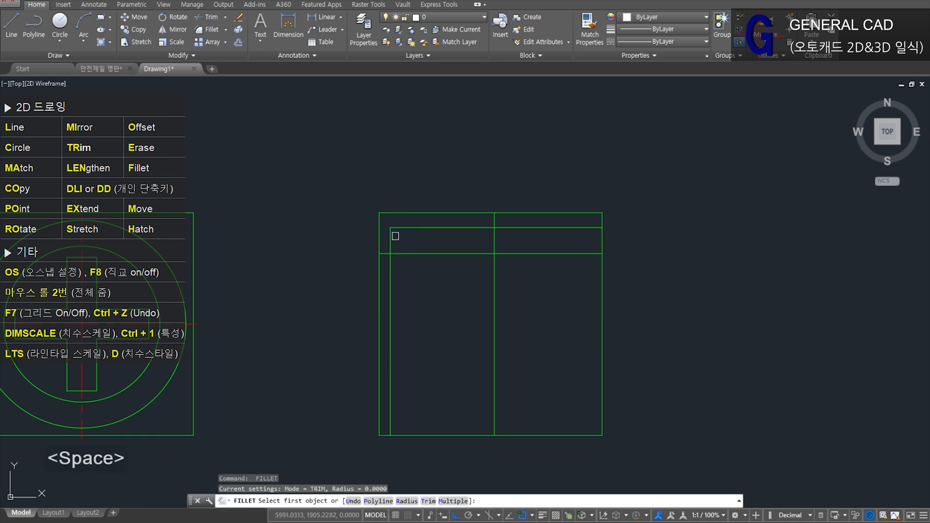
pyautogui.click(391, 240)
pyautogui.click(452, 253)
# Step: Close the bar's upper-right and lower-right corners with zero-radius fillets
pyautogui.press('space')
pyautogui.click(476, 228)
pyautogui.click(495, 237)
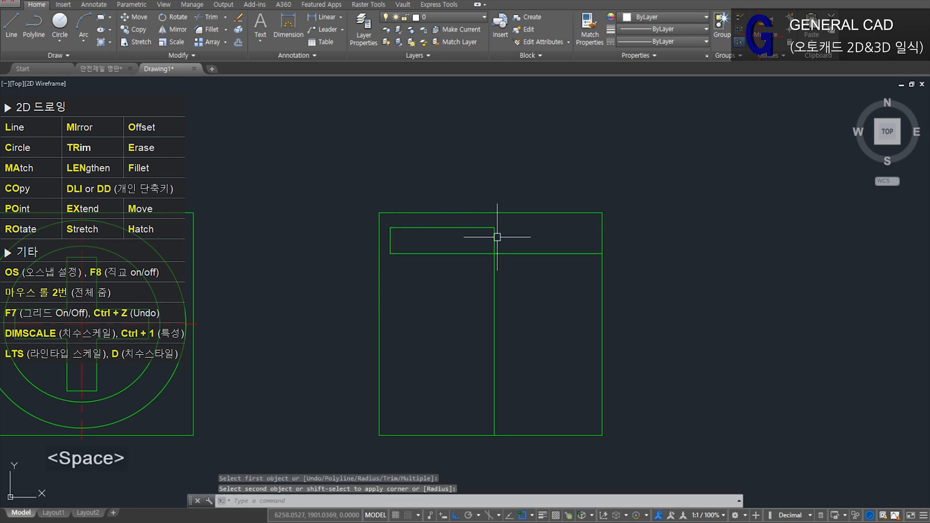
pyautogui.press('space')
pyautogui.click(495, 240)
pyautogui.click(480, 253)
# Step: Check the arc-centre position in the reference drawing and, in Drawing1, offset the square's top edge 225 downward
pyautogui.click(101, 68)
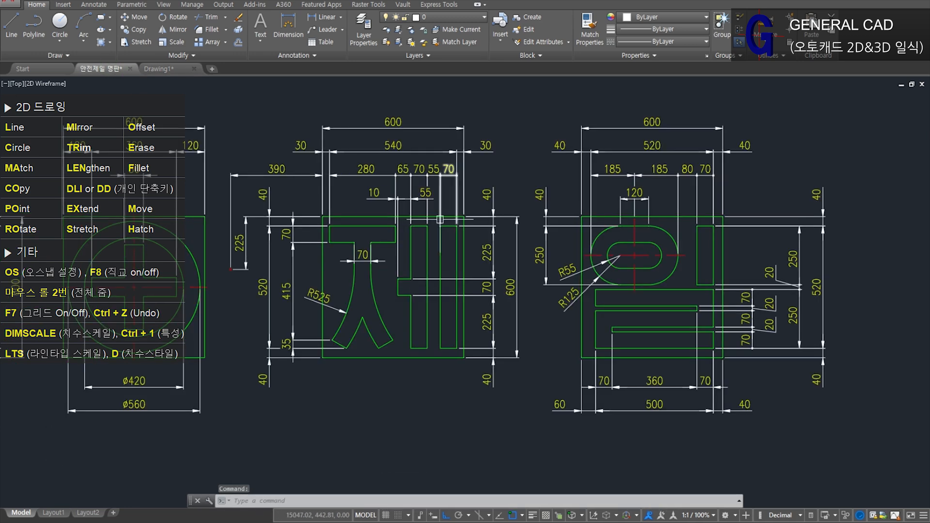
pyautogui.moveTo(321, 253); pyautogui.dragTo(391, 255, button='middle')
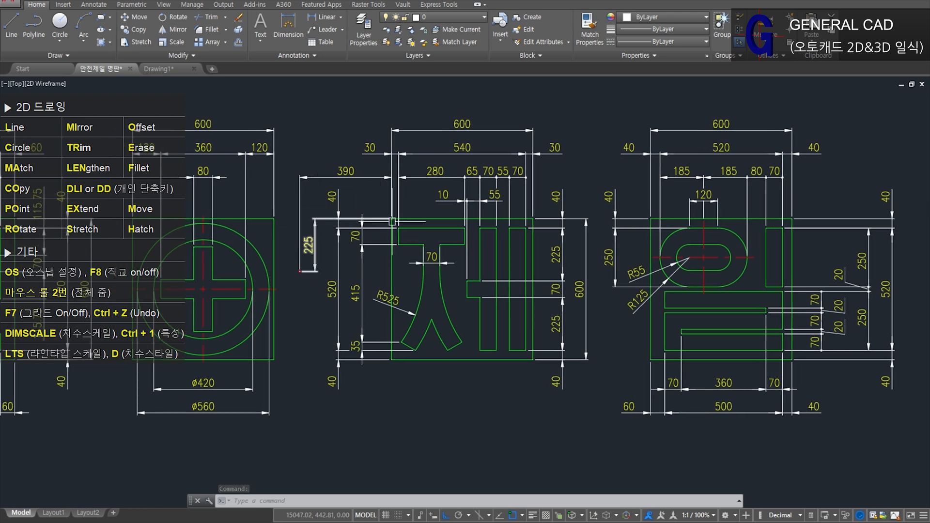
pyautogui.hotkey('ctrl', 'Tab')
pyautogui.write('o')
pyautogui.press('space')
pyautogui.write('2')
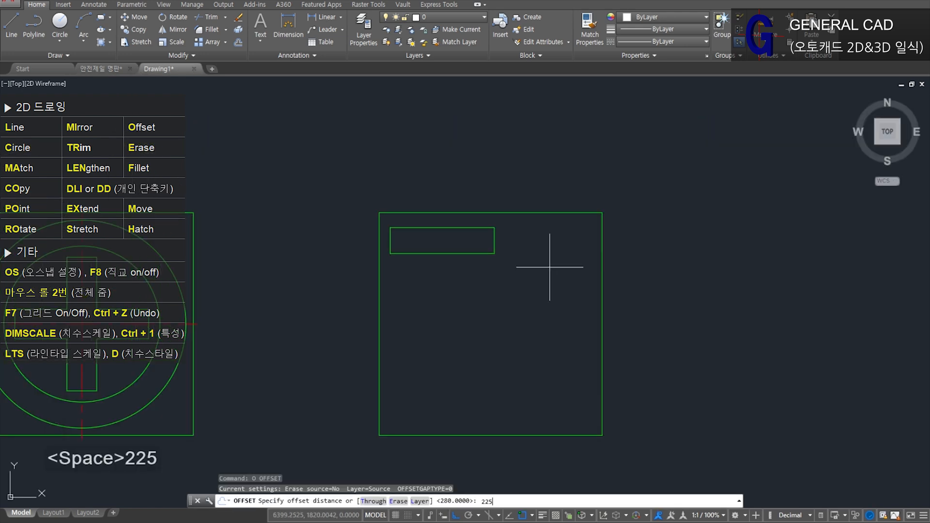
pyautogui.write('25')
pyautogui.press('Return')
pyautogui.click(449, 213)
pyautogui.click(461, 299)
pyautogui.press('space')
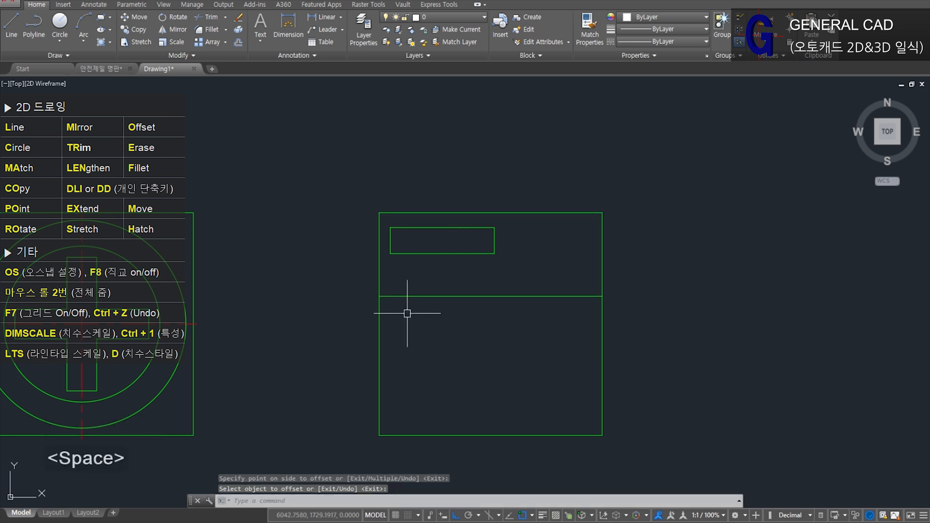
# Step: Stretch the left end of the new horizontal line outward beyond the square's left edge
pyautogui.press('Escape')
pyautogui.write('s')
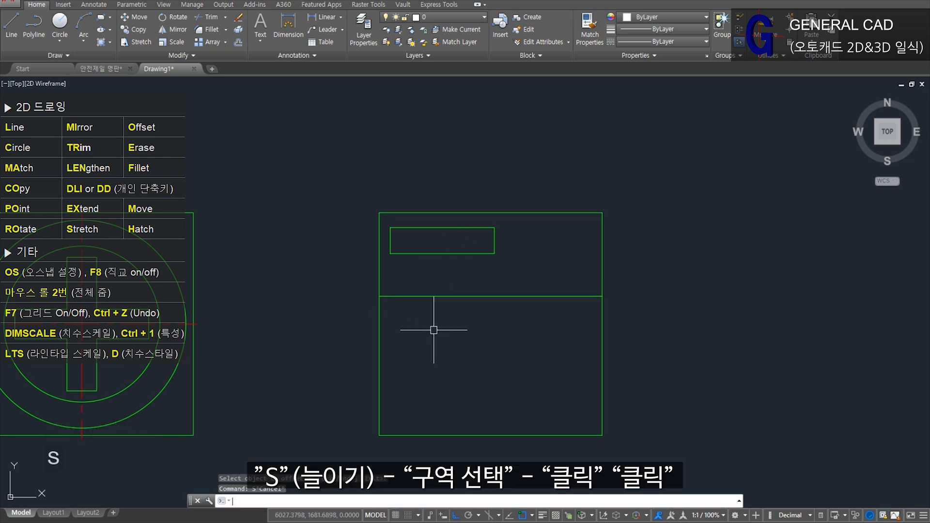
pyautogui.press('space')
pyautogui.click(442, 316)
pyautogui.click(341, 268)
pyautogui.press('space')
pyautogui.click(455, 296)
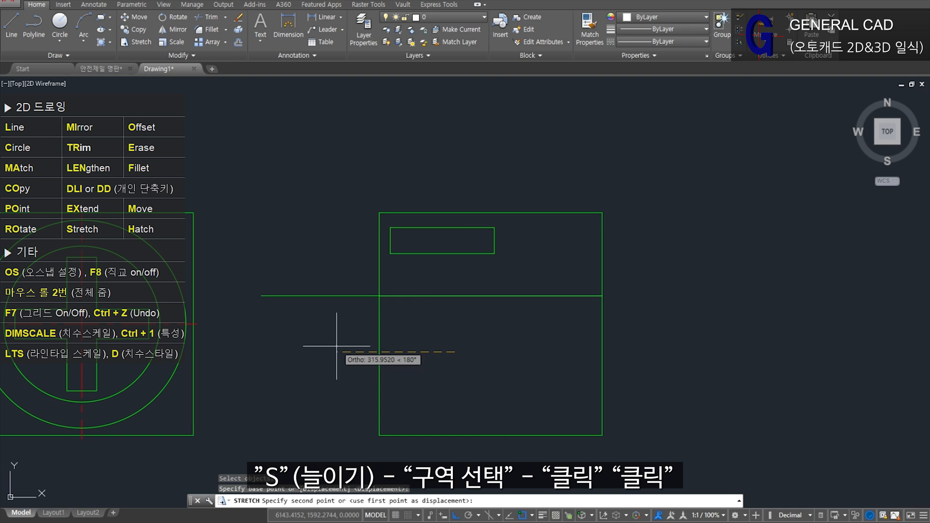
pyautogui.click(334, 323)
# Step: Offset the square's left edge 390 outward to the left
pyautogui.write('o')
pyautogui.press('space')
pyautogui.write('390')
pyautogui.press('Return')
pyautogui.click(379, 239)
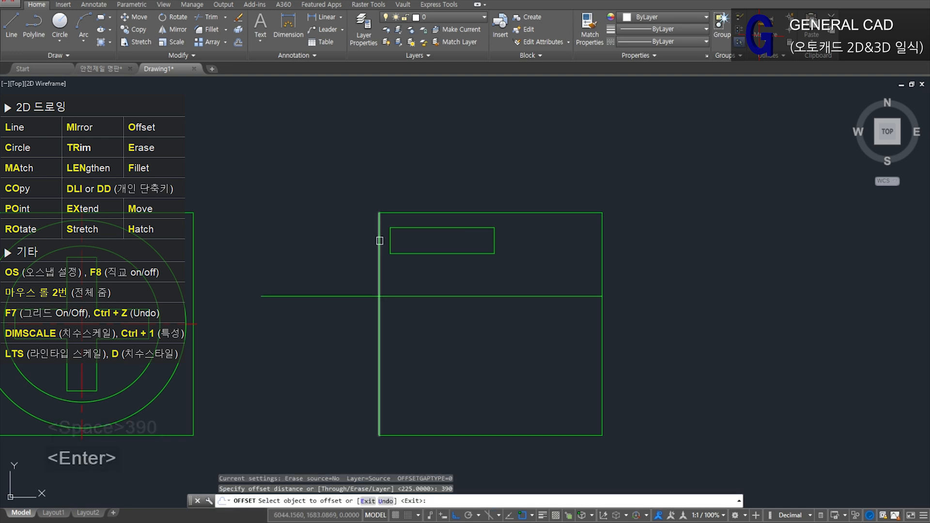
pyautogui.click(310, 245)
pyautogui.press('space')
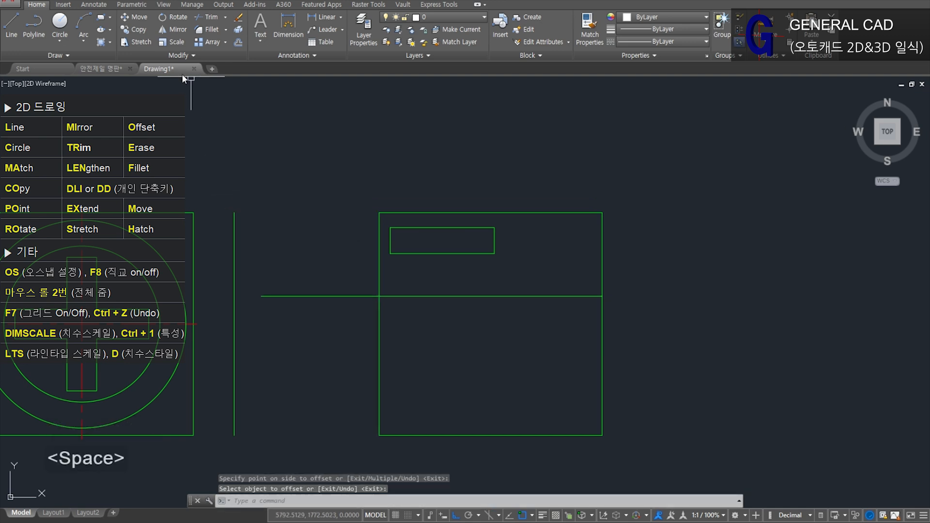
# Step: Check the arc-centre dimensions in the reference and, in Drawing1, stretch the horizontal line's left end past the outer vertical line
pyautogui.click(101, 69)
pyautogui.click(347, 171)
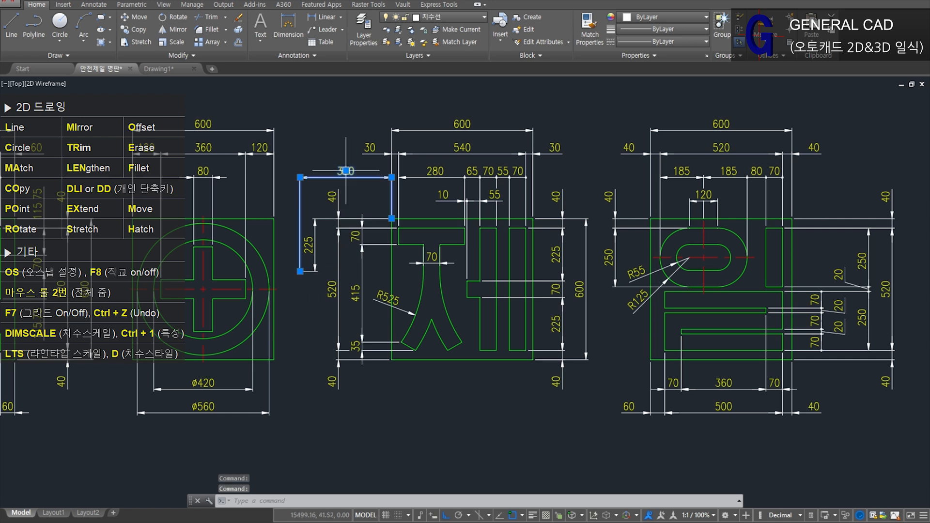
pyautogui.press('Escape')
pyautogui.click(319, 250)
pyautogui.hotkey('ctrl', 'Tab')
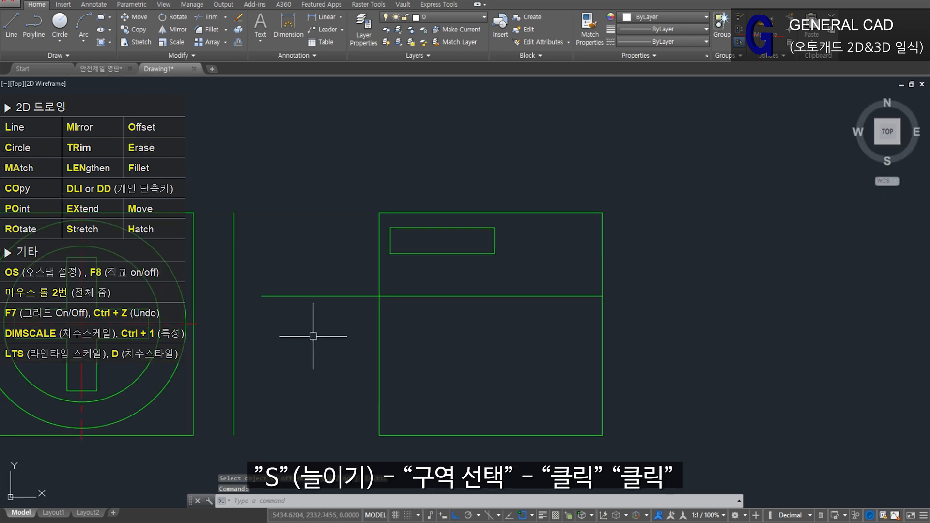
pyautogui.write('s')
pyautogui.press('space')
pyautogui.click(272, 315)
pyautogui.click(221, 255)
pyautogui.press('space')
pyautogui.click(261, 296)
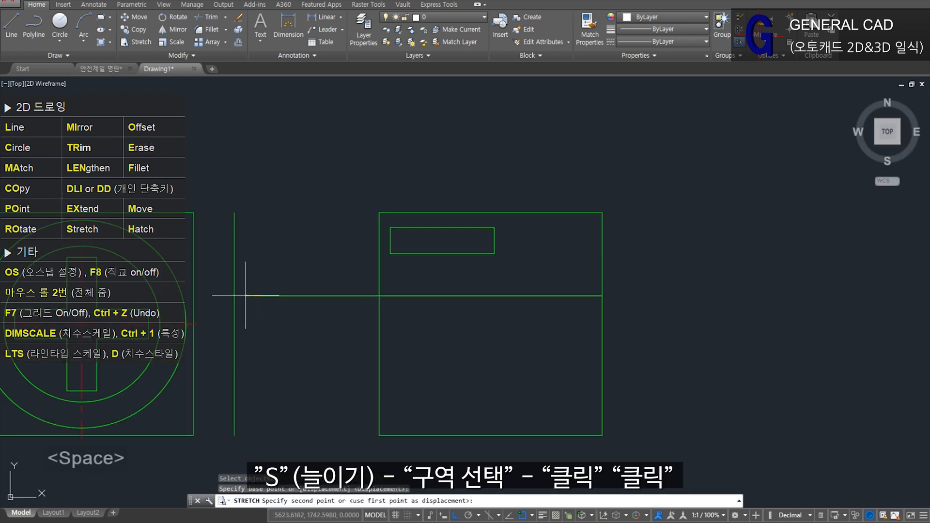
pyautogui.press('Escape')
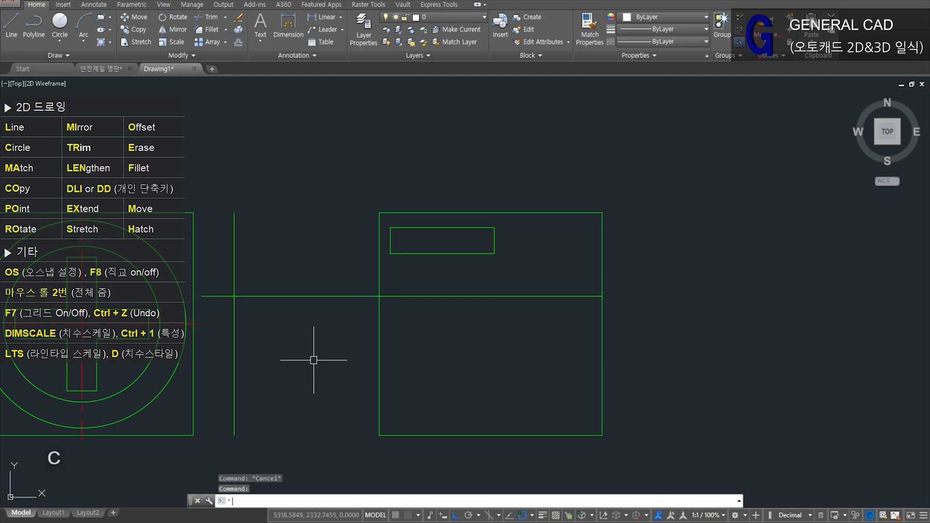
# Step: Draw a circle of radius 525 centred where the extended horizontal line crosses the outer vertical line
pyautogui.write('c')
pyautogui.press('space')
pyautogui.click(234, 297)
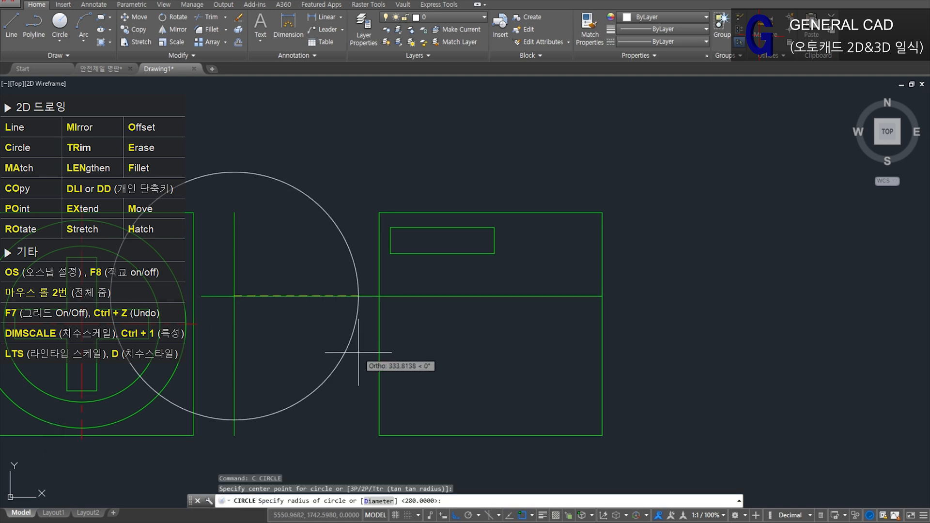
pyautogui.write('525')
pyautogui.press('Return')
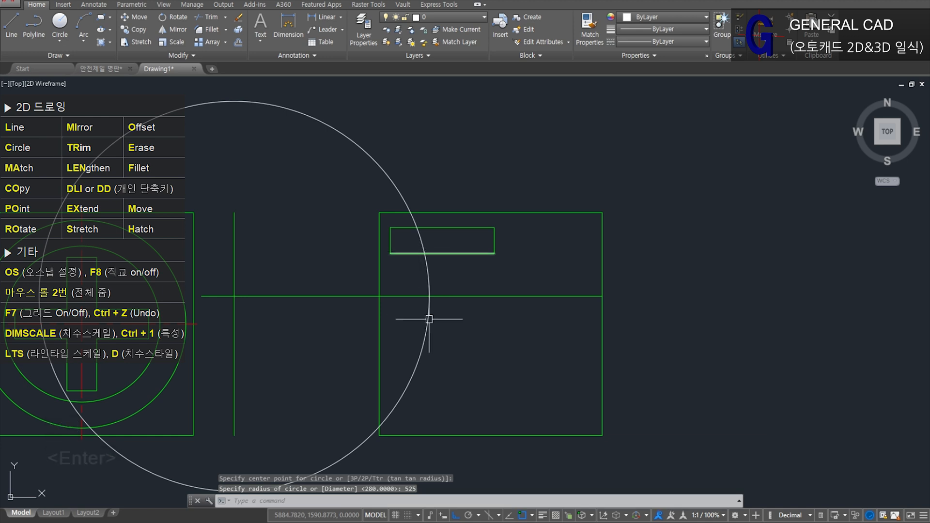
# Step: Draw a vertical line downward from the midpoint of the bar's lower edge
pyautogui.write('l')
pyautogui.press('space')
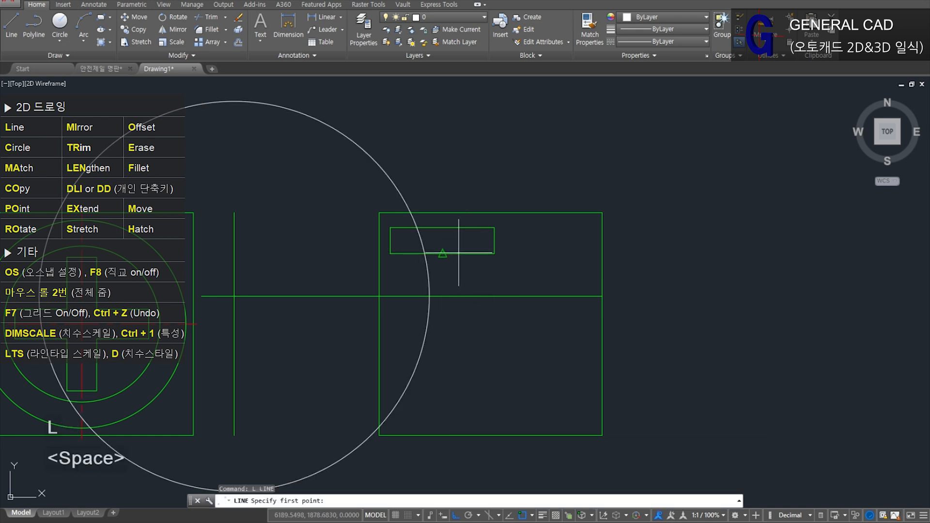
pyautogui.click(442, 253)
pyautogui.click(442, 378)
pyautogui.press('space')
# Step: Offset the vertical line below the bar 35 to each side
pyautogui.write('o')
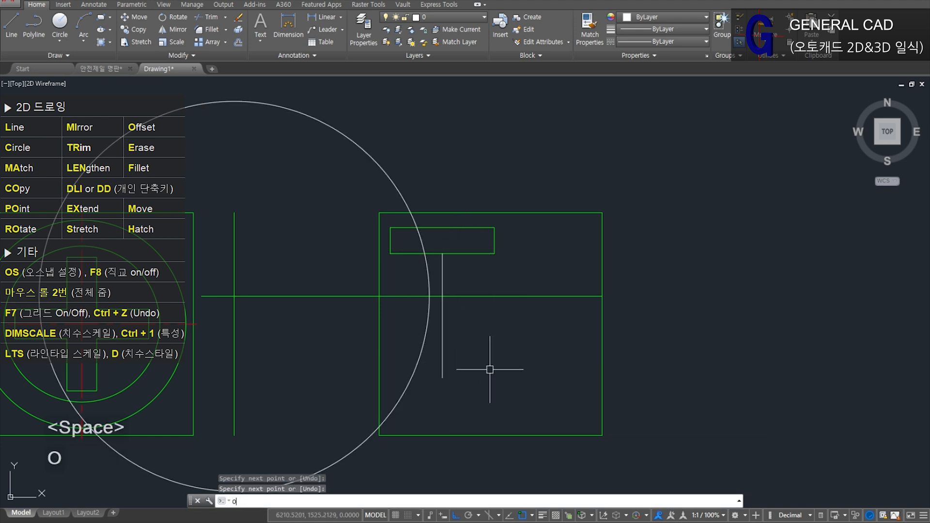
pyautogui.press('space')
pyautogui.write('35')
pyautogui.press('Return')
pyautogui.click(442, 267)
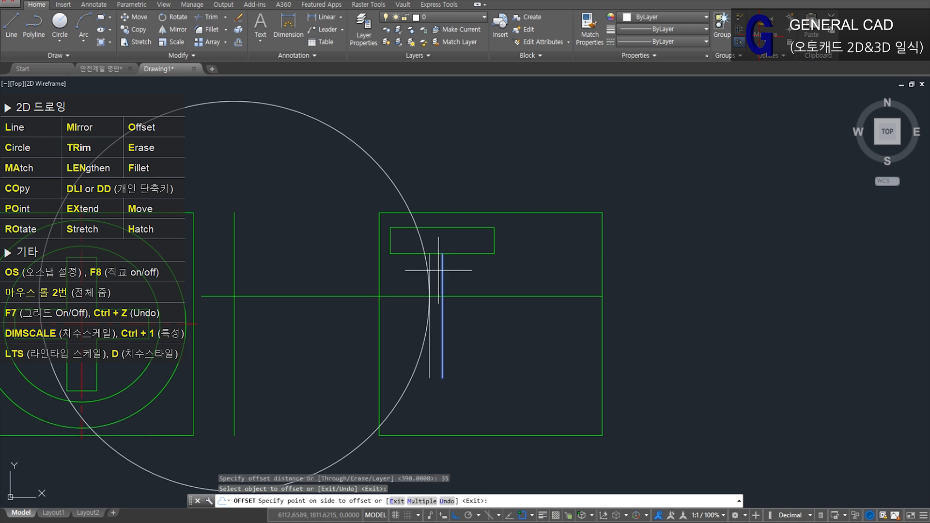
pyautogui.click(437, 269)
pyautogui.click(444, 272)
pyautogui.click(516, 279)
pyautogui.press('space')
pyautogui.scroll(2, 464, 269)
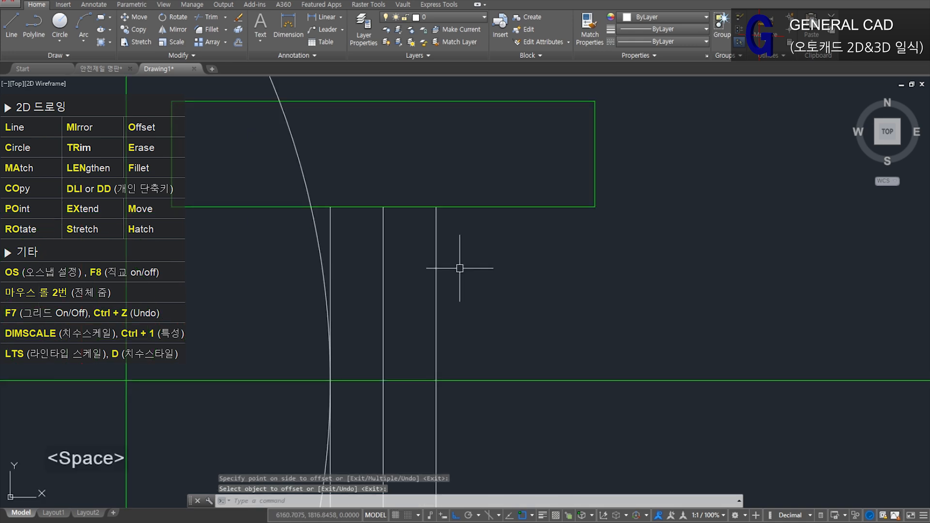
pyautogui.scroll(2, 468, 308)
pyautogui.scroll(-4, 461, 309)
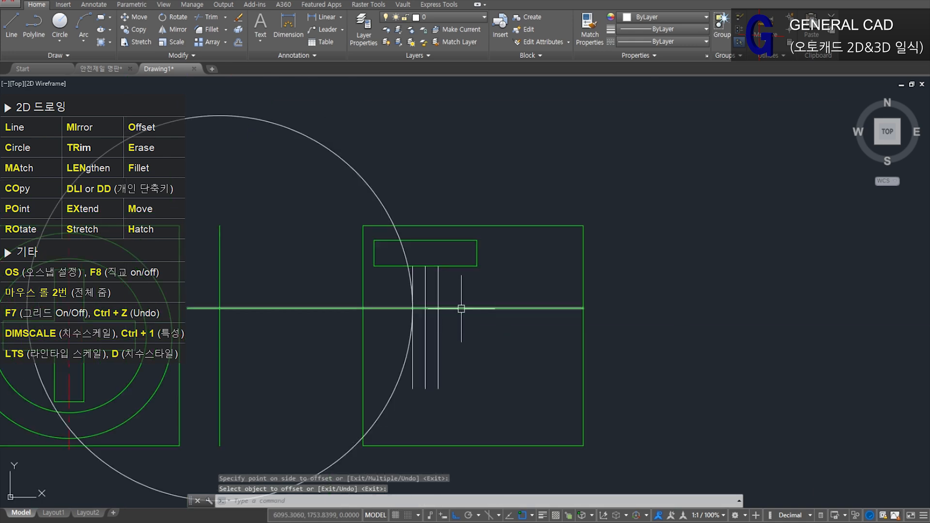
# Step: Check the lower dimensions of 제 in the reference drawing and, in Drawing1, offset the square's bottom edge 75 upward
pyautogui.moveTo(358, 387); pyautogui.dragTo(381, 347, button='middle')
pyautogui.click(102, 68)
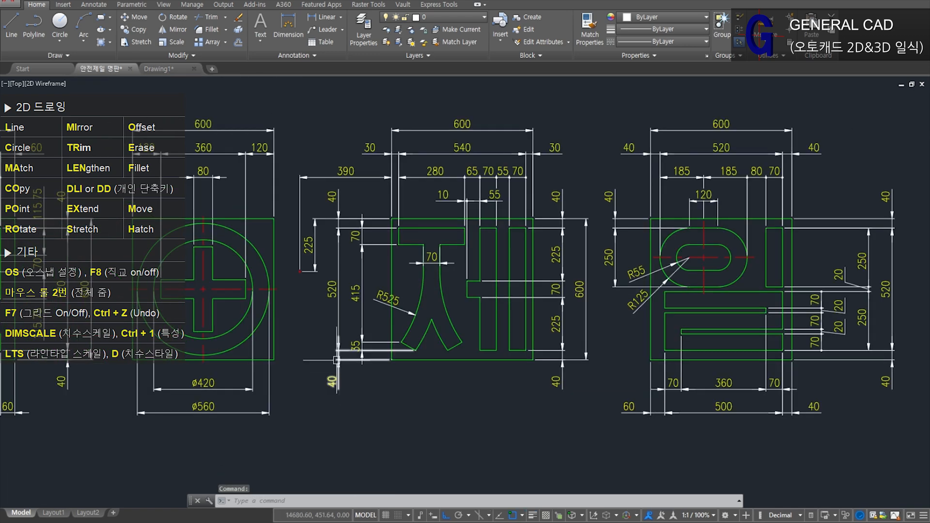
pyautogui.scroll(2, 336, 357)
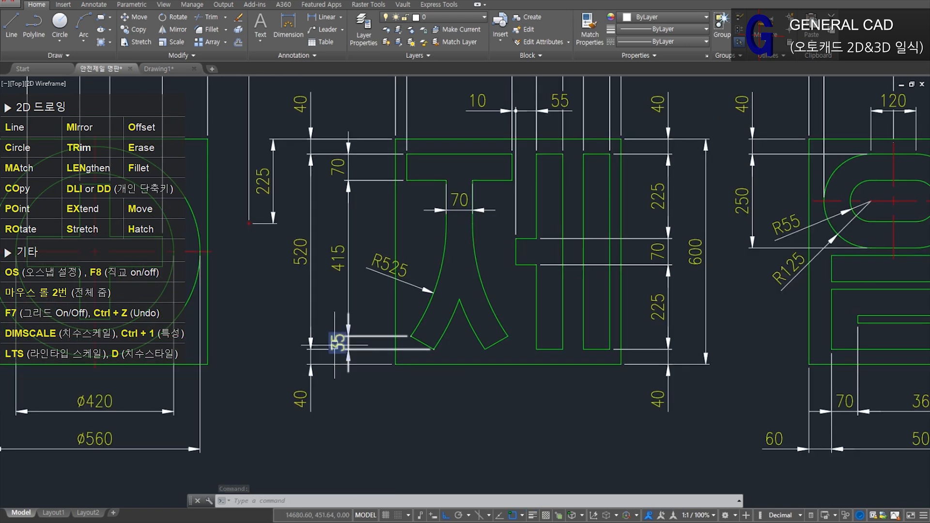
pyautogui.click(160, 69)
pyautogui.write('o')
pyautogui.press('space')
pyautogui.write('75')
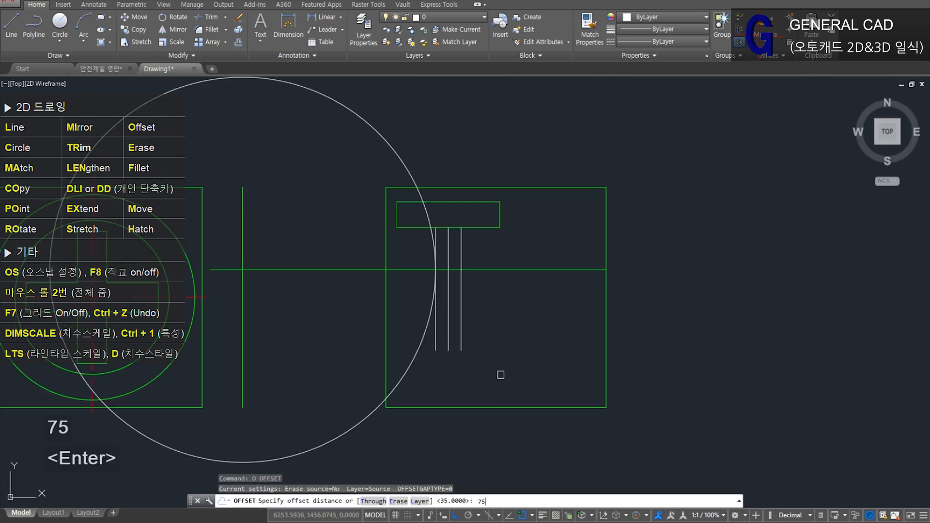
pyautogui.press('Return')
pyautogui.click(455, 405)
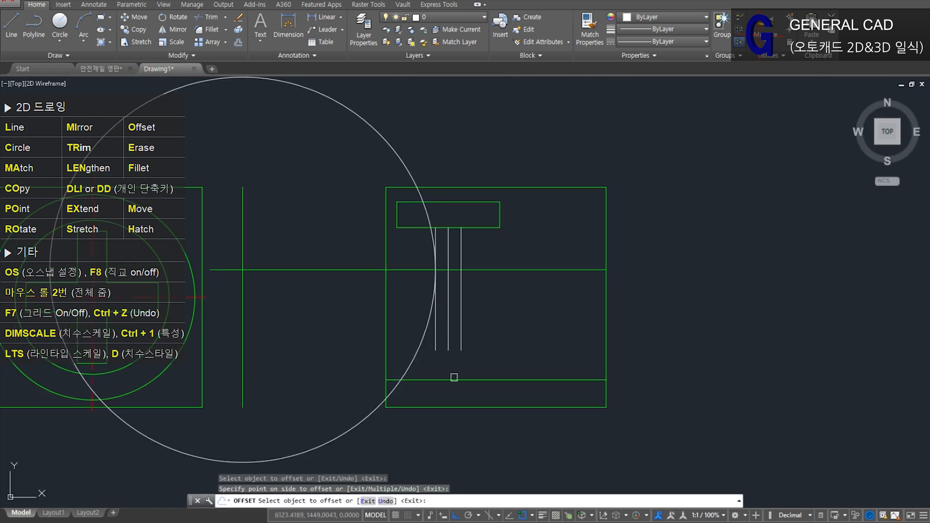
pyautogui.click(454, 395)
pyautogui.press('space')
# Step: Offset the upper horizontal guide line near the square's bottom 35 downward
pyautogui.write('o')
pyautogui.press('space')
pyautogui.write('35')
pyautogui.press('Return')
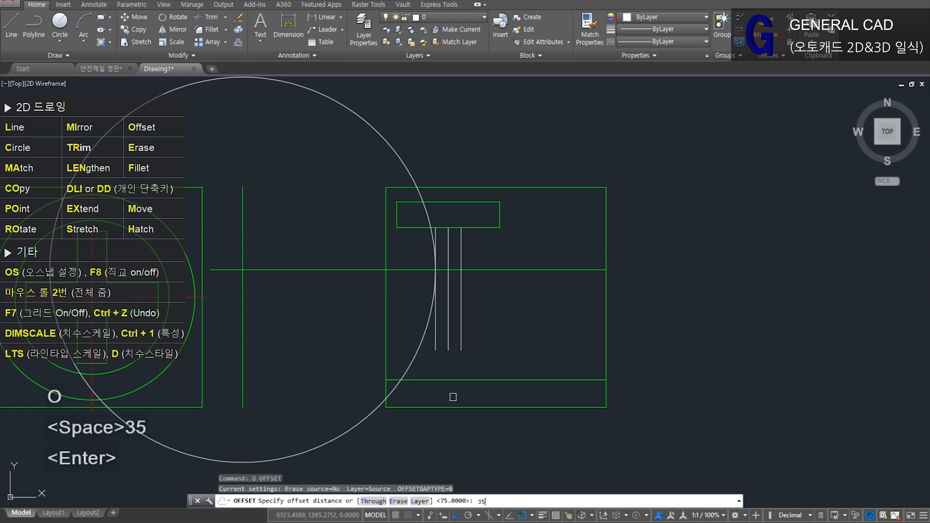
pyautogui.click(460, 380)
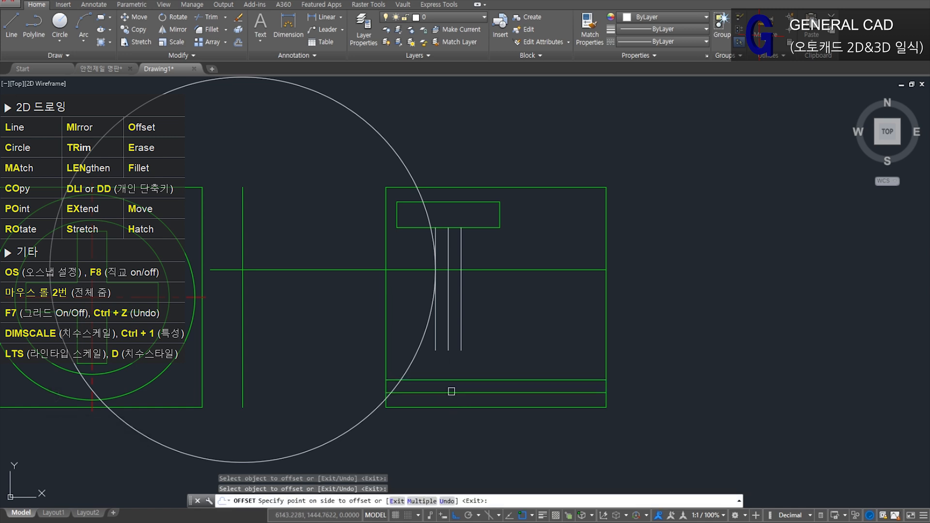
pyautogui.click(449, 388)
pyautogui.press('space')
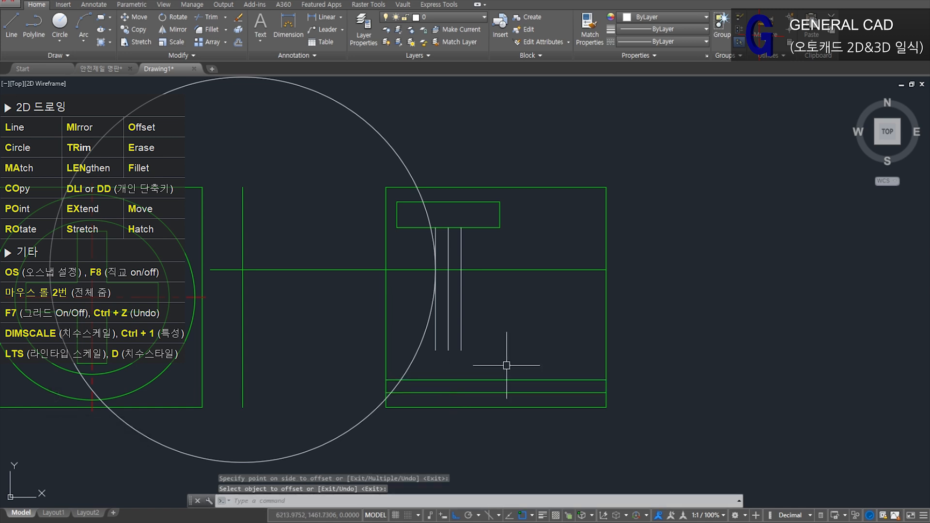
# Step: Offset the radius 525 circle 70 outward
pyautogui.write('o')
pyautogui.press('space')
pyautogui.write('70')
pyautogui.press('Return')
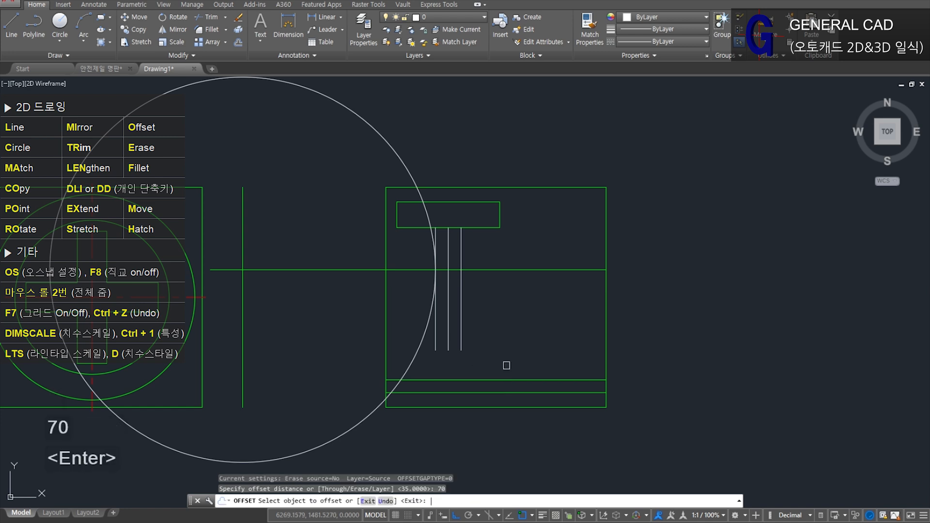
pyautogui.click(424, 355)
pyautogui.click(528, 364)
pyautogui.press('space')
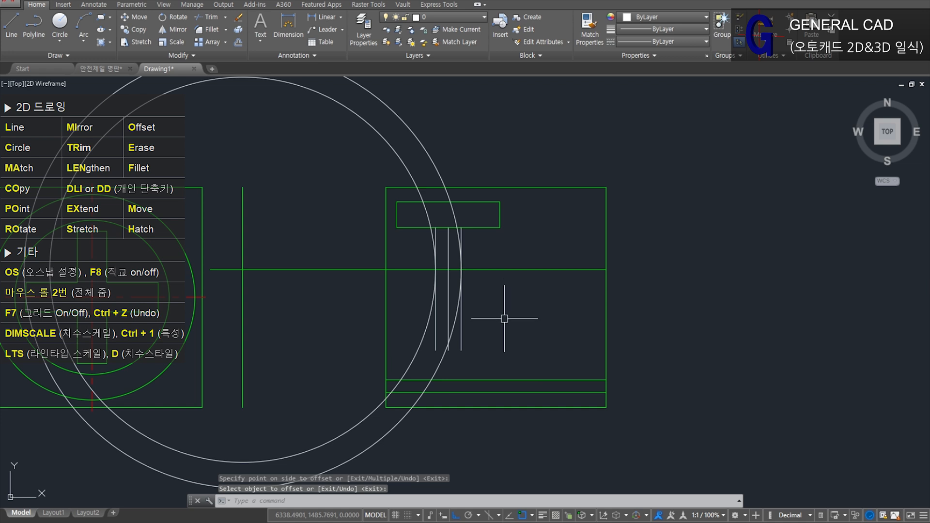
# Step: Trim the left vertical stem line below the long horizontal guide line
pyautogui.scroll(2, 451, 287)
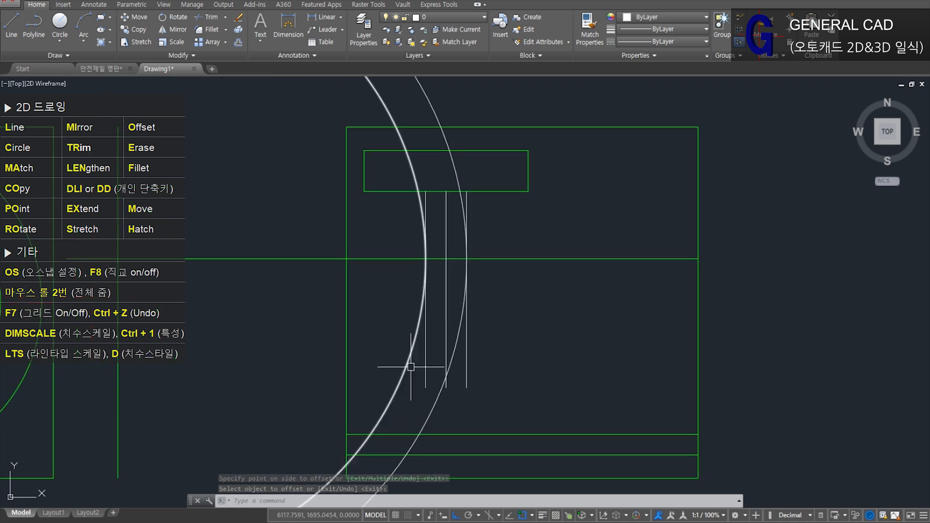
pyautogui.write('tr')
pyautogui.press('space')
pyautogui.press('space')
pyautogui.click(424, 333)
pyautogui.press('space')
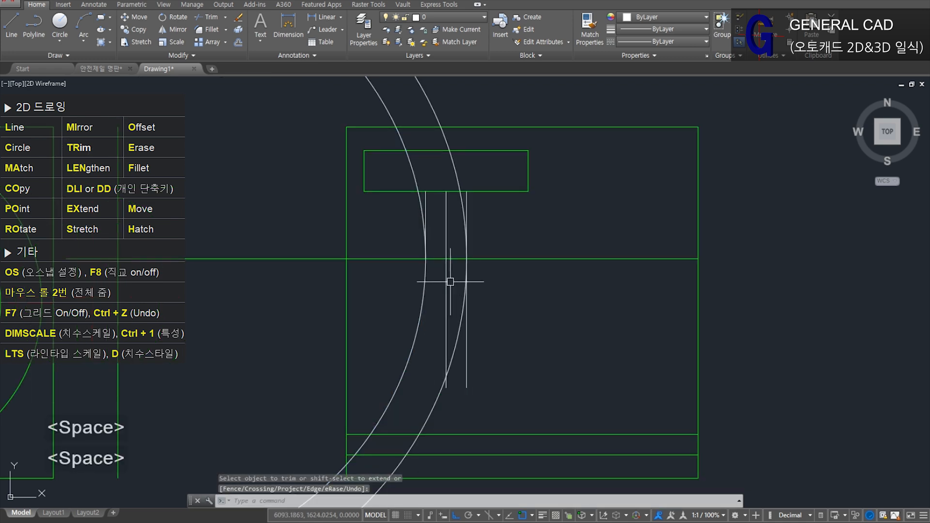
# Step: Trim the inner circle to the arc between the left stem line's lower end and the upper of the two bottom guide lines
pyautogui.press('space')
pyautogui.click(425, 206)
pyautogui.moveTo(427, 415); pyautogui.dragTo(465, 338, button='middle')
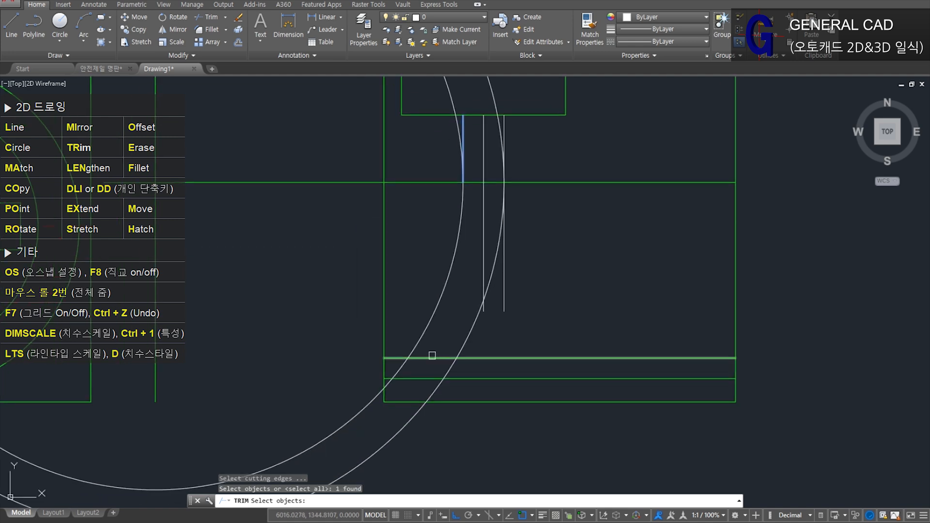
pyautogui.click(429, 358)
pyautogui.press('space')
pyautogui.moveTo(544, 283); pyautogui.dragTo(523, 349, button='middle')
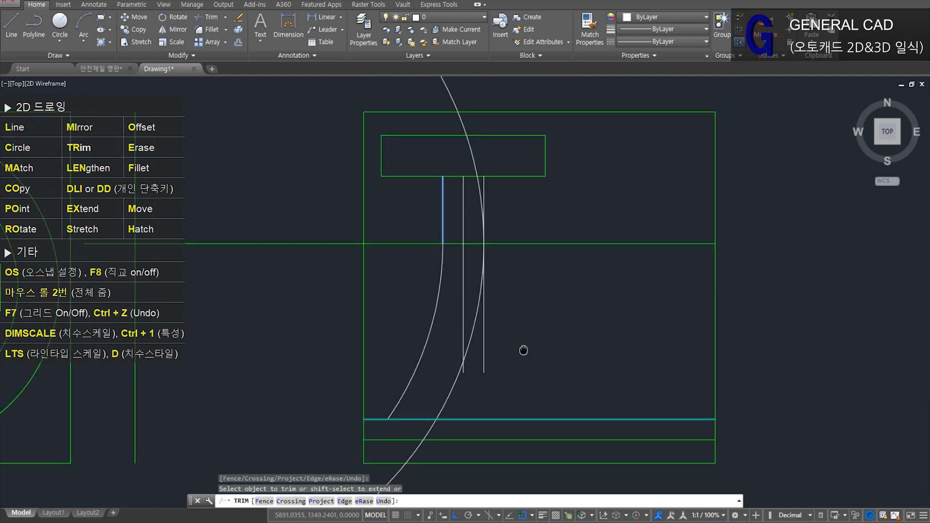
pyautogui.press('space')
# Step: Erase the outer offset circle and the middle vertical line below the bar
pyautogui.scroll(-2, 483, 384)
pyautogui.click(465, 395)
pyautogui.write('e')
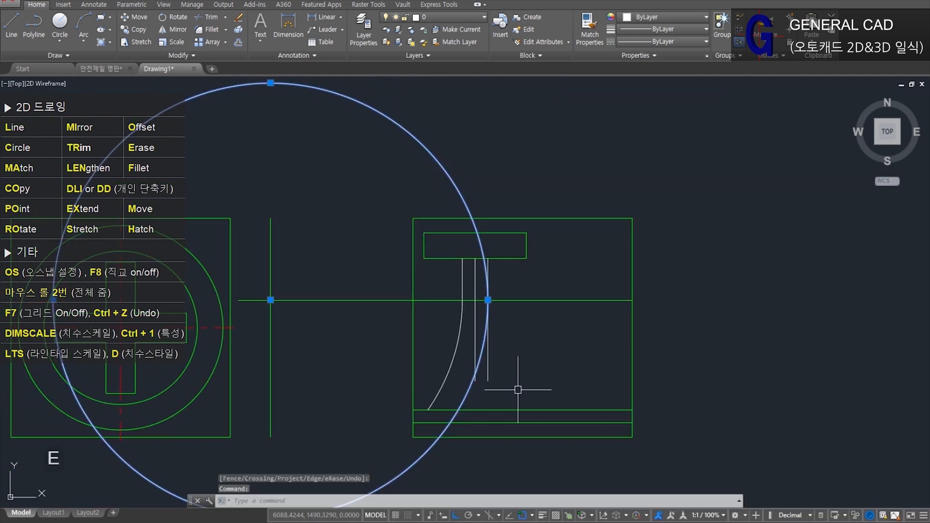
pyautogui.press('space')
pyautogui.scroll(2, 519, 369)
pyautogui.click(457, 308)
pyautogui.click(450, 310)
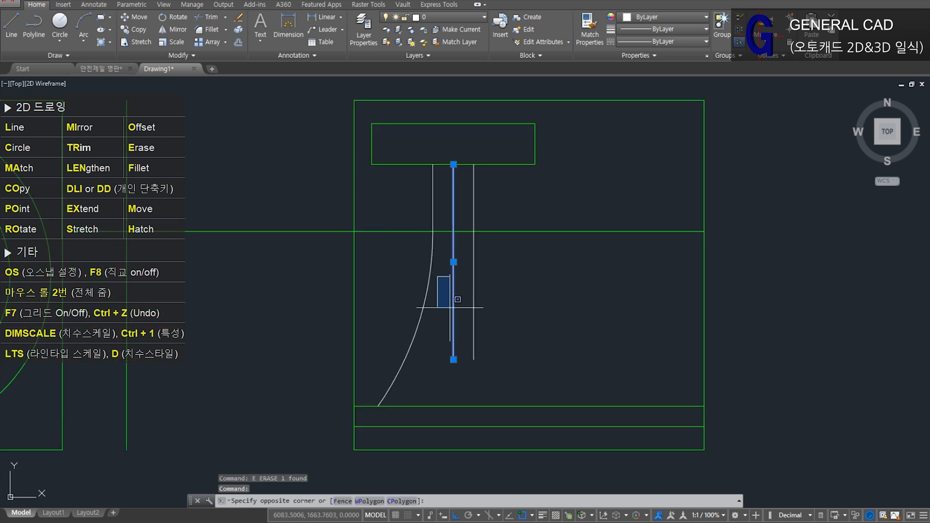
pyautogui.write('e')
pyautogui.press('space')
# Step: Offset the remaining leg arc 70 to the right
pyautogui.write('o')
pyautogui.press('space')
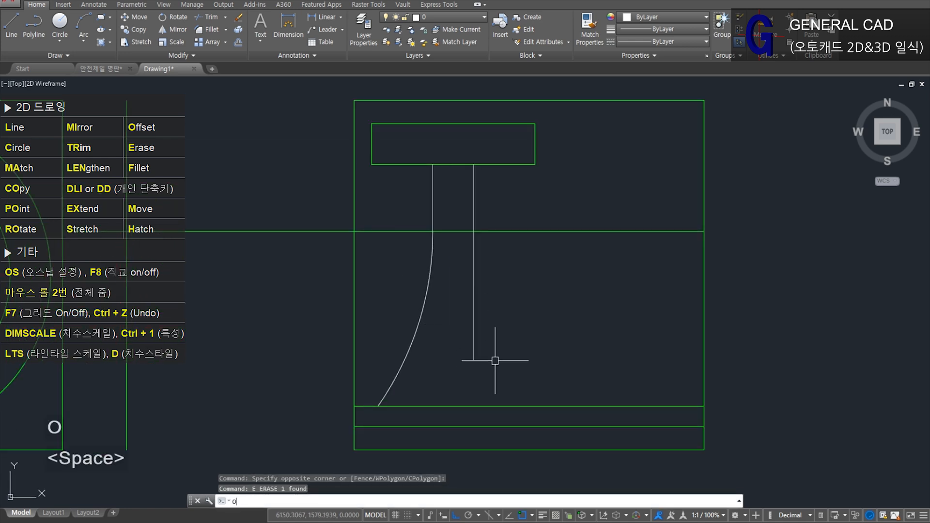
pyautogui.write('70')
pyautogui.press('Return')
pyautogui.click(399, 357)
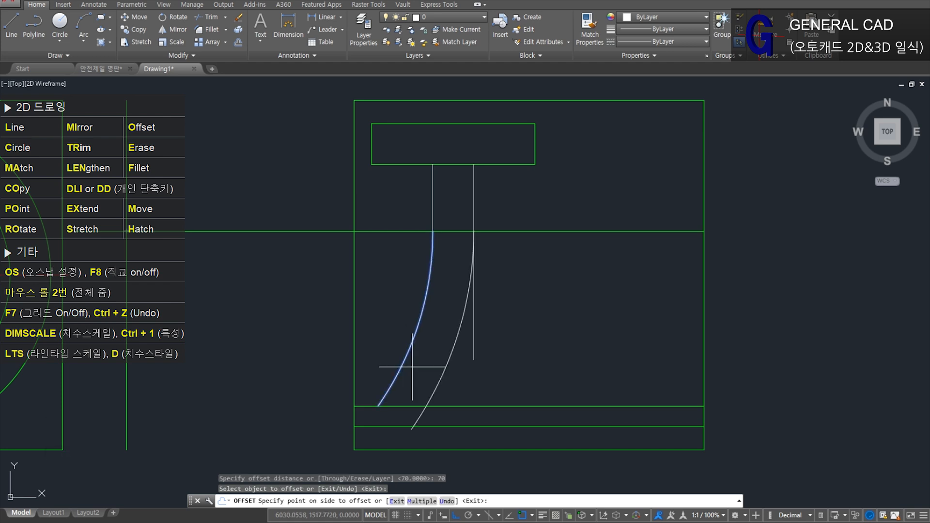
pyautogui.click(483, 385)
pyautogui.press('space')
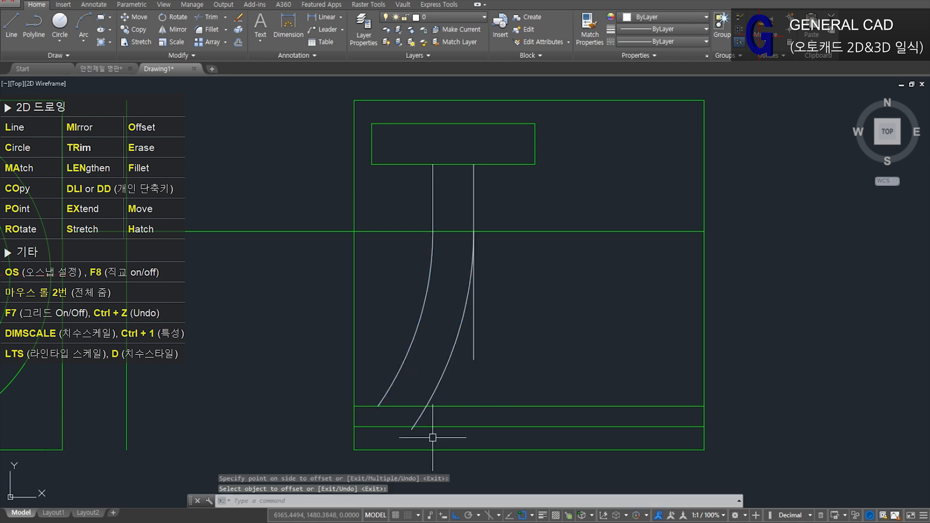
# Step: Trim the lower end of the offset arc at the lower of the two bottom guide lines
pyautogui.write('tr')
pyautogui.press('space')
pyautogui.click(437, 426)
pyautogui.press('space')
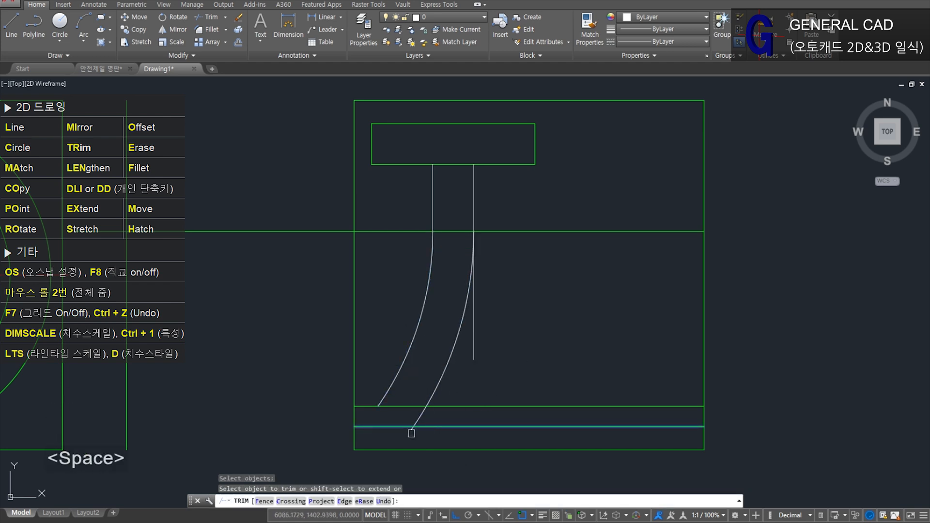
pyautogui.click(411, 433)
pyautogui.press('space')
# Step: Close the foot of the left leg with a line joining the lower ends of the two arcs
pyautogui.write('l')
pyautogui.press('space')
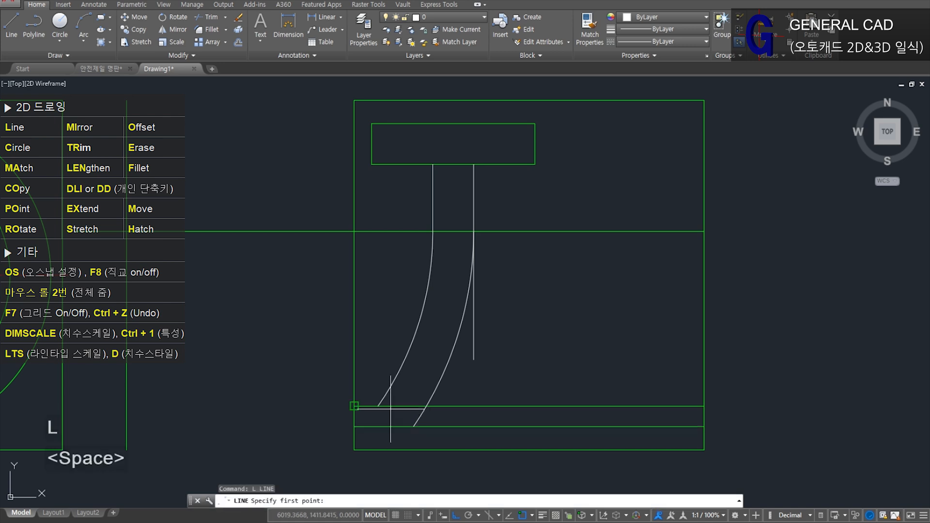
pyautogui.click(378, 406)
pyautogui.scroll(6, 416, 426)
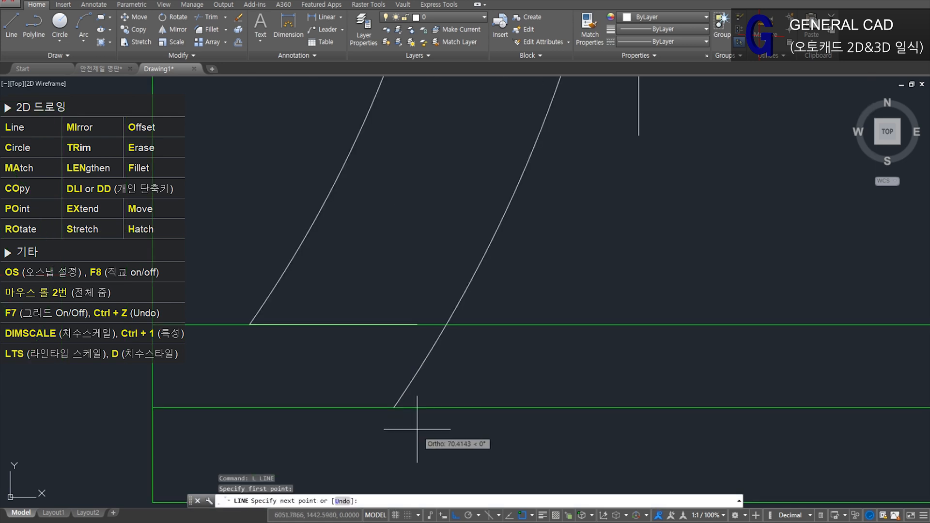
pyautogui.click(394, 406)
pyautogui.scroll(-4, 394, 405)
pyautogui.scroll(2, 442, 388)
pyautogui.press('space')
pyautogui.scroll(-4, 442, 389)
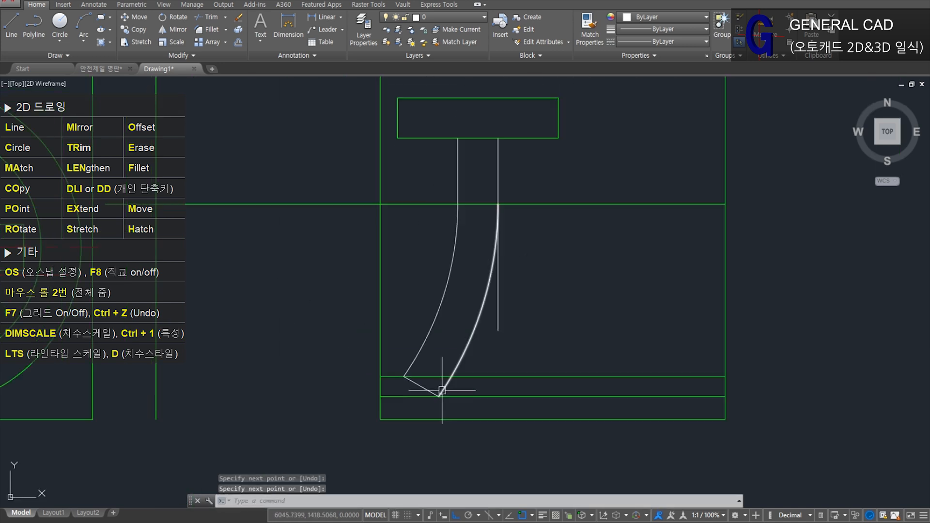
# Step: Erase the two horizontal guide lines across the leg's foot
pyautogui.click(530, 408)
pyautogui.click(503, 362)
pyautogui.write('E')
pyautogui.press('space')
# Step: Mirror the two leg arcs and the foot line about a vertical axis through the middle of the stem, keeping the originals
pyautogui.click(456, 399)
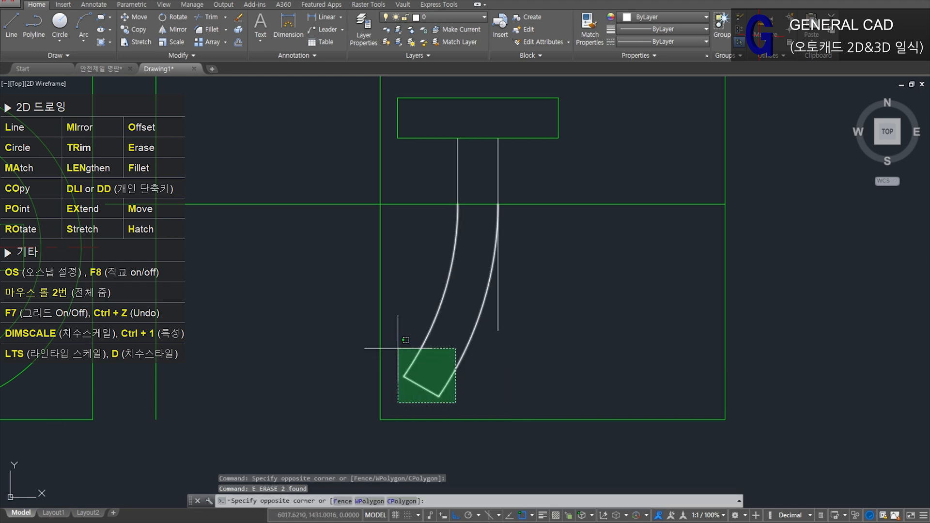
pyautogui.click(389, 342)
pyautogui.write('MI')
pyautogui.press('space')
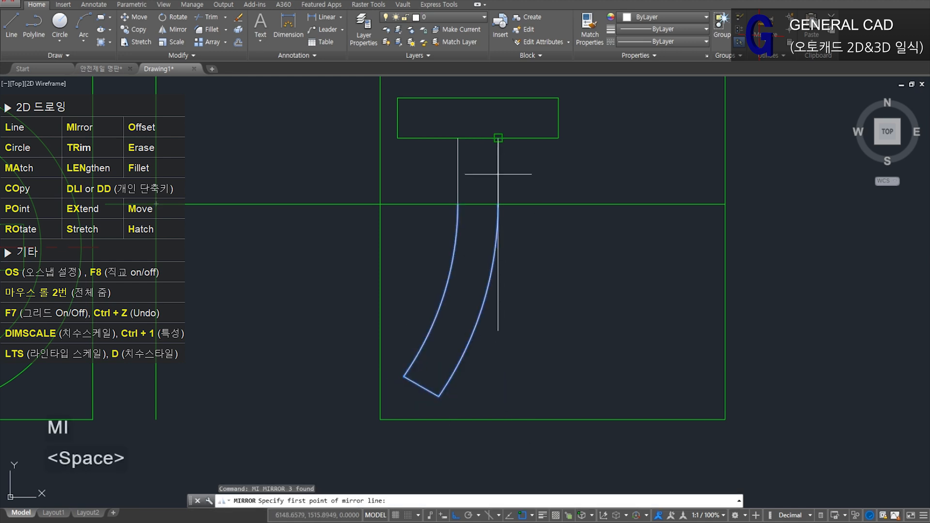
pyautogui.click(473, 137)
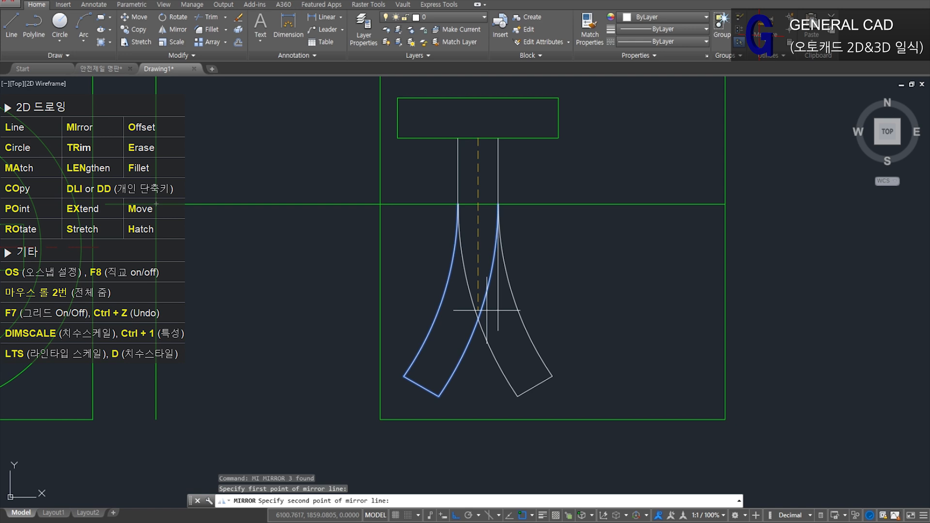
pyautogui.click(479, 378)
pyautogui.press('space')
# Step: Trim the crossing upper parts of the inner leg arcs and the right stem line's excess below the horizontal guide line
pyautogui.write('TR')
pyautogui.press('space')
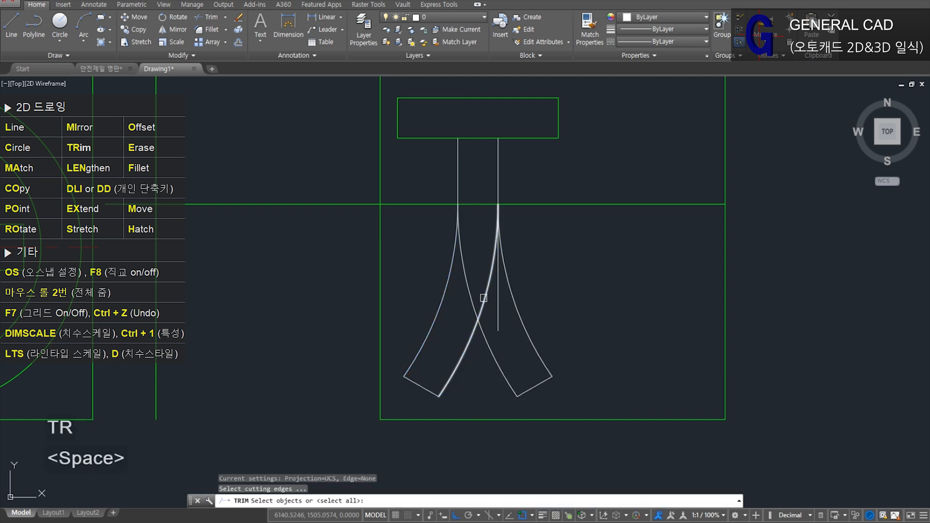
pyautogui.press('space')
pyautogui.click(477, 308)
pyautogui.press('space')
pyautogui.press('space')
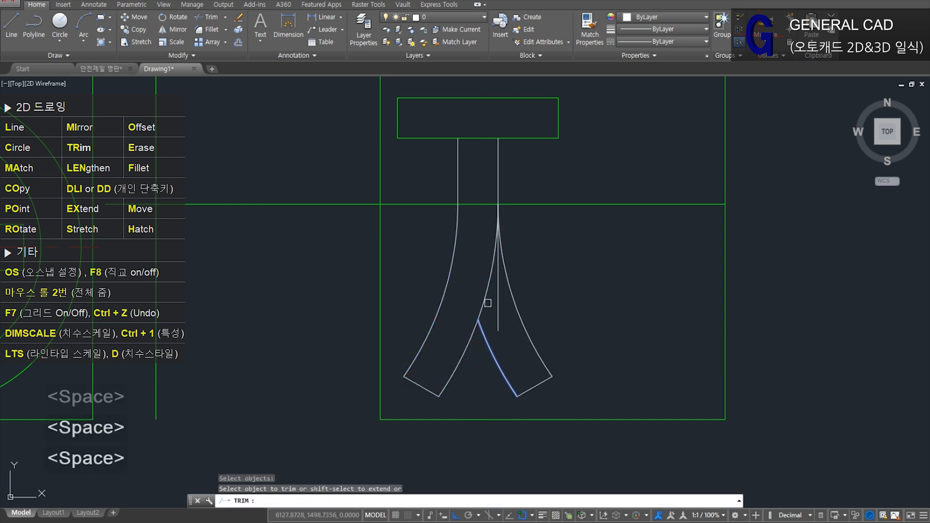
pyautogui.click(509, 281)
pyautogui.press('space')
pyautogui.click(498, 290)
pyautogui.scroll(-2, 533, 228)
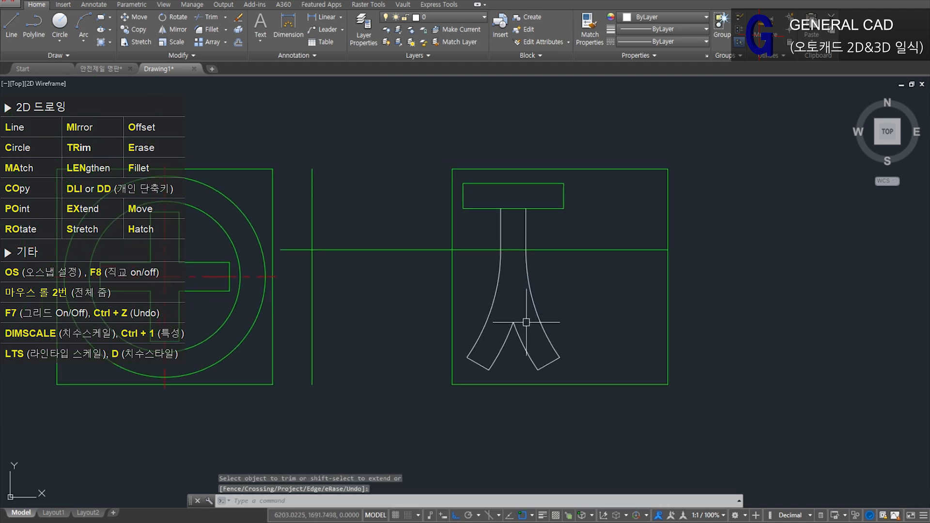
pyautogui.scroll(2, 544, 313)
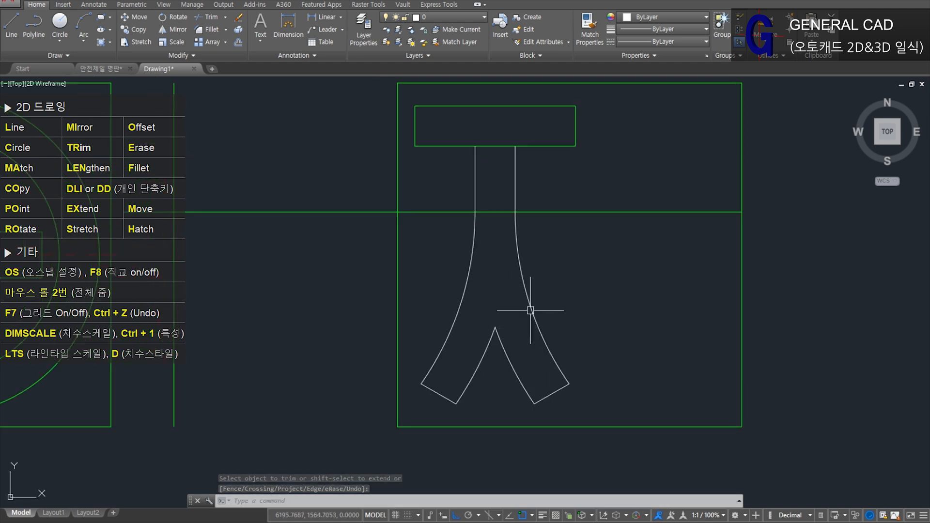
pyautogui.scroll(-2, 534, 315)
pyautogui.scroll(2, 494, 339)
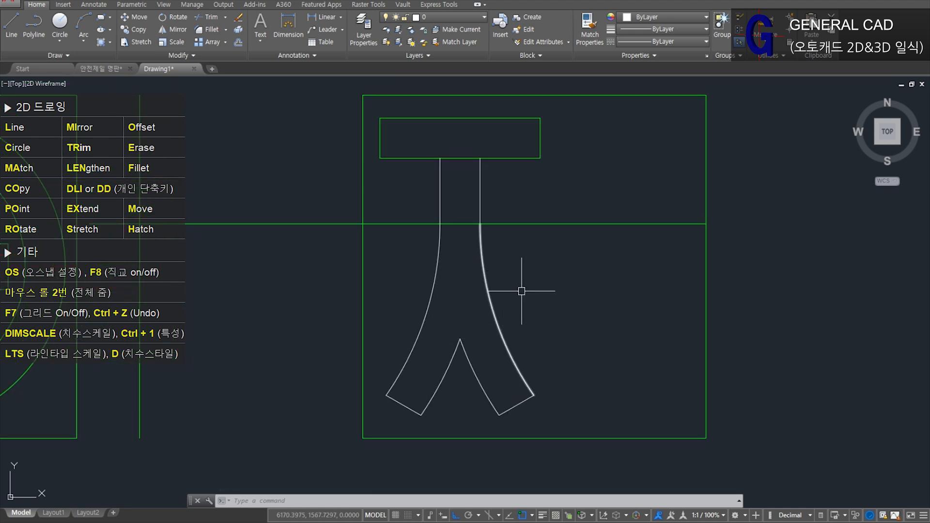
pyautogui.scroll(-2, 483, 307)
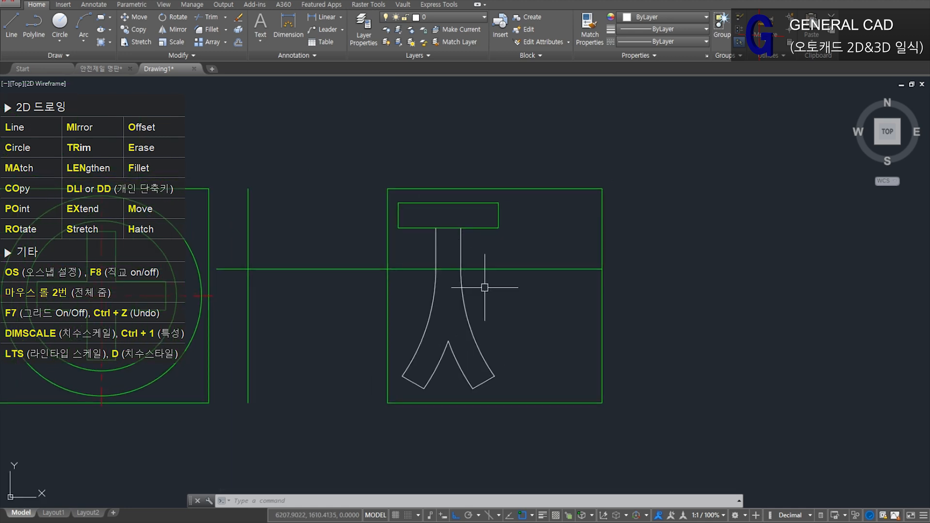
# Step: Trim the bar's lower edge between the two stem lines
pyautogui.write('tr')
pyautogui.press('space')
pyautogui.press('space')
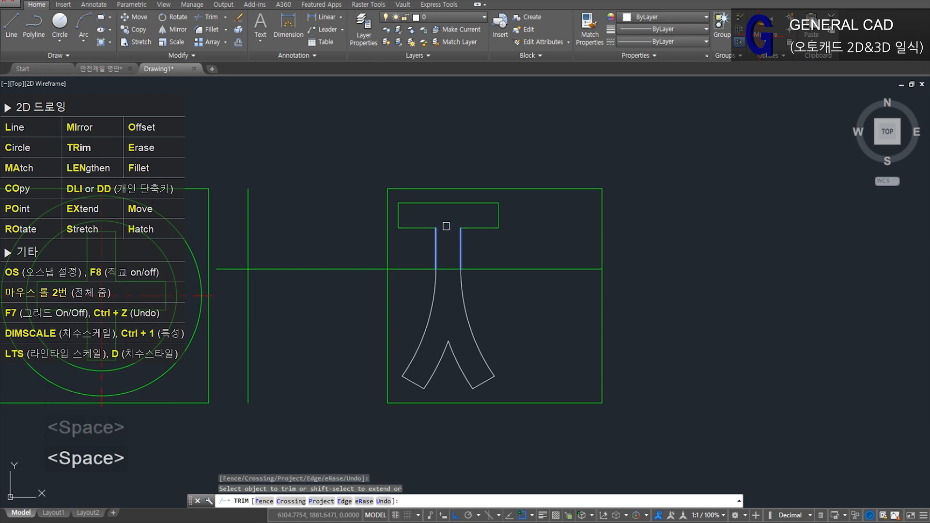
pyautogui.click(449, 228)
pyautogui.press('Escape')
pyautogui.moveTo(516, 301); pyautogui.dragTo(499, 194)
pyautogui.write('e')
pyautogui.press('space')
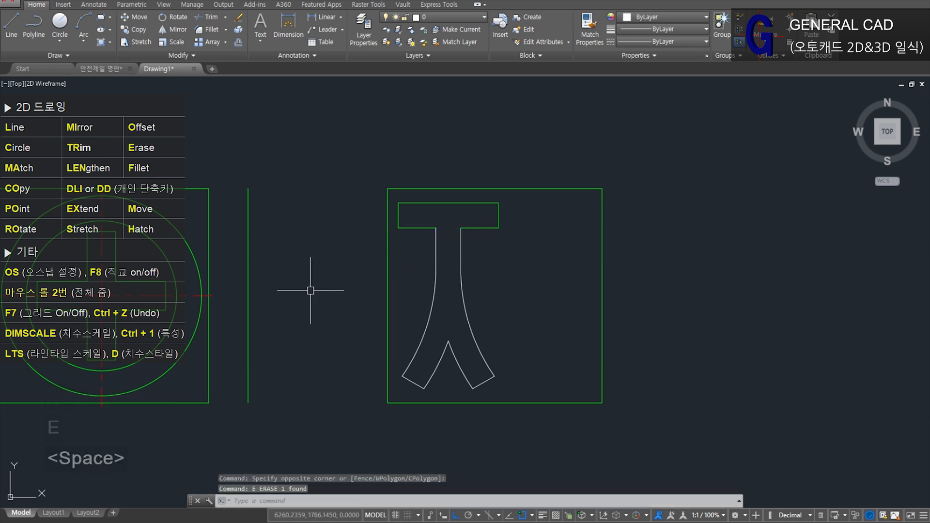
pyautogui.hotkey('ctrl', 'z')
# Step: Place a point where the long horizontal guide line crosses the outer vertical line, marking the arc centre
pyautogui.write('po')
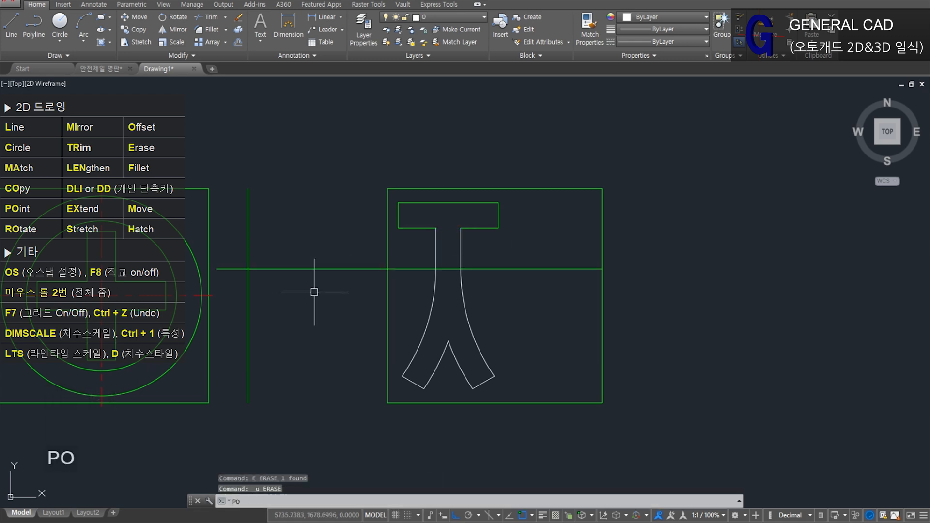
pyautogui.press('space')
pyautogui.click(249, 267)
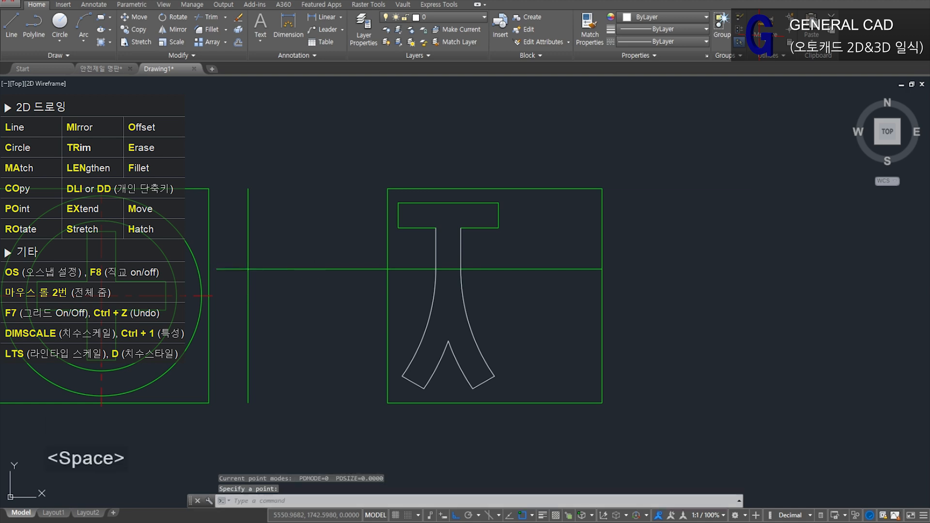
pyautogui.press('Escape')
# Step: Erase the long horizontal guide line and the outer vertical line between the two squares
pyautogui.click(322, 269)
pyautogui.write('e')
pyautogui.press('space')
pyautogui.click(275, 203)
pyautogui.click(241, 219)
pyautogui.write('e')
pyautogui.press('space')
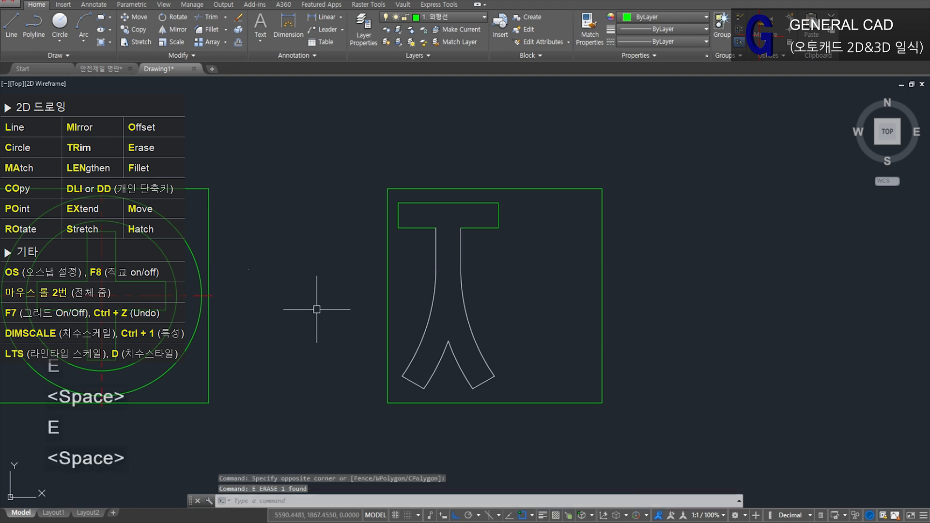
pyautogui.click(245, 260)
pyautogui.click(300, 314)
pyautogui.press('Escape')
pyautogui.press('Escape')
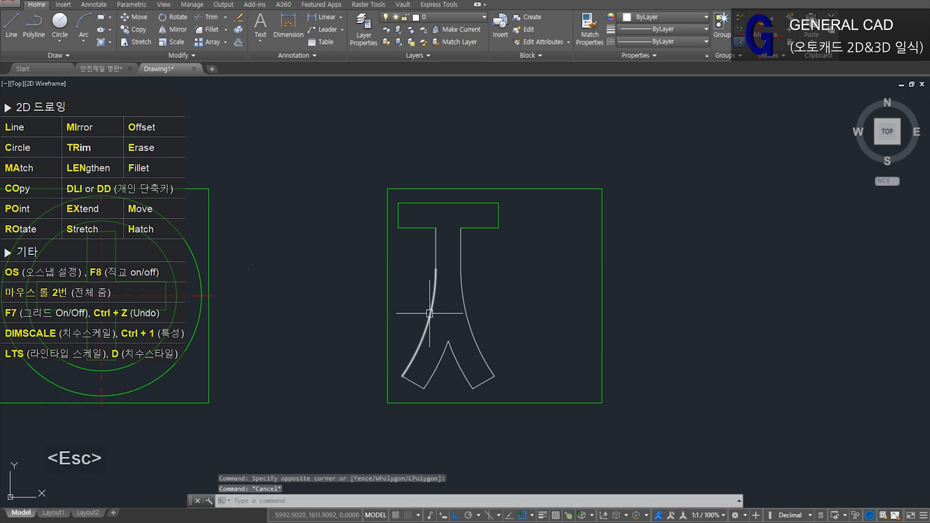
# Step: Match the white stem and leg outlines of the letter to the properties of the green bar
pyautogui.write('ma')
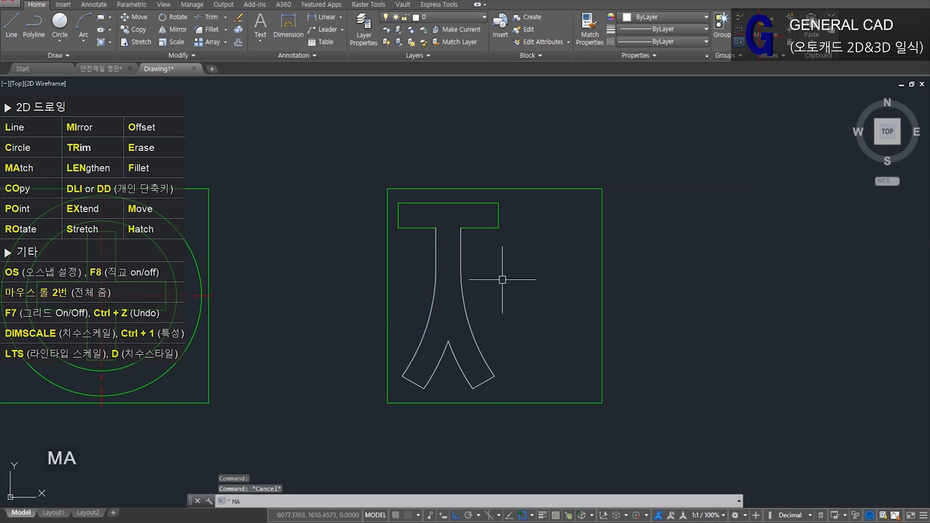
pyautogui.press('space')
pyautogui.click(480, 228)
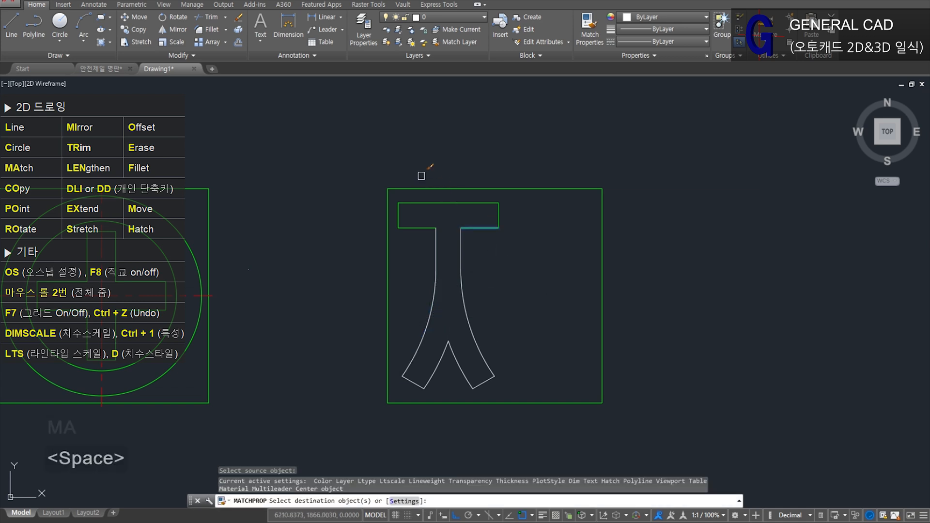
pyautogui.click(499, 416)
pyautogui.press('space')
# Step: Check the letter's horizontal dimensions in the 안전제일 명판 reference and offset the square's right side 30 inward in Drawing1
pyautogui.hotkey('ctrl', 'Tab')
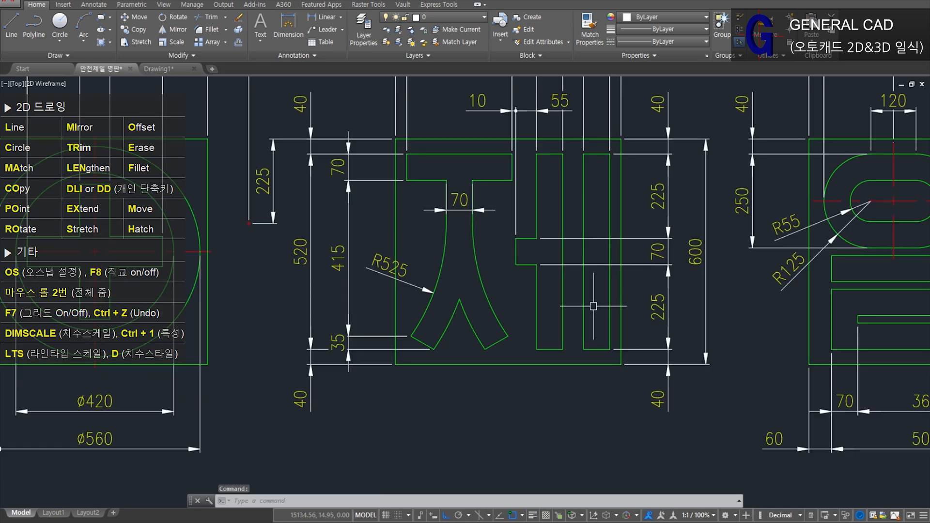
pyautogui.scroll(4, 536, 294)
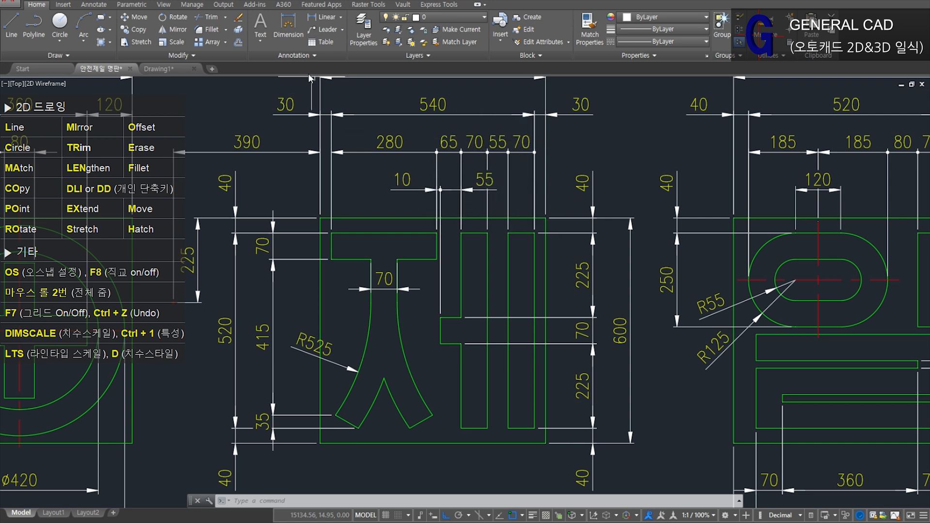
pyautogui.click(158, 69)
pyautogui.write('o')
pyautogui.press('space')
pyautogui.write('30')
pyautogui.press('Return')
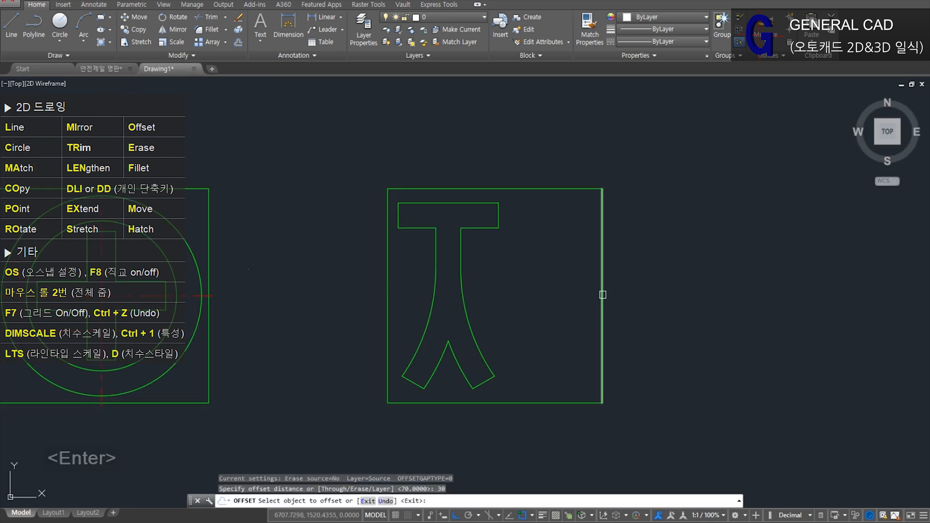
pyautogui.click(603, 294)
pyautogui.click(546, 295)
pyautogui.press('space')
# Step: Offset the new vertical line 70 toward the letter, and offset that copy another 55 in the same direction
pyautogui.press('space')
pyautogui.write('70')
pyautogui.press('Return')
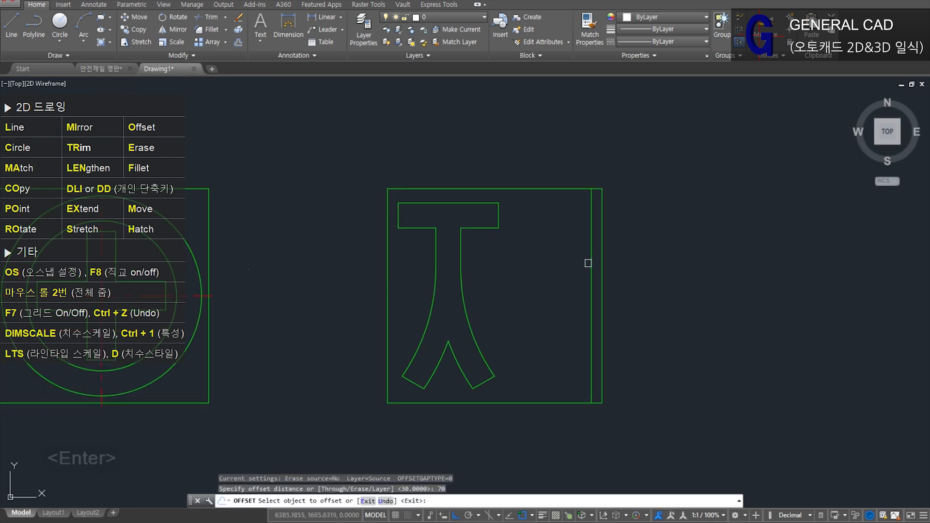
pyautogui.click(592, 286)
pyautogui.click(537, 277)
pyautogui.press('space')
pyautogui.press('space')
pyautogui.write('55')
pyautogui.press('Return')
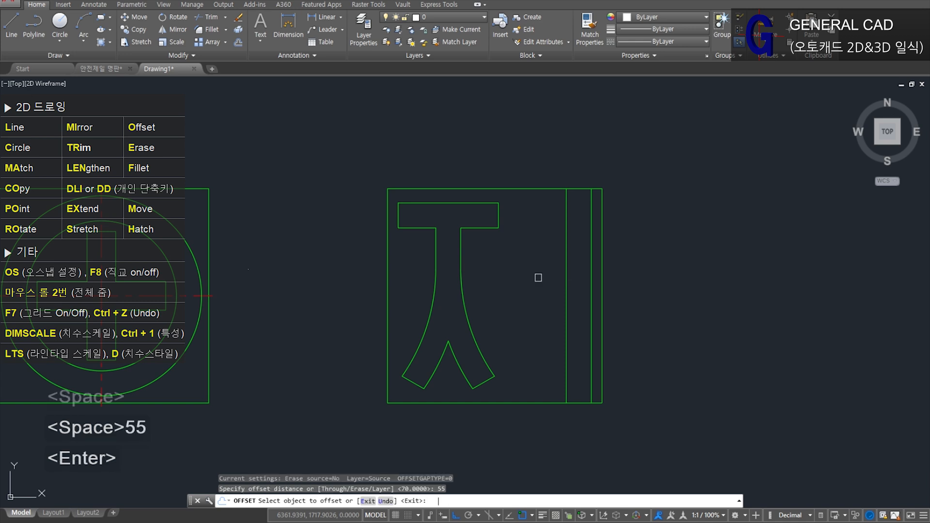
pyautogui.click(567, 266)
pyautogui.click(542, 255)
pyautogui.press('space')
# Step: Offset the innermost vertical line 70 toward the letter, and offset the resulting line another 55 the same way
pyautogui.press('space')
pyautogui.write('70')
pyautogui.press('Return')
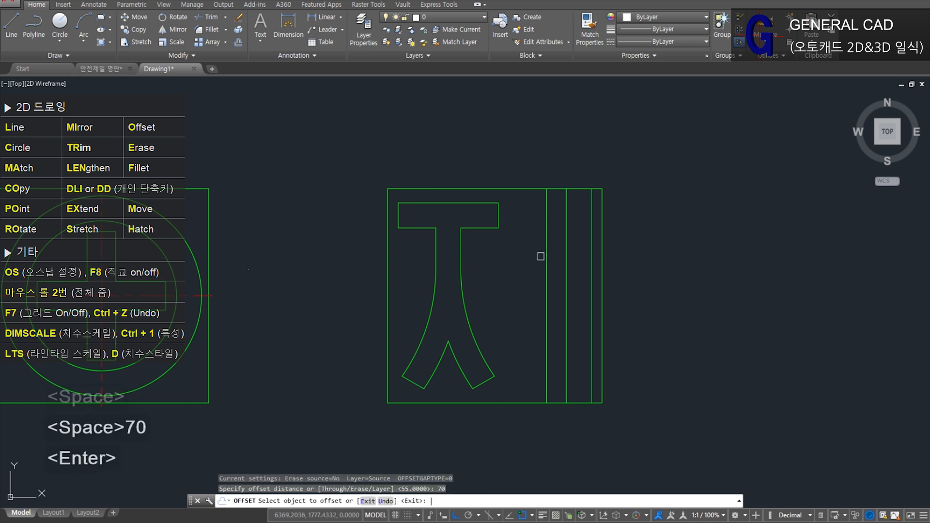
pyautogui.click(547, 256)
pyautogui.click(519, 256)
pyautogui.press('space')
pyautogui.press('space')
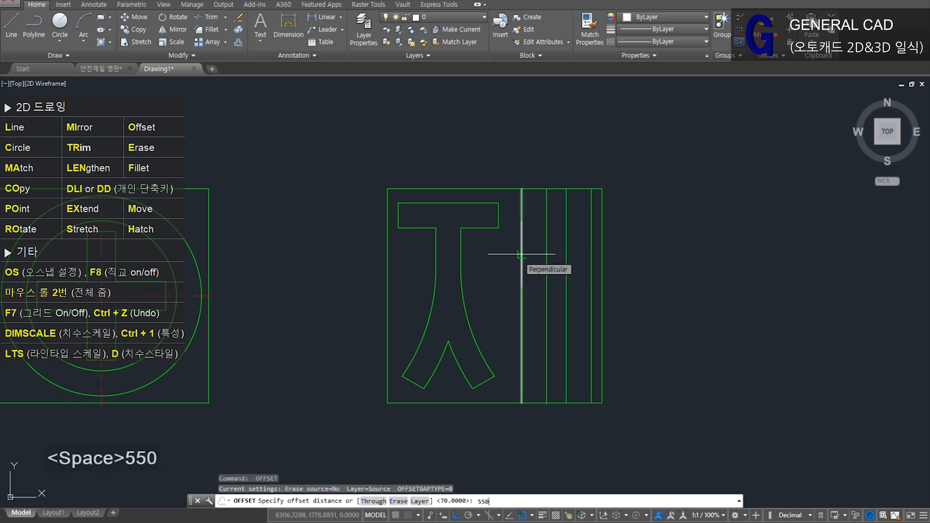
pyautogui.press('space')
pyautogui.click(520, 253)
pyautogui.click(511, 262)
pyautogui.press('space')
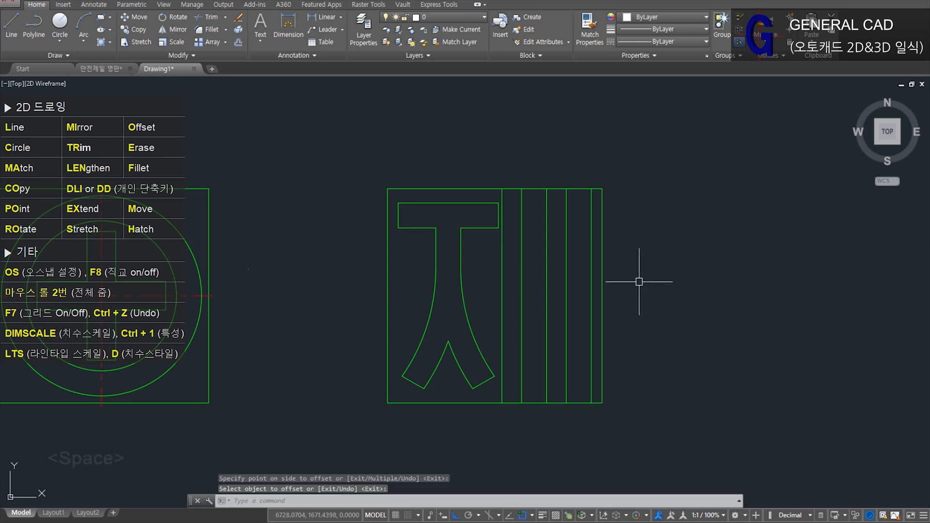
# Step: Draw horizontal lines from the bar's upper right corner and the right leg's lowest tip across all the vertical lines
pyautogui.write('L')
pyautogui.press('space')
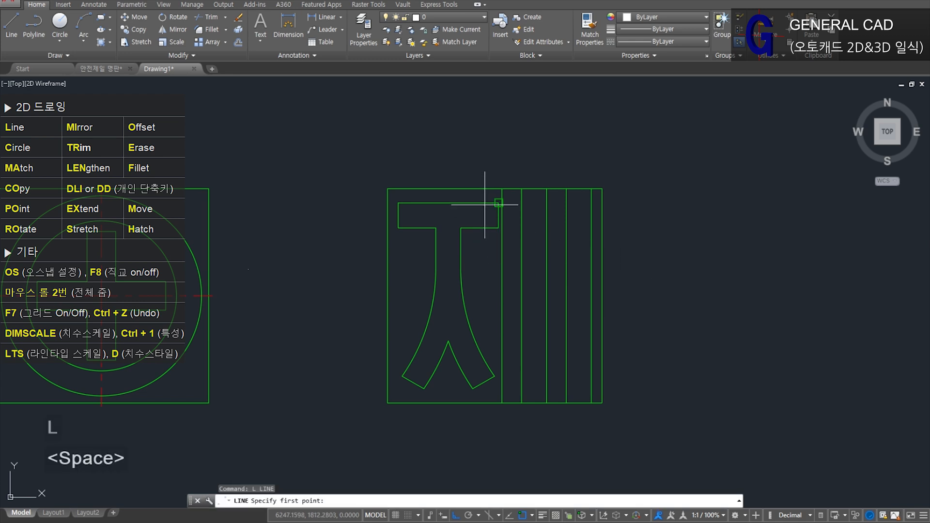
pyautogui.click(485, 205)
pyautogui.click(694, 199)
pyautogui.press('space')
pyautogui.press('space')
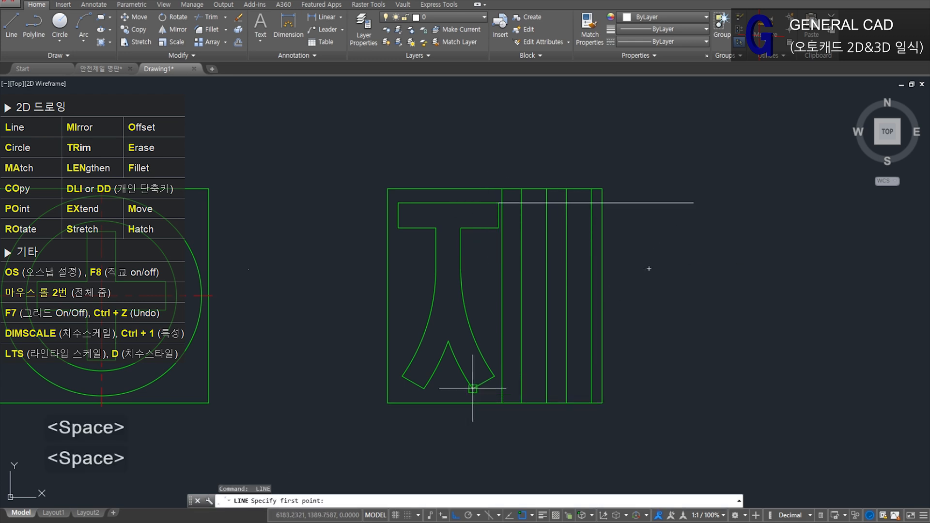
pyautogui.click(473, 388)
pyautogui.click(664, 381)
pyautogui.press('space')
pyautogui.click(103, 69)
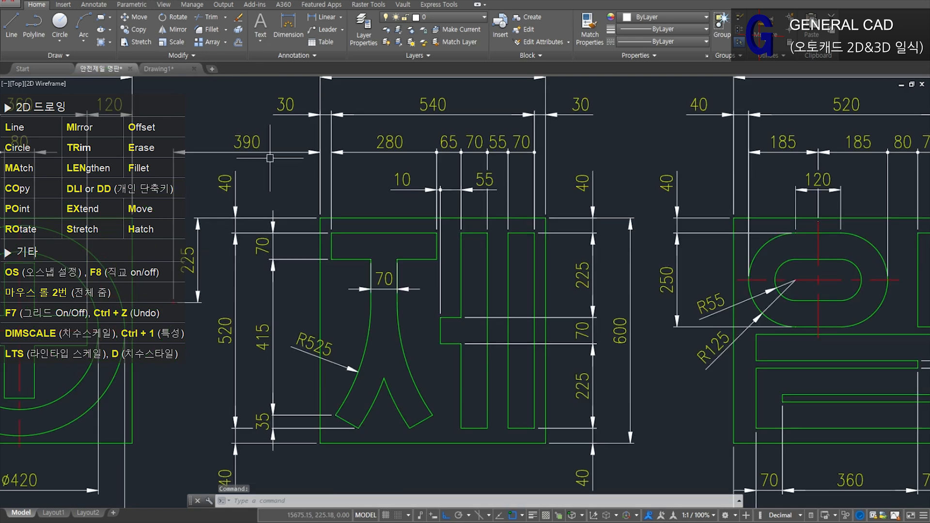
pyautogui.press('space')
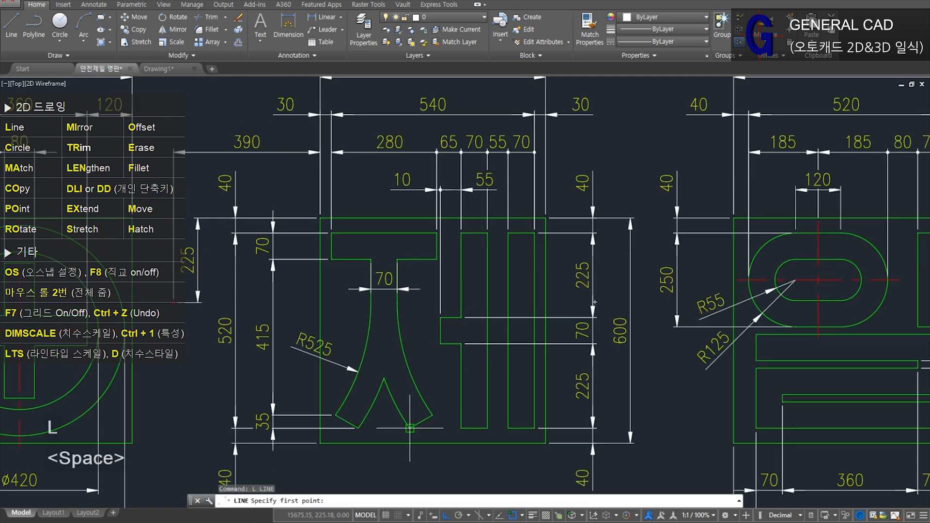
pyautogui.click(406, 428)
pyautogui.press('space')
pyautogui.click(413, 234)
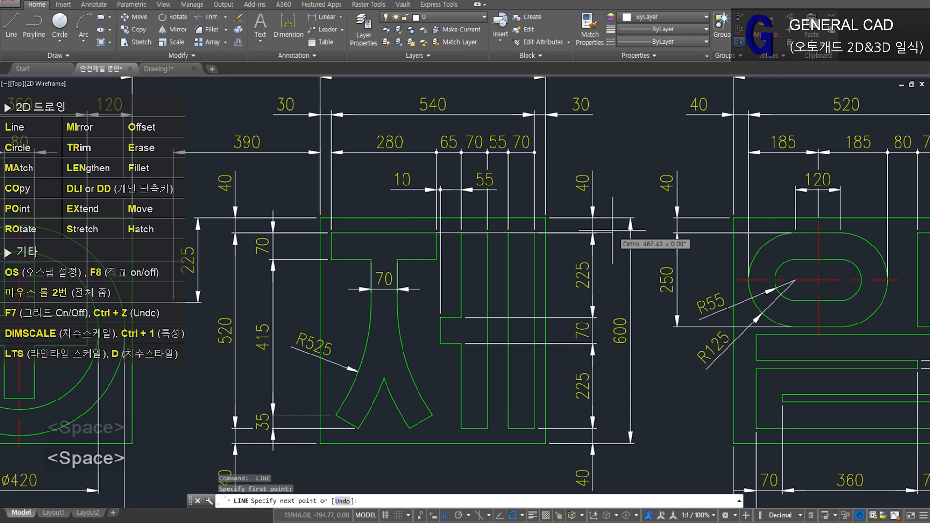
pyautogui.press('Escape')
pyautogui.click(160, 69)
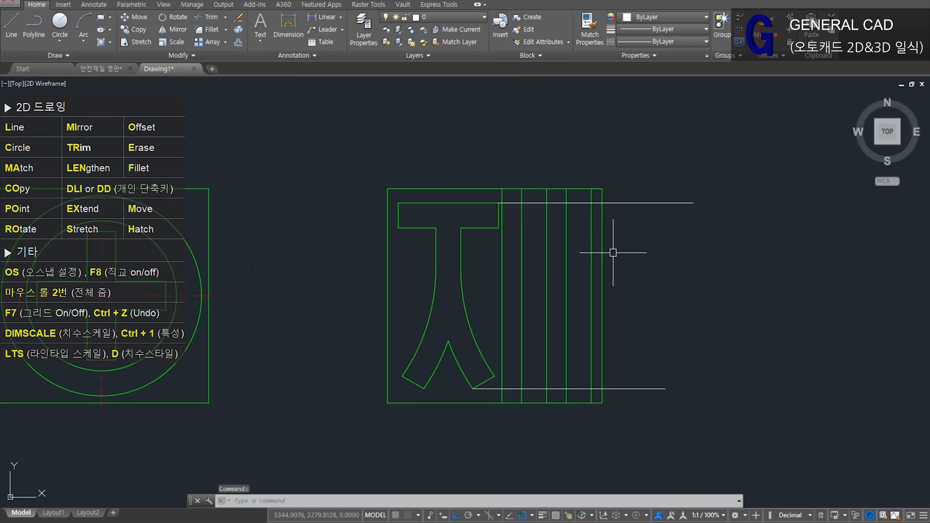
# Step: Try to fillet the upper horizontal line with the vertical lines of the first upright, and undo it
pyautogui.write('F')
pyautogui.press('space')
pyautogui.click(524, 204)
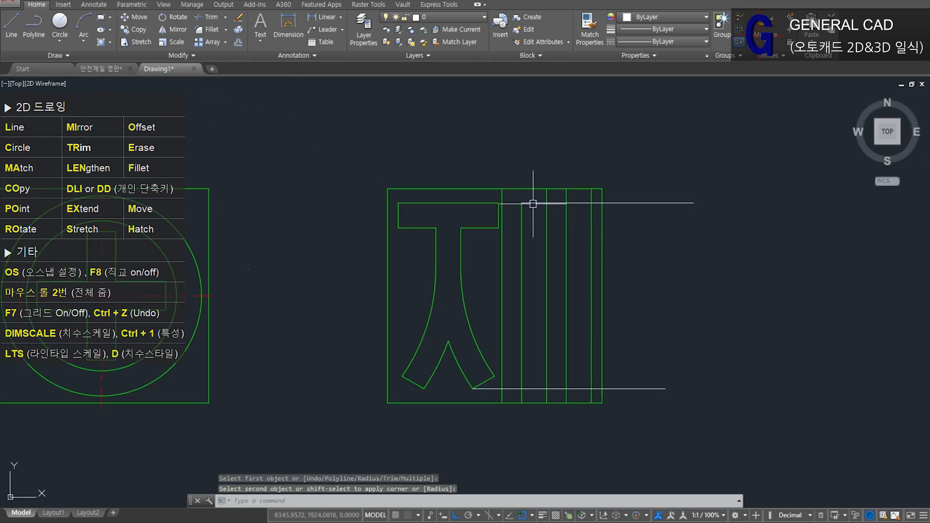
pyautogui.click(547, 214)
pyautogui.hotkey('ctrl', 'z')
pyautogui.hotkey('ctrl', 'z')
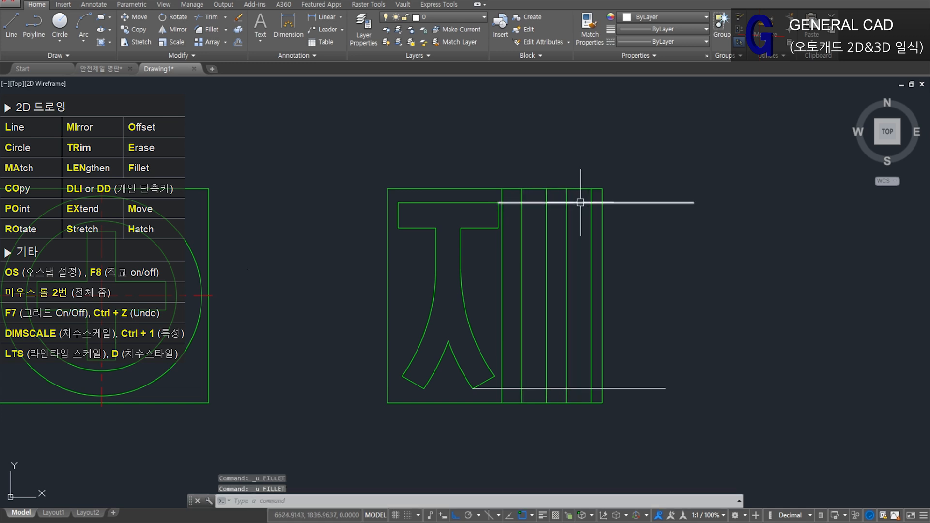
# Step: Trim the upper horizontal line in the gap between the two uprights
pyautogui.scroll(2, 580, 202)
pyautogui.write('TR')
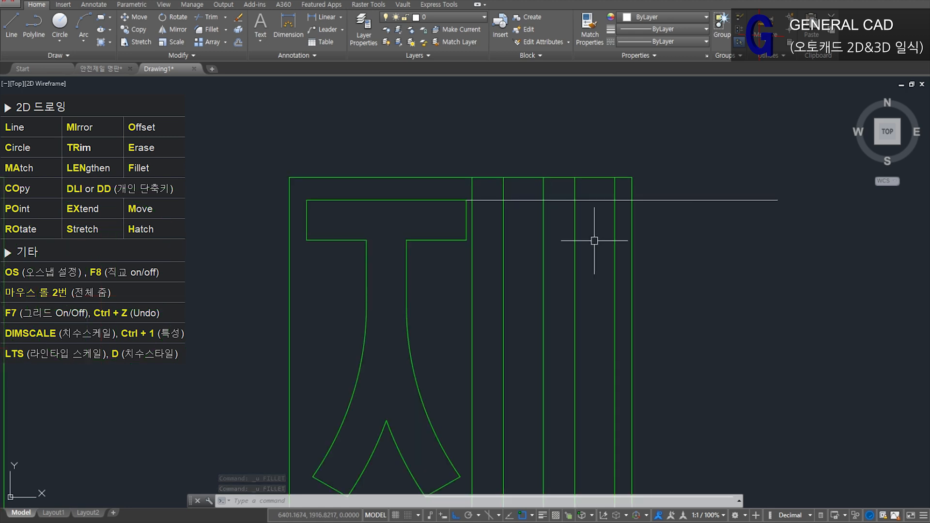
pyautogui.press('space')
pyautogui.click(587, 220)
pyautogui.click(538, 227)
pyautogui.press('space')
pyautogui.click(558, 200)
pyautogui.press('space')
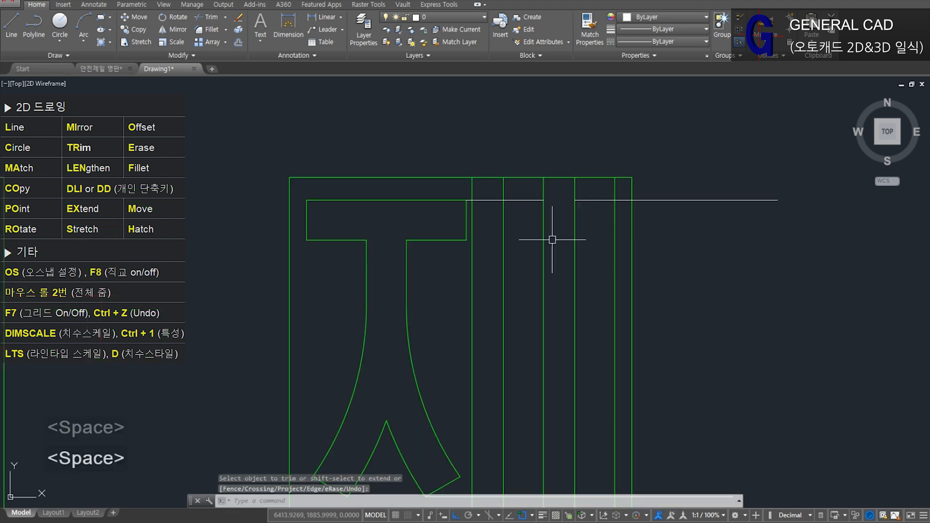
# Step: Fillet both top corners of the left upright with radius 0
pyautogui.write('F')
pyautogui.press('space')
pyautogui.click(504, 214)
pyautogui.click(509, 200)
pyautogui.press('space')
pyautogui.click(543, 215)
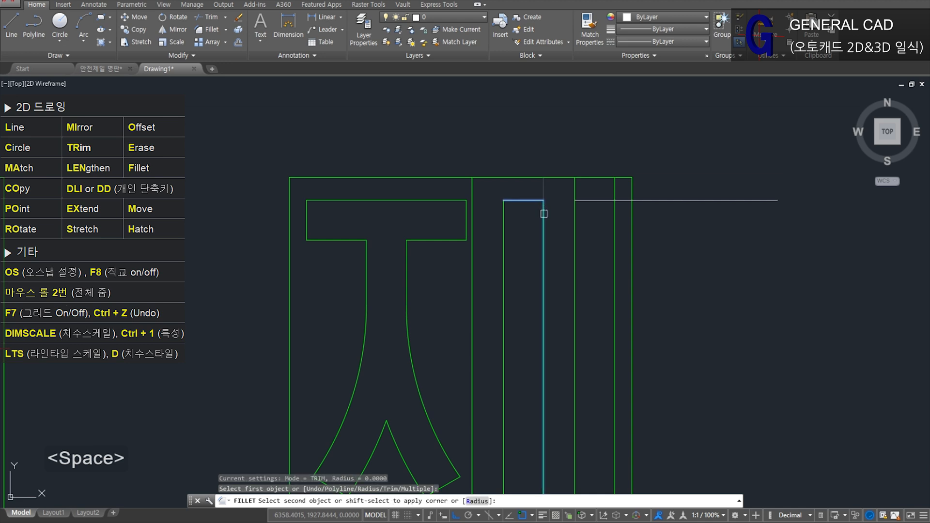
pyautogui.click(538, 200)
# Step: Fillet both top corners of the right upright with radius 0
pyautogui.press('space')
pyautogui.click(575, 215)
pyautogui.click(586, 201)
pyautogui.press('space')
pyautogui.click(598, 201)
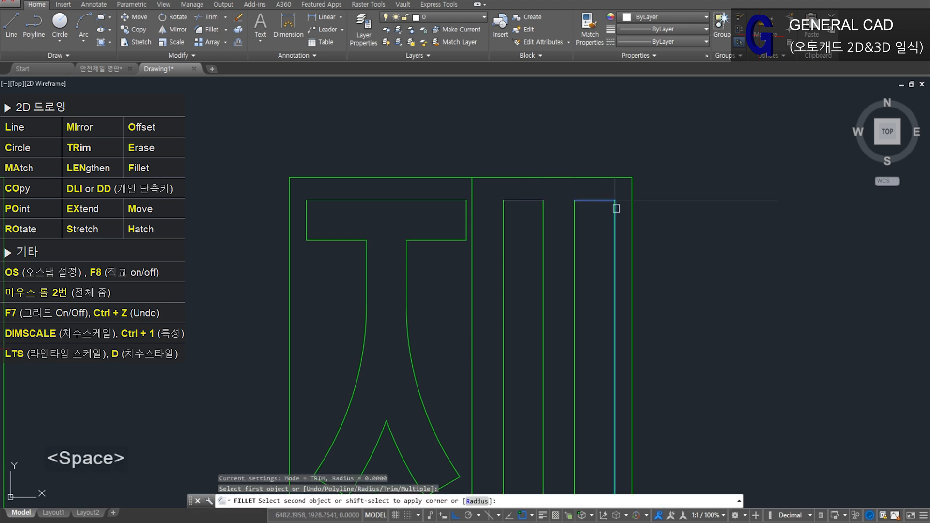
pyautogui.click(616, 212)
# Step: Trim the lower horizontal line in the gap between the two uprights
pyautogui.scroll(-4, 616, 217)
pyautogui.scroll(4, 613, 264)
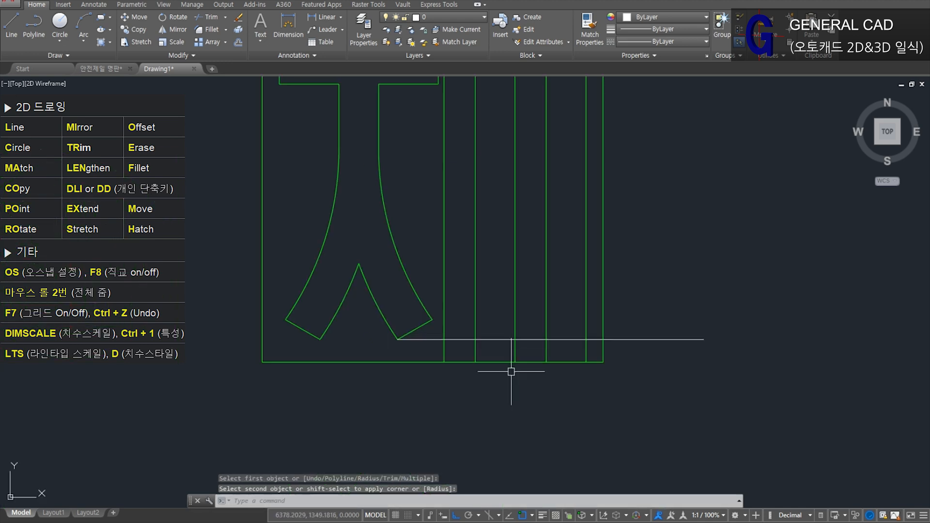
pyautogui.press('Escape')
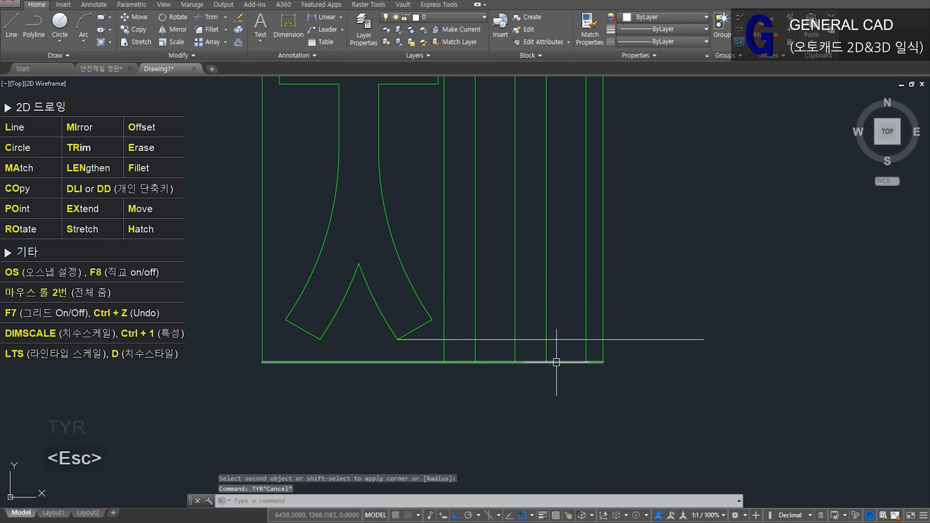
pyautogui.write('tr')
pyautogui.press('space')
pyautogui.press('space')
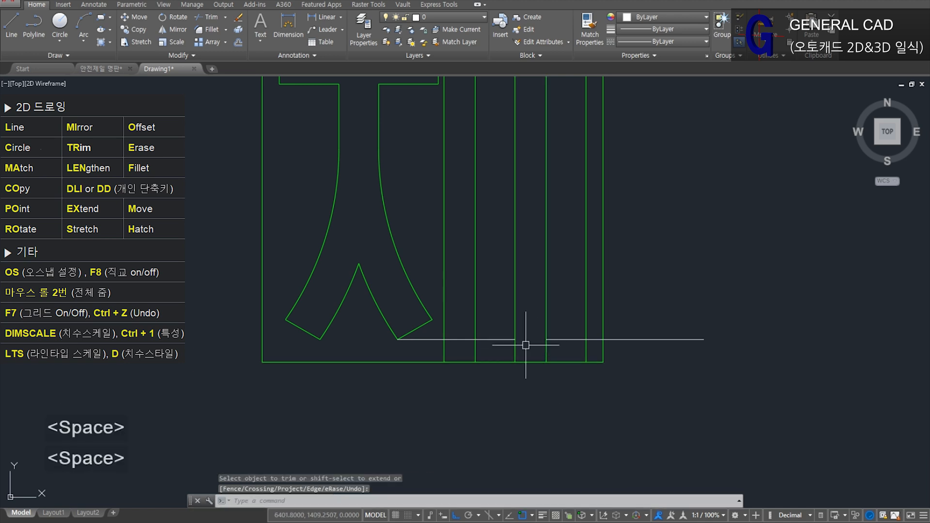
# Step: Fillet both bottom corners of the left upright with radius 0
pyautogui.write('f')
pyautogui.press('space')
pyautogui.click(476, 318)
pyautogui.click(490, 339)
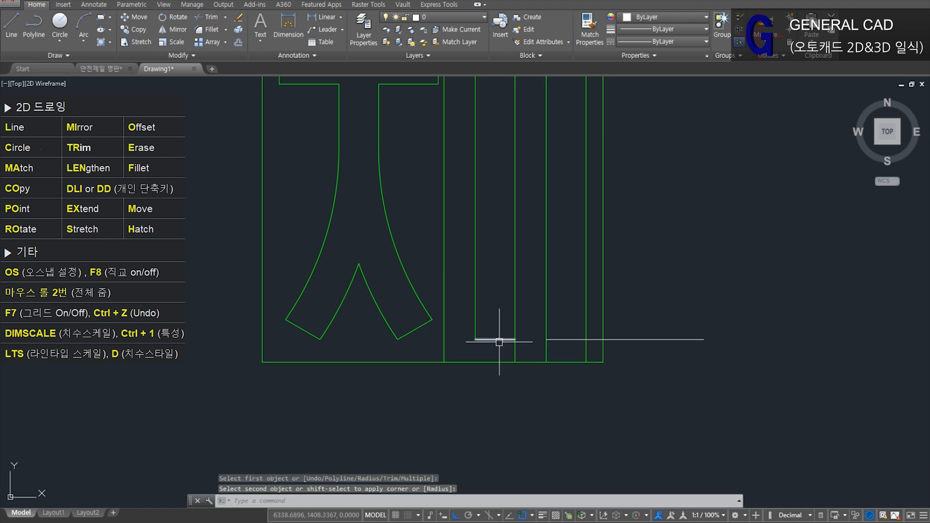
pyautogui.press('space')
pyautogui.click(502, 340)
pyautogui.click(515, 331)
# Step: Fillet both bottom corners of the right upright with radius 0
pyautogui.press('space')
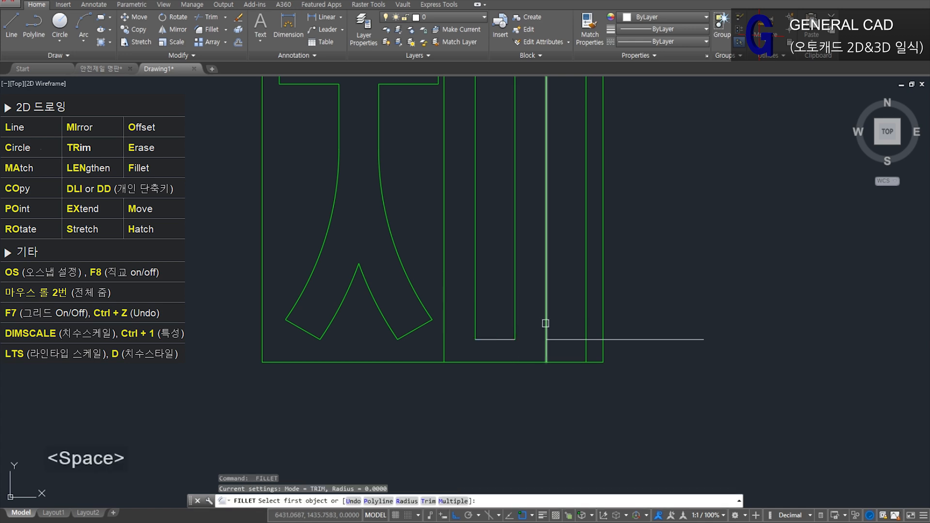
pyautogui.click(546, 324)
pyautogui.click(566, 340)
pyautogui.press('space')
pyautogui.click(576, 340)
pyautogui.click(586, 322)
pyautogui.scroll(-4, 586, 322)
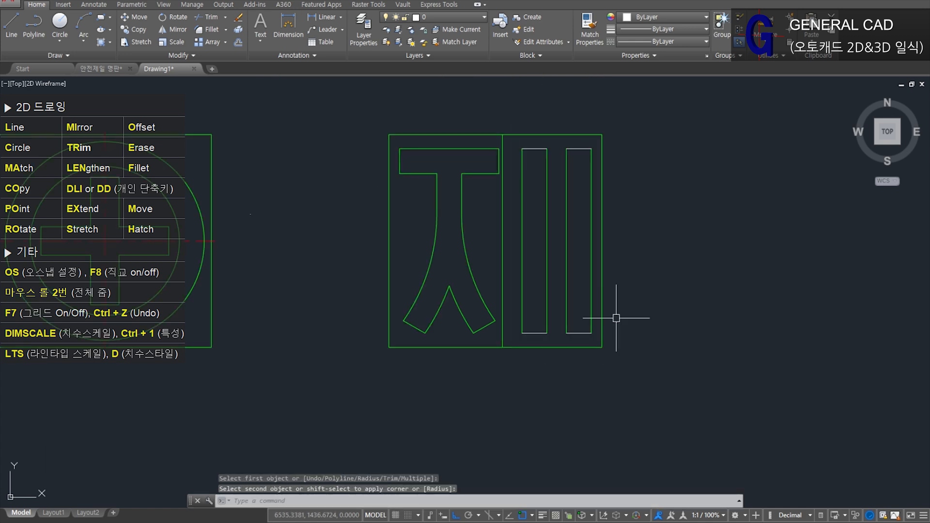
# Step: Match the white end lines of both uprights to the properties of their green sides
pyautogui.press('space')
pyautogui.click(549, 271)
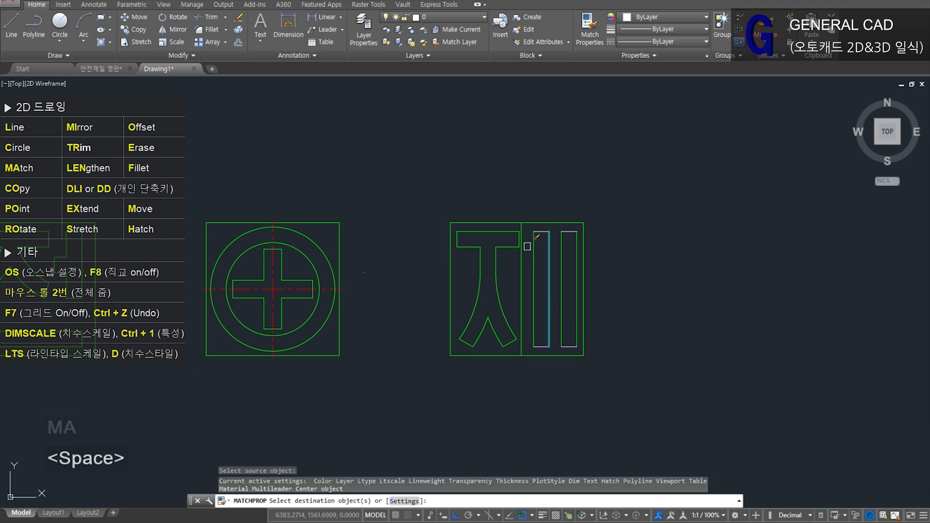
pyautogui.click(520, 199)
pyautogui.click(624, 389)
pyautogui.press('space')
# Step: Draw a horizontal line from the midpoint of the left upright's left side to just past the neighbouring vertical line
pyautogui.scroll(6, 540, 284)
pyautogui.scroll(-2, 551, 293)
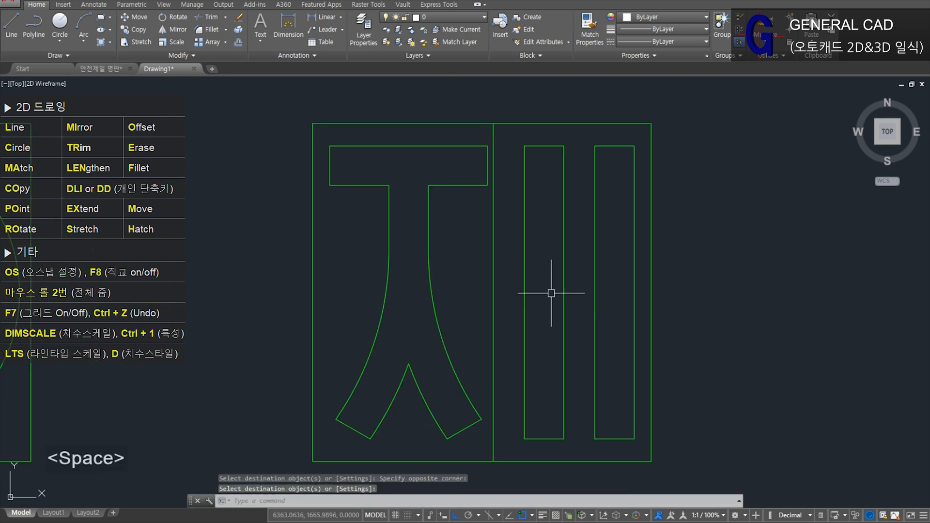
pyautogui.write('L')
pyautogui.press('space')
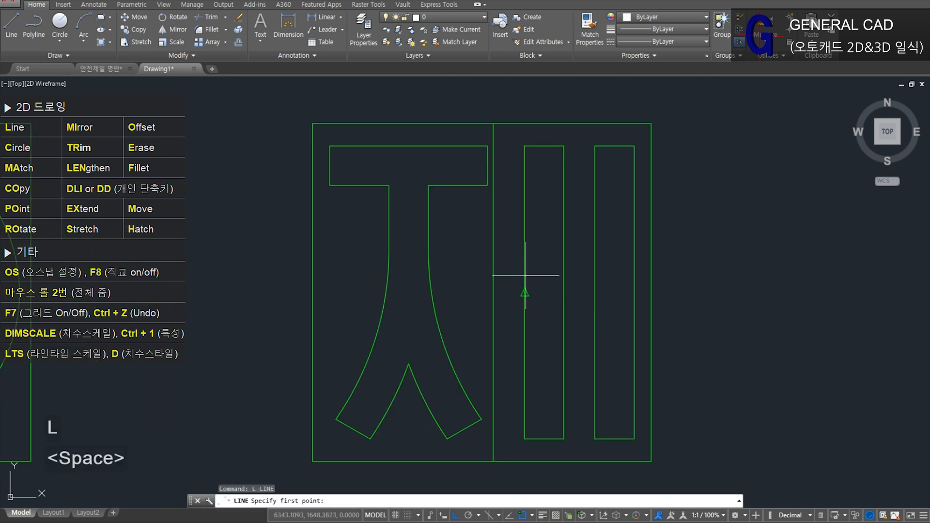
pyautogui.click(525, 293)
pyautogui.click(473, 292)
pyautogui.press('space')
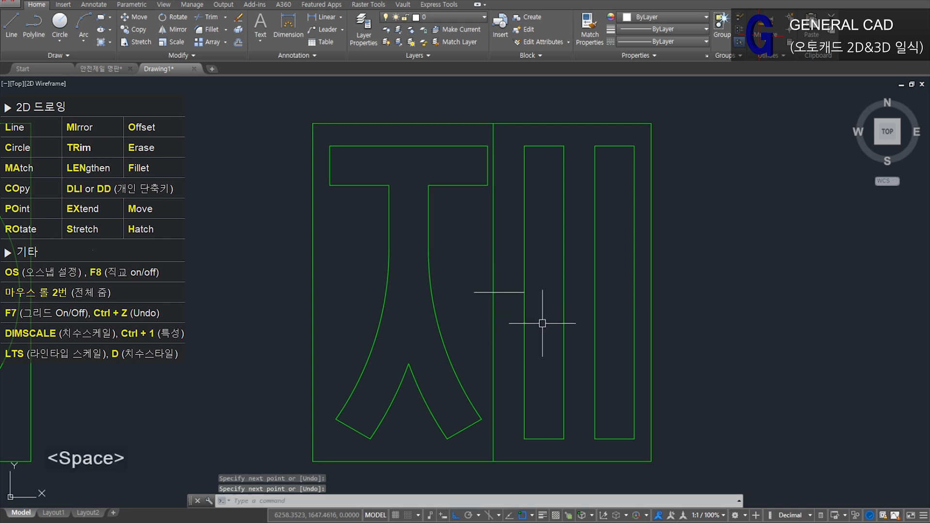
# Step: Offset the short horizontal midline 35 upward and 35 downward
pyautogui.write('O')
pyautogui.press('space')
pyautogui.write('35')
pyautogui.press('Return')
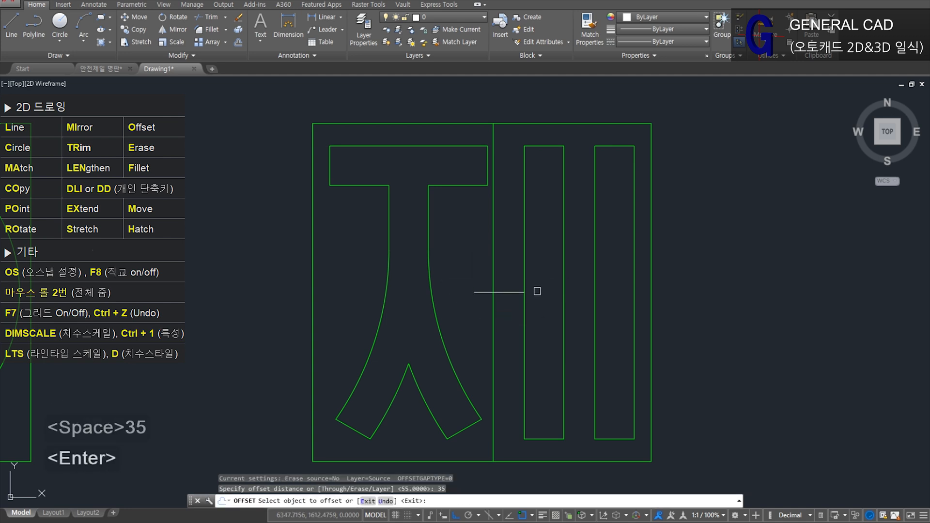
pyautogui.click(506, 293)
pyautogui.click(506, 281)
pyautogui.click(506, 293)
pyautogui.click(509, 308)
pyautogui.press('space')
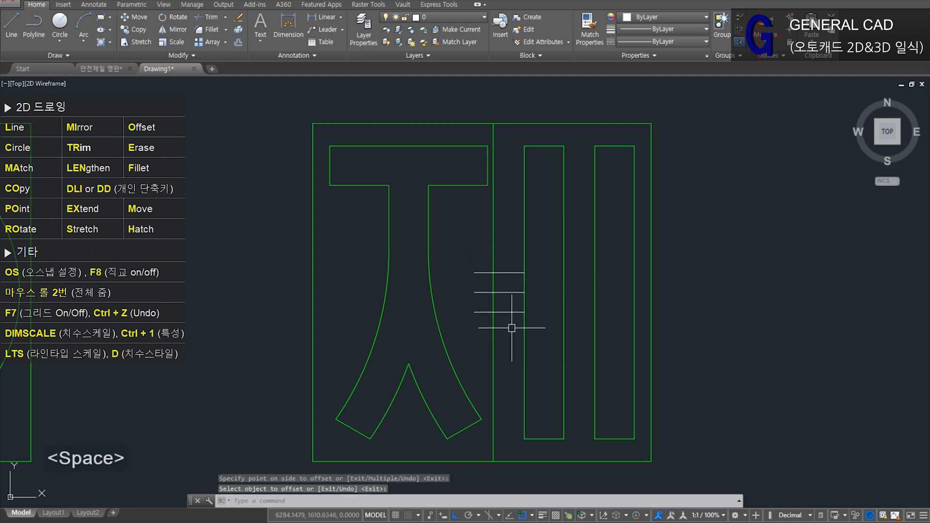
# Step: Fillet the stub's upper and lower outer corners with radius 0, joining both offset lines to the vertical line
pyautogui.write('F')
pyautogui.press('space')
pyautogui.click(507, 313)
pyautogui.click(494, 307)
pyautogui.press('space')
pyautogui.click(493, 281)
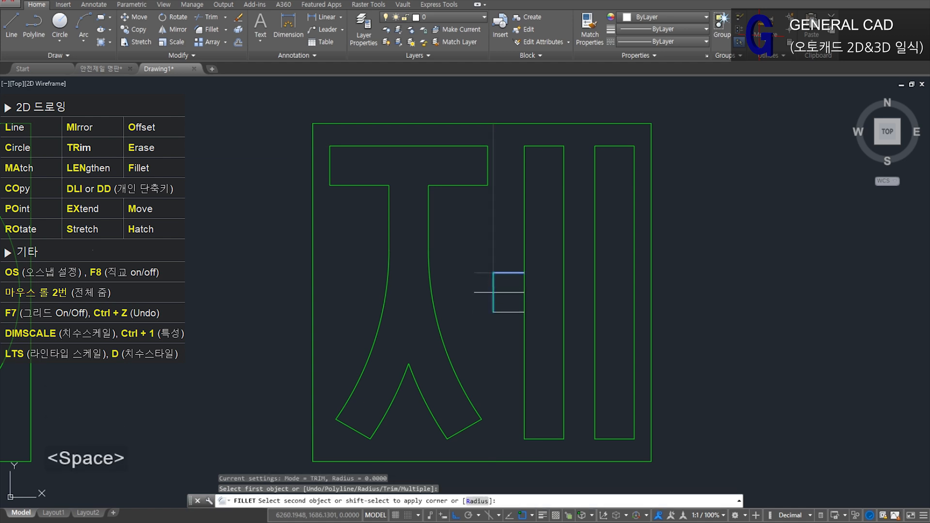
pyautogui.click(507, 273)
# Step: Erase the horizontal midline running through the stub
pyautogui.click(507, 293)
pyautogui.write('TR')
pyautogui.press('space')
pyautogui.press('Escape')
pyautogui.click(511, 301)
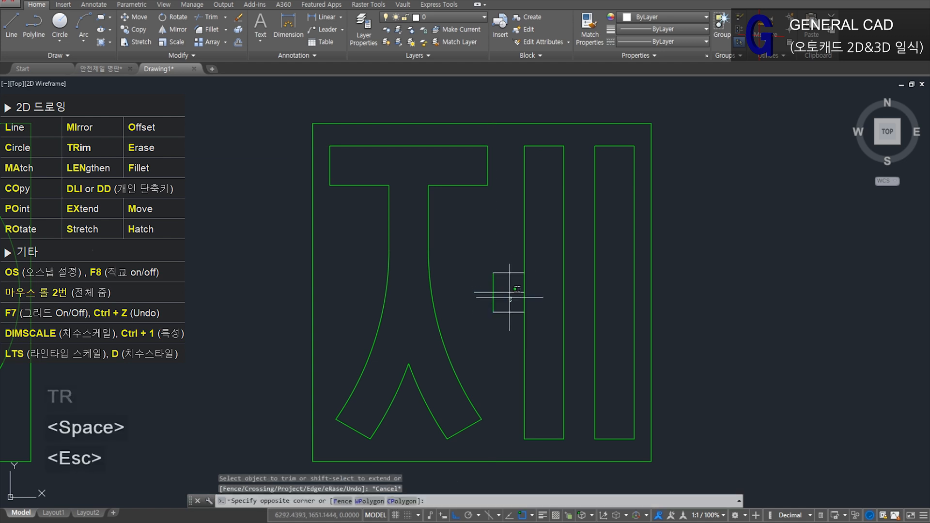
pyautogui.click(507, 288)
pyautogui.write('E')
pyautogui.press('space')
# Step: Trim the left upright's side between the stub's two horizontal lines, opening the stub into the upright
pyautogui.write('TR')
pyautogui.press('space')
pyautogui.click(509, 324)
pyautogui.click(511, 262)
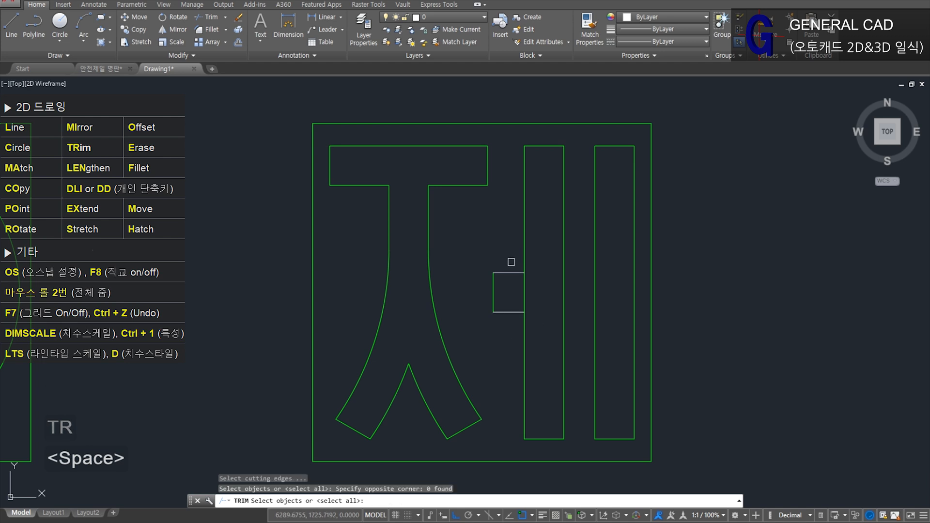
pyautogui.click(507, 331)
pyautogui.click(509, 253)
pyautogui.press('space')
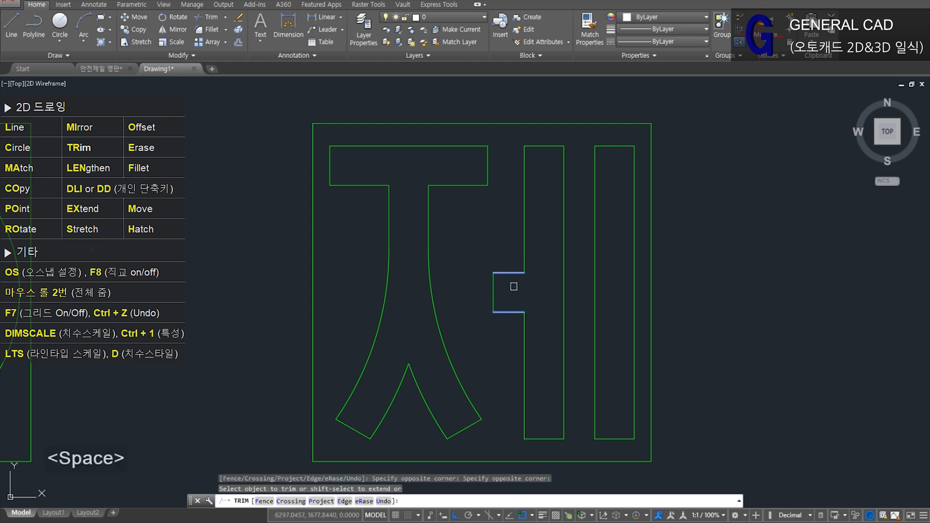
pyautogui.press('space')
# Step: Match the stub's two white horizontal lines to the properties of the upright's green side
pyautogui.write('MA')
pyautogui.press('space')
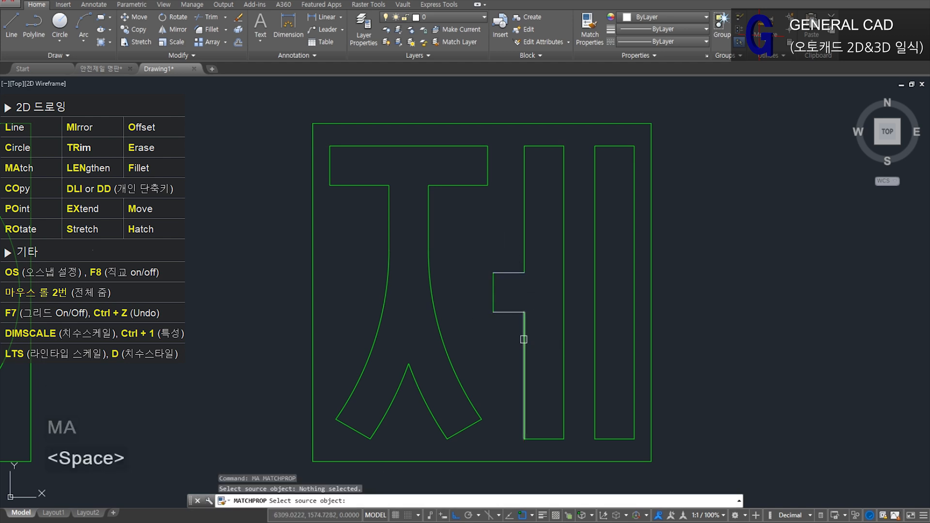
pyautogui.click(524, 339)
pyautogui.click(477, 248)
pyautogui.click(546, 335)
pyautogui.press('space')
pyautogui.scroll(-4, 534, 266)
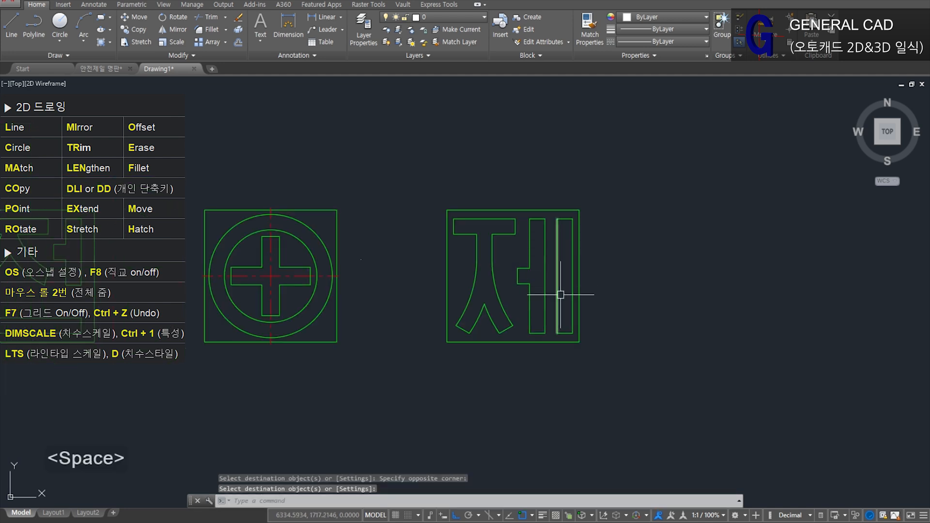
# Step: Copy the square frame around 제 1100 to the right
pyautogui.moveTo(683, 341); pyautogui.dragTo(618, 353, button='middle')
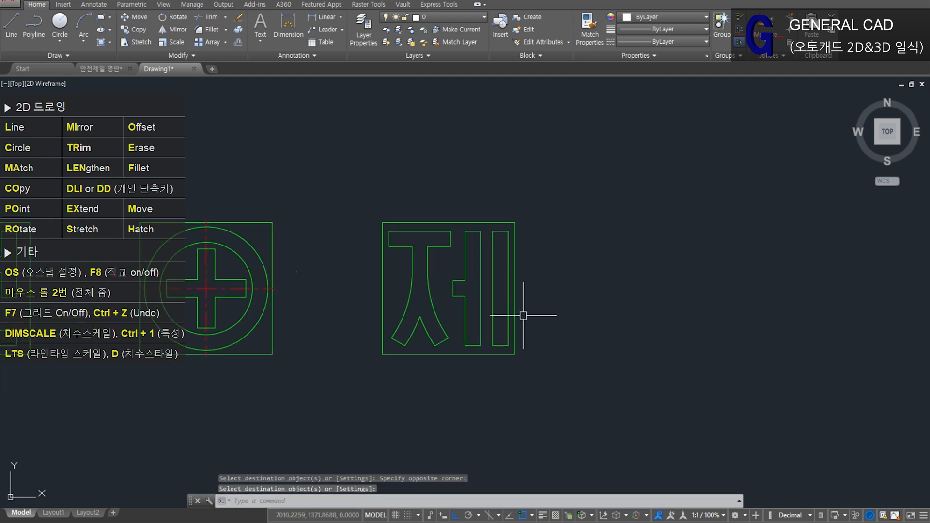
pyautogui.write('co')
pyautogui.press('space')
pyautogui.scroll(2, 386, 332)
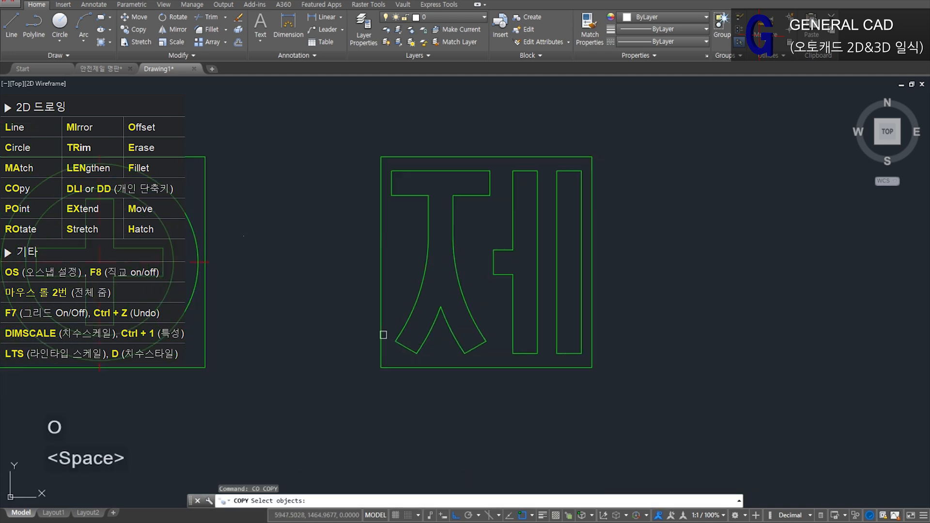
pyautogui.click(395, 392)
pyautogui.click(382, 353)
pyautogui.press('space')
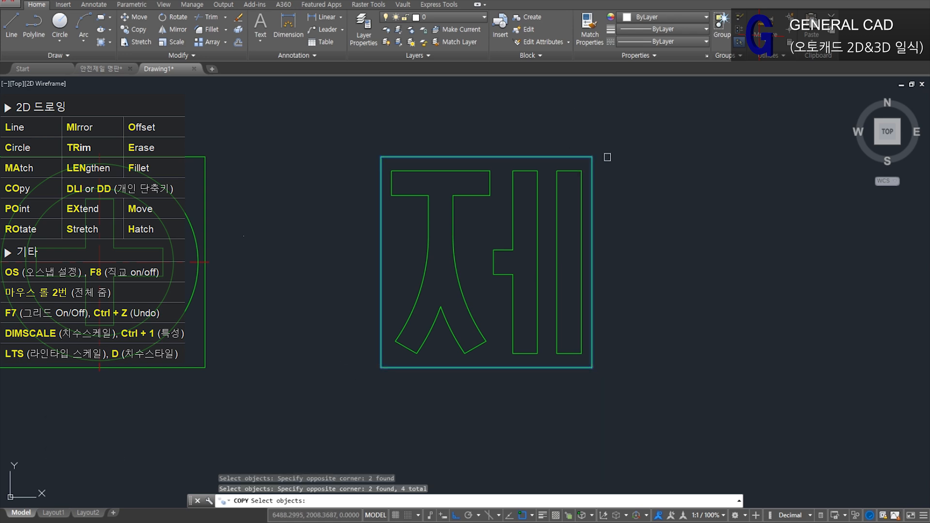
pyautogui.click(592, 158)
pyautogui.scroll(-2, 636, 237)
pyautogui.moveTo(703, 243); pyautogui.dragTo(530, 257, button='middle')
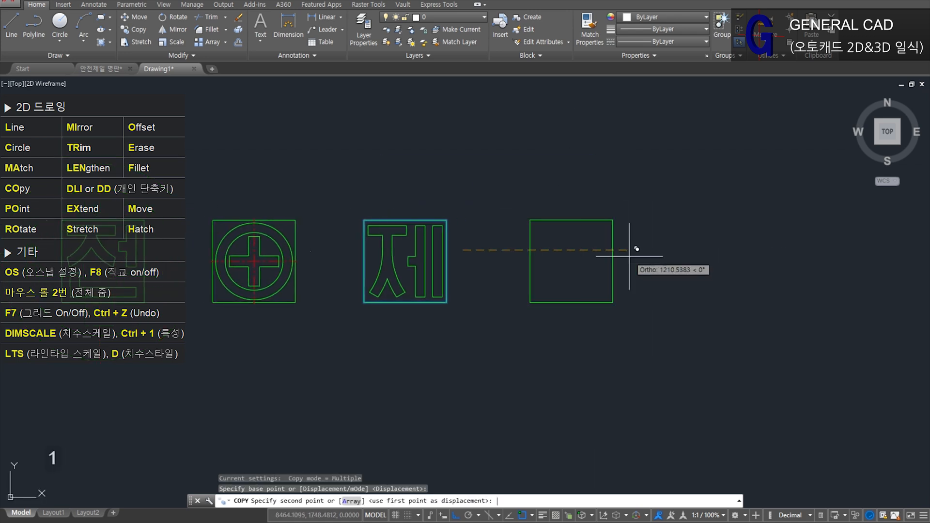
pyautogui.press('Return')
pyautogui.press('Escape')
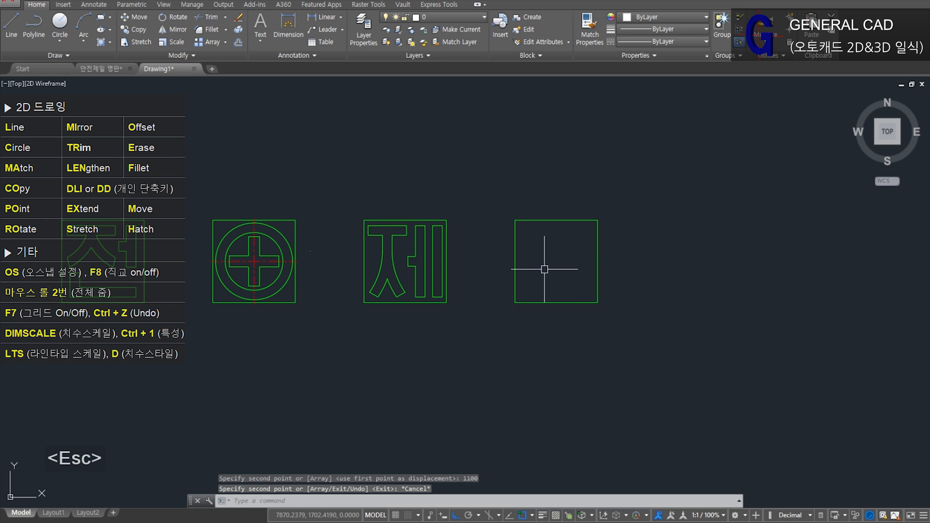
# Step: Check the last letter's dimensions in the reference drawing and offset the new frame's left side 225 inward
pyautogui.scroll(2, 545, 266)
pyautogui.scroll(-1, 614, 258)
pyautogui.hotkey('ctrl', 'Tab')
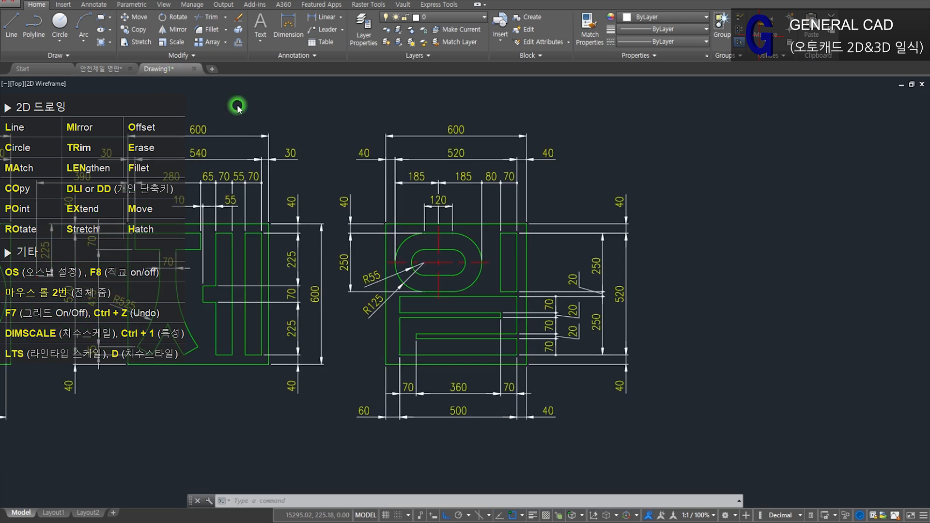
pyautogui.write('o')
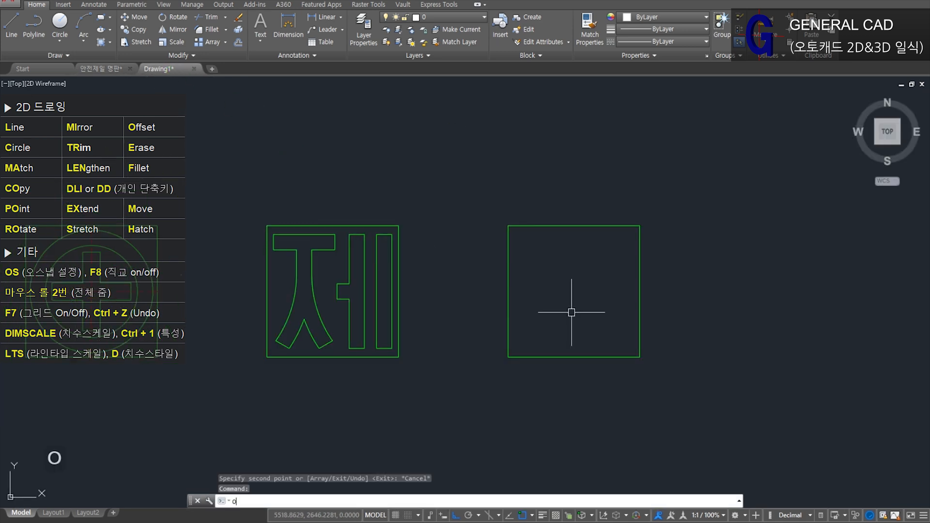
pyautogui.press('space')
pyautogui.write('225')
pyautogui.press('Return')
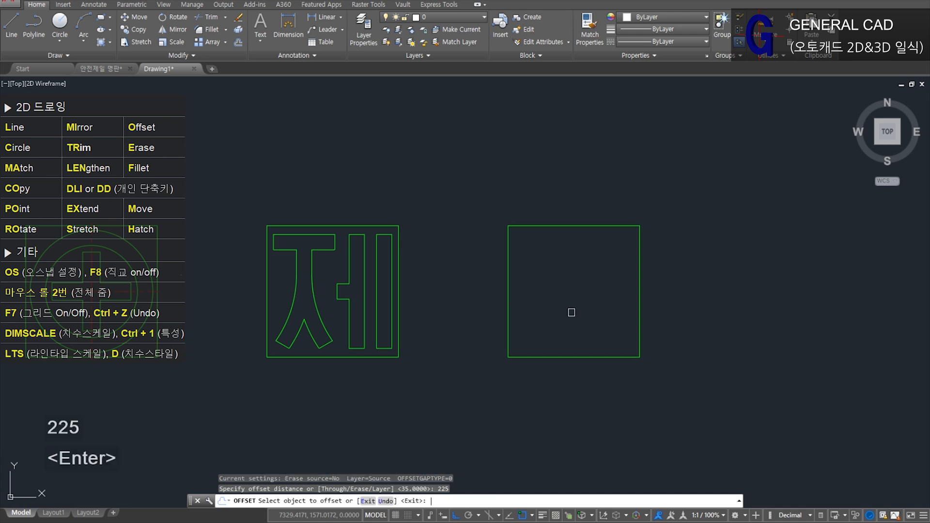
pyautogui.click(510, 282)
pyautogui.click(563, 287)
pyautogui.press('space')
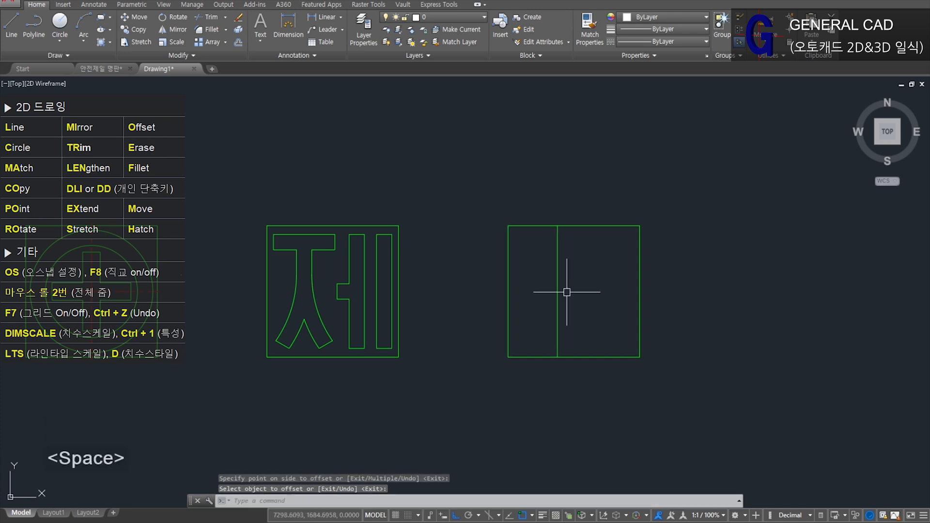
# Step: In the 안전제일 명판 reference drawing, measure the vertical distance from the last frame's top-left corner to the oval's horizontal centre line
pyautogui.click(102, 70)
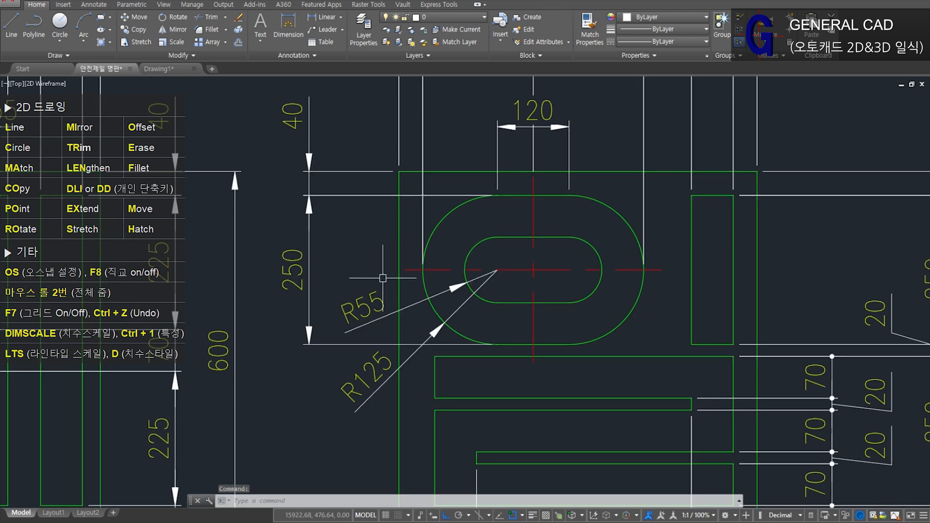
pyautogui.write('dd')
pyautogui.press('space')
pyautogui.click(399, 171)
pyautogui.click(405, 270)
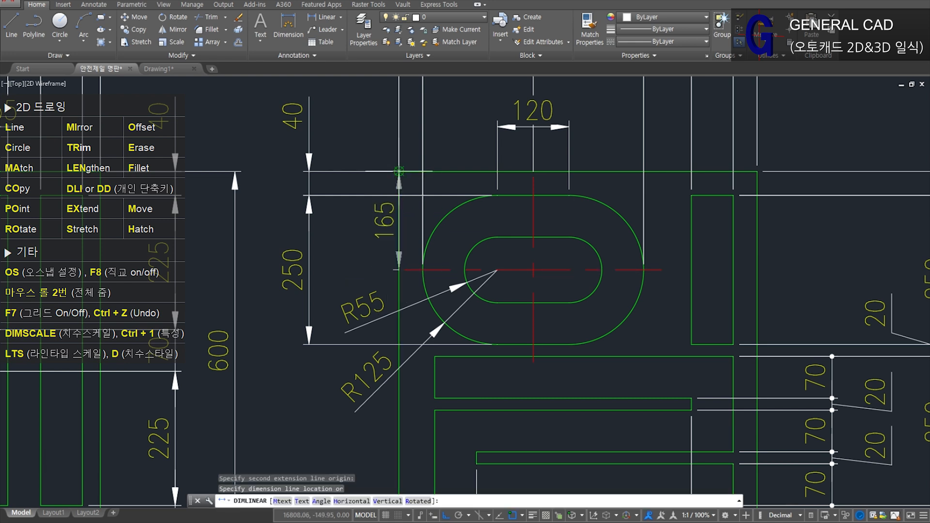
pyautogui.press('Escape')
# Step: Return to Drawing1 and offset the new frame's top side 165 downward
pyautogui.hotkey('ctrl', 'Tab')
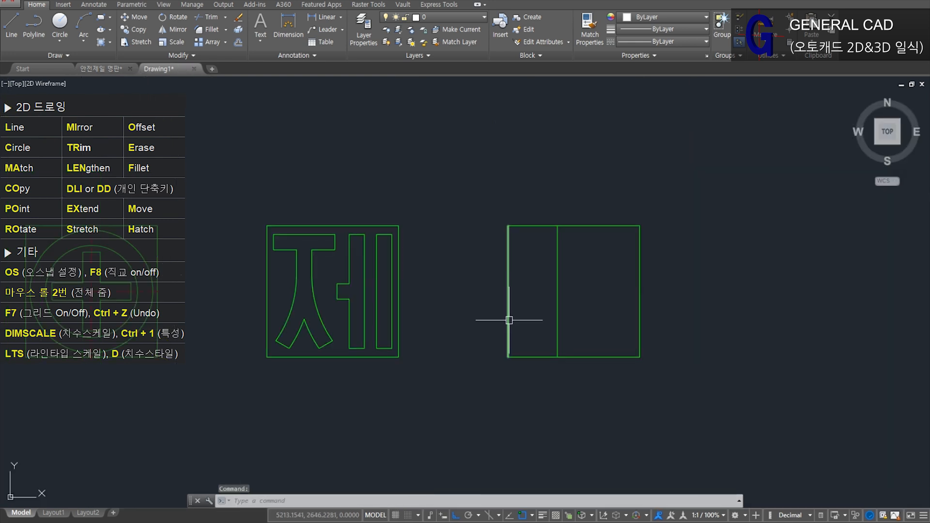
pyautogui.write('o')
pyautogui.press('space')
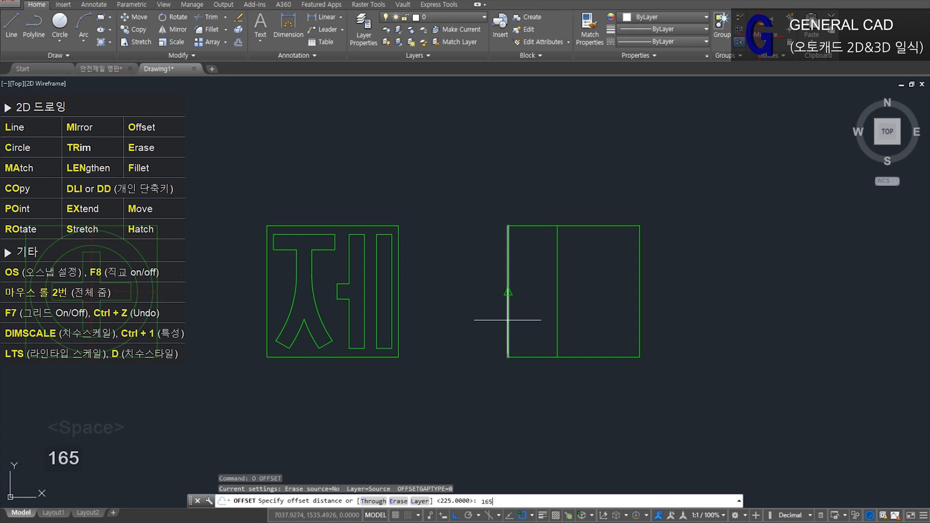
pyautogui.write('165')
pyautogui.press('Return')
pyautogui.click(578, 230)
pyautogui.click(574, 271)
pyautogui.press('space')
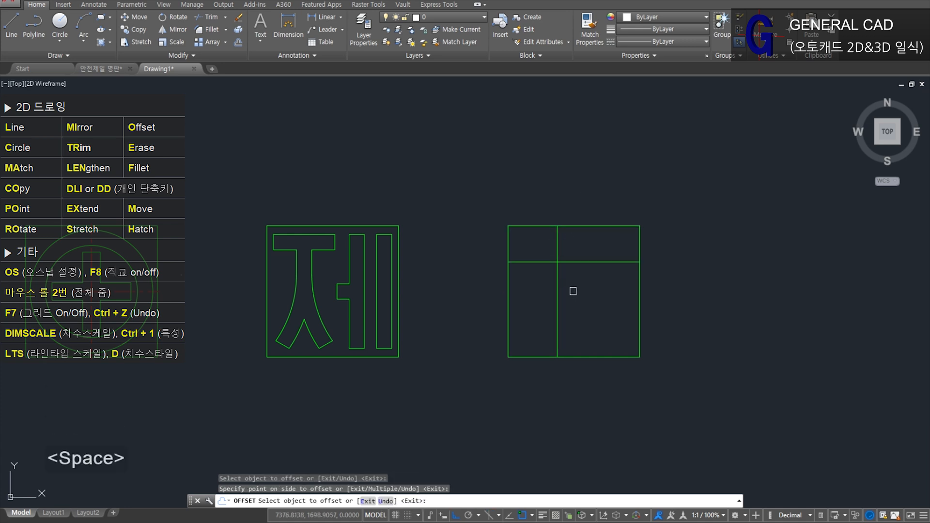
# Step: Move the two offset lines inside the new frame to the red centre-line layer
pyautogui.click(573, 271)
pyautogui.click(533, 246)
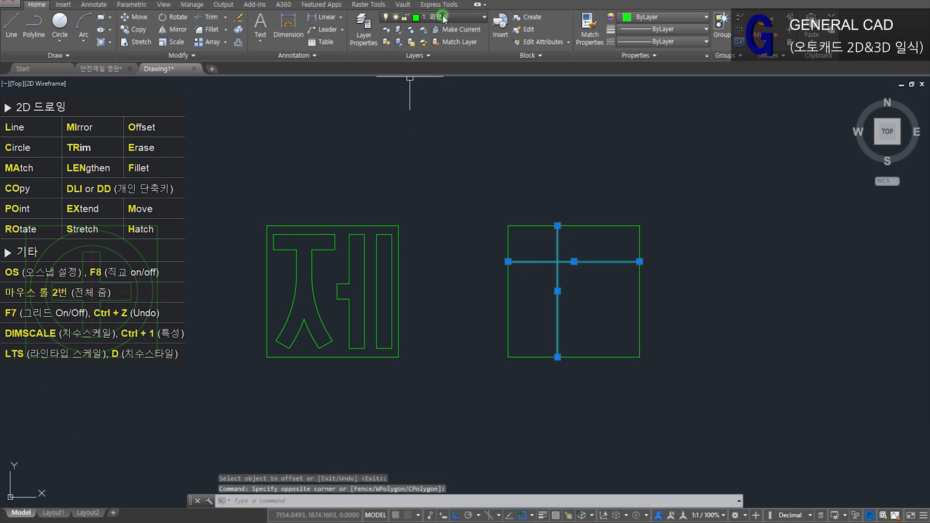
pyautogui.click(443, 17)
pyautogui.click(442, 54)
pyautogui.press('Escape')
# Step: Check the oval's dimensions in the reference drawing and offset the vertical centre line in Drawing1 60 to the left
pyautogui.hotkey('ctrl', 'Tab')
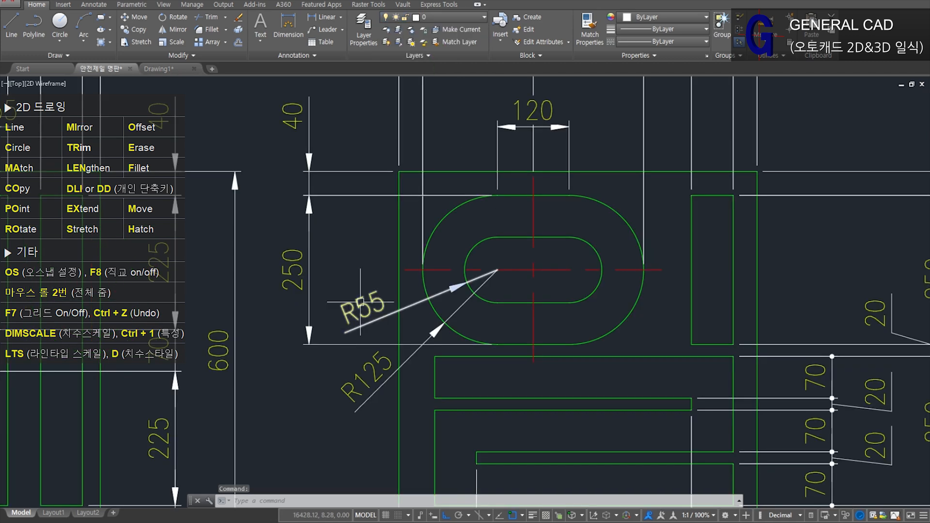
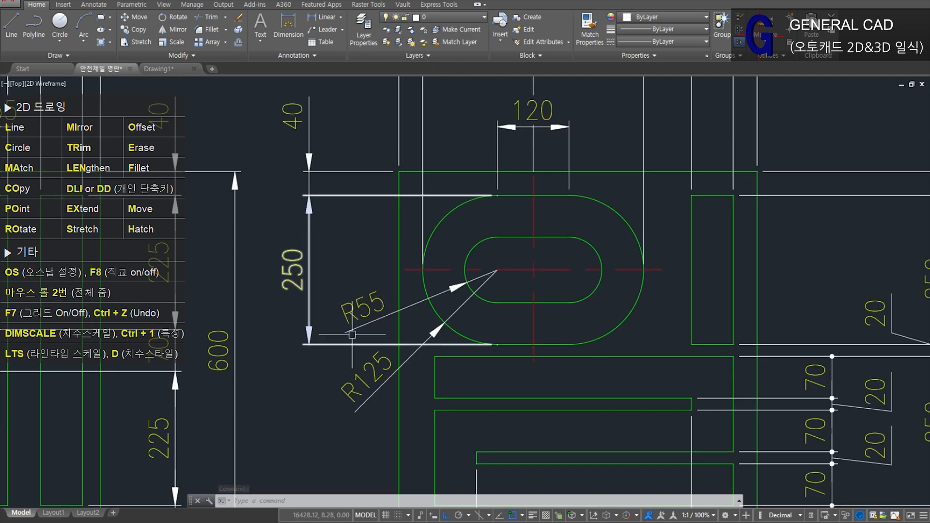
pyautogui.click(171, 68)
pyautogui.write('o')
pyautogui.press('space')
pyautogui.write('60')
pyautogui.press('Return')
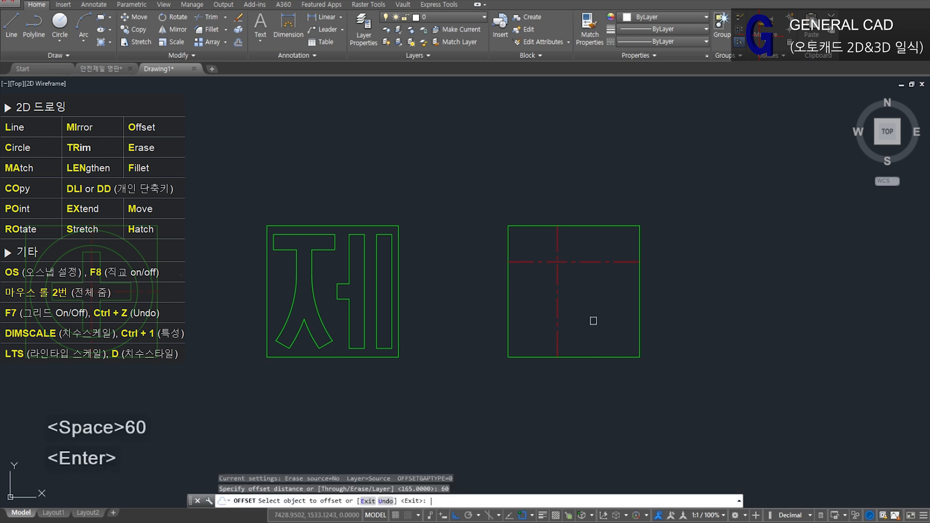
pyautogui.click(557, 270)
pyautogui.click(528, 271)
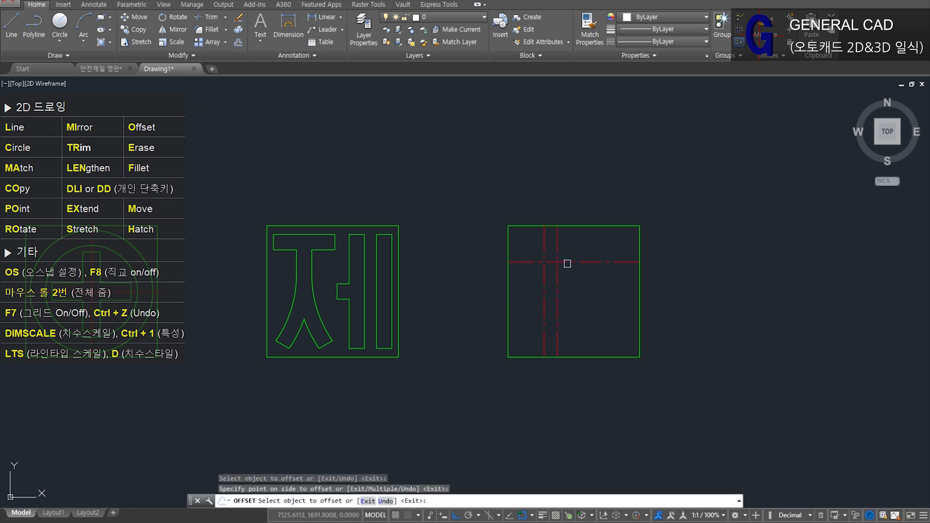
pyautogui.press('space')
# Step: Draw a circle of radius 55 centred where the left vertical centre line crosses the horizontal centre line
pyautogui.scroll(2, 551, 256)
pyautogui.write('c')
pyautogui.press('space')
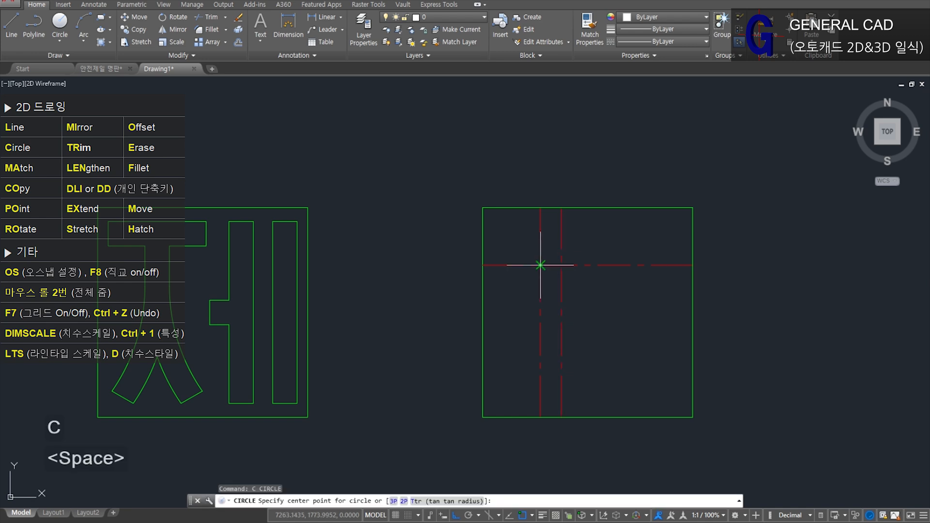
pyautogui.click(540, 265)
pyautogui.press('Return')
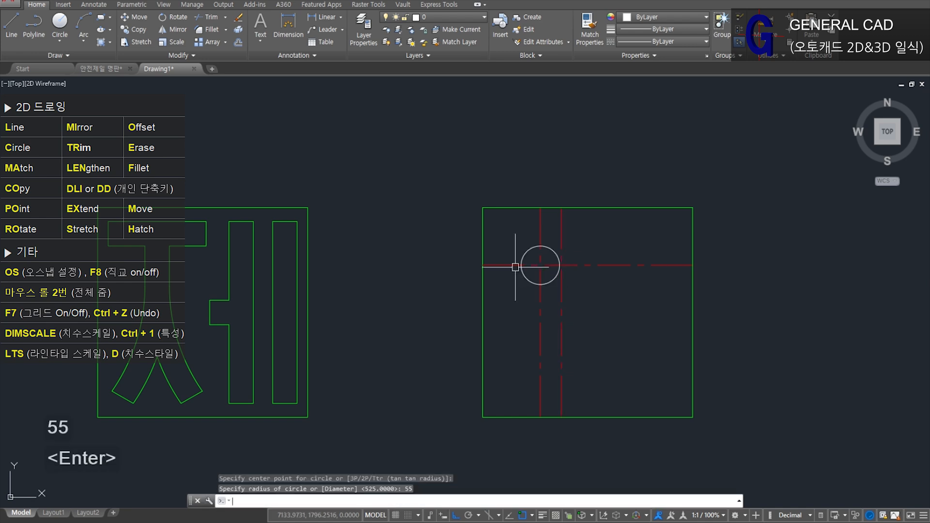
pyautogui.press('space')
pyautogui.press('Escape')
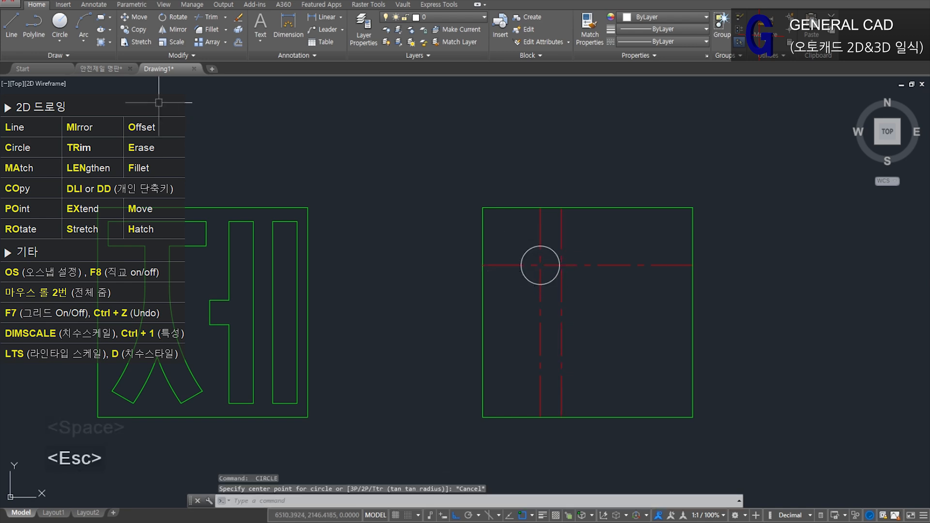
# Step: Match the left vertical centre line to the properties of the frame's green top side
pyautogui.scroll(4, 563, 262)
pyautogui.write('ma')
pyautogui.press('space')
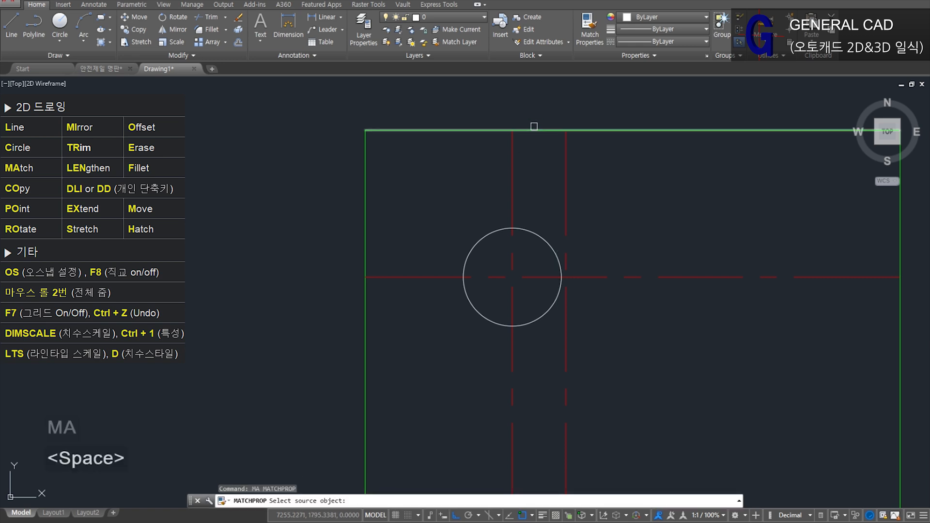
pyautogui.click(504, 130)
pyautogui.click(512, 363)
pyautogui.press('space')
pyautogui.scroll(4, 519, 290)
pyautogui.press('Escape')
pyautogui.scroll(-2, 536, 297)
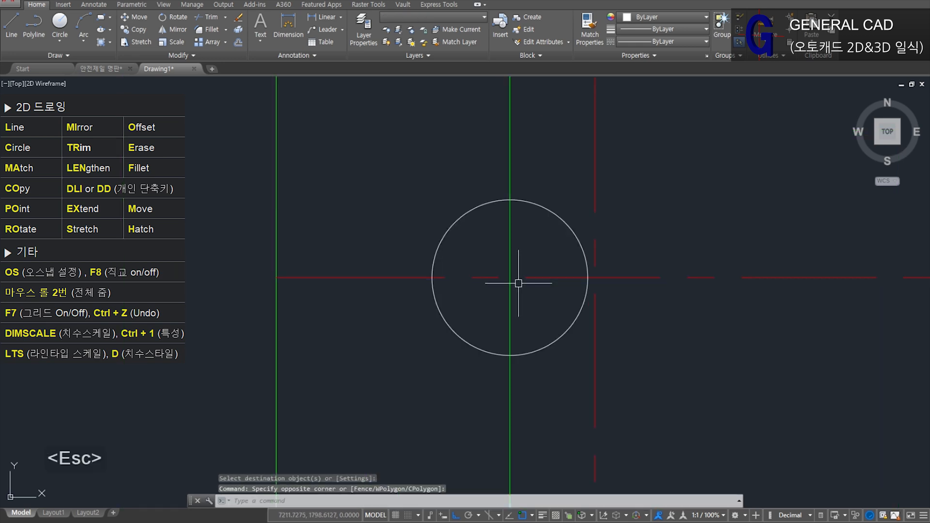
# Step: Erase the white circle at the left centre-line intersection
pyautogui.click(551, 353)
pyautogui.click(539, 321)
pyautogui.write('e')
pyautogui.press('space')
# Step: Draw a circle of radius 55 centred where the green vertical line crosses the horizontal centre line
pyautogui.write('c')
pyautogui.press('space')
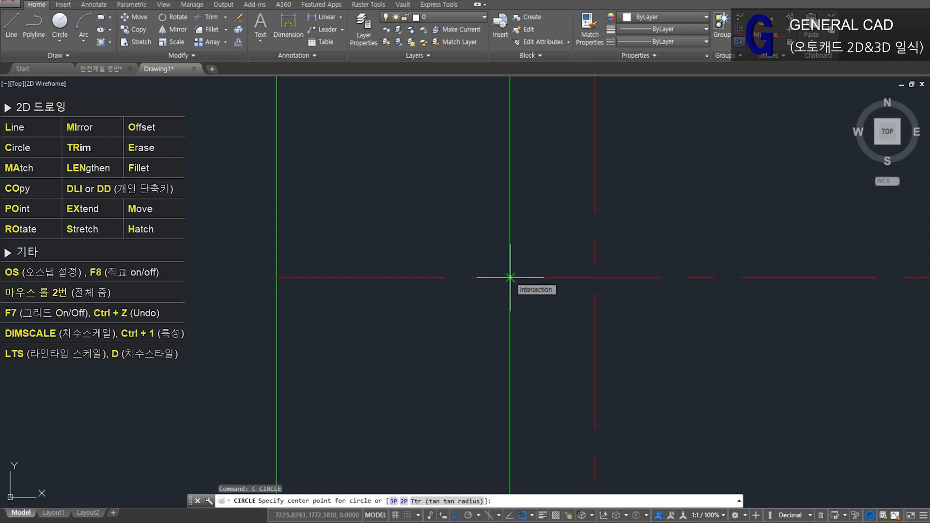
pyautogui.click(511, 278)
pyautogui.scroll(-2, 510, 278)
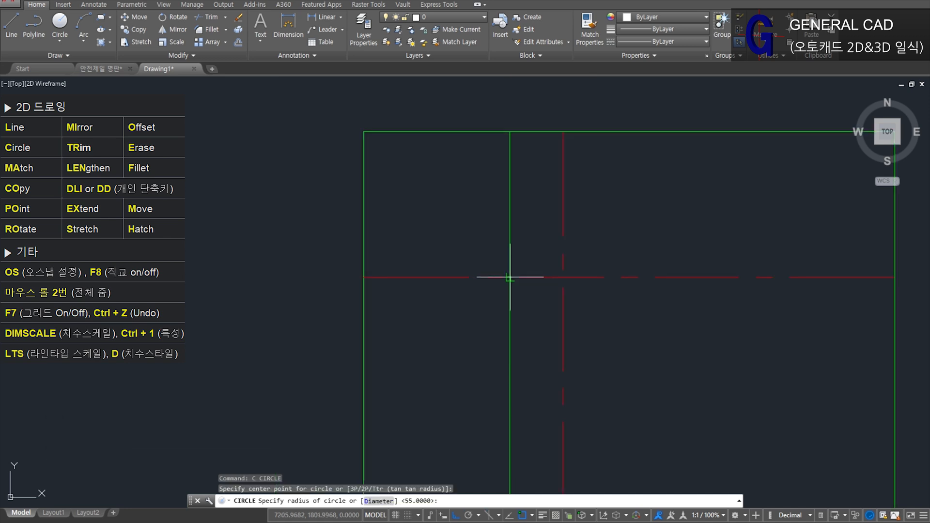
pyautogui.write('55')
pyautogui.press('Return')
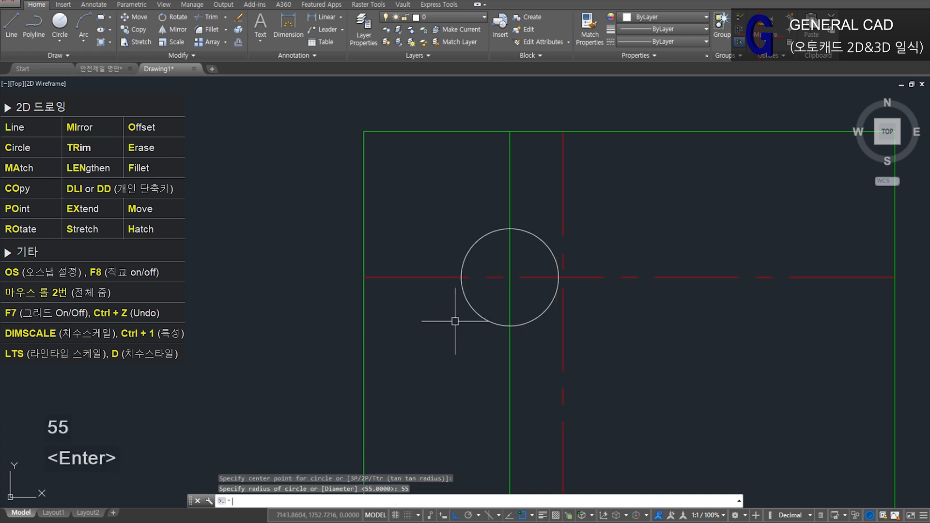
# Step: Draw a concentric circle of radius 125 around the 55-radius circle
pyautogui.press('space')
pyautogui.scroll(3, 508, 270)
pyautogui.click(492, 271)
pyautogui.scroll(-3, 491, 271)
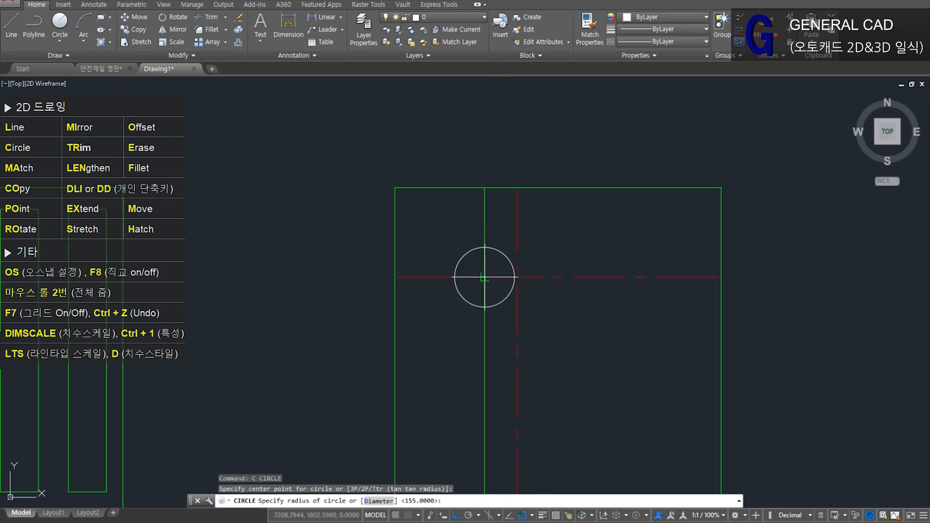
pyautogui.press('Return')
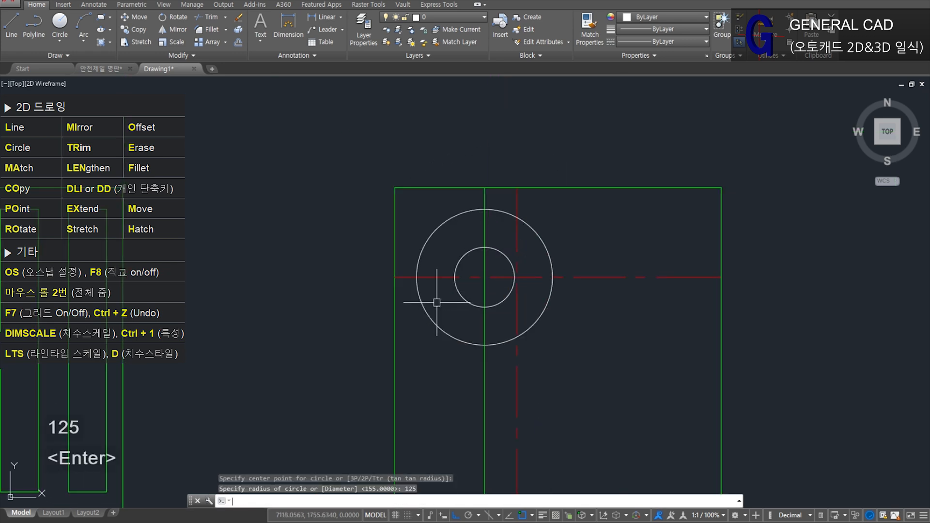
# Step: Trim away the right halves of both concentric circles, using the green vertical line as the cutting edge
pyautogui.press('Escape')
pyautogui.scroll(2, 482, 290)
pyautogui.write('tr')
pyautogui.press('space')
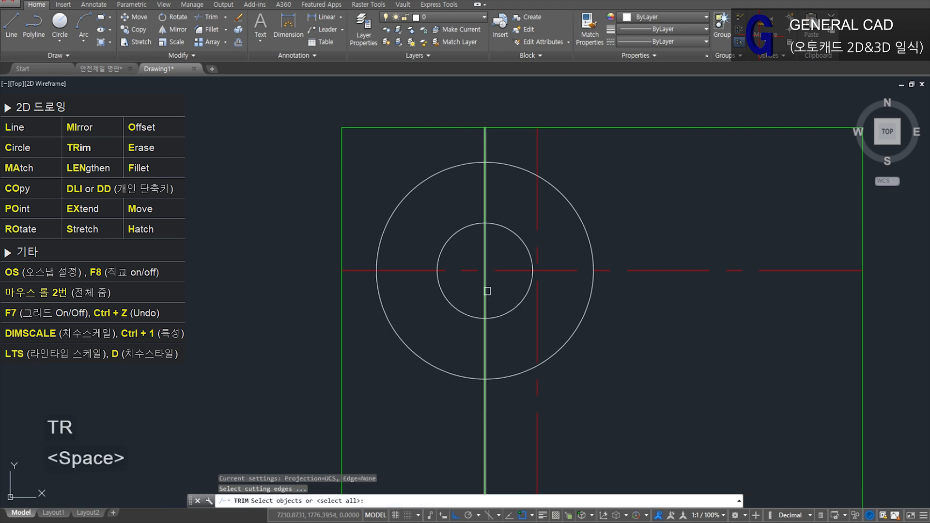
pyautogui.click(486, 290)
pyautogui.press('space')
pyautogui.moveTo(533, 227); pyautogui.dragTo(509, 347)
pyautogui.click(509, 348)
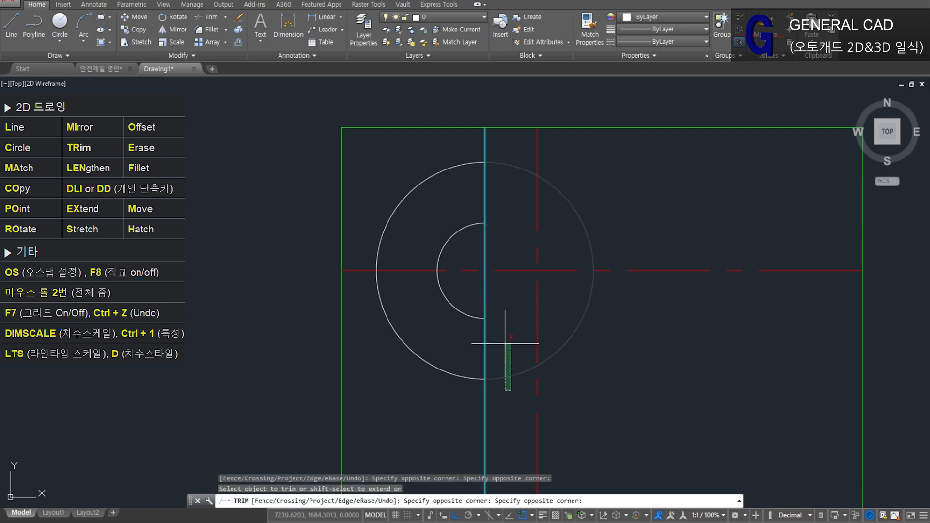
pyautogui.click(504, 385)
pyautogui.press('space')
# Step: Mirror the two left half-circle arcs about the red vertical centre line, keeping the source arcs
pyautogui.click(448, 390)
pyautogui.click(409, 297)
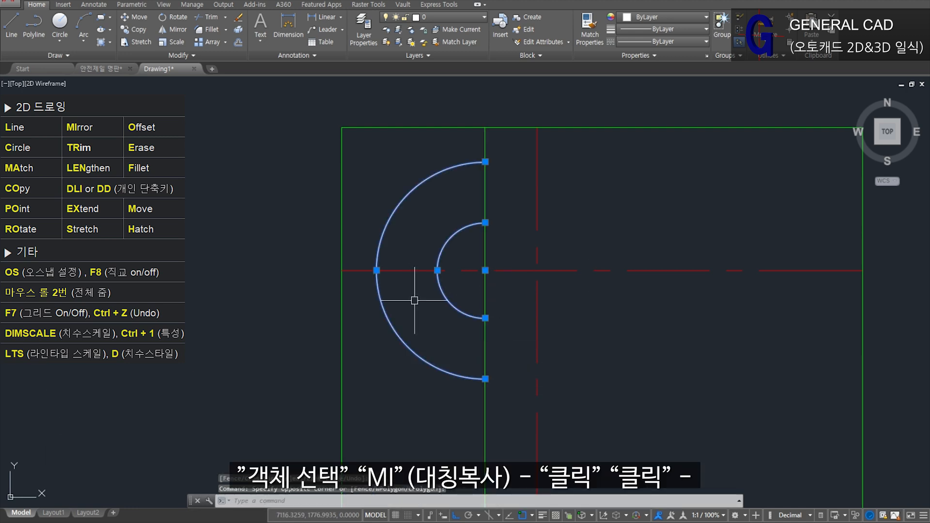
pyautogui.write('mi')
pyautogui.press('space')
pyautogui.click(537, 203)
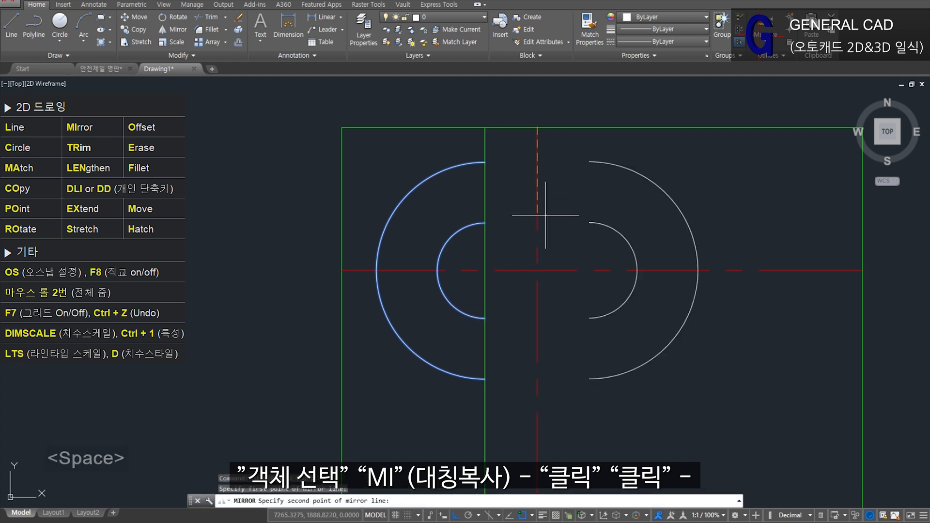
pyautogui.click(597, 407)
pyautogui.press('space')
pyautogui.click(708, 407)
pyautogui.click(613, 301)
pyautogui.click(523, 398)
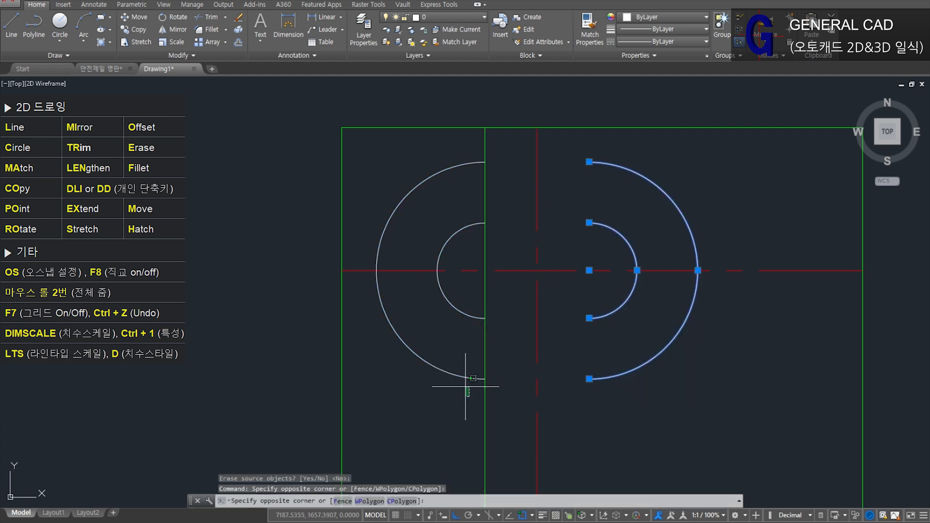
pyautogui.click(400, 287)
pyautogui.press('Escape')
# Step: Match the properties of all four white arcs to the green vertical line
pyautogui.write('ma')
pyautogui.press('space')
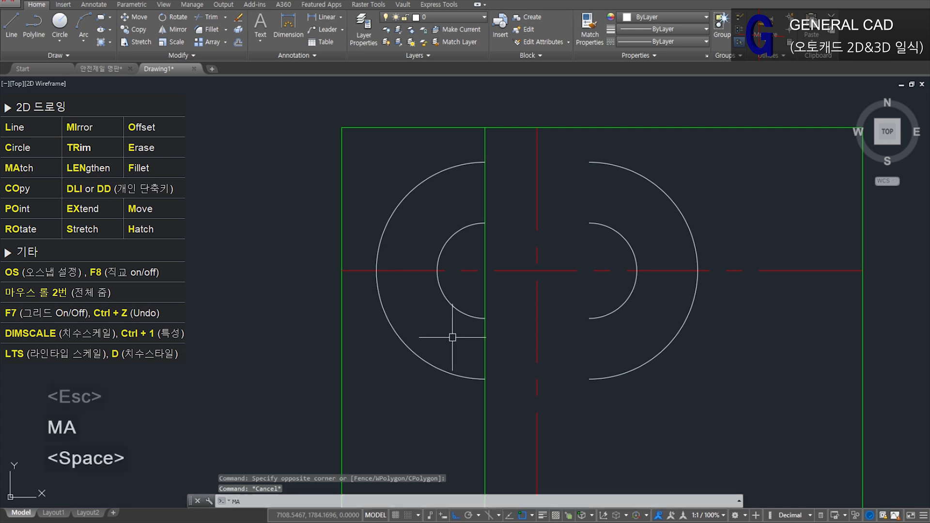
pyautogui.click(485, 349)
pyautogui.click(468, 388)
pyautogui.click(422, 302)
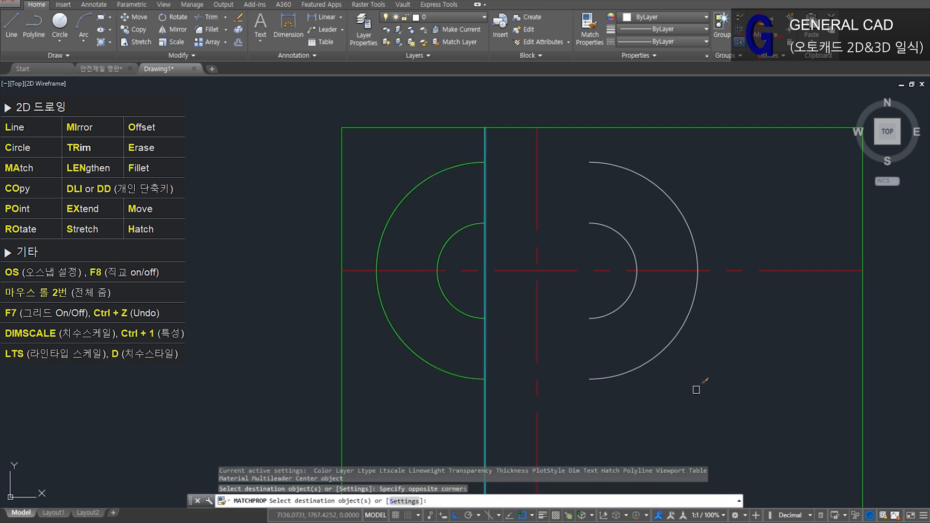
pyautogui.click(698, 390)
pyautogui.click(608, 306)
pyautogui.press('space')
# Step: Erase the green vertical line running through the ends of the left arcs
pyautogui.click(509, 428)
pyautogui.click(473, 399)
pyautogui.write('e')
pyautogui.press('space')
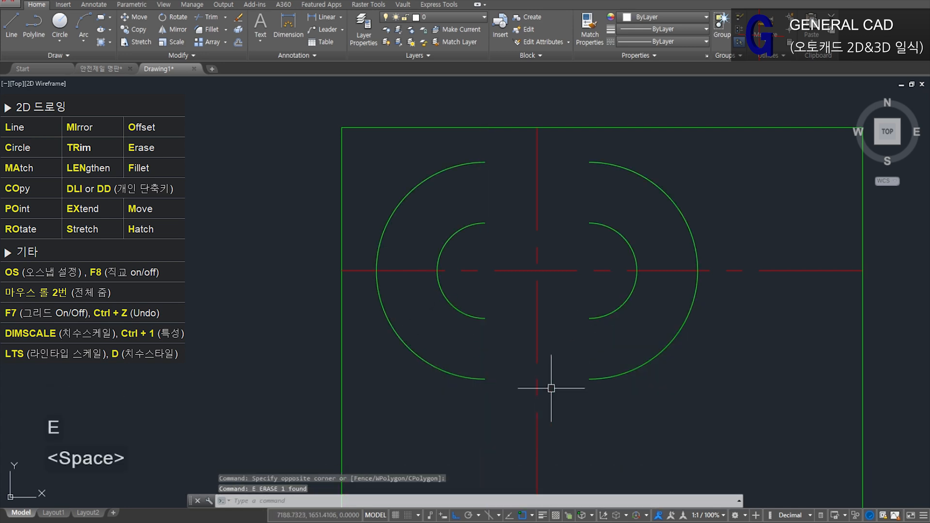
# Step: Draw two horizontal lines joining the upper ends of the outer arcs and the upper ends of the inner arcs
pyautogui.write('l')
pyautogui.press('space')
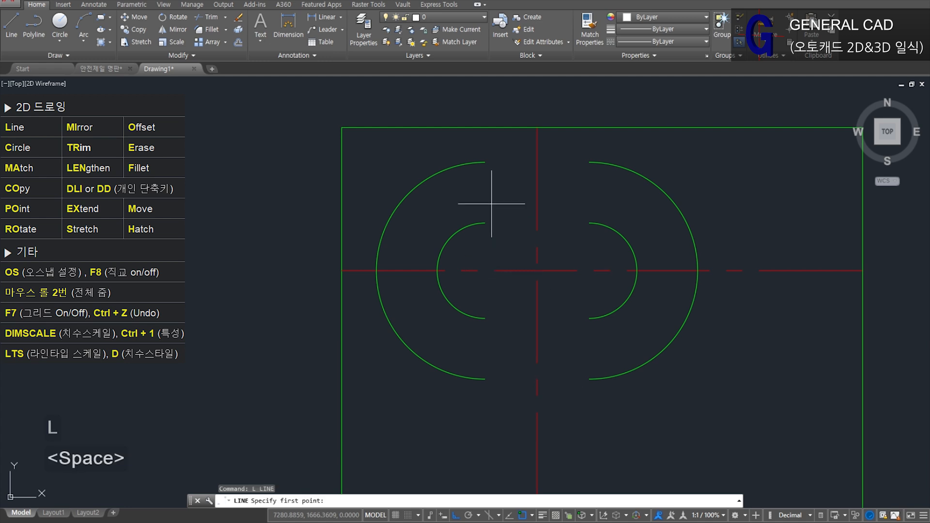
pyautogui.click(486, 164)
pyautogui.click(590, 162)
pyautogui.press('space')
pyautogui.press('space')
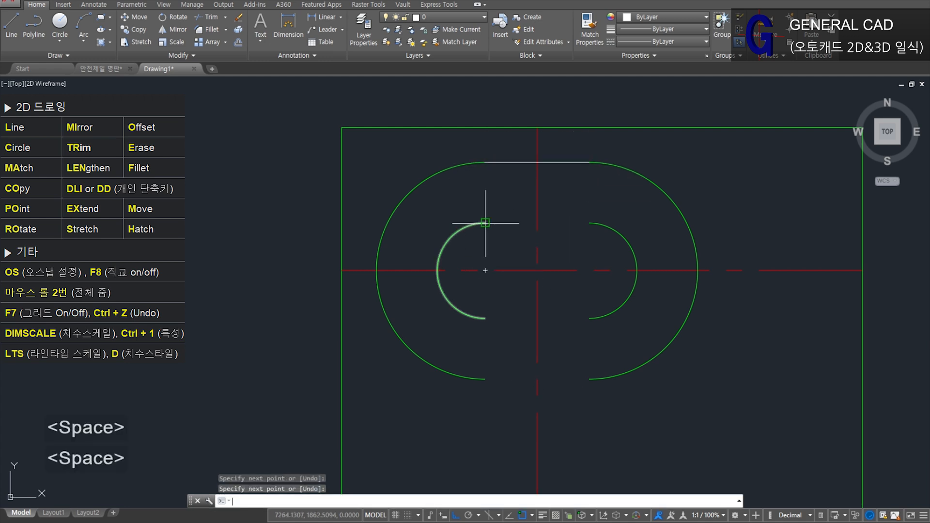
pyautogui.click(485, 223)
pyautogui.click(589, 223)
pyautogui.press('space')
# Step: Mirror the two upper connecting lines about the horizontal centre line, keeping the originals
pyautogui.click(572, 249)
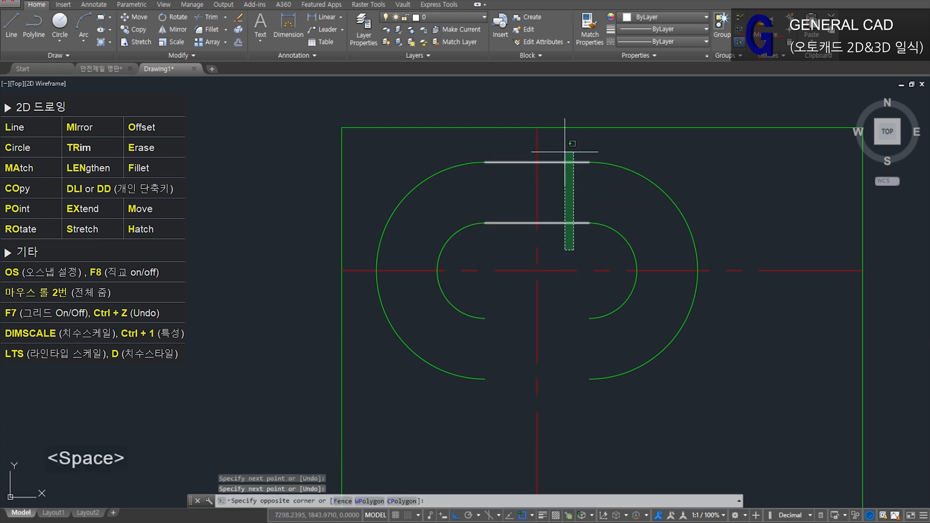
pyautogui.click(564, 148)
pyautogui.write('mi')
pyautogui.press('space')
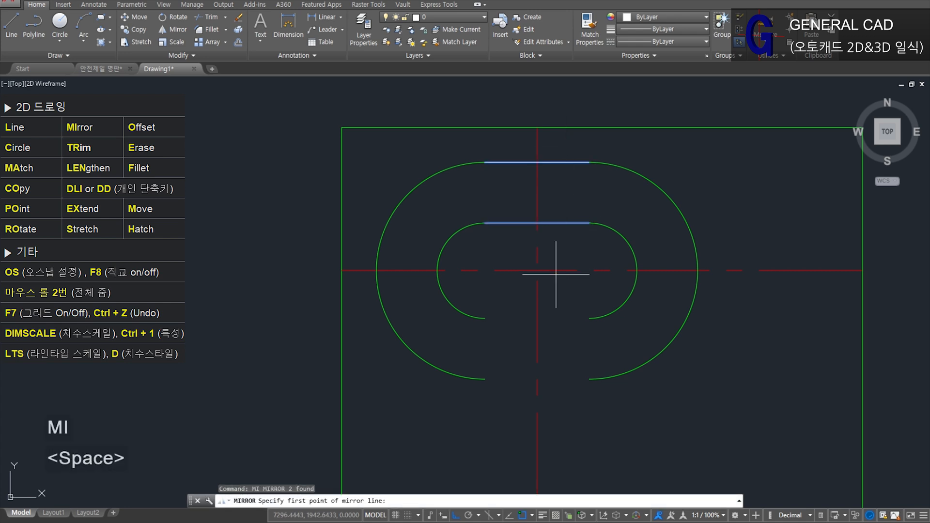
pyautogui.click(557, 270)
pyautogui.click(769, 316)
pyautogui.press('space')
# Step: Match the properties of the green inner arc to the four white connecting lines
pyautogui.write('ma')
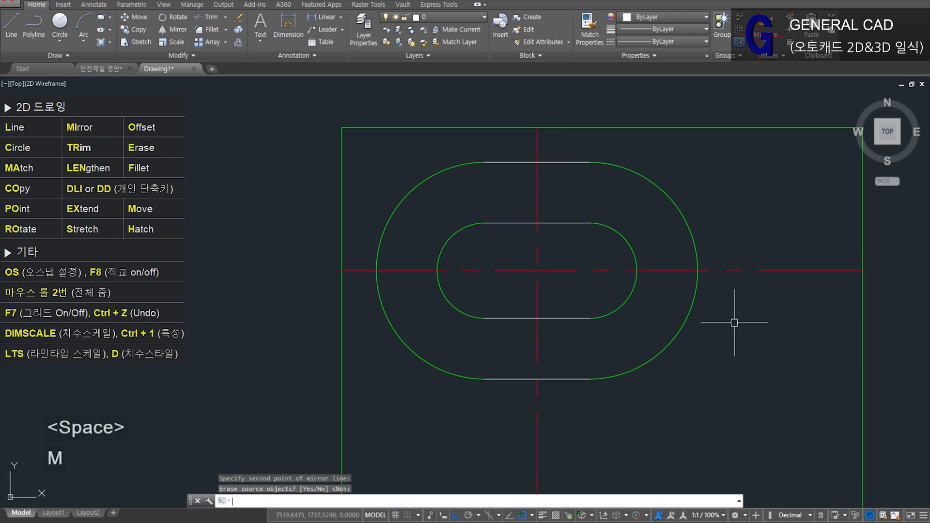
pyautogui.press('space')
pyautogui.click(635, 291)
pyautogui.click(431, 151)
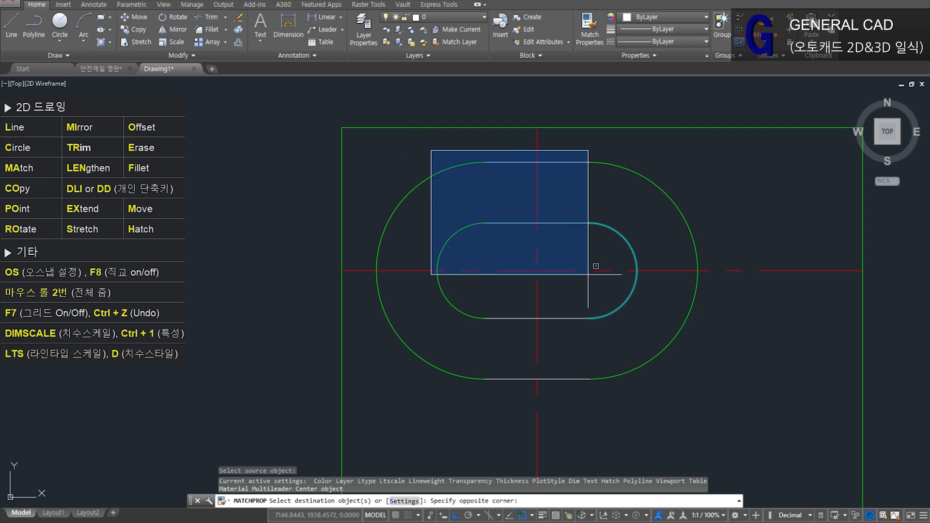
pyautogui.click(622, 403)
pyautogui.press('space')
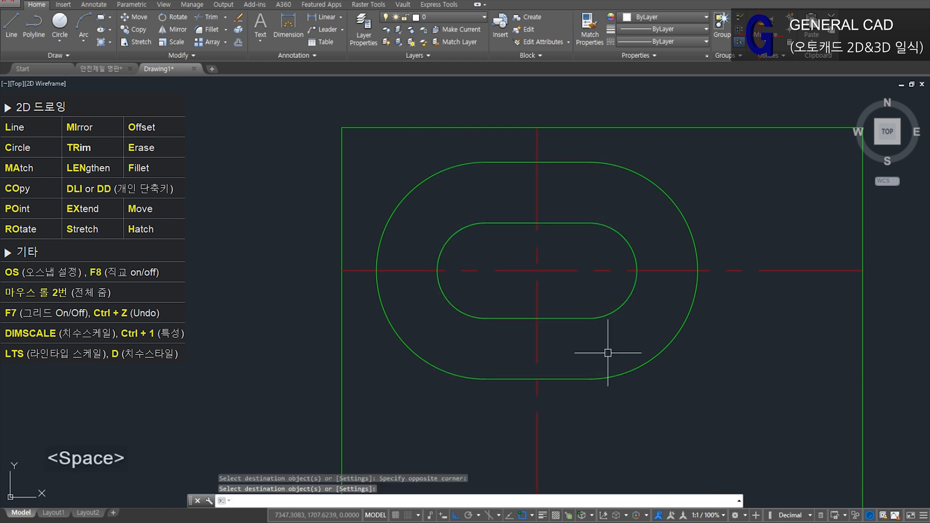
# Step: Check the rectangle's dimensions in the reference drawing and offset the frame's right edge inward by 40
pyautogui.click(103, 70)
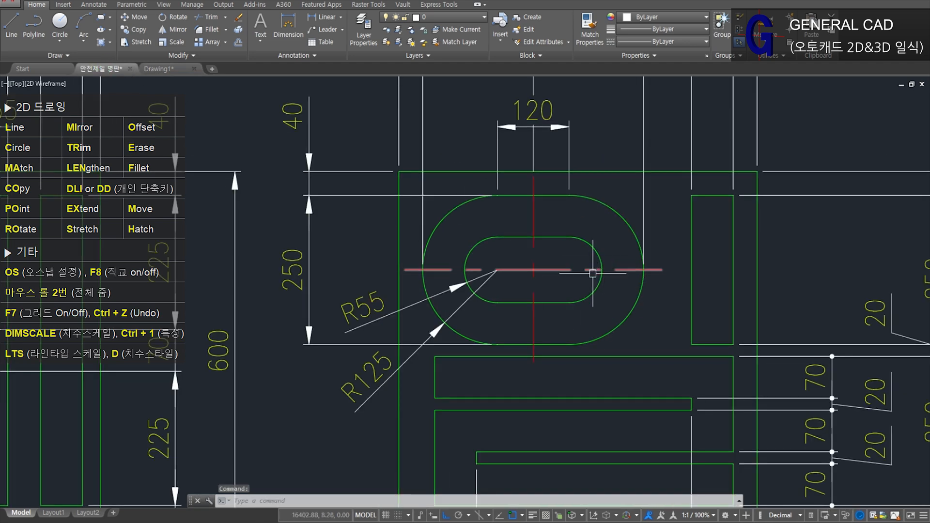
pyautogui.scroll(-3, 574, 239)
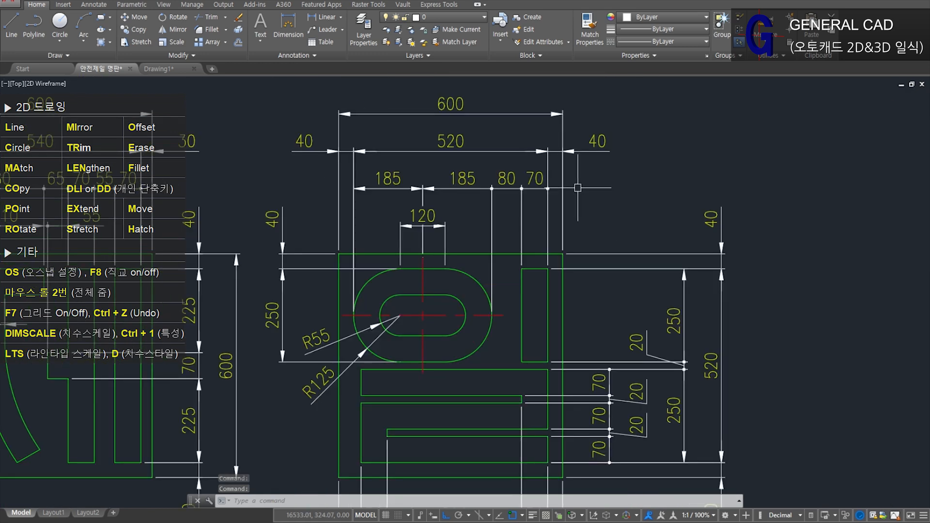
pyautogui.click(163, 71)
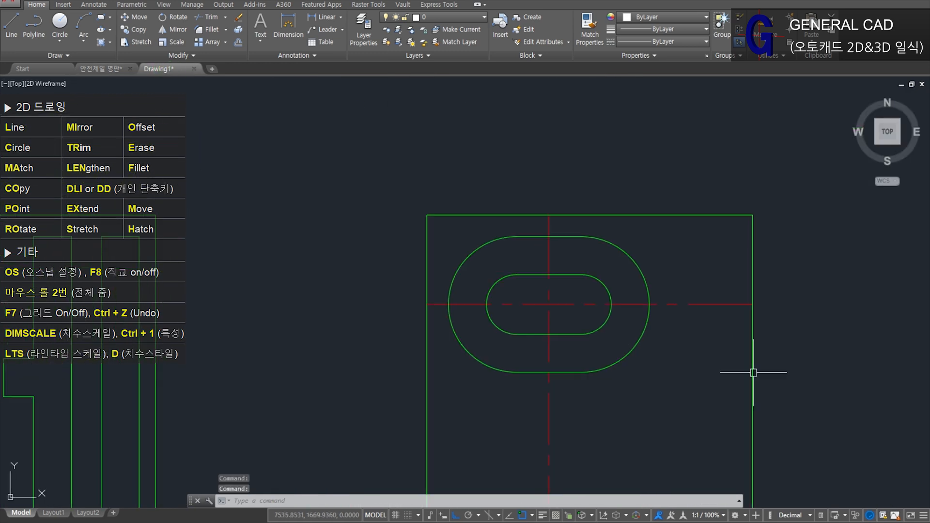
pyautogui.moveTo(732, 359); pyautogui.dragTo(629, 325, button='middle')
pyautogui.press('space')
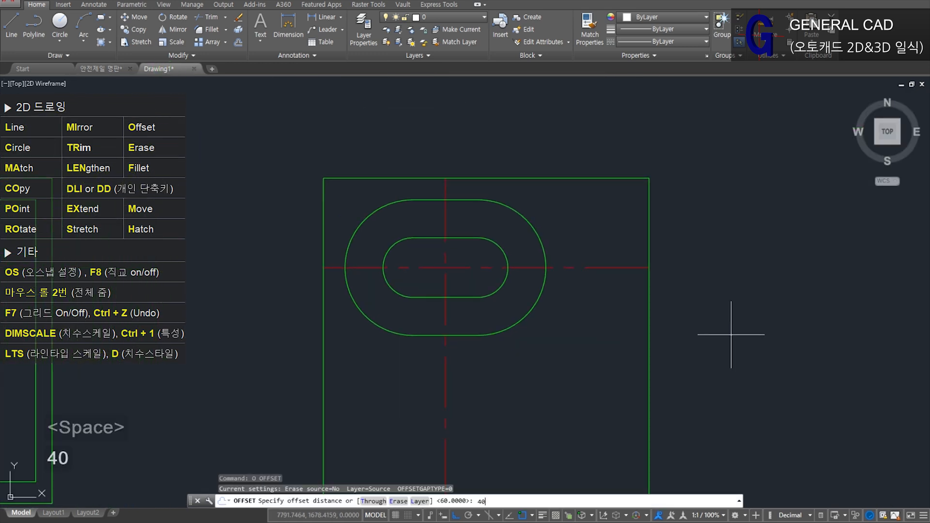
pyautogui.write('40')
pyautogui.press('space')
pyautogui.click(651, 293)
pyautogui.click(644, 330)
pyautogui.press('space')
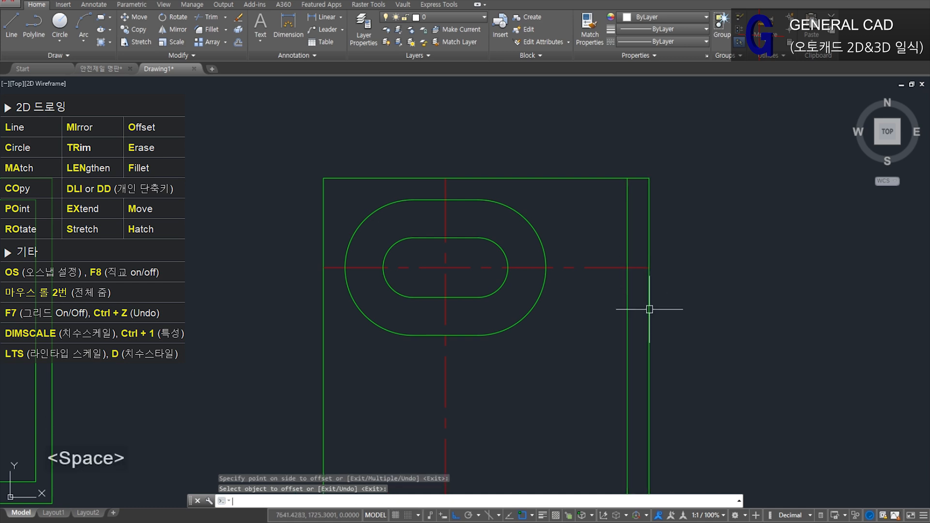
# Step: Offset the new inner vertical line 70 to the left
pyautogui.press('space')
pyautogui.write('70')
pyautogui.press('Return')
pyautogui.click(627, 286)
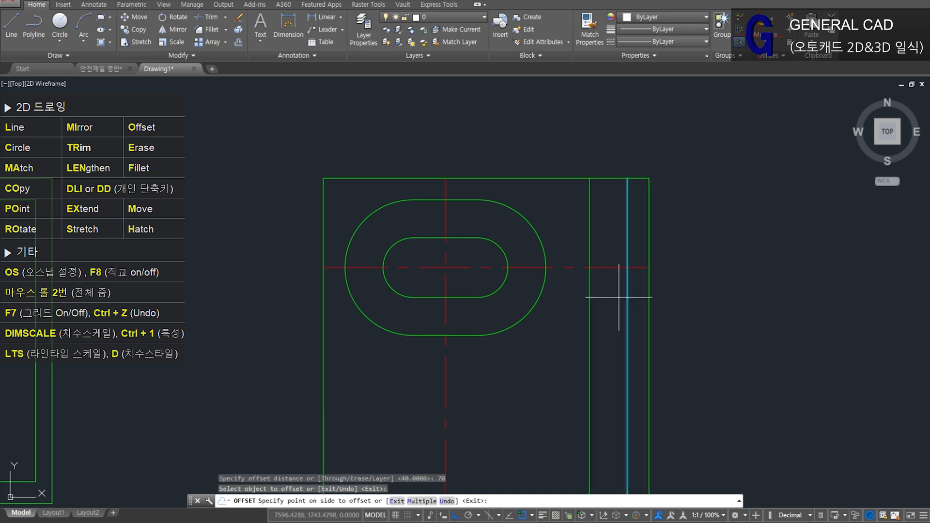
pyautogui.click(581, 303)
pyautogui.press('space')
# Step: Draw horizontal lines from the right ends of the outer slot's upper and lower edges past the frame's right edge
pyautogui.write('l')
pyautogui.press('space')
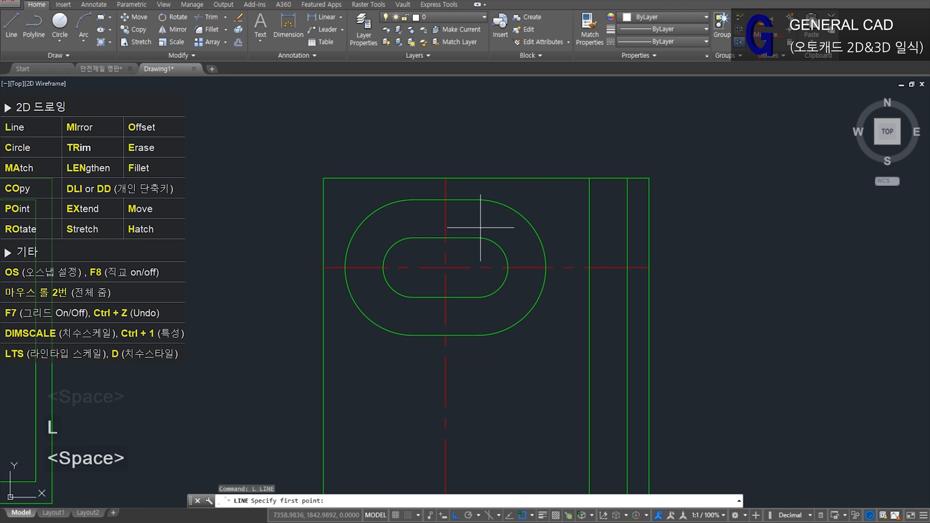
pyautogui.click(478, 200)
pyautogui.click(732, 200)
pyautogui.press('space')
pyautogui.press('space')
pyautogui.click(479, 335)
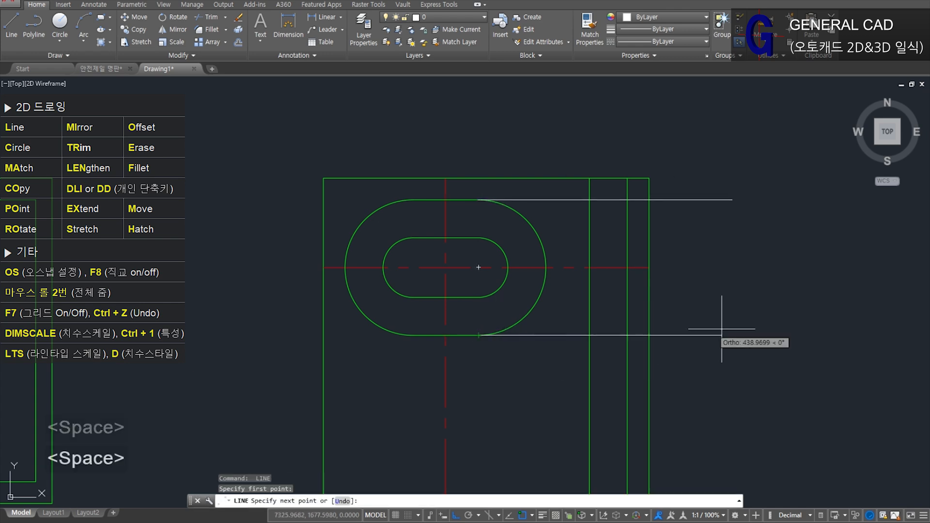
pyautogui.click(747, 335)
pyautogui.press('space')
# Step: Fillet the two vertical offset lines with the two horizontal lines into a sharp-cornered narrow rectangle
pyautogui.write('f')
pyautogui.press('space')
pyautogui.click(590, 210)
pyautogui.click(602, 200)
pyautogui.press('space')
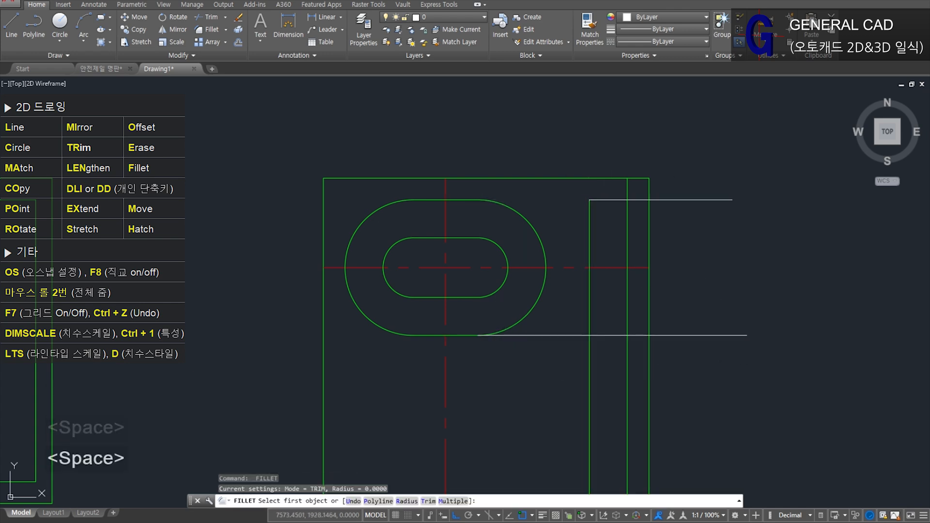
pyautogui.click(611, 200)
pyautogui.click(626, 212)
pyautogui.press('space')
pyautogui.click(590, 309)
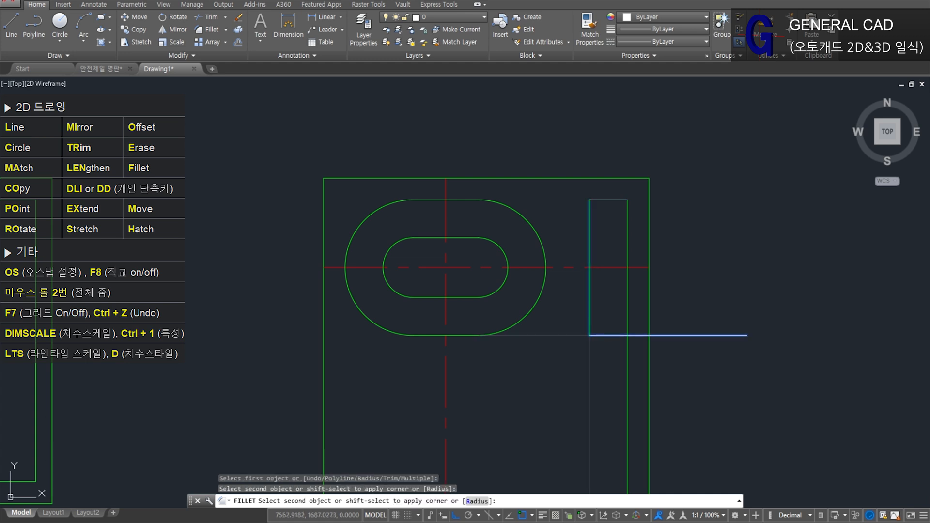
pyautogui.click(625, 334)
# Step: Match the properties of the frame's right edge to the sides of the narrow rectangle
pyautogui.write('a')
pyautogui.press('space')
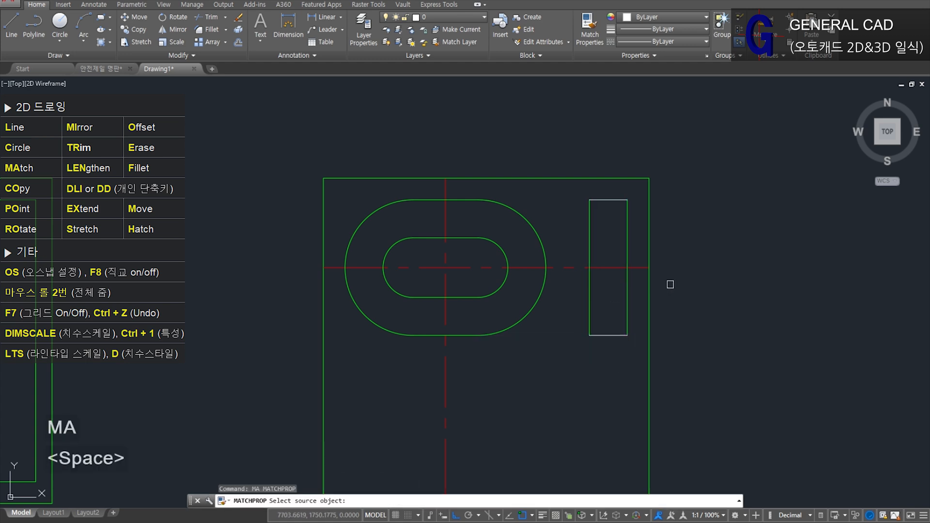
pyautogui.click(649, 279)
pyautogui.click(566, 157)
pyautogui.click(637, 369)
pyautogui.press('space')
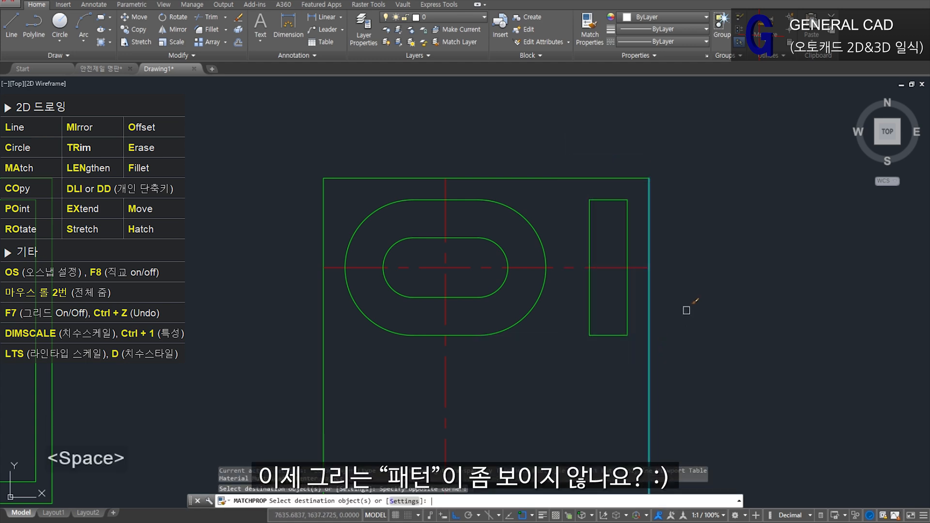
# Step: Trim the vertical centre line outside the outer slot, using the slot's upper and lower edges as cutting edges
pyautogui.scroll(-2, 721, 350)
pyautogui.scroll(2, 621, 316)
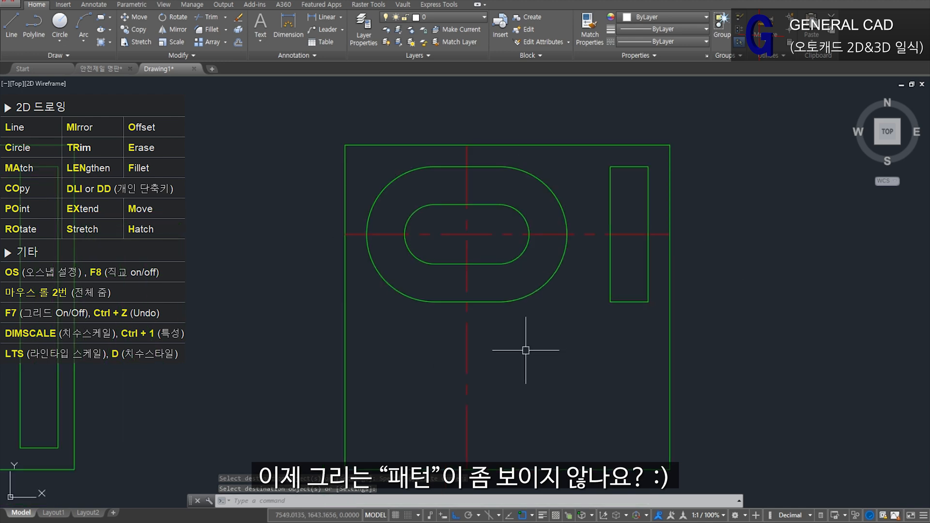
pyautogui.write('tr')
pyautogui.press('space')
pyautogui.click(490, 319)
pyautogui.click(478, 294)
pyautogui.click(497, 187)
pyautogui.click(480, 153)
pyautogui.press('space')
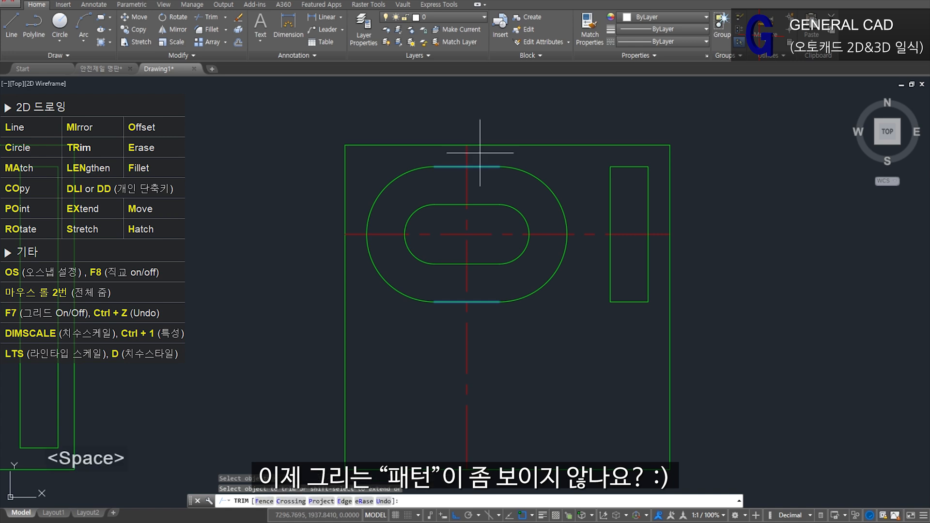
pyautogui.press('space')
# Step: Trim the horizontal centre line outside the outer slot, using its two end arcs as cutting edges
pyautogui.press('space')
pyautogui.click(565, 247)
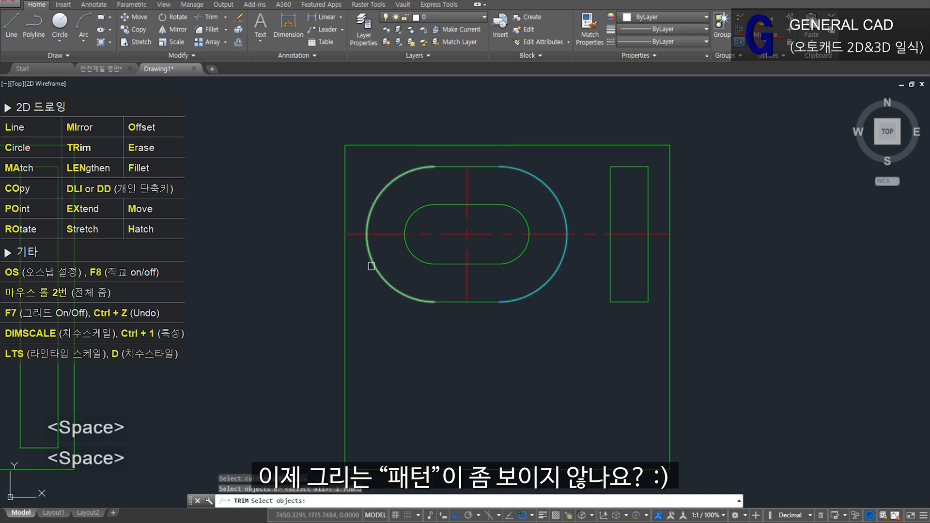
pyautogui.click(370, 262)
pyautogui.press('space')
pyautogui.click(585, 237)
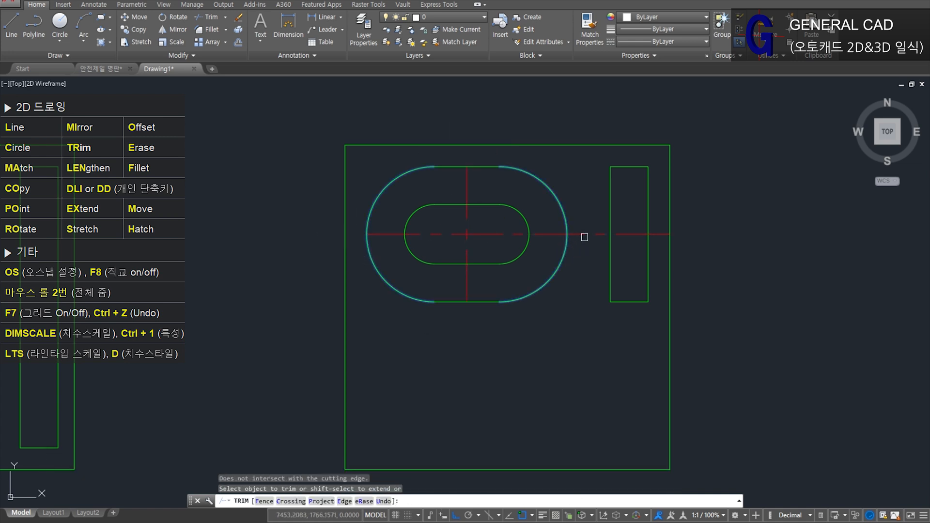
pyautogui.click(585, 237)
pyautogui.click(587, 232)
pyautogui.press('space')
pyautogui.write('LEN')
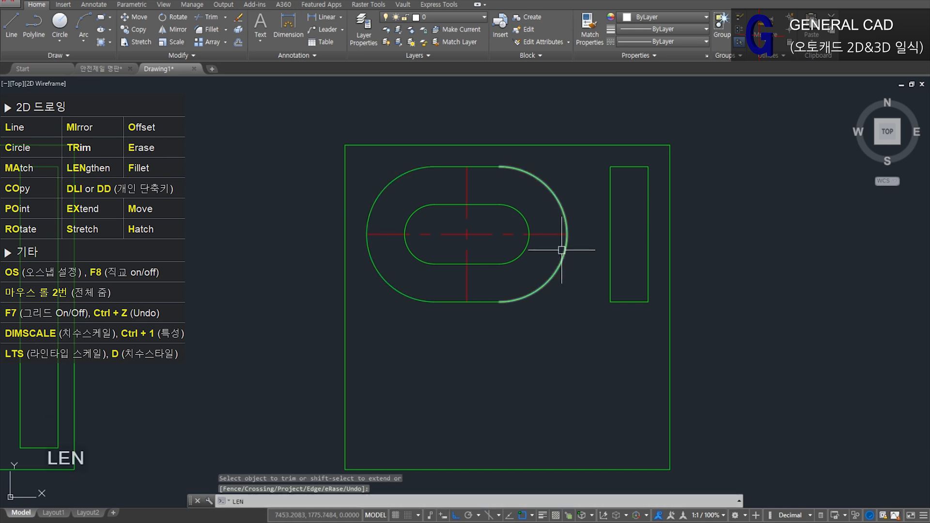
pyautogui.press('space')
pyautogui.write('DE')
pyautogui.press('space')
pyautogui.write('3')
pyautogui.press('space')
pyautogui.press('space')
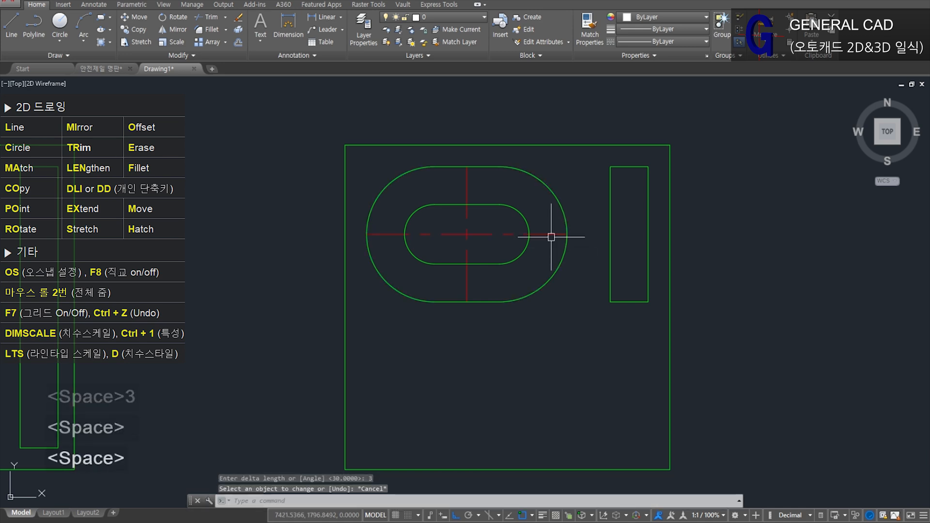
pyautogui.press('Escape')
# Step: Lengthen both ends of the horizontal and vertical centre lines by a delta of 30
pyautogui.write('LEN')
pyautogui.press('space')
pyautogui.write('DE')
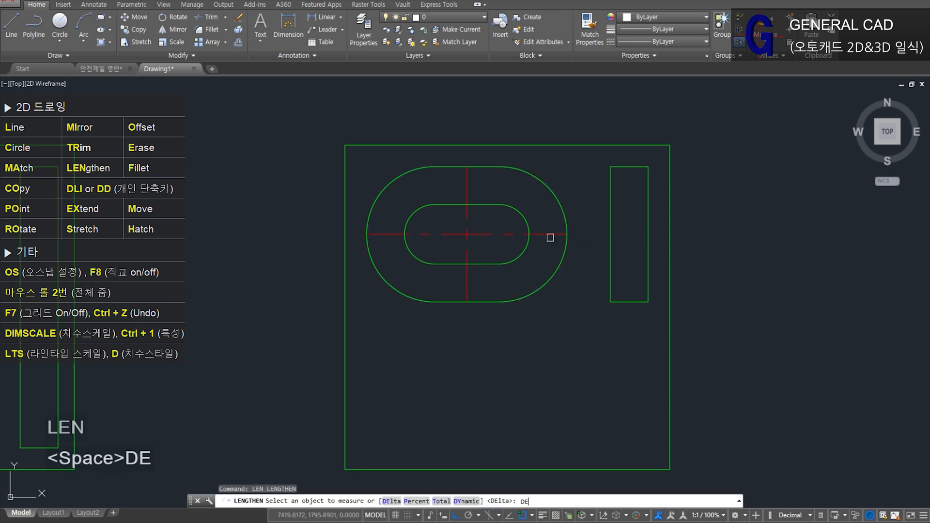
pyautogui.press('space')
pyautogui.write('30')
pyautogui.press('space')
pyautogui.click(550, 236)
pyautogui.click(465, 182)
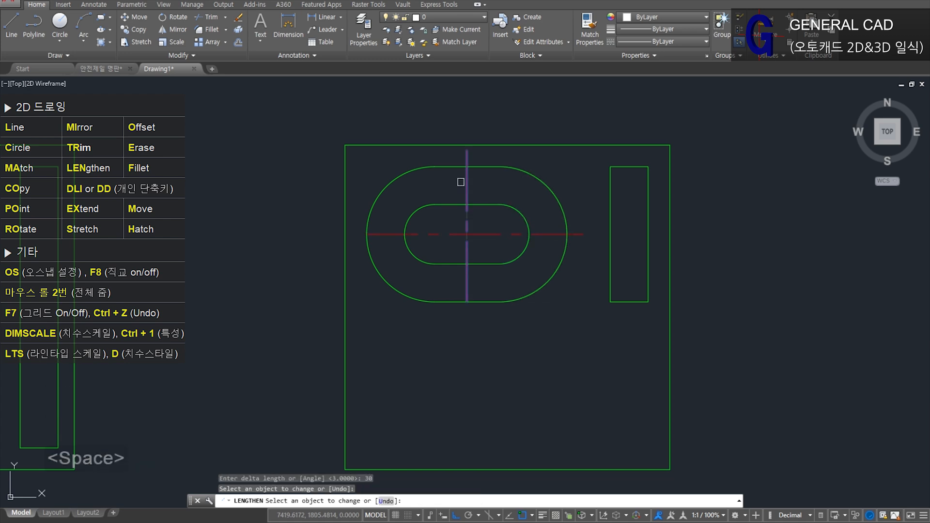
pyautogui.click(391, 234)
pyautogui.click(468, 286)
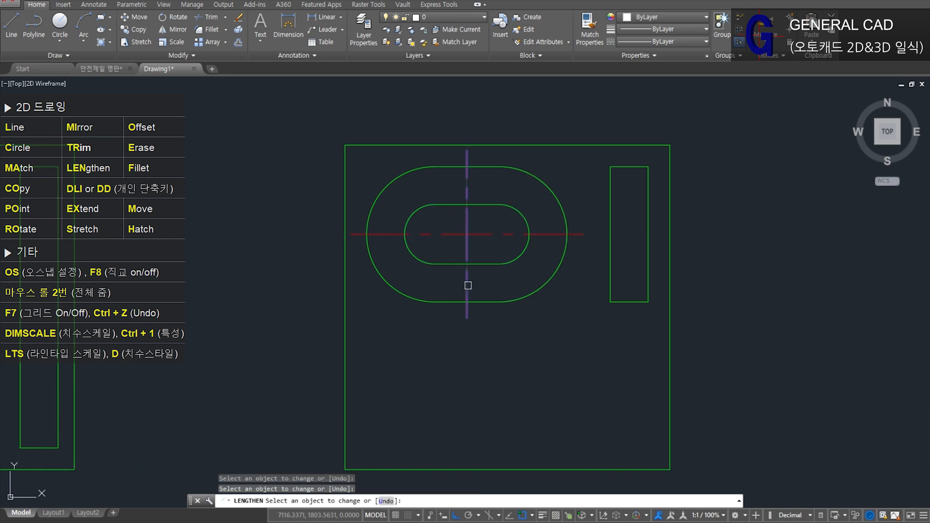
pyautogui.press('space')
# Step: Check the lower shape's dimensions in the reference drawing and offset the frame's bottom edge 40 upward
pyautogui.hotkey('ctrl', 'Tab')
pyautogui.scroll(2, 527, 341)
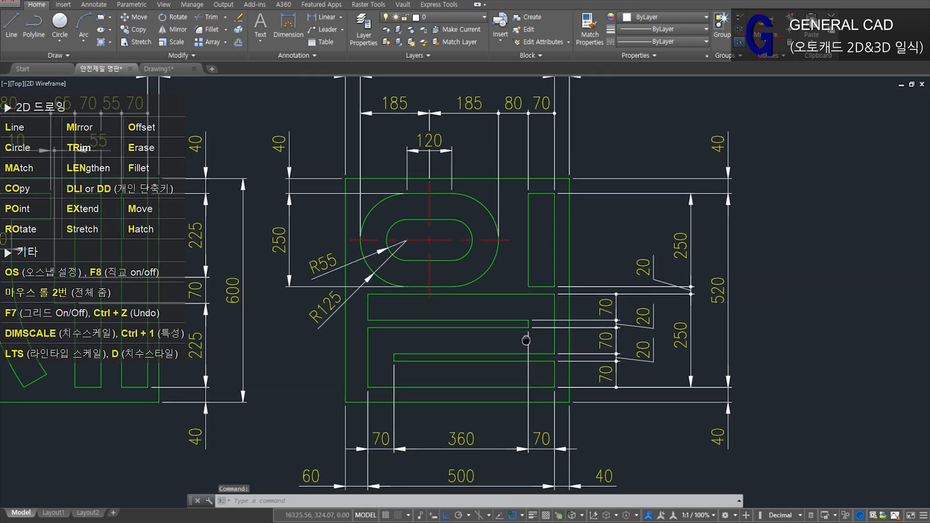
pyautogui.moveTo(526, 341); pyautogui.dragTo(527, 340, button='middle')
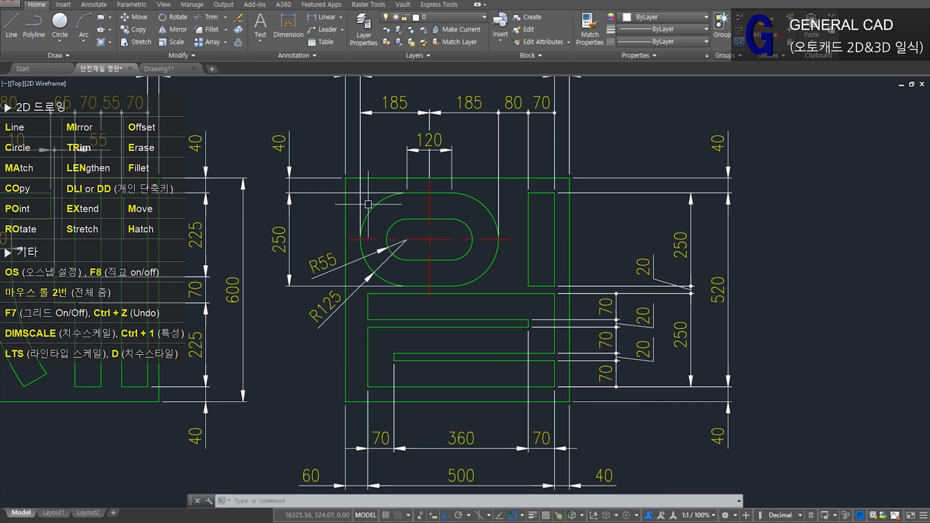
pyautogui.click(165, 69)
pyautogui.write('o')
pyautogui.press('Return')
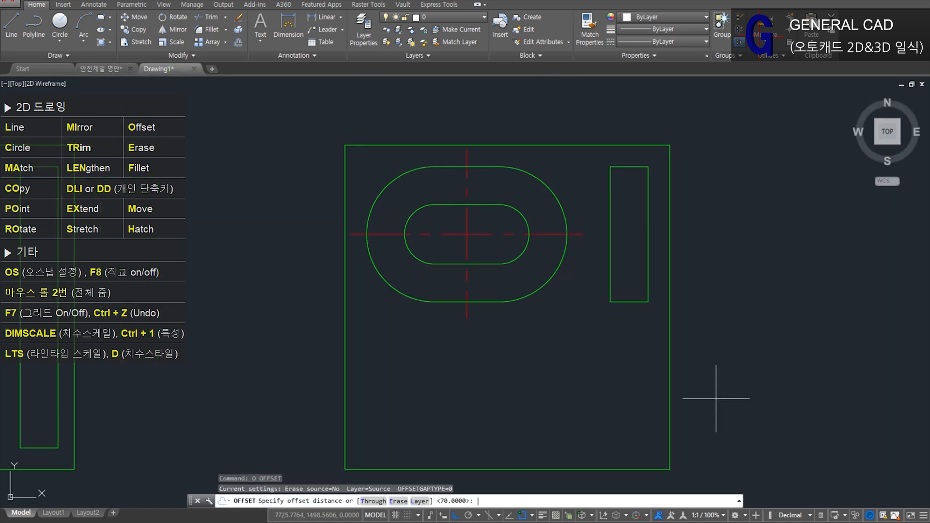
pyautogui.write('40')
pyautogui.press('Return')
pyautogui.click(602, 469)
pyautogui.click(602, 438)
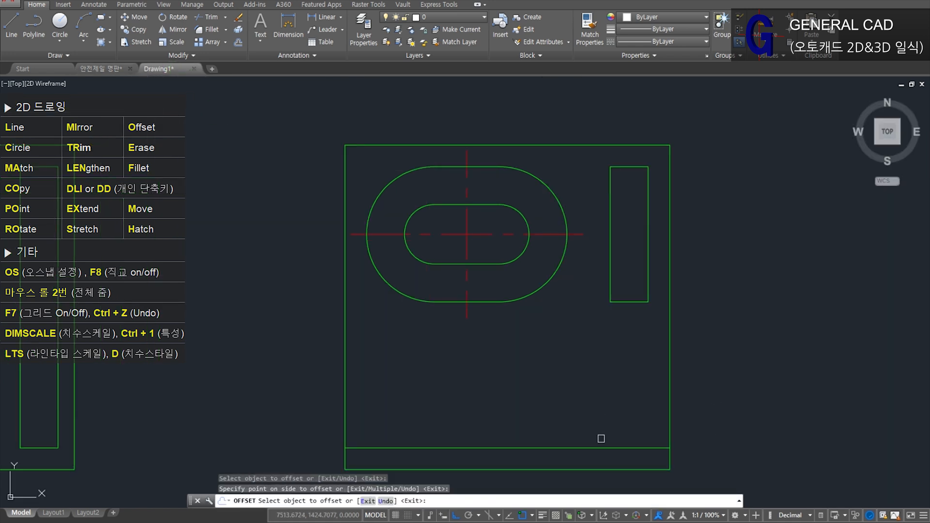
pyautogui.press('space')
# Step: Draw a vertical line from the tall rectangle's lower-right corner down to the horizontal line above the frame's bottom edge
pyautogui.write('l')
pyautogui.press('space')
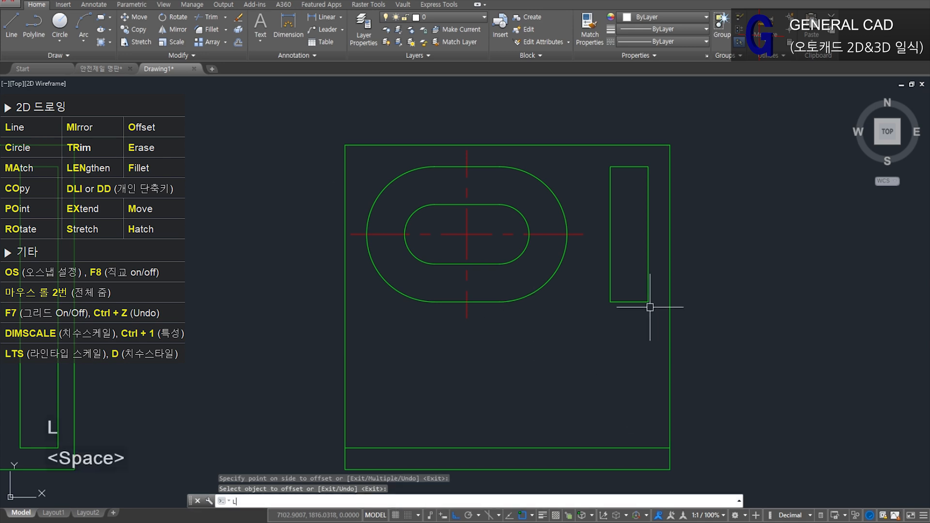
pyautogui.click(649, 302)
pyautogui.click(649, 447)
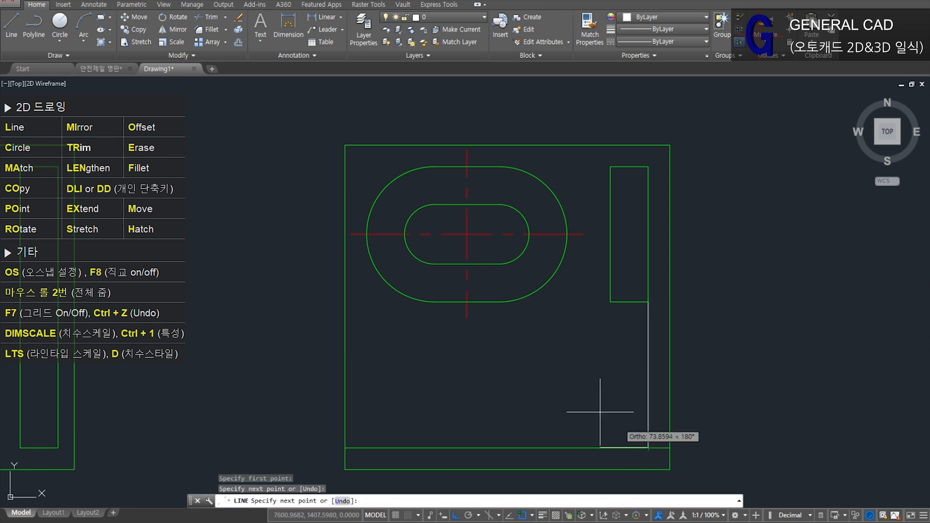
pyautogui.press('space')
# Step: Try to draw a vertical line from the outer slot's left quadrant down to the horizontal line above the frame's bottom edge
pyautogui.press('space')
pyautogui.click(367, 235)
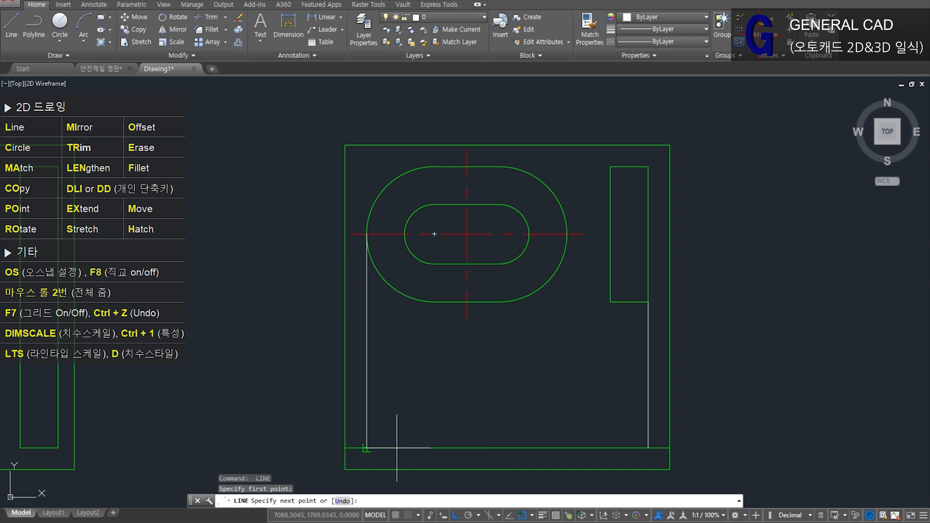
pyautogui.click(433, 444)
# Step: Check the lower shape's horizontal dimensions and left margin in the reference drawing
pyautogui.click(102, 68)
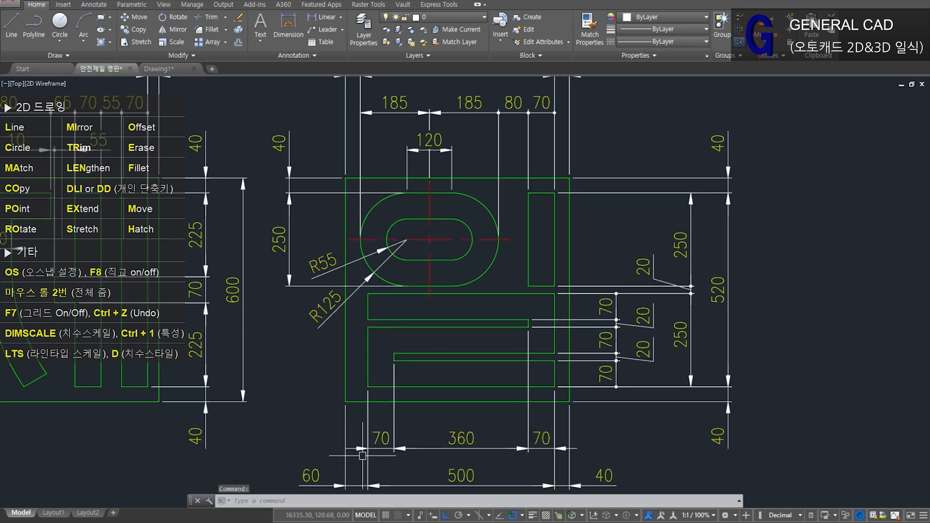
pyautogui.moveTo(371, 453); pyautogui.dragTo(363, 399, button='middle')
pyautogui.click(161, 69)
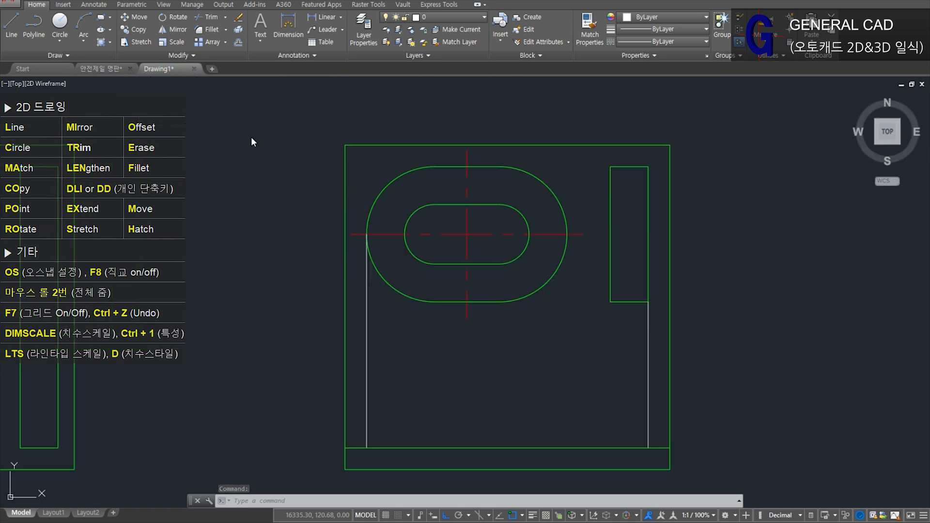
# Step: Erase the vertical line running down from the outer slot's left quadrant
pyautogui.click(390, 395)
pyautogui.click(349, 373)
pyautogui.write('E')
pyautogui.press('space')
# Step: Offset the frame's left edge 60 inward to mark the left side of the lower shape
pyautogui.write('O')
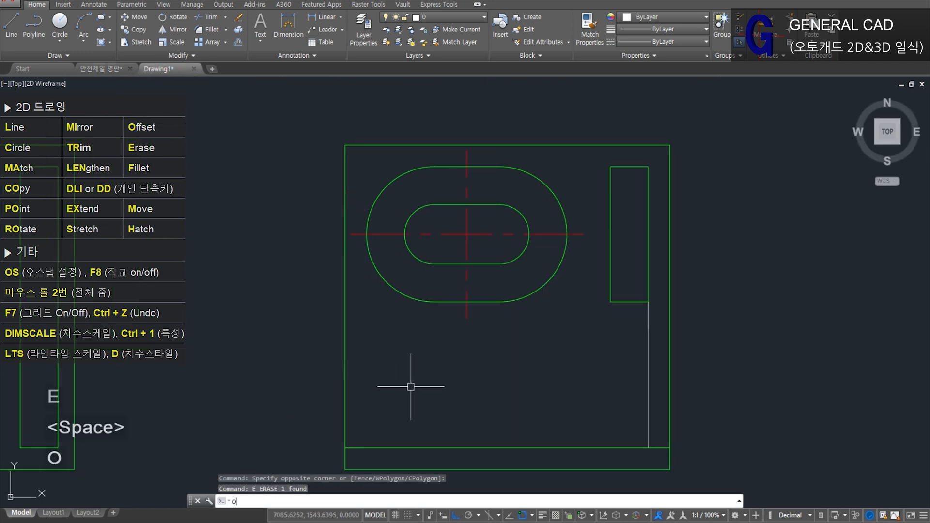
pyautogui.press('space')
pyautogui.write('60')
pyautogui.press('Return')
pyautogui.click(353, 395)
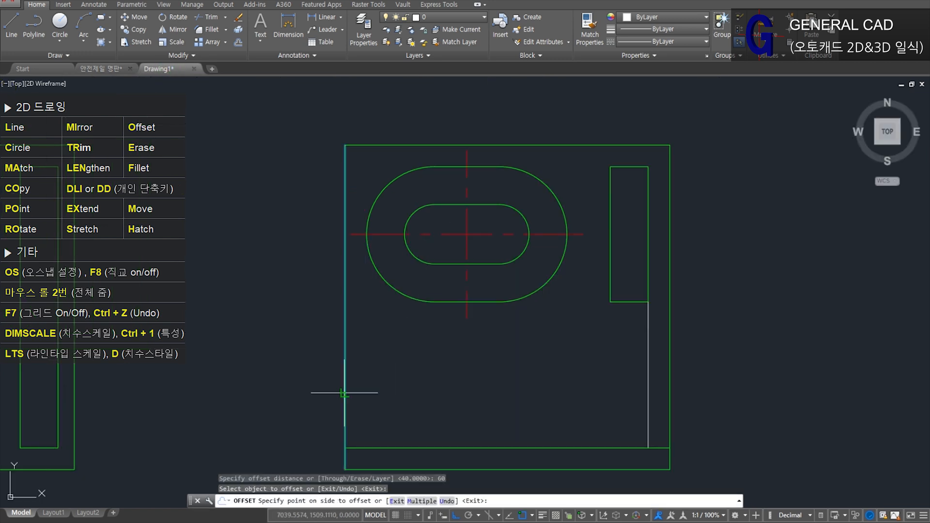
pyautogui.click(385, 393)
pyautogui.press('space')
# Step: Offset the horizontal line above the frame's bottom edge 250 upward to mark the top of the lower shape
pyautogui.write('O')
pyautogui.press('space')
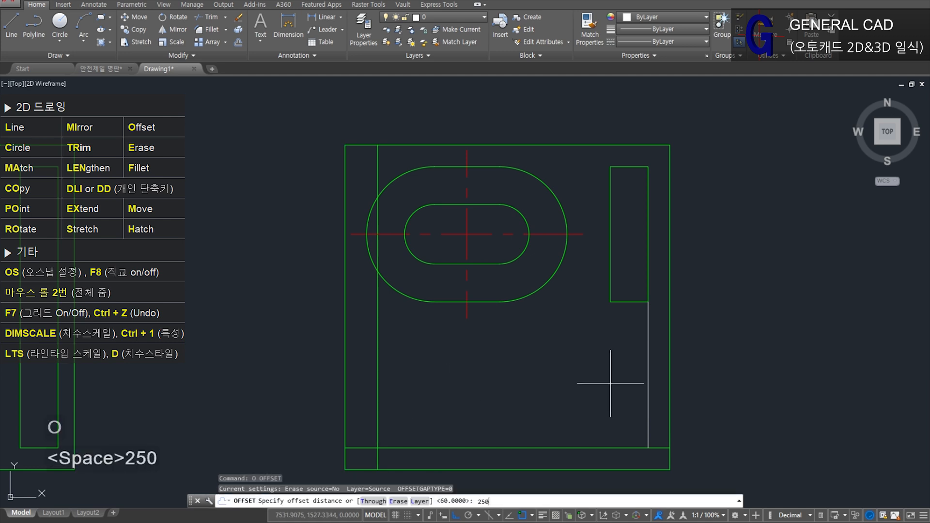
pyautogui.write('250')
pyautogui.press('Return')
pyautogui.click(519, 448)
pyautogui.click(573, 426)
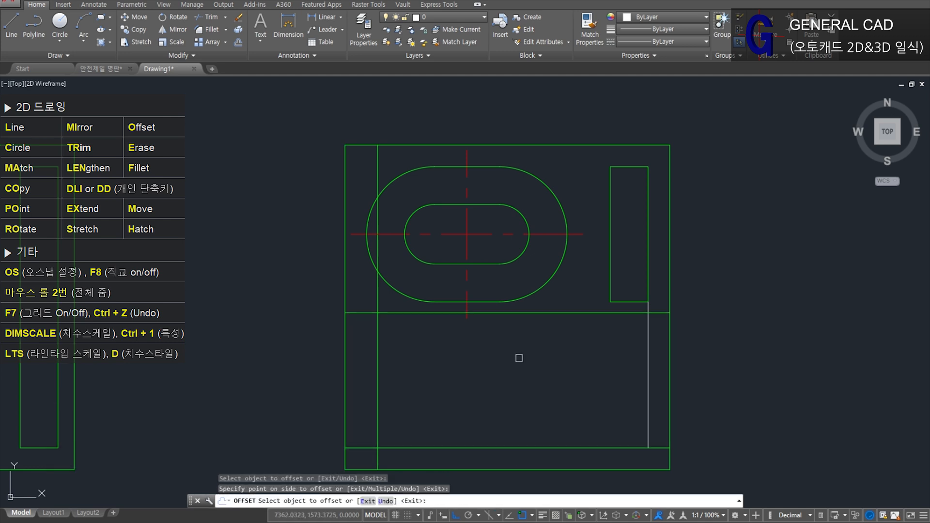
pyautogui.press('space')
# Step: Fillet the lower shape's four boundary lines with radius 0 so they form a closed rectangle
pyautogui.write('F')
pyautogui.press('space')
pyautogui.click(377, 326)
pyautogui.click(400, 314)
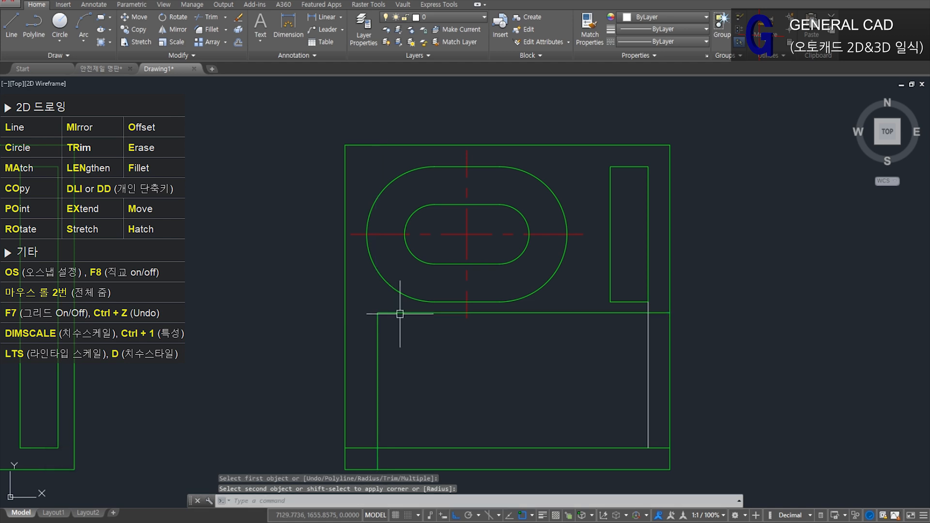
pyautogui.press('space')
pyautogui.click(660, 313)
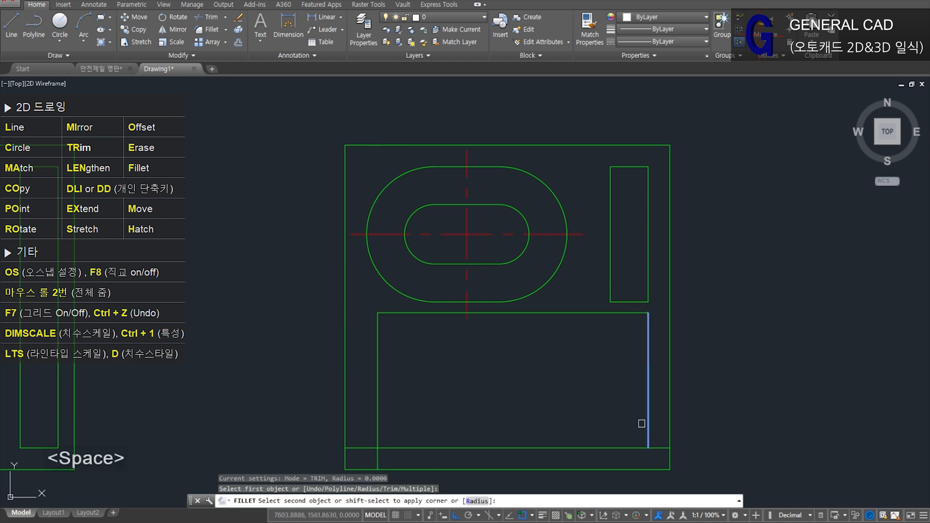
pyautogui.click(604, 447)
pyautogui.press('space')
pyautogui.click(410, 447)
pyautogui.click(378, 418)
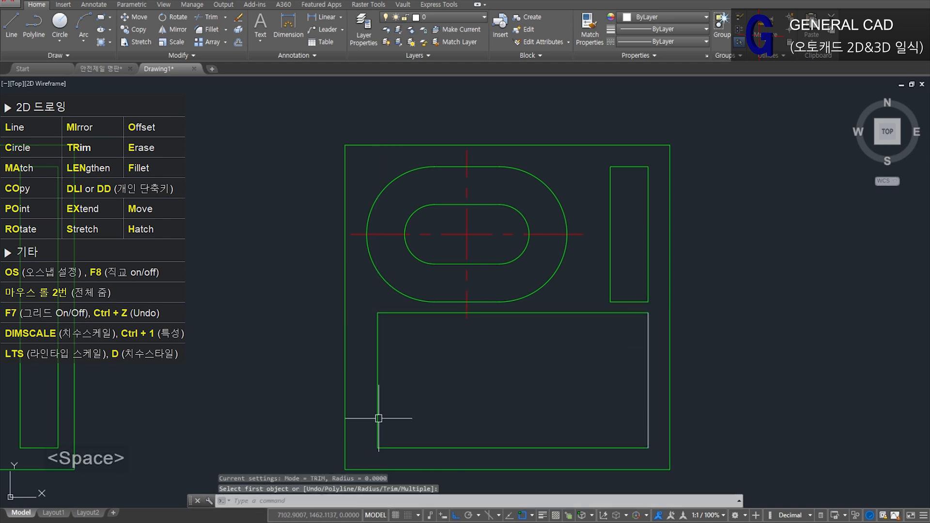
pyautogui.click(379, 418)
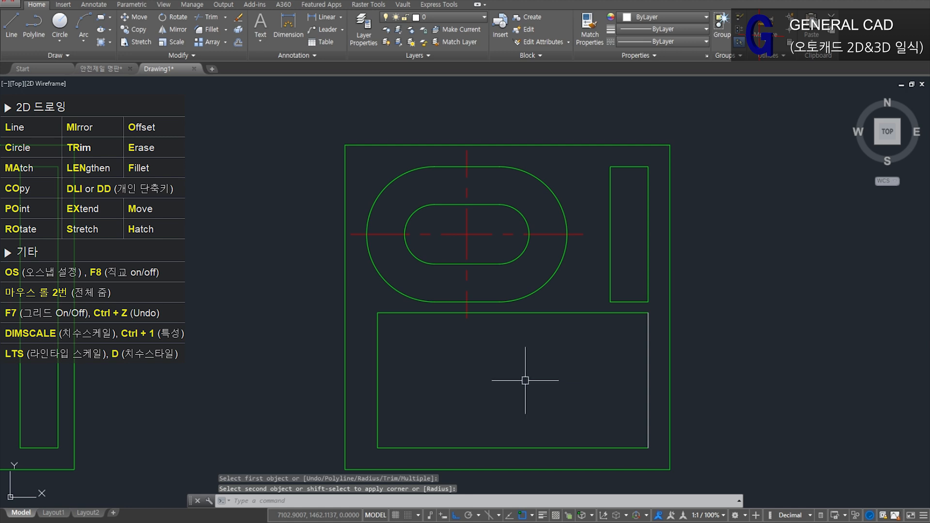
# Step: Offset the lower rectangle's top edge 70 downward
pyautogui.write('p')
pyautogui.press('space')
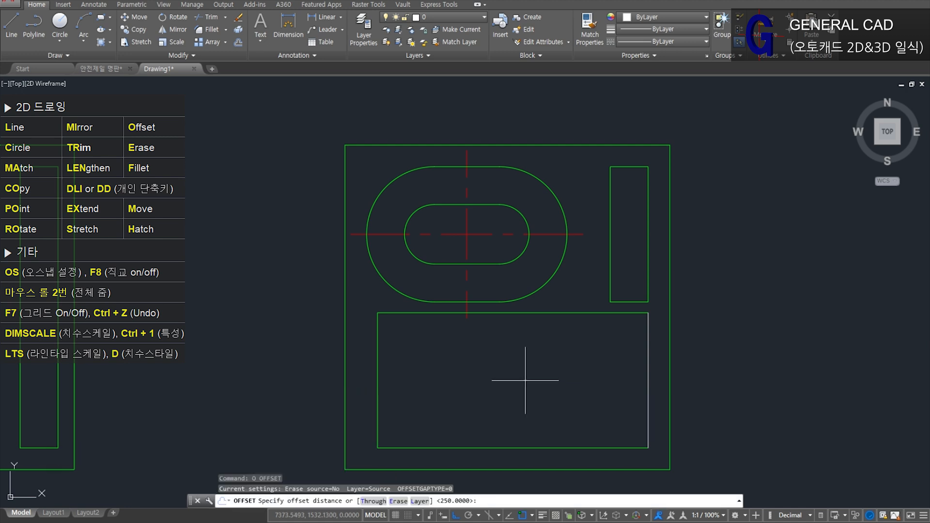
pyautogui.write('70')
pyautogui.press('Return')
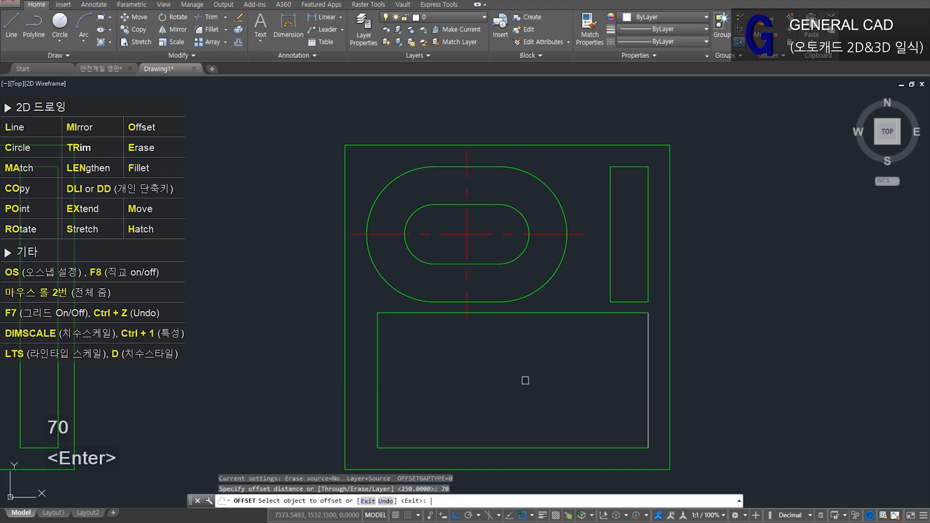
pyautogui.click(533, 313)
pyautogui.click(535, 366)
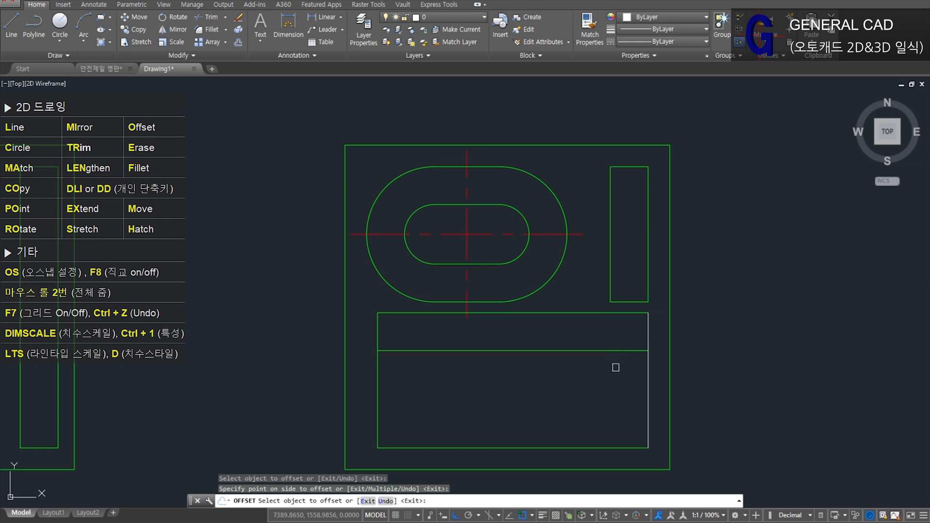
pyautogui.press('space')
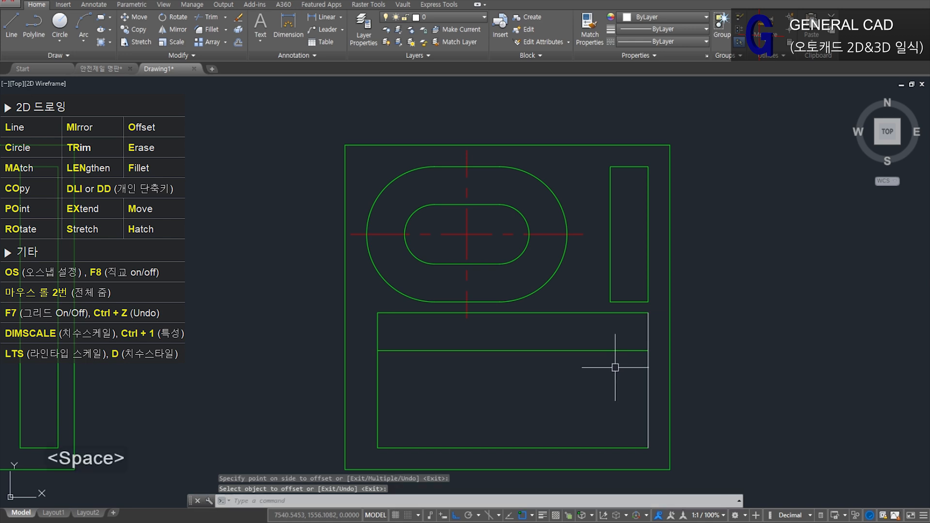
# Step: Offset the lower rectangle's right edge 70 inward
pyautogui.press('space')
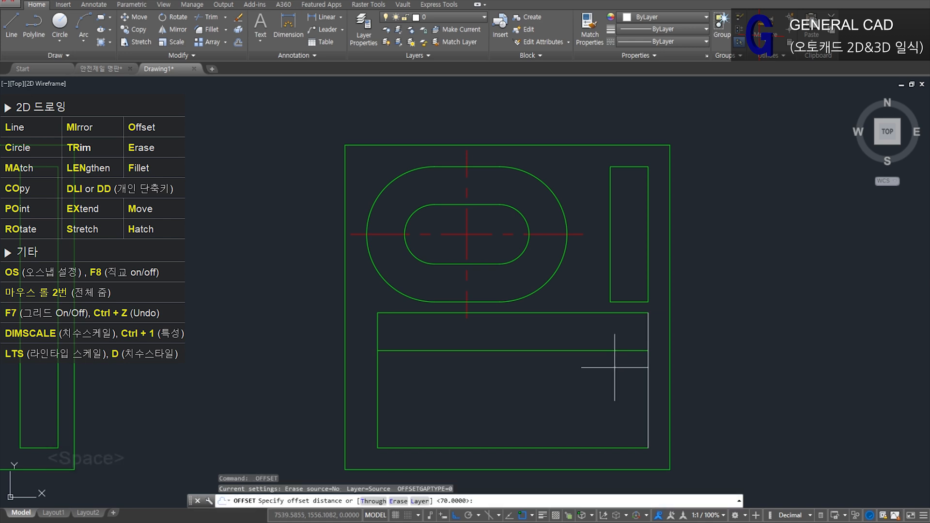
pyautogui.press('space')
pyautogui.click(648, 369)
pyautogui.click(603, 380)
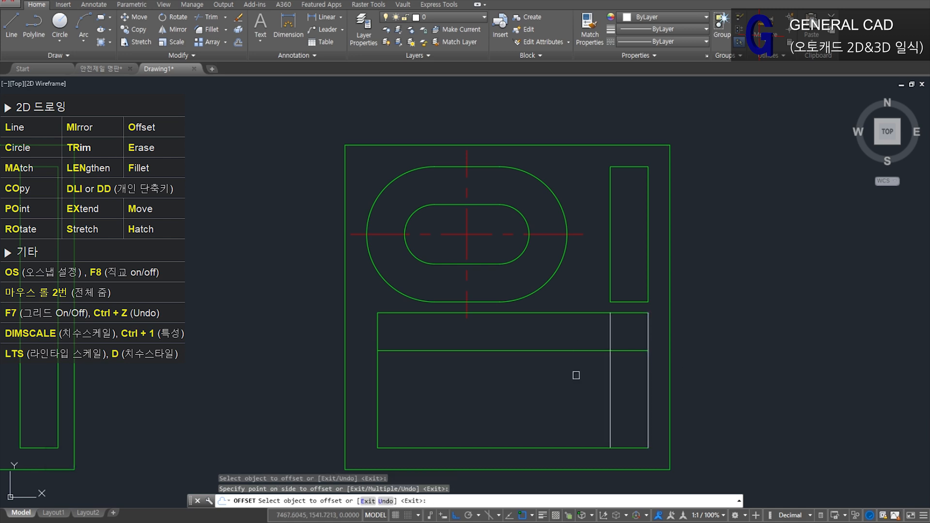
pyautogui.press('space')
# Step: Fillet the two inner offset lines into a sharp corner at the upper gap's right end
pyautogui.write('f')
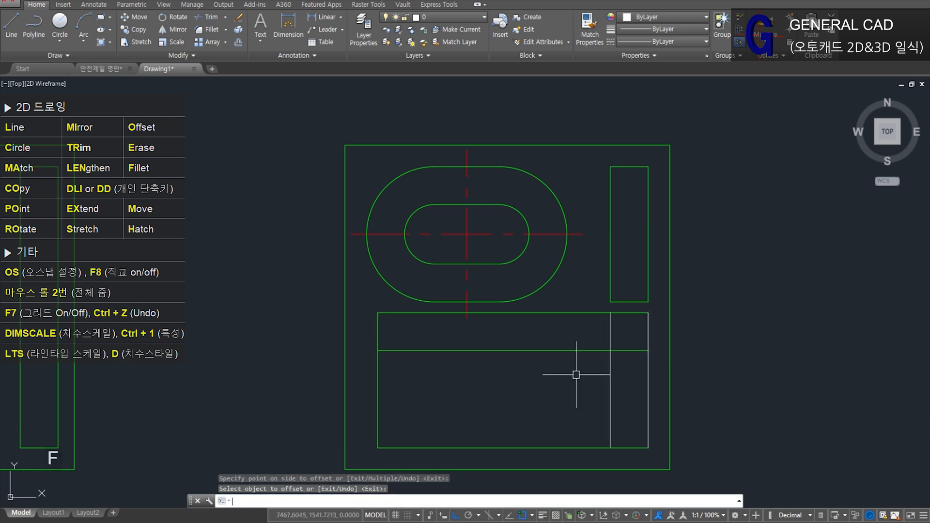
pyautogui.press('space')
pyautogui.click(592, 351)
pyautogui.click(611, 369)
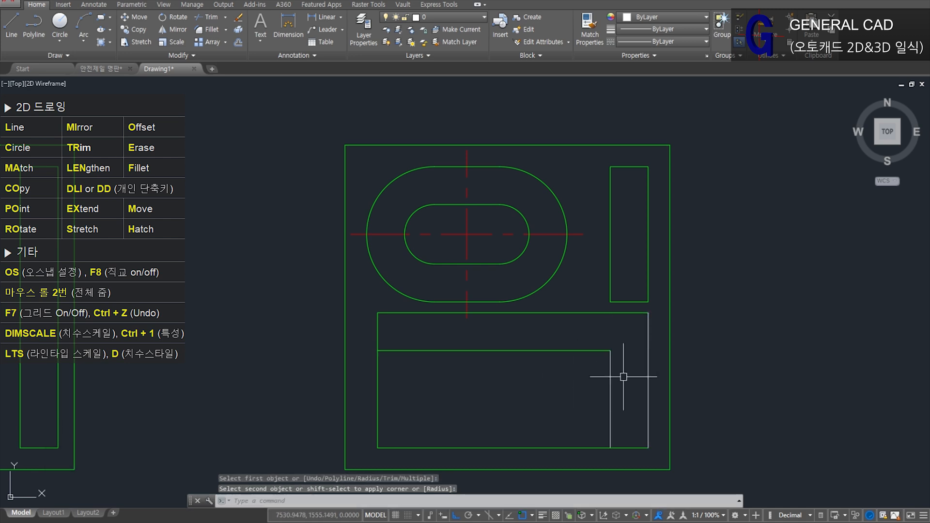
# Step: Offset the inner horizontal line 20 downward to form the lower side of the upper gap
pyautogui.write('o')
pyautogui.press('space')
pyautogui.write('20')
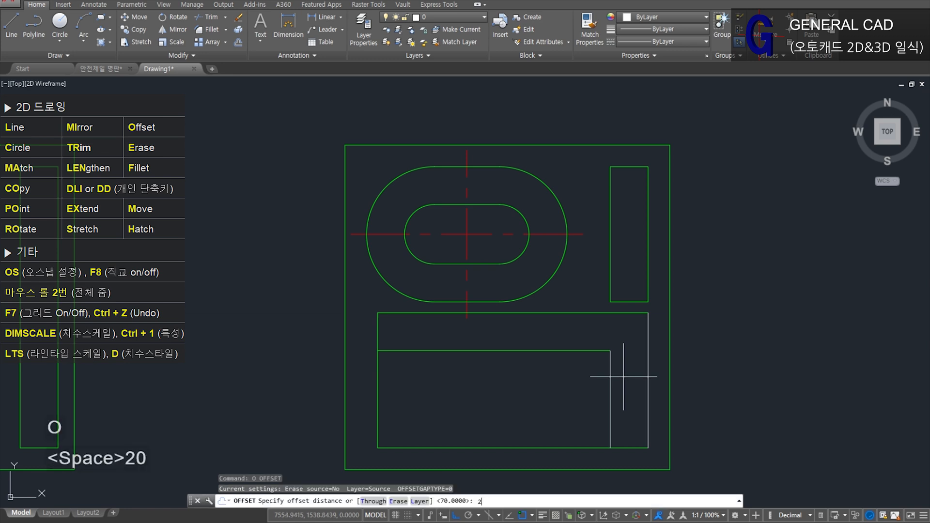
pyautogui.press('Return')
pyautogui.click(597, 350)
pyautogui.click(588, 376)
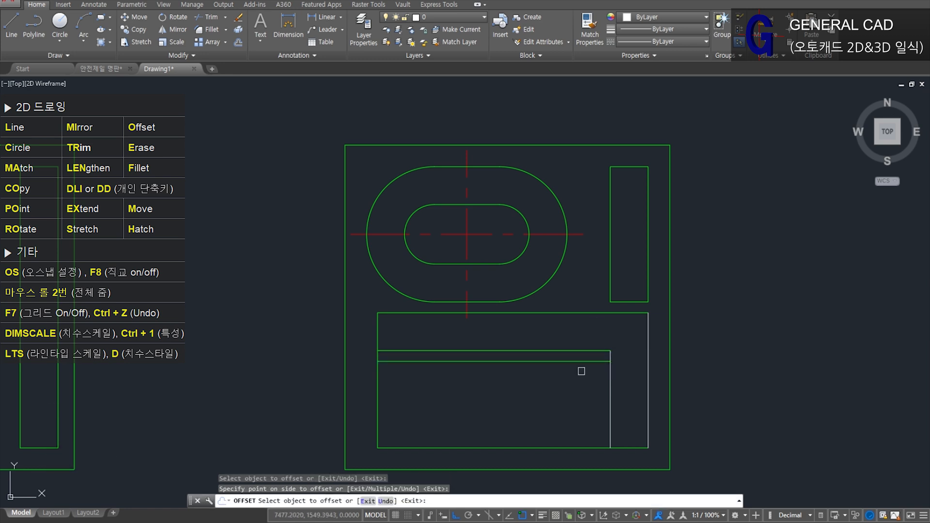
pyautogui.press('space')
# Step: Fillet the upper gap's lower line with its short vertical end so the gap's right end closes squarely
pyautogui.write('f')
pyautogui.press('space')
pyautogui.click(593, 361)
pyautogui.scroll(5, 609, 359)
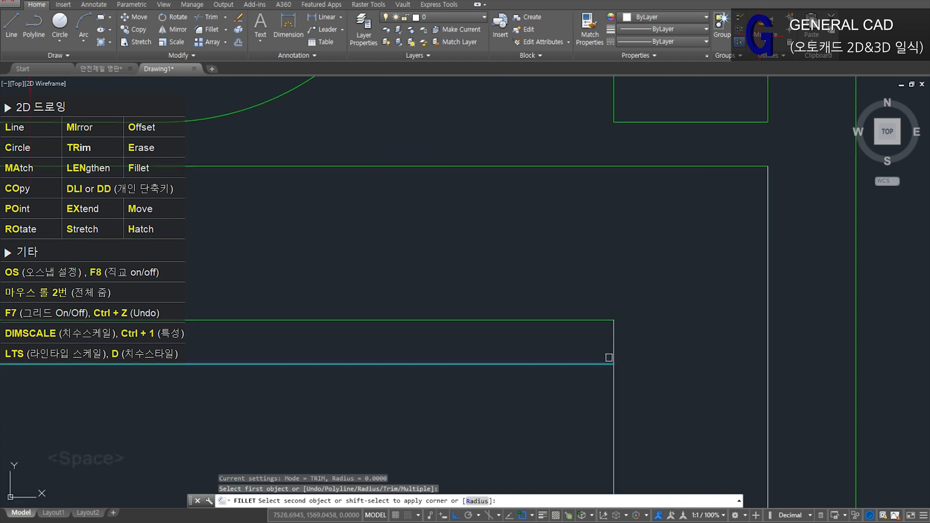
pyautogui.click(613, 348)
pyautogui.scroll(-4, 613, 349)
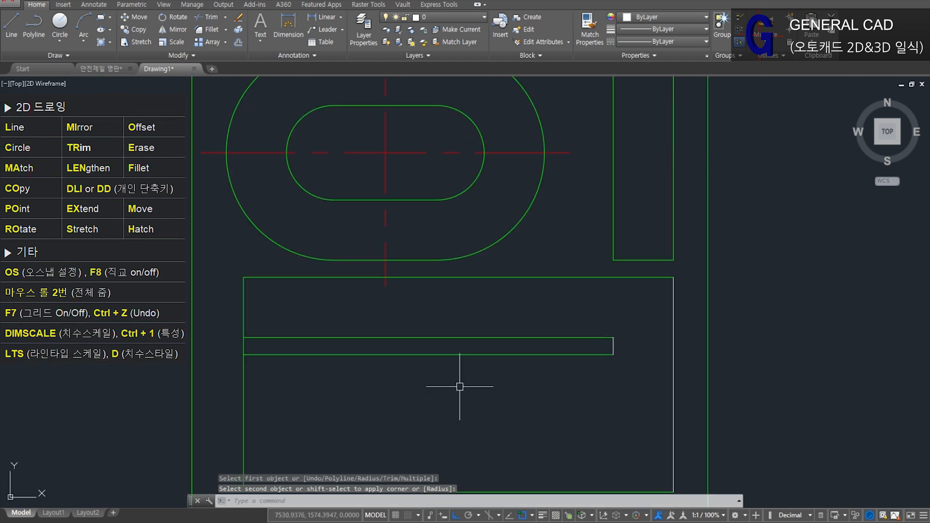
# Step: Offset the lower rectangle's left edge 70 inward
pyautogui.moveTo(313, 384); pyautogui.dragTo(326, 355, button='middle')
pyautogui.write('O')
pyautogui.press('space')
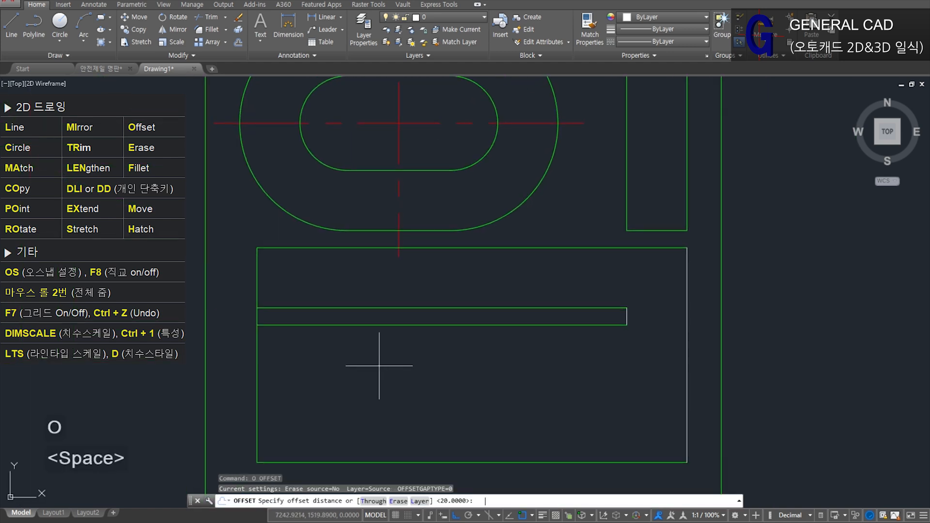
pyautogui.write('70')
pyautogui.press('Return')
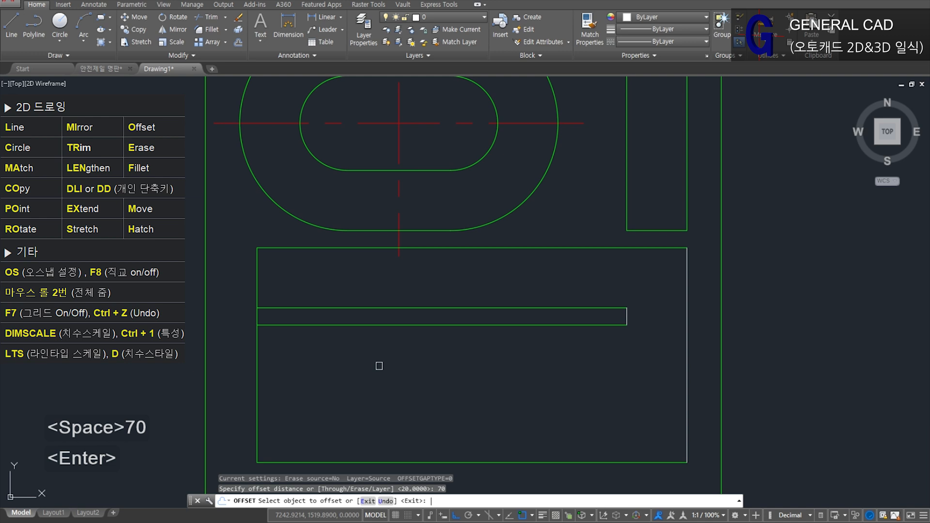
pyautogui.click(258, 357)
pyautogui.click(346, 362)
pyautogui.press('space')
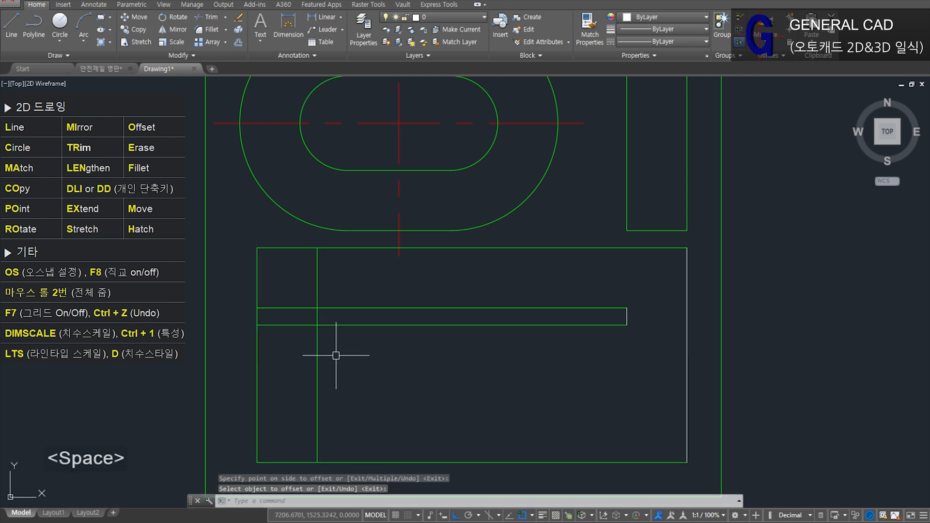
# Step: Trim the rectangle's left edge between the upper gap's two horizontal lines to open the gap
pyautogui.press('Escape')
pyautogui.write('TR')
pyautogui.press('space')
pyautogui.click(285, 315)
pyautogui.click(278, 324)
pyautogui.press('space')
pyautogui.click(273, 316)
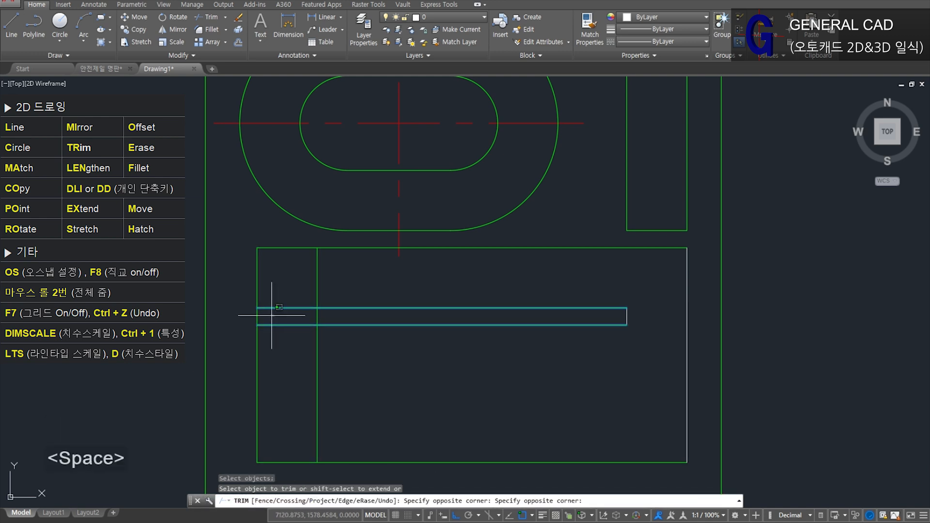
pyautogui.click(242, 316)
pyautogui.press('space')
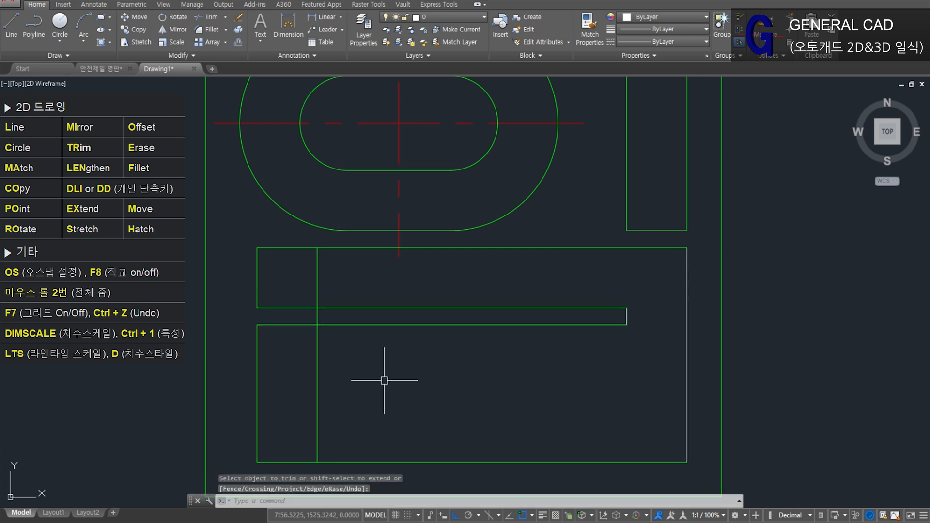
# Step: Offset the upper gap's lower line 70 downward to mark the top of the second gap
pyautogui.write('O')
pyautogui.press('space')
pyautogui.write('70')
pyautogui.press('Return')
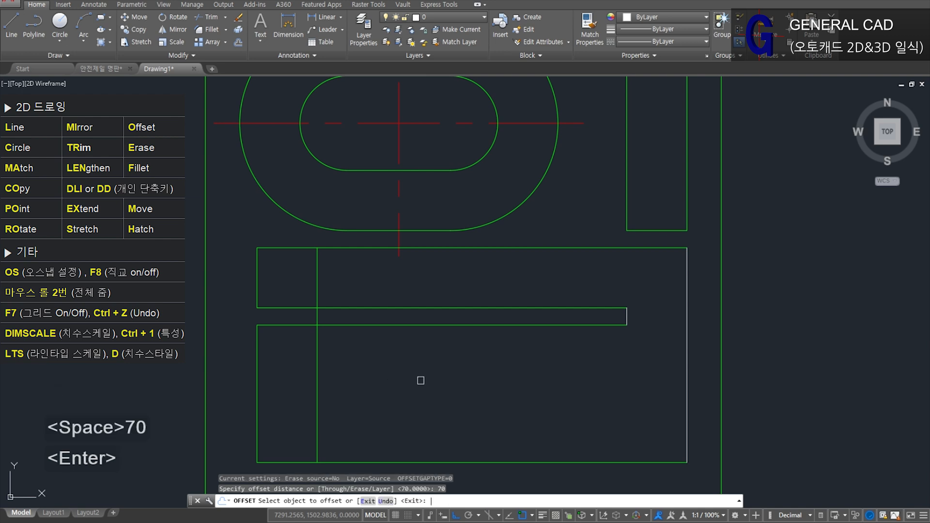
pyautogui.click(455, 324)
pyautogui.click(420, 415)
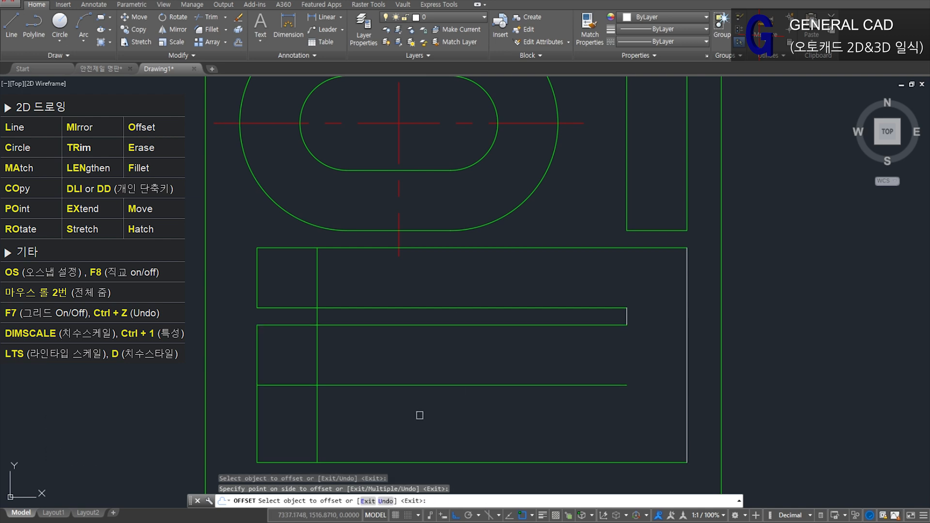
# Step: Offset the second gap's upper line 20 downward to form its lower side
pyautogui.write('O')
pyautogui.press('space')
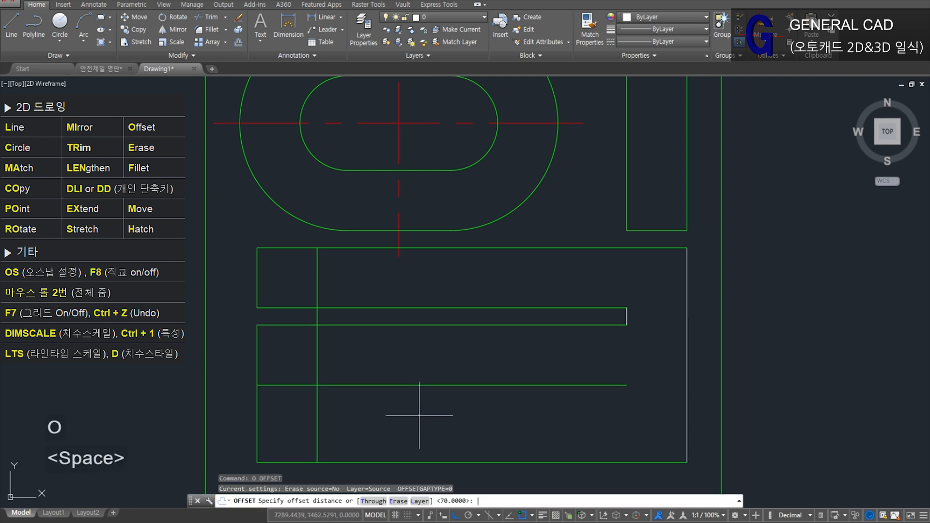
pyautogui.write('20')
pyautogui.press('Return')
pyautogui.click(403, 386)
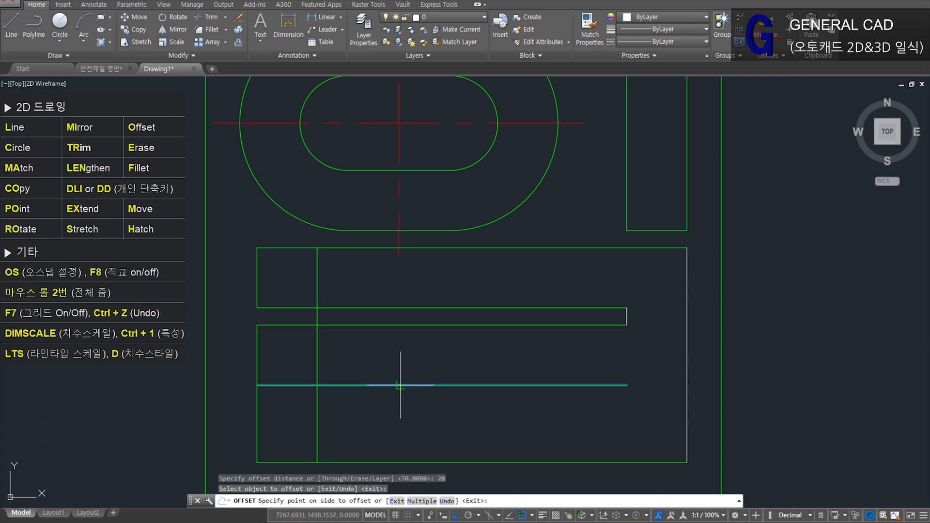
pyautogui.click(384, 435)
pyautogui.press('space')
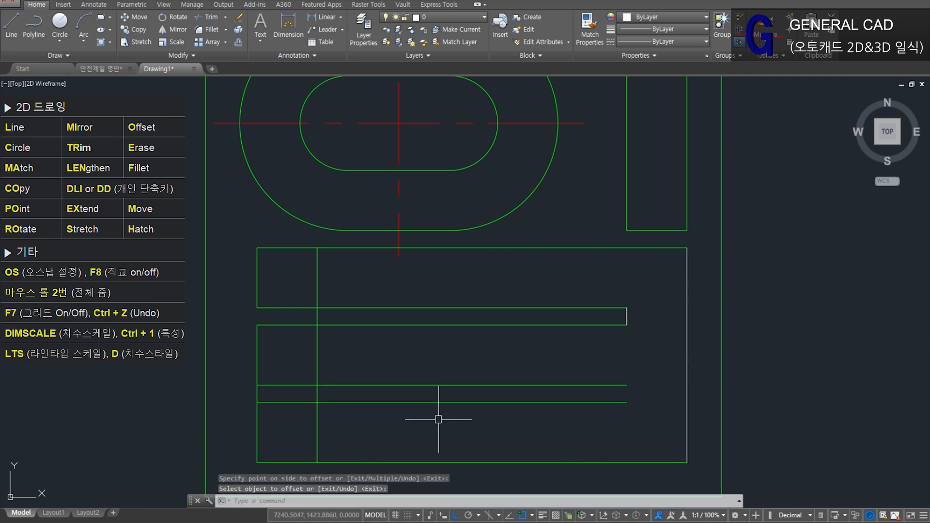
# Step: Extend the second gap's upper line to the lower shape's right edge
pyautogui.write('ex')
pyautogui.press('space')
pyautogui.click(687, 384)
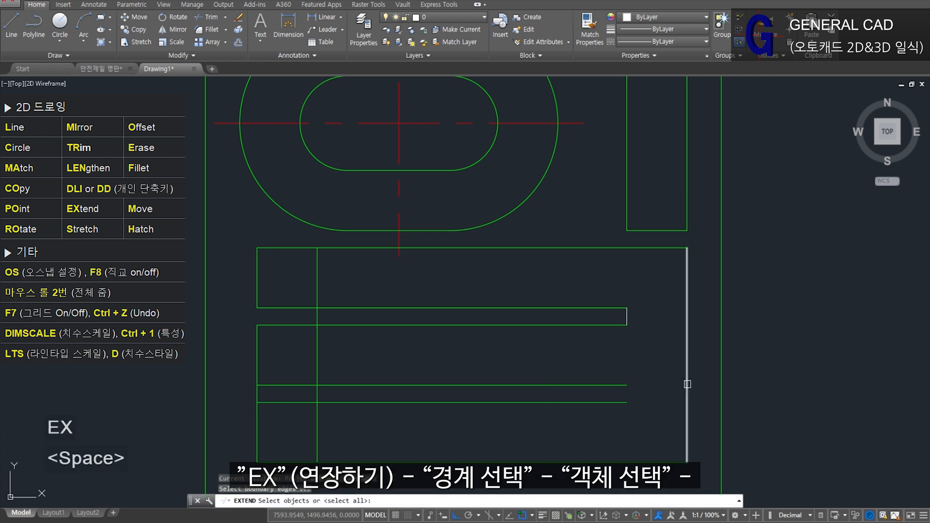
pyautogui.press('space')
pyautogui.click(606, 385)
pyautogui.press('space')
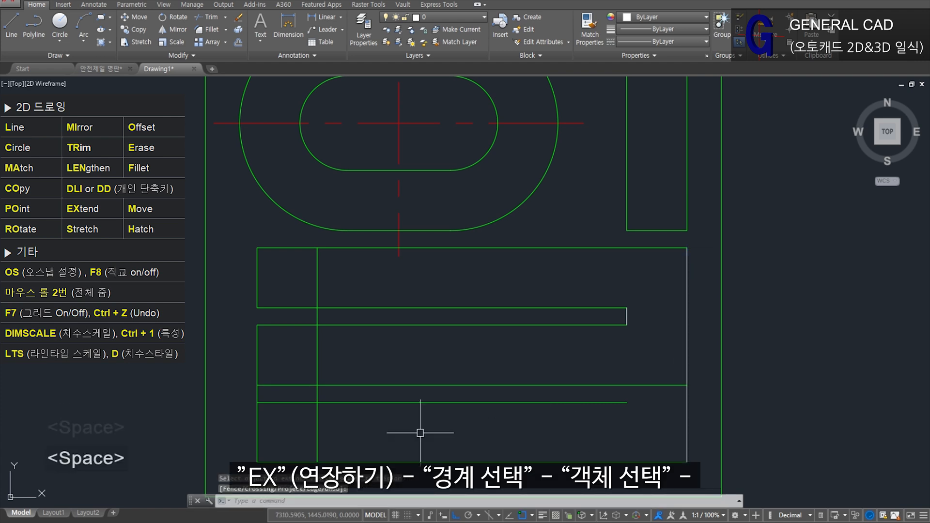
# Step: Fillet the inner vertical line with the second gap's upper and lower lines to close the gap's left end
pyautogui.press('f')
pyautogui.press('space')
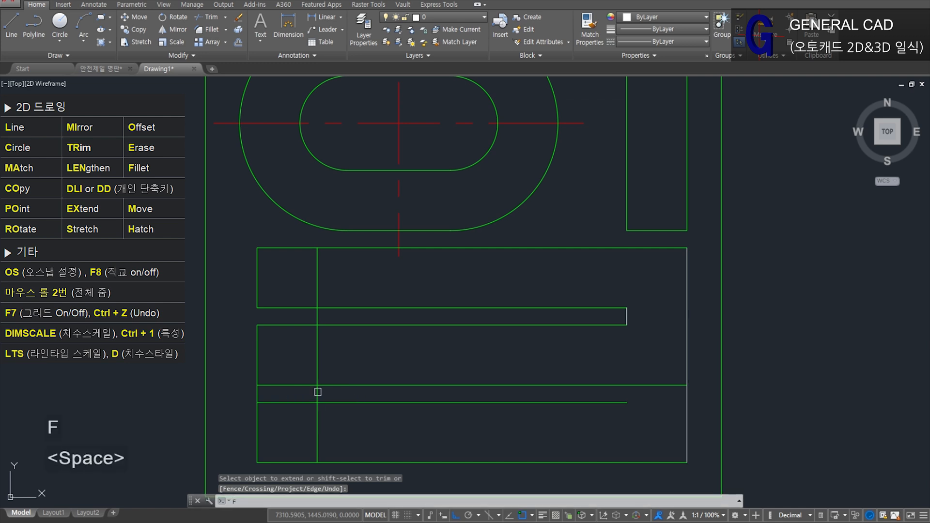
pyautogui.click(317, 392)
pyautogui.click(326, 386)
pyautogui.press('space')
pyautogui.click(317, 393)
pyautogui.click(333, 403)
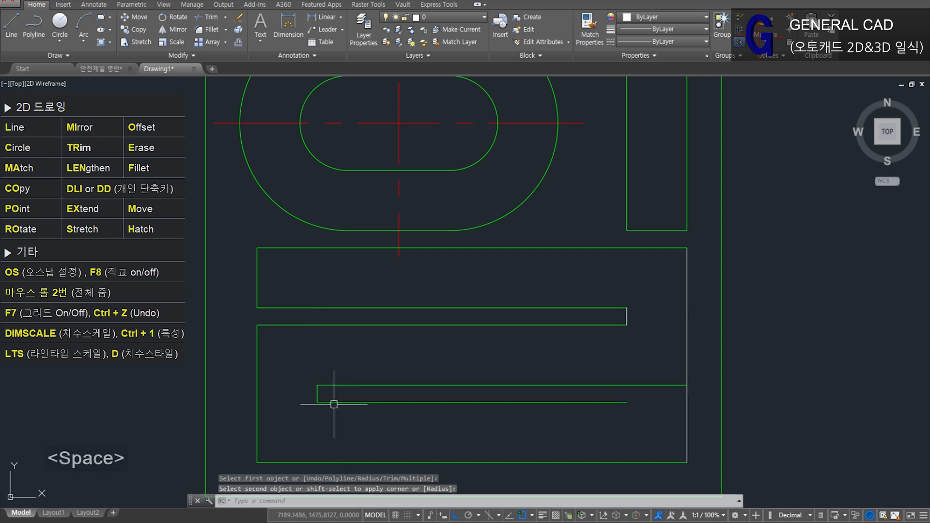
# Step: Extend the second gap's lower line to the shape's right edge
pyautogui.write('ex')
pyautogui.press('space')
pyautogui.press('space')
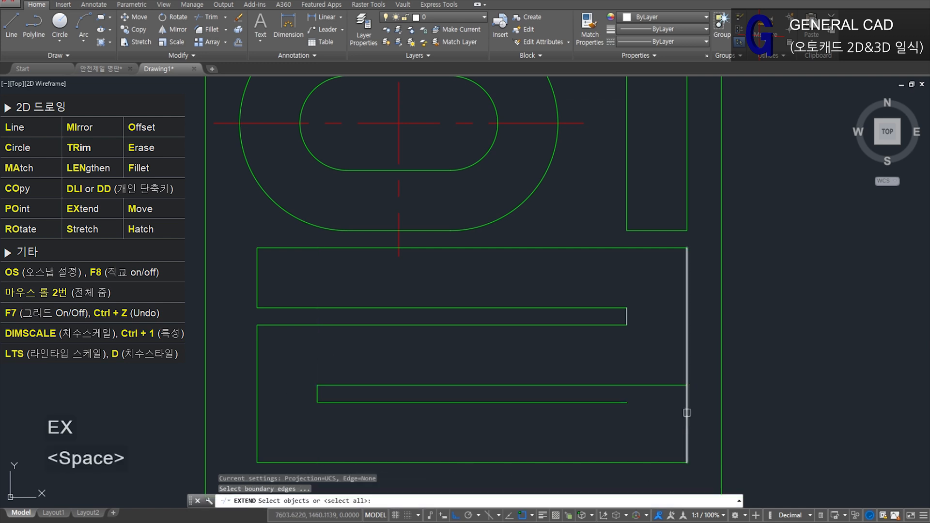
pyautogui.click(619, 402)
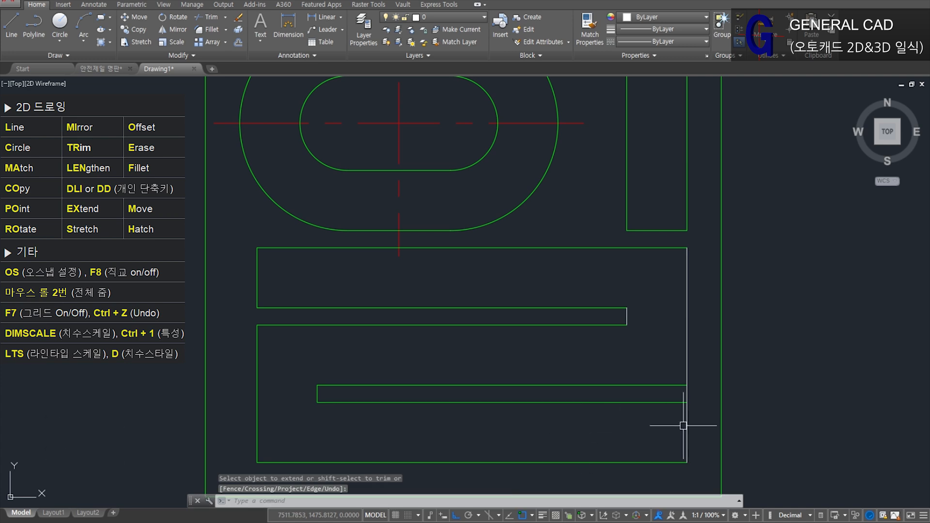
# Step: Trim the shape's right edge between the second gap's two horizontal lines to open the gap
pyautogui.write('tr')
pyautogui.press('space')
pyautogui.click(659, 415)
pyautogui.click(630, 354)
pyautogui.press('space')
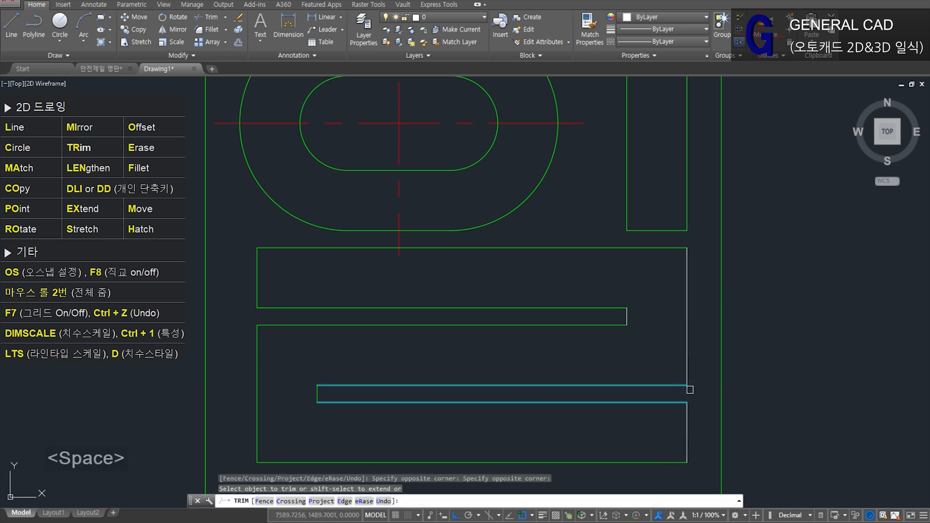
# Step: Match the green line properties from the second gap's lower line to the upper gap's end line and the white right edges
pyautogui.write('ma')
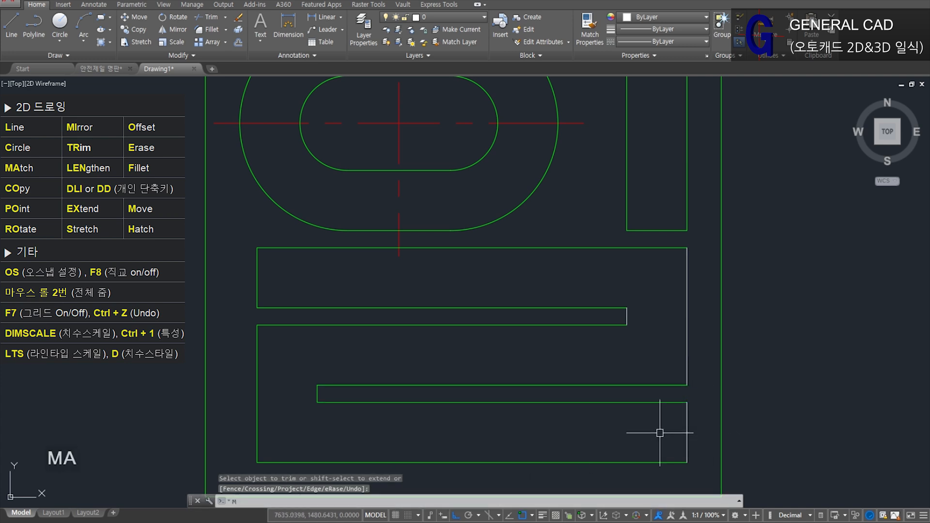
pyautogui.press('space')
pyautogui.click(602, 402)
pyautogui.click(588, 285)
pyautogui.click(635, 321)
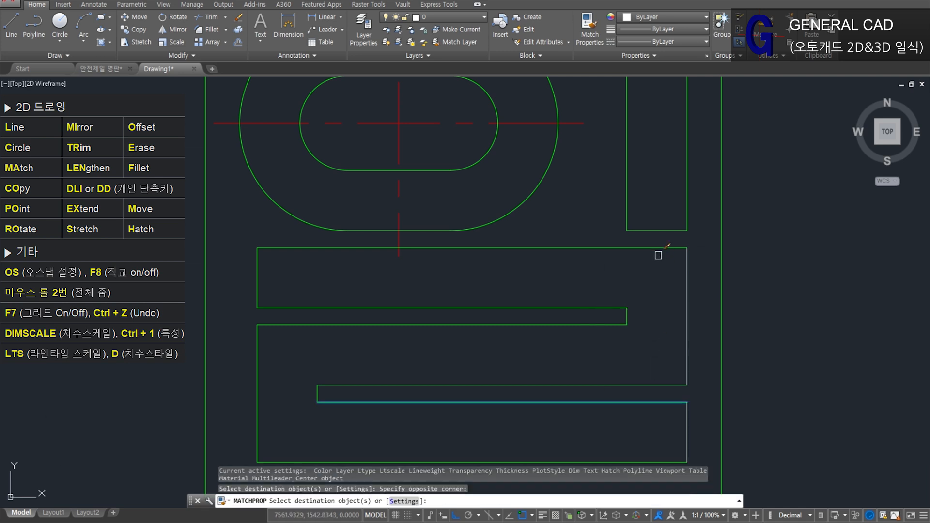
pyautogui.click(659, 242)
pyautogui.click(711, 466)
pyautogui.scroll(-4, 711, 466)
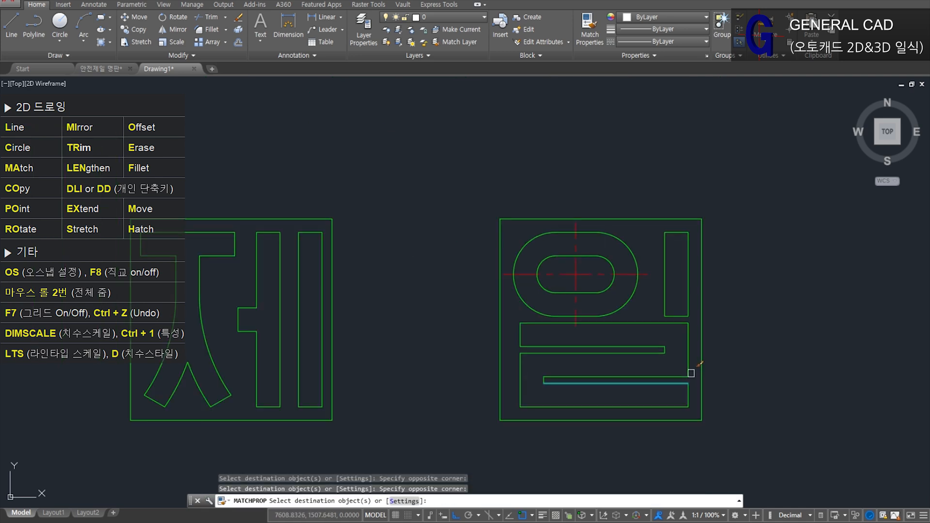
pyautogui.scroll(2, 678, 398)
pyautogui.press('space')
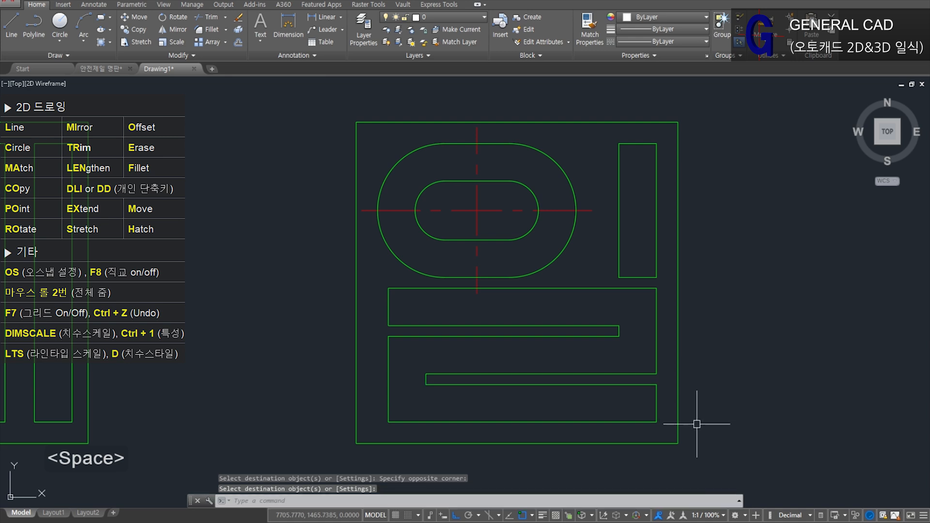
pyautogui.moveTo(697, 423); pyautogui.dragTo(661, 427, button='middle')
pyautogui.scroll(-2, 629, 386)
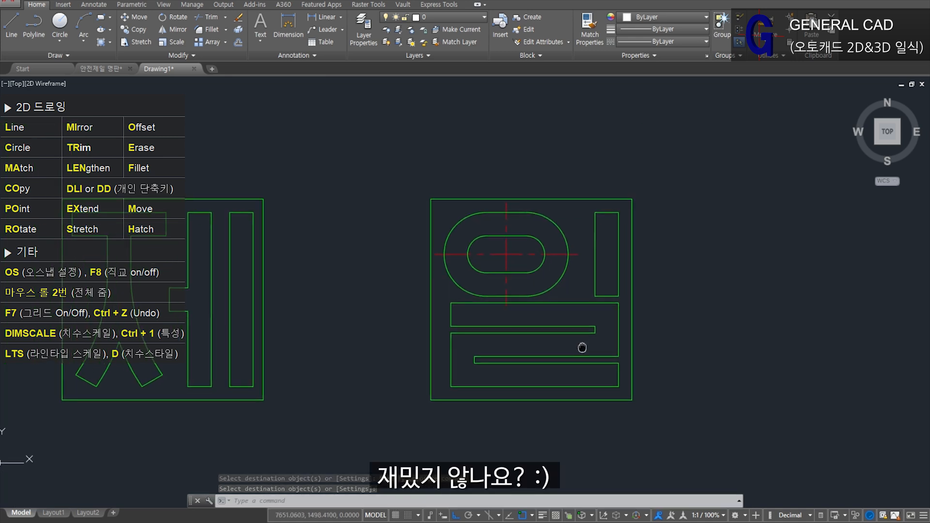
pyautogui.scroll(3, 612, 305)
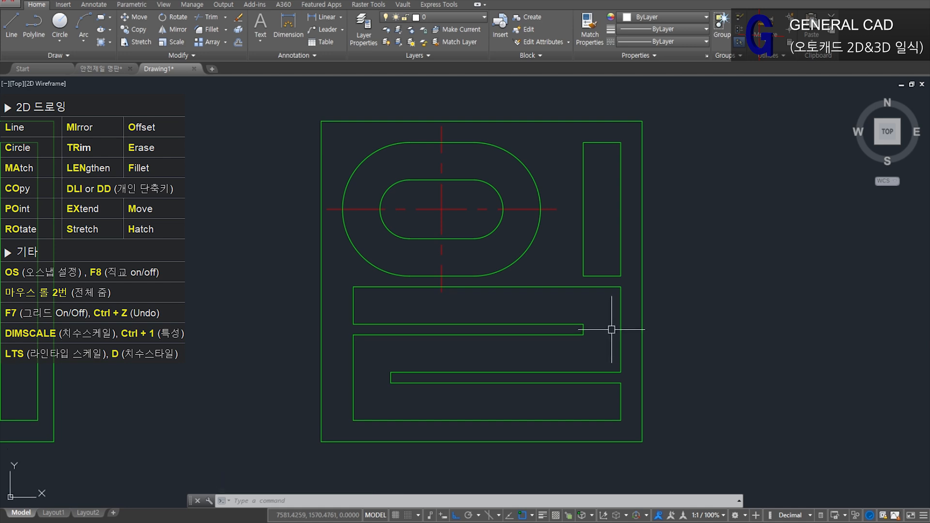
# Step: Create a new dimension style named A based on ISO-25, and continue to its settings
pyautogui.scroll(-10, 609, 328)
pyautogui.scroll(8, 511, 346)
pyautogui.moveTo(504, 367); pyautogui.dragTo(511, 373, button='middle')
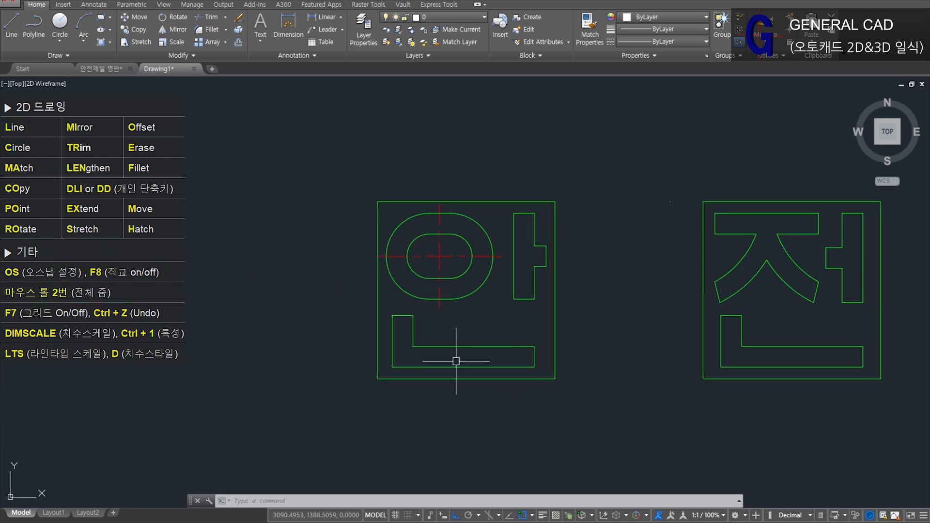
pyautogui.moveTo(635, 358); pyautogui.dragTo(580, 368, button='middle')
pyautogui.write('D')
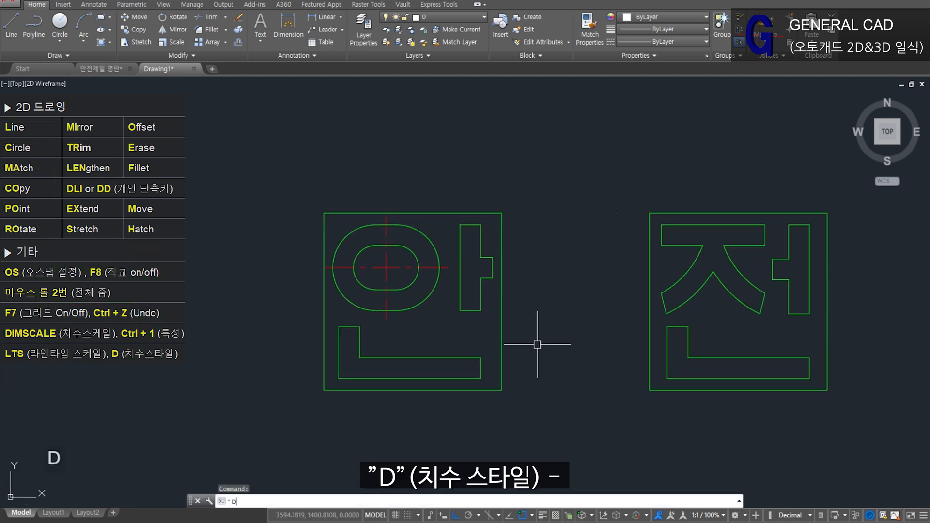
pyautogui.press('space')
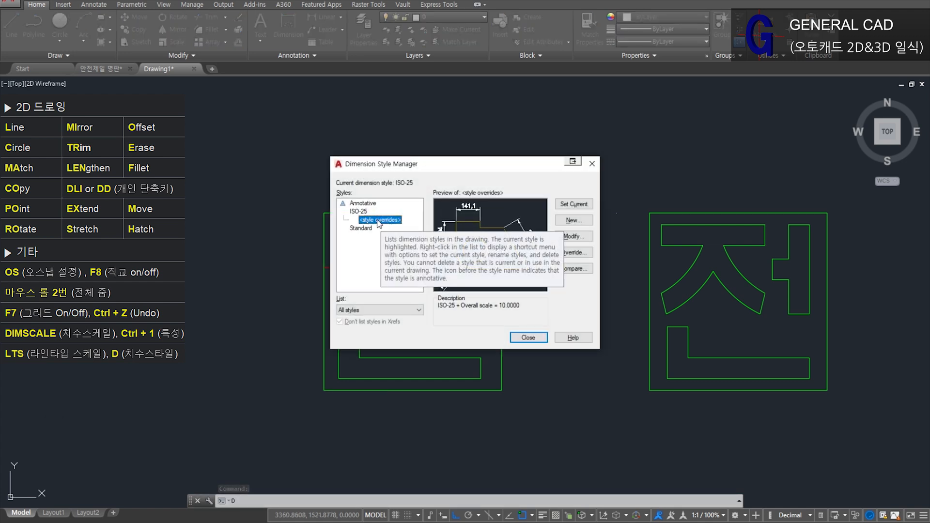
pyautogui.click(375, 229)
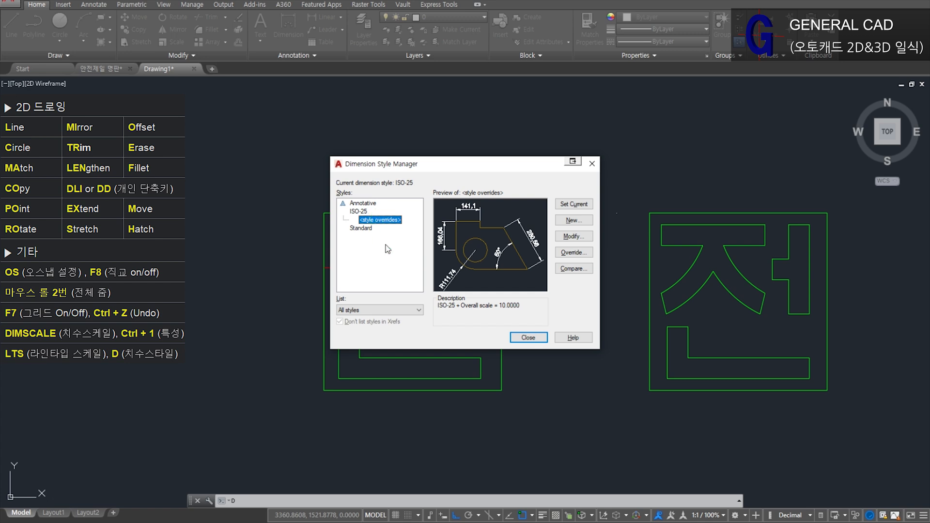
pyautogui.click(358, 212)
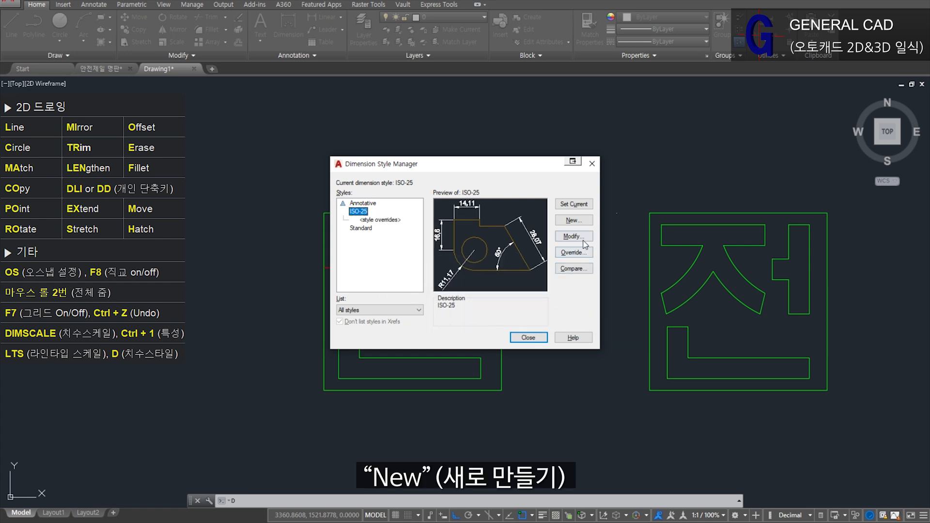
pyautogui.click(573, 220)
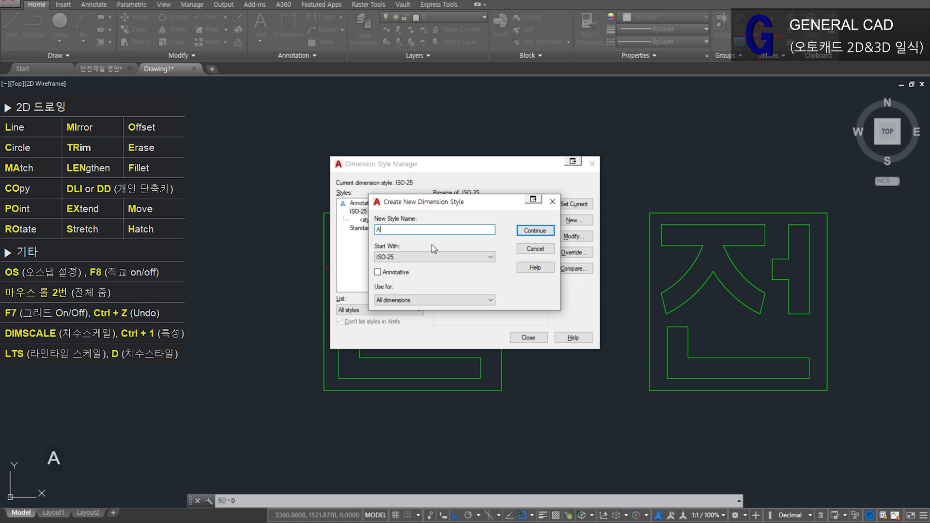
pyautogui.click(534, 232)
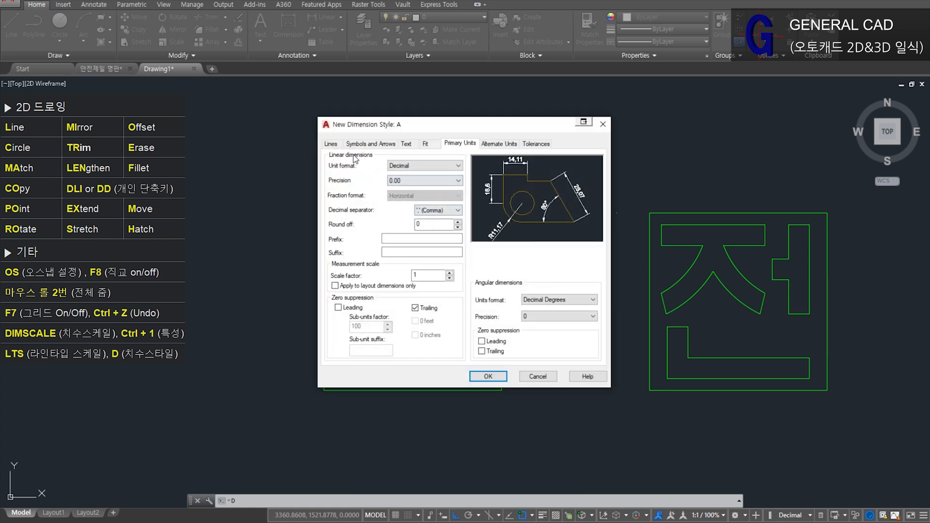
# Step: Set the colour, linetype and lineweight of style A's dimension lines to ByLayer
pyautogui.click(333, 144)
pyautogui.click(422, 166)
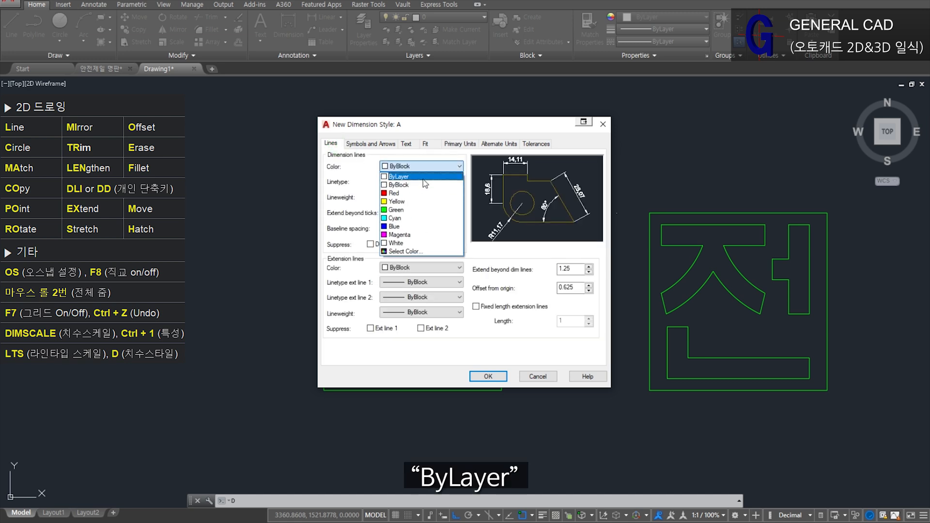
pyautogui.click(421, 174)
pyautogui.click(427, 181)
pyautogui.click(430, 192)
pyautogui.click(438, 197)
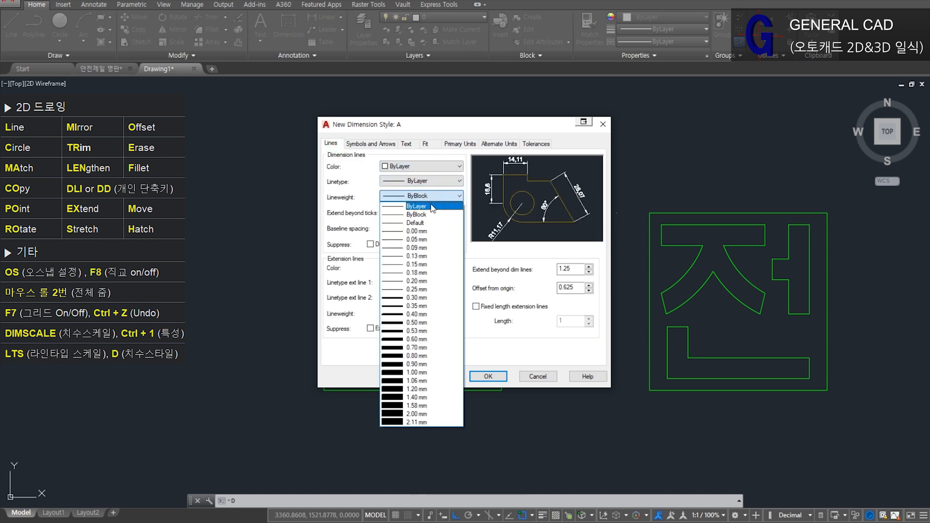
pyautogui.click(428, 203)
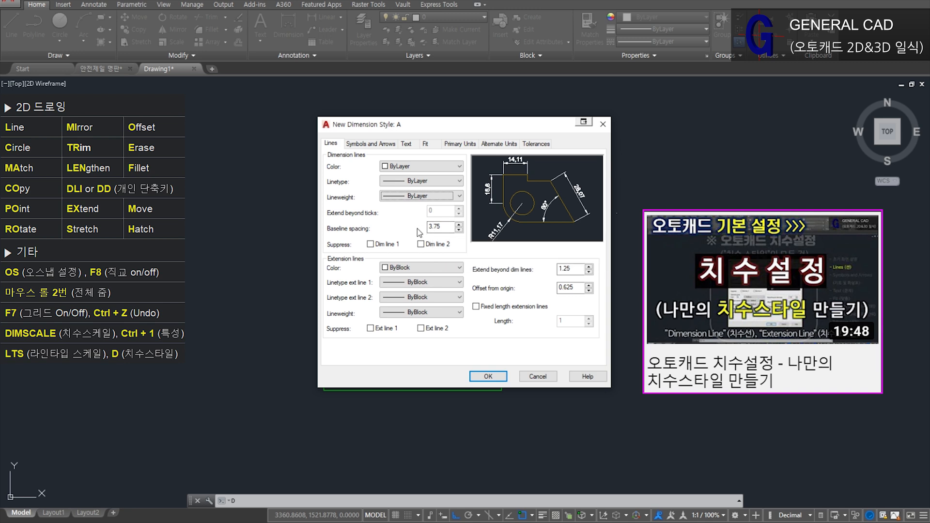
# Step: Set the extension lines' colour, both linetypes and lineweight to ByLayer
pyautogui.click(422, 268)
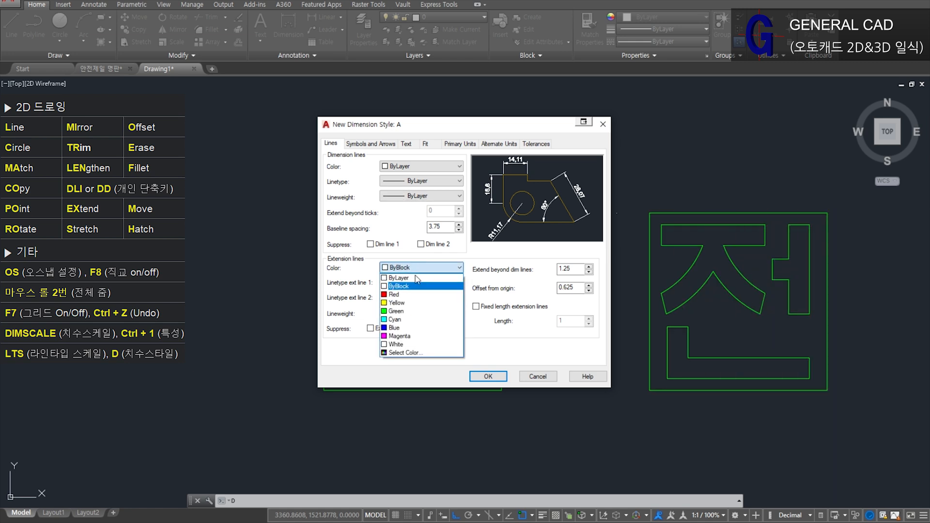
pyautogui.click(425, 284)
pyautogui.click(425, 285)
pyautogui.click(425, 298)
pyautogui.click(428, 297)
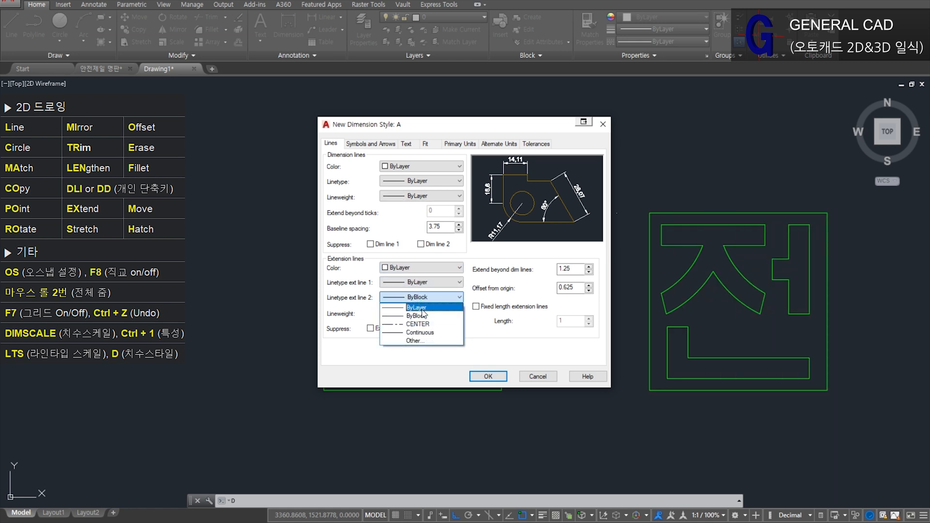
pyautogui.click(434, 314)
pyautogui.click(422, 322)
# Step: Set the extension lines to extend 1 beyond the dimension lines with an origin offset of 1
pyautogui.click(525, 266)
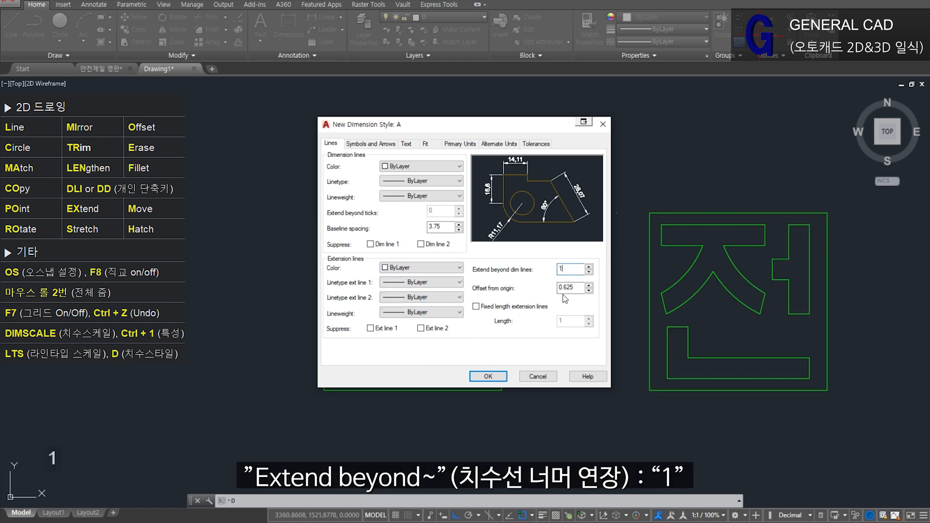
pyautogui.click(513, 285)
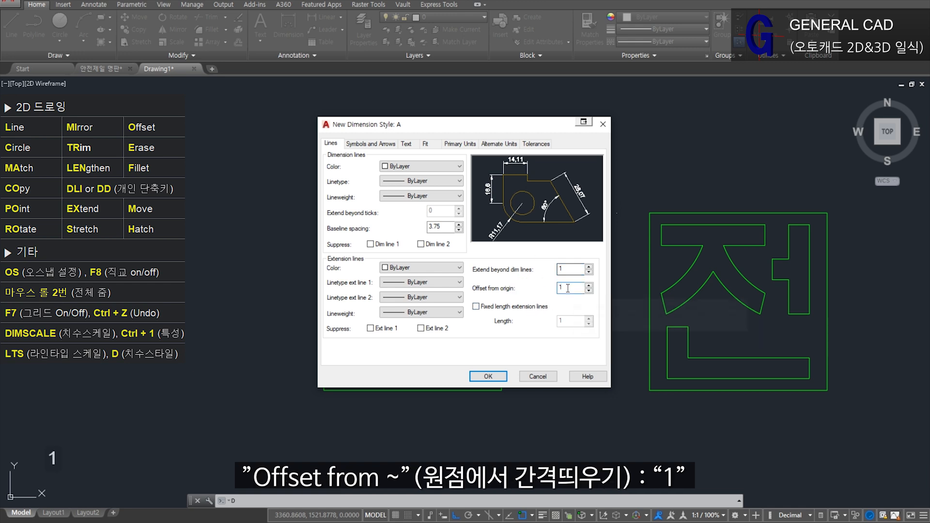
pyautogui.write('1')
# Step: Set the arrow size to 3, centre marks to None and the dimension break size to 1
pyautogui.click(368, 145)
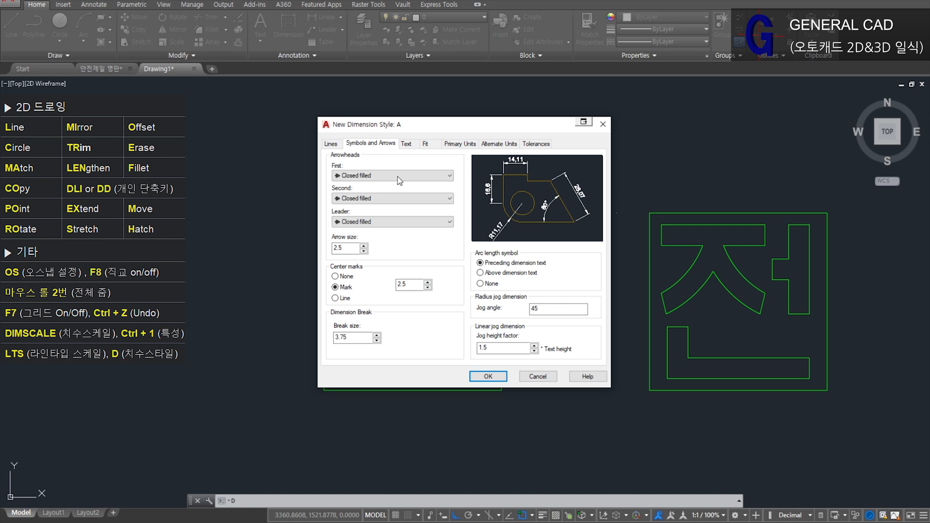
pyautogui.click(352, 251)
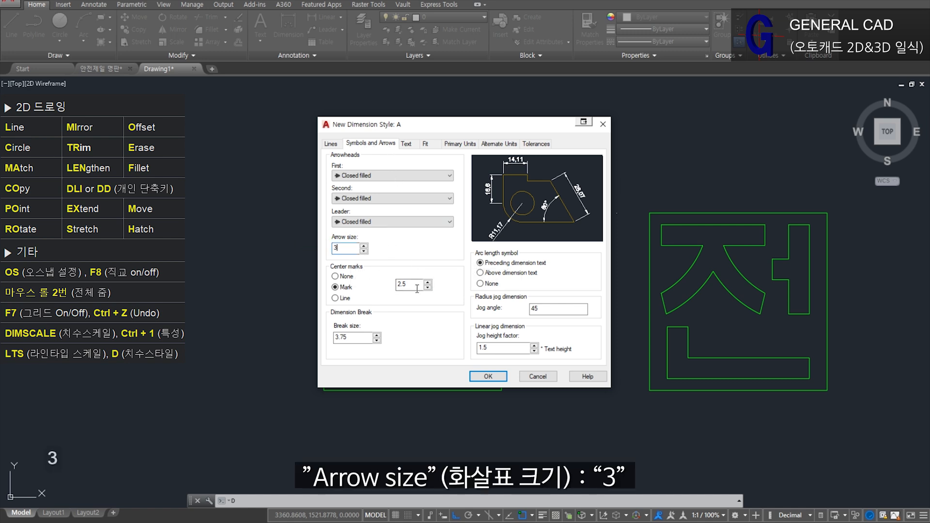
pyautogui.click(361, 278)
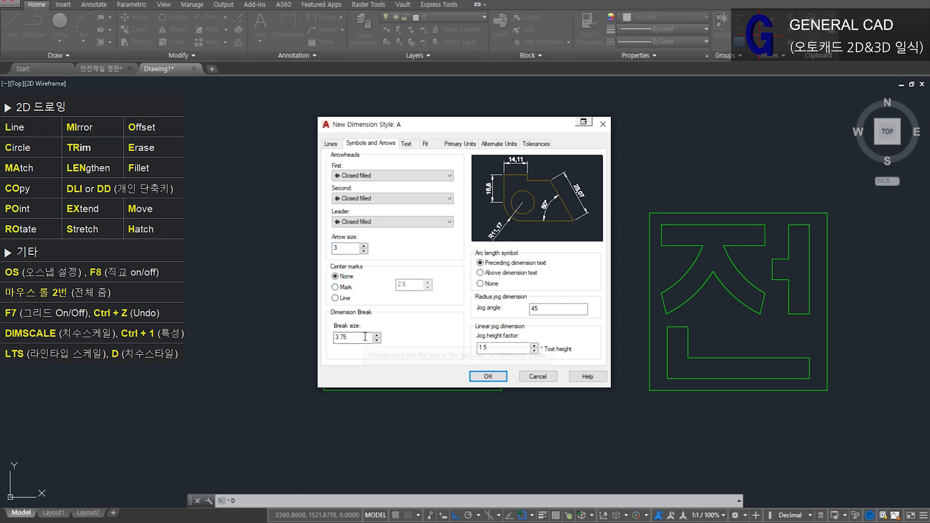
pyautogui.press('Tab')
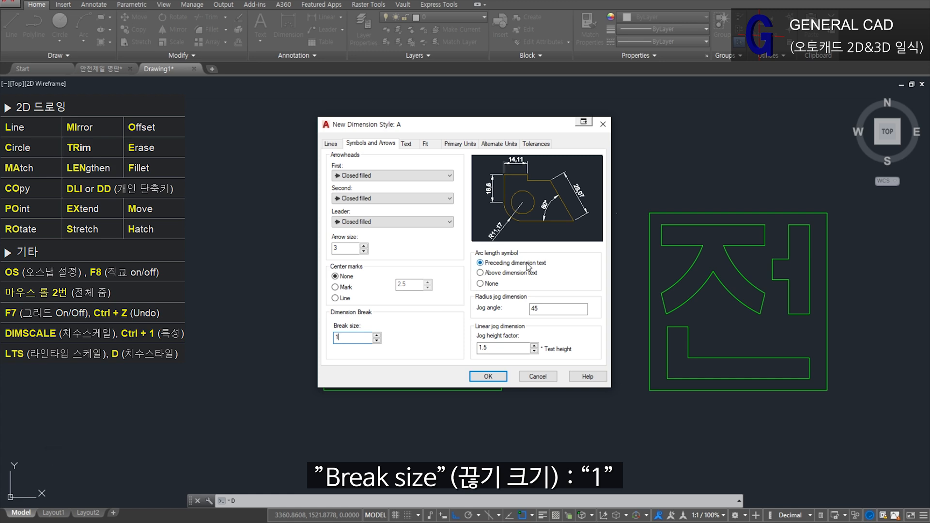
# Step: Set the Standard text style's font to romans.shx and enable Use Big Font for style A's dimension text
pyautogui.click(408, 144)
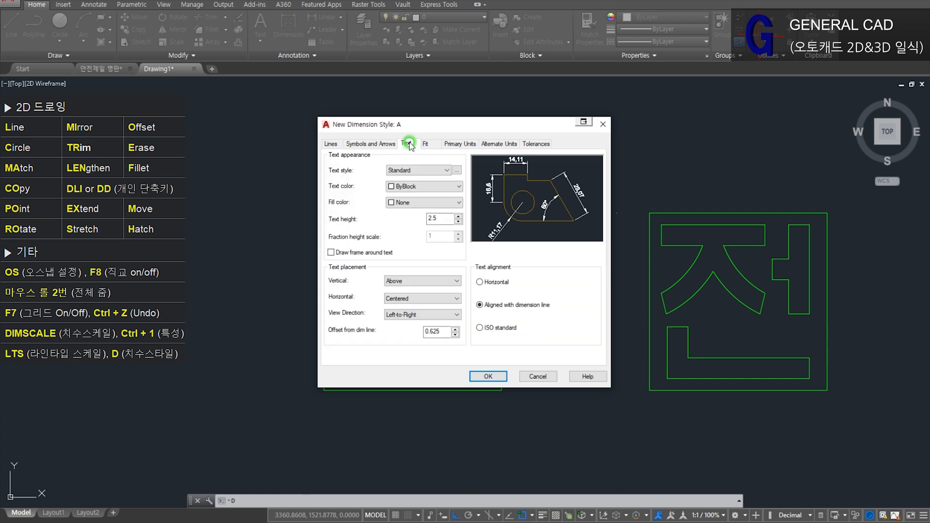
pyautogui.click(457, 170)
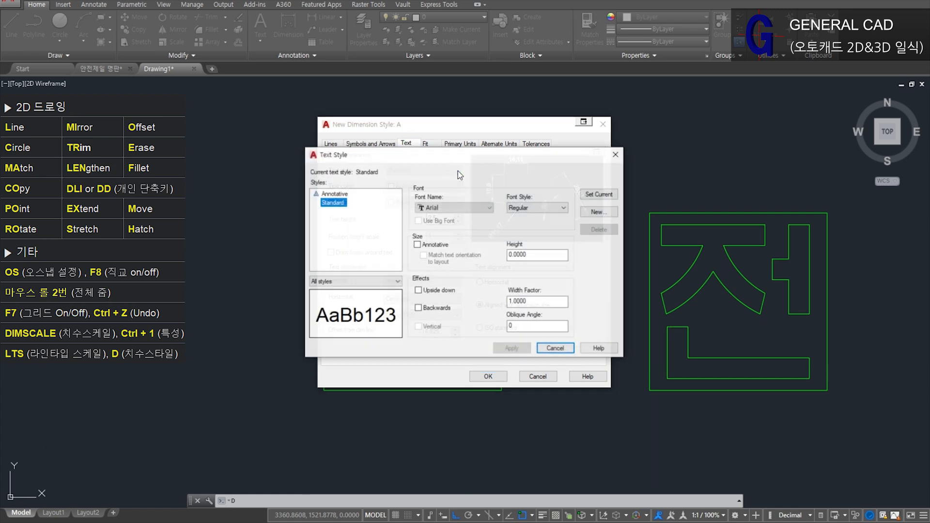
pyautogui.click(456, 209)
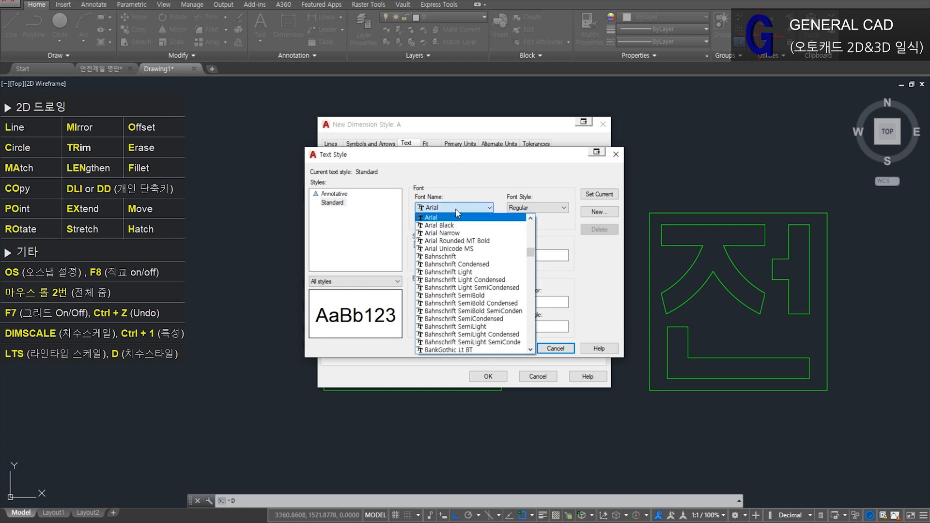
pyautogui.press('r')
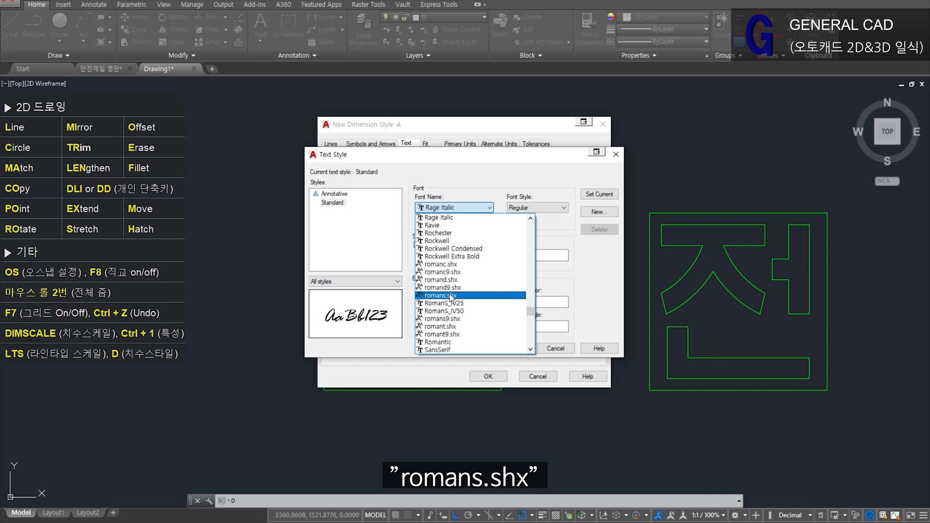
pyautogui.click(451, 295)
pyautogui.click(416, 221)
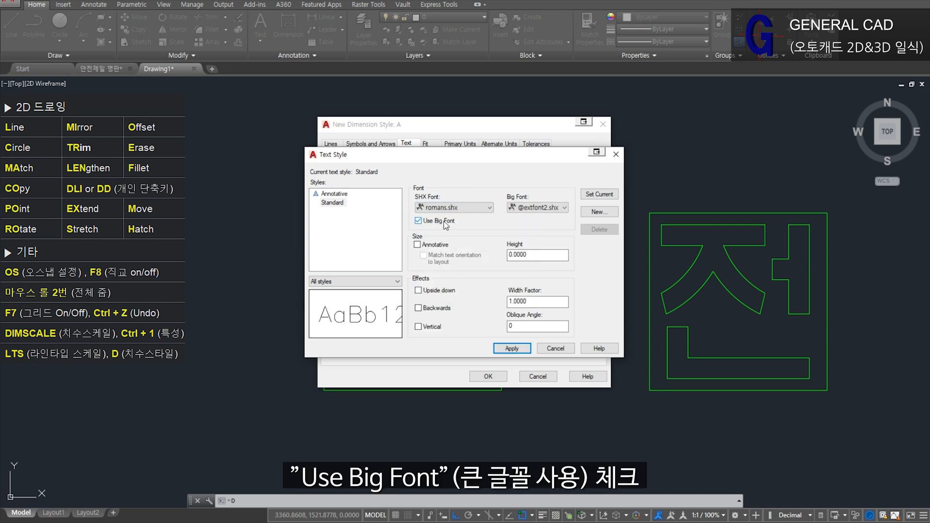
# Step: Set the Standard text style's big font to whgtxt.shx and width factor to 0.7, and apply the changes
pyautogui.click(559, 208)
pyautogui.press('w')
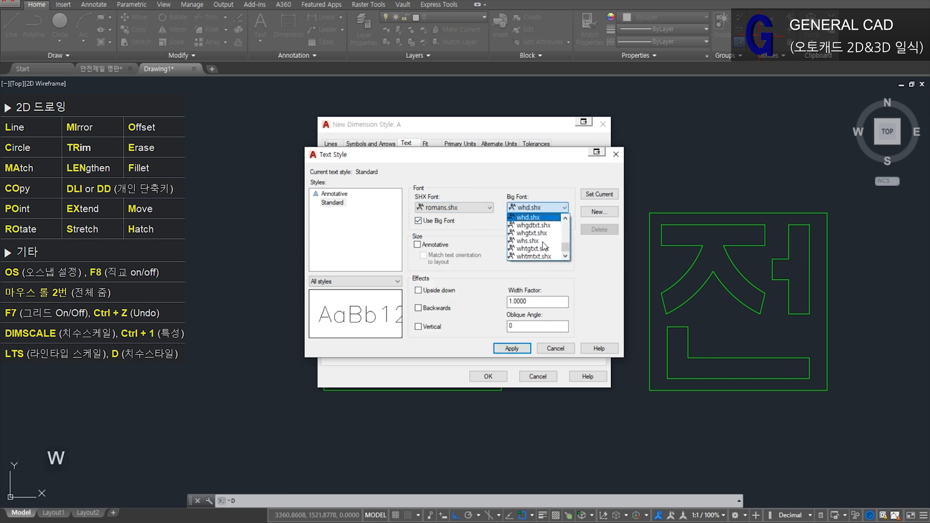
pyautogui.click(544, 235)
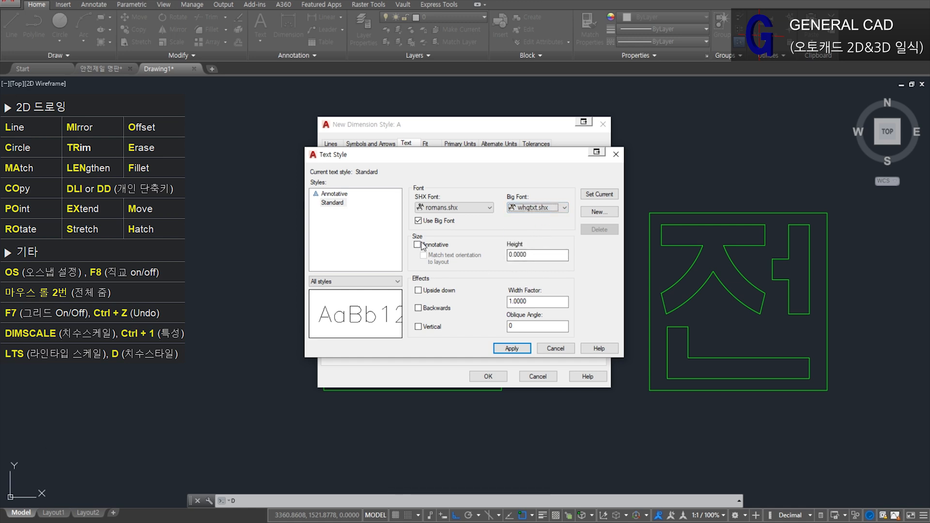
pyautogui.doubleClick(540, 301)
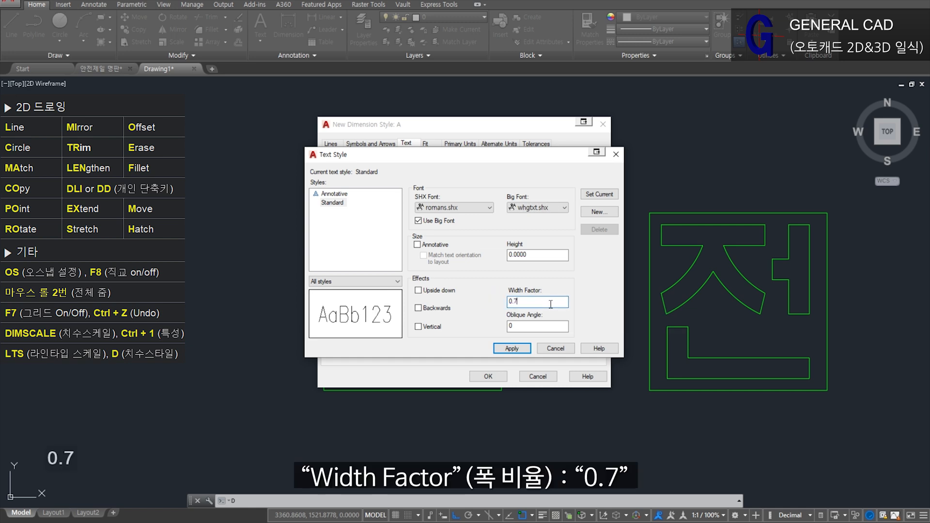
pyautogui.click(513, 348)
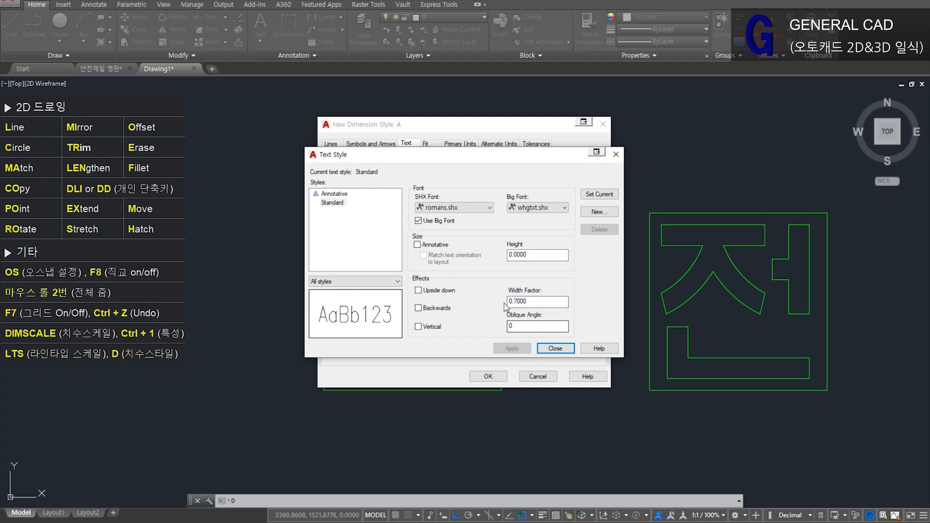
pyautogui.click(553, 349)
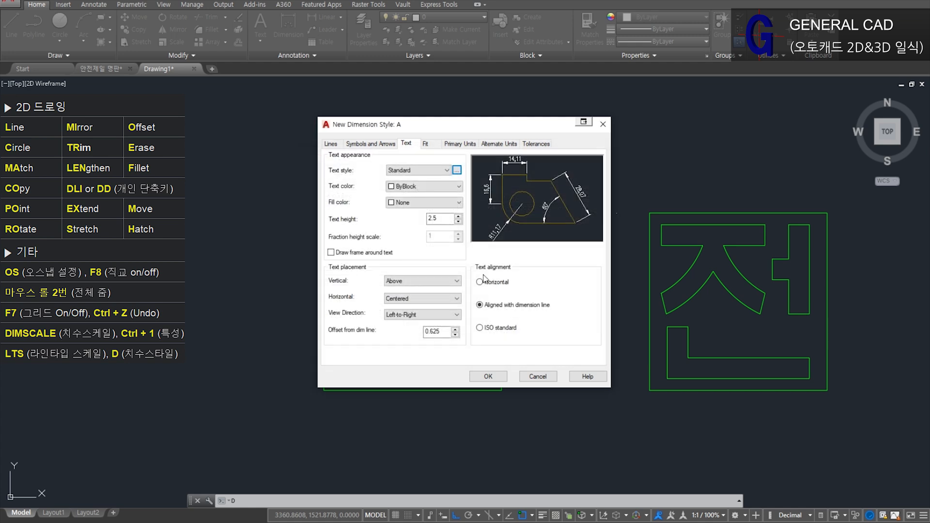
# Step: Set style A's text colour to Yellow, text height to 3 and offset from the dimension line to 1
pyautogui.click(422, 186)
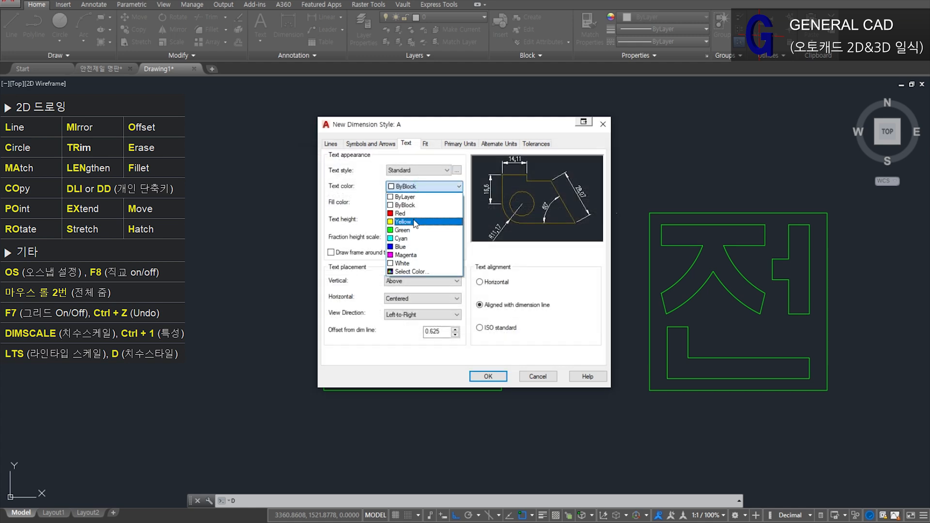
pyautogui.click(414, 222)
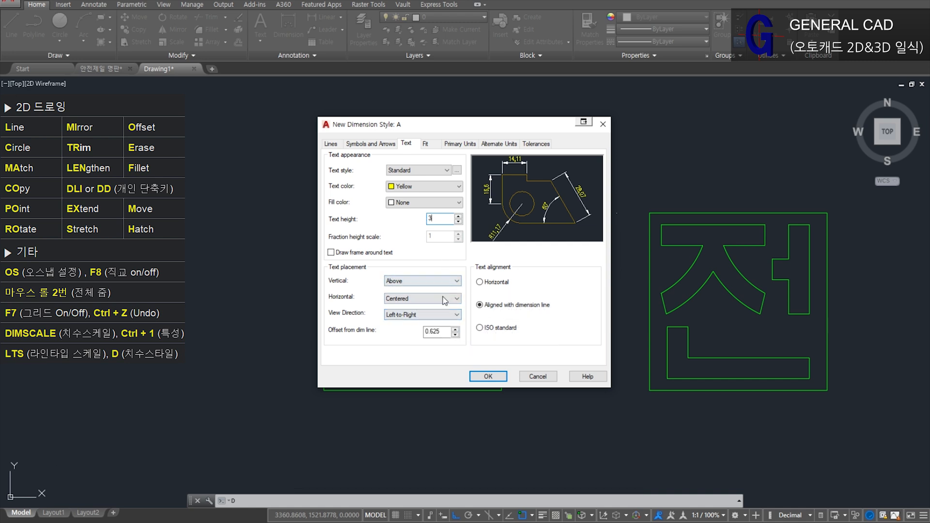
pyautogui.moveTo(443, 333); pyautogui.dragTo(400, 332)
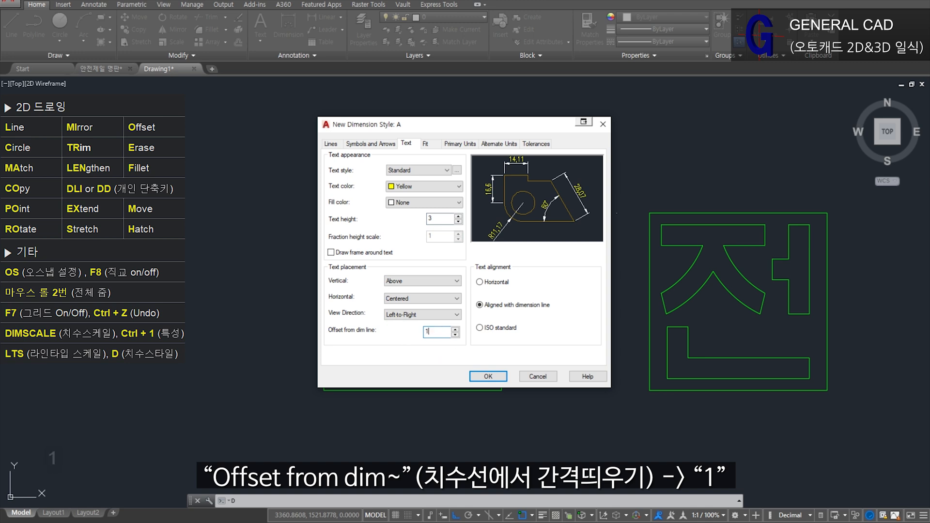
# Step: Set the linear dimension precision to 0.0000 and the decimal separator to Period
pyautogui.click(425, 143)
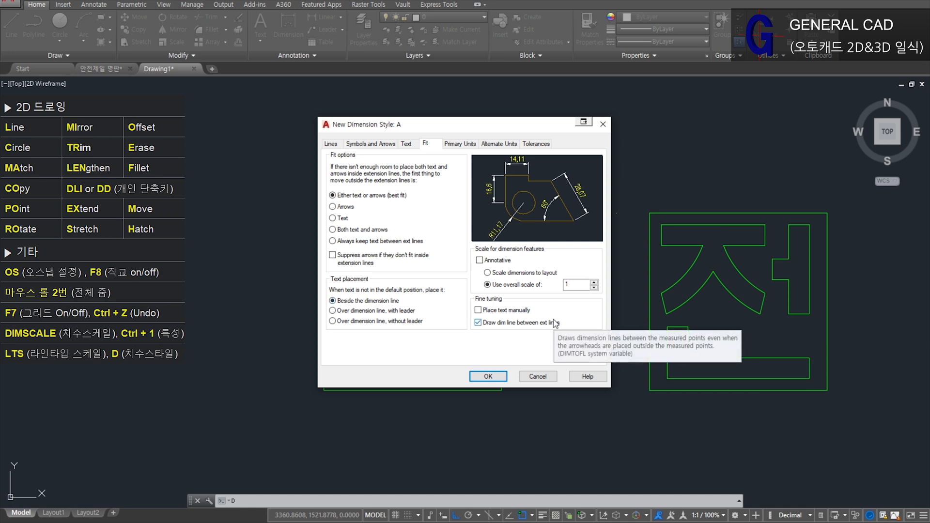
pyautogui.click(459, 144)
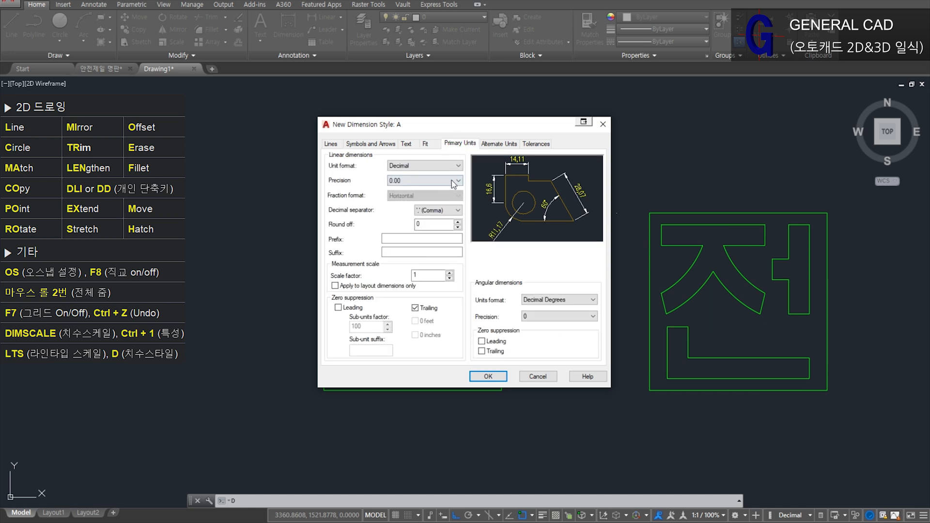
pyautogui.click(455, 180)
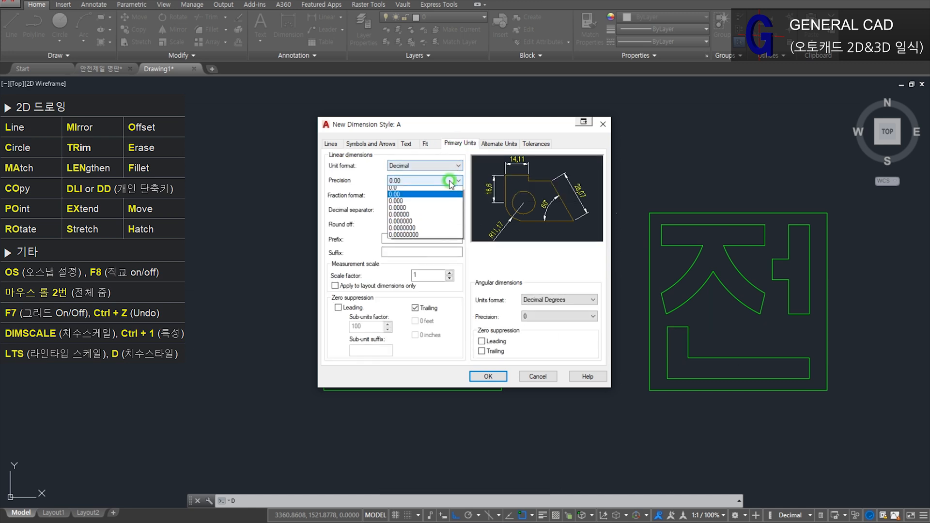
pyautogui.click(433, 218)
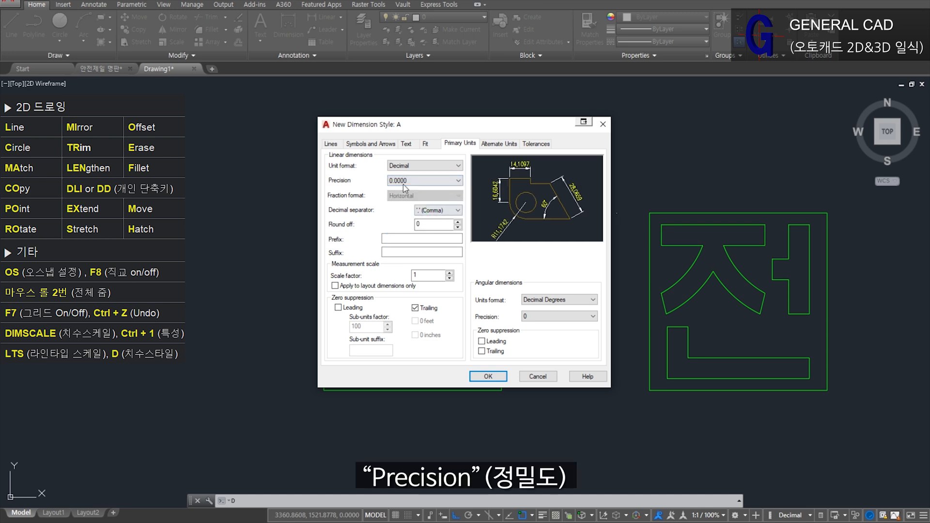
pyautogui.click(456, 210)
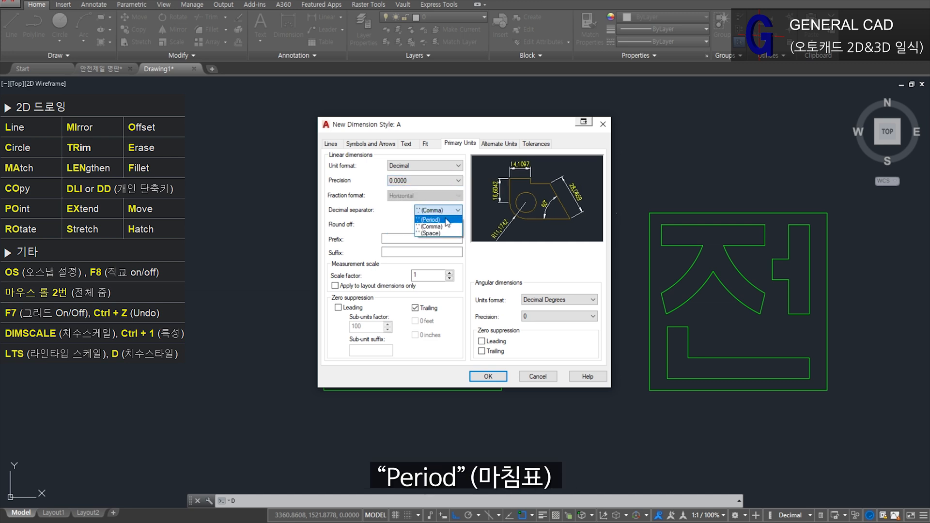
pyautogui.click(447, 221)
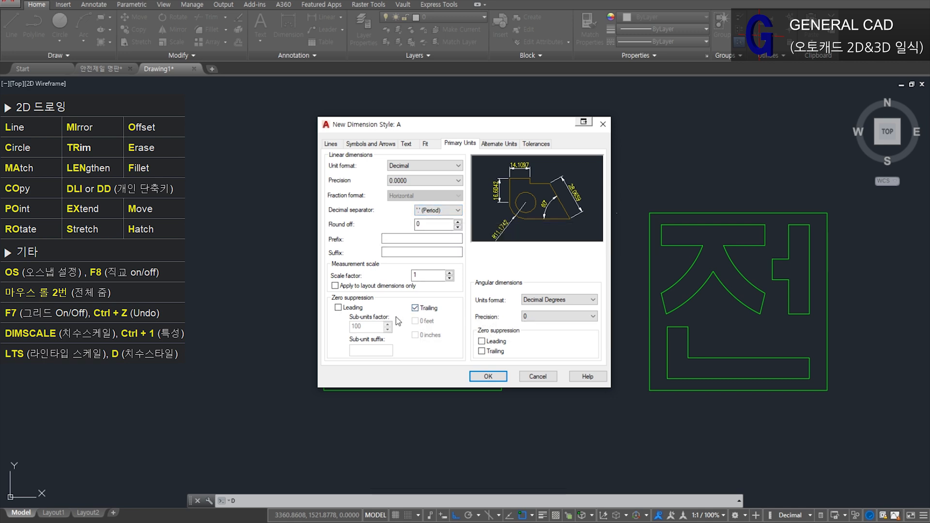
# Step: Set the angular precision to 0.0000 with trailing zeros suppressed, and save style A as current, discarding the existing overrides
pyautogui.click(562, 317)
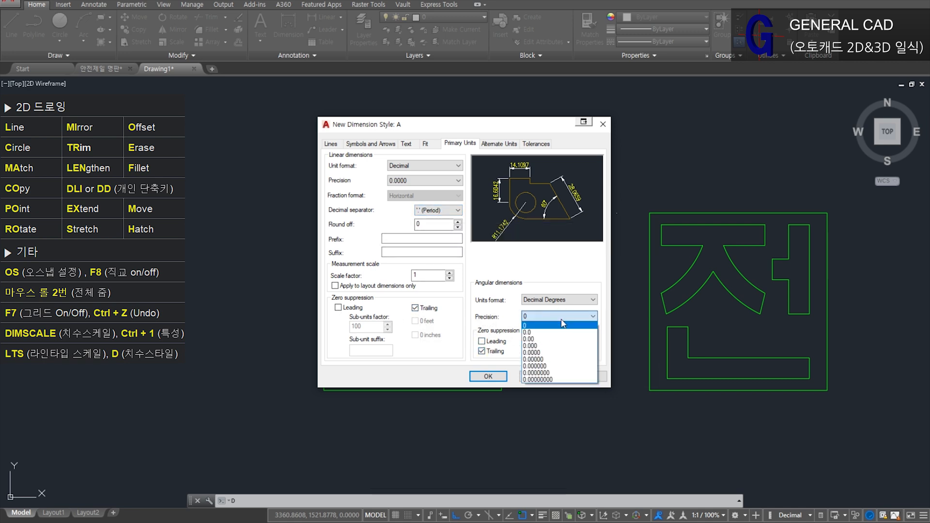
pyautogui.click(552, 353)
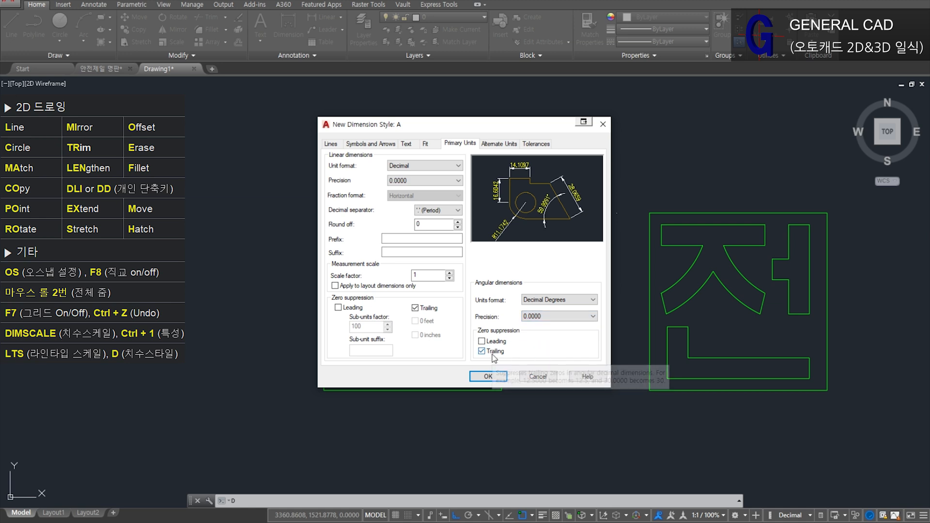
pyautogui.click(481, 376)
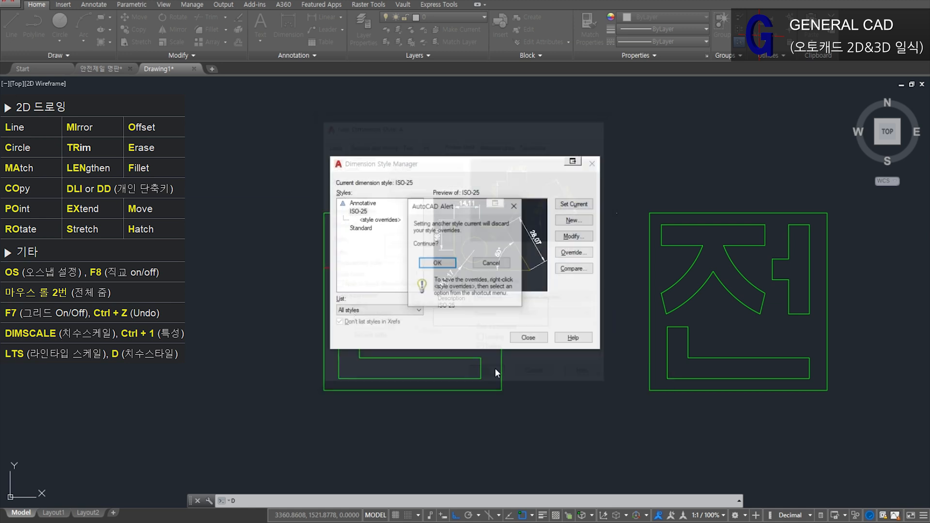
pyautogui.click(437, 263)
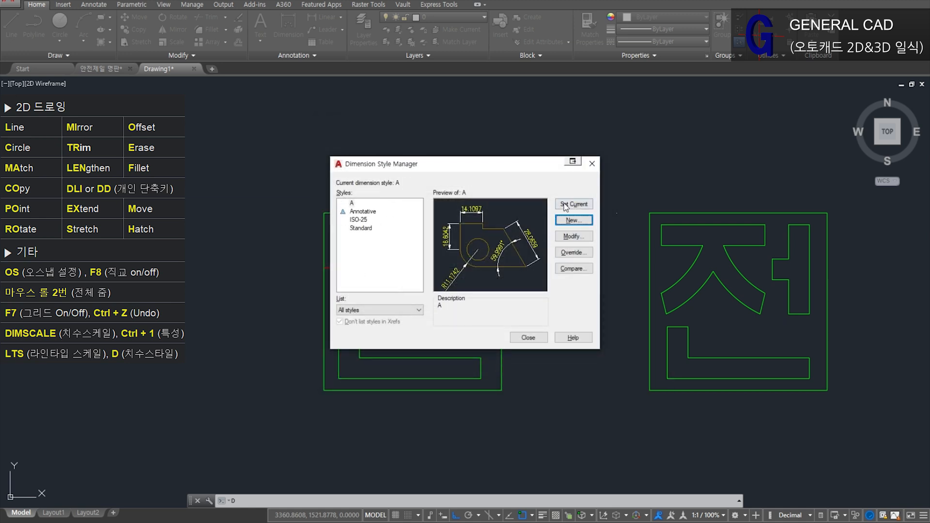
pyautogui.click(528, 338)
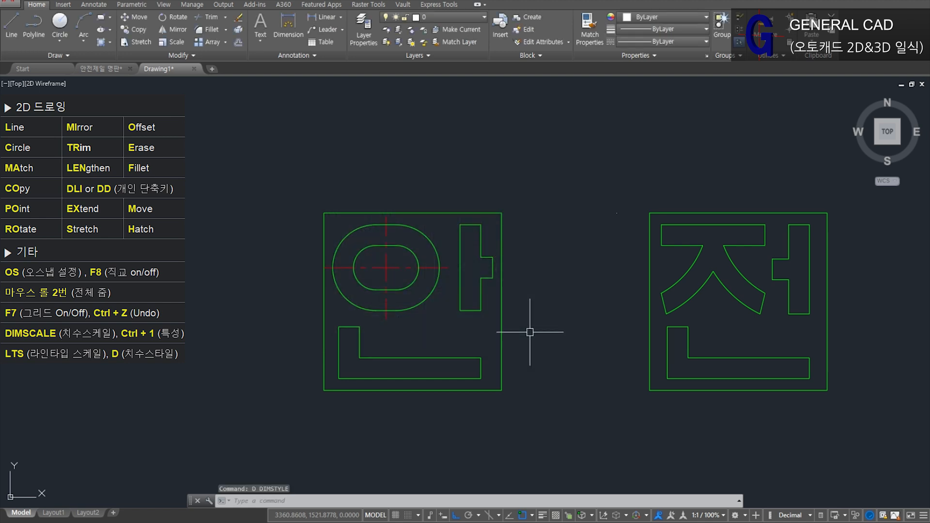
# Step: Place a trial linear dimension in the empty area above the 안 panel and erase it
pyautogui.write('dd')
pyautogui.press('space')
pyautogui.click(352, 183)
pyautogui.click(452, 183)
pyautogui.click(456, 141)
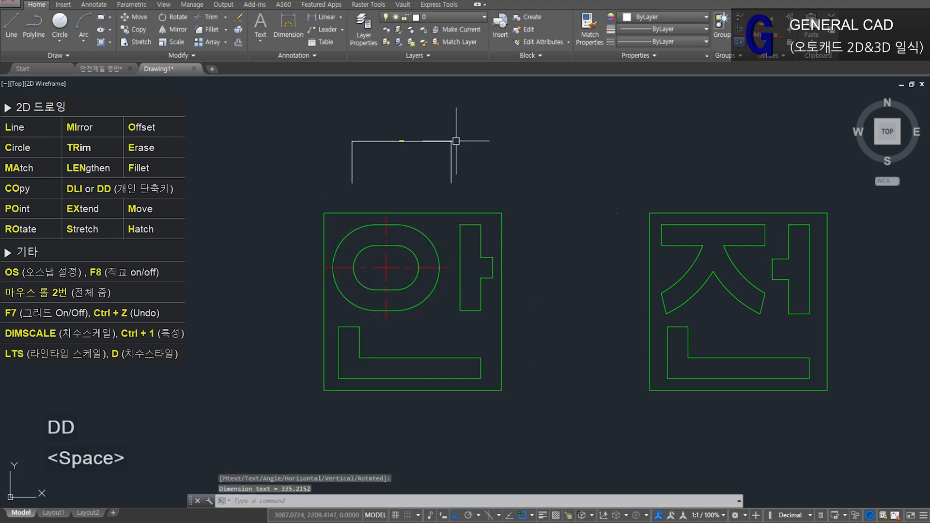
pyautogui.click(501, 161)
pyautogui.click(413, 126)
pyautogui.press('e')
pyautogui.press('space')
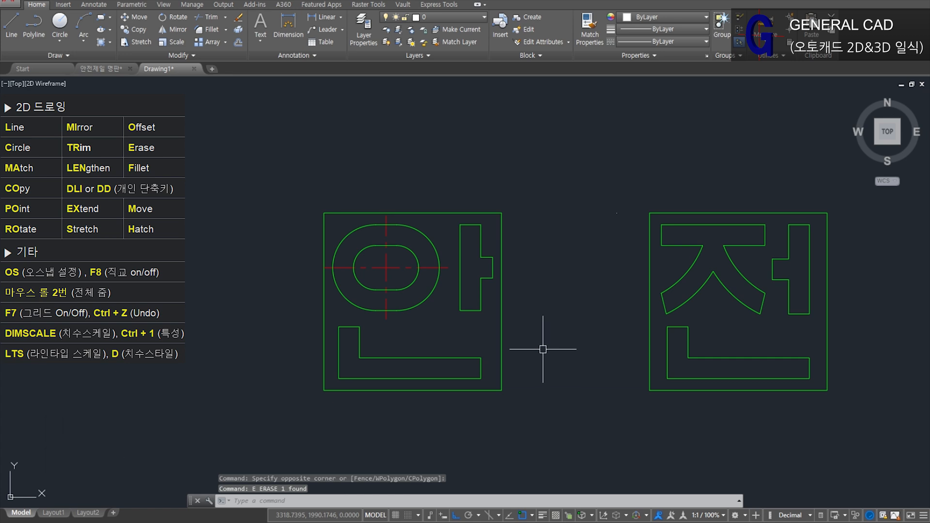
# Step: Set the overall dimension scale DIMSCALE to 10
pyautogui.write('di')
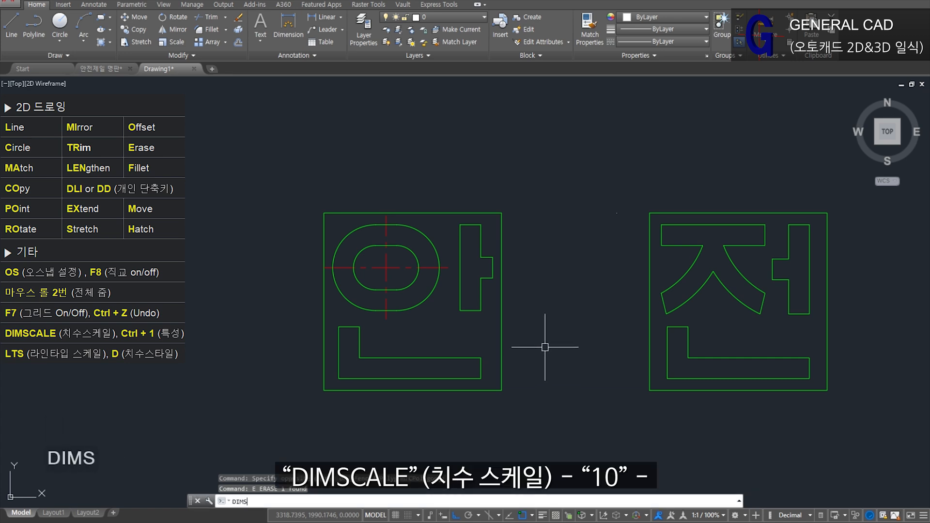
pyautogui.write('mscale')
pyautogui.press('Return')
pyautogui.write('10')
pyautogui.press('Return')
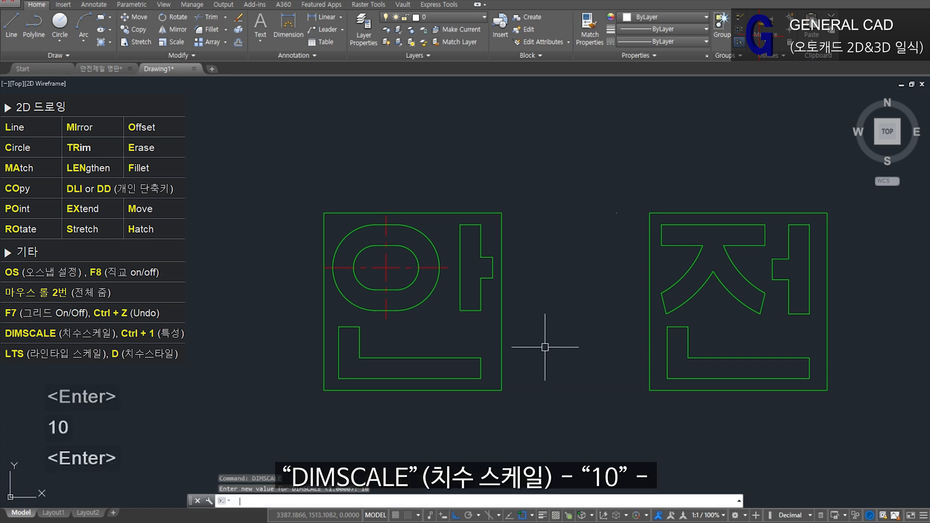
pyautogui.write('dd')
pyautogui.press('space')
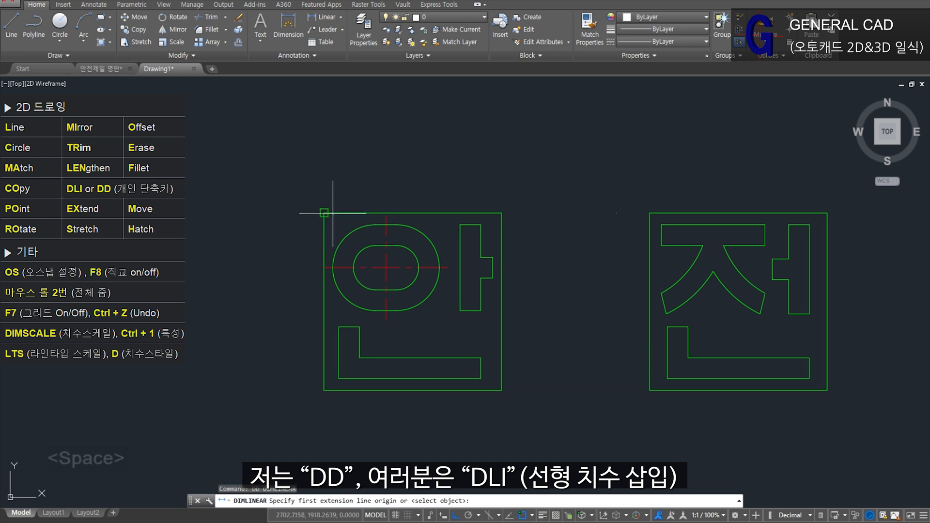
pyautogui.press('Escape')
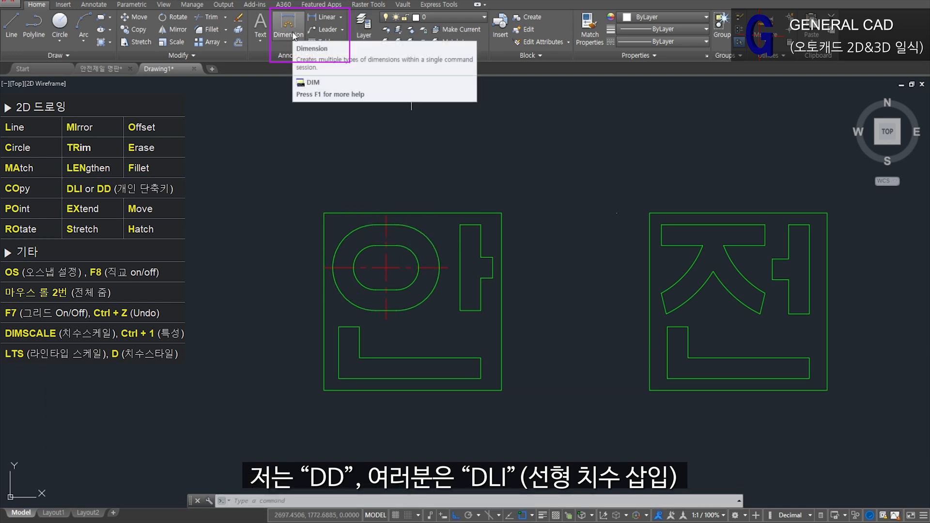
pyautogui.press('Escape')
pyautogui.write('DD')
pyautogui.press('space')
pyautogui.click(324, 213)
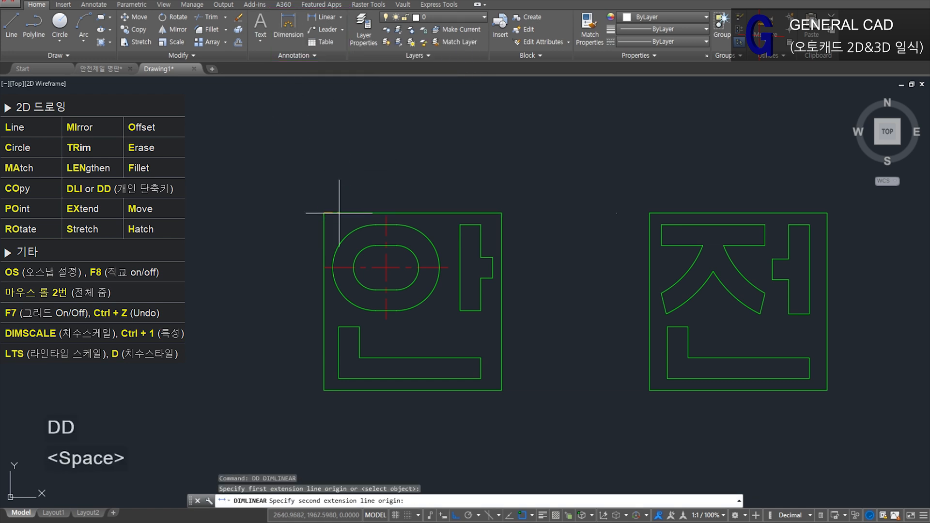
pyautogui.click(490, 204)
pyautogui.press('Escape')
# Step: Add a horizontal linear dimension for the 안 panel's width, placed above its upper edge
pyautogui.press('space')
pyautogui.click(326, 214)
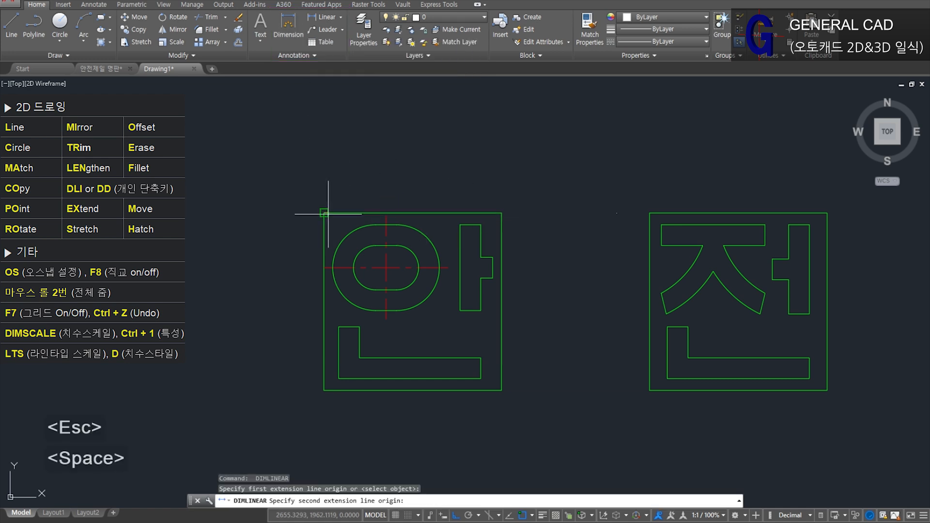
pyautogui.click(501, 214)
pyautogui.click(478, 145)
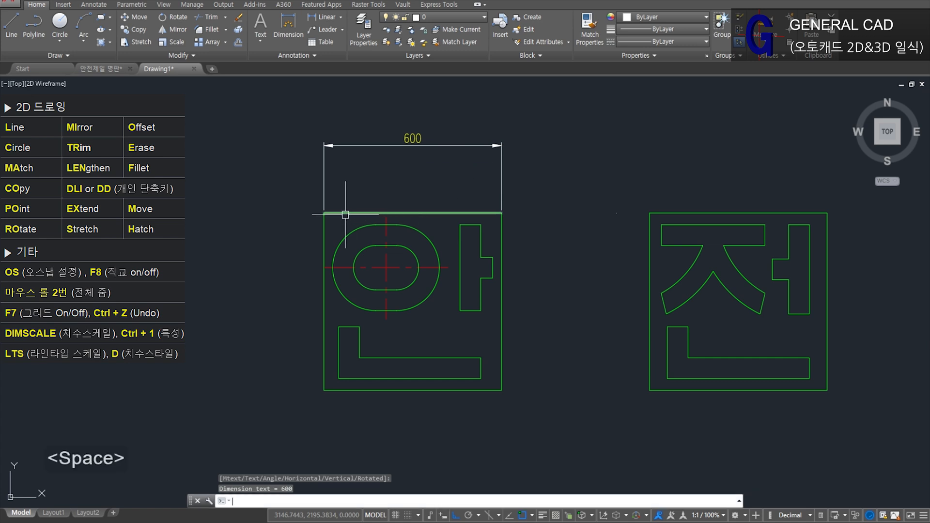
# Step: Add a vertical linear dimension for the 안 panel's height, placed outside its left edge
pyautogui.press('space')
pyautogui.click(323, 214)
pyautogui.click(323, 390)
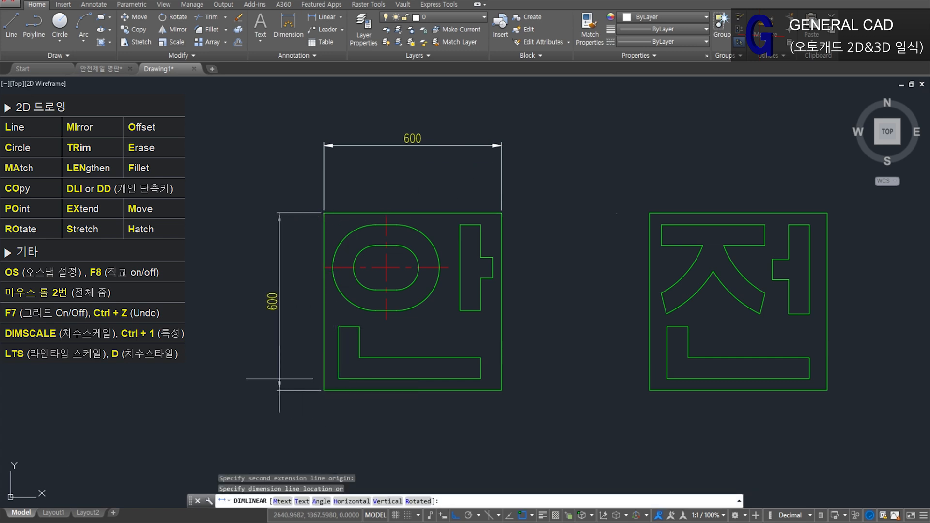
pyautogui.click(250, 378)
# Step: Stretch the 안 panel's overall width dimension line farther above the panel
pyautogui.write('s')
pyautogui.press('space')
pyautogui.click(540, 170)
pyautogui.click(486, 140)
pyautogui.press('space')
pyautogui.click(540, 169)
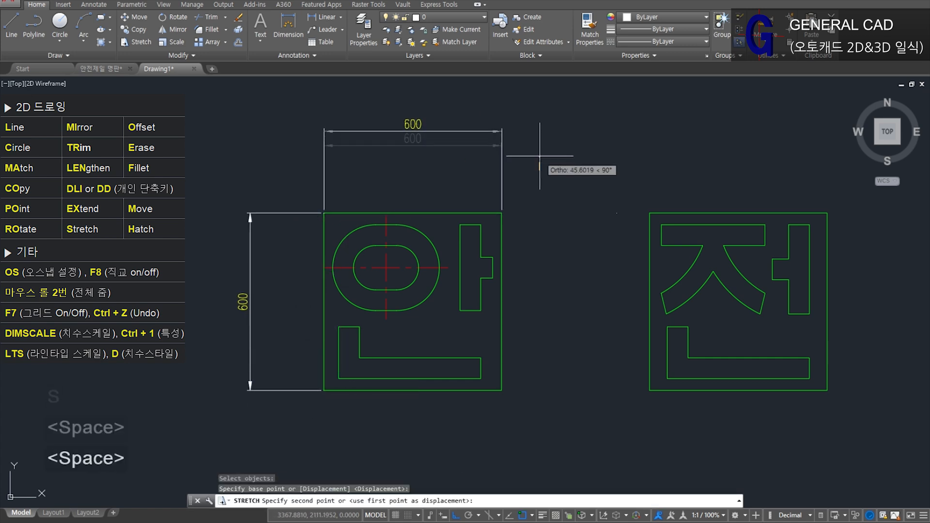
pyautogui.click(538, 148)
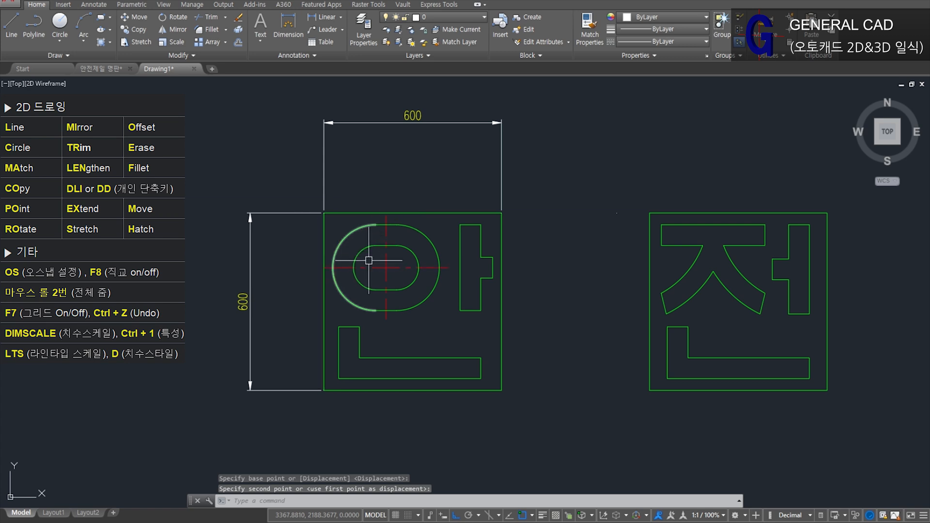
# Step: Add horizontal linear dimensions for the gap between the 안 panel's left edge and the outer ㅇ, and for the outer ㅇ's width, in one row
pyautogui.write('DD')
pyautogui.press('space')
pyautogui.click(333, 267)
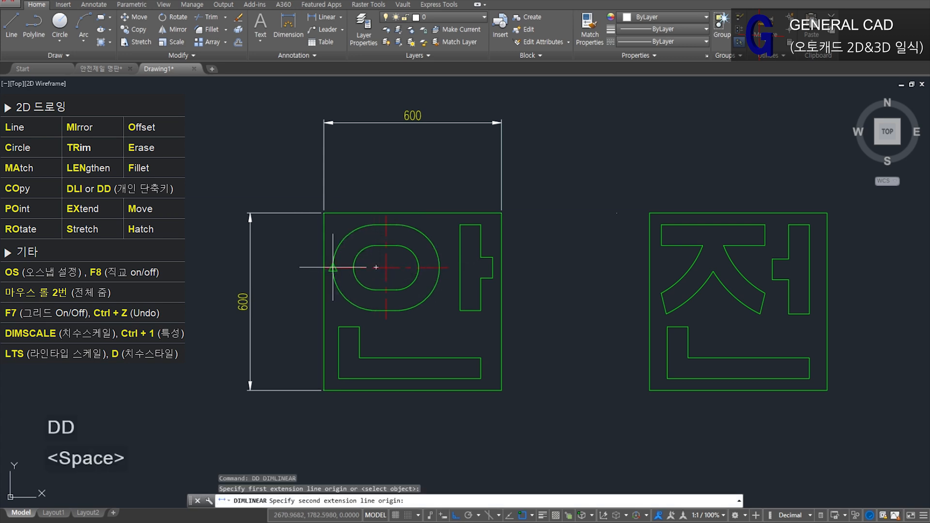
pyautogui.click(325, 213)
pyautogui.click(299, 156)
pyautogui.press('space')
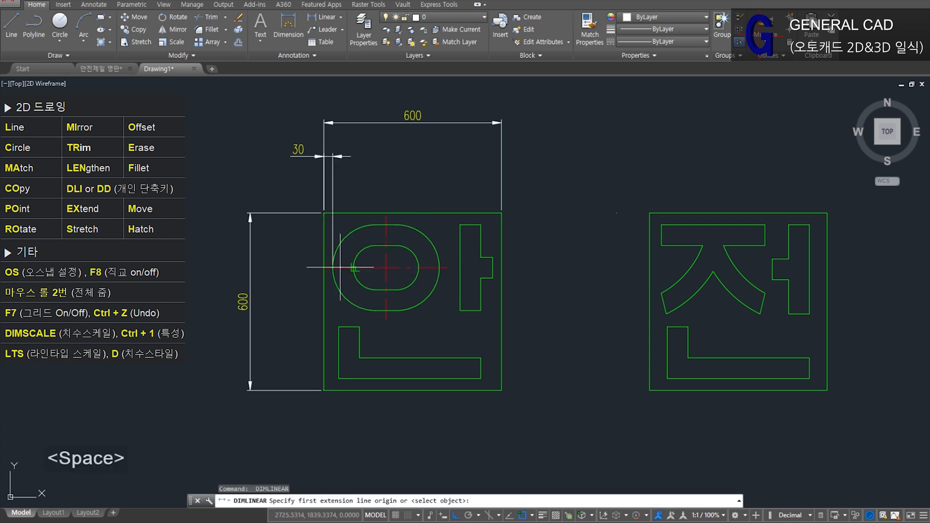
pyautogui.click(333, 267)
pyautogui.click(439, 267)
pyautogui.click(343, 157)
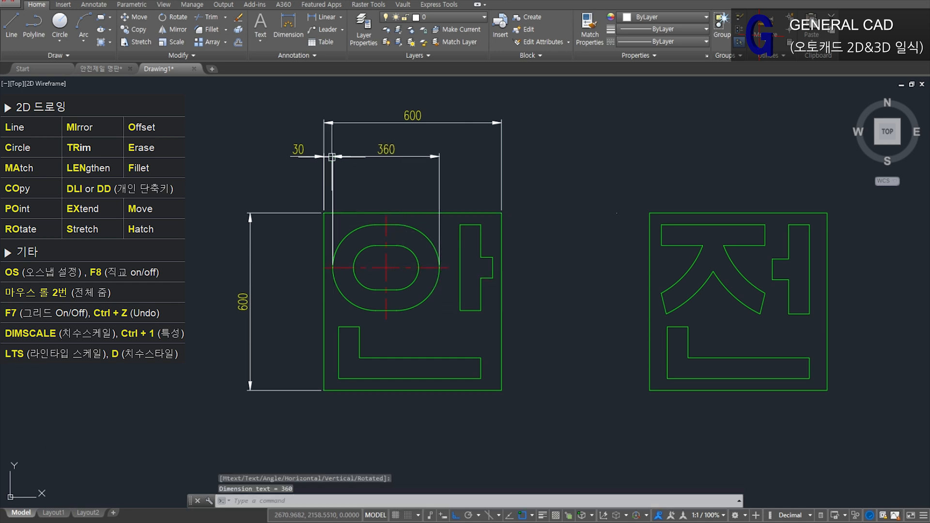
pyautogui.scroll(5, 342, 154)
pyautogui.click(351, 197)
pyautogui.click(276, 143)
pyautogui.scroll(-2, 358, 179)
pyautogui.press('Escape')
pyautogui.scroll(-4, 555, 308)
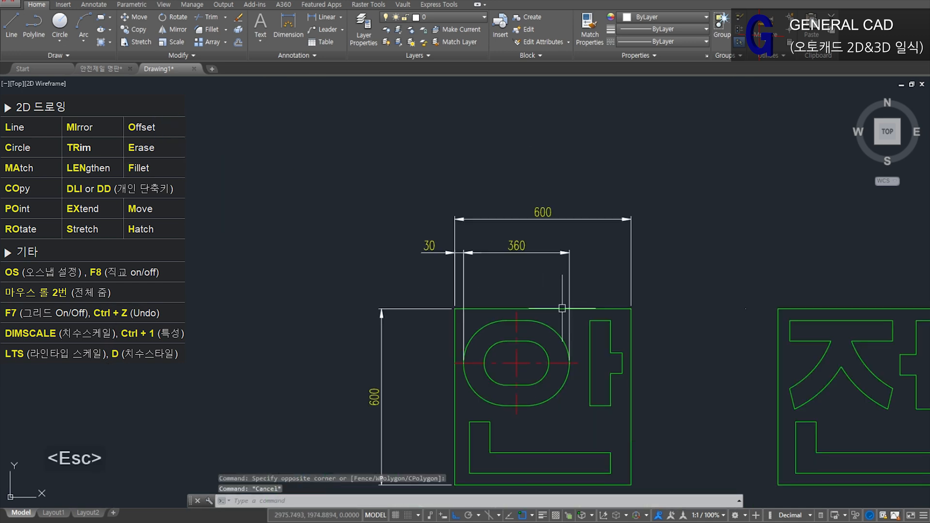
# Step: Continue the dimension row with the gap between the outer ㅇ and the ㅏ stroke, and the vertical stroke's width
pyautogui.moveTo(580, 339); pyautogui.dragTo(531, 307, button='middle')
pyautogui.scroll(2, 531, 307)
pyautogui.write('dd')
pyautogui.press('space')
pyautogui.click(510, 344)
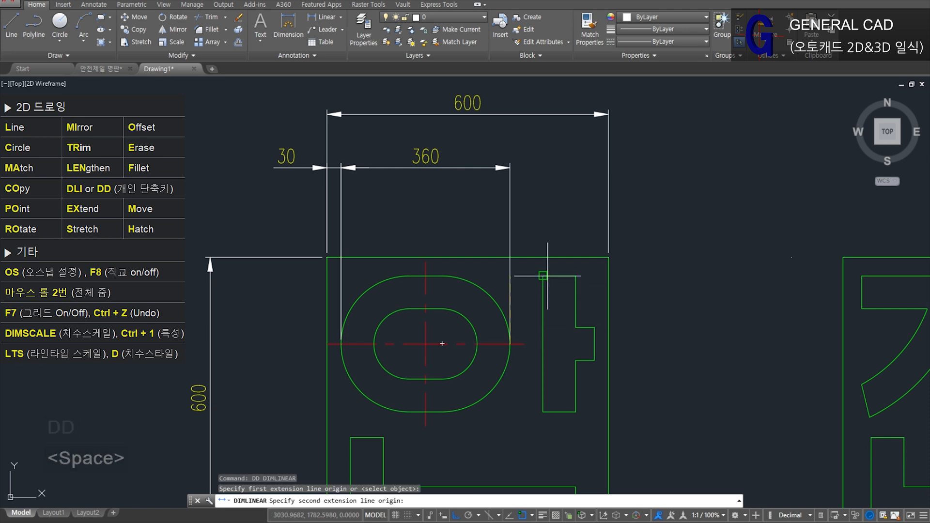
pyautogui.click(543, 276)
pyautogui.click(533, 168)
pyautogui.press('space')
pyautogui.click(543, 276)
pyautogui.click(576, 276)
pyautogui.click(543, 168)
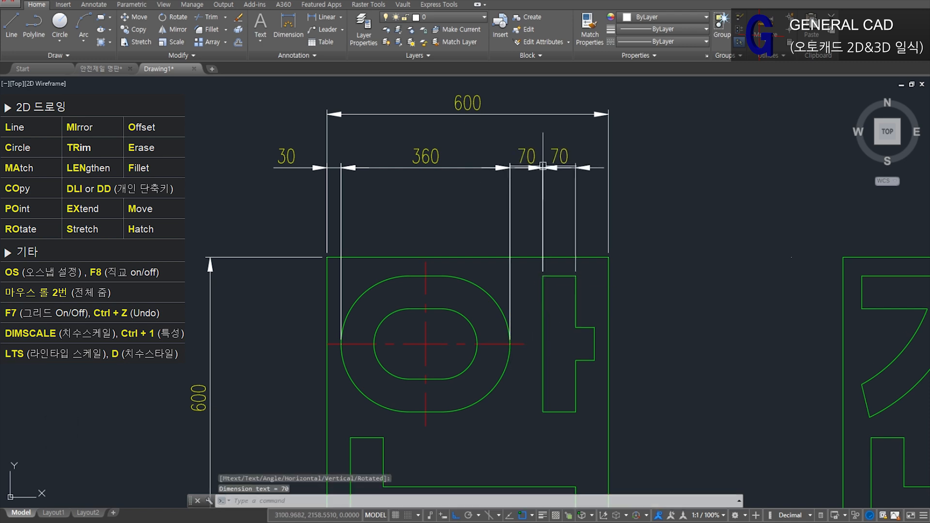
# Step: Dimension the ㅏ's short arm in the same row, and its gap to the panel's right edge slightly above the row
pyautogui.press('space')
pyautogui.click(575, 328)
pyautogui.click(594, 328)
pyautogui.click(576, 168)
pyautogui.press('space')
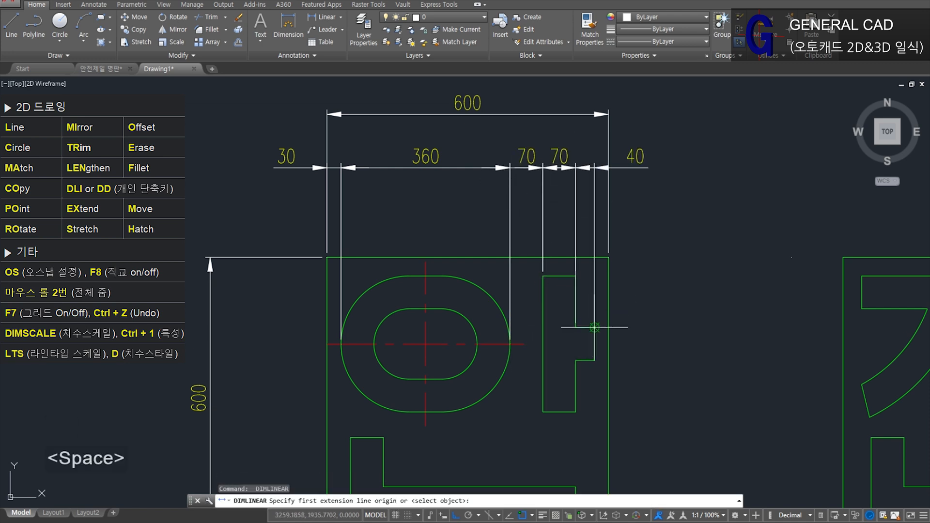
pyautogui.click(595, 328)
pyautogui.click(609, 257)
pyautogui.click(645, 135)
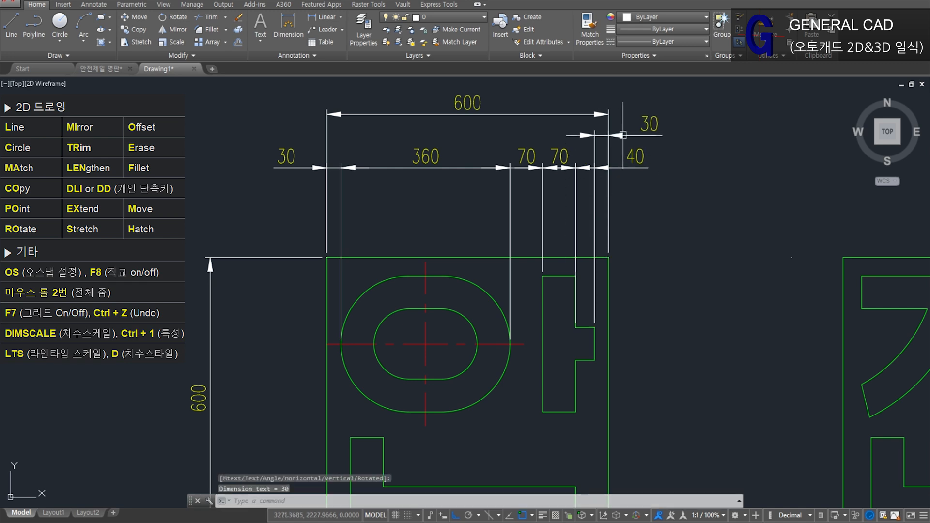
# Step: Stretch the overall width dimension higher to make room for a middle dimension row
pyautogui.moveTo(516, 126); pyautogui.dragTo(536, 264, button='middle')
pyautogui.press('Escape')
pyautogui.press('s')
pyautogui.press('space')
pyautogui.click(387, 264)
pyautogui.click(335, 203)
pyautogui.press('space')
pyautogui.click(488, 252)
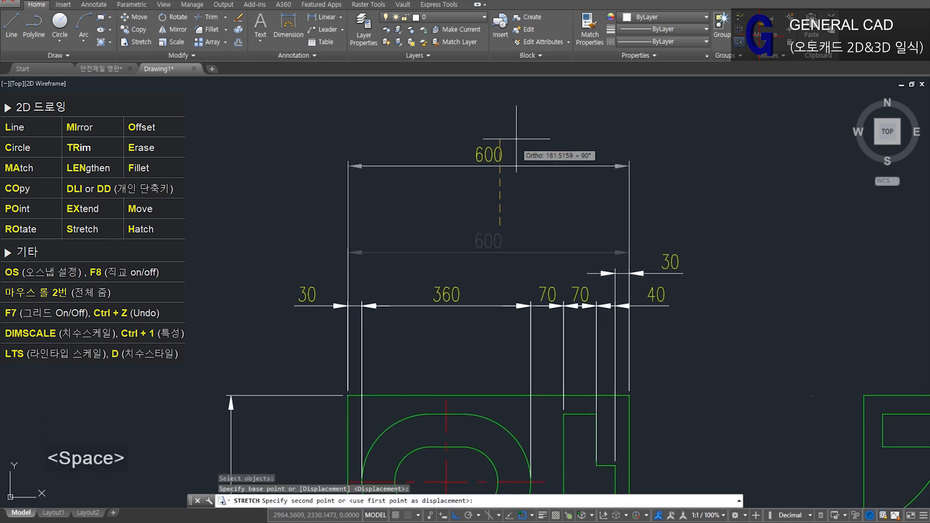
pyautogui.click(488, 163)
# Step: Place a vertical guide dimension of 100 downward from the overall width dimension line to mark the next row
pyautogui.write('dd')
pyautogui.press('space')
pyautogui.click(615, 163)
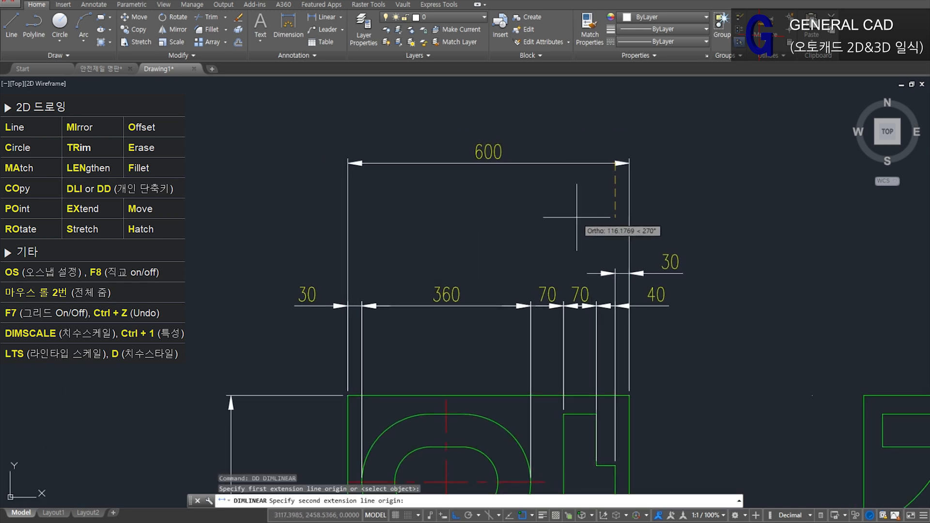
pyautogui.write('100')
pyautogui.press('Return')
pyautogui.click(245, 242)
# Step: Move the dimension of the gap left of the outer ㅇ up onto the guide's lower line
pyautogui.click(331, 306)
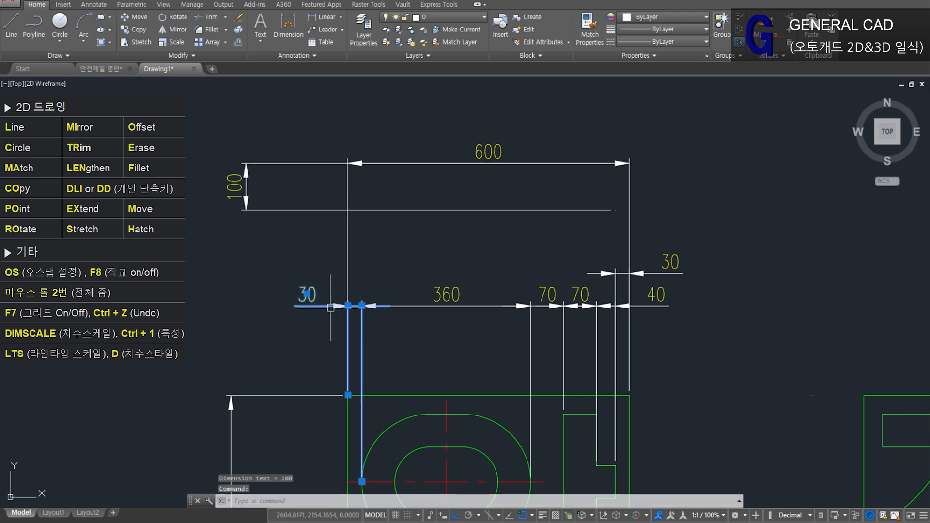
pyautogui.click(306, 294)
pyautogui.click(307, 197)
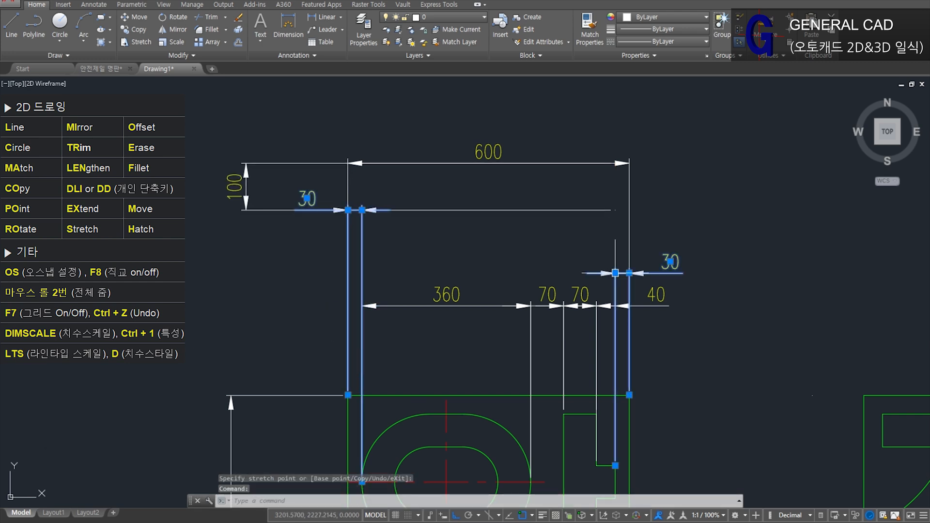
pyautogui.press('Escape')
# Step: Stretch the guide dimension's origin points to the right, past the panel's right edge
pyautogui.write('s')
pyautogui.press('space')
pyautogui.click(625, 244)
pyautogui.click(242, 165)
pyautogui.press('space')
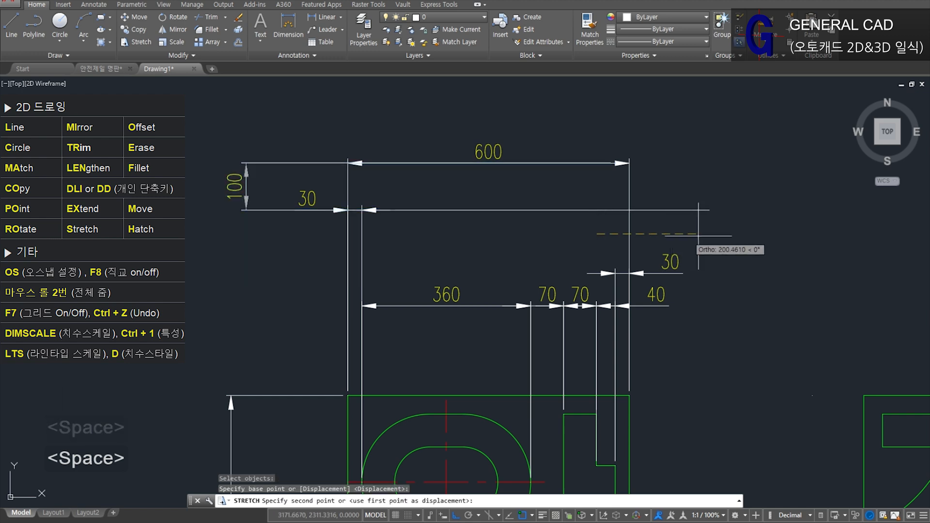
pyautogui.click(725, 234)
# Step: Move the dimension of the gap right of the ㅏ arm up onto the guide's lower line
pyautogui.click(655, 269)
pyautogui.click(616, 273)
pyautogui.click(615, 273)
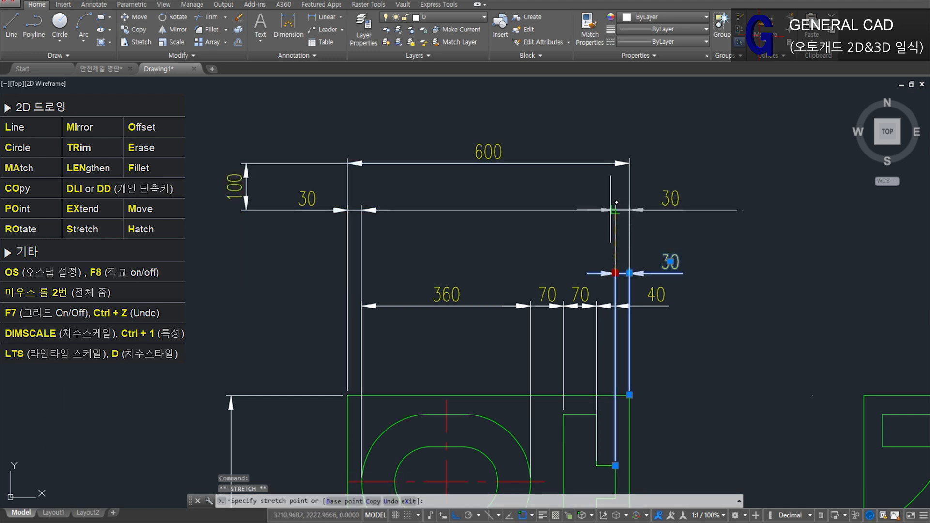
pyautogui.click(616, 210)
pyautogui.press('Escape')
# Step: Erase the vertical 100 guide dimension used to align the middle row
pyautogui.click(769, 207)
pyautogui.click(679, 207)
pyautogui.write('e')
pyautogui.press('space')
# Step: Add a horizontal linear dimension from the outer ㅇ's left side to the ㅏ arm's right end, in the middle row
pyautogui.write('dd')
pyautogui.press('space')
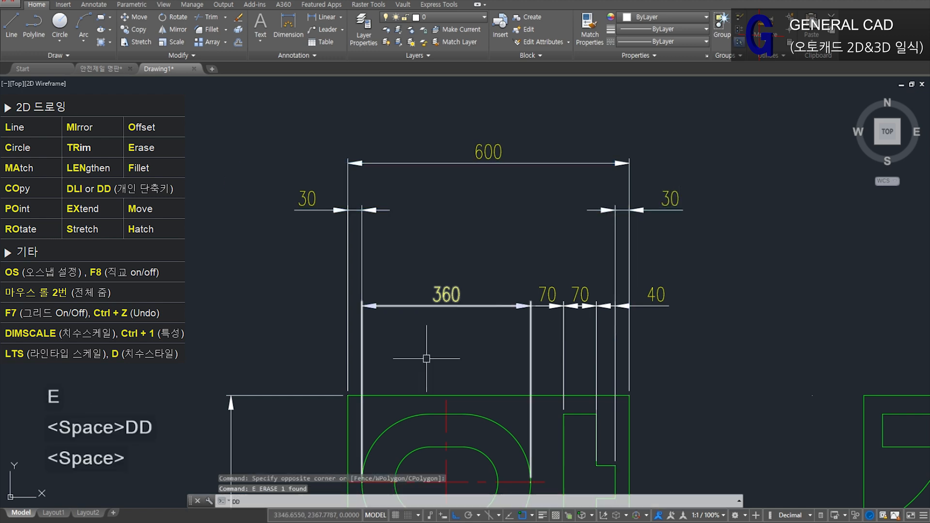
pyautogui.click(362, 482)
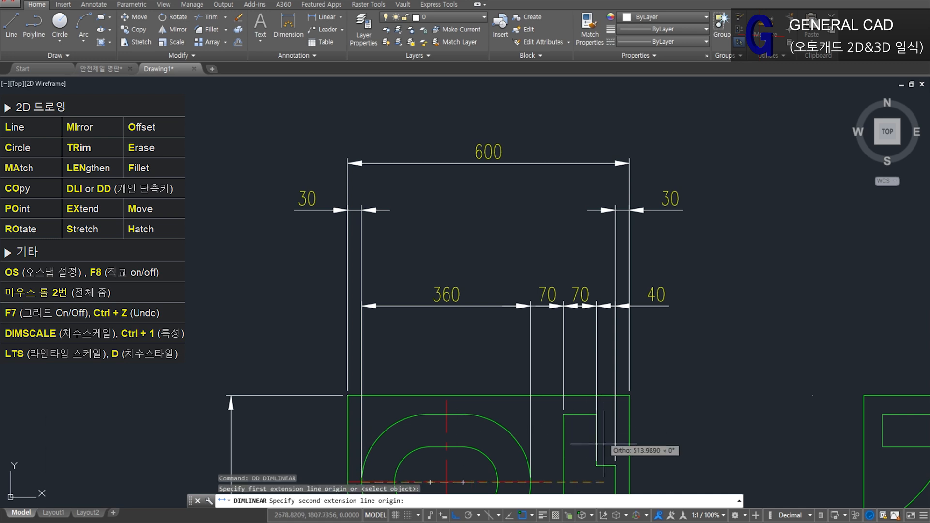
pyautogui.click(615, 463)
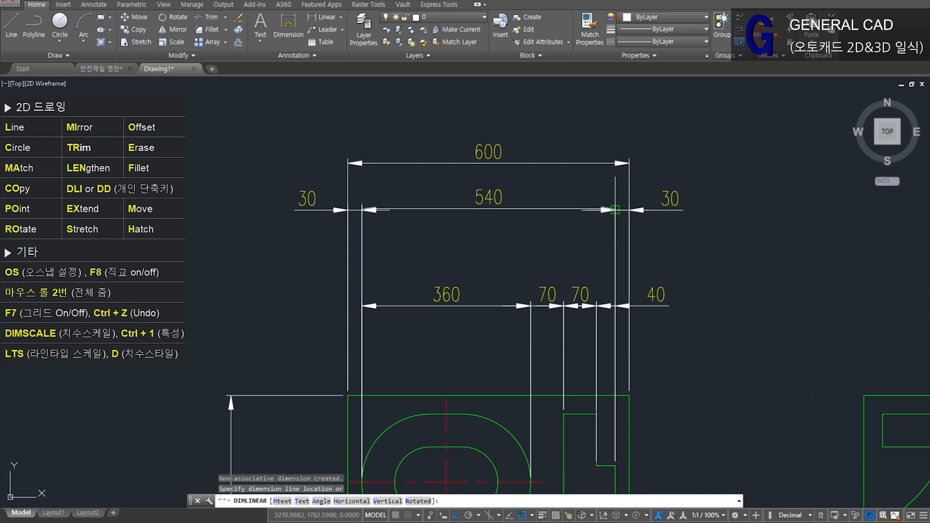
pyautogui.click(606, 210)
pyautogui.write('s')
pyautogui.press('space')
pyautogui.click(745, 227)
pyautogui.click(258, 118)
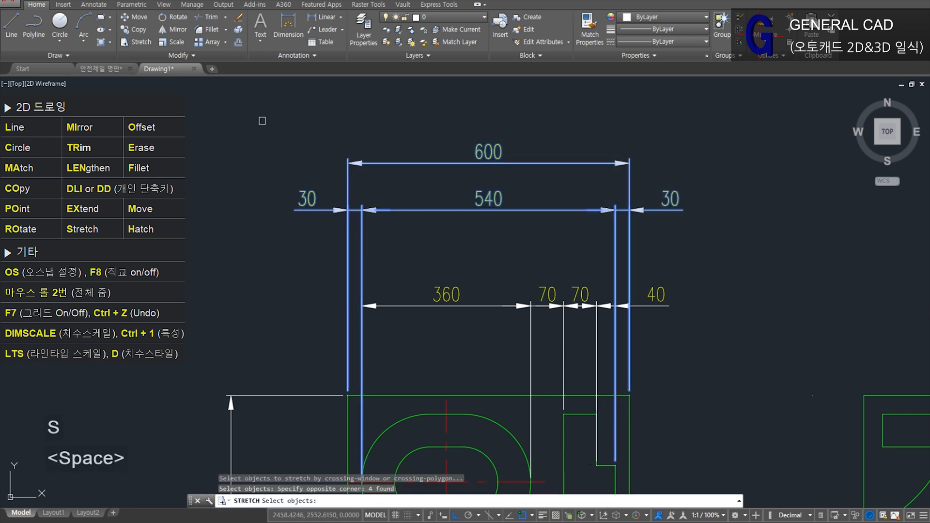
pyautogui.press('Escape')
# Step: Place a vertical guide dimension of 100 downward from the middle dimension row
pyautogui.write('dd')
pyautogui.press('space')
pyautogui.click(601, 210)
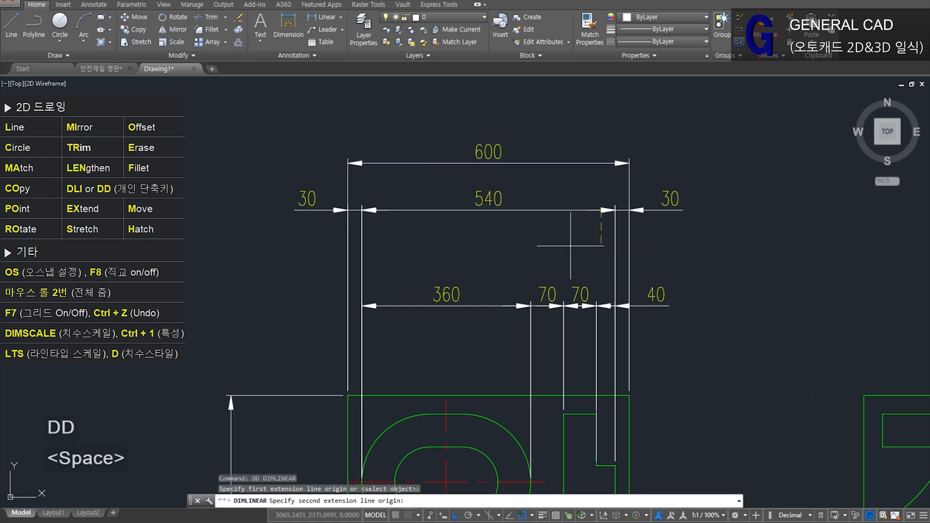
pyautogui.click(601, 257)
pyautogui.click(244, 242)
# Step: Stretch the lowest dimension row up onto the new guide's lower line
pyautogui.write('s')
pyautogui.press('space')
pyautogui.click(698, 262)
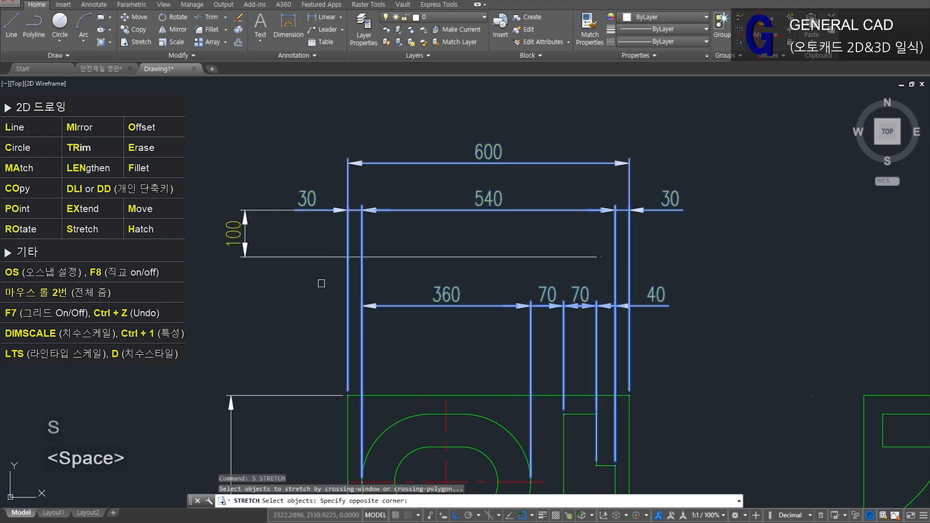
pyautogui.click(322, 278)
pyautogui.press('space')
pyautogui.click(362, 306)
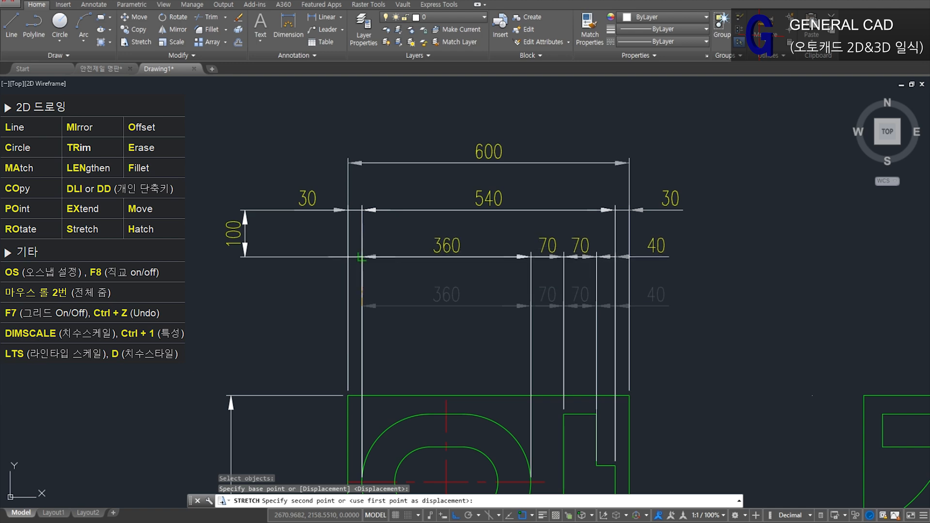
pyautogui.click(362, 258)
# Step: Erase the 100 guide dimension between the middle and lowest rows
pyautogui.click(315, 269)
pyautogui.click(268, 248)
pyautogui.write('e')
pyautogui.press('space')
# Step: Set Arrow 1 to Dot small for the two 70 dimensions and the 40 dimension in the lowest row
pyautogui.click(629, 307)
pyautogui.click(557, 271)
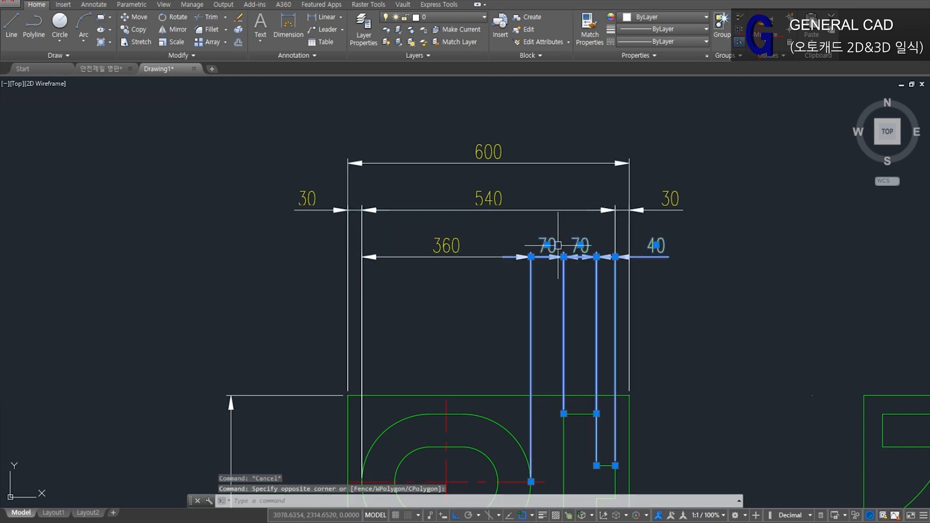
pyautogui.hotkey('ctrl', '1')
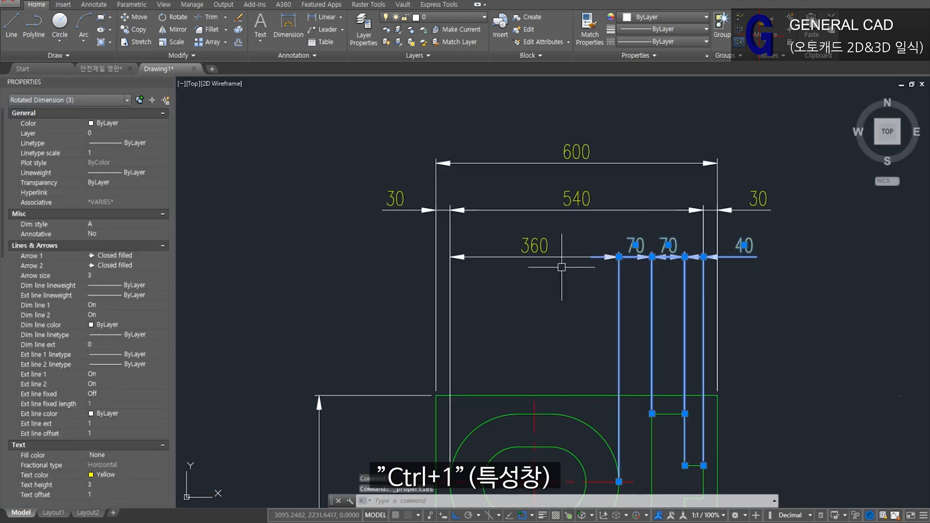
pyautogui.click(150, 256)
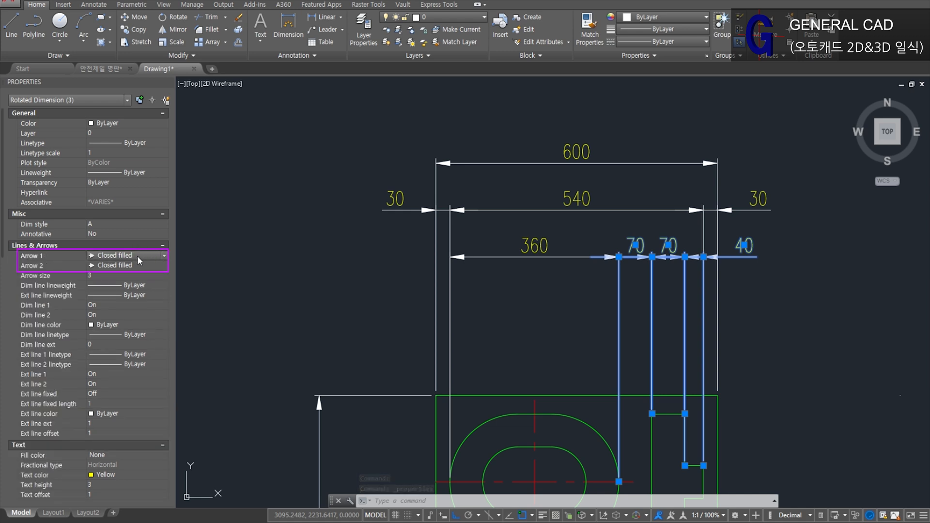
pyautogui.click(165, 256)
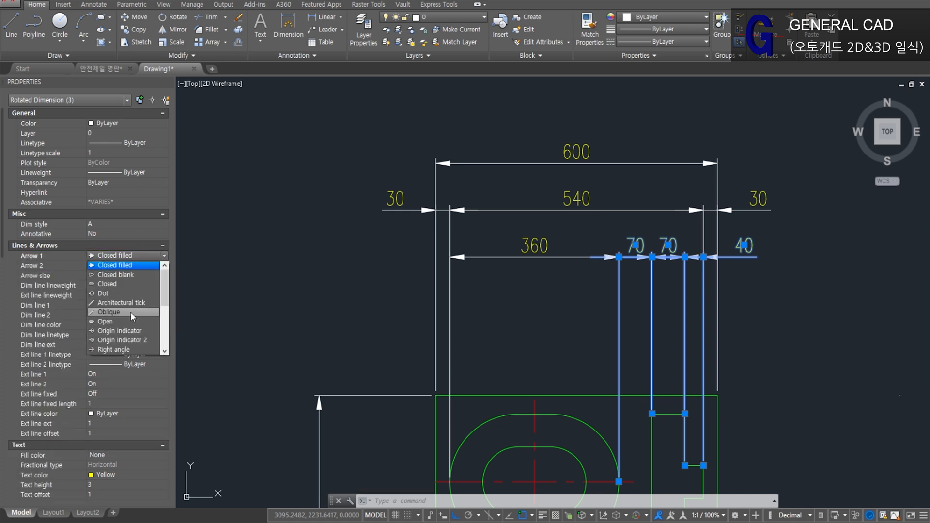
pyautogui.scroll(-2, 130, 312)
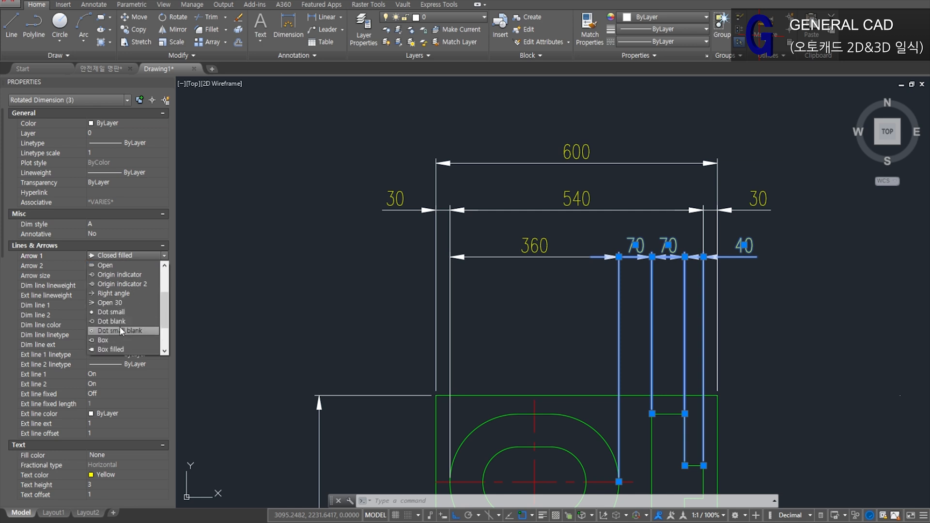
pyautogui.scroll(-2, 121, 329)
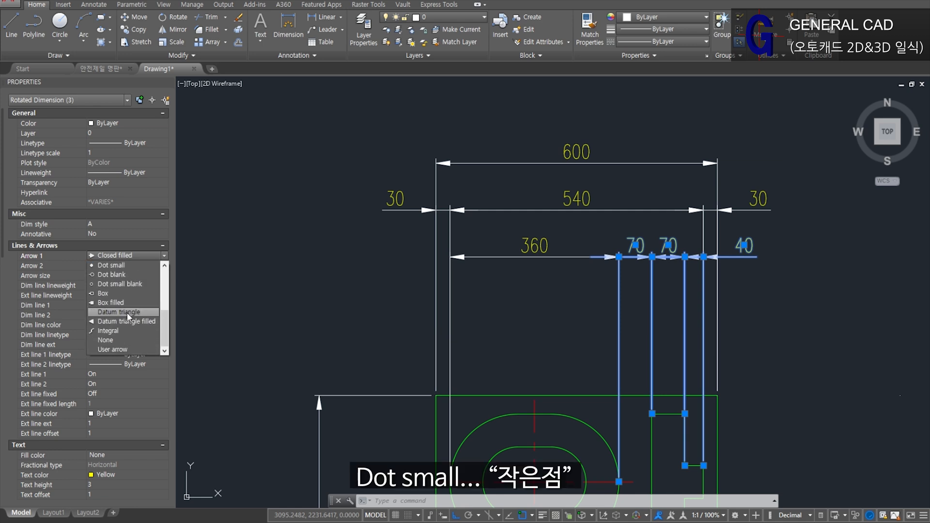
pyautogui.click(121, 266)
# Step: Set Arrow 2 to Dot small for the same three dimensions, and close their properties
pyautogui.click(153, 267)
pyautogui.click(164, 266)
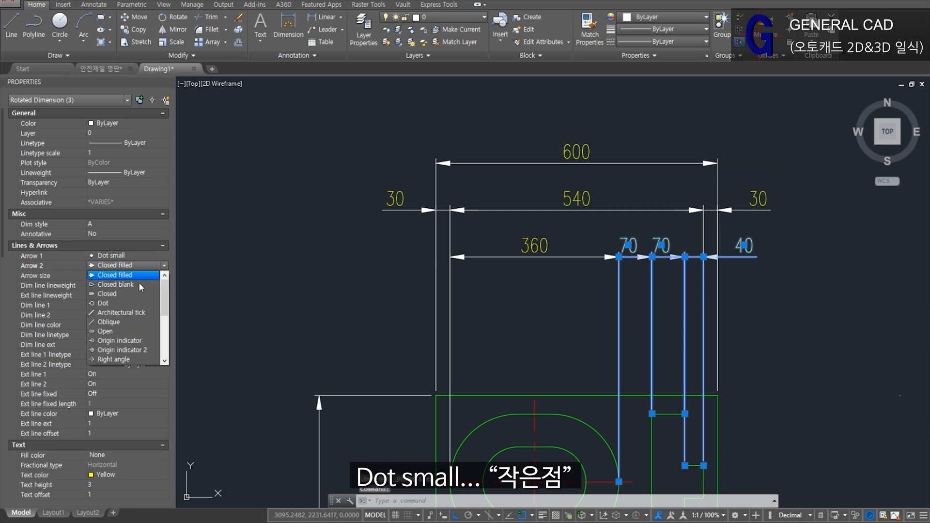
pyautogui.scroll(-2, 121, 306)
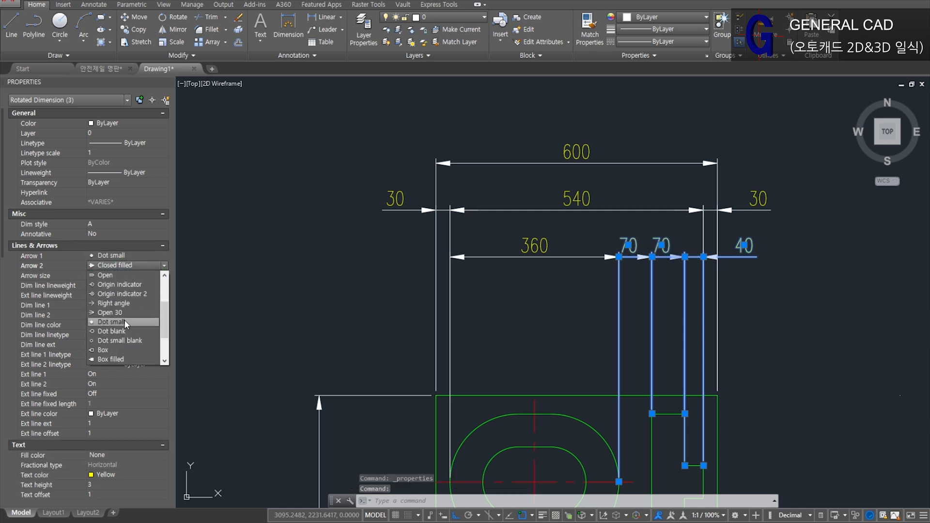
pyautogui.click(124, 322)
pyautogui.hotkey('ctrl', '1')
pyautogui.press('Escape')
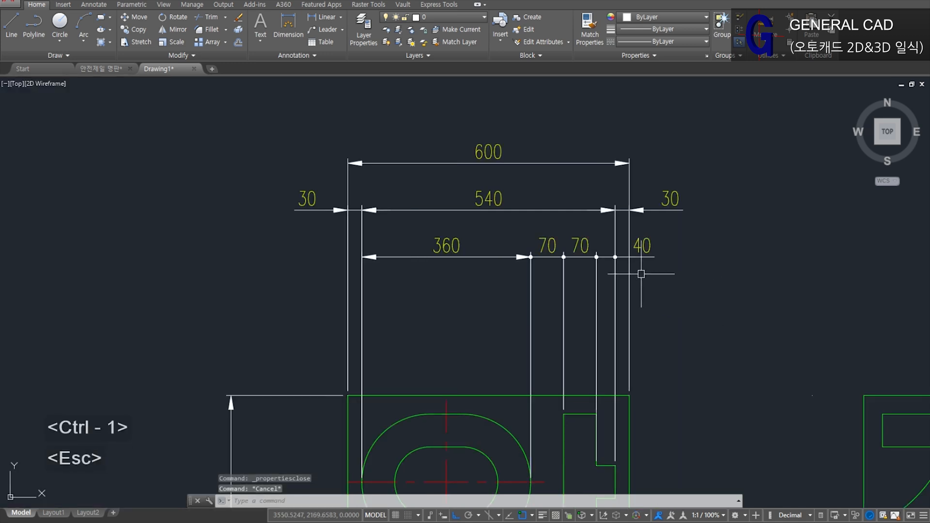
# Step: Move the ㅏ arm dimension's 40 text to the middle between its extension lines
pyautogui.scroll(2, 641, 273)
pyautogui.click(664, 272)
pyautogui.click(638, 233)
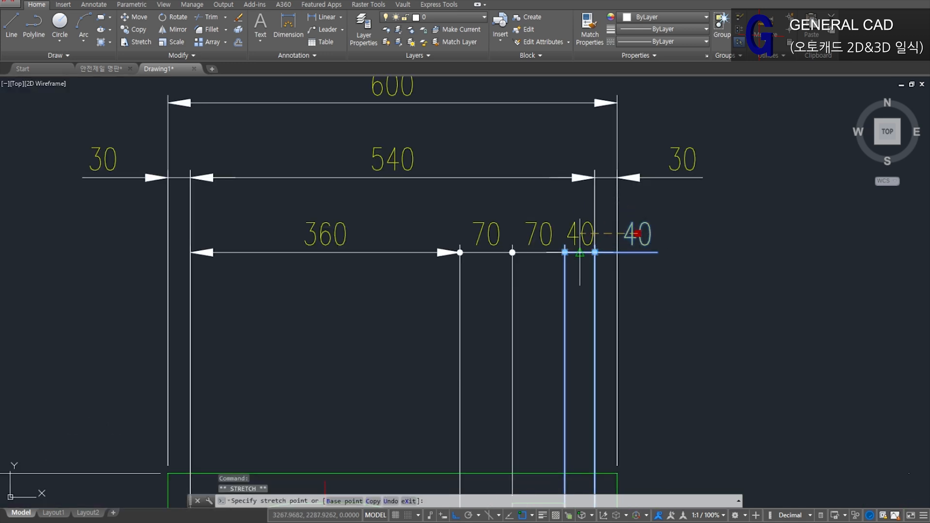
pyautogui.click(580, 234)
pyautogui.press('Escape')
# Step: Set Arrow 2 of the 360 dimension above the ㅇ to Dot small, close its properties and deselect it
pyautogui.click(326, 232)
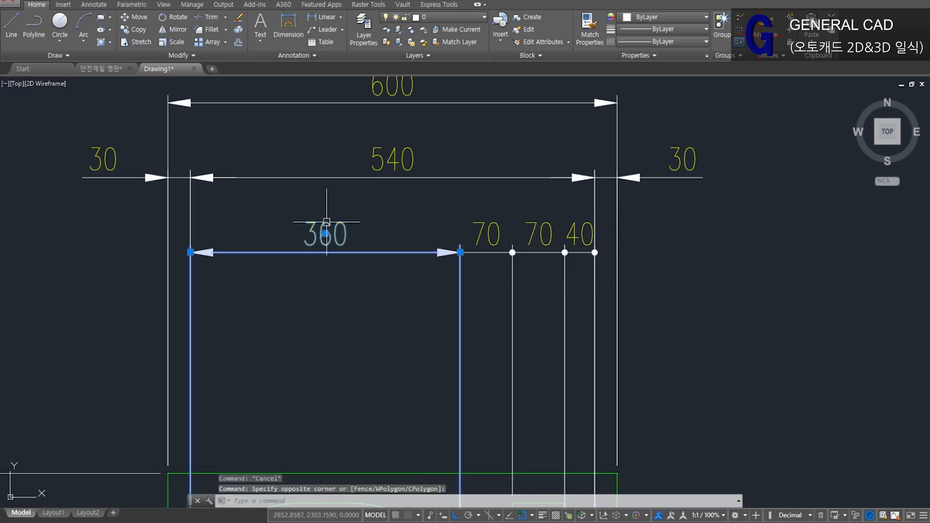
pyautogui.hotkey('ctrl', '1')
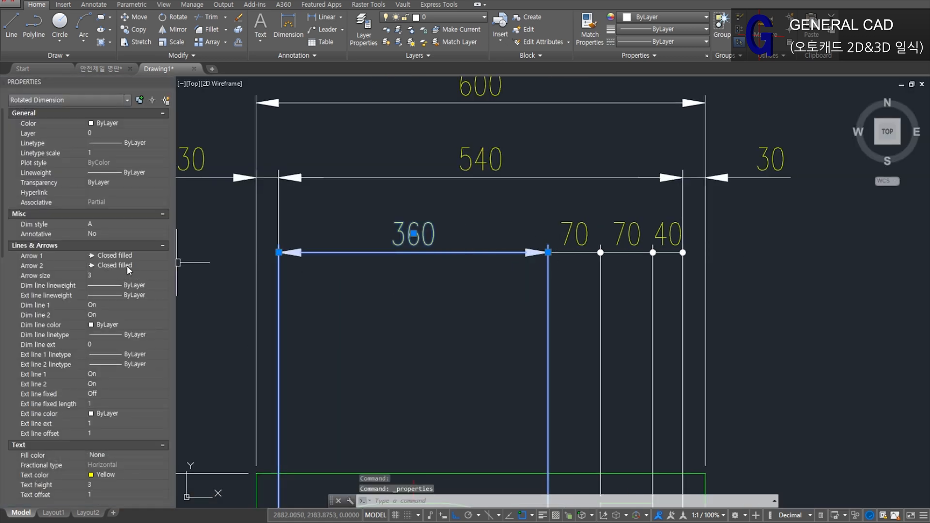
pyautogui.click(161, 267)
pyautogui.scroll(-1, 125, 341)
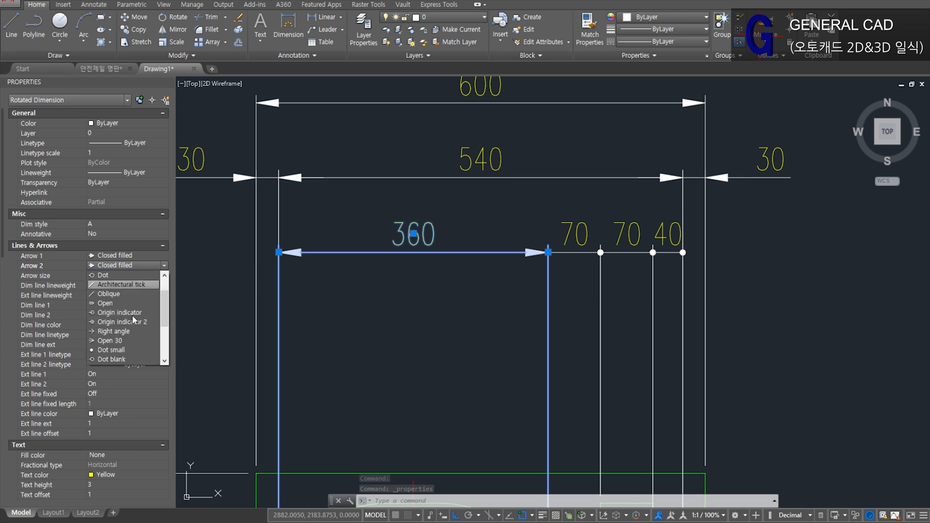
pyautogui.click(115, 350)
pyautogui.hotkey('ctrl', '1')
pyautogui.press('Escape')
pyautogui.press('Escape')
pyautogui.press('Escape')
# Step: Stretch all three horizontal dimension rows above the 안 panel straight down, closer to its upper edge
pyautogui.scroll(-4, 482, 326)
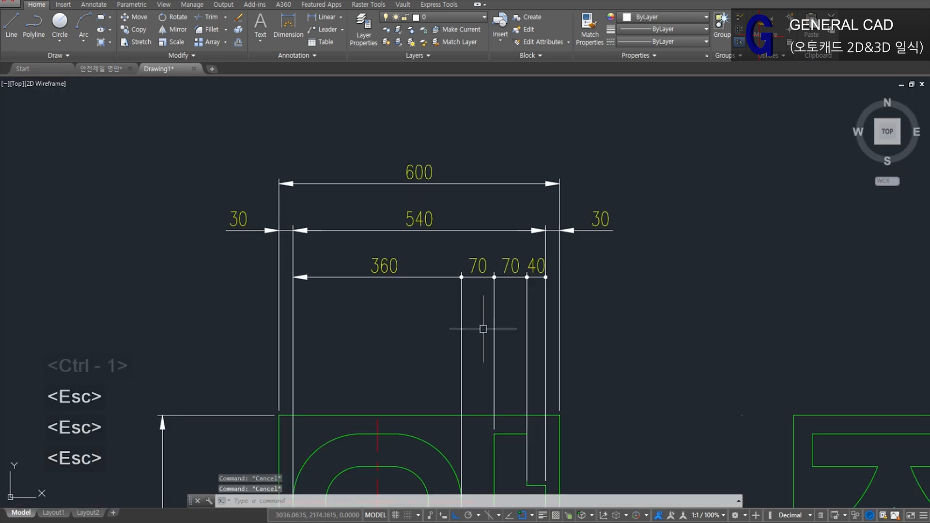
pyautogui.moveTo(515, 378); pyautogui.dragTo(506, 310, button='middle')
pyautogui.write('s')
pyautogui.press('space')
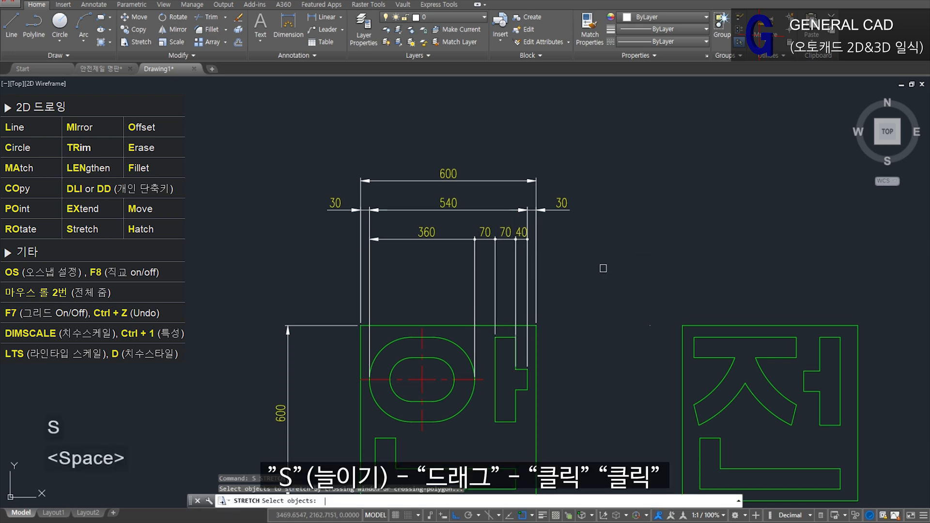
pyautogui.moveTo(601, 268); pyautogui.dragTo(257, 133)
pyautogui.click(257, 132)
pyautogui.press('space')
pyautogui.click(605, 260)
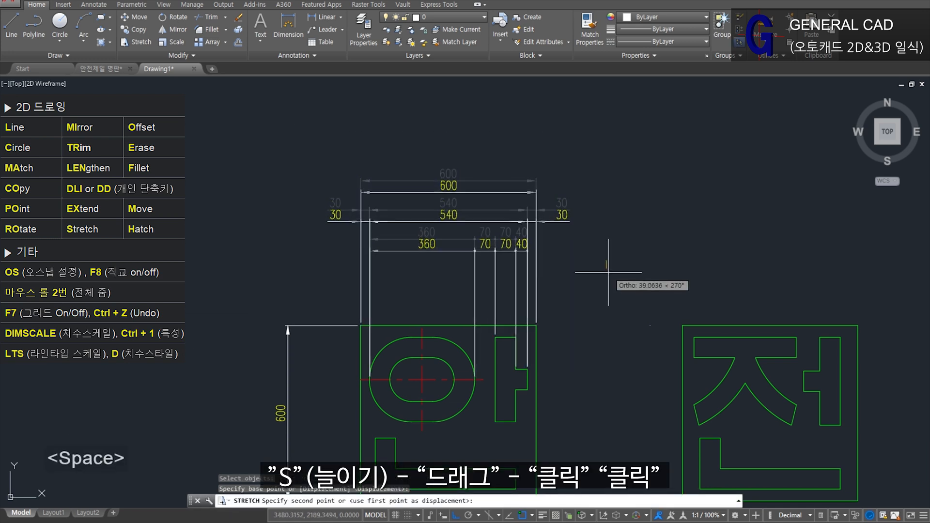
pyautogui.click(607, 302)
# Step: Dimension the straight top segment of the ㅇ and align its dimension line 100 below the 360 row using the guide dimension
pyautogui.scroll(3, 404, 351)
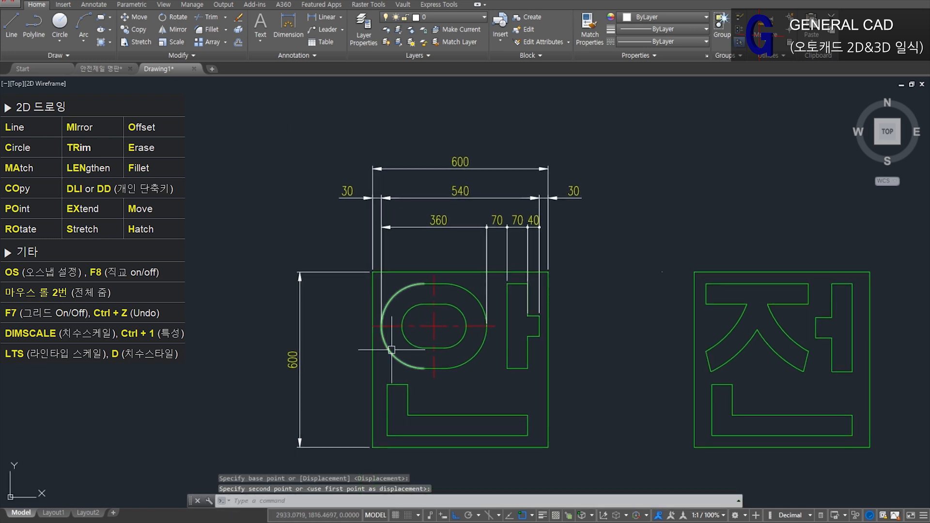
pyautogui.write('dd')
pyautogui.press('space')
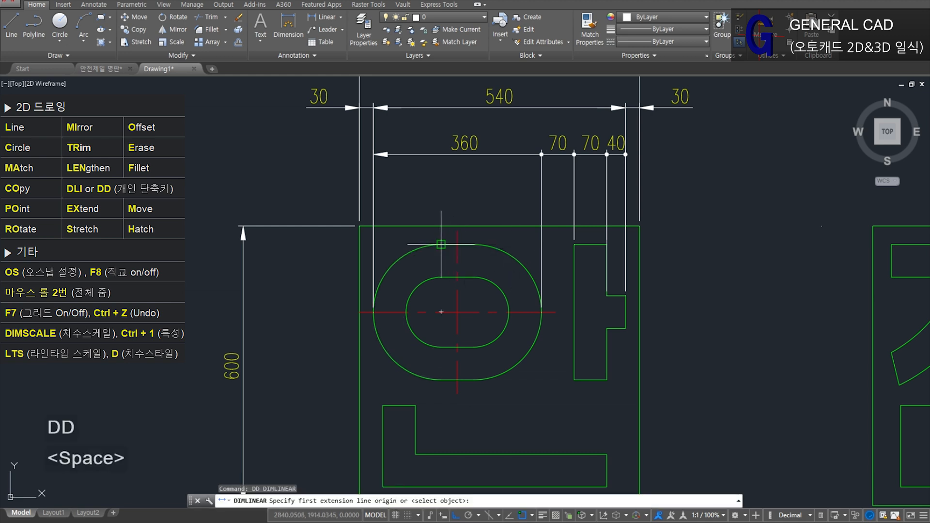
pyautogui.click(441, 312)
pyautogui.click(474, 312)
pyautogui.scroll(2, 474, 312)
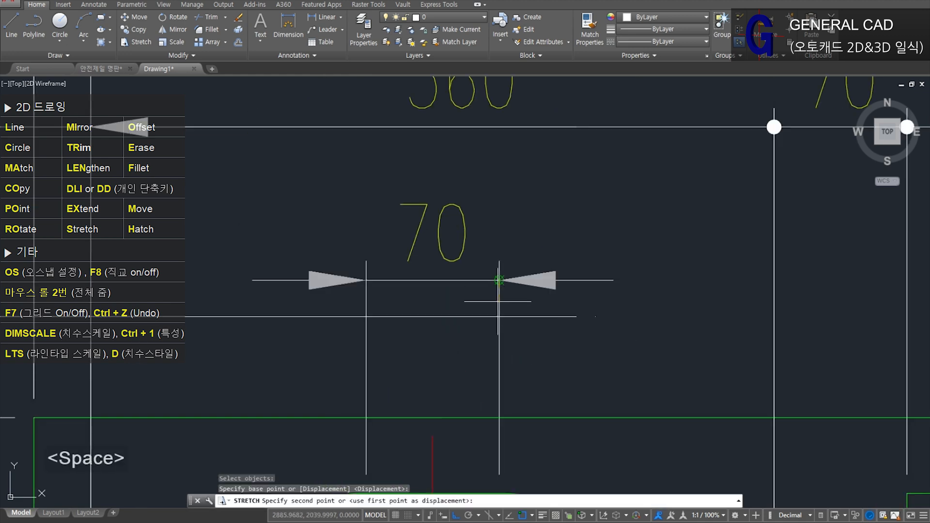
pyautogui.click(499, 280)
pyautogui.scroll(-4, 499, 286)
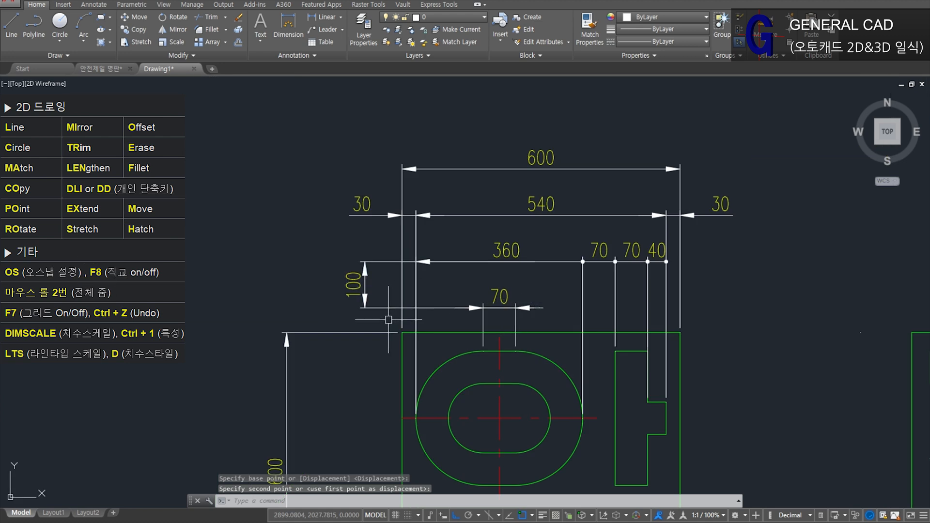
# Step: Erase the 100 guide dimension between the lowest row and the ㅇ's straight-segment dimension
pyautogui.click(351, 288)
pyautogui.press('e')
pyautogui.press('space')
pyautogui.click(359, 291)
pyautogui.press('Escape')
pyautogui.press('Escape')
# Step: Dimension the horizontal distance from the ㅇ's left quadrant to its vertical centerline
pyautogui.scroll(2, 502, 289)
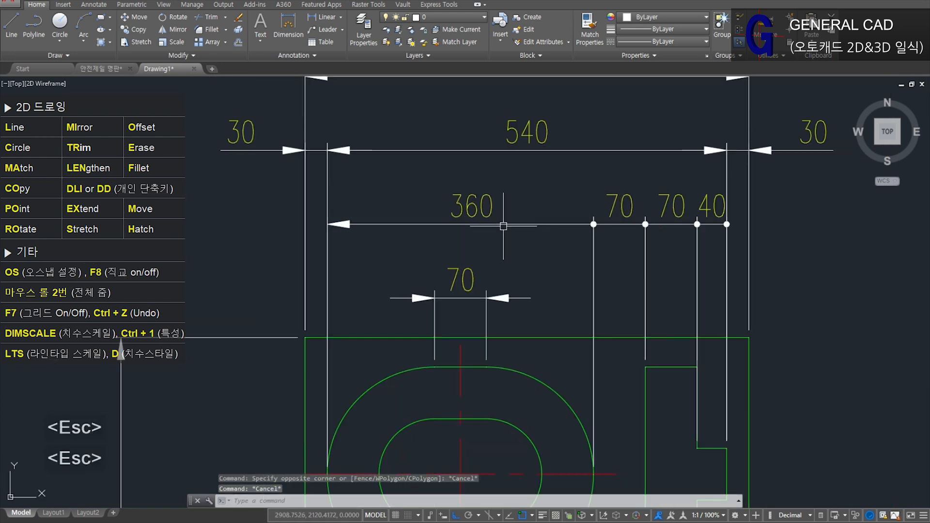
pyautogui.write('DD')
pyautogui.press('space')
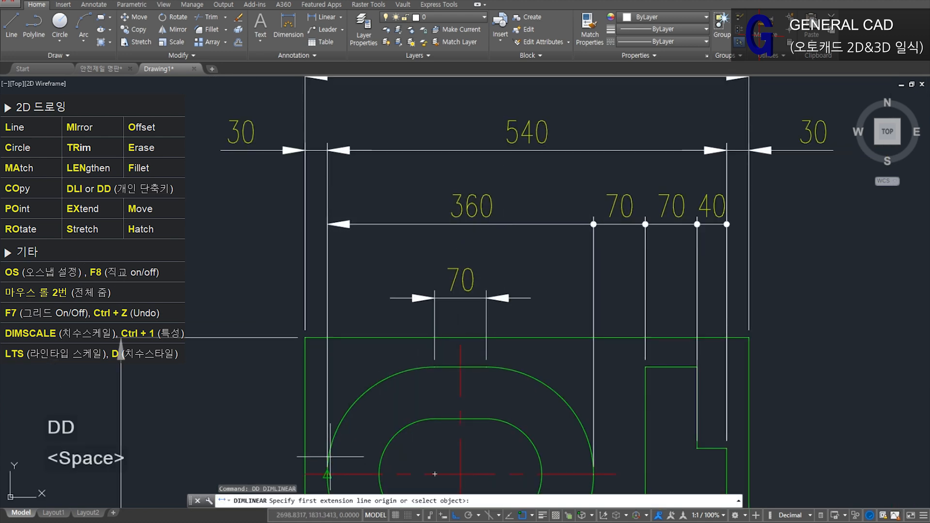
pyautogui.click(461, 345)
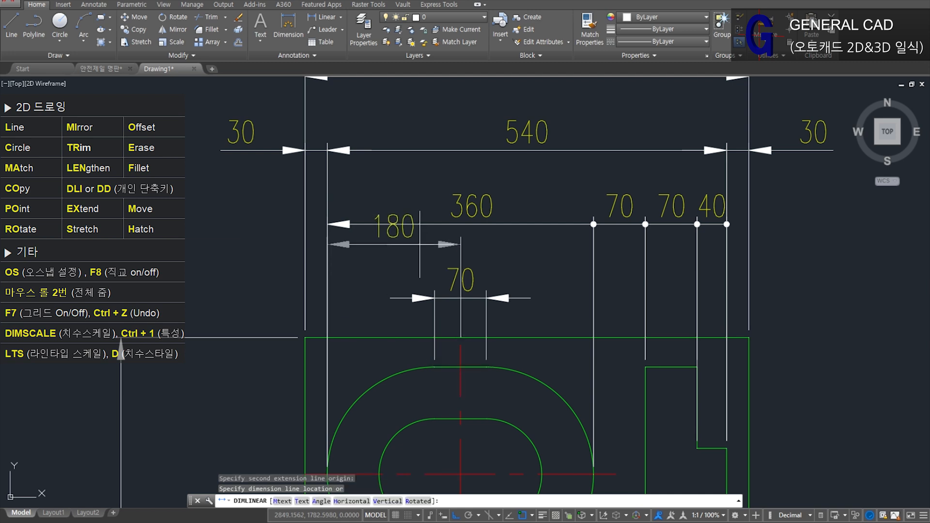
pyautogui.click(426, 244)
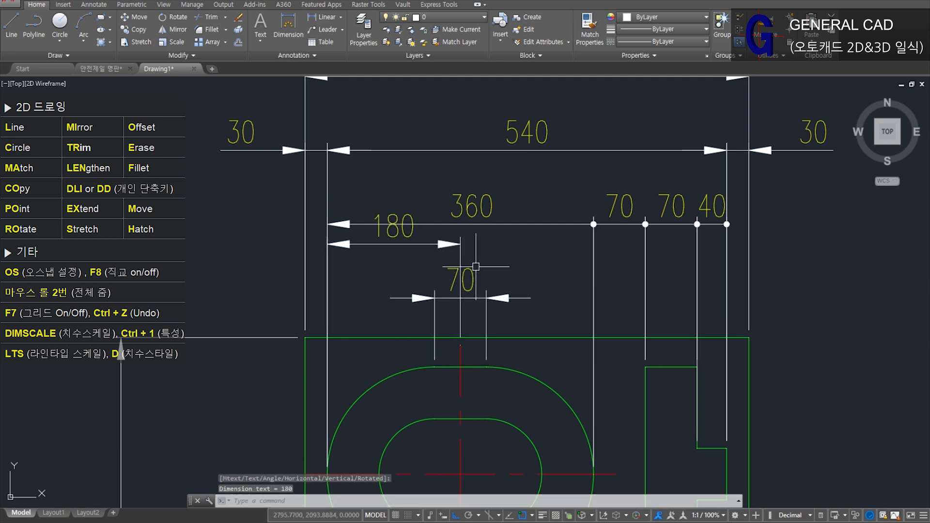
# Step: Erase the half-width dimension between the ㅇ's left edge and its vertical centerline
pyautogui.click(462, 289)
pyautogui.press('Escape')
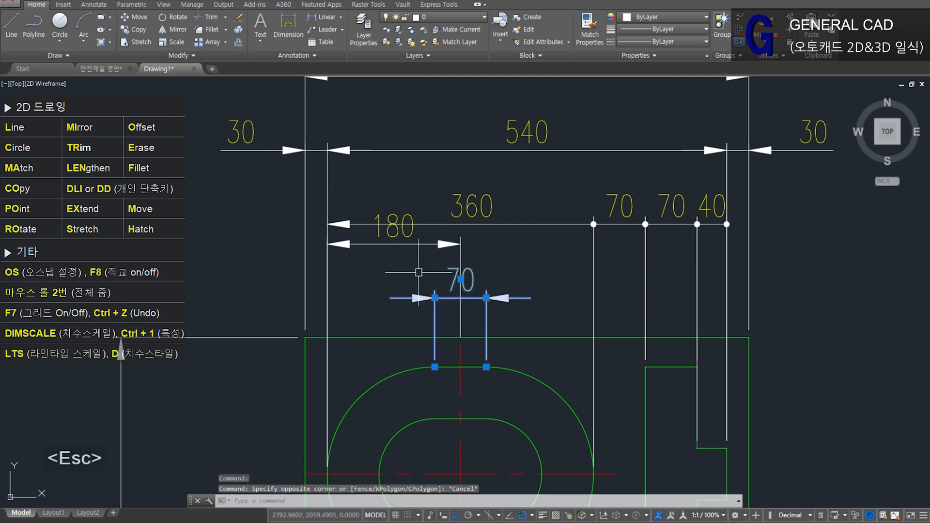
pyautogui.press('Escape')
pyautogui.press('Escape')
pyautogui.click(409, 244)
pyautogui.press('e')
pyautogui.press('space')
pyautogui.click(488, 220)
pyautogui.press('Escape')
# Step: Dimension the vertical gap between the 안 panel's upper edge and the top of the ㅇ, placed left of the panel
pyautogui.scroll(-3, 417, 198)
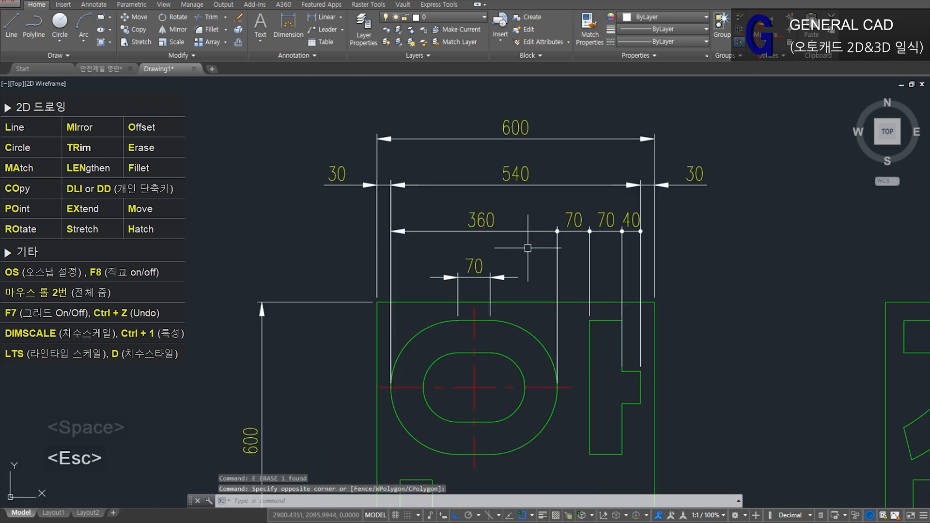
pyautogui.moveTo(418, 300); pyautogui.dragTo(416, 245, button='middle')
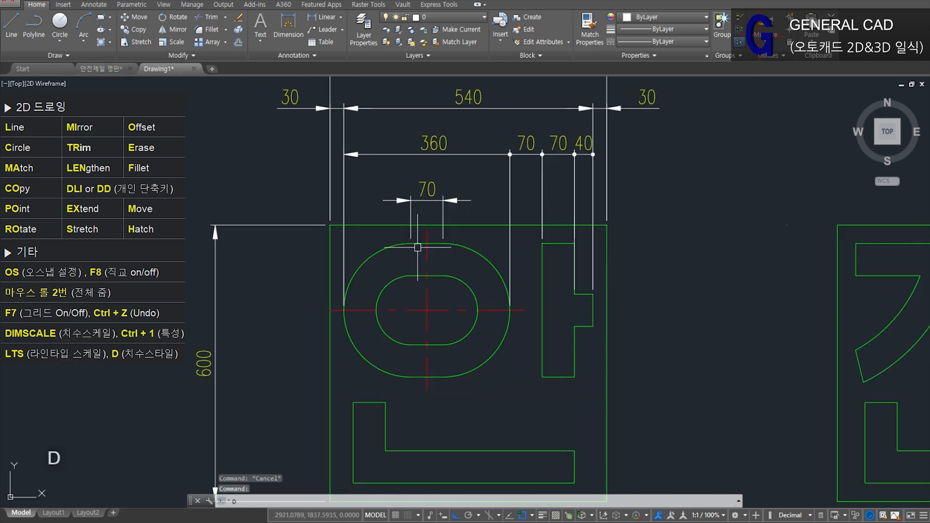
pyautogui.write('dd')
pyautogui.press('space')
pyautogui.click(411, 243)
pyautogui.click(330, 224)
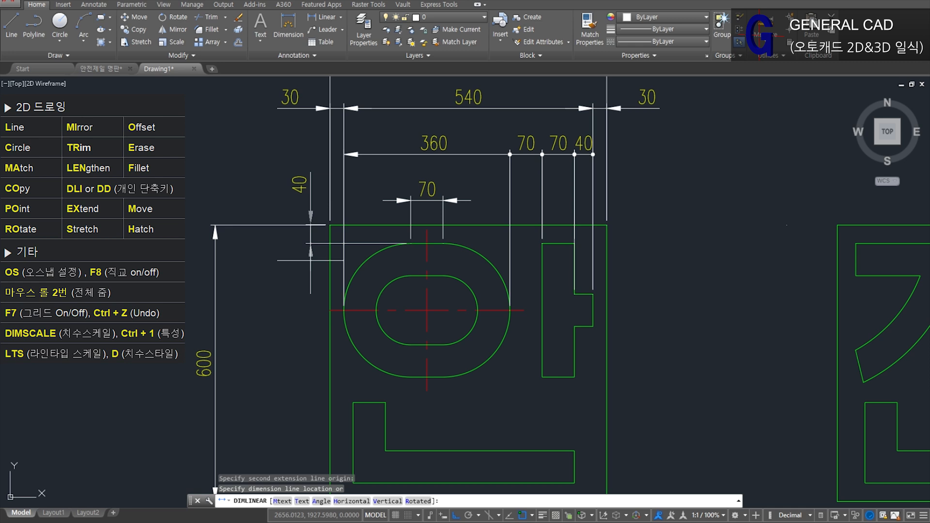
pyautogui.click(260, 261)
# Step: Stretch the 600 height dimension and the 40 upper-gap dimension together, farther left from the 안 panel
pyautogui.moveTo(266, 287); pyautogui.dragTo(360, 198, button='middle')
pyautogui.write('s')
pyautogui.press('space')
pyautogui.click(361, 208)
pyautogui.click(280, 110)
pyautogui.press('space')
pyautogui.click(315, 184)
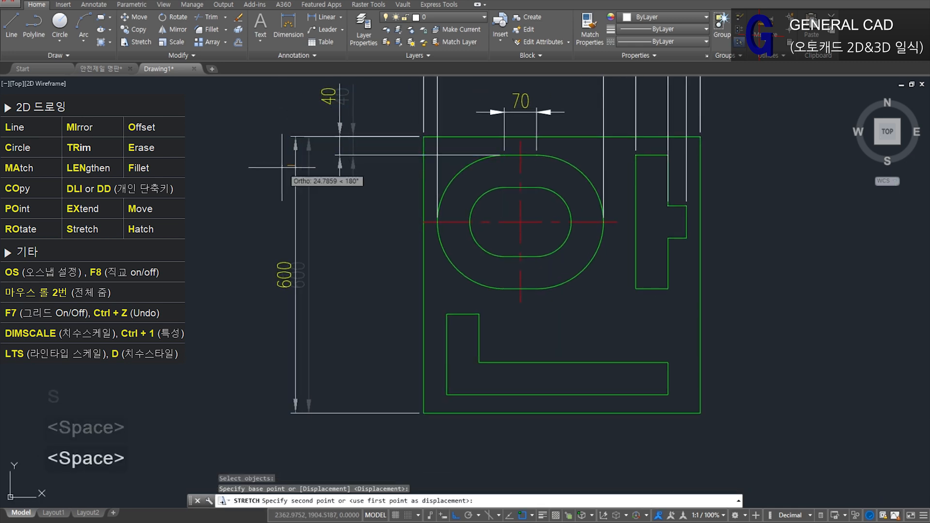
pyautogui.click(278, 184)
# Step: Add a 100 horizontal guide dimension starting at the 600 height dimension line and running toward the panel
pyautogui.moveTo(303, 214); pyautogui.dragTo(358, 287, button='middle')
pyautogui.write('dd')
pyautogui.press('space')
pyautogui.click(326, 298)
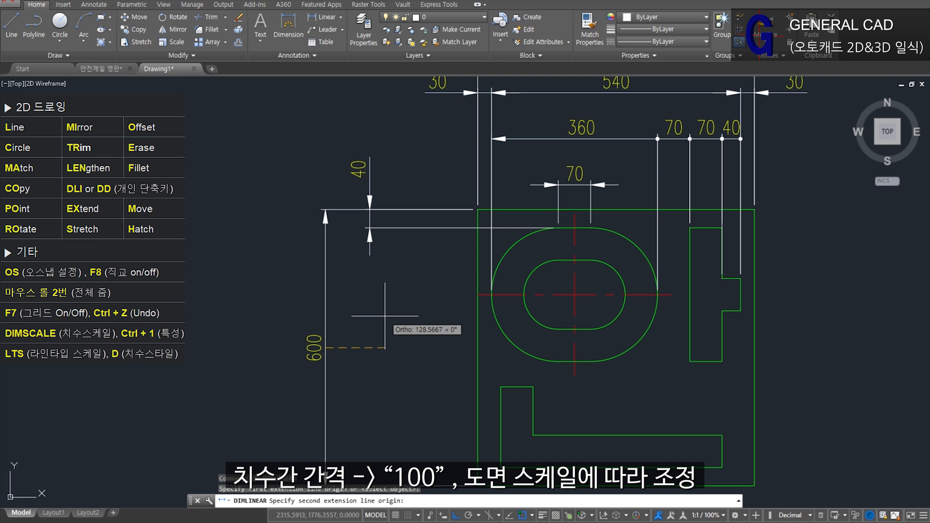
pyautogui.write('00')
pyautogui.press('Return')
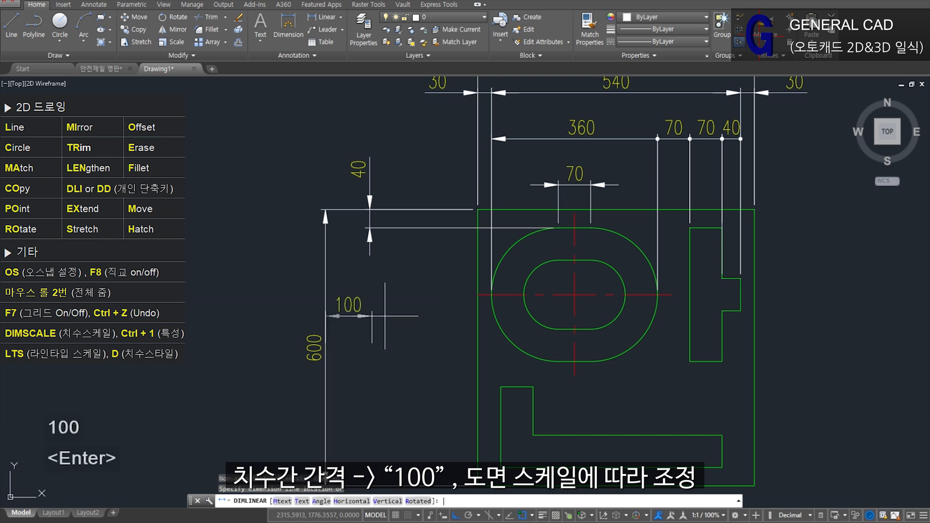
pyautogui.click(399, 136)
# Step: Stretch the 40 upper-gap dimension sideways onto the 100 guide's extension line
pyautogui.scroll(4, 391, 186)
pyautogui.write('s')
pyautogui.press('space')
pyautogui.click(386, 345)
pyautogui.click(304, 222)
pyautogui.press('space')
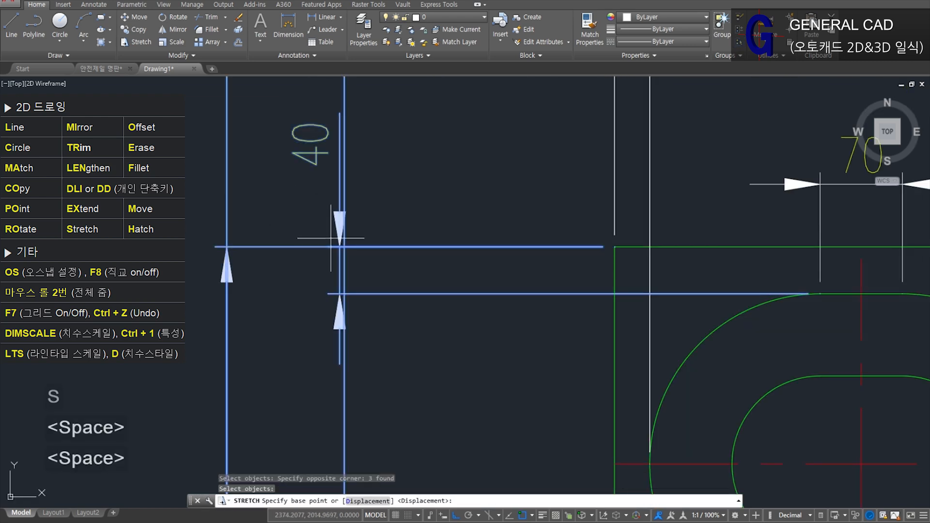
pyautogui.click(339, 247)
pyautogui.click(345, 247)
# Step: Erase the 100 guide dimension beside the 600 height dimension
pyautogui.scroll(-4, 373, 241)
pyautogui.click(380, 170)
pyautogui.click(348, 153)
pyautogui.write('e')
pyautogui.press('space')
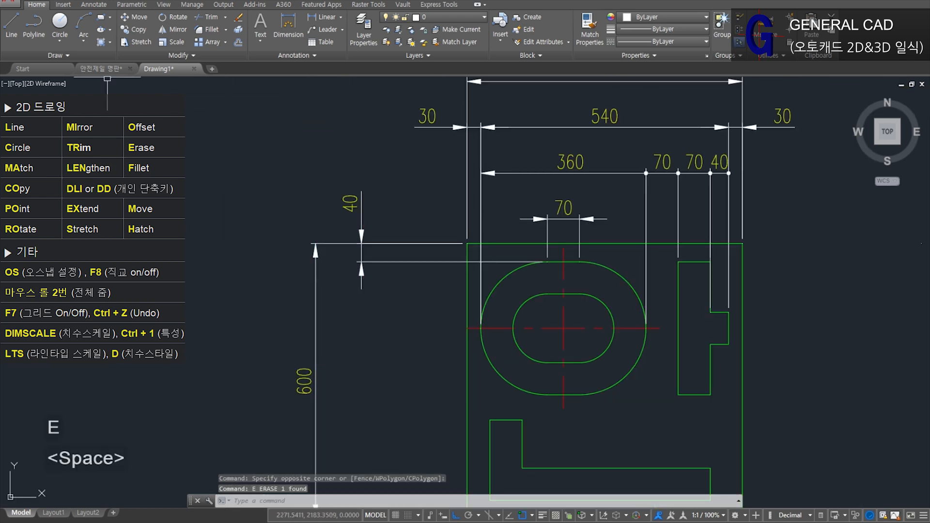
# Step: After checking the 안전제일 명판 reference, dimension the height from the ㄴ's bottom to the ㅇ's top, in line with the 40 dimension
pyautogui.click(102, 69)
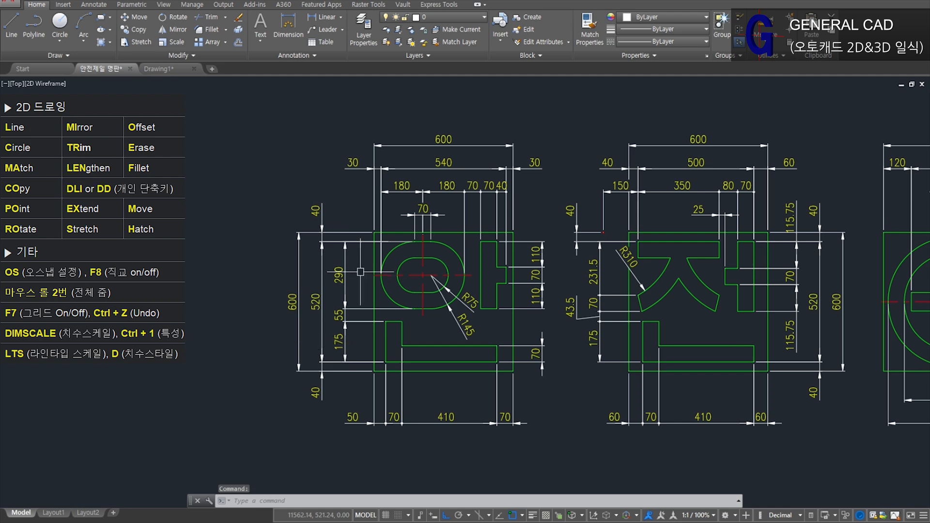
pyautogui.click(159, 69)
pyautogui.scroll(3, 473, 384)
pyautogui.press('Escape')
pyautogui.write('dd')
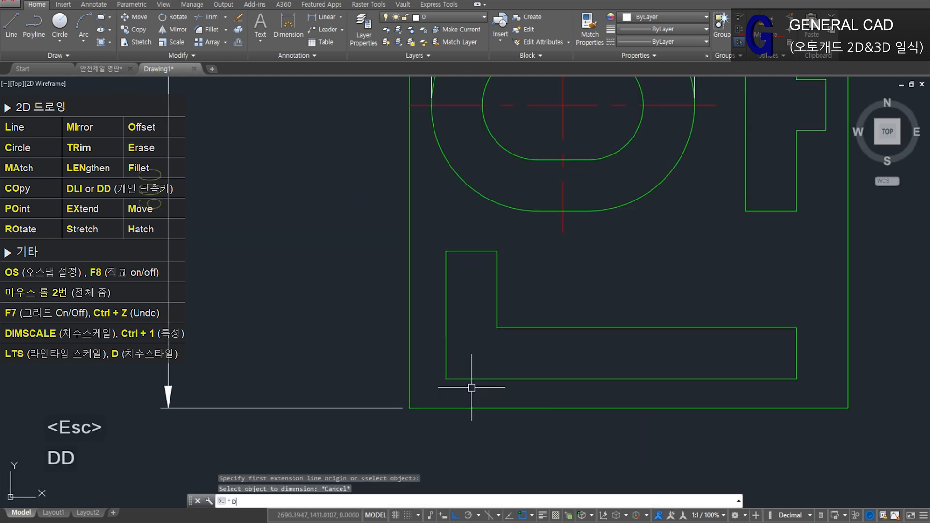
pyautogui.press('space')
pyautogui.click(447, 379)
pyautogui.scroll(-4, 451, 377)
pyautogui.scroll(4, 504, 199)
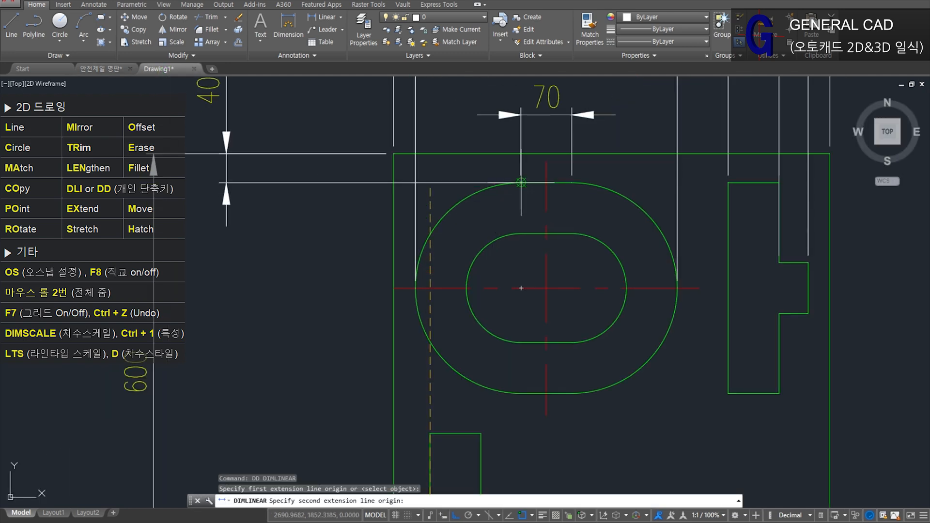
pyautogui.click(545, 183)
pyautogui.click(227, 339)
# Step: Dimension the vertical gap from the ㄴ's lower-left corner to the panel's lower-left corner, in line with the 520 dimension
pyautogui.press('space')
pyautogui.moveTo(227, 339); pyautogui.dragTo(320, 221, button='middle')
pyautogui.click(523, 442)
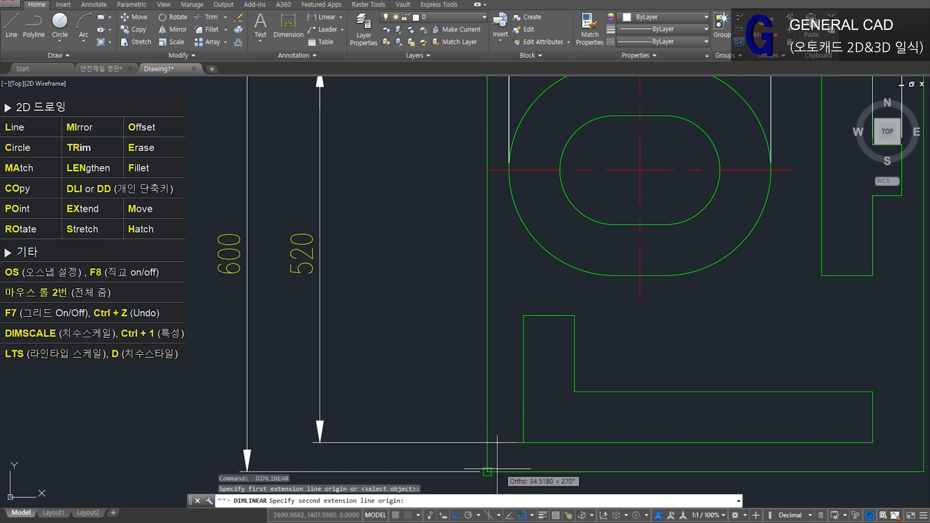
pyautogui.click(487, 472)
pyautogui.scroll(-3, 320, 443)
pyautogui.scroll(4, 320, 442)
pyautogui.click(366, 367)
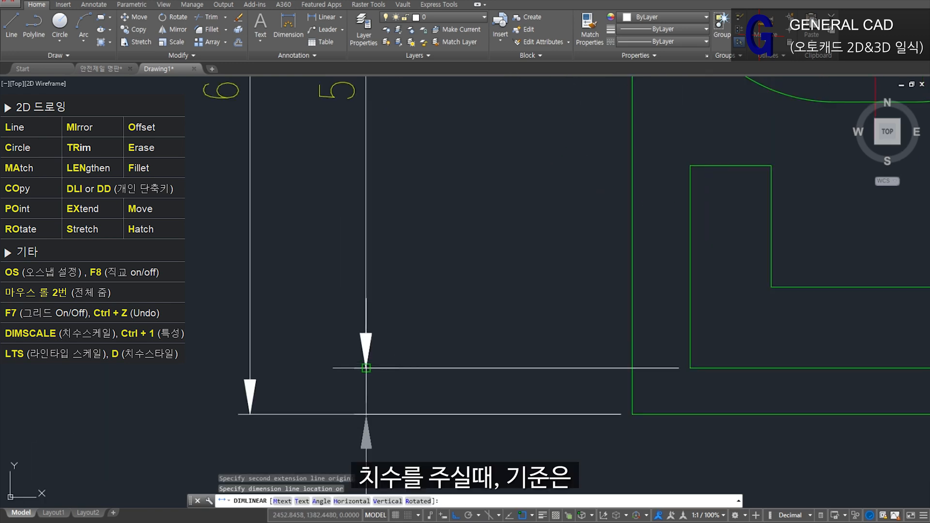
pyautogui.scroll(4, 366, 367)
pyautogui.scroll(-4, 466, 339)
pyautogui.scroll(-4, 466, 339)
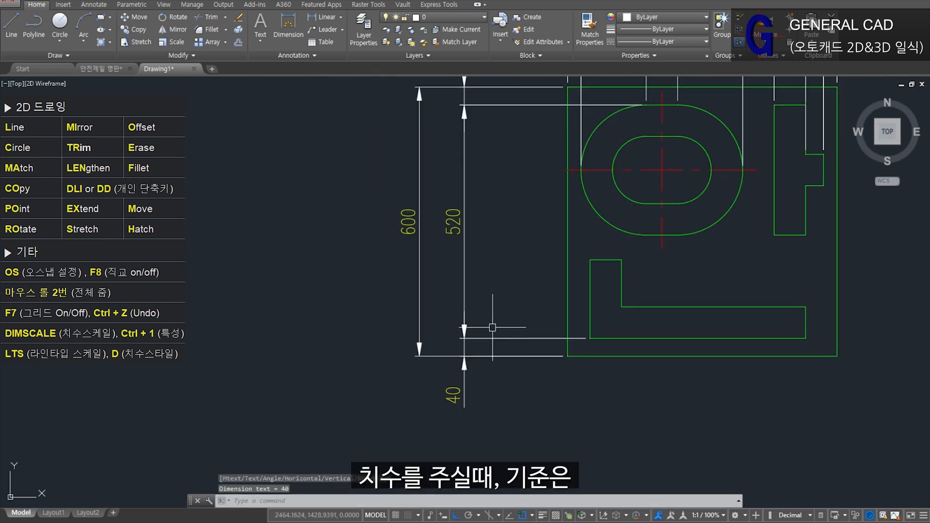
# Step: In the 안전제일 명판 reference, check the horizontal distance from the ㅇ's center to the panel's left edge, and return to Drawing1
pyautogui.moveTo(613, 387); pyautogui.dragTo(628, 374, button='middle')
pyautogui.scroll(-2, 629, 374)
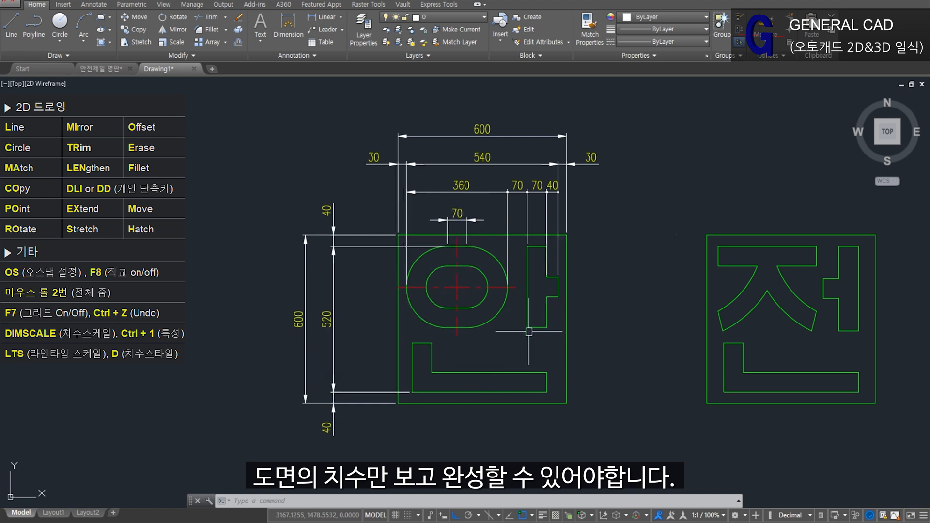
pyautogui.click(111, 69)
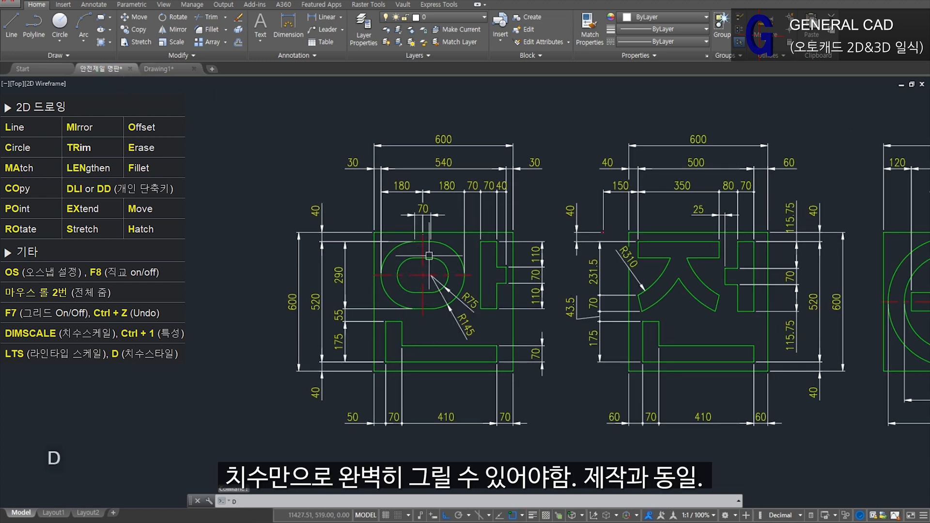
pyautogui.write('D')
pyautogui.press('space')
pyautogui.click(423, 276)
pyautogui.click(374, 234)
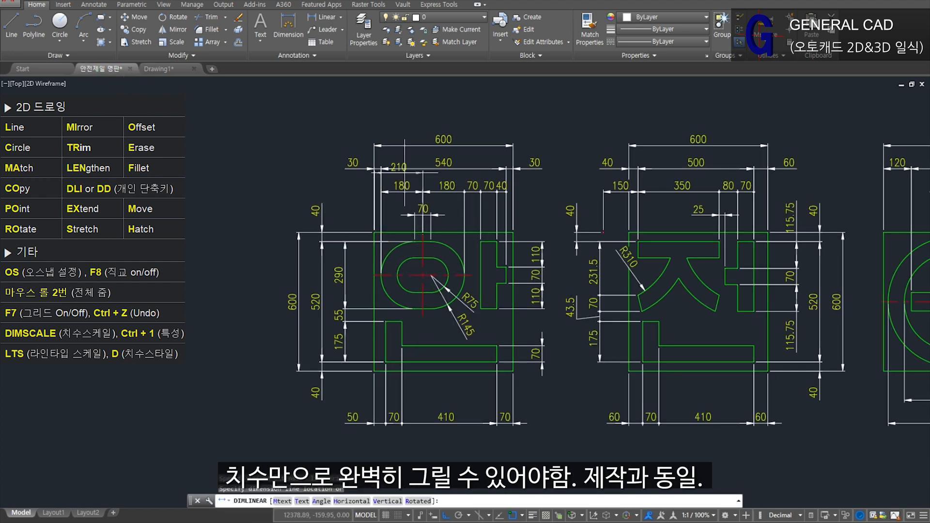
pyautogui.press('Escape')
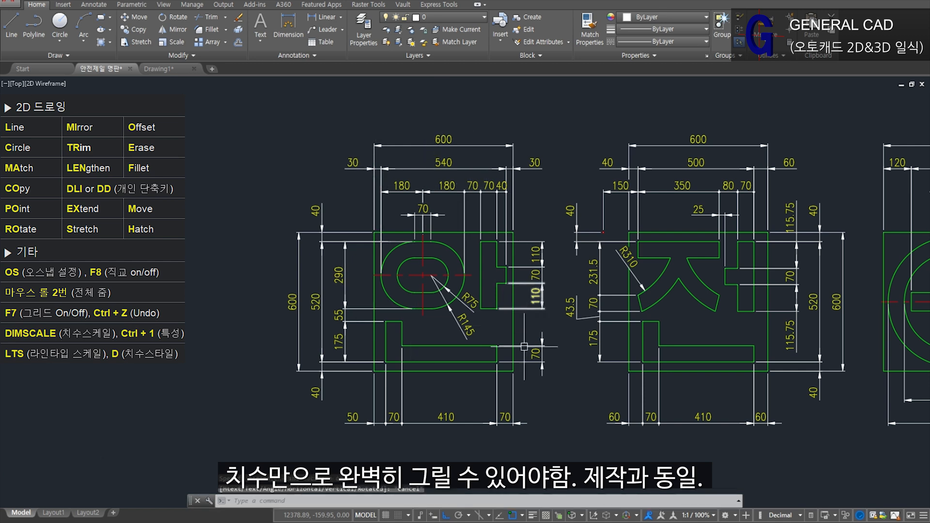
pyautogui.click(158, 69)
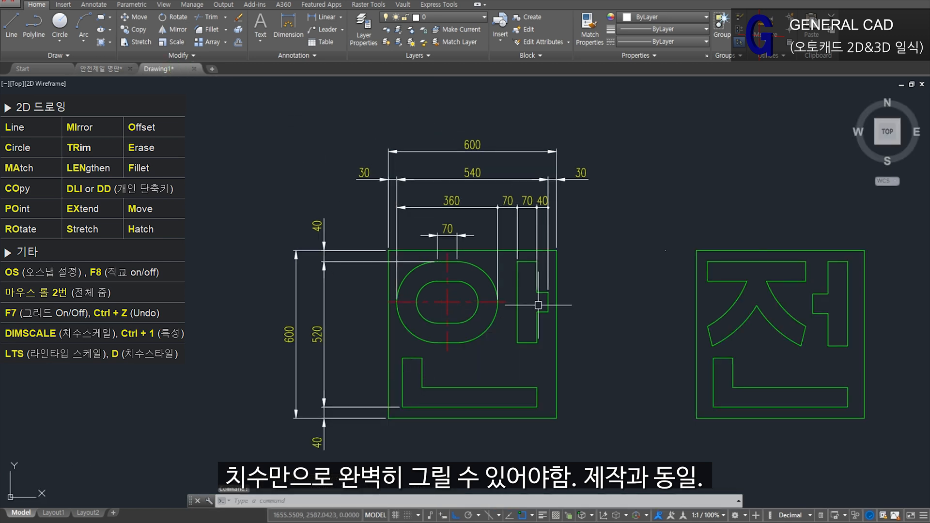
pyautogui.moveTo(491, 373)
pyautogui.mouseDown(button='middle')
pyautogui.moveTo(474, 312)
pyautogui.moveTo(482, 333)
pyautogui.moveTo(469, 341)
pyautogui.mouseUp(button='middle')
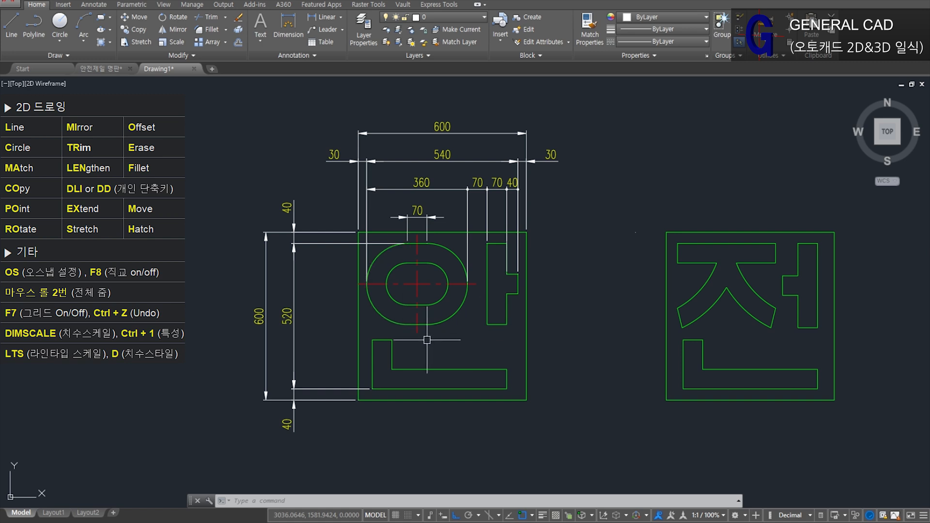
# Step: Dimension the height of the ㄴ's vertical stroke, placing it between the 520 dimension and the panel
pyautogui.scroll(2, 388, 345)
pyautogui.scroll(-2, 480, 340)
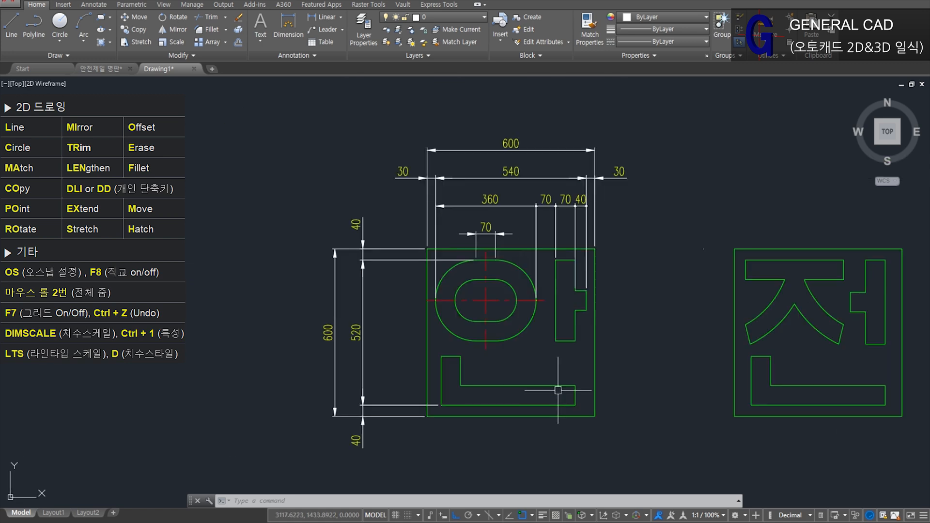
pyautogui.write('DD')
pyautogui.press('space')
pyautogui.click(388, 407)
pyautogui.click(388, 359)
pyautogui.click(339, 383)
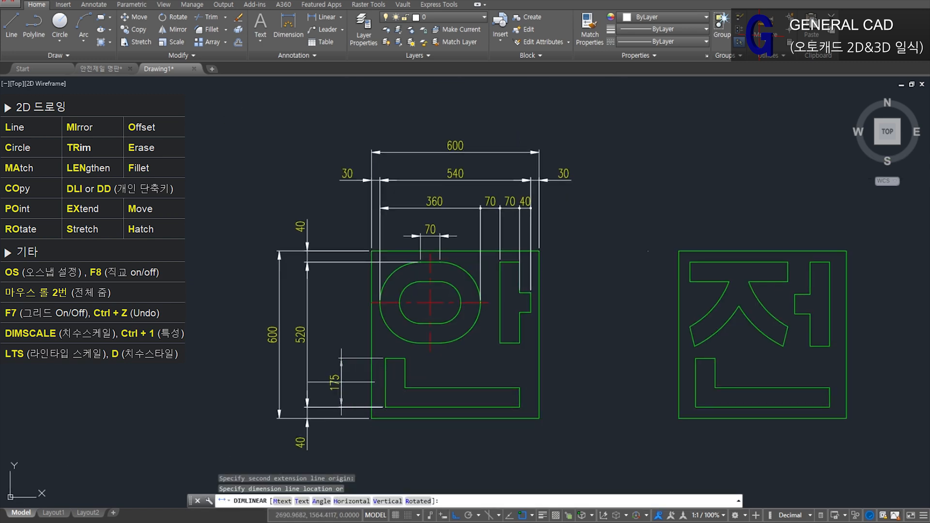
# Step: Dimension the vertical gap from the ㅇ's bottom to the ㄴ's top, in line with the 175 dimension
pyautogui.press('space')
pyautogui.click(420, 343)
pyautogui.scroll(5, 344, 357)
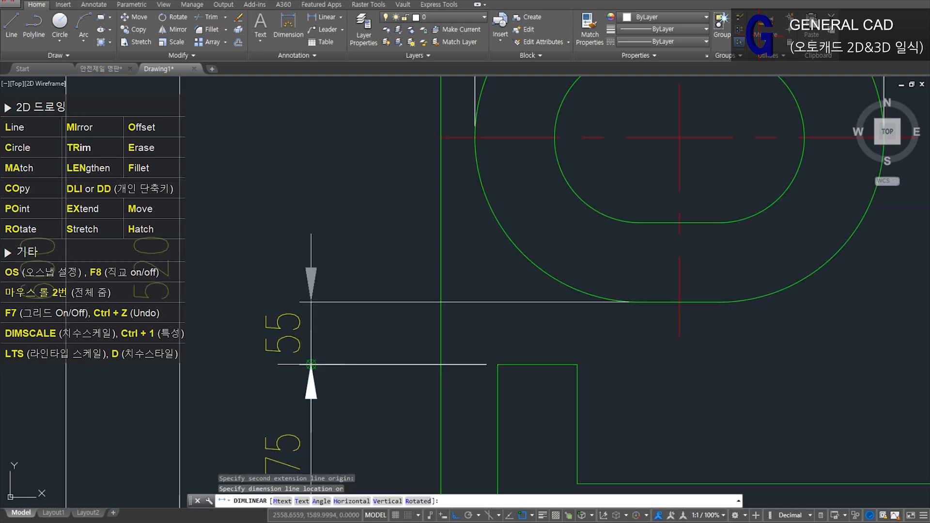
pyautogui.click(340, 357)
# Step: Dimension the full height of the ㅇ's outer outline, in line with the 55 dimension
pyautogui.press('space')
pyautogui.click(635, 304)
pyautogui.scroll(-2, 636, 305)
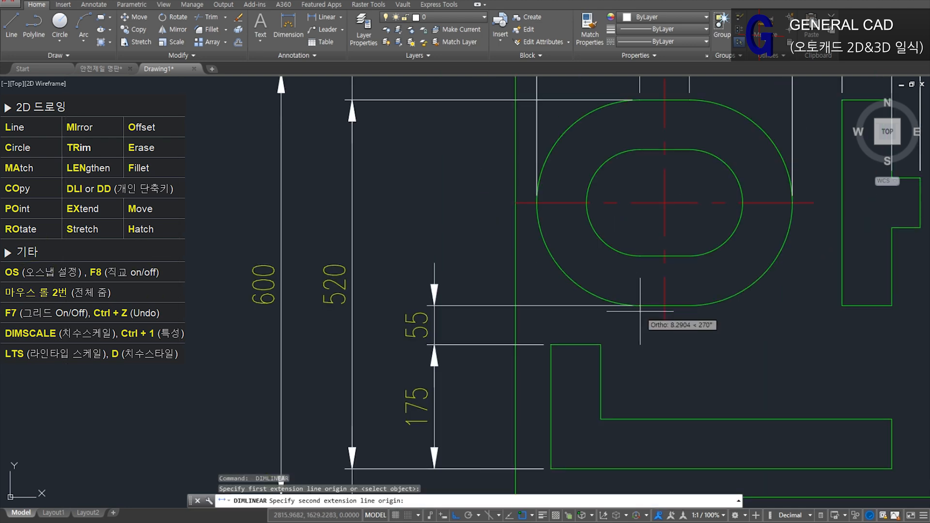
pyautogui.click(639, 180)
pyautogui.scroll(2, 546, 264)
pyautogui.click(461, 377)
pyautogui.scroll(-1, 516, 327)
pyautogui.scroll(-3, 516, 326)
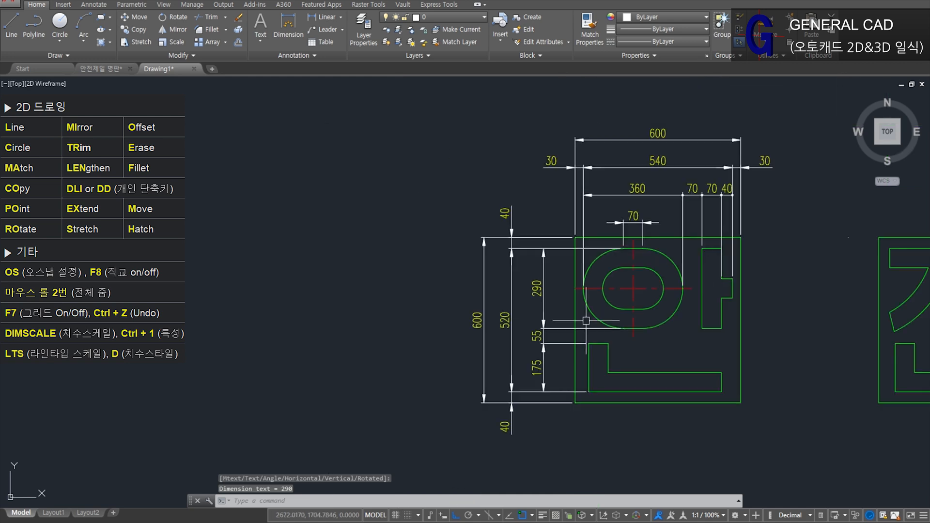
# Step: Place a horizontal 100 guide dimension from the 520 dimension line toward the panel, below the drawing
pyautogui.scroll(2, 426, 280)
pyautogui.write('DD')
pyautogui.press('space')
pyautogui.click(425, 280)
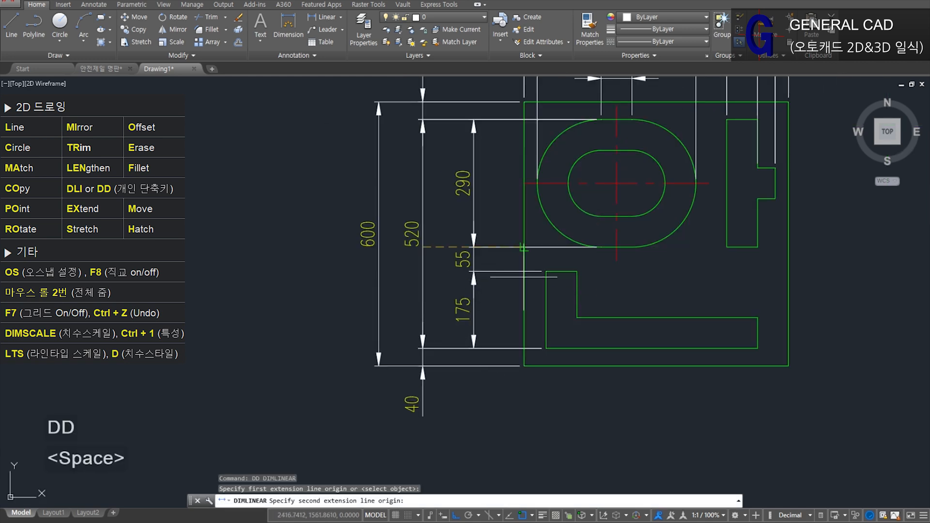
pyautogui.write('100')
pyautogui.press('Return')
pyautogui.click(480, 464)
# Step: Stretch the 290, 55 and 175 dimension lines to the end of the 100 guide beside the 520 dimension
pyautogui.write('S')
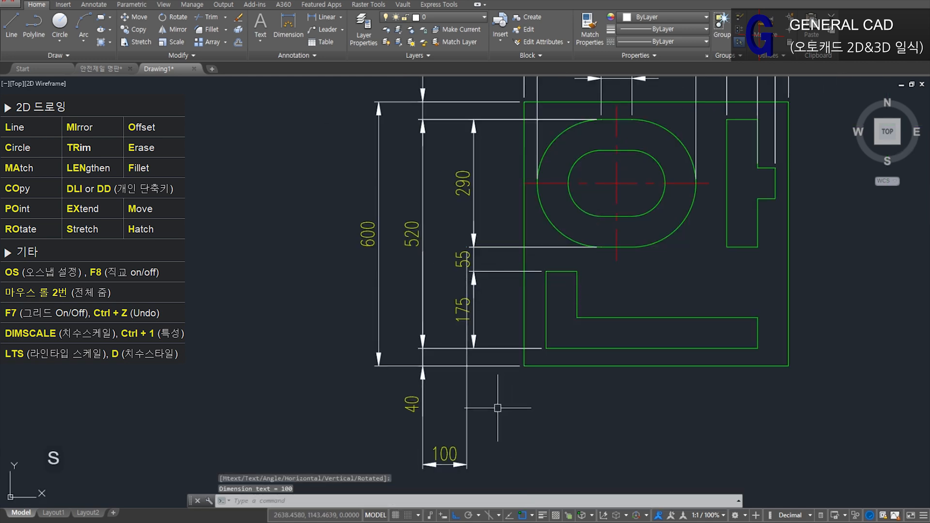
pyautogui.press('space')
pyautogui.click(494, 407)
pyautogui.click(473, 206)
pyautogui.scroll(4, 489, 338)
pyautogui.press('space')
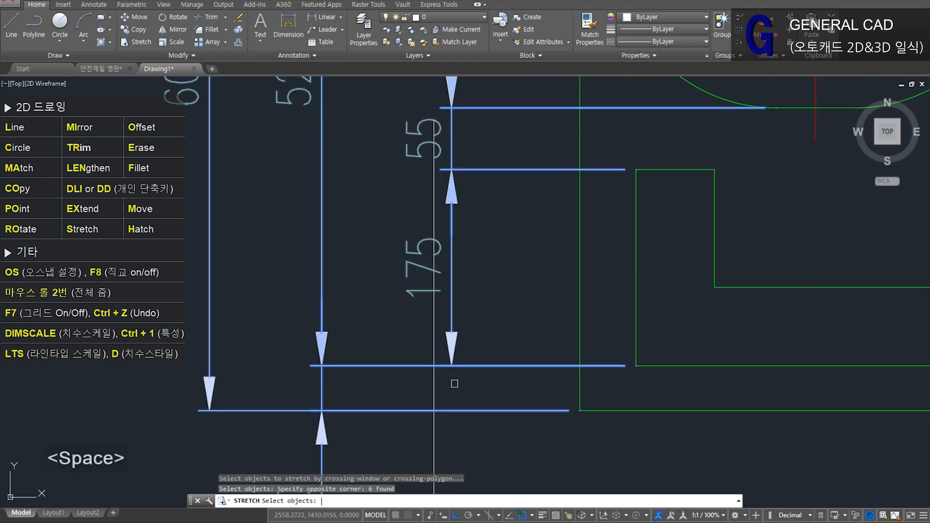
pyautogui.click(450, 366)
pyautogui.click(434, 366)
pyautogui.scroll(-4, 468, 357)
# Step: Erase the 100 guide dimension beside the 520 dimension
pyautogui.click(481, 467)
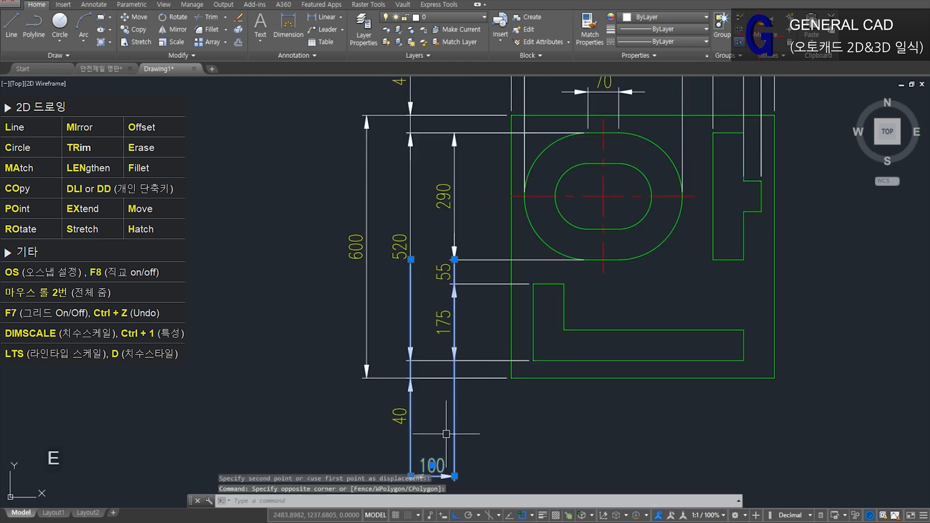
pyautogui.click(426, 458)
pyautogui.write('E')
pyautogui.press('space')
pyautogui.scroll(-2, 552, 393)
pyautogui.moveTo(582, 302); pyautogui.dragTo(449, 329, button='middle')
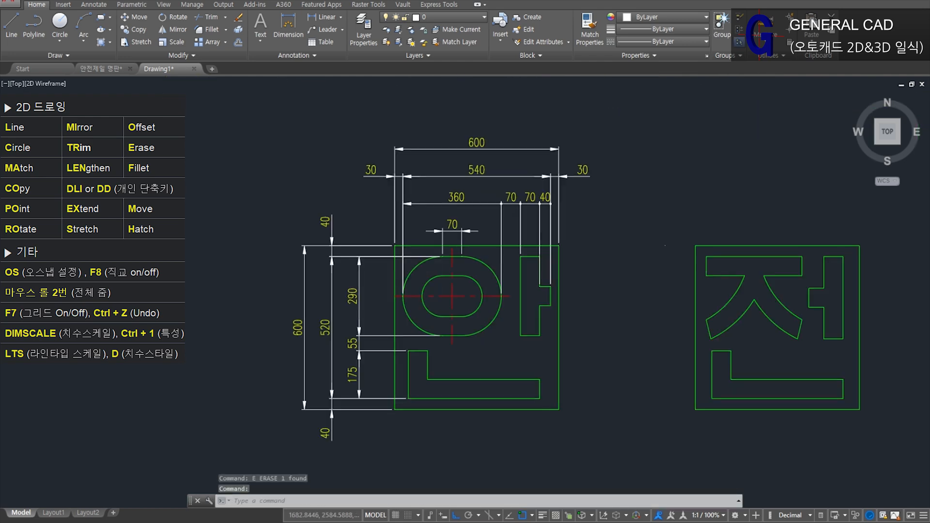
pyautogui.scroll(2, 421, 413)
pyautogui.write('DD')
pyautogui.press('space')
pyautogui.press('Escape')
pyautogui.scroll(4, 426, 388)
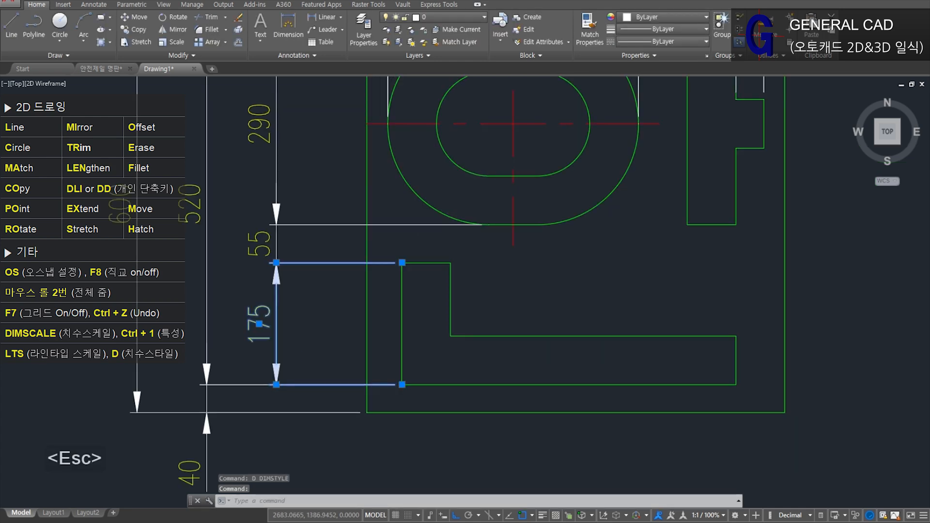
pyautogui.press('Escape')
# Step: Dimension the horizontal gap from the panel's left edge to the ㄴ's left edge, below the panel
pyautogui.write('DD')
pyautogui.press('space')
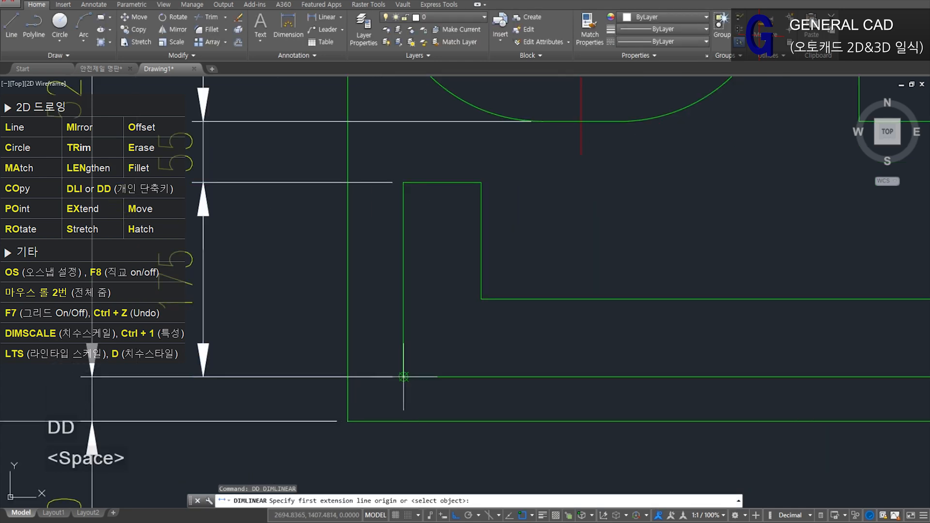
pyautogui.moveTo(400, 370); pyautogui.dragTo(421, 293, button='middle')
pyautogui.click(368, 299)
pyautogui.click(377, 344)
pyautogui.scroll(-2, 395, 359)
pyautogui.click(411, 424)
# Step: Dimension the width of the ㄴ's vertical stroke, in line with the 50 dimension below the panel
pyautogui.press('space')
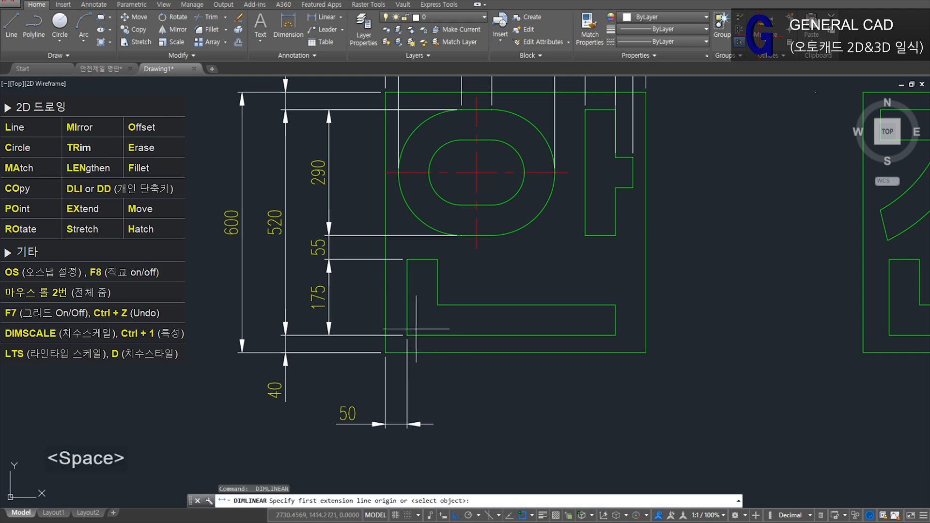
pyautogui.click(408, 335)
pyautogui.click(437, 306)
pyautogui.scroll(2, 420, 406)
pyautogui.click(384, 456)
# Step: Dimension the ㄴ's horizontal stroke from its inner corner to its right end, in line with the 50 and 70 dimensions
pyautogui.press('space')
pyautogui.click(494, 308)
pyautogui.click(671, 337)
pyautogui.scroll(4, 491, 429)
pyautogui.click(497, 421)
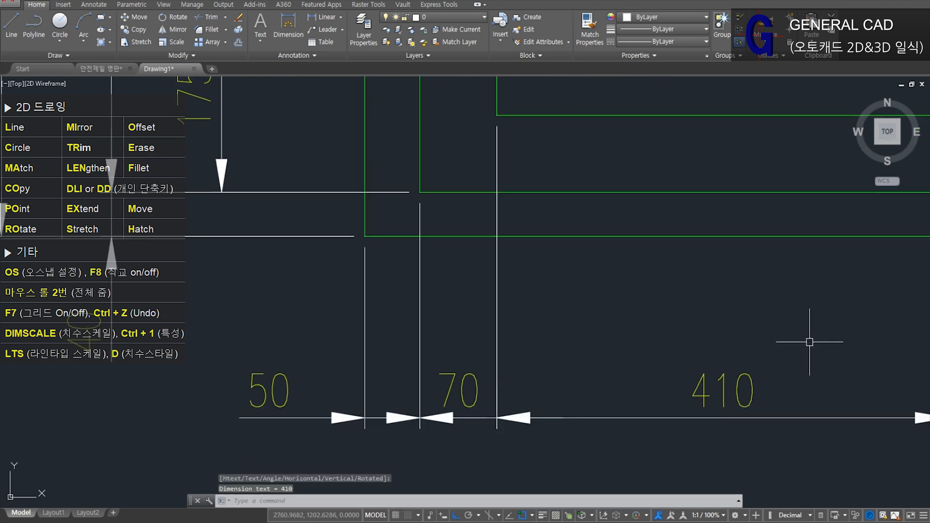
# Step: Dimension the horizontal gap from the ㄴ's right end to the panel's right edge, in line with the 410 dimension
pyautogui.moveTo(809, 343); pyautogui.dragTo(488, 360, button='middle')
pyautogui.press('space')
pyautogui.click(627, 211)
pyautogui.scroll(-3, 453, 437)
pyautogui.scroll(3, 444, 355)
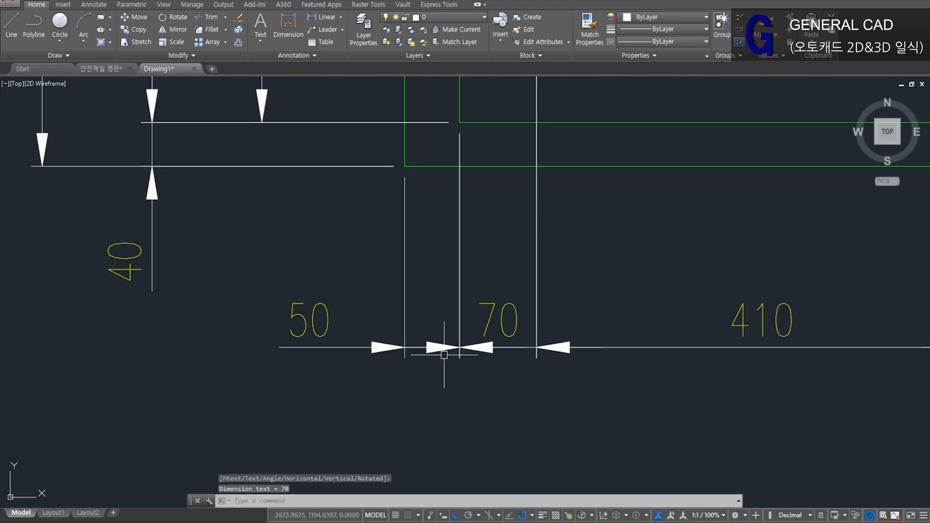
# Step: Change Arrow 2 of the 50 dimension below the panel to Dot small
pyautogui.click(353, 347)
pyautogui.hotkey('ctrl', '1')
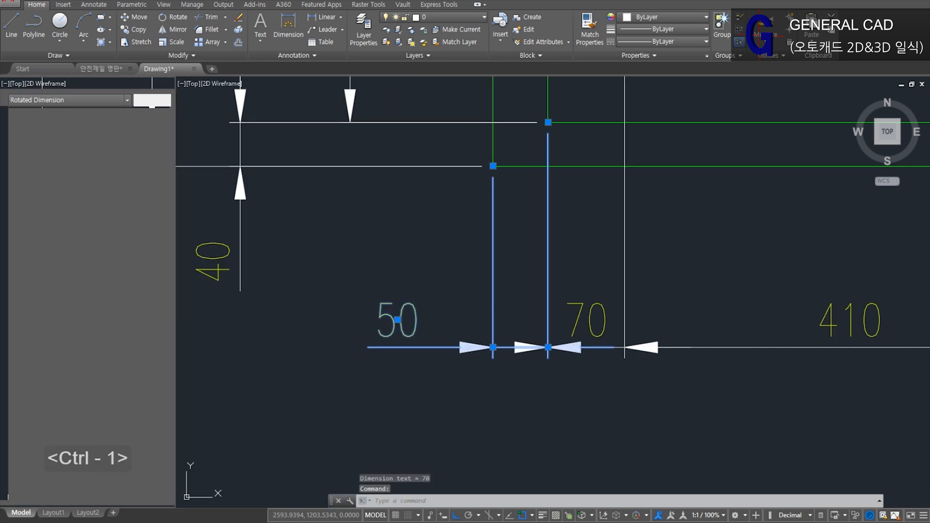
pyautogui.click(165, 266)
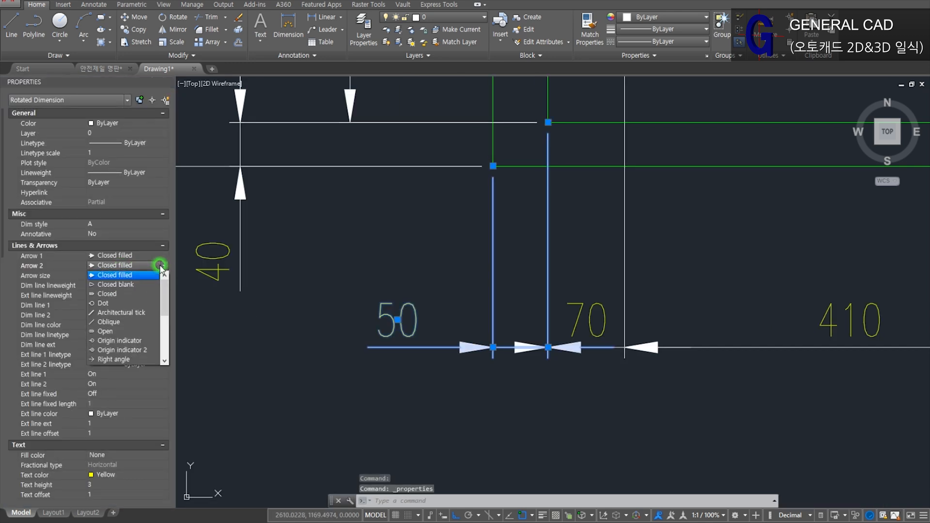
pyautogui.scroll(-1, 134, 323)
pyautogui.click(129, 348)
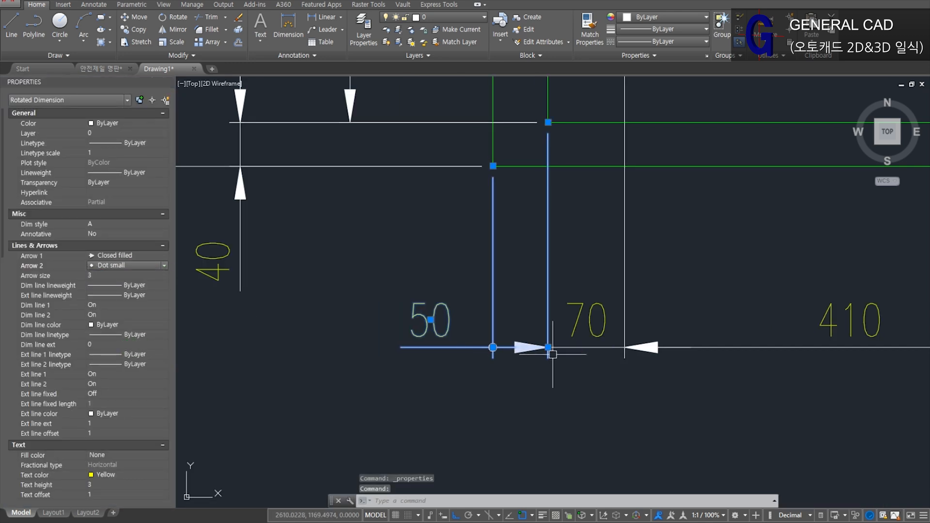
pyautogui.hotkey('ctrl', '1')
pyautogui.press('Escape')
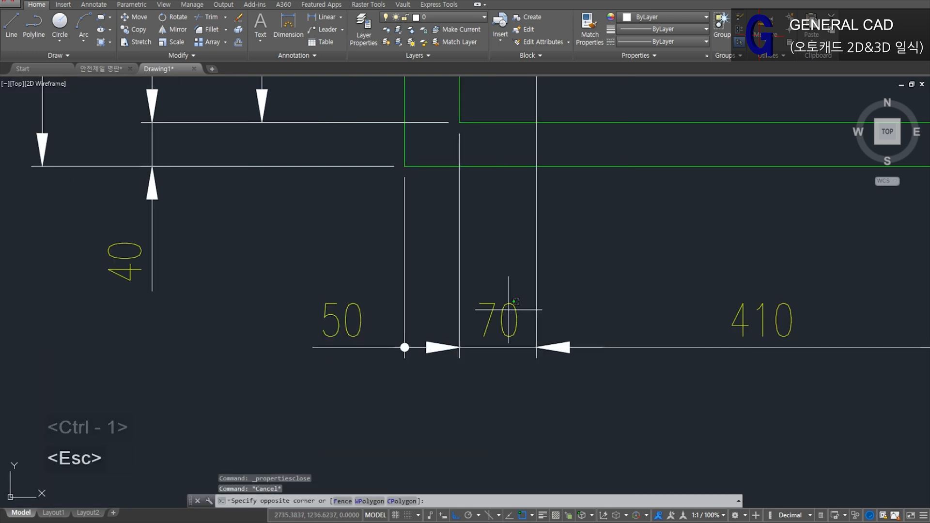
# Step: Change Arrow 1 of the 70 dimension between the 50 and 410 dimensions to Dot small
pyautogui.click(490, 353)
pyautogui.hotkey('ctrl', '1')
pyautogui.click(151, 255)
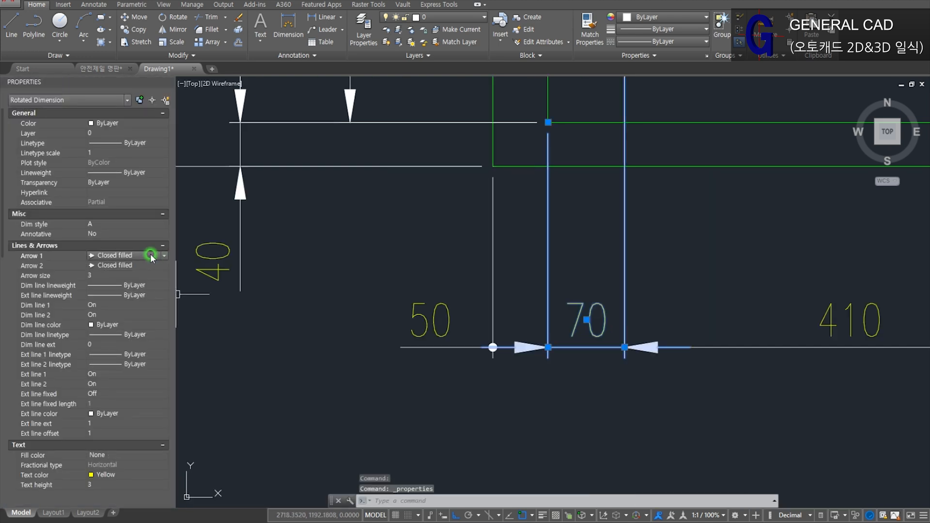
pyautogui.click(165, 256)
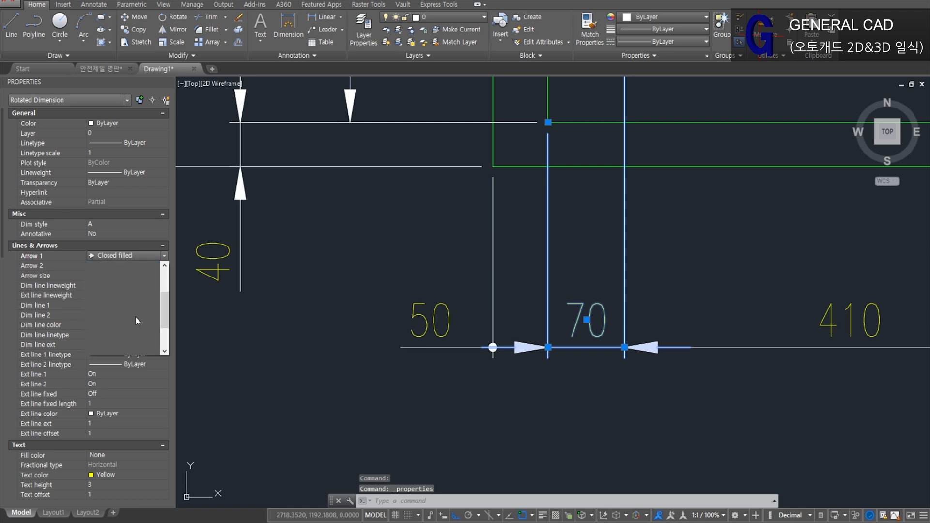
pyautogui.click(136, 318)
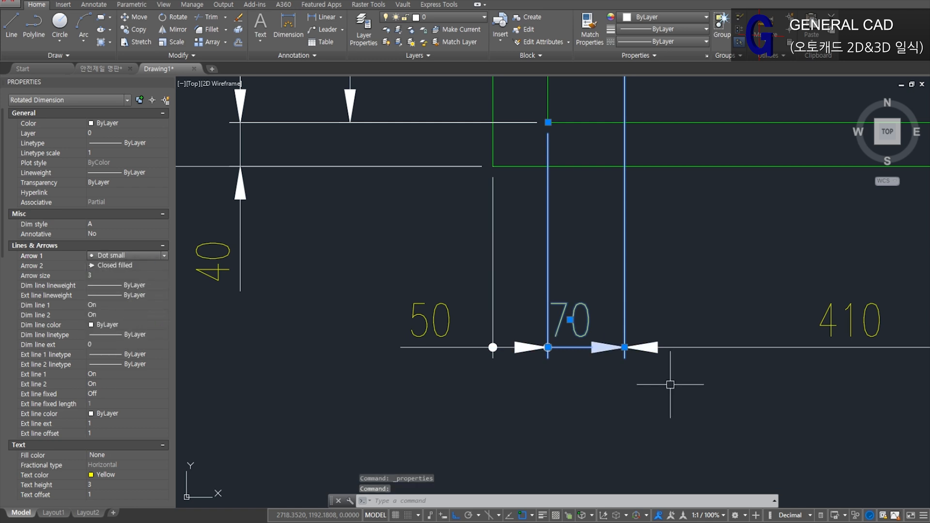
pyautogui.hotkey('ctrl', '1')
pyautogui.press('Escape')
pyautogui.click(346, 339)
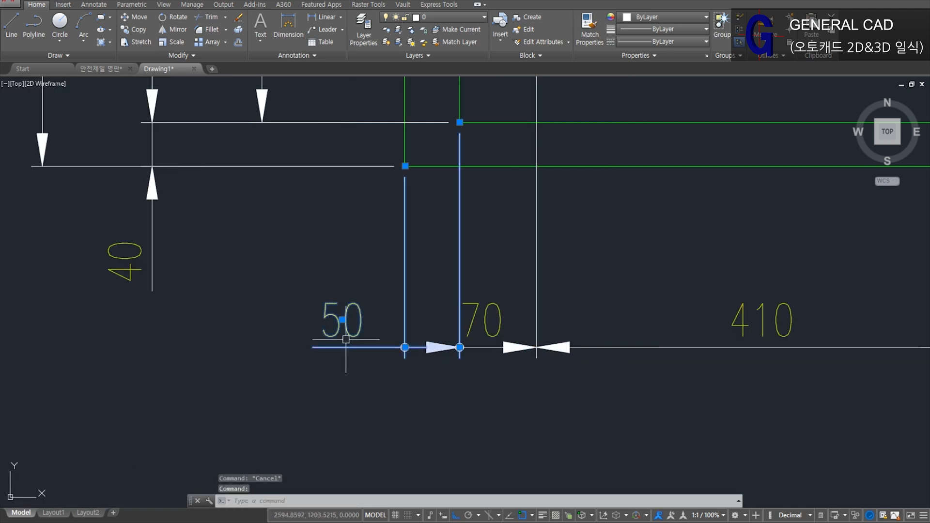
pyautogui.press('Escape')
pyautogui.click(353, 378)
pyautogui.click(333, 316)
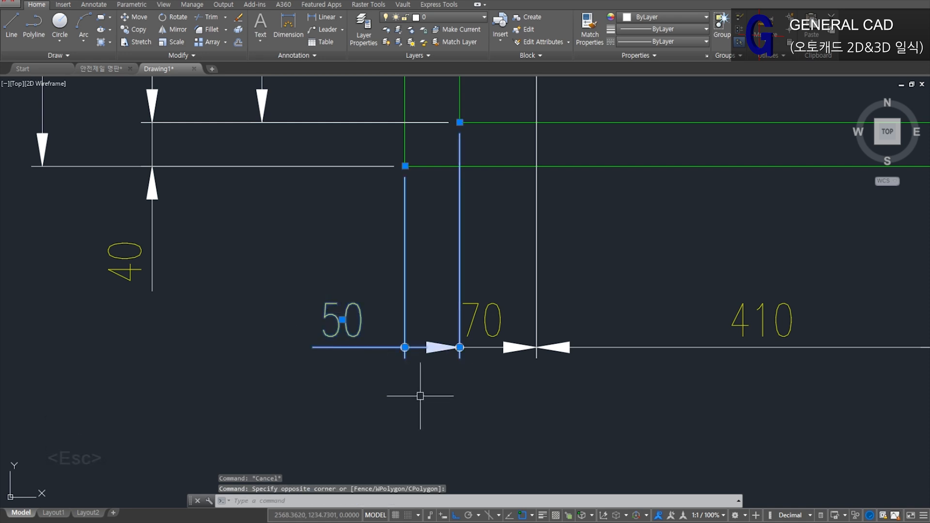
pyautogui.press('Escape')
# Step: Match the 50 dimension's properties to those of the neighbouring 70 dimension with the dot arrowhead
pyautogui.write('ma')
pyautogui.press('space')
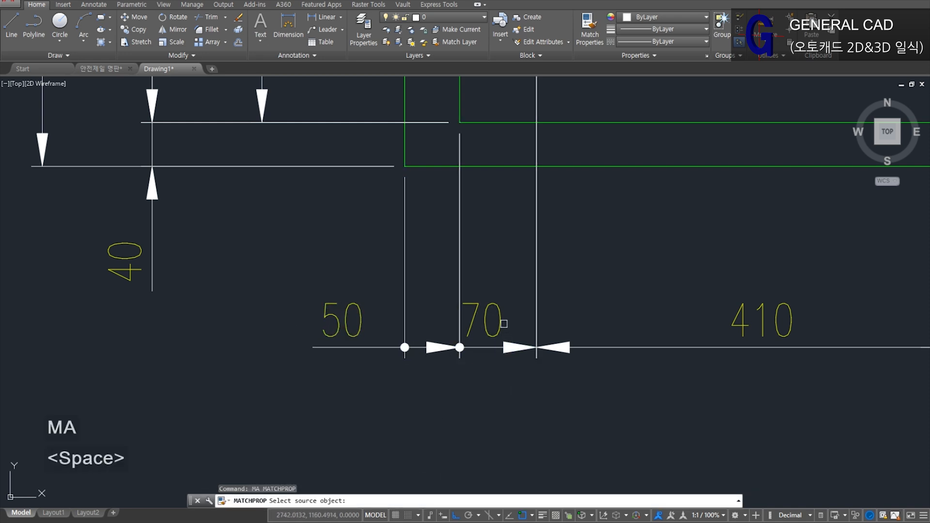
pyautogui.click(504, 323)
pyautogui.click(361, 385)
pyautogui.click(318, 344)
pyautogui.press('space')
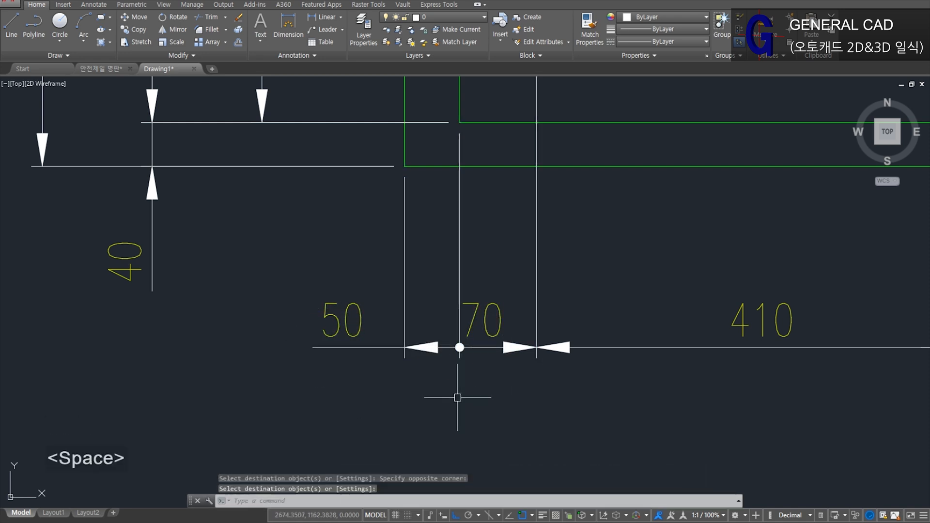
pyautogui.click(426, 348)
pyautogui.press('Escape')
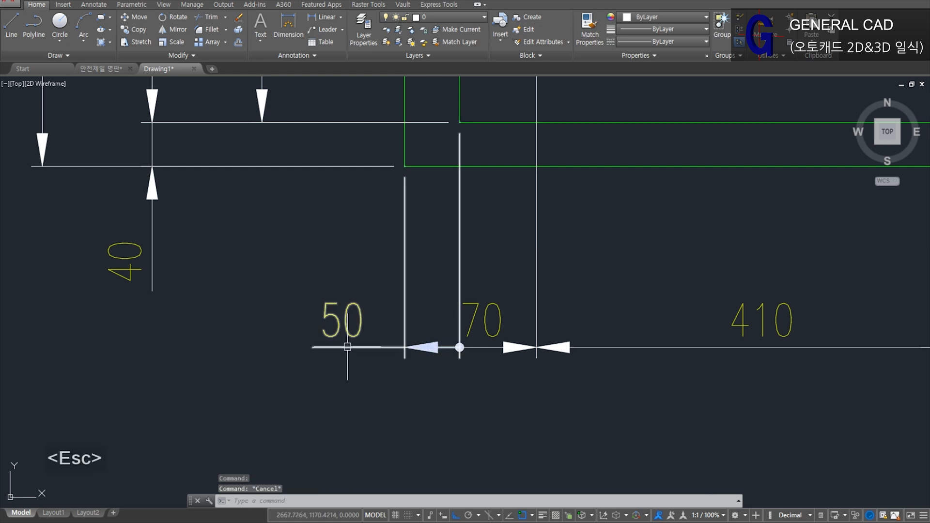
pyautogui.click(328, 321)
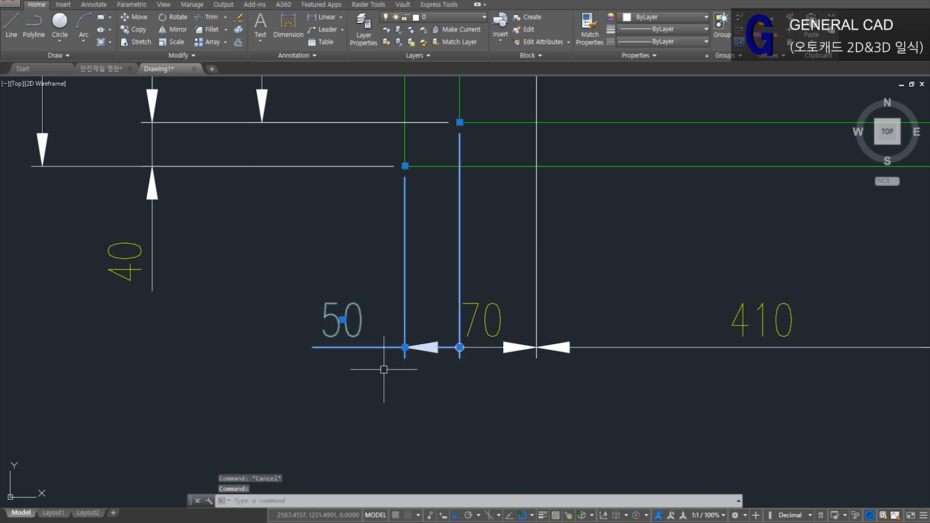
pyautogui.press('Escape')
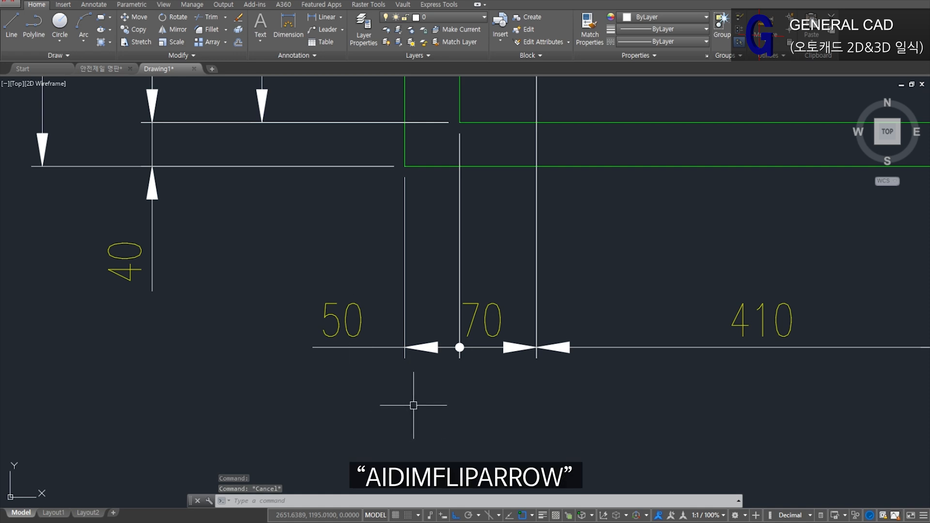
# Step: Flip the 50 dimension's filled arrowhead to the outside of its extension line with AIDIMFLIPARROW
pyautogui.write('AI')
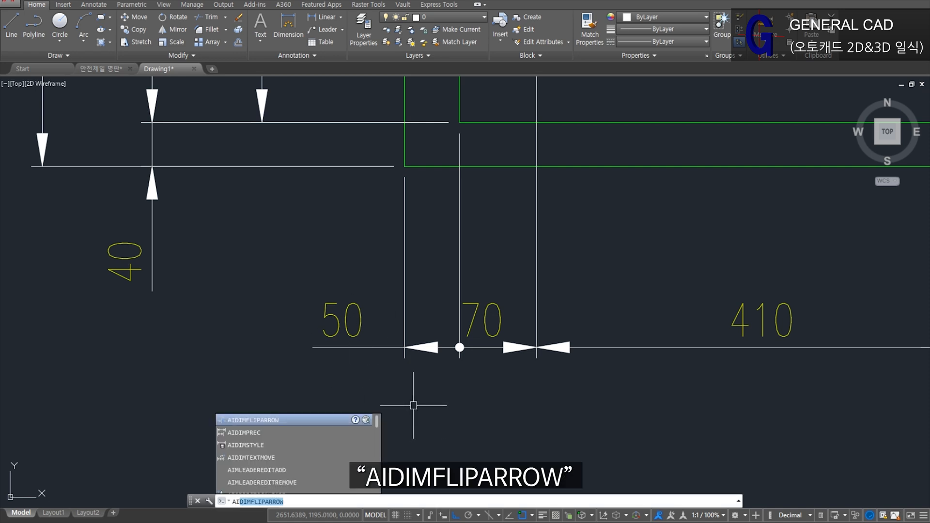
pyautogui.click(268, 420)
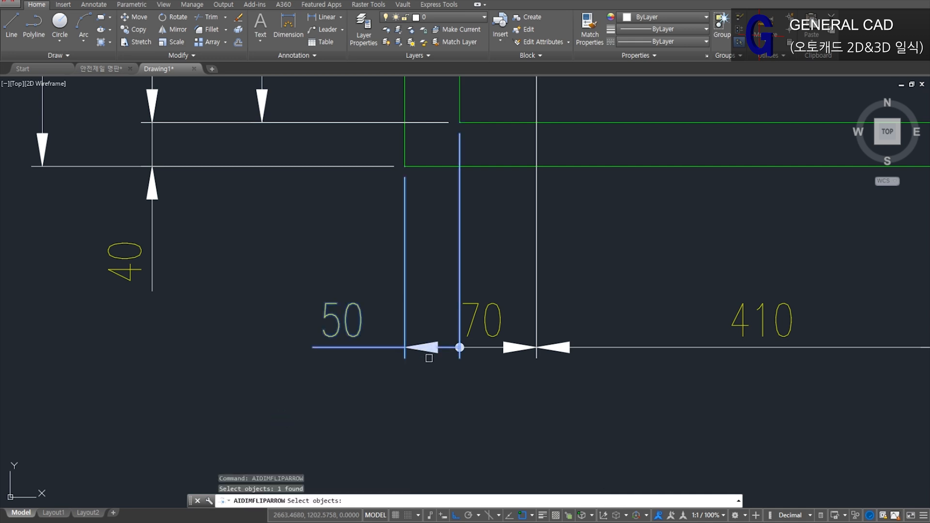
pyautogui.click(425, 350)
pyautogui.press('space')
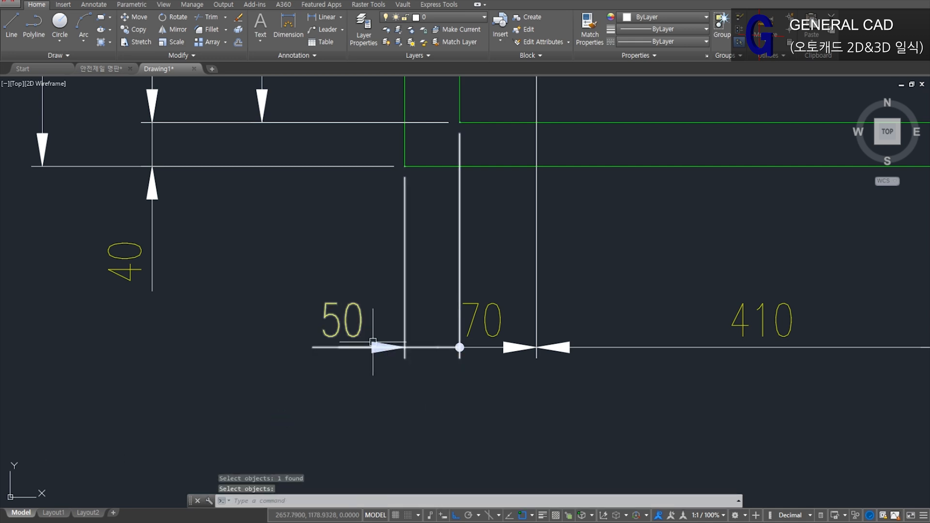
# Step: Flip the filled arrowhead of the 70 dimension beside it to the outside with AIDIMFLIPARROW
pyautogui.press('space')
pyautogui.click(517, 348)
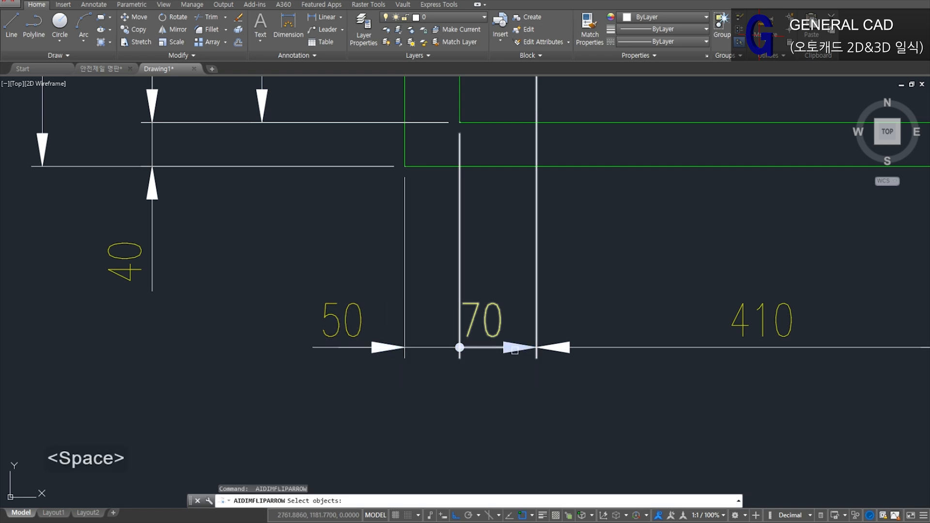
pyautogui.press('space')
# Step: Center the text of the 70 dimension between its two extension lines
pyautogui.click(511, 357)
pyautogui.click(486, 338)
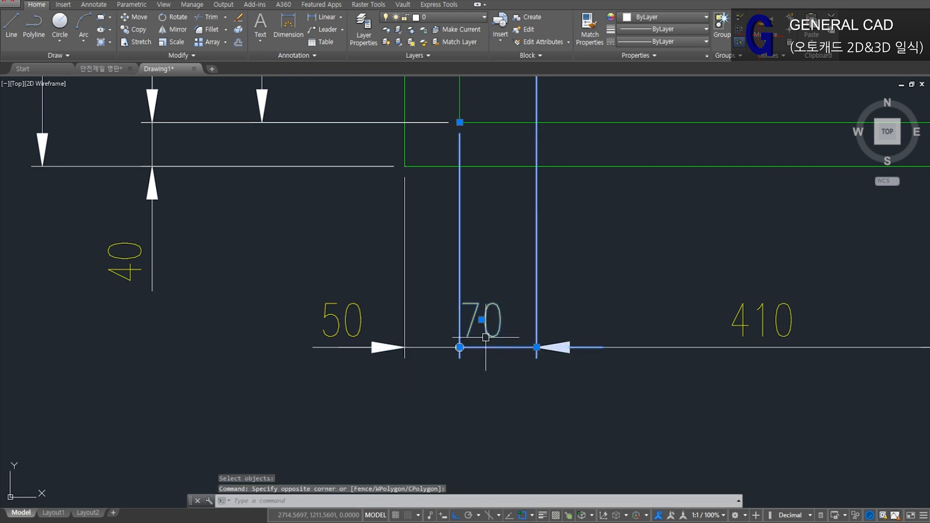
pyautogui.press('Escape')
pyautogui.press('Escape')
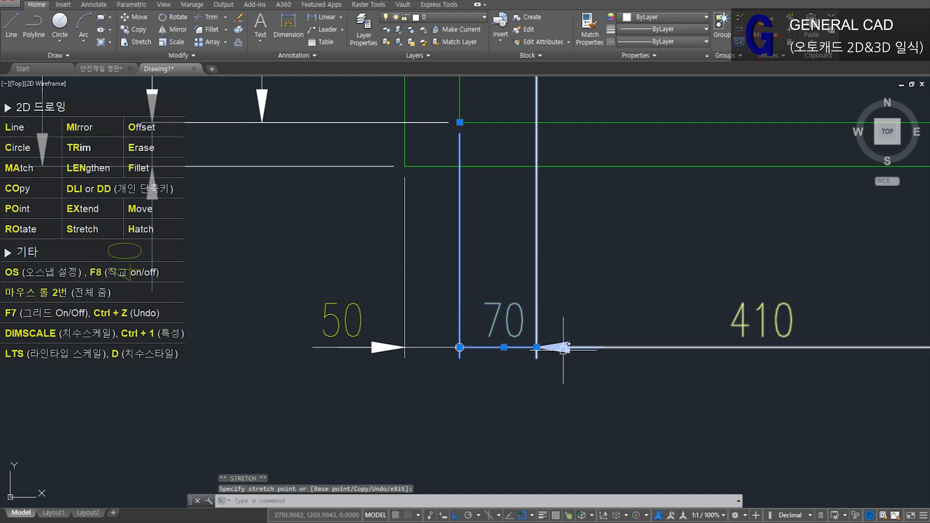
# Step: Add a vertical linear dimension from the top of the ㅏ stroke to the upper edge of its short side bar
pyautogui.scroll(-5, 539, 349)
pyautogui.write('dd')
pyautogui.press('space')
pyautogui.scroll(3, 484, 218)
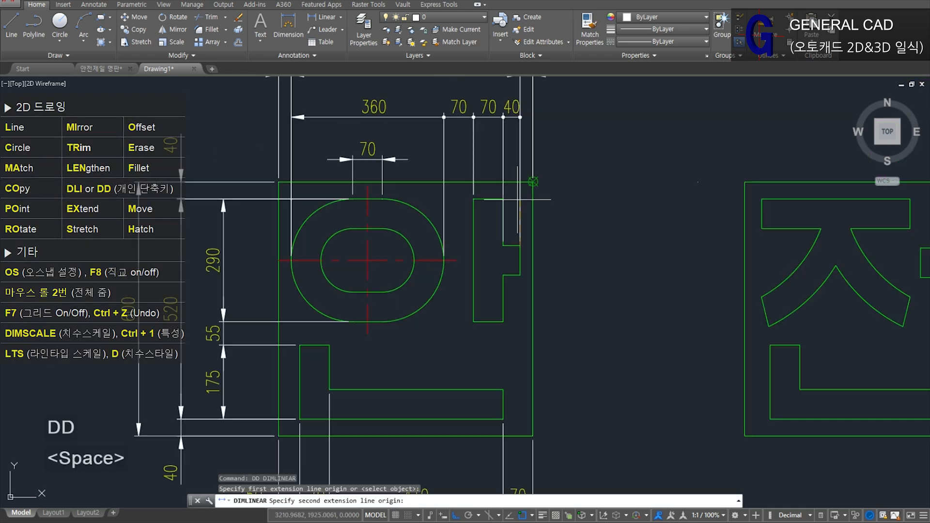
pyautogui.scroll(2, 499, 218)
pyautogui.click(495, 272)
pyautogui.click(495, 198)
pyautogui.click(628, 233)
pyautogui.press('Escape')
# Step: Stretch the shared extension-line origin of the 70 and 40 dimensions up to the top corner of the ㅏ stroke
pyautogui.click(535, 104)
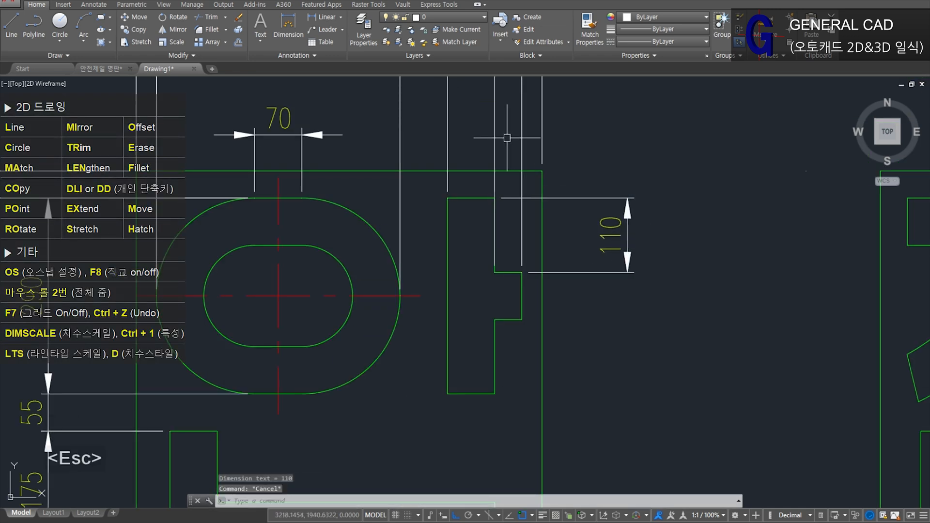
pyautogui.click(456, 164)
pyautogui.scroll(4, 504, 271)
pyautogui.scroll(-4, 478, 276)
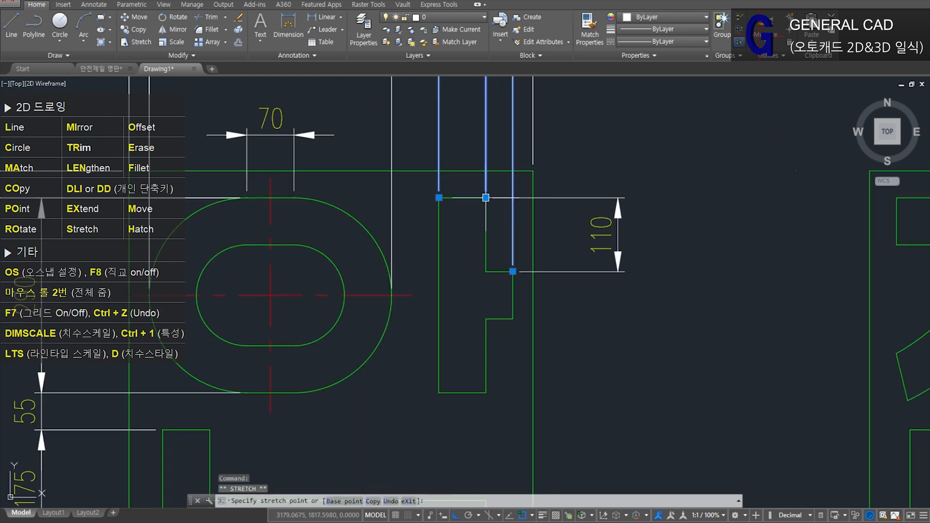
pyautogui.press('Escape')
# Step: Dimension the height of the ㅏ stroke's short side bar, in line with the vertical dimension above it
pyautogui.moveTo(616, 274); pyautogui.dragTo(553, 280, button='middle')
pyautogui.write('dd')
pyautogui.press('space')
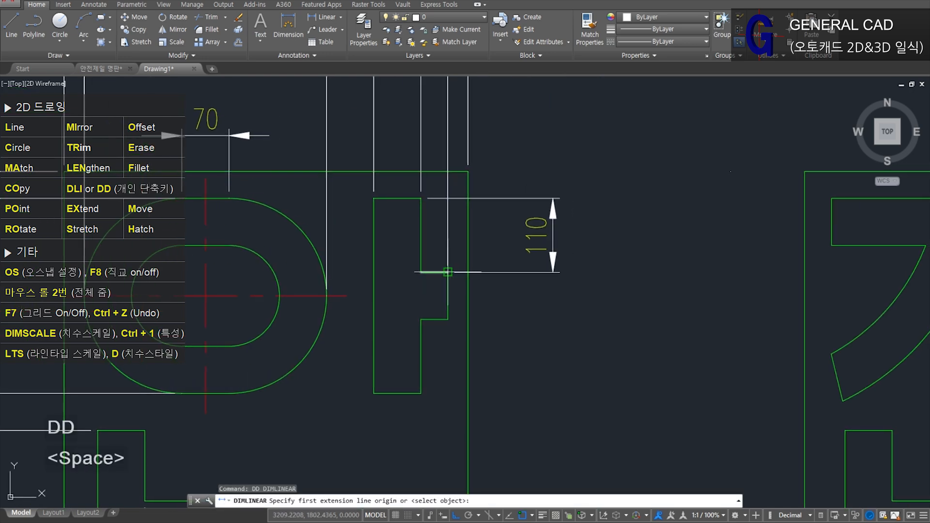
pyautogui.click(446, 272)
pyautogui.click(447, 319)
pyautogui.click(553, 295)
# Step: Dimension the lower part of the ㅏ stroke and the thickness of the ㄴ bar in the same vertical column
pyautogui.press('space')
pyautogui.click(447, 319)
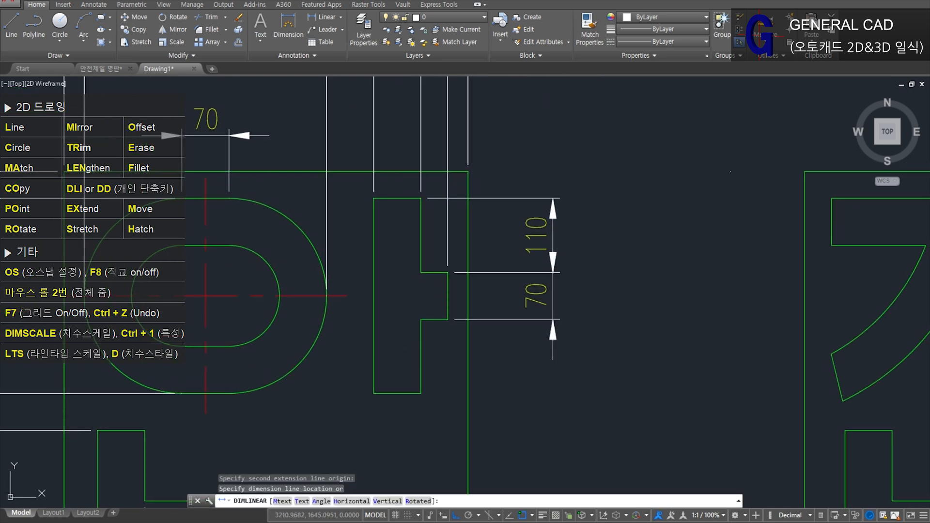
pyautogui.moveTo(447, 319); pyautogui.dragTo(506, 194, button='middle')
pyautogui.click(428, 261)
pyautogui.scroll(4, 571, 266)
pyautogui.click(571, 266)
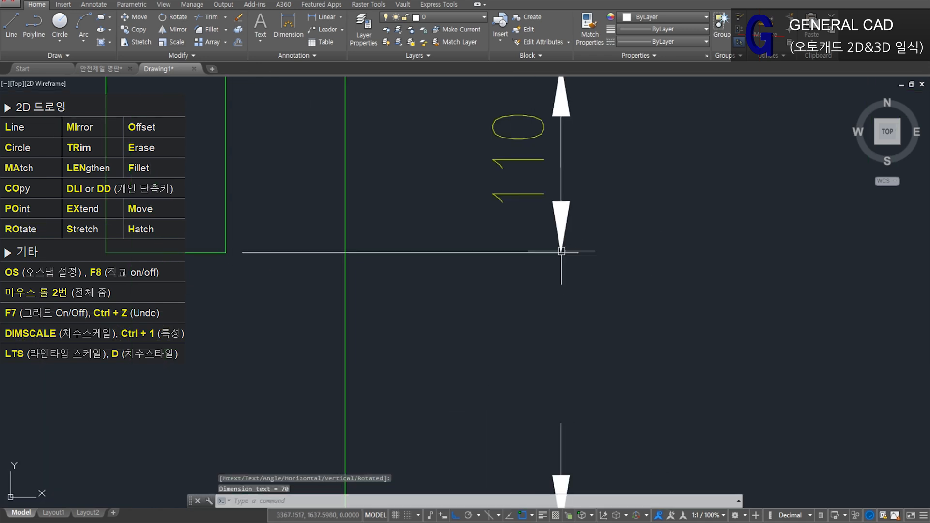
# Step: Stretch the whole column of vertical dimensions beside the ㅏ and ㄴ strokes farther outward from the 안 panel
pyautogui.scroll(-4, 571, 267)
pyautogui.write('s')
pyautogui.press('space')
pyautogui.click(613, 384)
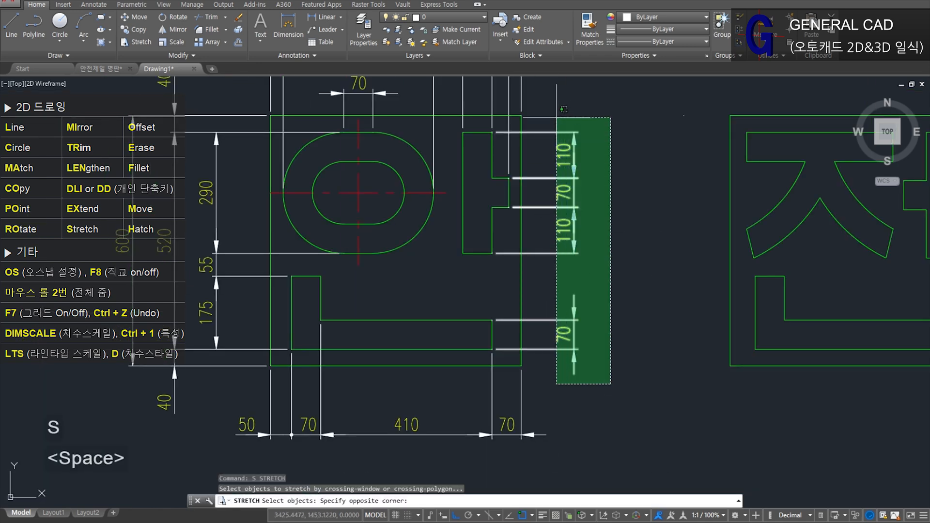
pyautogui.click(495, 85)
pyautogui.press('space')
pyautogui.click(492, 253)
pyautogui.moveTo(492, 253); pyautogui.dragTo(522, 331, button='middle')
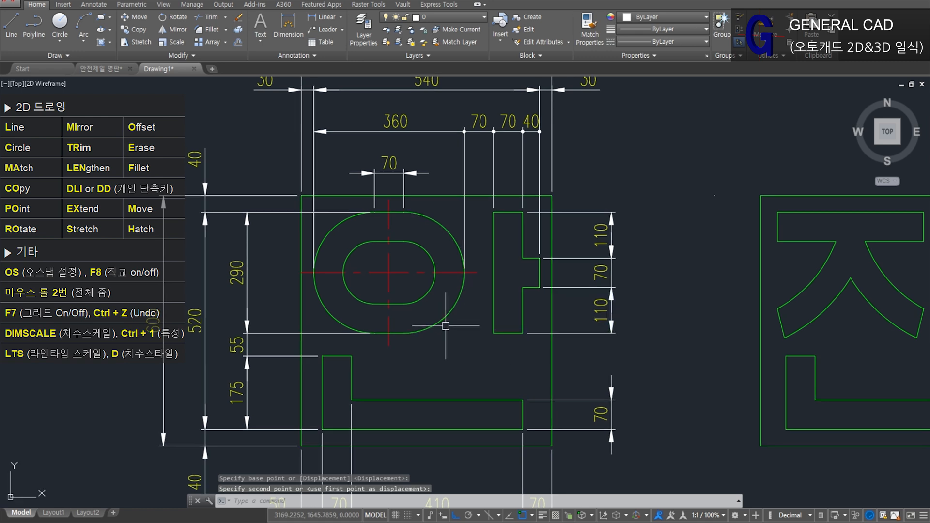
# Step: Add radius dimensions to the right-hand arcs of the inner and outer ㅇ outlines
pyautogui.click(342, 20)
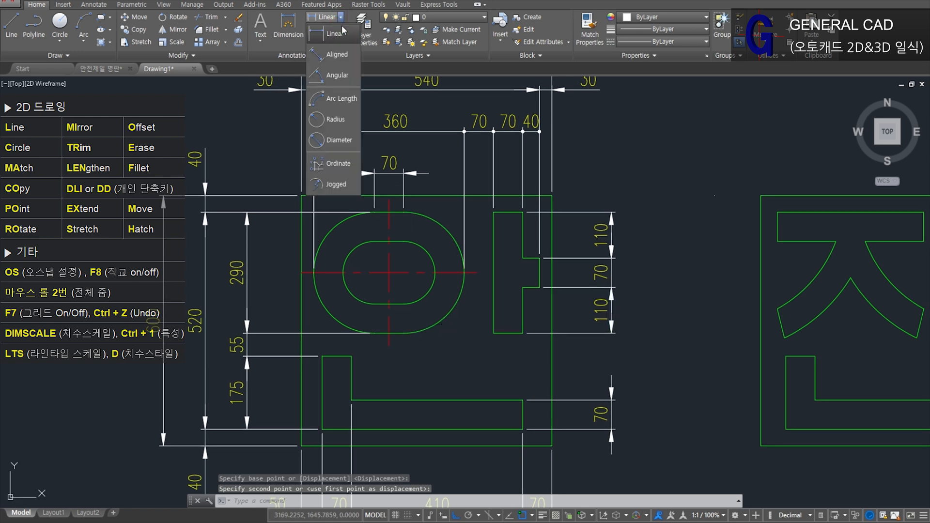
pyautogui.click(343, 117)
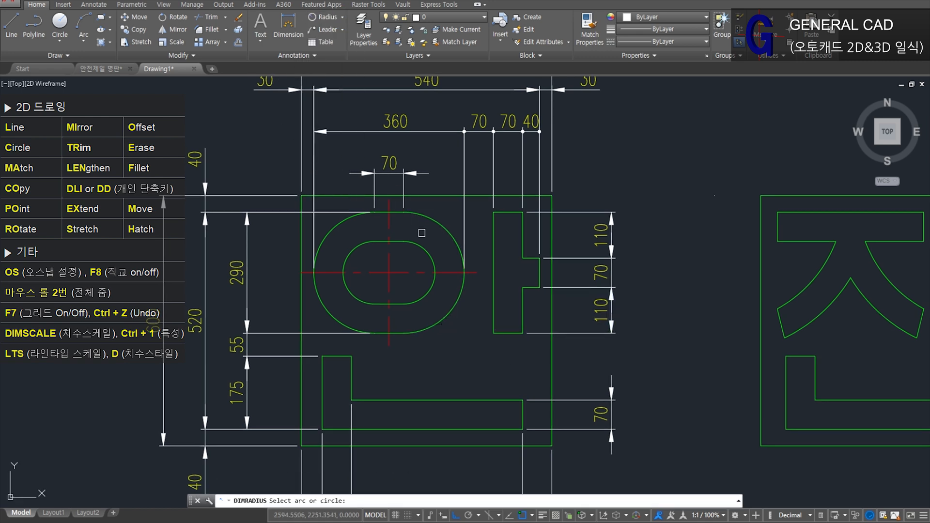
pyautogui.click(429, 291)
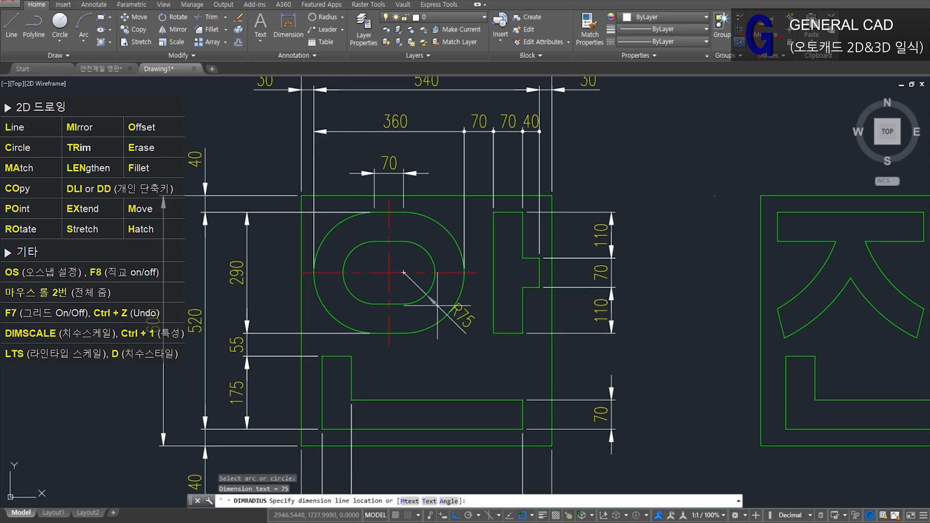
pyautogui.click(470, 319)
pyautogui.press('space')
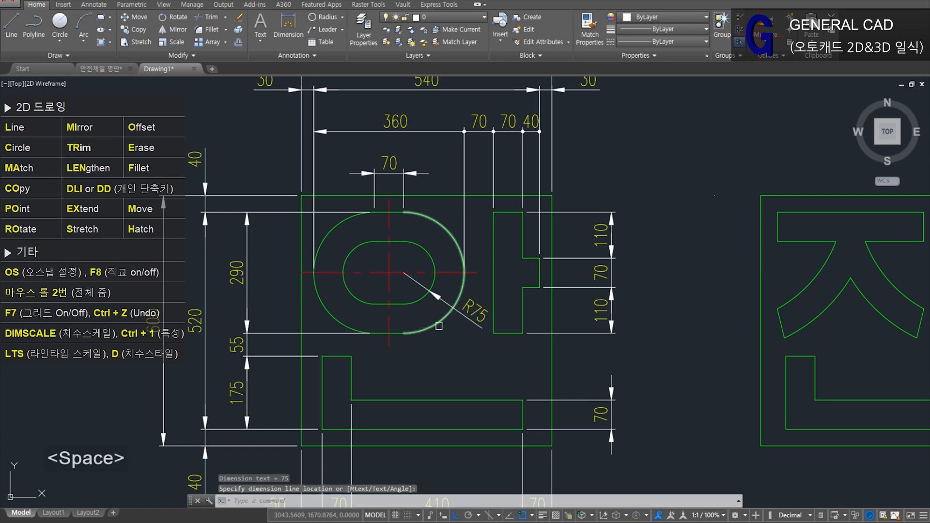
pyautogui.click(451, 311)
pyautogui.click(449, 347)
pyautogui.scroll(-3, 504, 233)
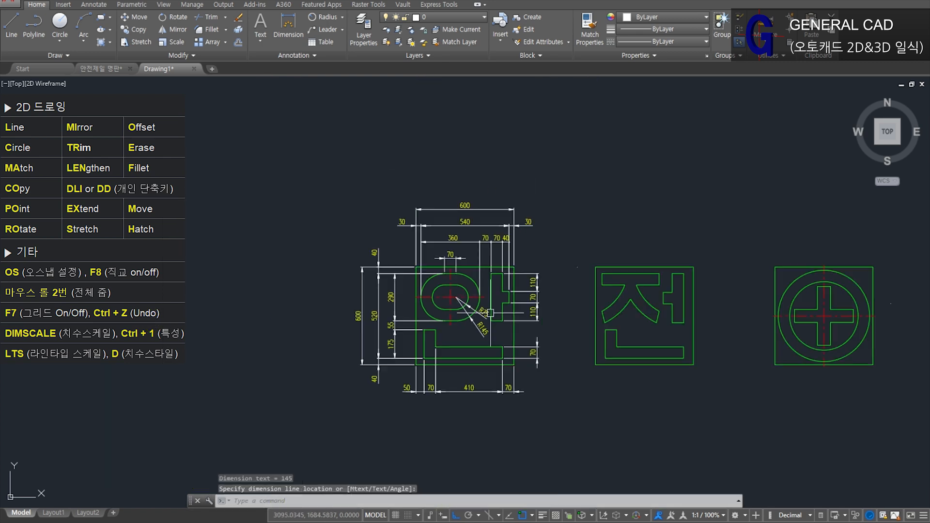
# Step: Compare the dimensioned 안 panel with the reference drawing 안전제일 명판, and return to Drawing1
pyautogui.scroll(1, 534, 335)
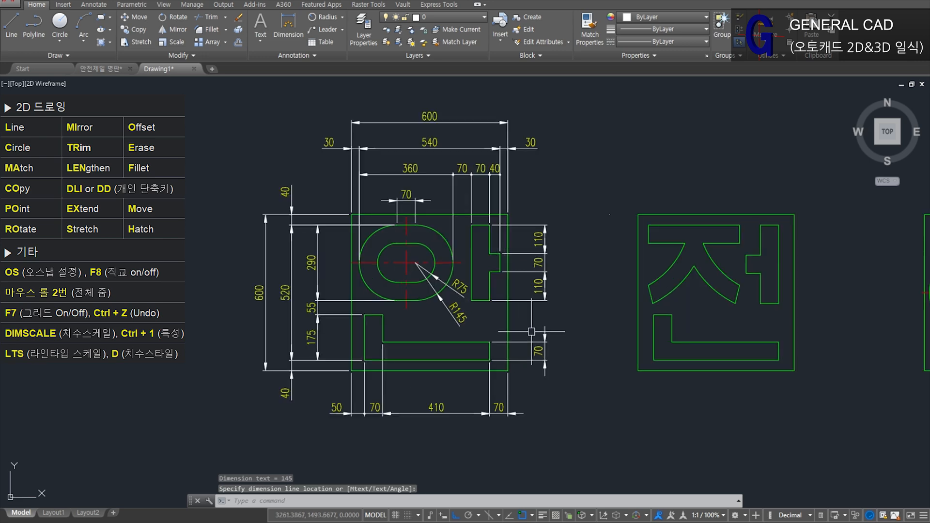
pyautogui.moveTo(532, 332); pyautogui.dragTo(562, 355, button='middle')
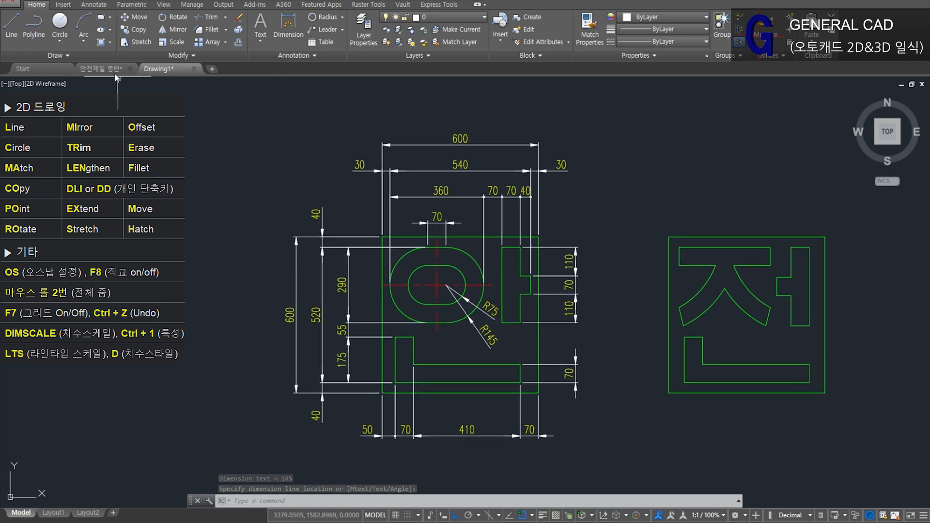
pyautogui.click(115, 71)
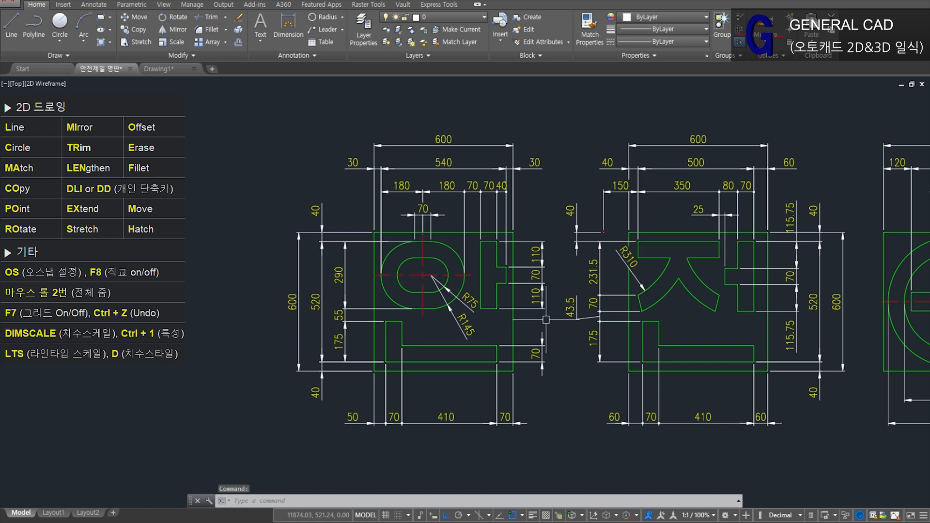
pyautogui.click(159, 68)
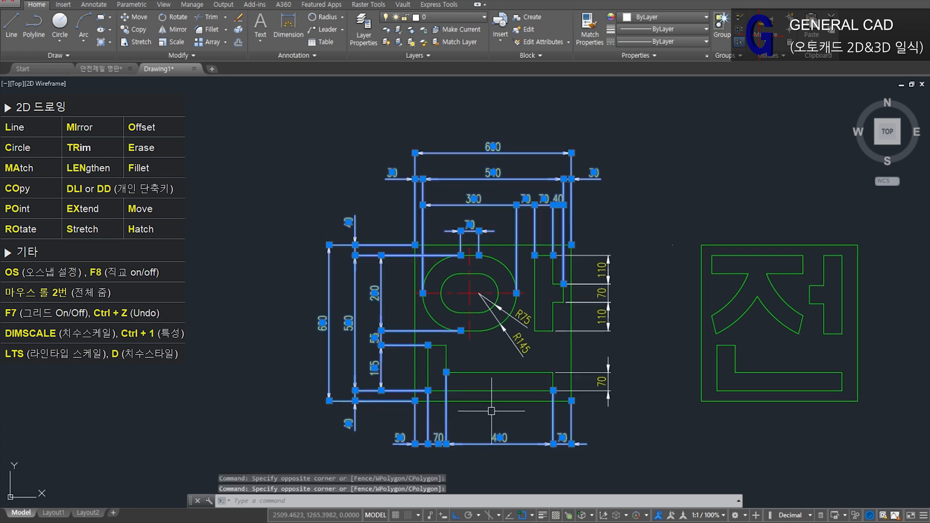
# Step: Assign all linear and radius dimensions of the 안 panel to the layer 3. 치수선
pyautogui.click(652, 428)
pyautogui.click(595, 249)
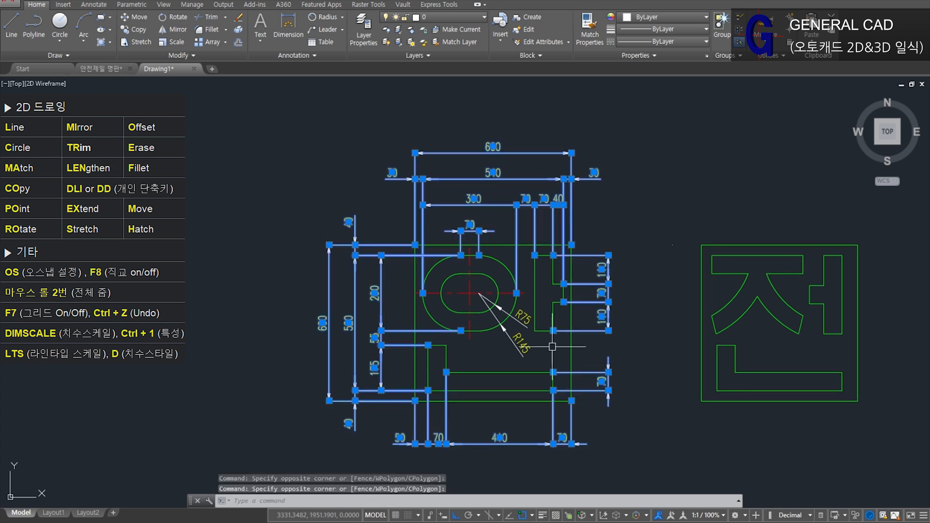
pyautogui.scroll(5, 537, 351)
pyautogui.click(518, 367)
pyautogui.click(418, 236)
pyautogui.scroll(-5, 499, 315)
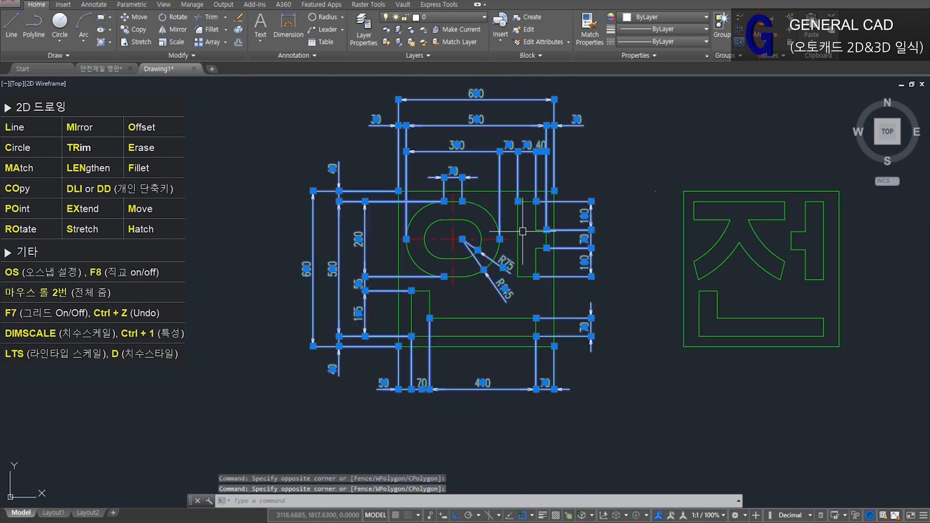
pyautogui.click(439, 17)
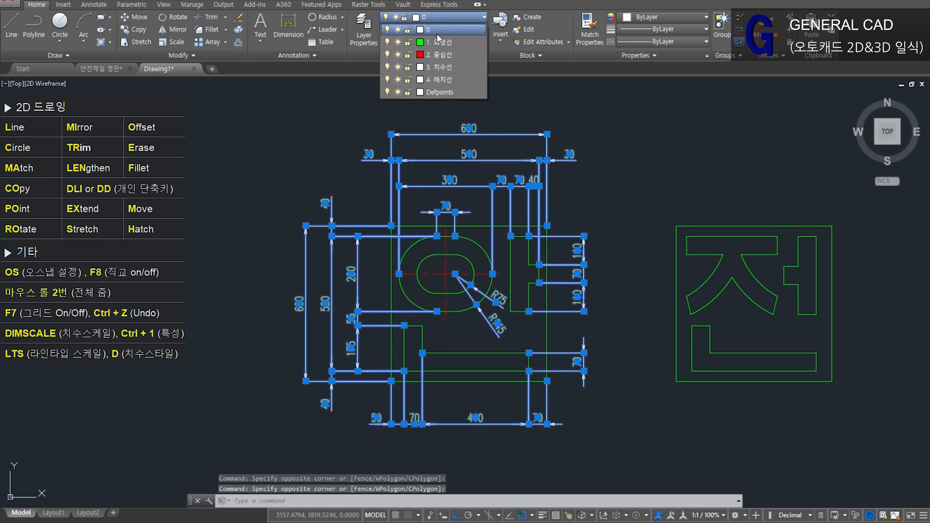
pyautogui.click(435, 64)
pyautogui.press('Escape')
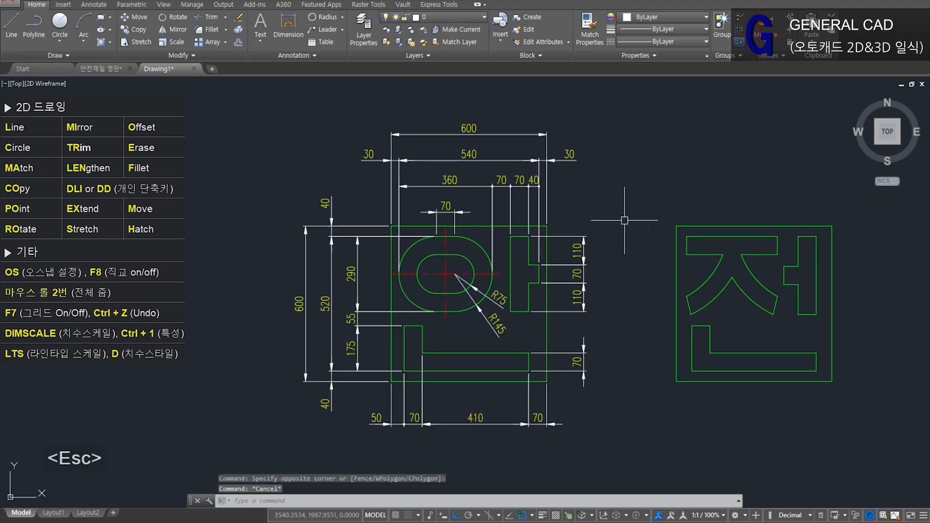
# Step: Turn off the layers 3. 치수선 and 2. 중심선
pyautogui.moveTo(590, 222); pyautogui.dragTo(563, 247, button='middle')
pyautogui.click(439, 17)
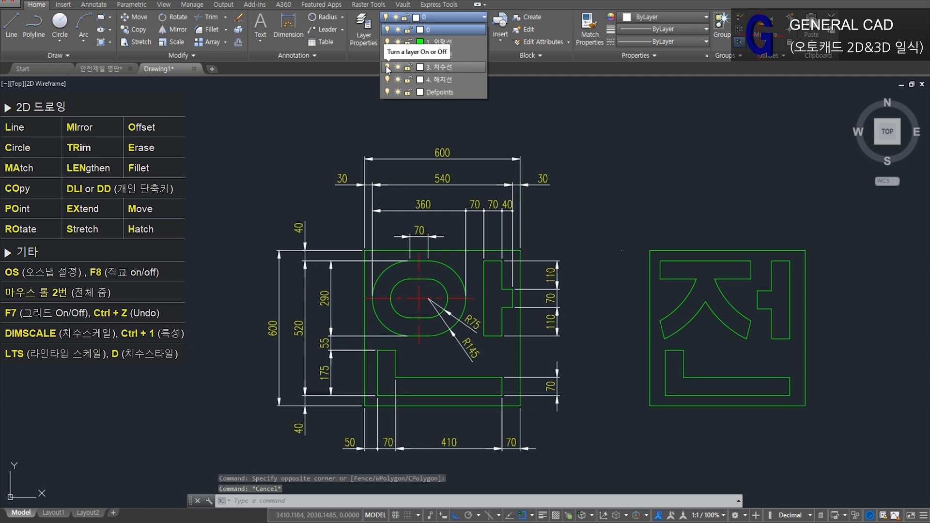
pyautogui.click(386, 66)
pyautogui.press('Escape')
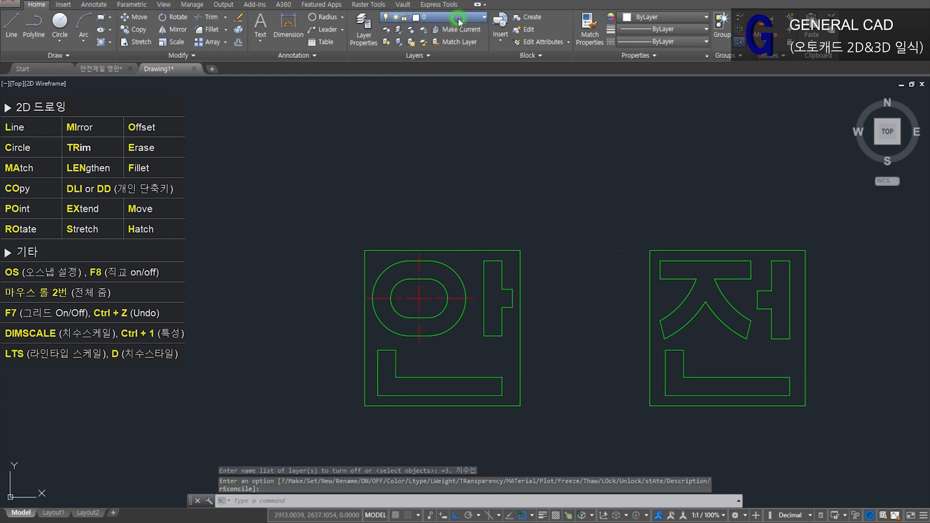
pyautogui.click(436, 18)
pyautogui.click(387, 55)
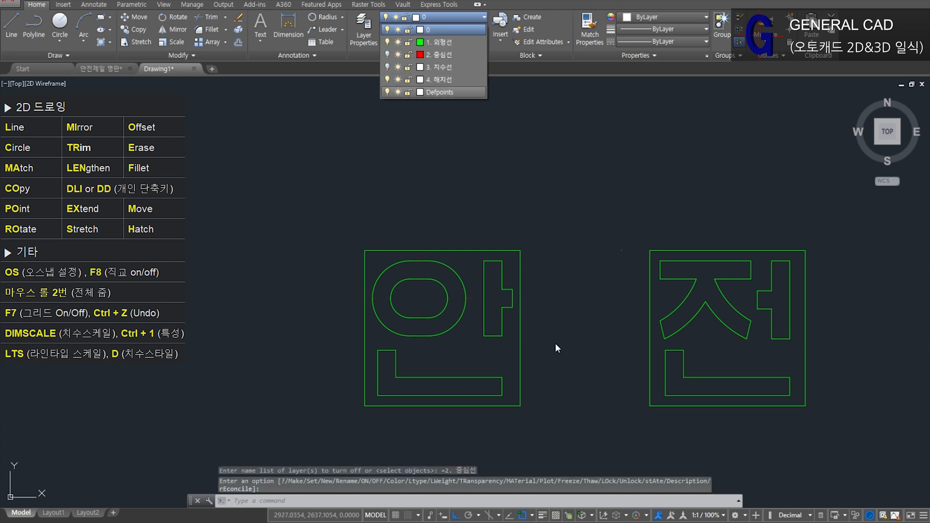
pyautogui.press('Escape')
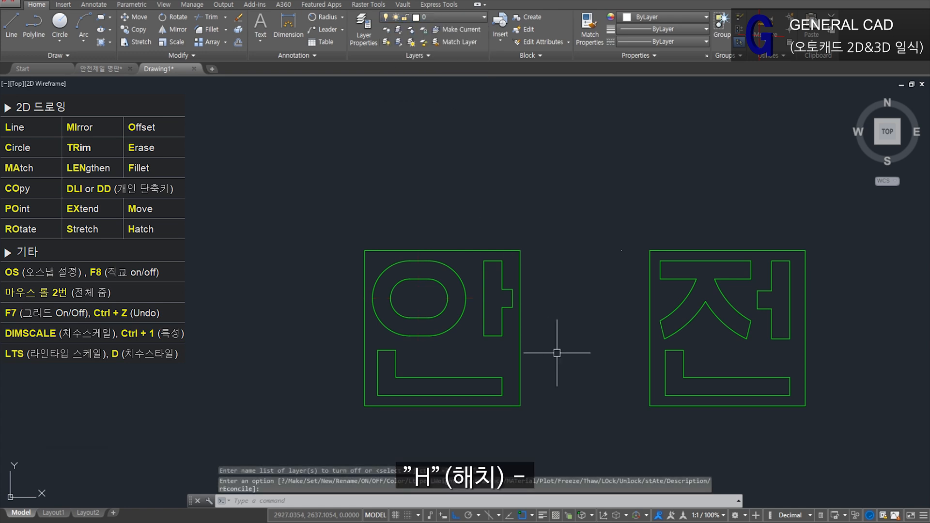
# Step: Hatch the ㅇ ring, the ㅏ stroke and the ㄴ stroke of 안 with the SOLID pattern
pyautogui.write('h')
pyautogui.press('space')
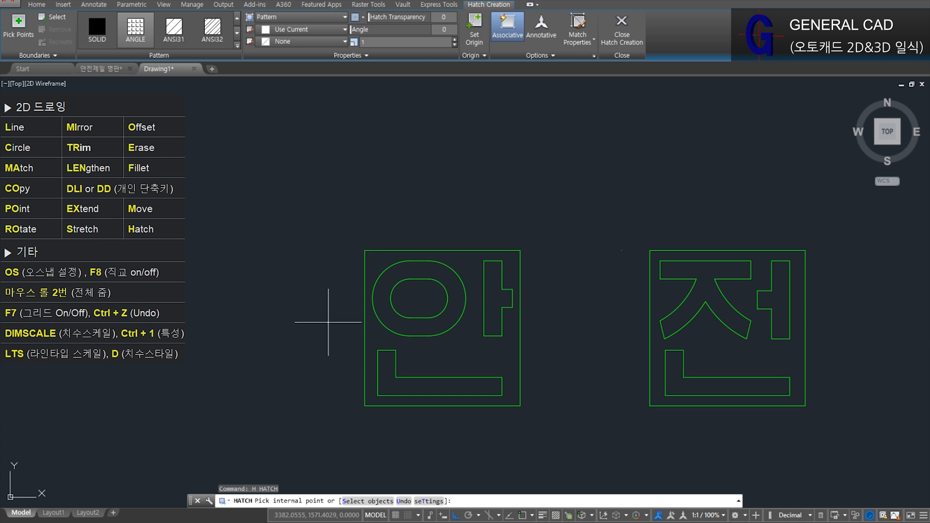
pyautogui.click(102, 33)
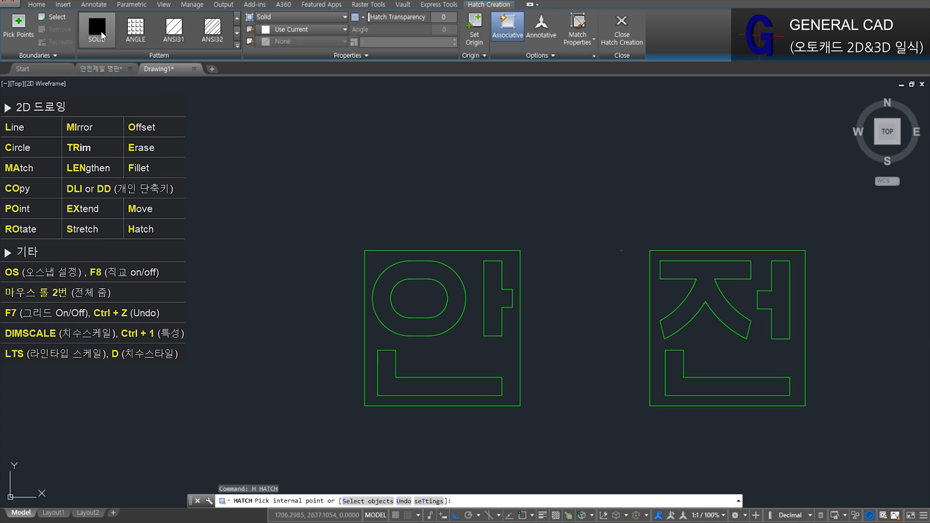
pyautogui.click(458, 296)
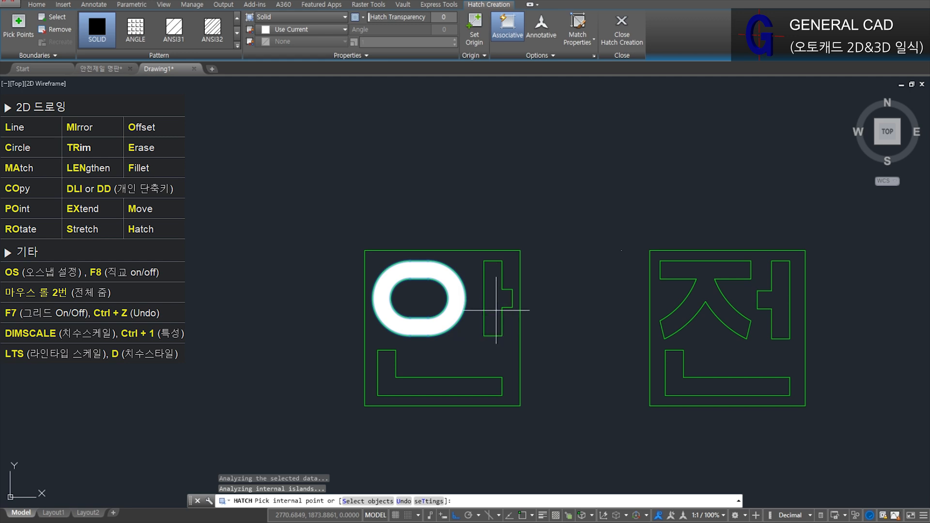
pyautogui.click(497, 304)
pyautogui.click(415, 380)
pyautogui.press('space')
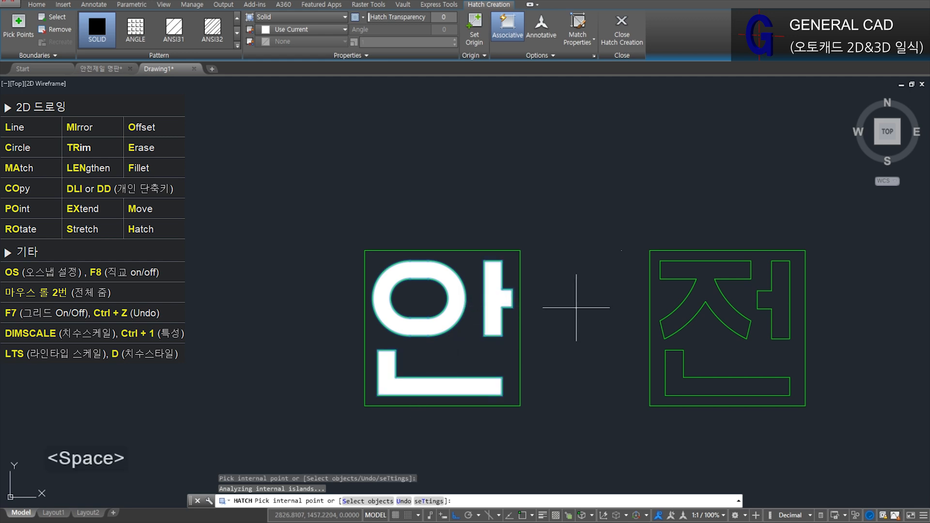
# Step: Assign the solid hatch of the 안 letter to the layer 4. 해치선
pyautogui.moveTo(506, 309); pyautogui.dragTo(446, 190)
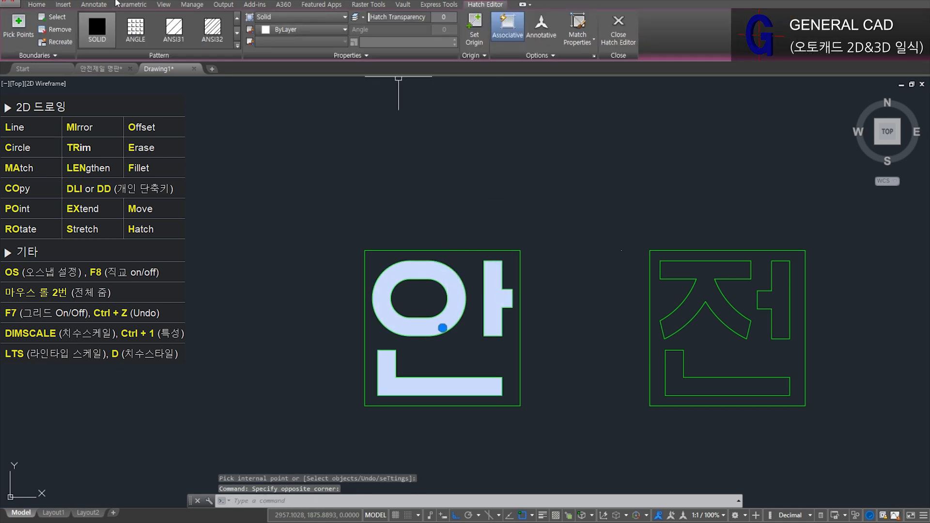
pyautogui.click(38, 6)
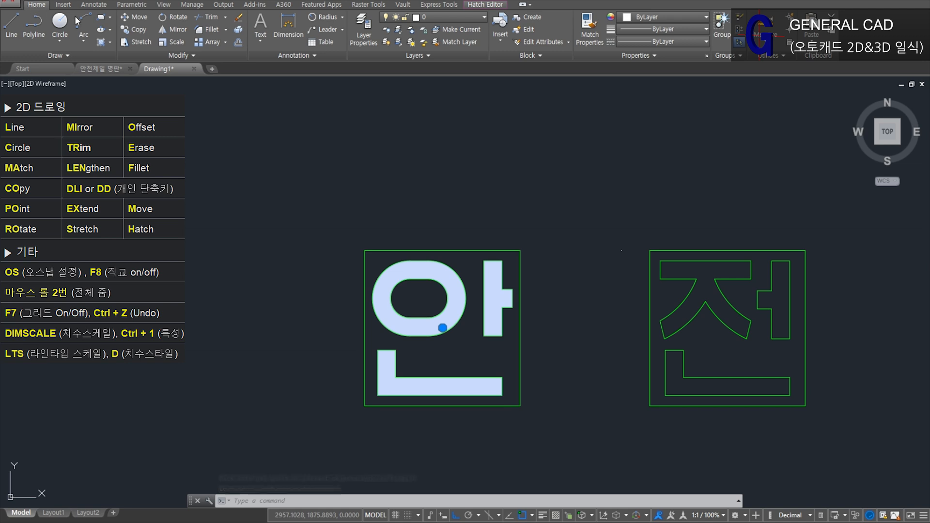
pyautogui.click(465, 17)
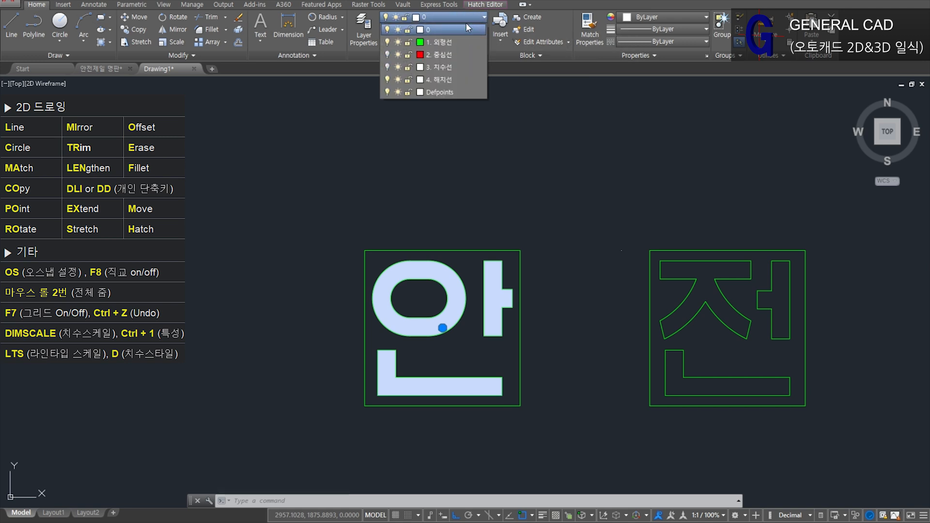
pyautogui.click(461, 79)
pyautogui.press('Escape')
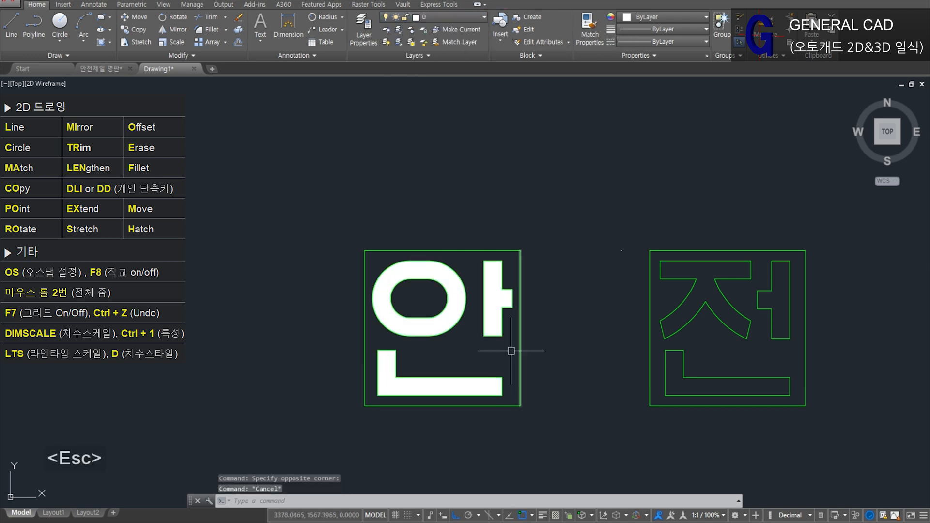
pyautogui.click(509, 309)
pyautogui.press('Escape')
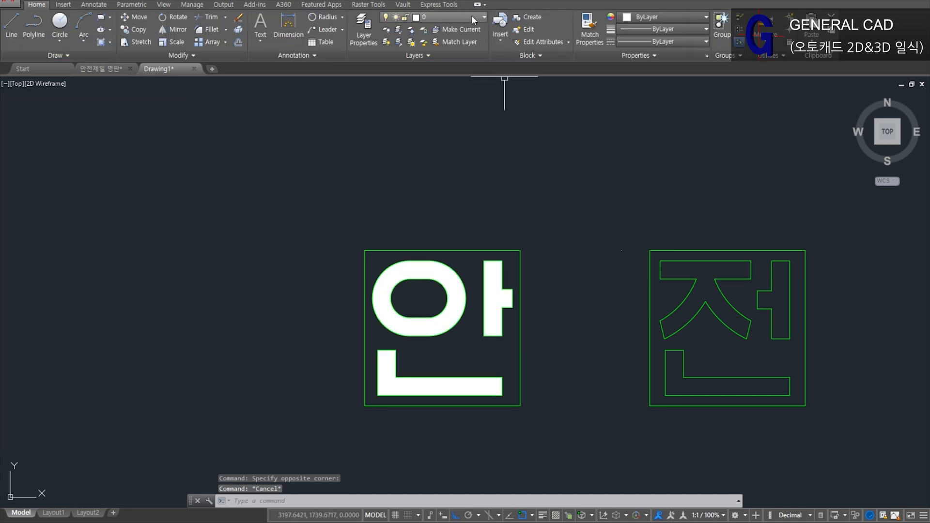
# Step: Turn the layers 2. 중심선 and 3. 치수선 back on in Drawing1
pyautogui.click(446, 17)
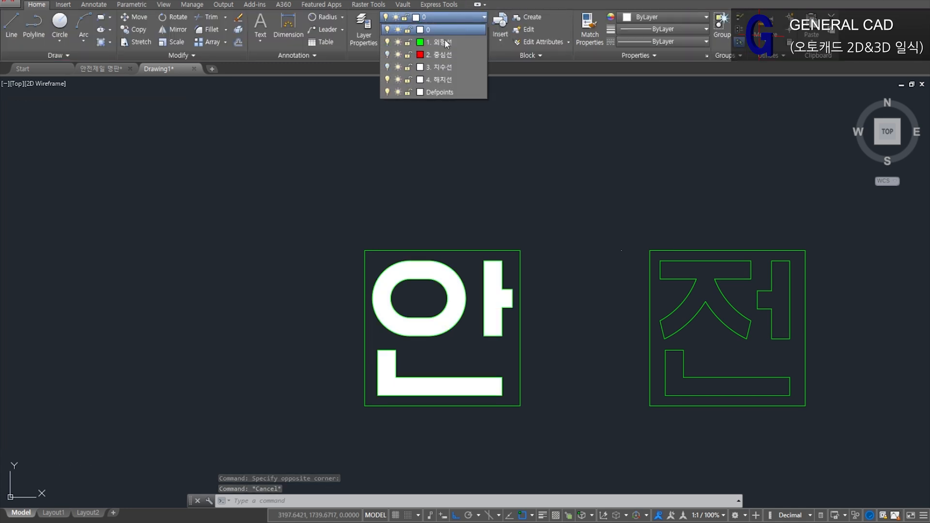
pyautogui.click(387, 55)
pyautogui.click(386, 67)
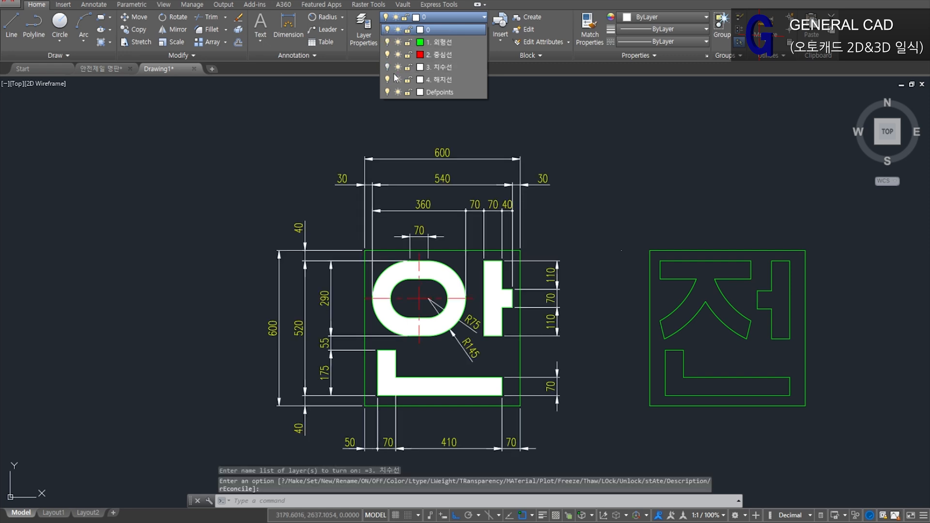
pyautogui.click(592, 377)
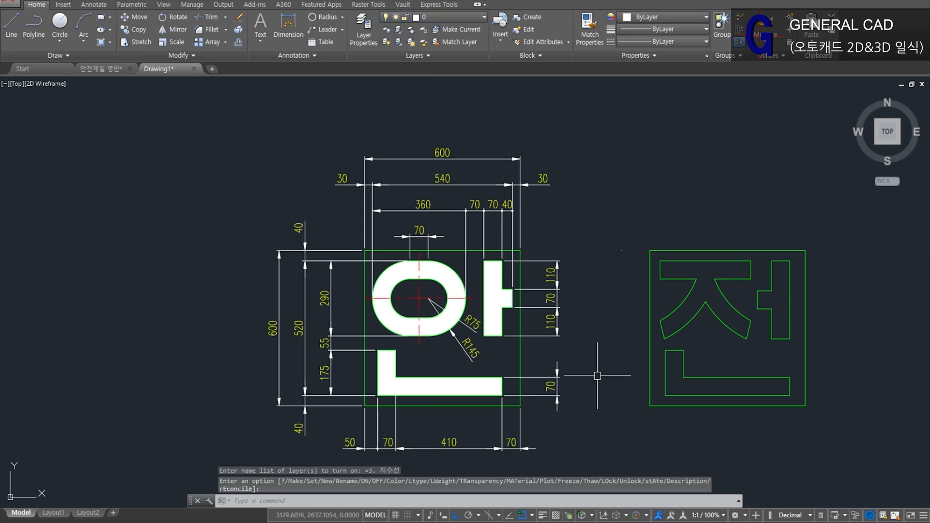
# Step: Turn on the layer 해치선 in the reference drawing 안전제일 명판 and return to Drawing1
pyautogui.click(99, 69)
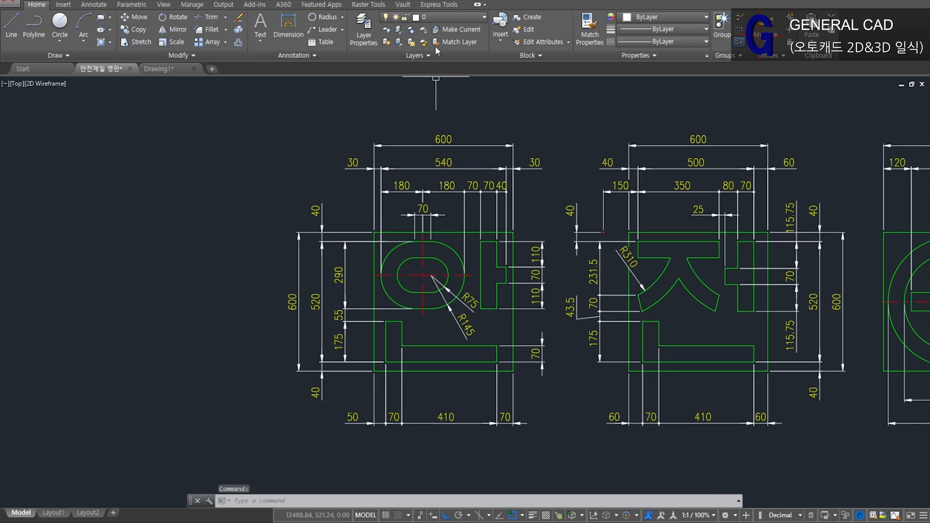
pyautogui.click(436, 17)
pyautogui.click(387, 91)
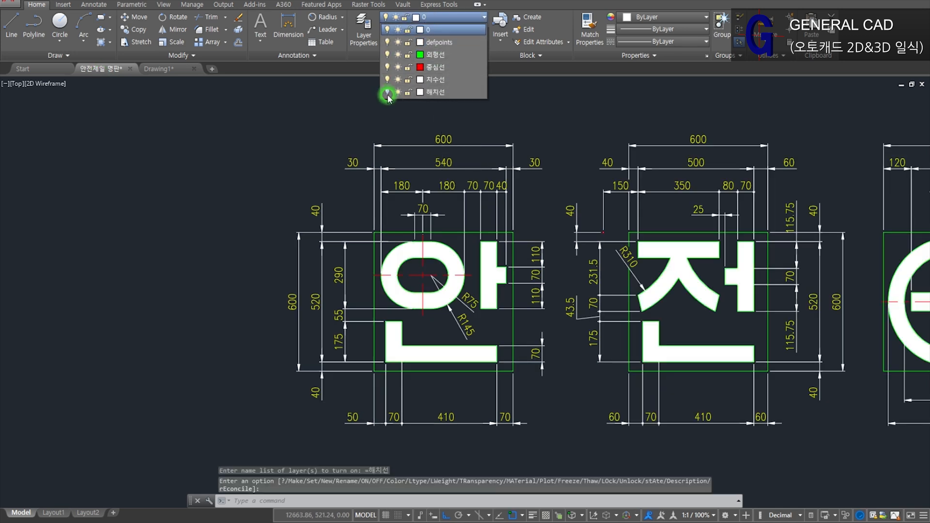
pyautogui.click(240, 237)
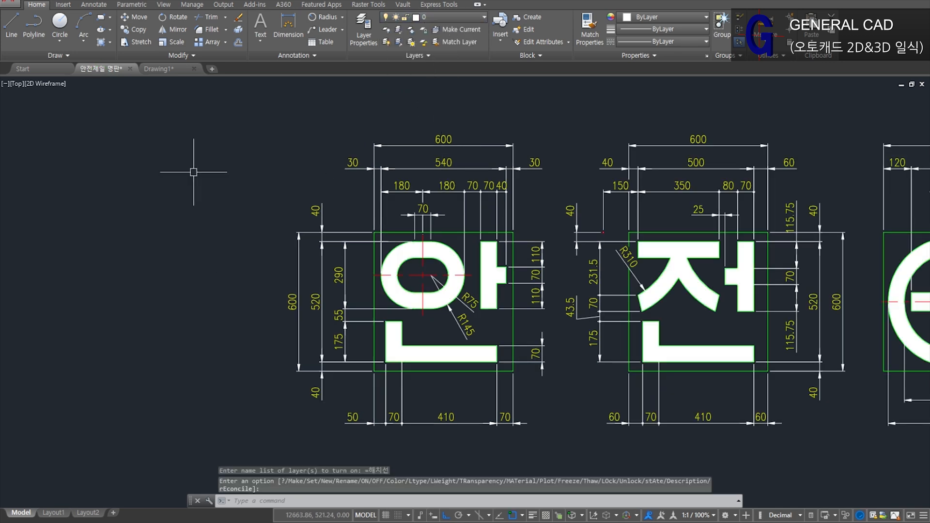
pyautogui.click(159, 69)
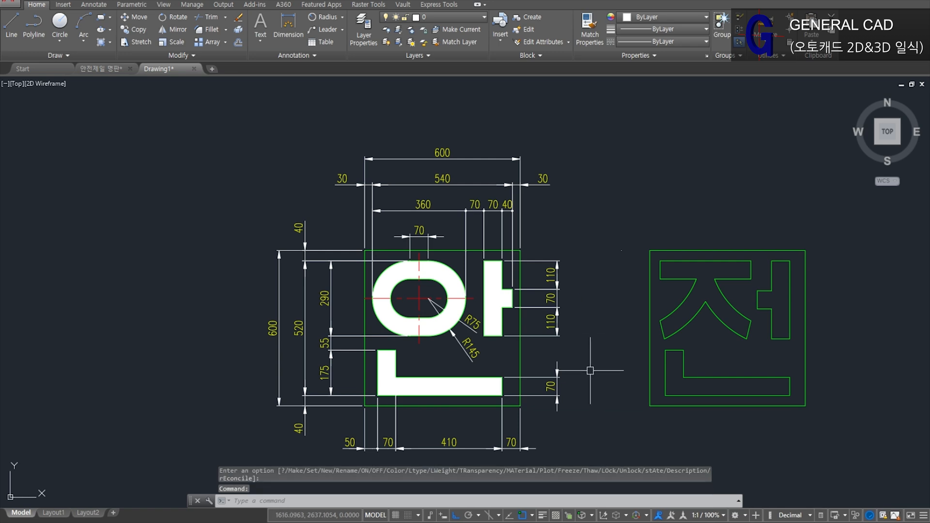
pyautogui.moveTo(590, 371)
pyautogui.mouseDown(button='middle')
pyautogui.moveTo(601, 357)
pyautogui.moveTo(617, 370)
pyautogui.mouseUp(button='middle')
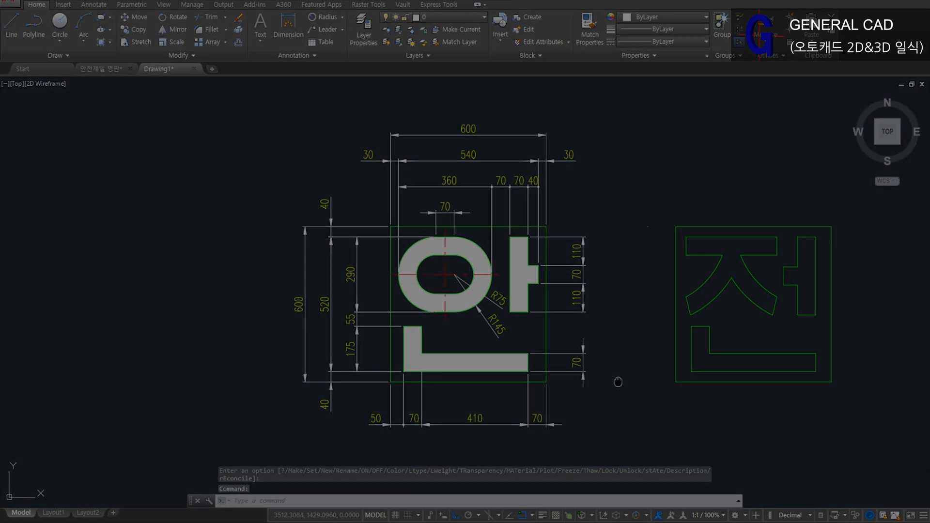